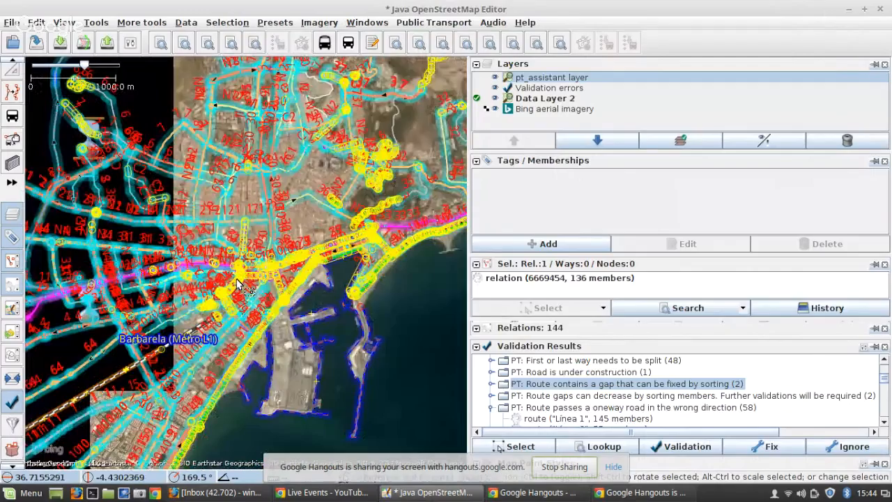
Review the Overpass query and the Málaga area set up for downloading bus stops and routes, and close the download settings without downloading
{"action": "key", "text": "ctrl+f"}
{"action": "key", "text": "Return"}
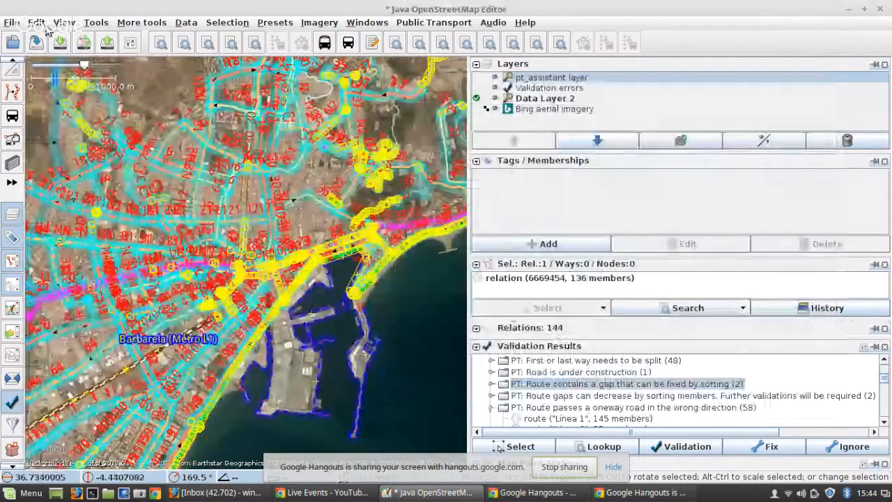
{"action": "left_click", "coordinate": [83, 42]}
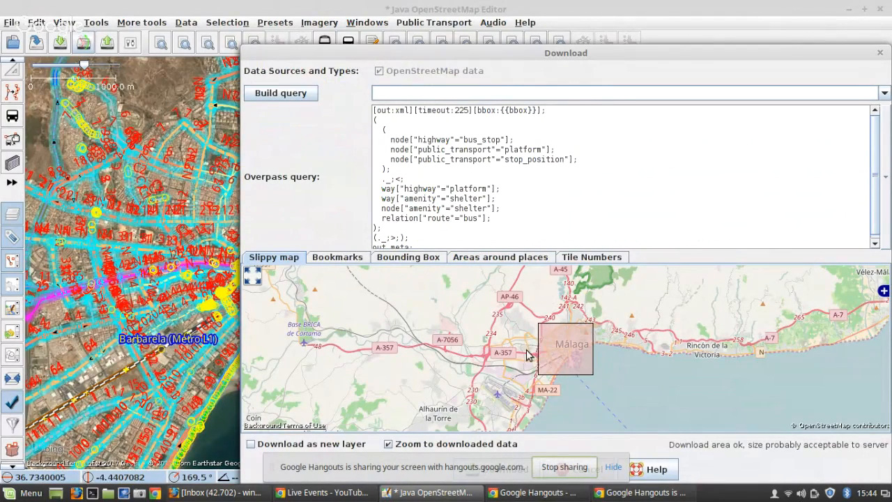
{"action": "left_click", "coordinate": [607, 466]}
{"action": "left_click", "coordinate": [582, 469]}
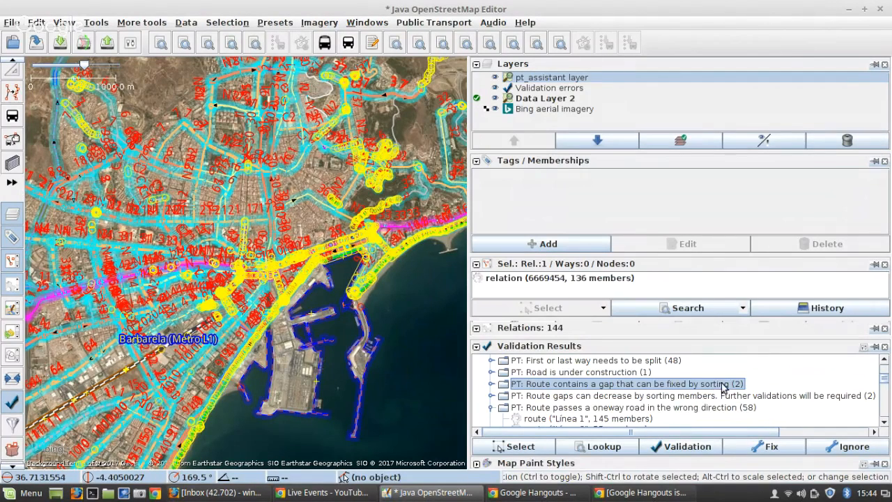
Automatically fix the route warnings for gaps fixable by sorting and for gaps that can decrease by sorting members
{"action": "left_click", "coordinate": [753, 449]}
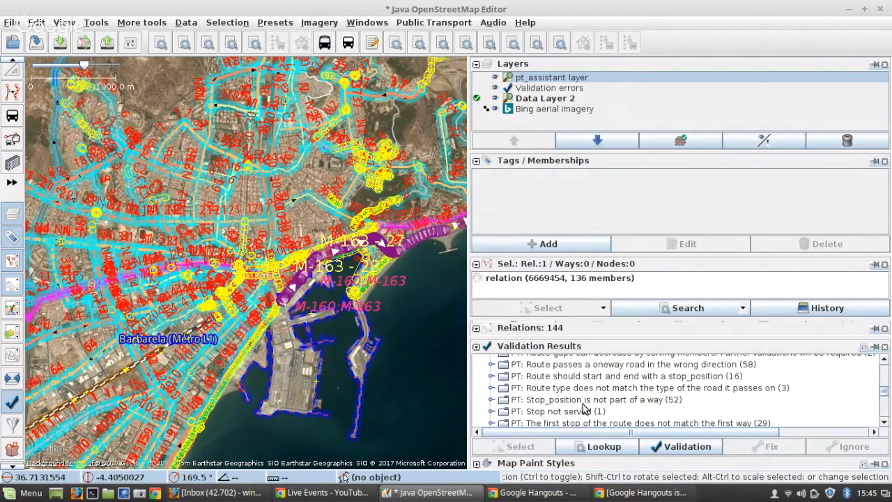
{"action": "scroll", "coordinate": [563, 398], "scroll_direction": "up", "scroll_amount": 1}
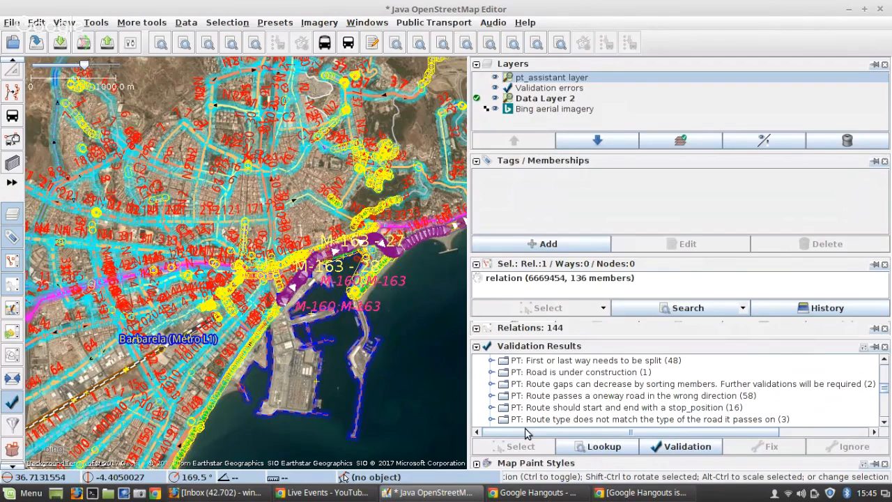
{"action": "left_click_drag", "start_coordinate": [525, 431], "coordinate": [600, 425]}
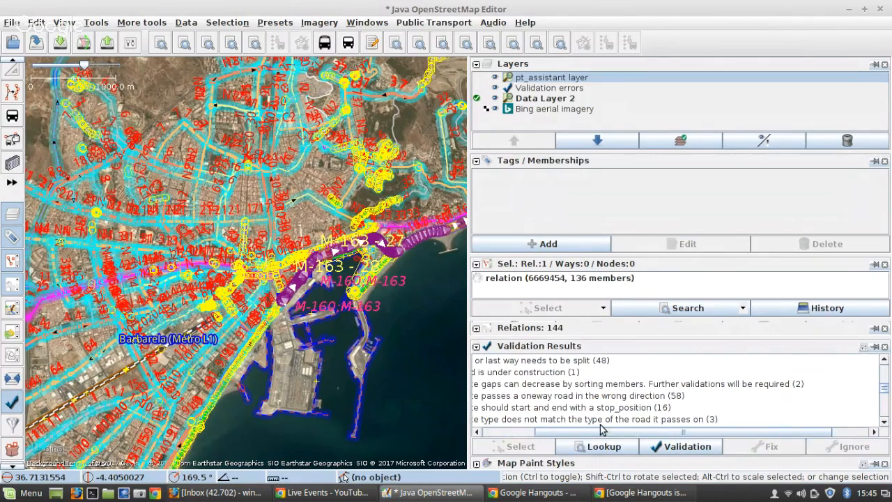
{"action": "left_click", "coordinate": [630, 385]}
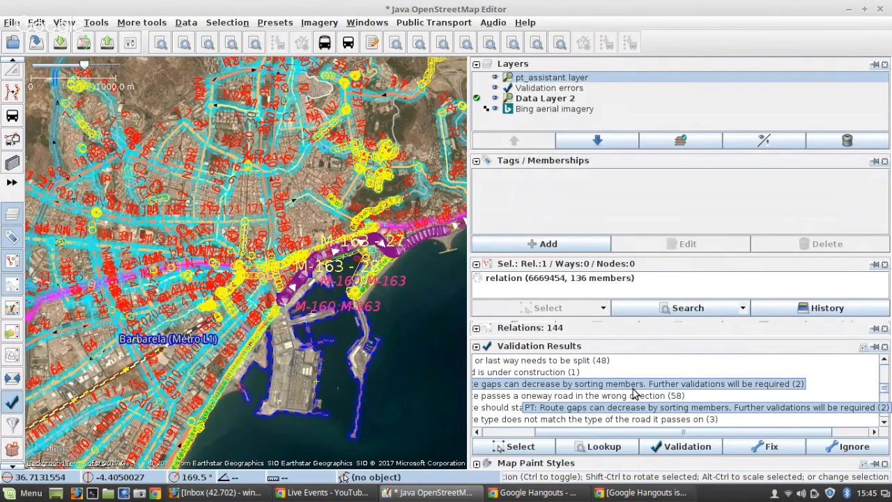
{"action": "left_click", "coordinate": [763, 447]}
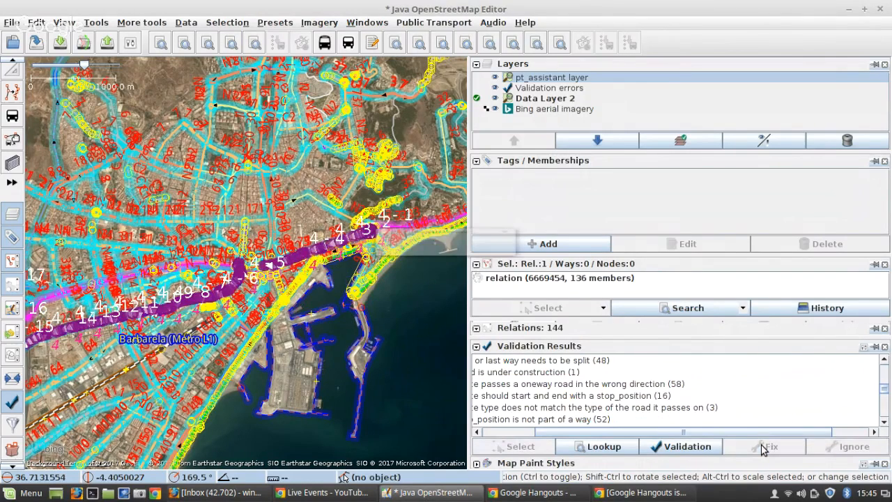
Start fixing the Línea 1 warning listed under "PT: Route passes a oneway road in the wrong direction"
{"action": "left_click_drag", "start_coordinate": [706, 432], "coordinate": [633, 433]}
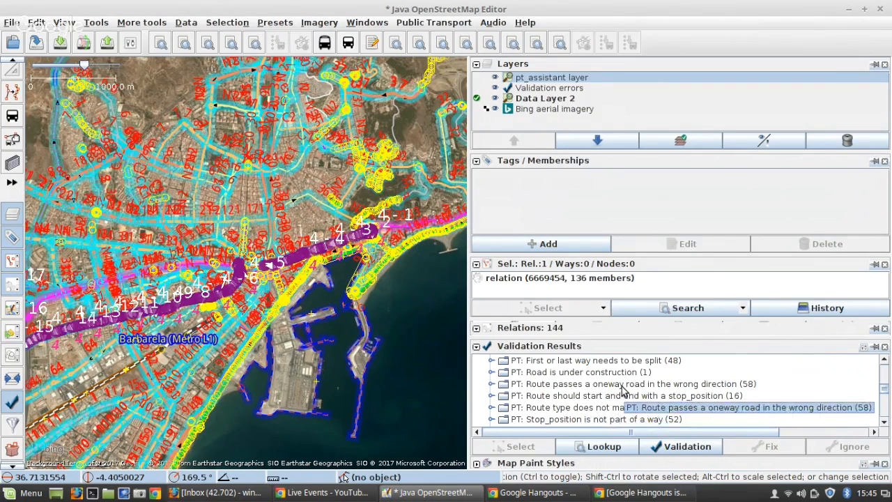
{"action": "left_click", "coordinate": [490, 384]}
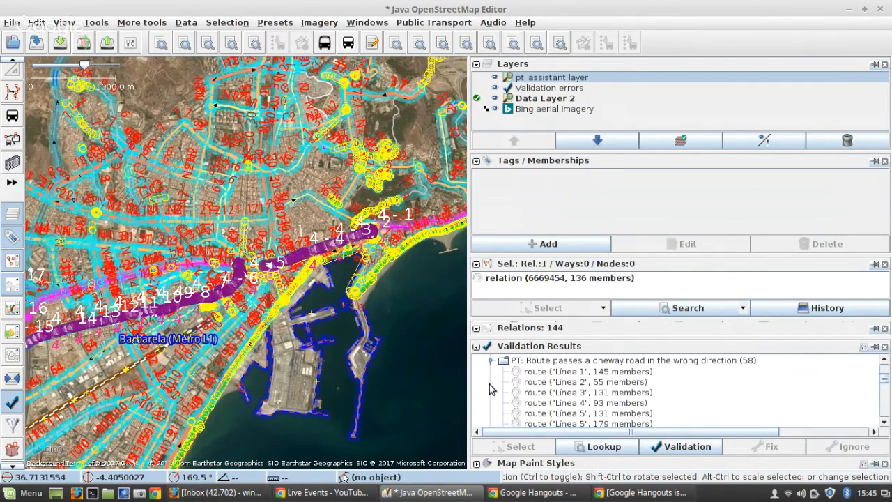
{"action": "left_click", "coordinate": [612, 372]}
{"action": "left_click", "coordinate": [767, 446]}
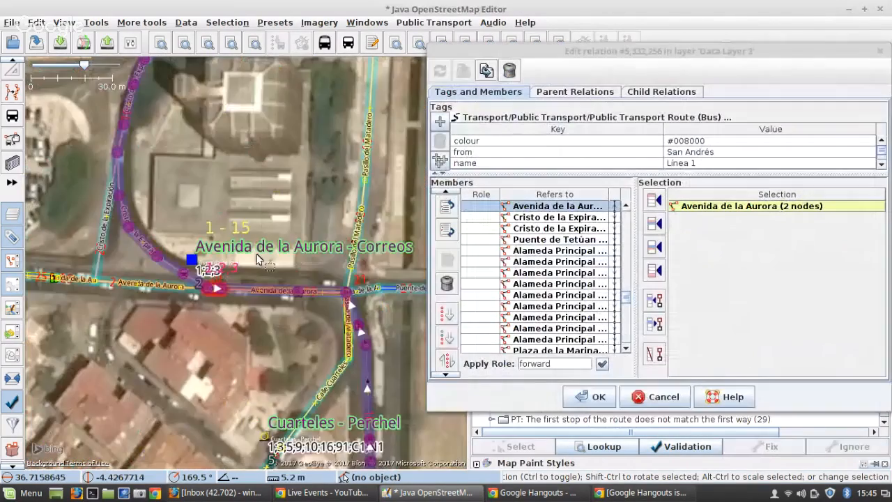
Examine the Línea 1 route between Avenida de la Aurora and Puente de Tetuán on the map, and close the relation editor
{"action": "scroll", "coordinate": [199, 328], "scroll_direction": "up", "scroll_amount": 2}
{"action": "scroll", "coordinate": [199, 332], "scroll_direction": "down", "scroll_amount": 3}
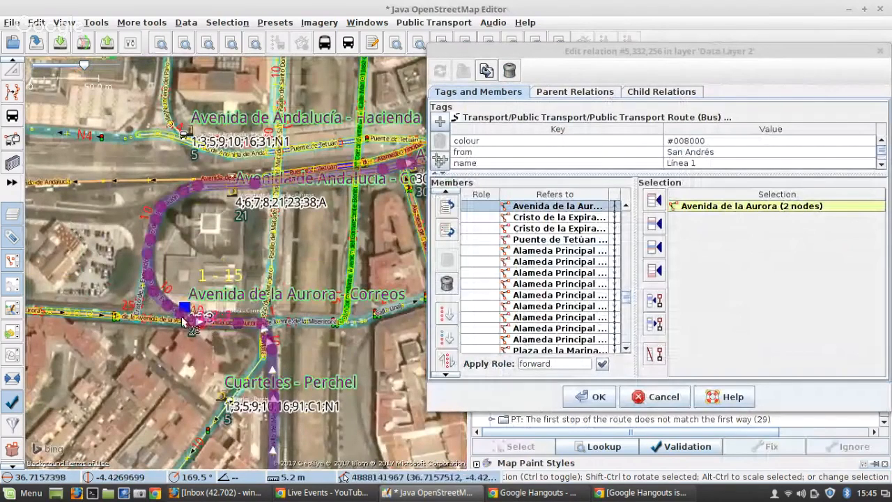
{"action": "scroll", "coordinate": [165, 307], "scroll_direction": "up", "scroll_amount": 1}
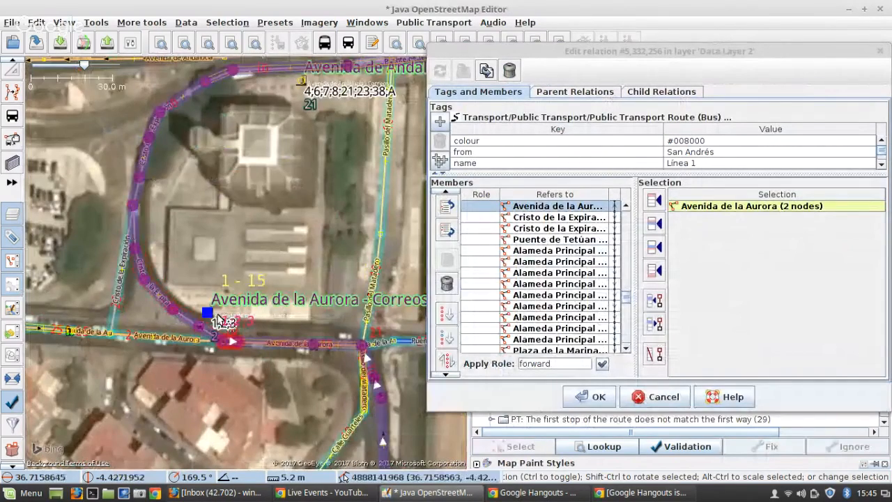
{"action": "scroll", "coordinate": [230, 321], "scroll_direction": "down", "scroll_amount": 2}
{"action": "scroll", "coordinate": [311, 200], "scroll_direction": "up", "scroll_amount": 2}
{"action": "scroll", "coordinate": [310, 200], "scroll_direction": "up", "scroll_amount": 1}
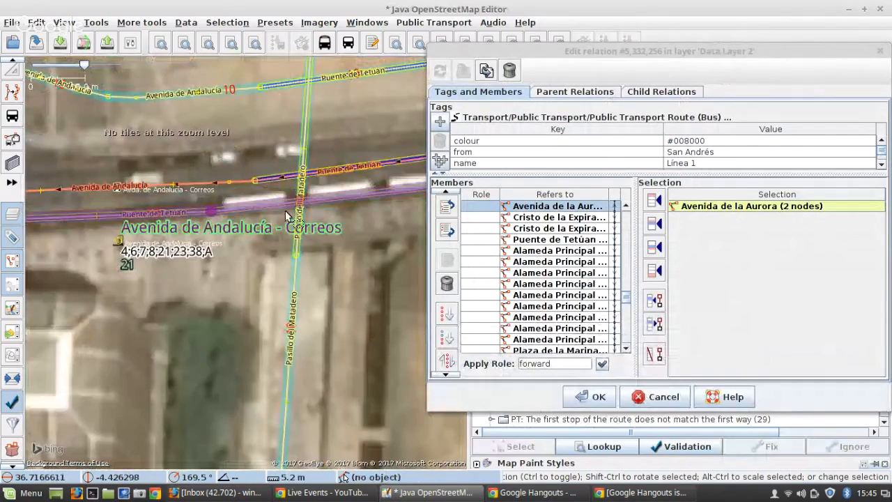
{"action": "scroll", "coordinate": [225, 239], "scroll_direction": "down", "scroll_amount": 2}
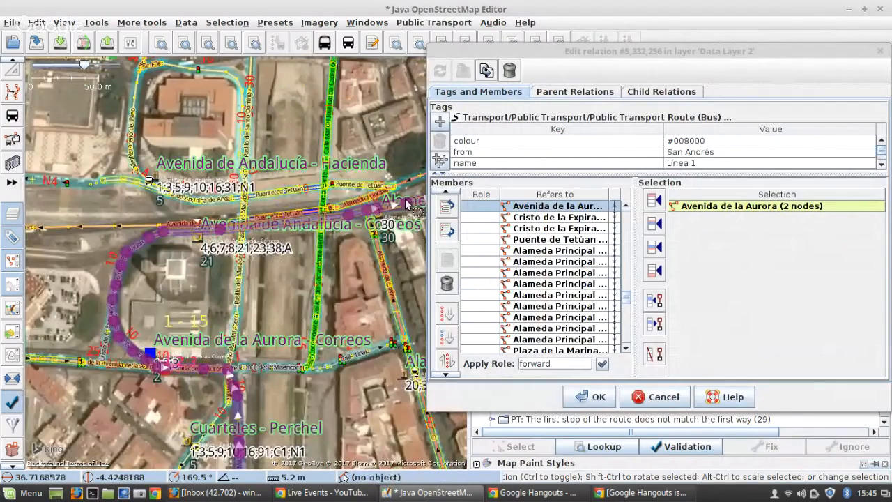
{"action": "scroll", "coordinate": [398, 211], "scroll_direction": "up", "scroll_amount": 3}
{"action": "scroll", "coordinate": [394, 216], "scroll_direction": "down", "scroll_amount": 2}
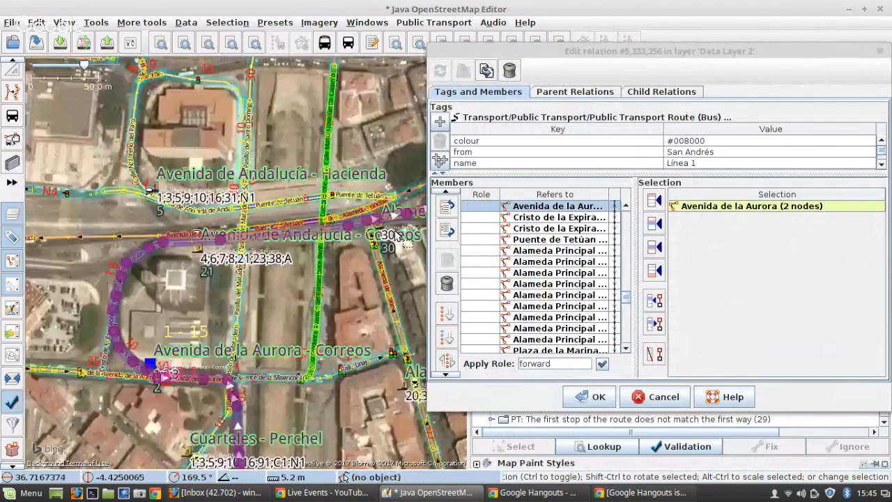
{"action": "scroll", "coordinate": [161, 383], "scroll_direction": "up", "scroll_amount": 2}
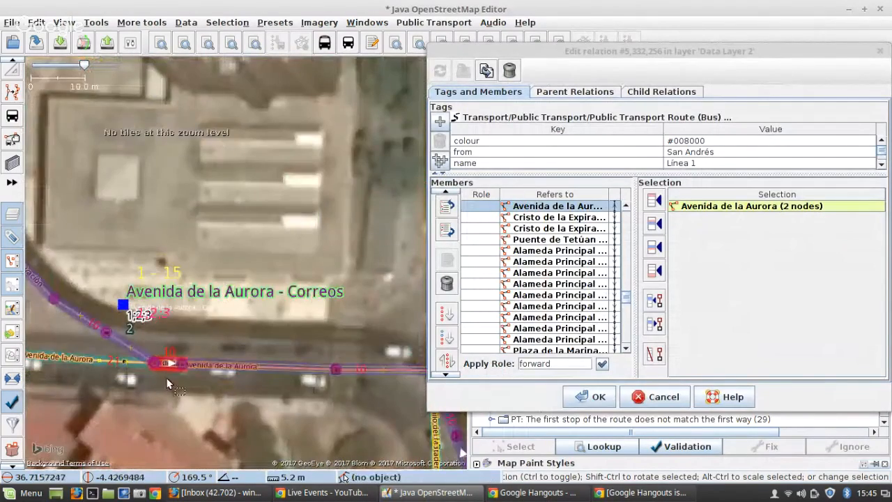
{"action": "scroll", "coordinate": [167, 383], "scroll_direction": "up", "scroll_amount": 1}
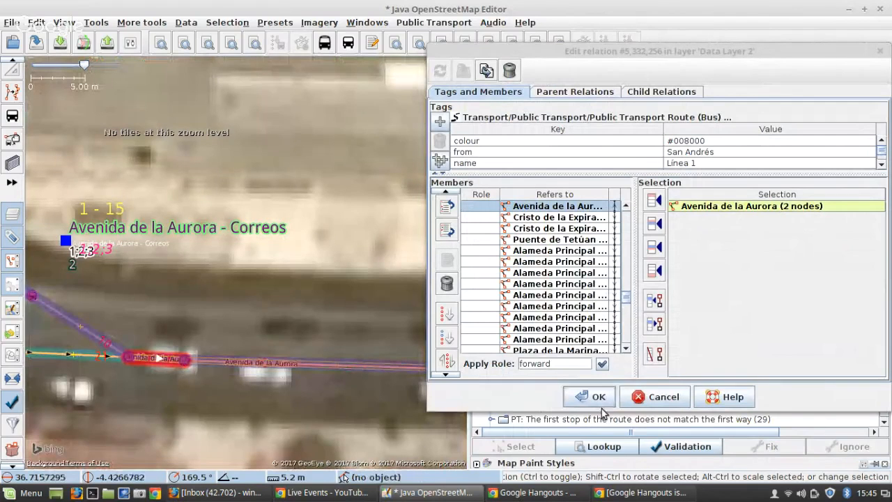
{"action": "left_click", "coordinate": [582, 398]}
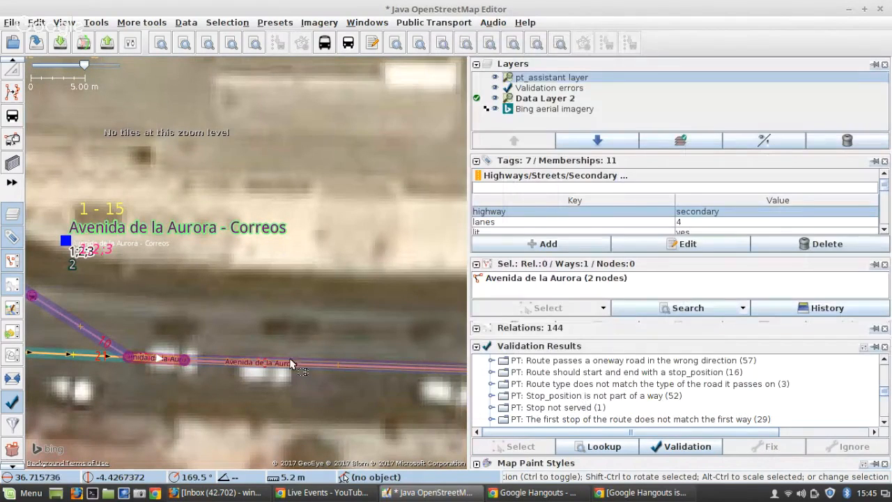
Delete the oneway tag from the short two-node segment of Avenida de la Aurora
{"action": "left_click", "coordinate": [109, 361]}
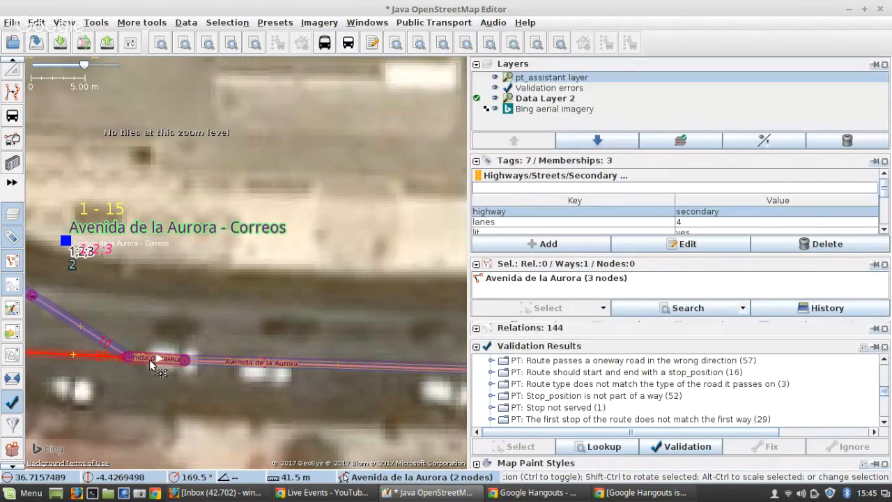
{"action": "left_click", "coordinate": [152, 357], "text": "shift"}
{"action": "left_click", "coordinate": [152, 357]}
{"action": "scroll", "coordinate": [668, 232], "scroll_direction": "down", "scroll_amount": 1}
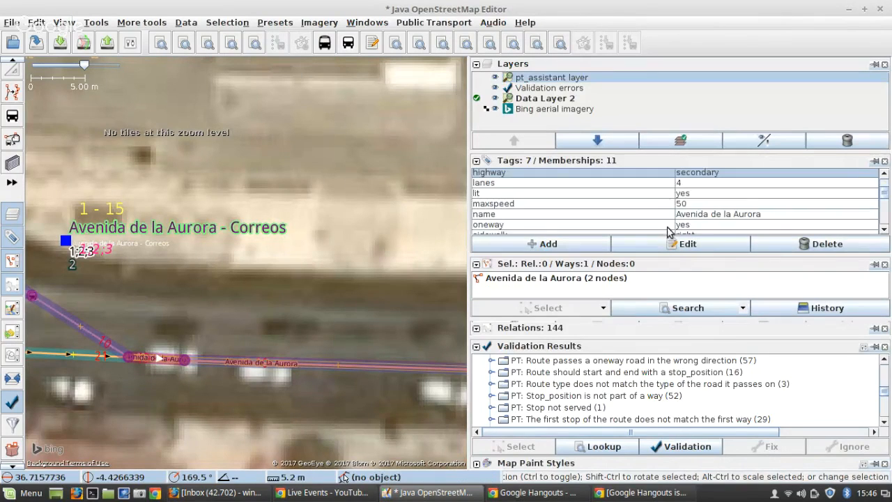
{"action": "scroll", "coordinate": [694, 224], "scroll_direction": "down", "scroll_amount": 1}
{"action": "left_click", "coordinate": [697, 205]}
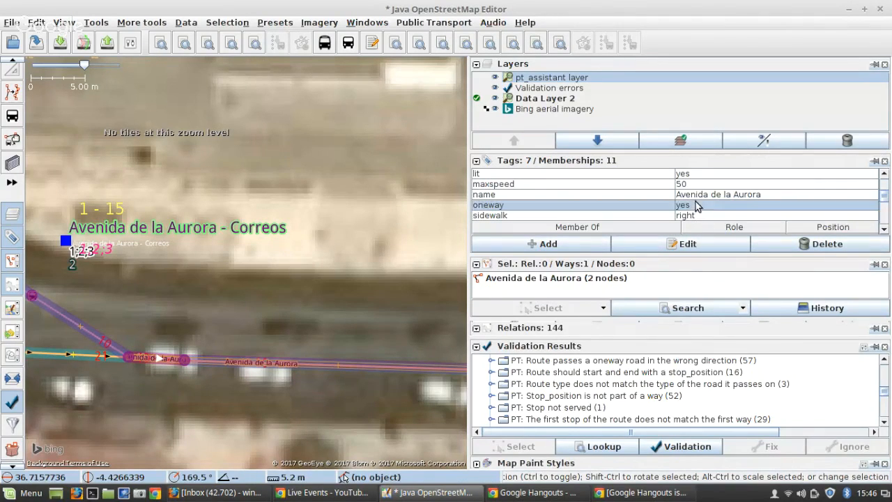
{"action": "left_click", "coordinate": [833, 244]}
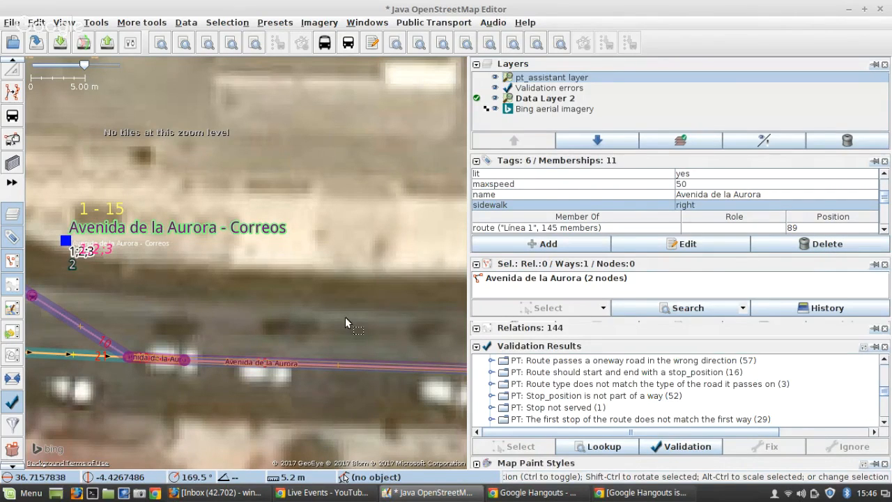
Start uploading the changes and cancel at the suspicious data report to inspect its warnings
{"action": "left_click", "coordinate": [106, 43]}
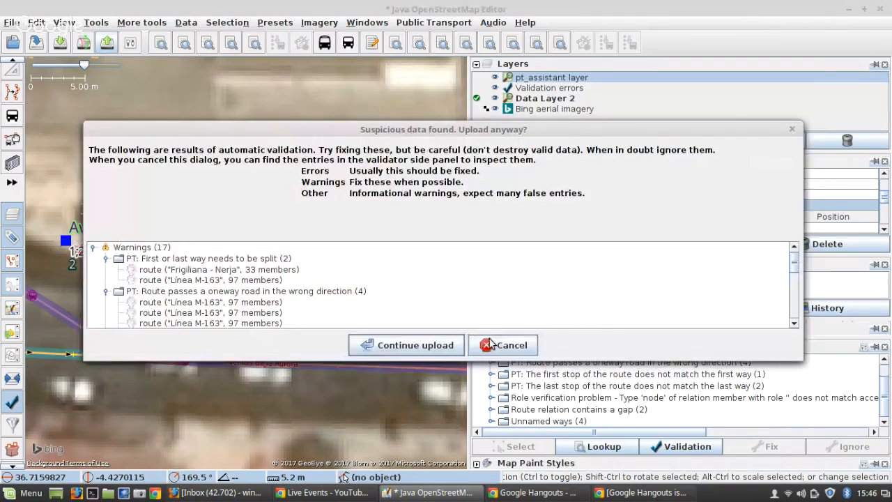
{"action": "left_click", "coordinate": [497, 342]}
{"action": "scroll", "coordinate": [587, 404], "scroll_direction": "up", "scroll_amount": 1}
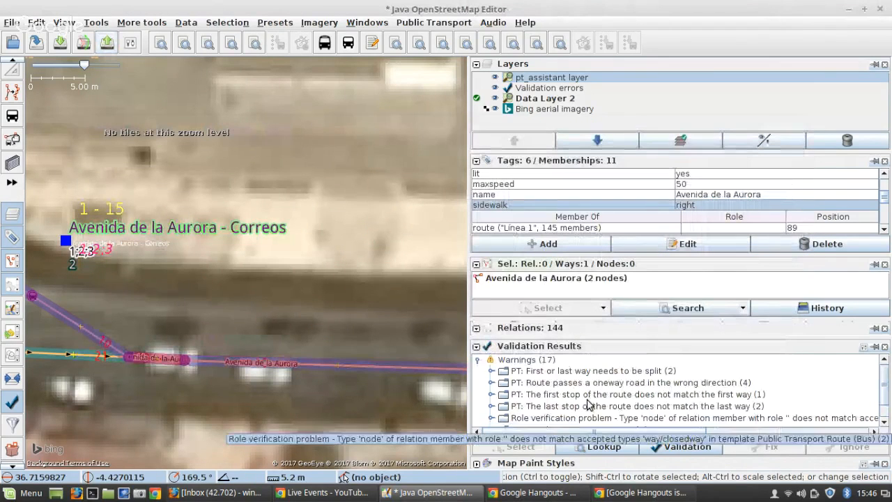
Start fixing the first Línea M-163 warning about passing a oneway road in the wrong direction
{"action": "left_click", "coordinate": [492, 383]}
{"action": "left_click", "coordinate": [598, 390]}
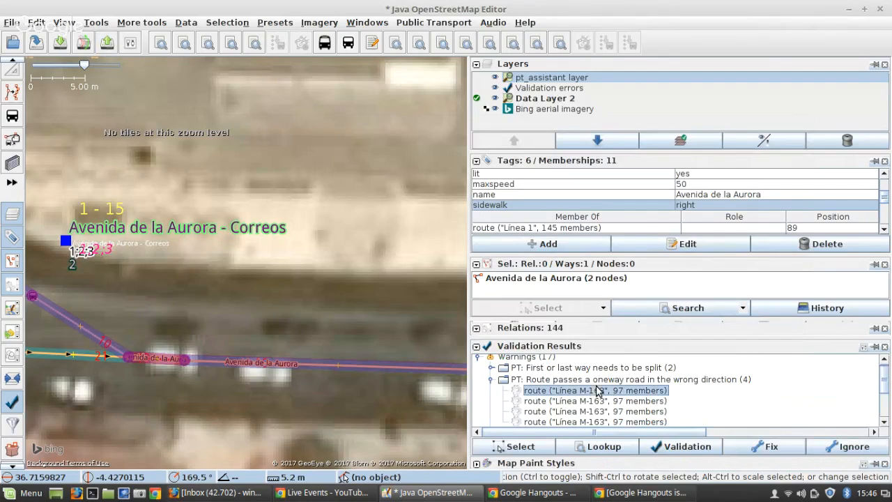
{"action": "left_click", "coordinate": [741, 451]}
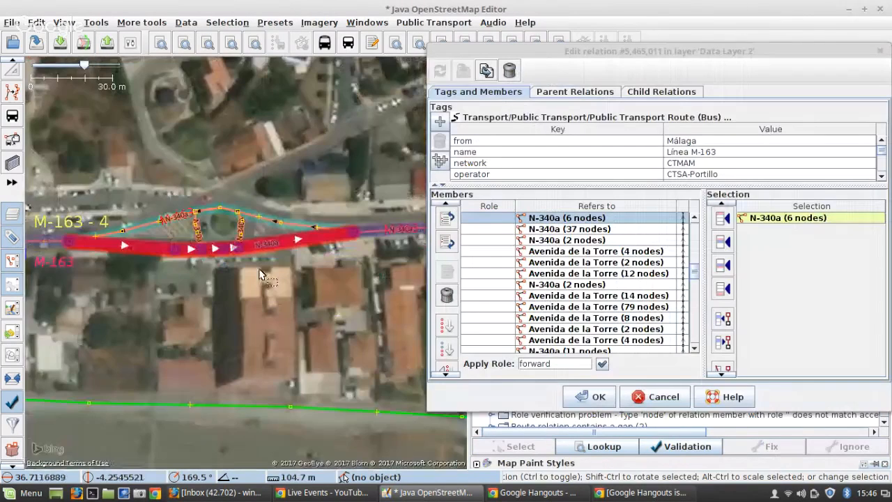
In the Línea M-163 relation, replace the six-node N-340a member with the parallel seven-node N-340a way near Torre de Benagalbón
{"action": "scroll", "coordinate": [230, 251], "scroll_direction": "down", "scroll_amount": 3}
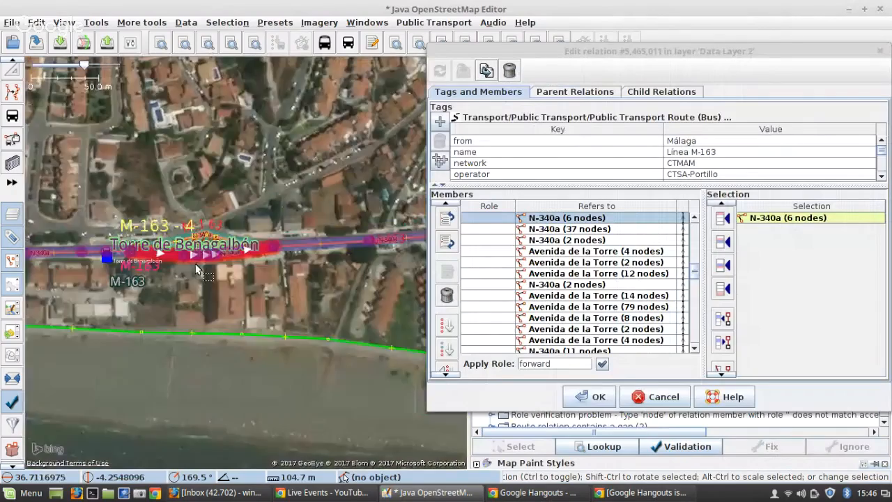
{"action": "scroll", "coordinate": [210, 260], "scroll_direction": "up", "scroll_amount": 3}
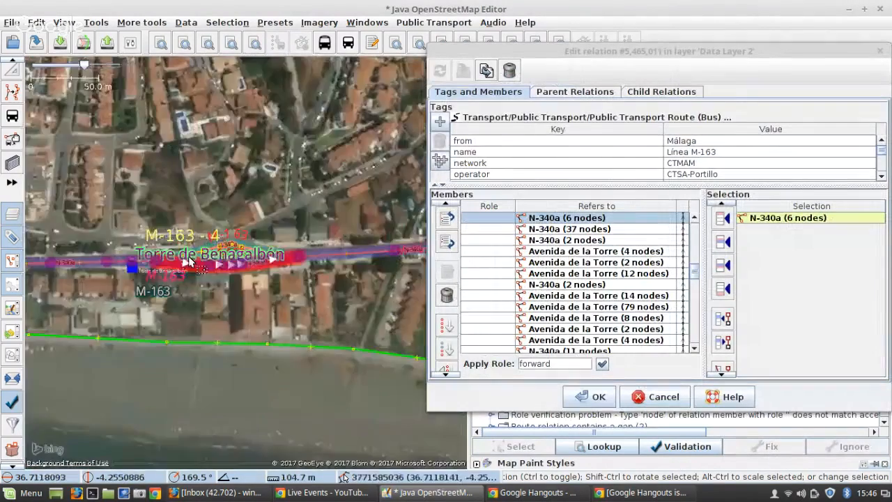
{"action": "scroll", "coordinate": [584, 287], "scroll_direction": "up", "scroll_amount": 1}
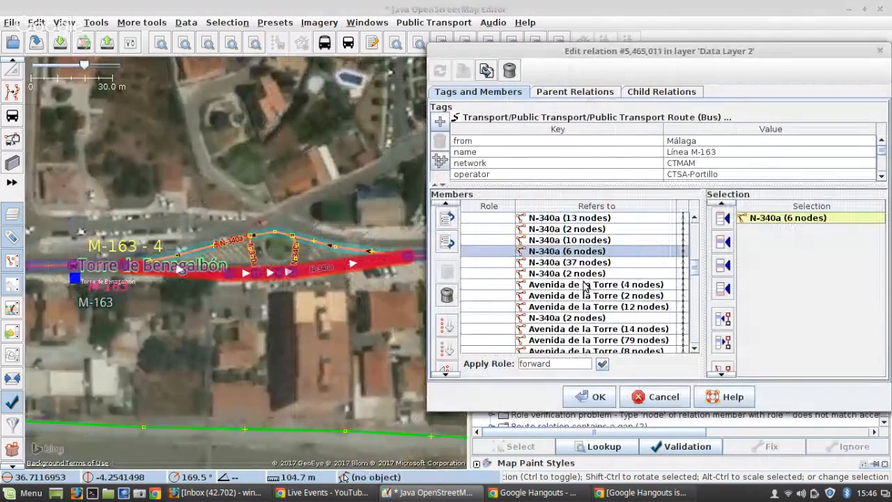
{"action": "left_click", "coordinate": [446, 295]}
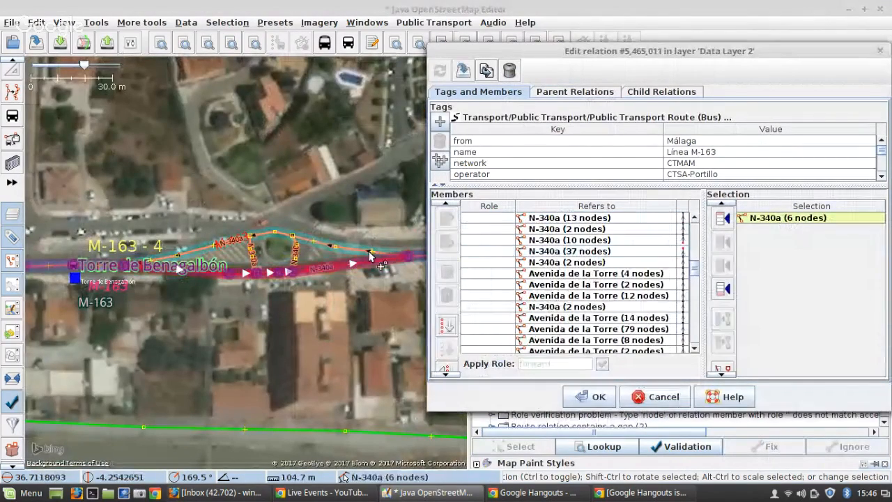
{"action": "left_click", "coordinate": [674, 256]}
{"action": "left_click", "coordinate": [723, 242]}
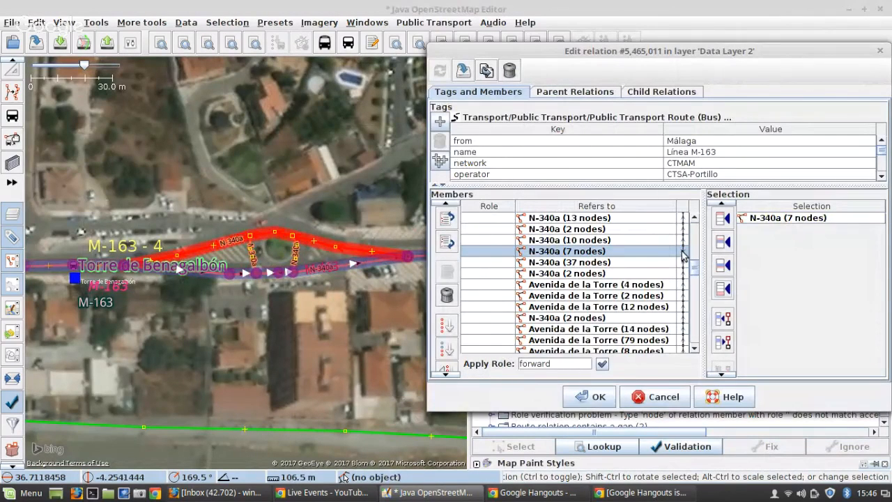
Download the OpenStreetMap data for the area around the N-340a crossover at Torre de Benagalbón
{"action": "scroll", "coordinate": [263, 274], "scroll_direction": "up", "scroll_amount": 5}
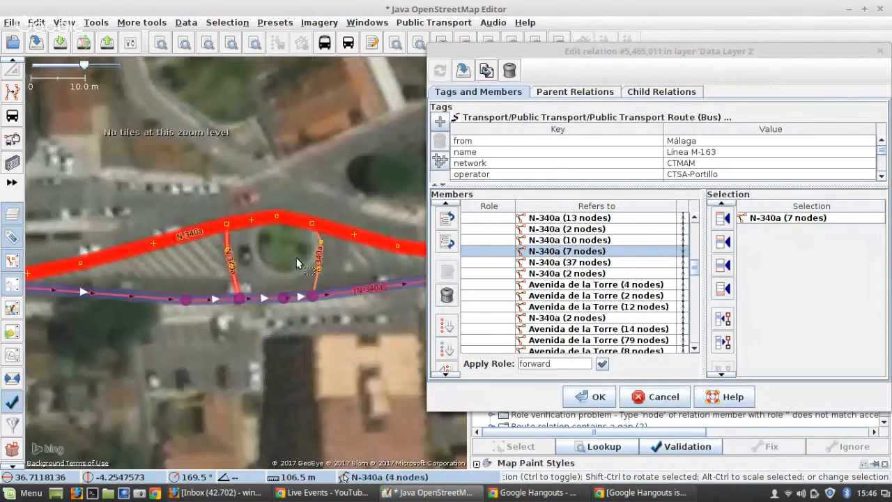
{"action": "scroll", "coordinate": [310, 258], "scroll_direction": "down", "scroll_amount": 2}
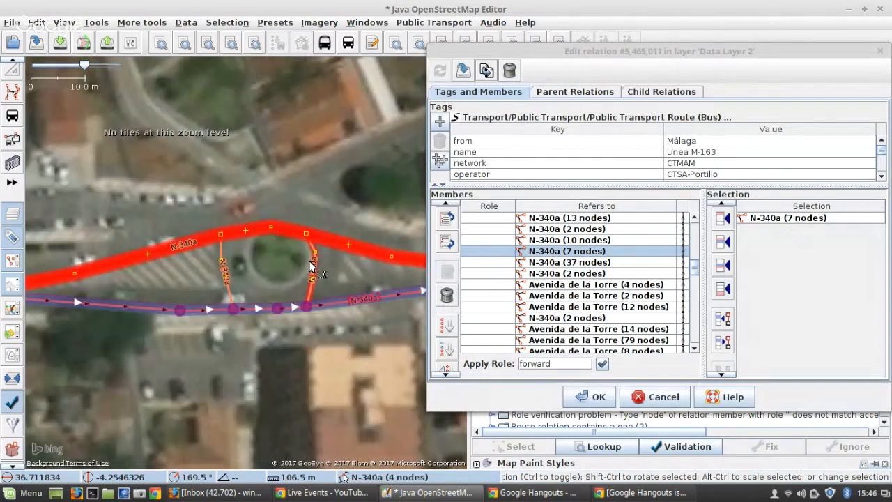
{"action": "left_click", "coordinate": [60, 42]}
{"action": "left_click", "coordinate": [511, 471]}
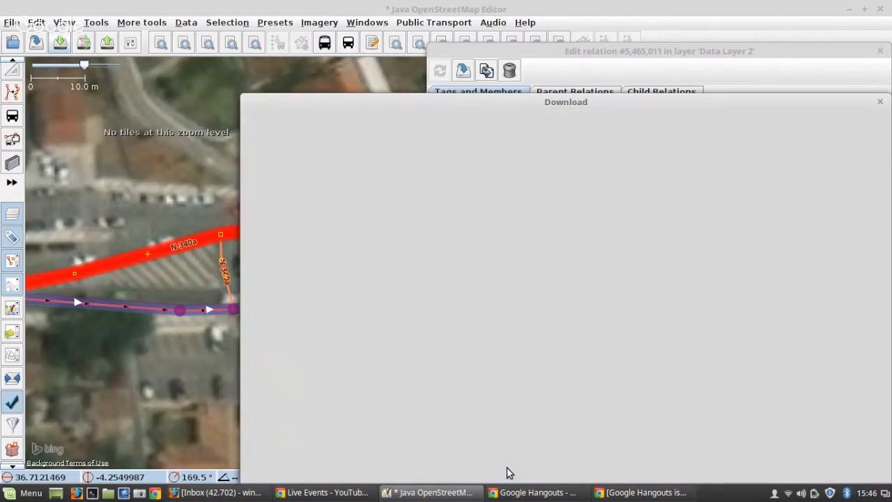
Apply the Línea M-163 relation edit and split Camino viejo de Vélez Malaga at its N-340a junction, keeping the history on the 21-node segment
{"action": "scroll", "coordinate": [267, 266], "scroll_direction": "up", "scroll_amount": 2}
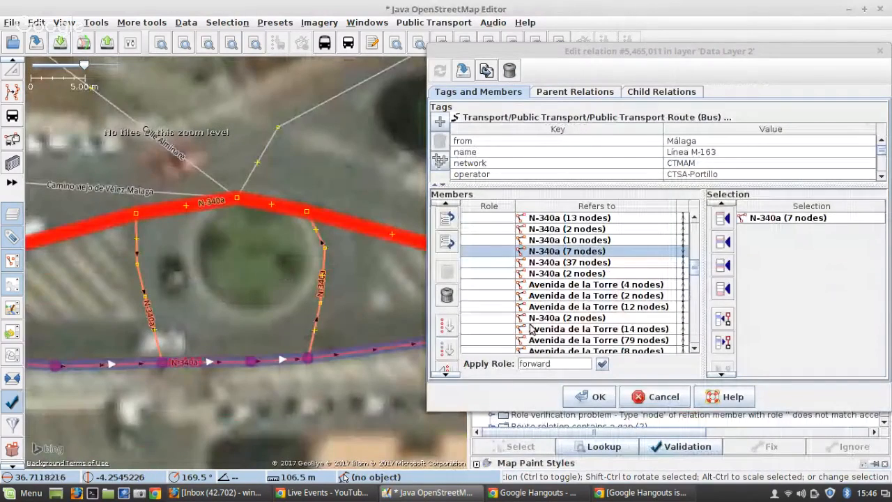
{"action": "left_click", "coordinate": [589, 397]}
{"action": "scroll", "coordinate": [262, 261], "scroll_direction": "down", "scroll_amount": 2}
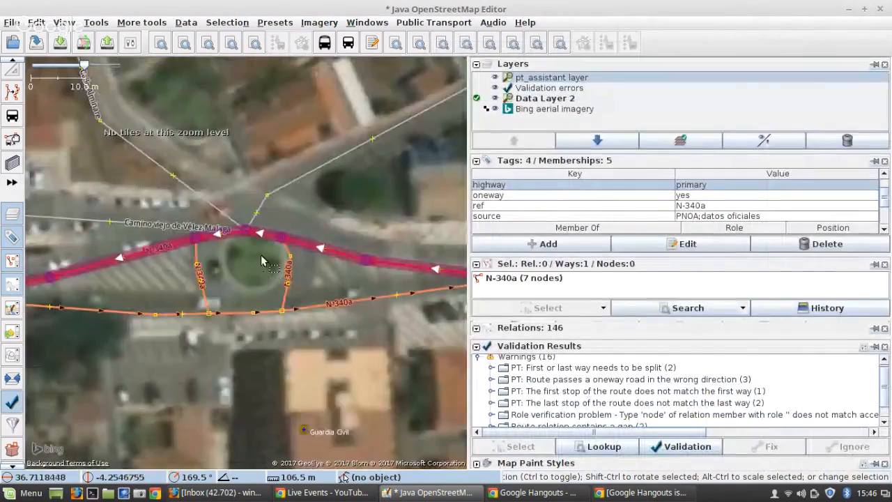
{"action": "left_click_drag", "start_coordinate": [229, 218], "coordinate": [292, 329]}
{"action": "scroll", "coordinate": [233, 335], "scroll_direction": "up", "scroll_amount": 2}
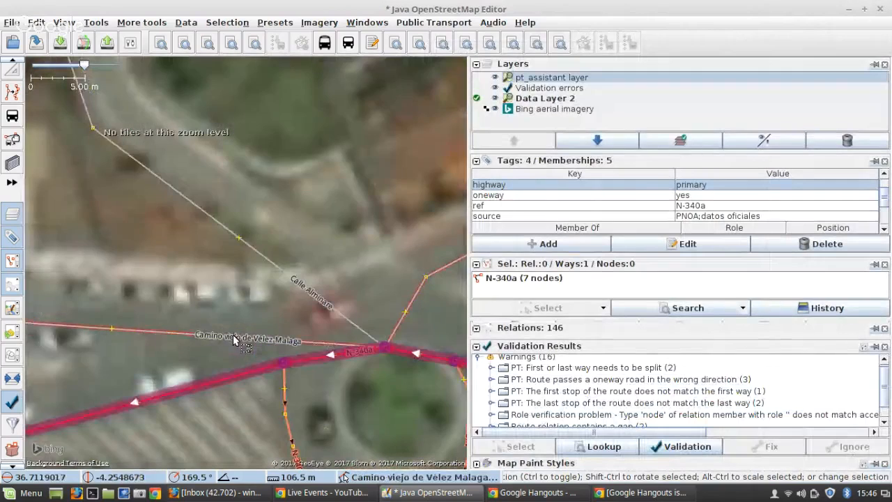
{"action": "left_click", "coordinate": [315, 340]}
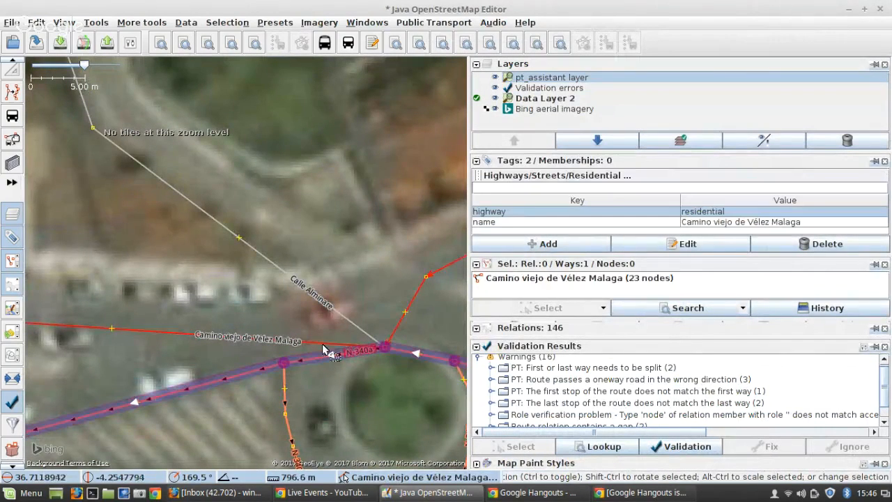
{"action": "left_click", "coordinate": [385, 351], "text": "shift"}
{"action": "key", "text": "p"}
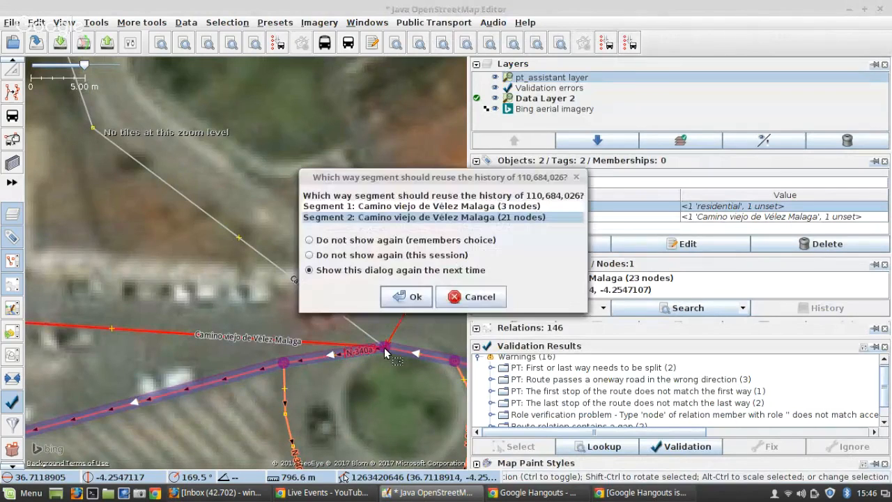
{"action": "left_click", "coordinate": [408, 296]}
Move the Calle Alminare junction on N-340a slightly north, with the western Camino viejo de Vélez Malaga joining N-340a at a separate node
{"action": "left_click", "coordinate": [384, 352]}
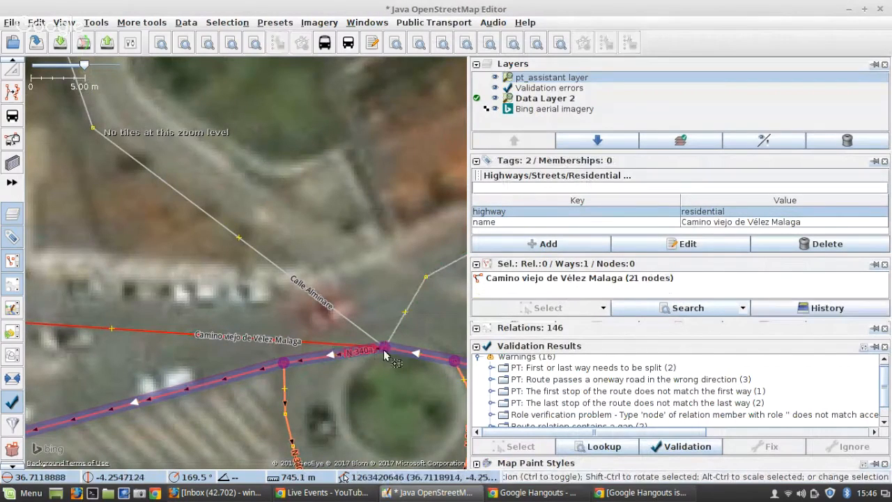
{"action": "left_click_drag", "start_coordinate": [384, 352], "coordinate": [379, 307]}
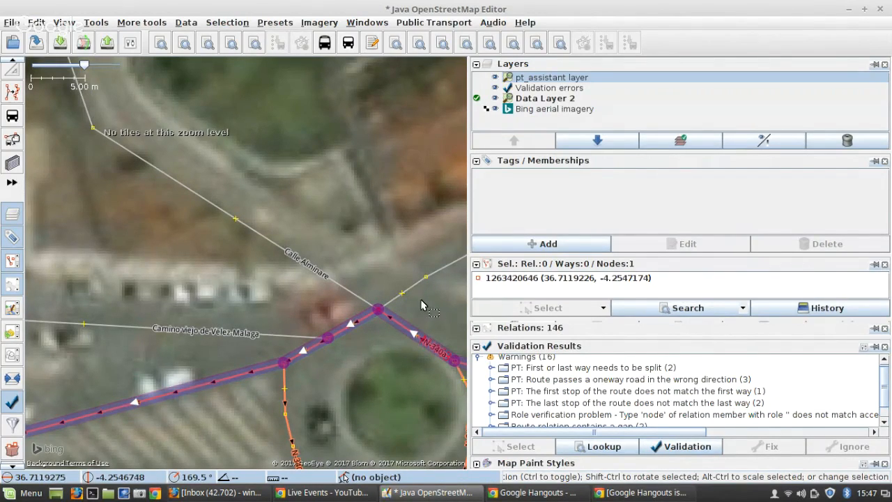
Reshape the eastern N-340a connector around the circular island by moving its two end junctions and intermediate nodes
{"action": "left_click_drag", "start_coordinate": [423, 296], "coordinate": [237, 235]}
{"action": "left_click_drag", "start_coordinate": [268, 305], "coordinate": [295, 287]}
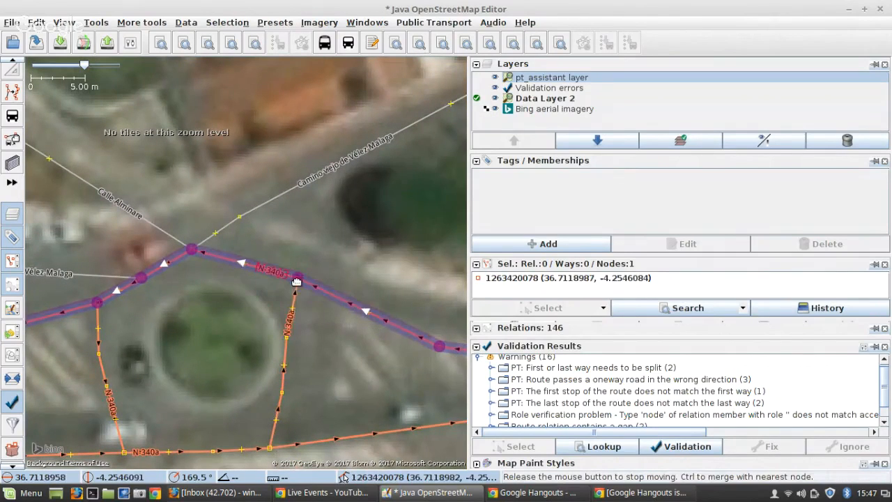
{"action": "left_click_drag", "start_coordinate": [290, 341], "coordinate": [310, 341]}
{"action": "left_click_drag", "start_coordinate": [283, 394], "coordinate": [307, 384]}
{"action": "left_click_drag", "start_coordinate": [270, 446], "coordinate": [286, 429]}
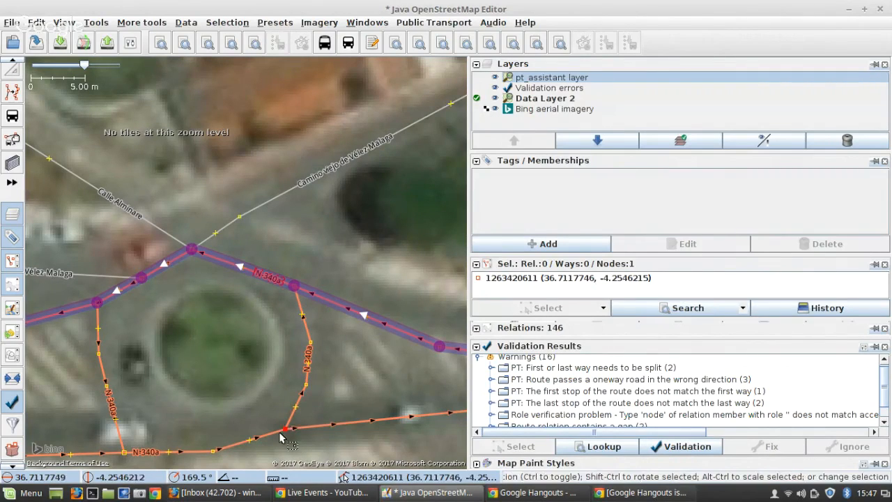
Move the southern N-340a carriageway's nodes near the western connector so it follows the curve of the circular island
{"action": "left_click_drag", "start_coordinate": [213, 452], "coordinate": [223, 440]}
{"action": "left_click_drag", "start_coordinate": [124, 452], "coordinate": [141, 436]}
{"action": "left_click_drag", "start_coordinate": [115, 306], "coordinate": [249, 310]}
{"action": "left_click_drag", "start_coordinate": [229, 365], "coordinate": [411, 224]}
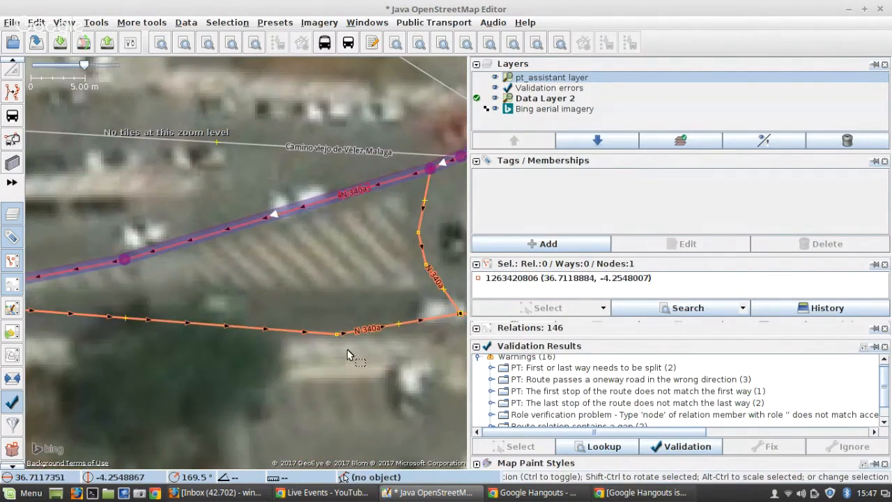
{"action": "left_click_drag", "start_coordinate": [337, 335], "coordinate": [393, 320]}
Shift the node where the two N-340a carriageways meet west of the circular island slightly northwest
{"action": "left_click_drag", "start_coordinate": [164, 267], "coordinate": [359, 247]}
{"action": "left_click", "coordinate": [368, 266]}
{"action": "scroll", "coordinate": [169, 318], "scroll_direction": "up", "scroll_amount": 3}
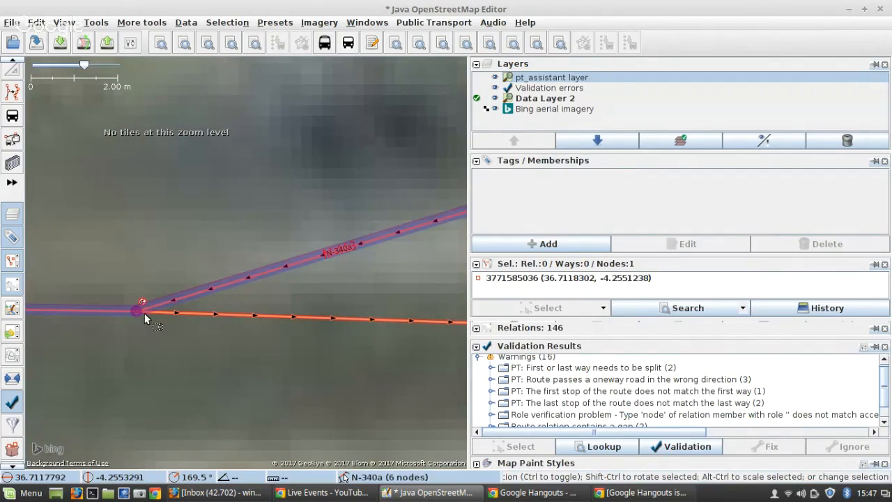
{"action": "left_click_drag", "start_coordinate": [138, 311], "coordinate": [114, 265]}
{"action": "scroll", "coordinate": [137, 264], "scroll_direction": "down", "scroll_amount": 6}
{"action": "left_click_drag", "start_coordinate": [386, 237], "coordinate": [69, 279]}
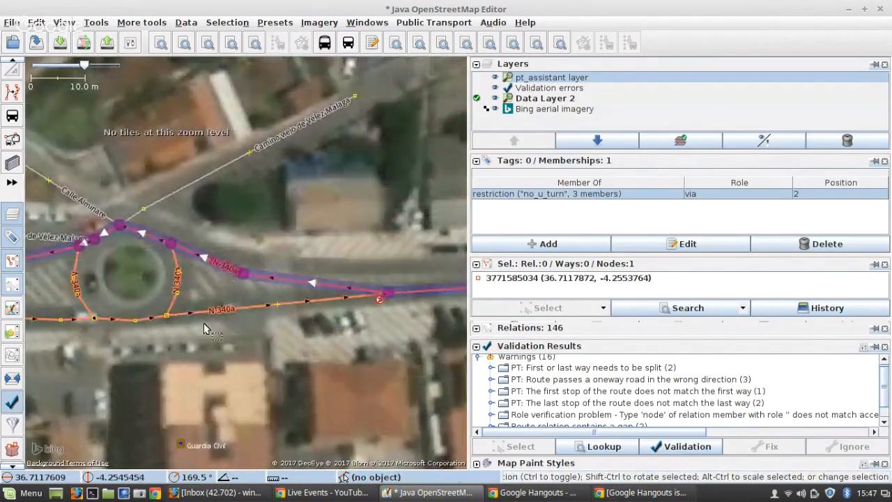
Refine the nodes east of the circular island and move the eastern meeting point of the N-340a carriageways farther east
{"action": "scroll", "coordinate": [193, 322], "scroll_direction": "up", "scroll_amount": 2}
{"action": "left_click", "coordinate": [140, 308]}
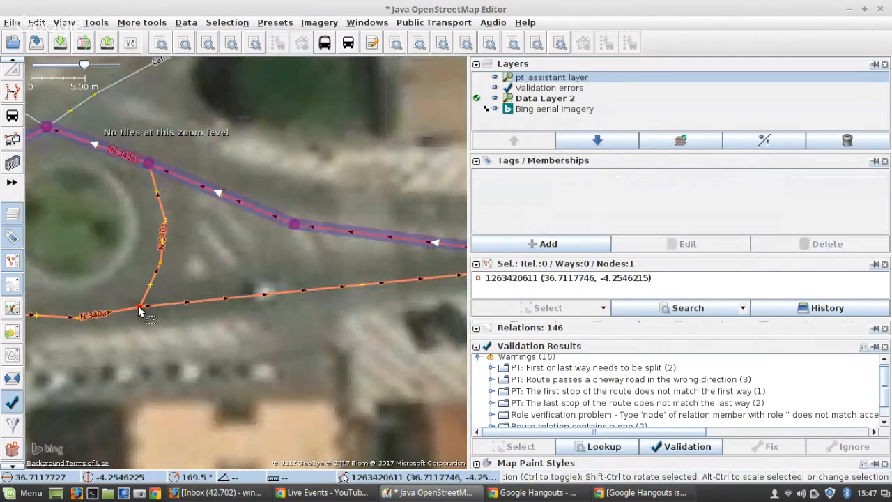
{"action": "left_click_drag", "start_coordinate": [140, 310], "coordinate": [140, 306]}
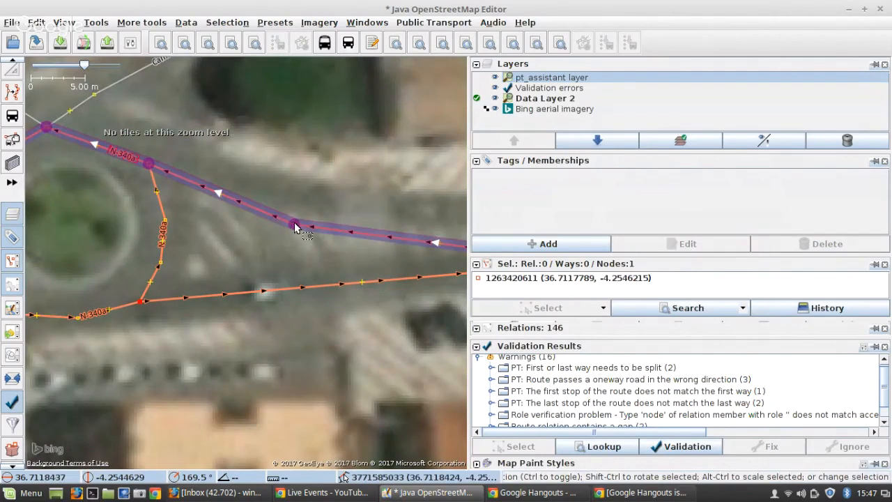
{"action": "left_click_drag", "start_coordinate": [294, 224], "coordinate": [303, 201]}
{"action": "left_click_drag", "start_coordinate": [346, 225], "coordinate": [49, 213]}
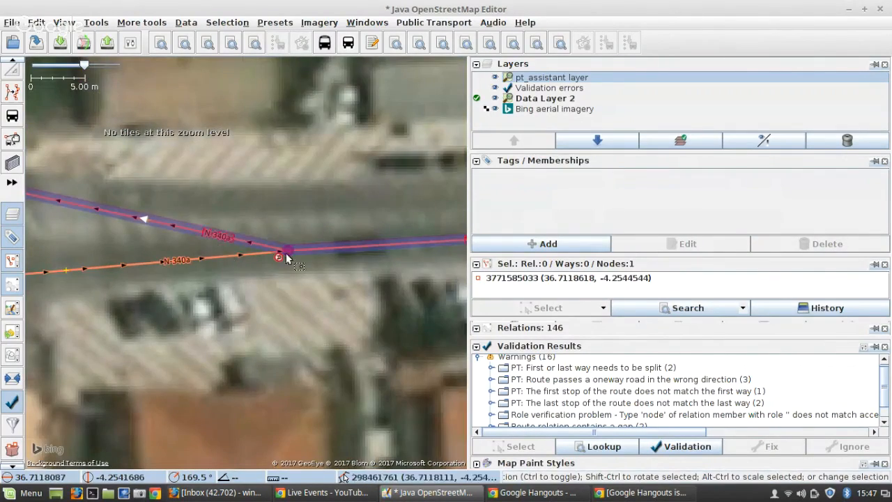
{"action": "left_click_drag", "start_coordinate": [289, 258], "coordinate": [470, 220]}
{"action": "scroll", "coordinate": [339, 225], "scroll_direction": "down", "scroll_amount": 4}
{"action": "scroll", "coordinate": [231, 246], "scroll_direction": "up", "scroll_amount": 4}
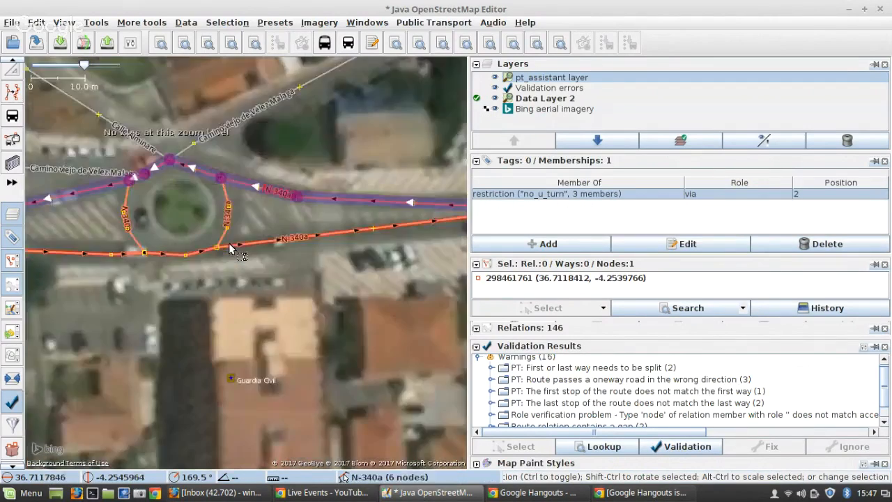
Split the southern N-340a way at both connector junctions, keeping the way history on Segment 1 with 3 nodes
{"action": "left_click", "coordinate": [189, 256]}
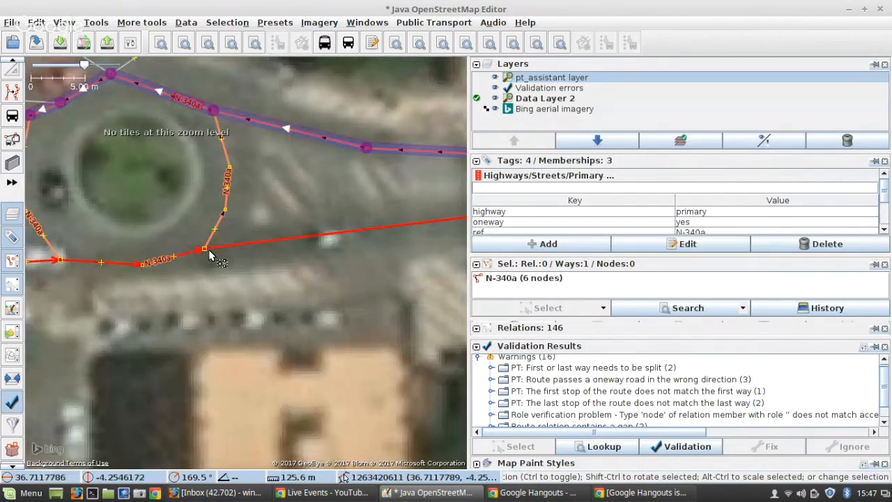
{"action": "left_click", "coordinate": [205, 250], "text": "shift"}
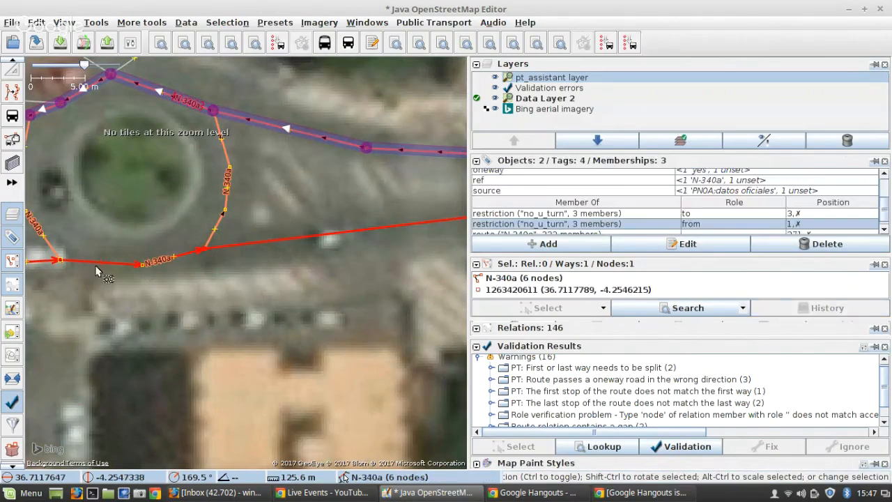
{"action": "left_click", "coordinate": [59, 263], "text": "shift"}
{"action": "key", "text": "p"}
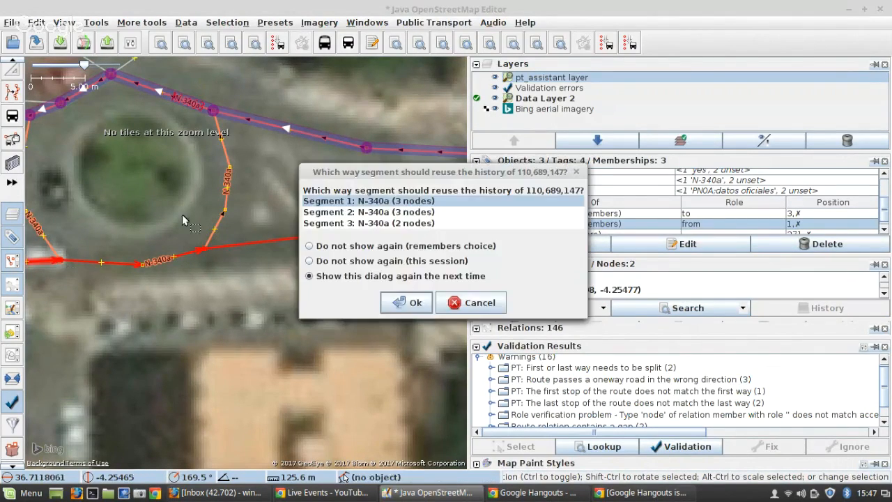
{"action": "left_click", "coordinate": [409, 303]}
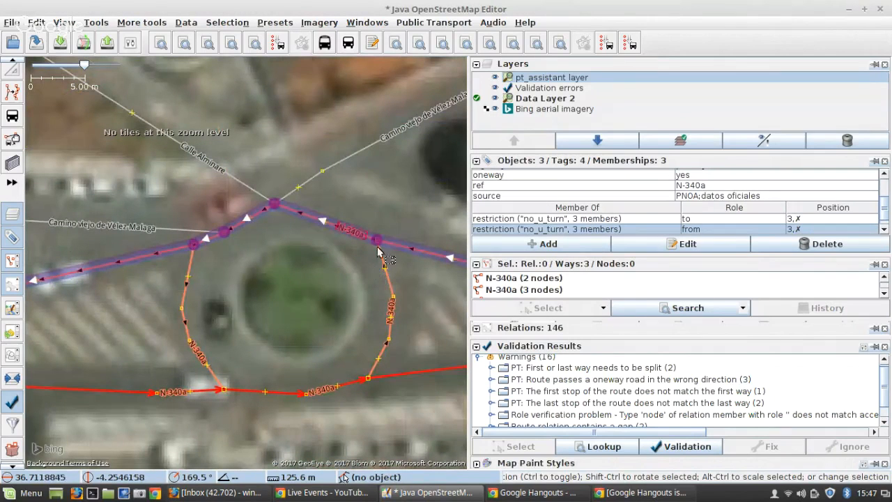
Split the northern N-340a way at its junction with the eastern connector
{"action": "left_click", "coordinate": [378, 244]}
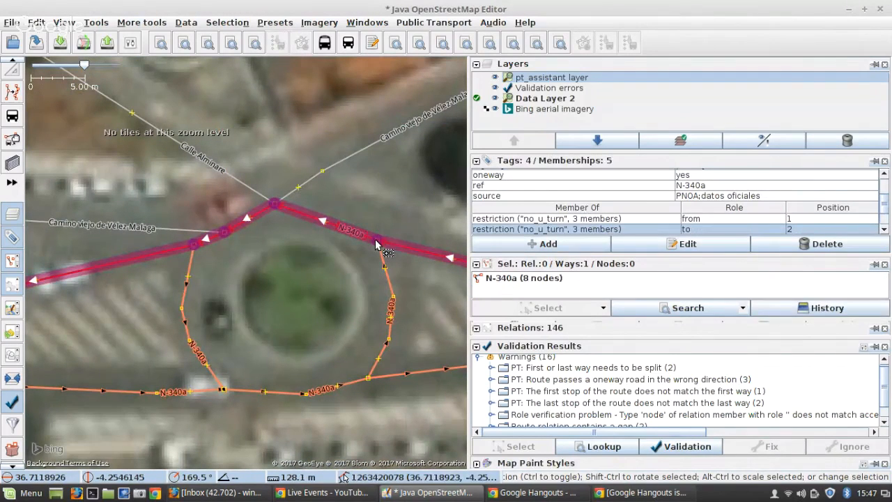
{"action": "left_click", "coordinate": [375, 242], "text": "shift"}
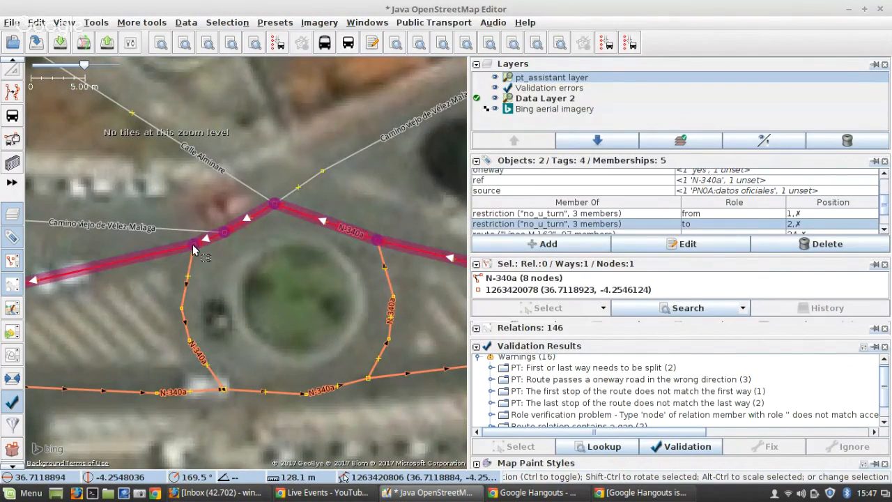
{"action": "key", "text": "p"}
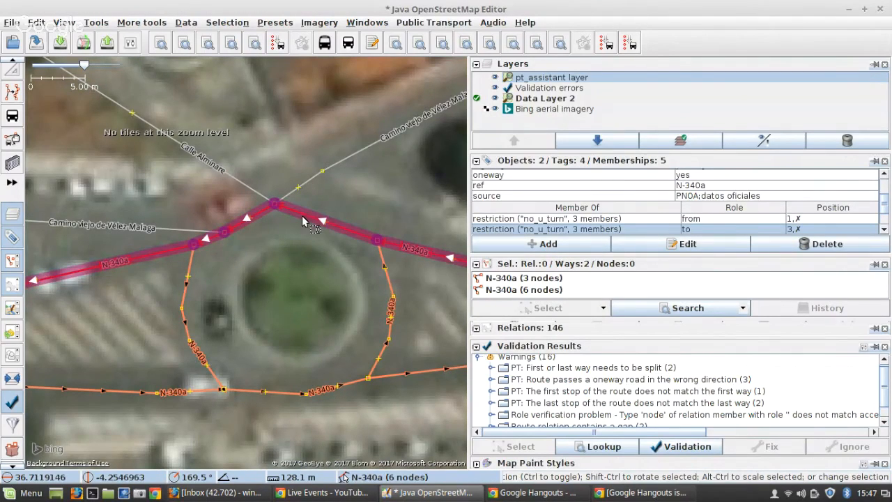
Add one node each to the northern and southern N-340a arcs to round them around the circular island
{"action": "left_click_drag", "start_coordinate": [325, 222], "coordinate": [337, 219]}
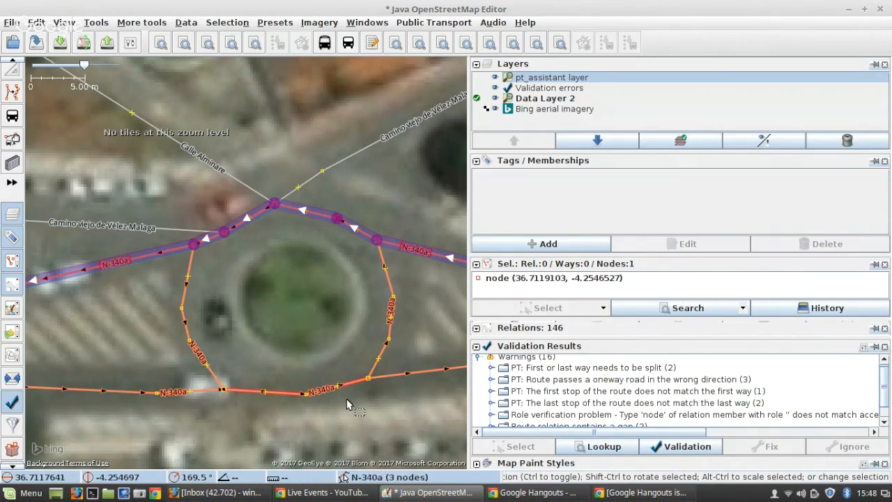
{"action": "scroll", "coordinate": [317, 390], "scroll_direction": "up", "scroll_amount": 2}
{"action": "scroll", "coordinate": [300, 402], "scroll_direction": "down", "scroll_amount": 2}
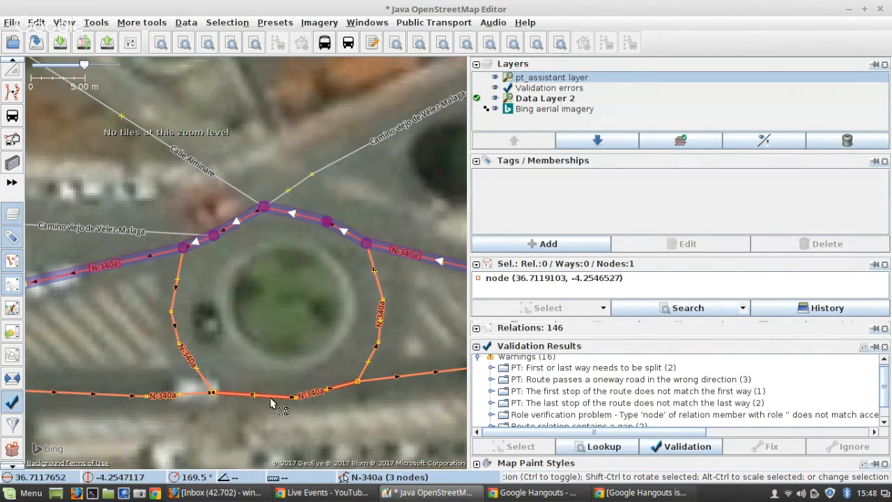
{"action": "left_click_drag", "start_coordinate": [262, 402], "coordinate": [260, 402]}
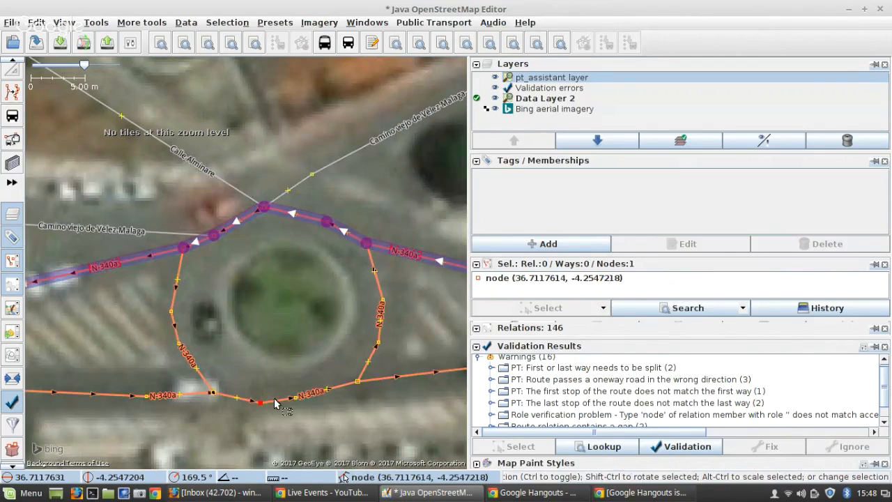
Split the seven-node northern N-340a way at its junction with the western connector, accepting the suggested segment for the history
{"action": "left_click", "coordinate": [373, 354]}
{"action": "left_click", "coordinate": [338, 233], "text": "shift"}
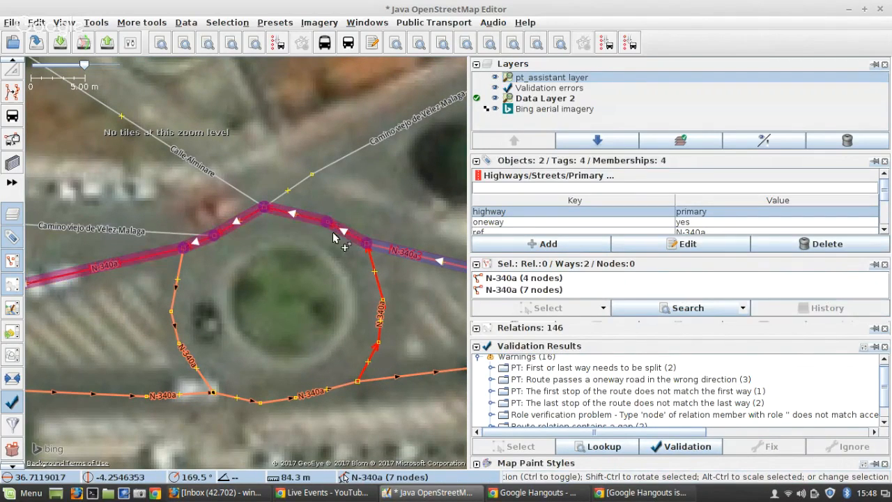
{"action": "left_click", "coordinate": [187, 252]}
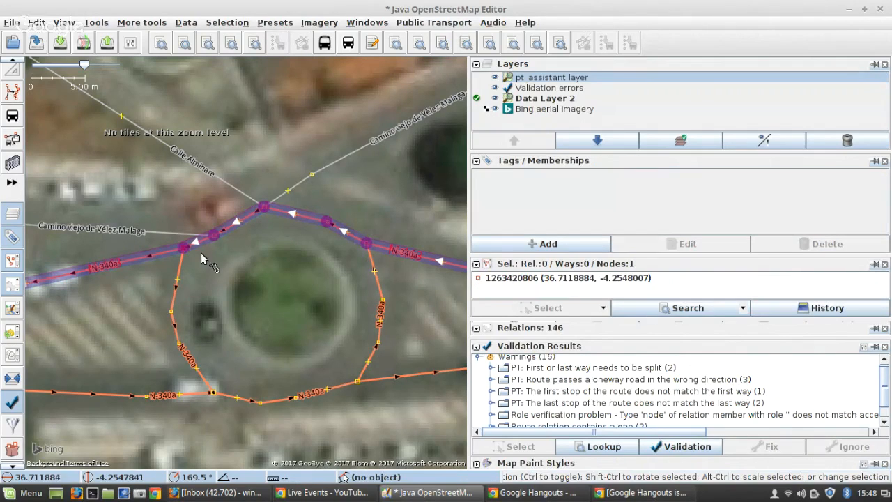
{"action": "left_click", "coordinate": [168, 251]}
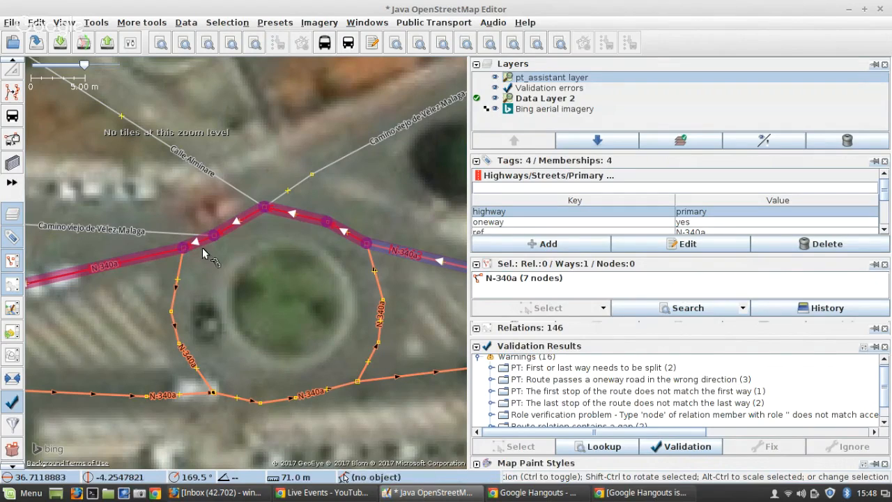
{"action": "left_click_drag", "start_coordinate": [528, 257], "coordinate": [533, 244]}
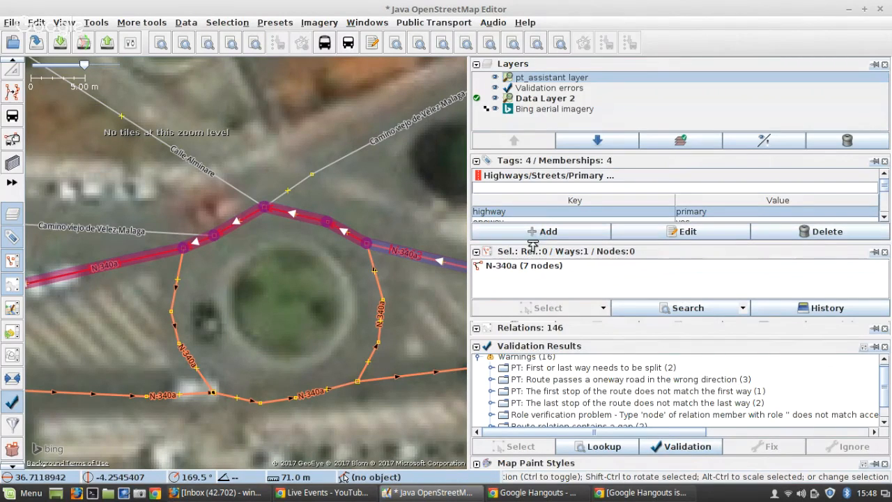
{"action": "left_click", "coordinate": [184, 247], "text": "shift"}
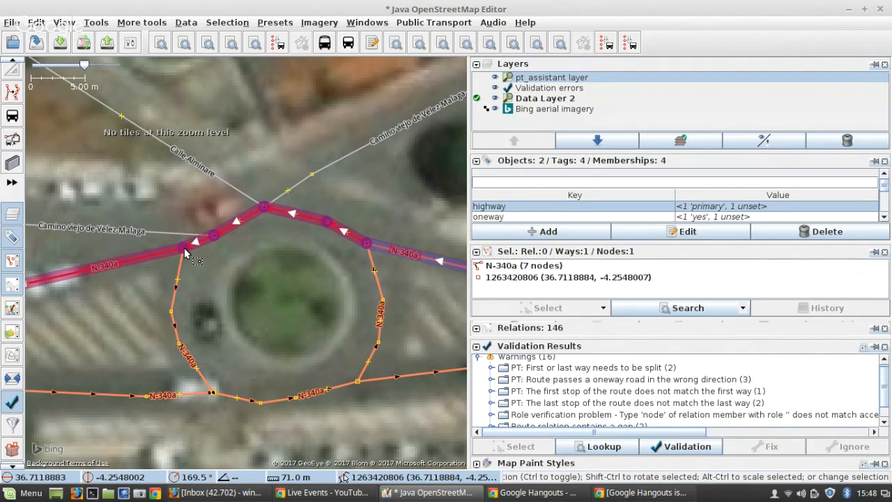
{"action": "key", "text": "p"}
{"action": "left_click", "coordinate": [401, 297]}
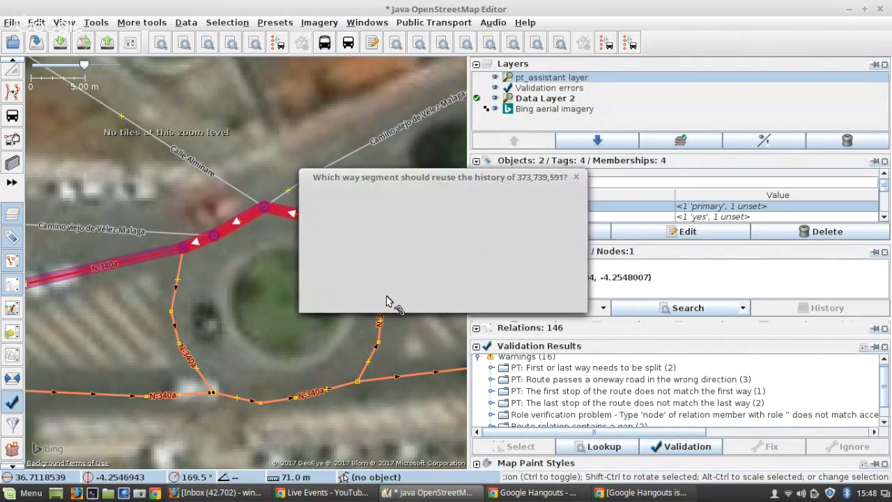
Tag the four N-340a ways forming the ring around the circular island with junction=roundabout
{"action": "left_click", "coordinate": [179, 279]}
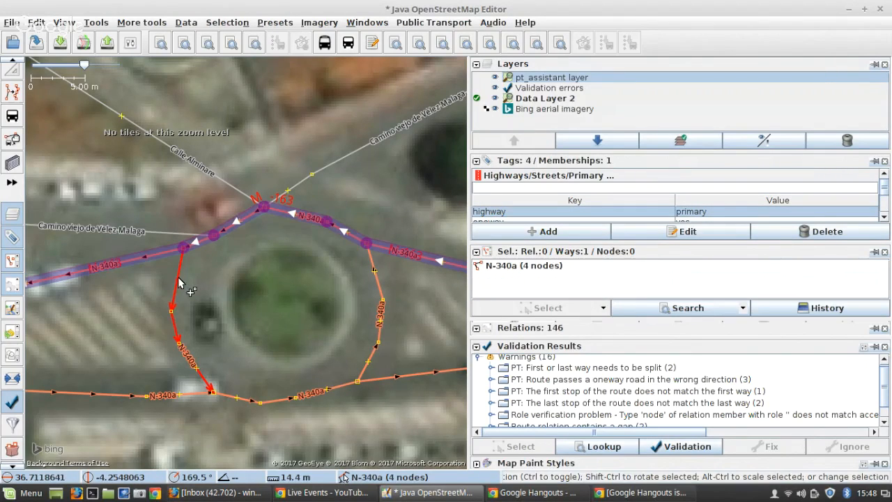
{"action": "left_click", "coordinate": [196, 244], "text": "shift"}
{"action": "left_click", "coordinate": [370, 354], "text": "shift"}
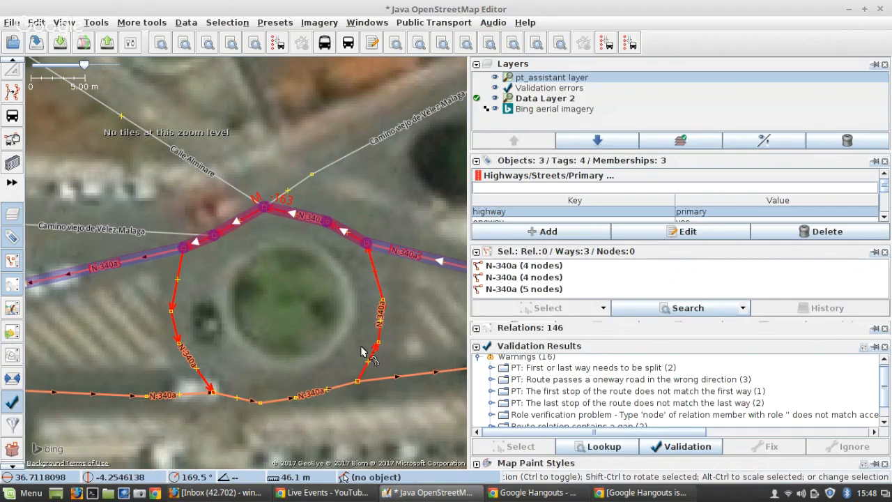
{"action": "left_click", "coordinate": [340, 389], "text": "shift"}
{"action": "scroll", "coordinate": [536, 208], "scroll_direction": "down", "scroll_amount": 3}
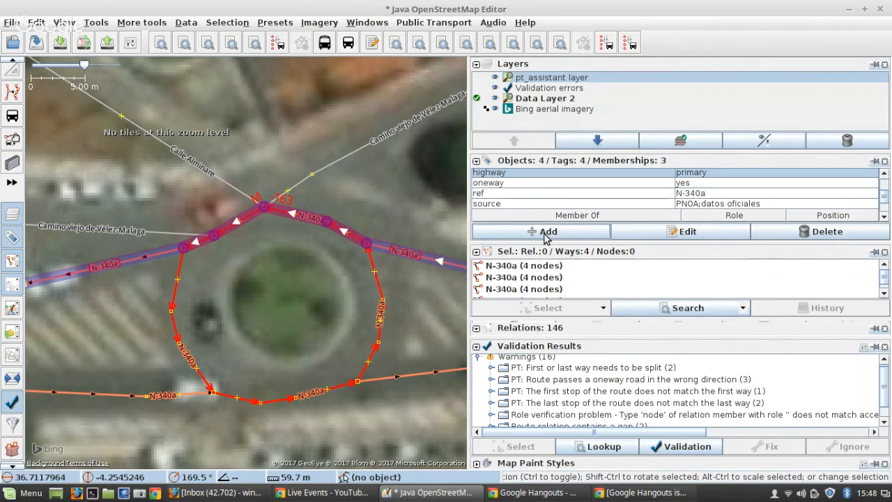
{"action": "left_click", "coordinate": [545, 234]}
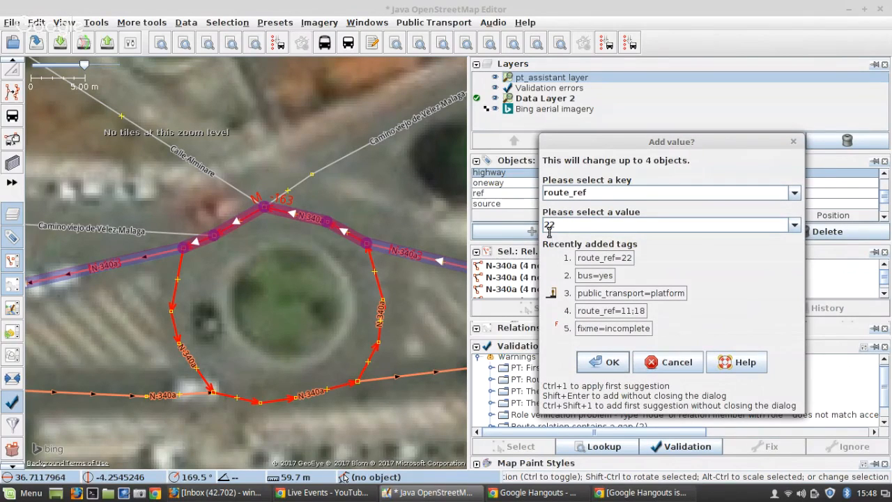
{"action": "left_click", "coordinate": [613, 195]}
{"action": "key", "text": "shift+End"}
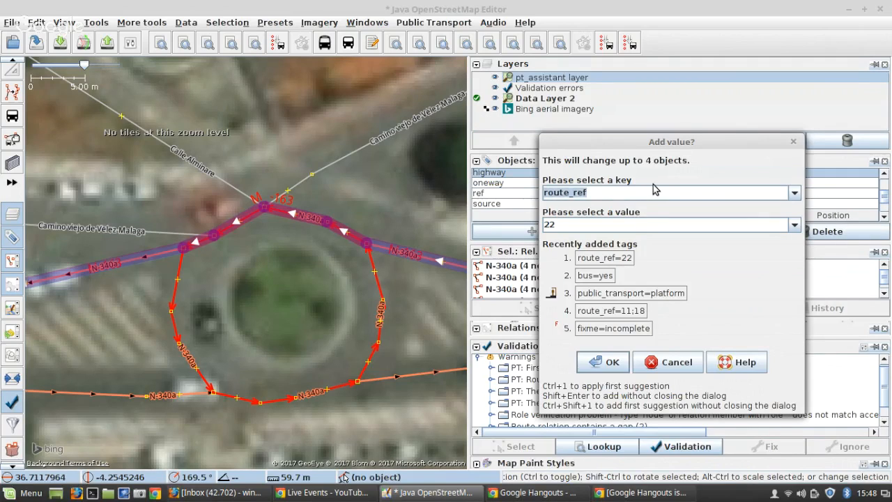
{"action": "type", "text": "JU"}
{"action": "type", "text": "junction"}
{"action": "key", "text": "Tab"}
{"action": "type", "text": "roundabout"}
{"action": "key", "text": "Return"}
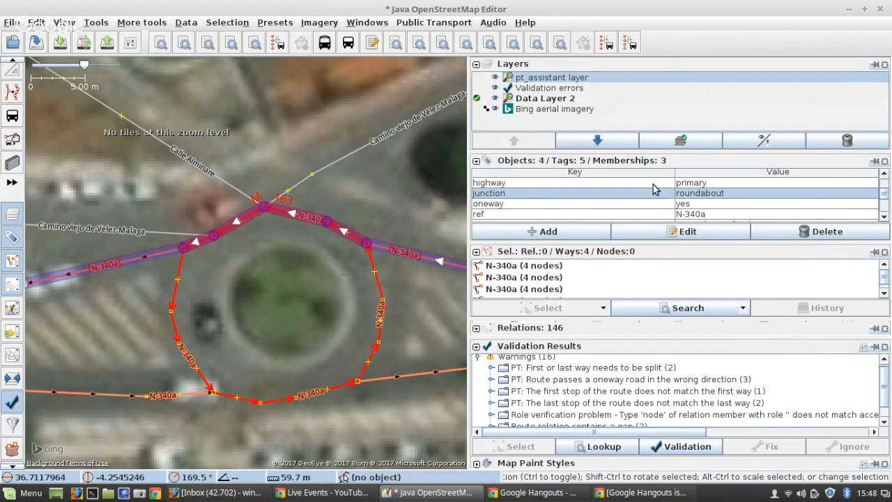
Align the roundabout's four ways and junction nodes in a circle, and shift the ring slightly east to centre it on the island
{"action": "left_click", "coordinate": [183, 43]}
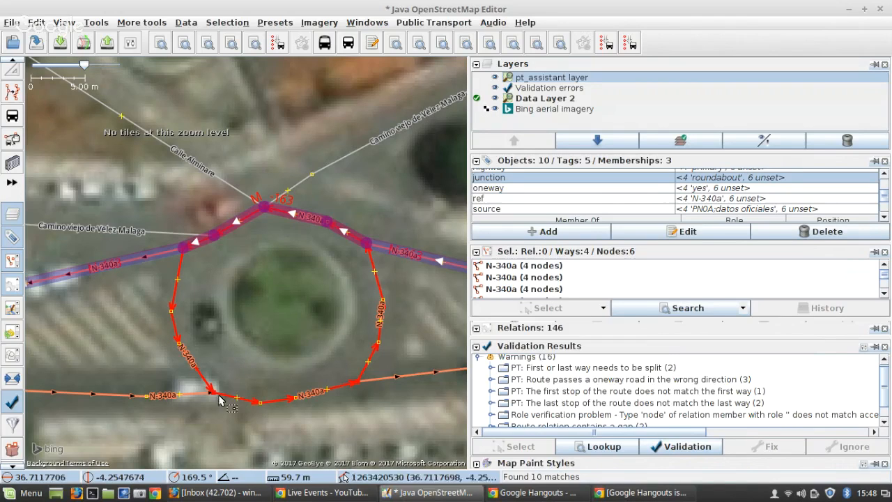
{"action": "key", "text": "o"}
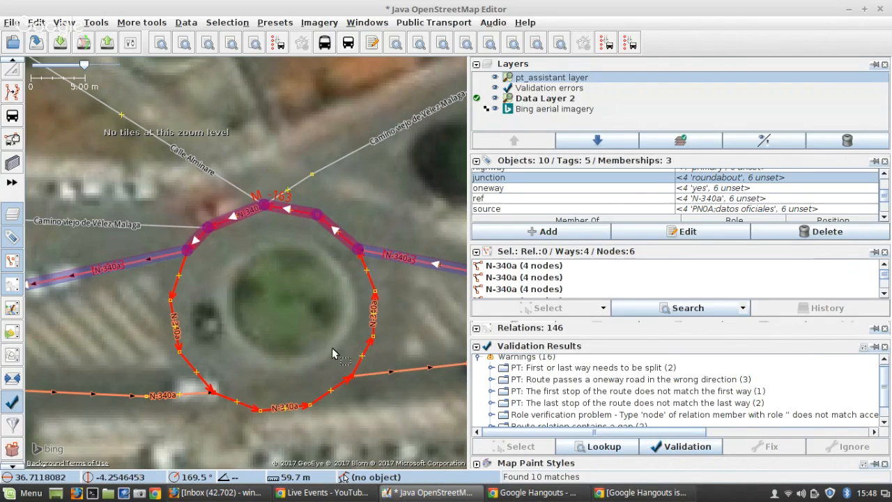
{"action": "scroll", "coordinate": [303, 334], "scroll_direction": "down", "scroll_amount": 2}
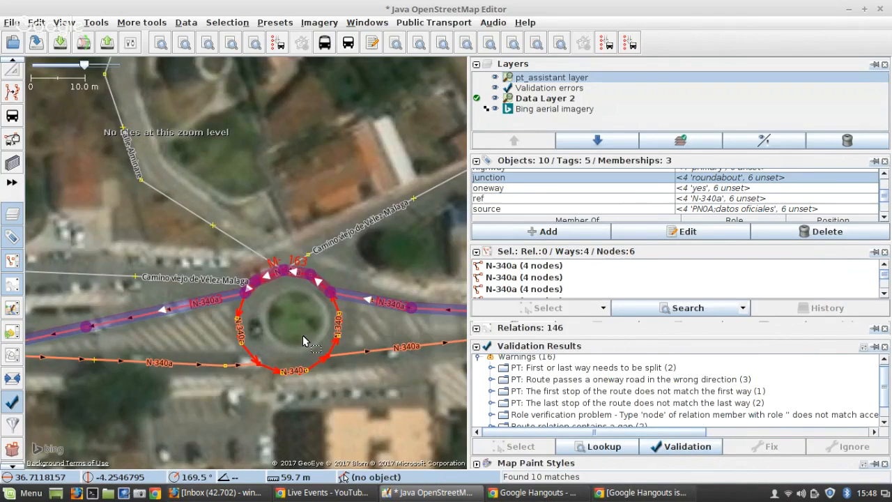
{"action": "scroll", "coordinate": [302, 334], "scroll_direction": "up", "scroll_amount": 2}
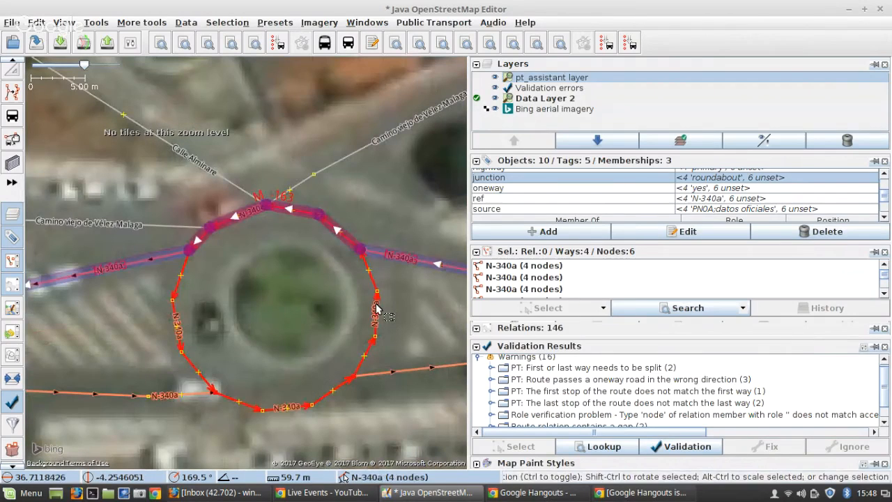
{"action": "left_click_drag", "start_coordinate": [376, 308], "coordinate": [386, 305]}
{"action": "left_click", "coordinate": [390, 286]}
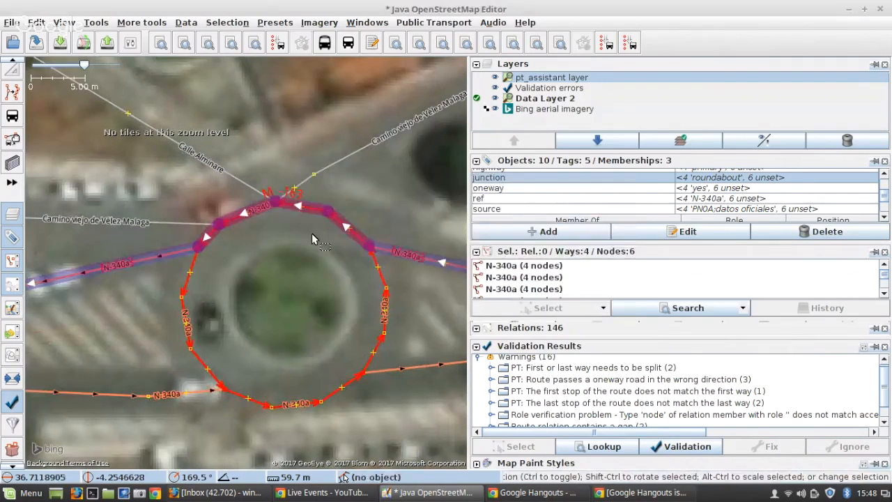
Move the bend node of Calle Alminare north of the roundabout slightly east onto the road in the imagery
{"action": "left_click_drag", "start_coordinate": [238, 174], "coordinate": [263, 329]}
{"action": "scroll", "coordinate": [148, 286], "scroll_direction": "down", "scroll_amount": 2}
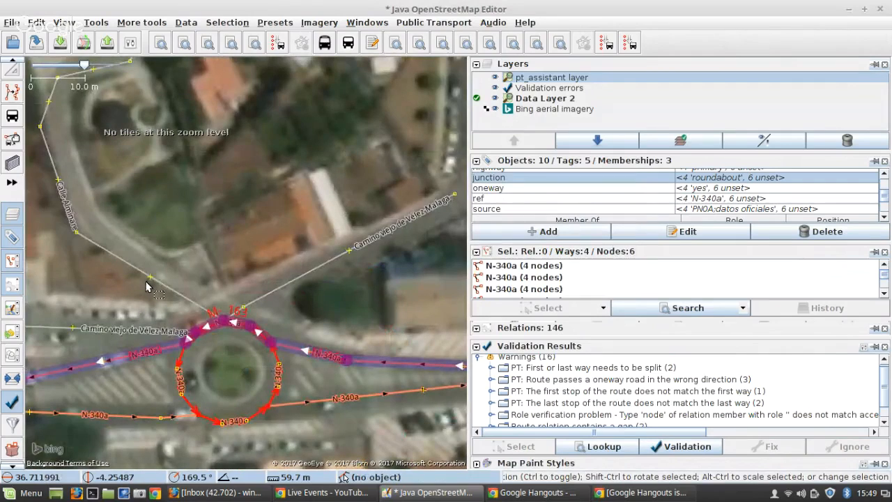
{"action": "left_click_drag", "start_coordinate": [77, 232], "coordinate": [89, 225]}
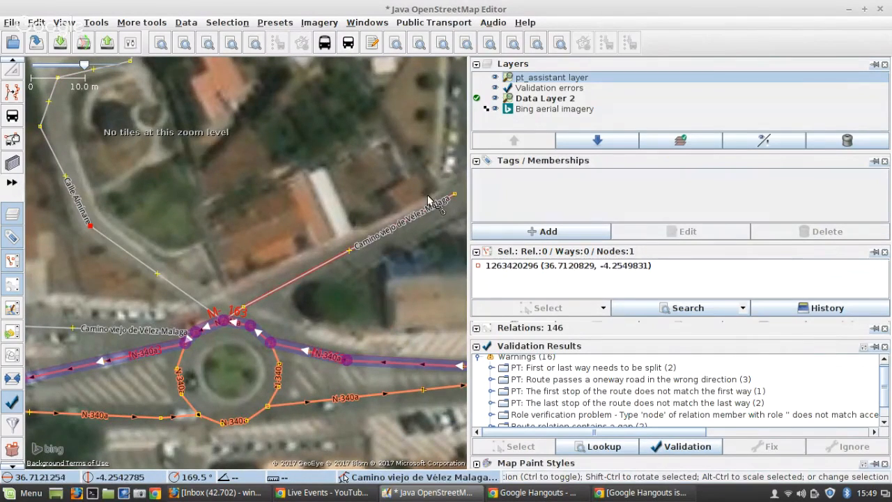
Reattach the eastern Camino viejo de Vélez Malaga to its own node on the roundabout, just east of the Calle Alminare junction
{"action": "left_click_drag", "start_coordinate": [384, 195], "coordinate": [196, 260]}
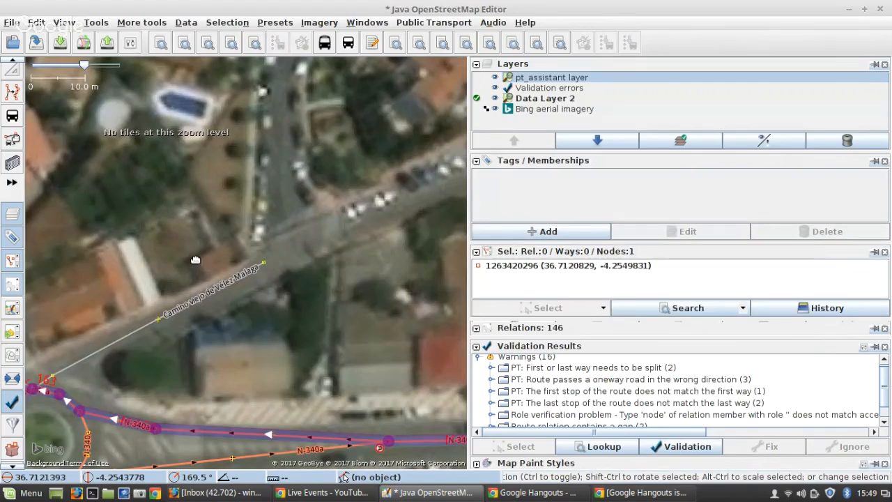
{"action": "scroll", "coordinate": [195, 260], "scroll_direction": "up", "scroll_amount": 3}
{"action": "left_click", "coordinate": [202, 307]}
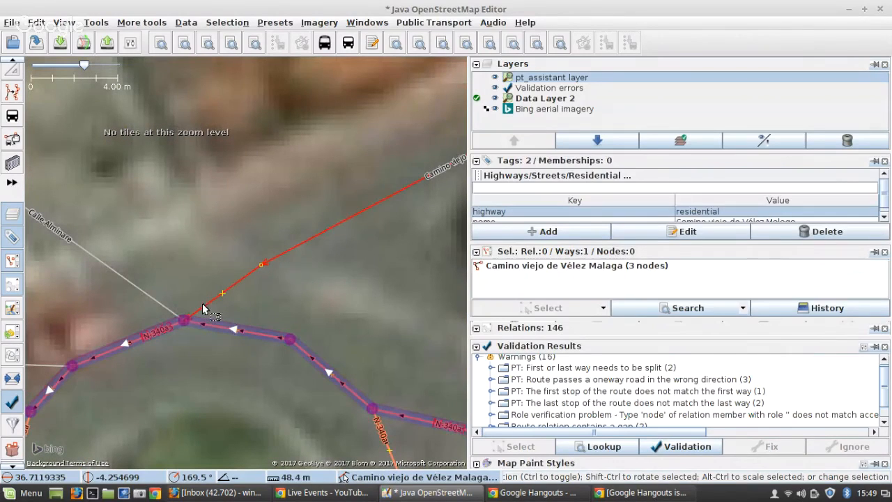
{"action": "left_click_drag", "start_coordinate": [185, 321], "coordinate": [239, 329]}
{"action": "key", "text": "n"}
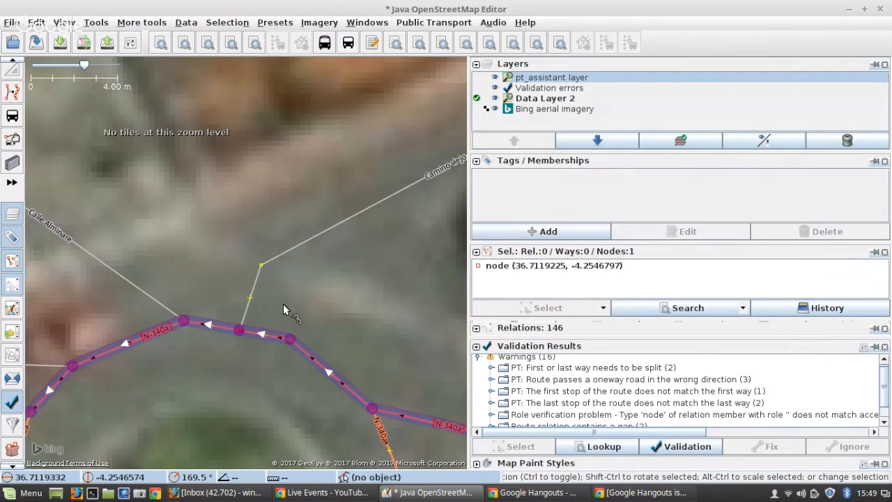
Add a node to the roundabout's northern arc and realign the ring in a circle
{"action": "scroll", "coordinate": [283, 305], "scroll_direction": "down", "scroll_amount": 2}
{"action": "mouse_move", "coordinate": [275, 356]}
{"action": "left_mouse_down"}
{"action": "mouse_move", "coordinate": [279, 224]}
{"action": "mouse_move", "coordinate": [269, 162]}
{"action": "mouse_move", "coordinate": [274, 189]}
{"action": "left_mouse_up"}
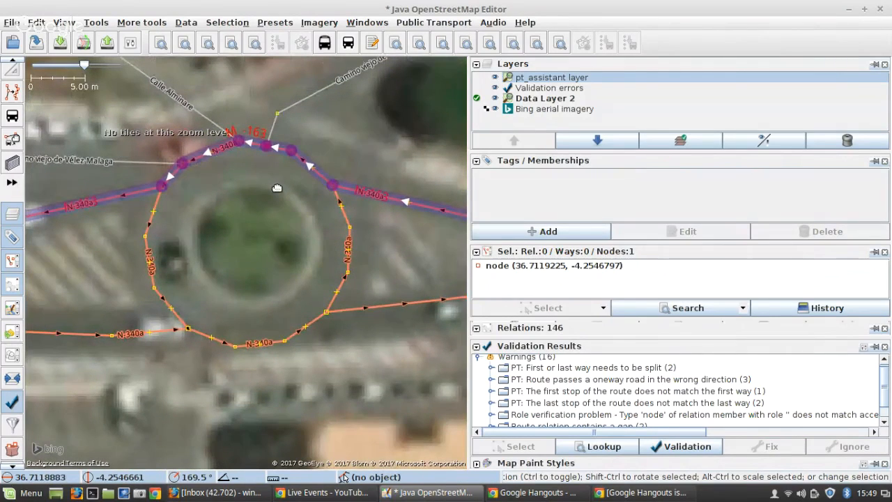
{"action": "left_click", "coordinate": [186, 44]}
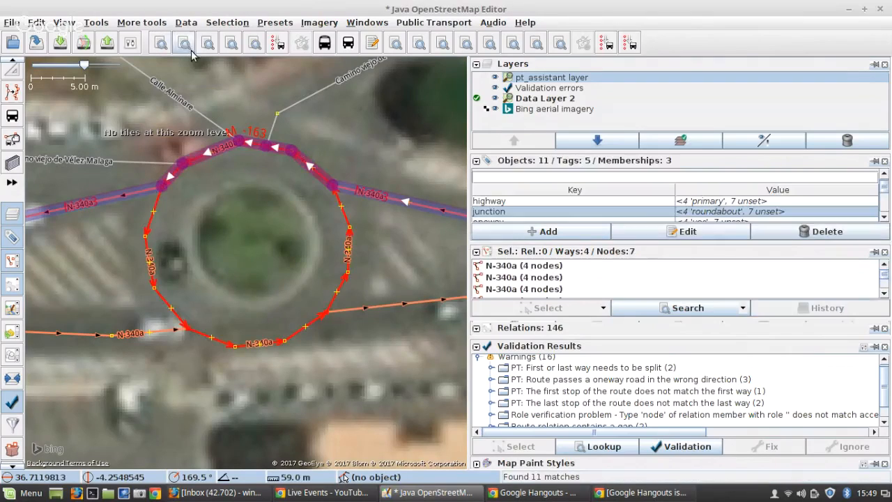
{"action": "left_click", "coordinate": [214, 149]}
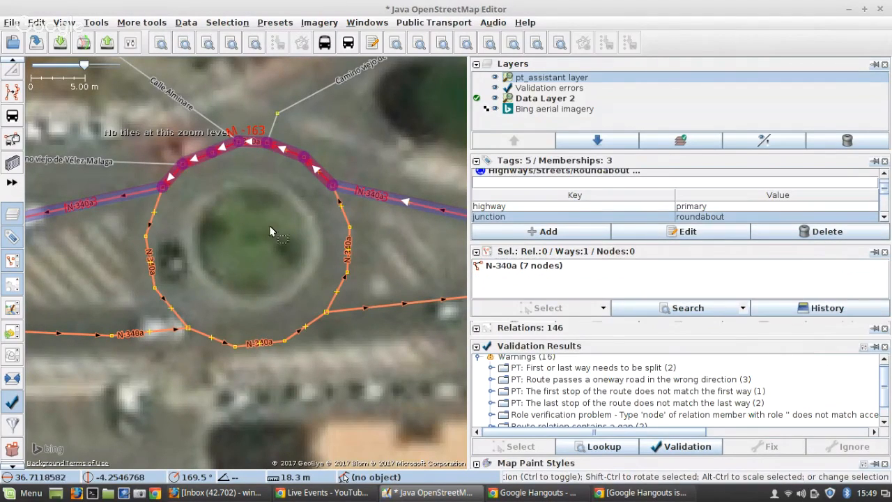
{"action": "left_click", "coordinate": [190, 45]}
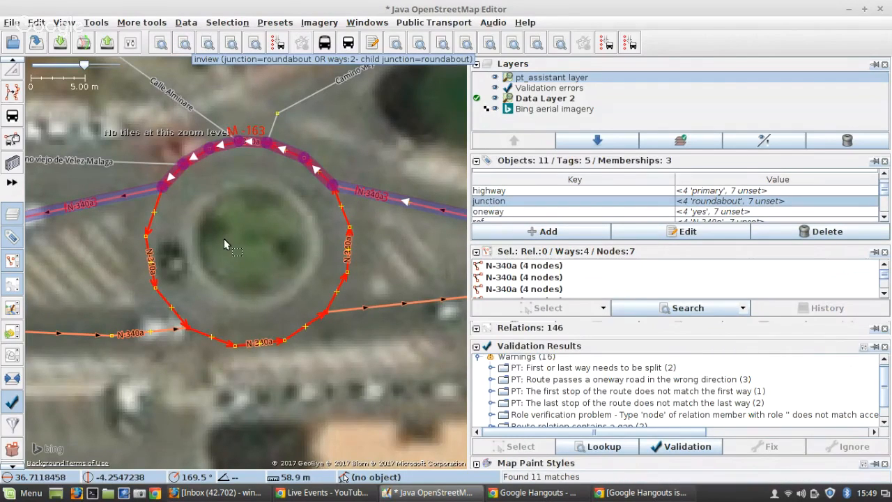
Give the roundabout's western arc five nodes and realign the ring in a circle, undoing any stray extrusion of that arc
{"action": "left_click", "coordinate": [153, 265]}
{"action": "double_click", "coordinate": [152, 262]}
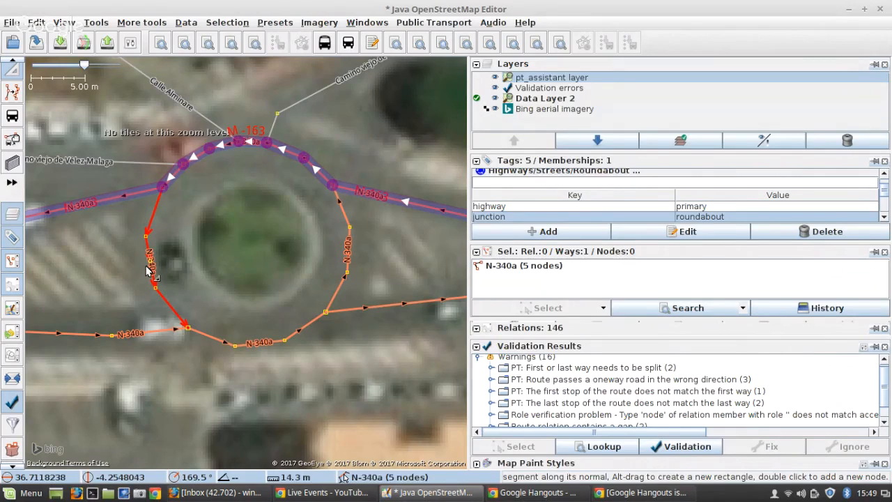
{"action": "left_click", "coordinate": [185, 44]}
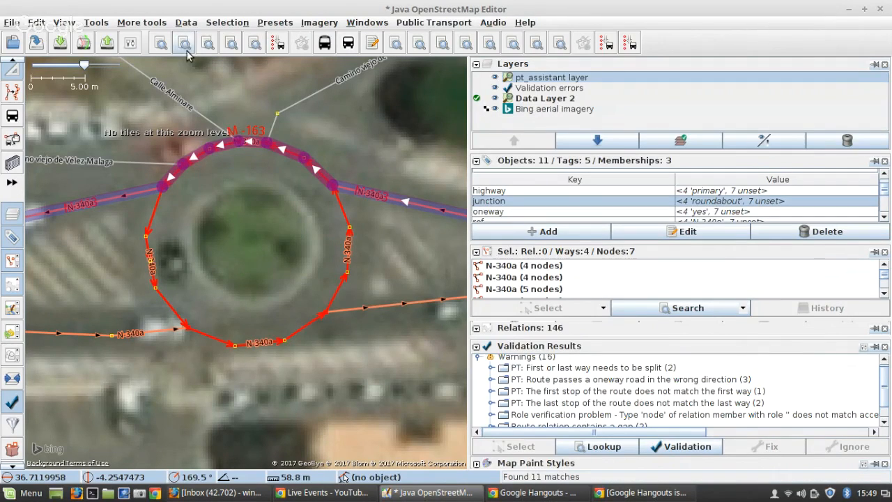
{"action": "left_click", "coordinate": [160, 291]}
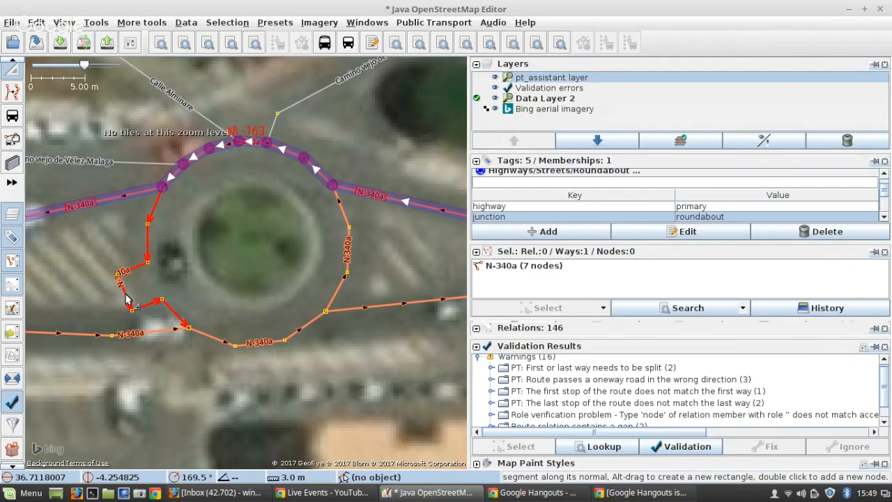
{"action": "key", "text": "ctrl+z"}
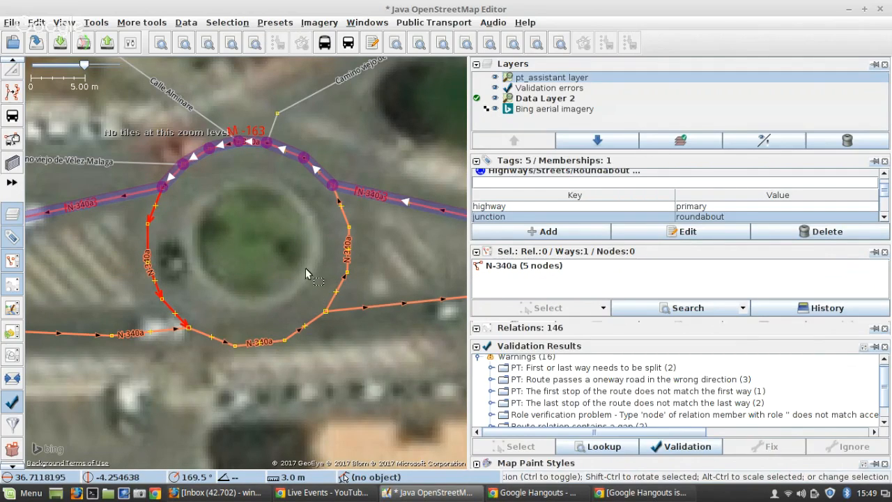
Examine the relation memberships of the N-340a way entering the roundabout from the southwest and highlight the N-340a route
{"action": "left_click_drag", "start_coordinate": [202, 185], "coordinate": [481, 241]}
{"action": "scroll", "coordinate": [189, 207], "scroll_direction": "down", "scroll_amount": 1}
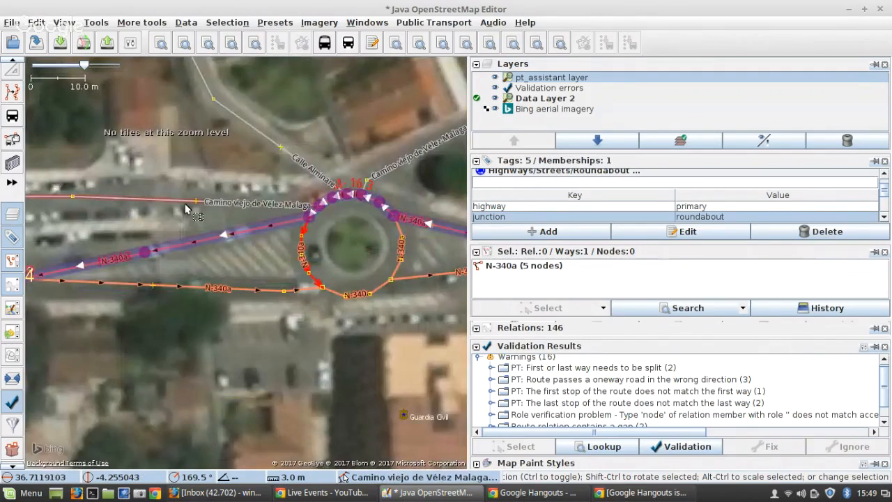
{"action": "scroll", "coordinate": [382, 229], "scroll_direction": "up", "scroll_amount": 1}
{"action": "left_click_drag", "start_coordinate": [359, 254], "coordinate": [247, 246]}
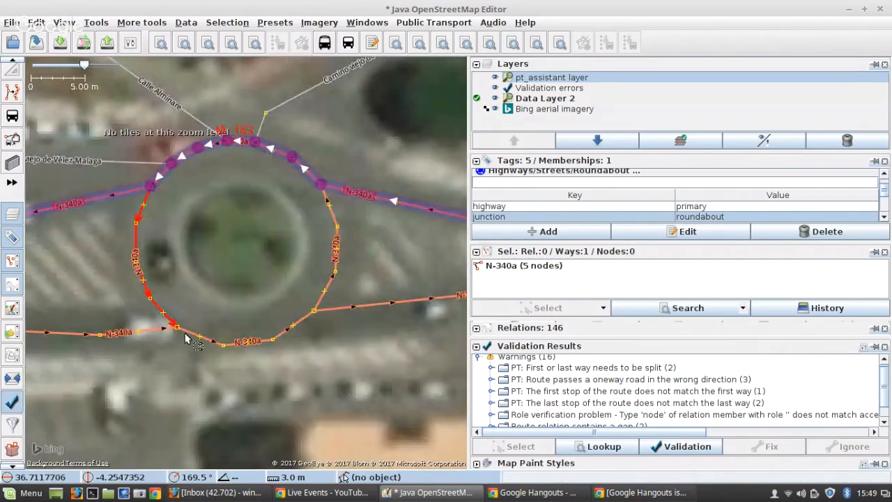
{"action": "left_click", "coordinate": [155, 331]}
{"action": "scroll", "coordinate": [534, 219], "scroll_direction": "down", "scroll_amount": 2}
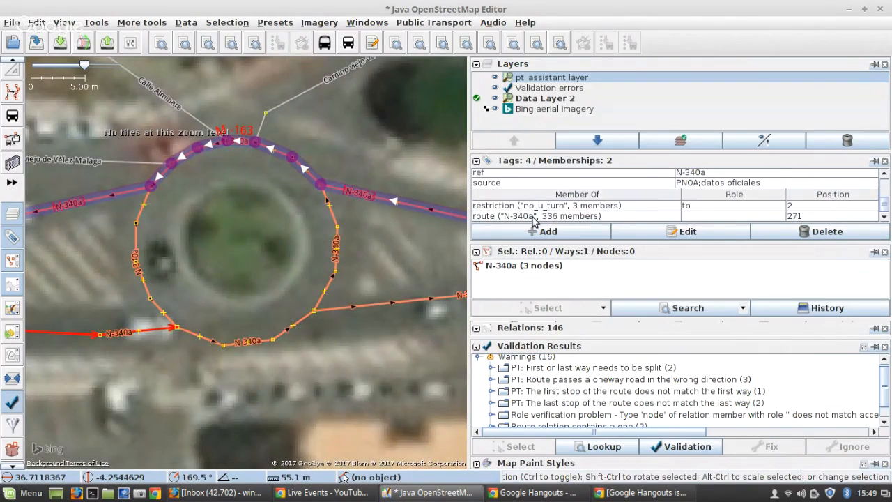
{"action": "left_click", "coordinate": [535, 217]}
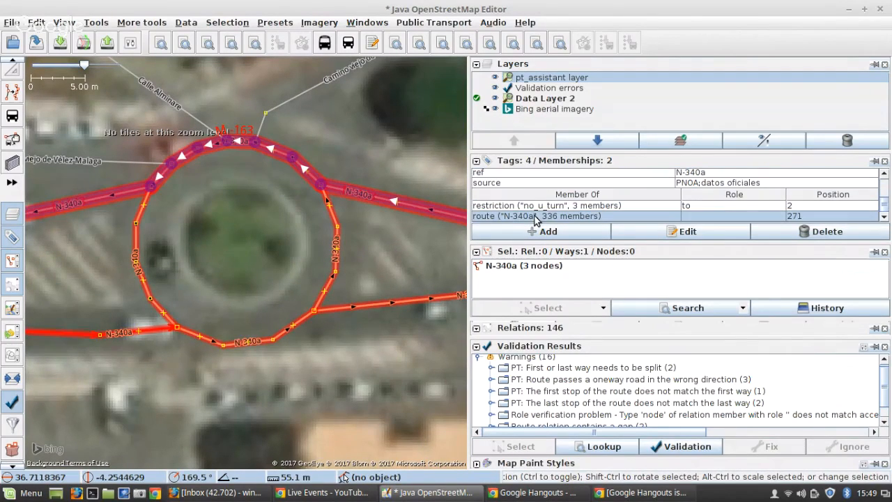
Remove the roundabout's western and eastern arcs from the N-340a route relation, leaving nothing selected
{"action": "left_click", "coordinate": [333, 295]}
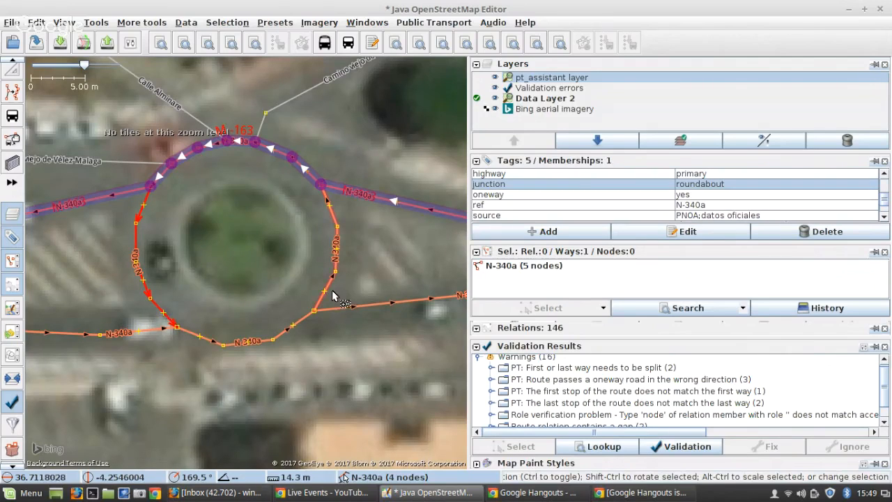
{"action": "left_click", "coordinate": [324, 289], "text": "shift"}
{"action": "scroll", "coordinate": [613, 190], "scroll_direction": "down", "scroll_amount": 2}
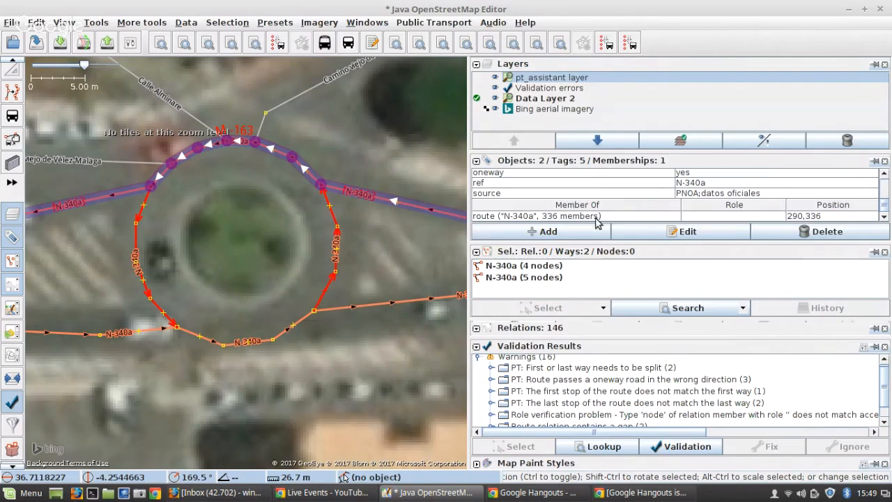
{"action": "left_click", "coordinate": [595, 217]}
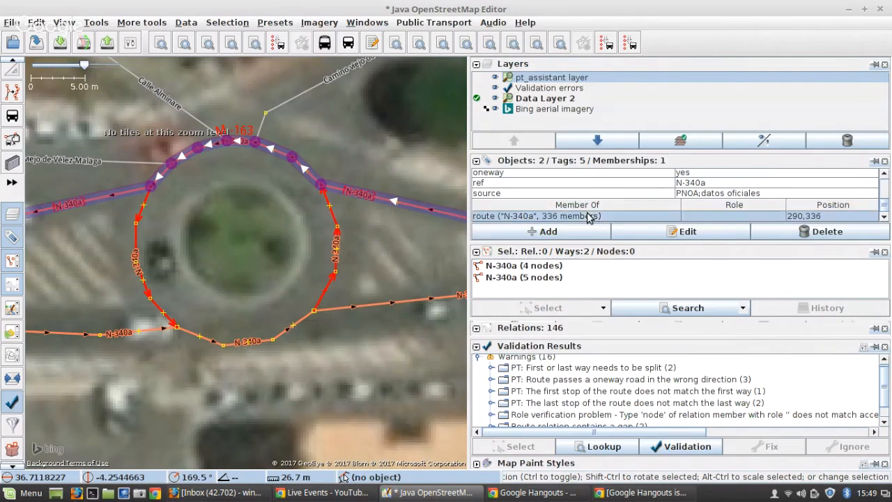
{"action": "left_click", "coordinate": [773, 237]}
{"action": "left_click", "coordinate": [286, 273]}
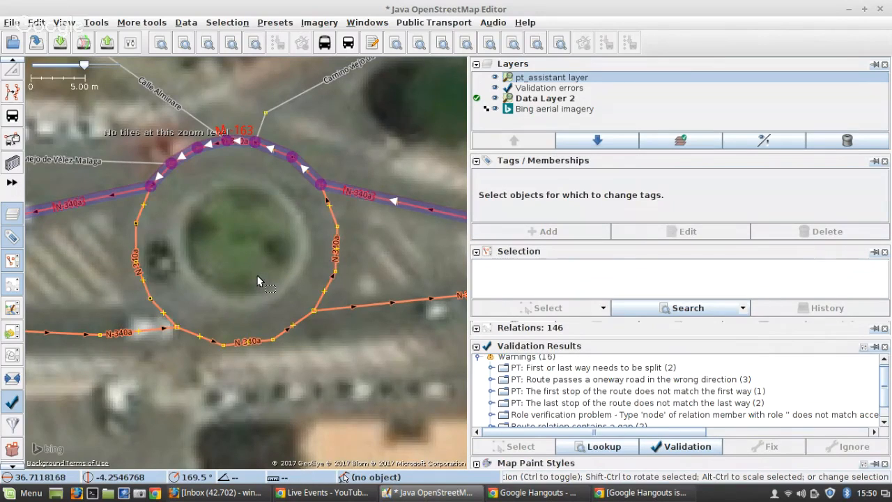
Start fixing the first Línea M-163 wrong-direction oneway warning and inspect the flagged Avenida de la Torre way near Calaflores
{"action": "scroll", "coordinate": [258, 281], "scroll_direction": "down", "scroll_amount": 2}
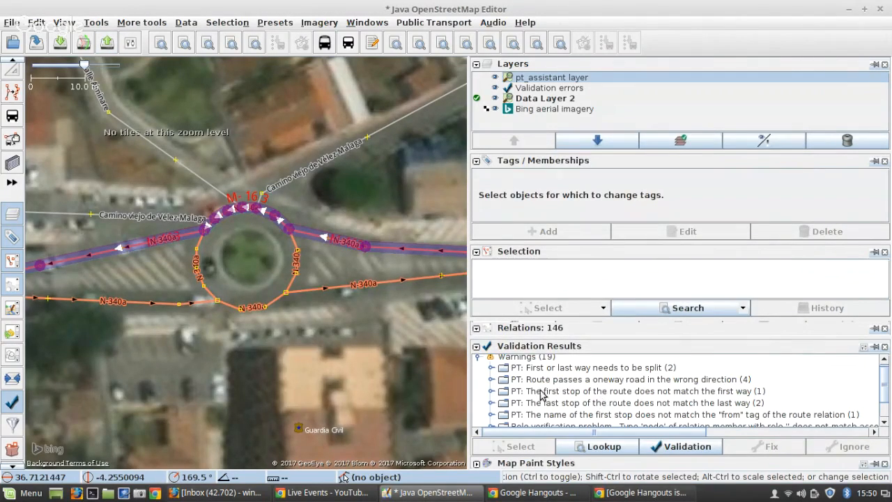
{"action": "left_click", "coordinate": [492, 380]}
{"action": "left_click", "coordinate": [612, 391]}
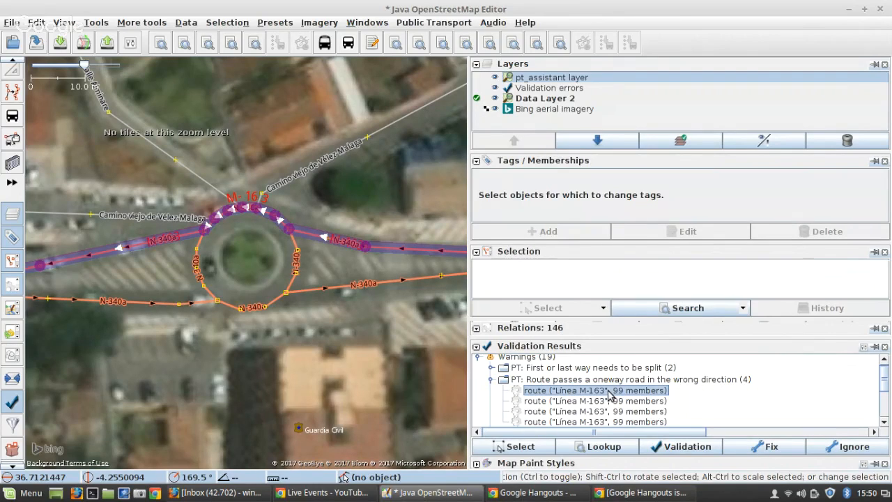
{"action": "left_click", "coordinate": [737, 448]}
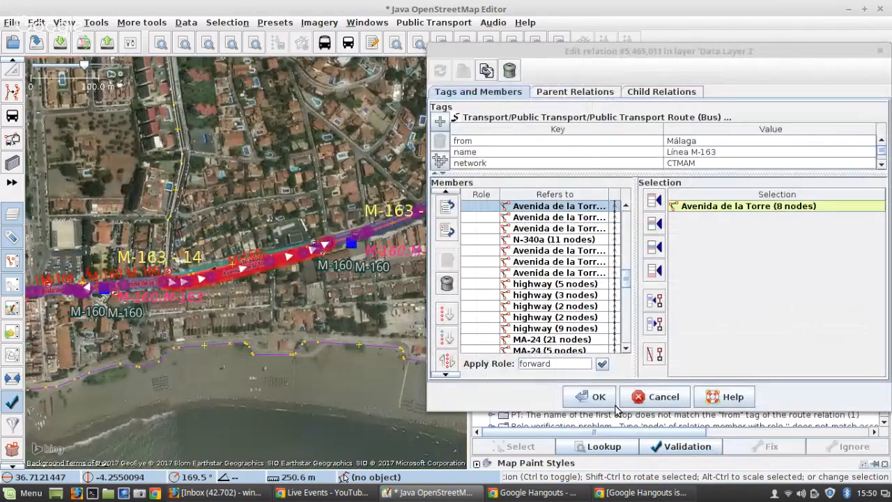
{"action": "scroll", "coordinate": [253, 288], "scroll_direction": "up", "scroll_amount": 3}
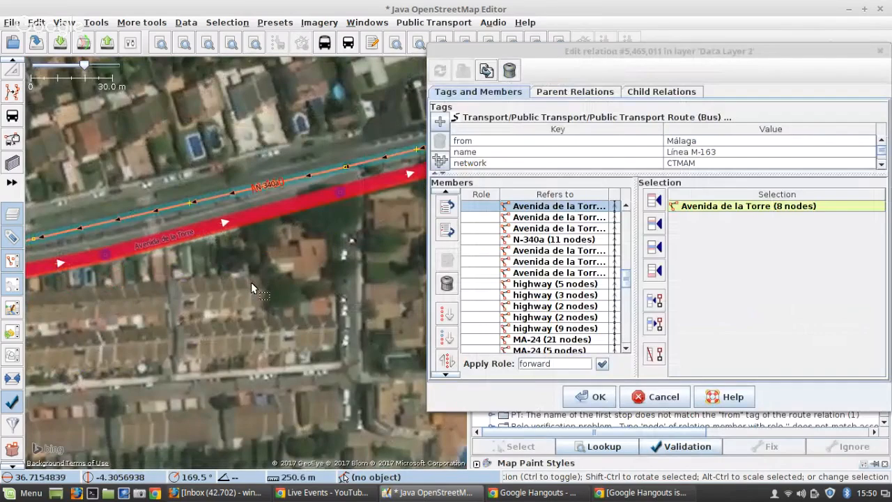
{"action": "scroll", "coordinate": [382, 234], "scroll_direction": "down", "scroll_amount": 3}
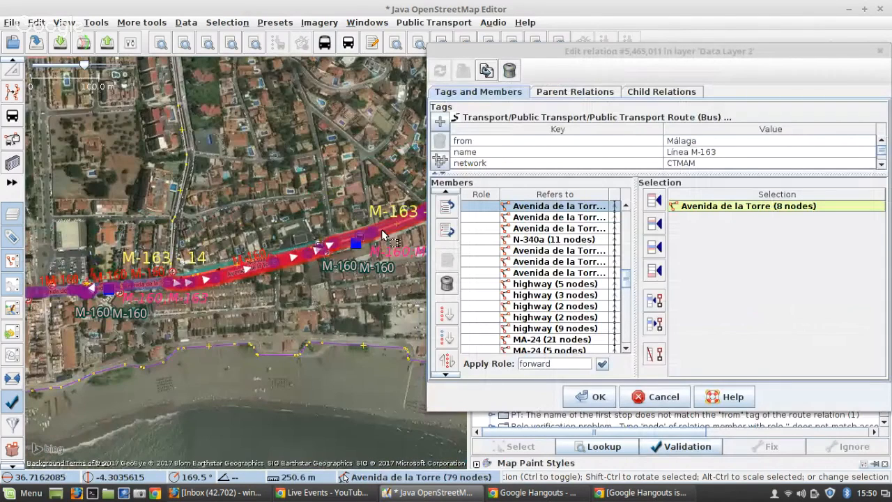
{"action": "scroll", "coordinate": [294, 288], "scroll_direction": "up", "scroll_amount": 3}
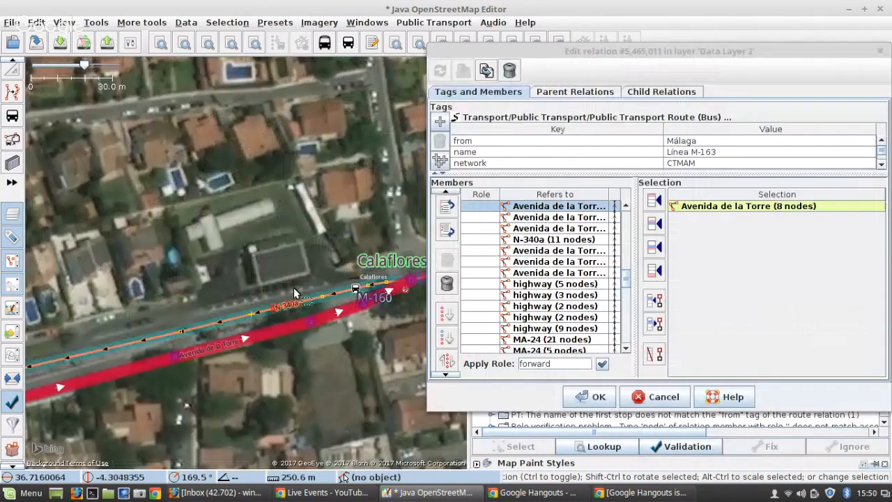
{"action": "scroll", "coordinate": [554, 243], "scroll_direction": "up", "scroll_amount": 1}
Replace the flagged Avenida de la Torre way (8 nodes) in the Línea M-163 relation with the parallel N-340a way (11 nodes), saving the relation
{"action": "left_click", "coordinate": [554, 242]}
{"action": "left_click", "coordinate": [448, 284]}
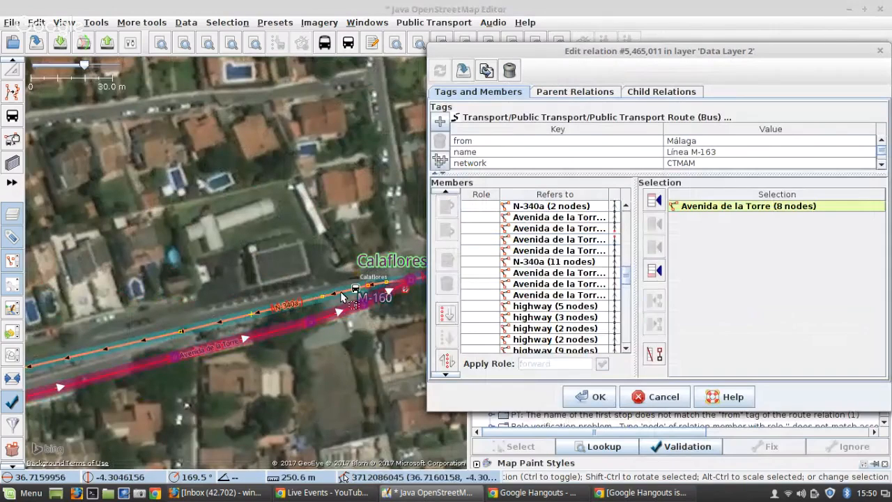
{"action": "left_click", "coordinate": [304, 303]}
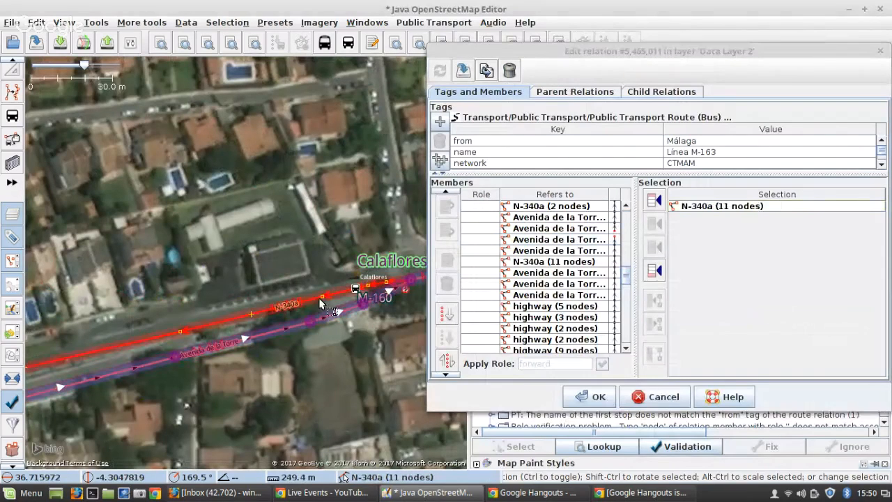
{"action": "left_click", "coordinate": [586, 241]}
{"action": "left_click", "coordinate": [652, 224]}
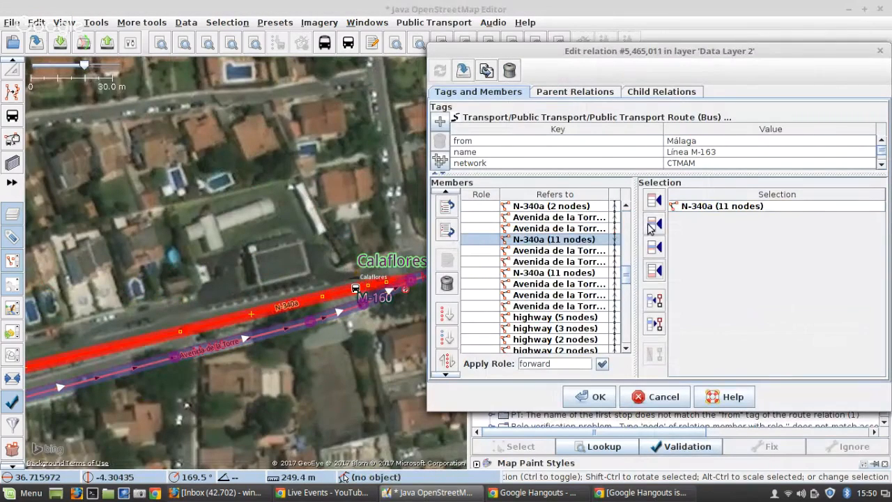
{"action": "left_click", "coordinate": [589, 396]}
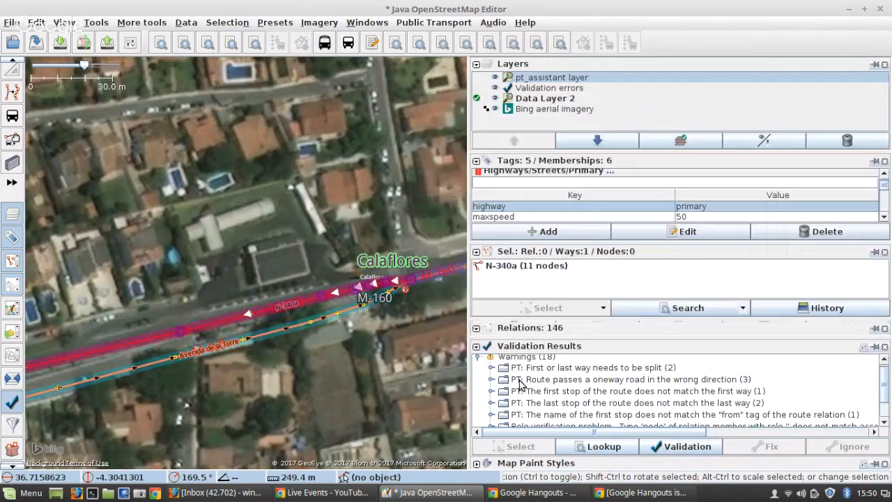
Fix the next Línea M-163 oneway warning by replacing the roundabout's southern arc with its northern N-340a arc (12 nodes), saving the relation
{"action": "double_click", "coordinate": [520, 382]}
{"action": "left_click", "coordinate": [537, 391]}
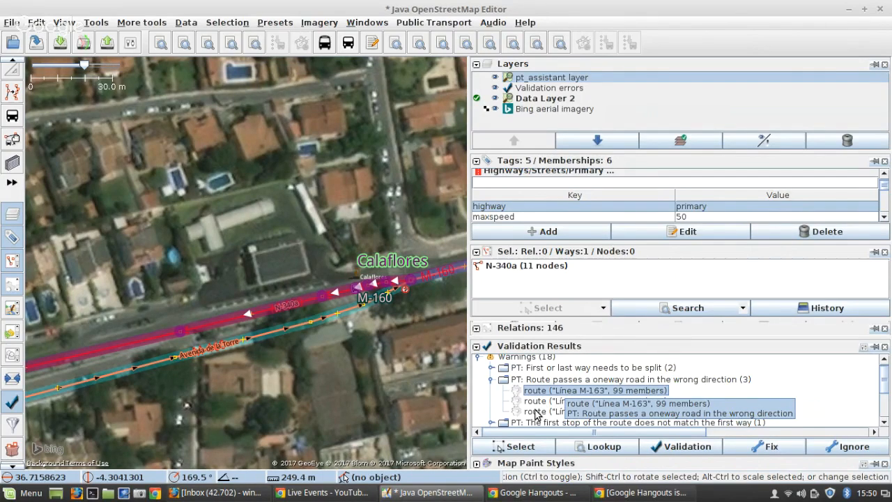
{"action": "left_click", "coordinate": [765, 449]}
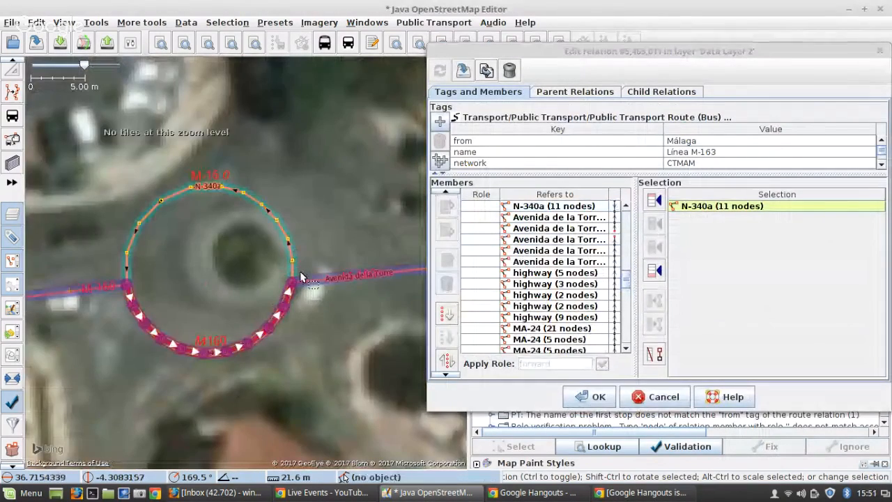
{"action": "left_click", "coordinate": [295, 270]}
{"action": "left_click", "coordinate": [614, 239]}
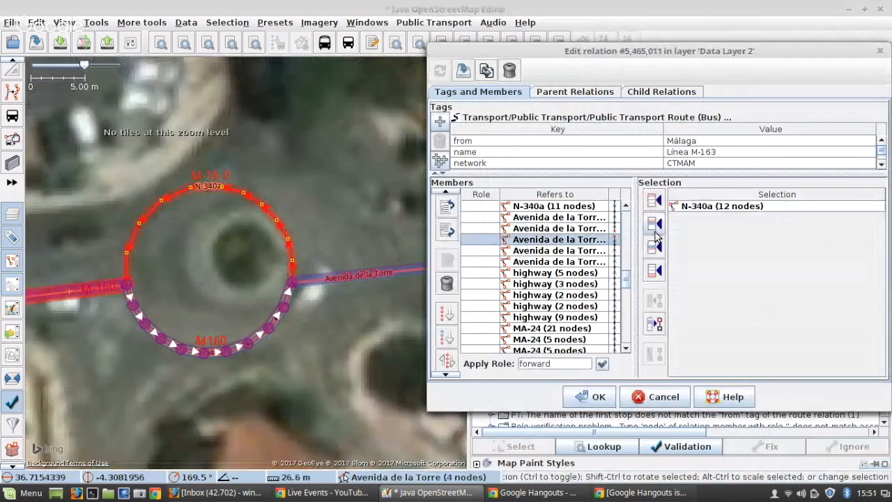
{"action": "left_click", "coordinate": [656, 235]}
{"action": "left_click", "coordinate": [590, 397]}
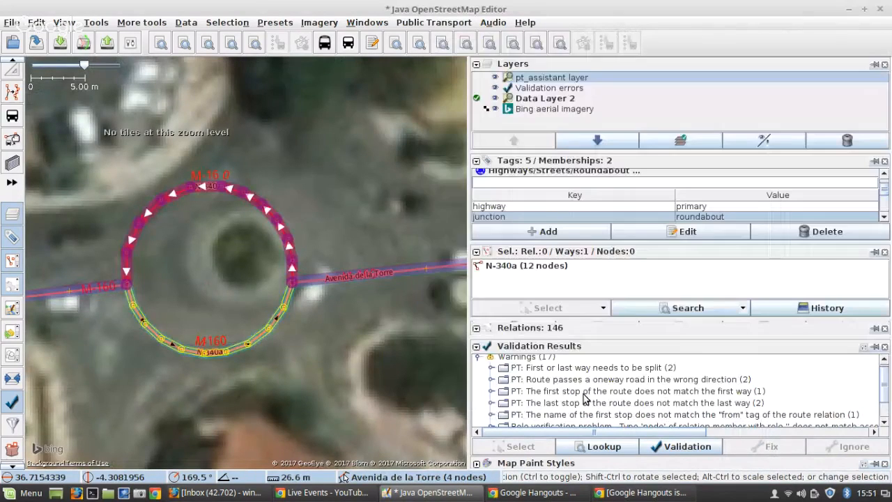
Open the next Línea M-163 oneway warning for fixing and examine the highlighted coastal ways against the stops on Avenida Juan Sebastián Elcano
{"action": "left_click", "coordinate": [559, 392]}
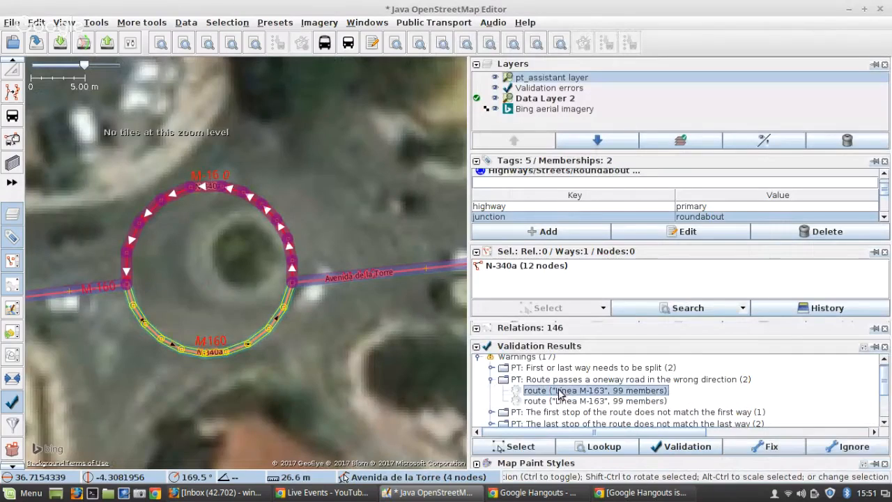
{"action": "left_click", "coordinate": [746, 445]}
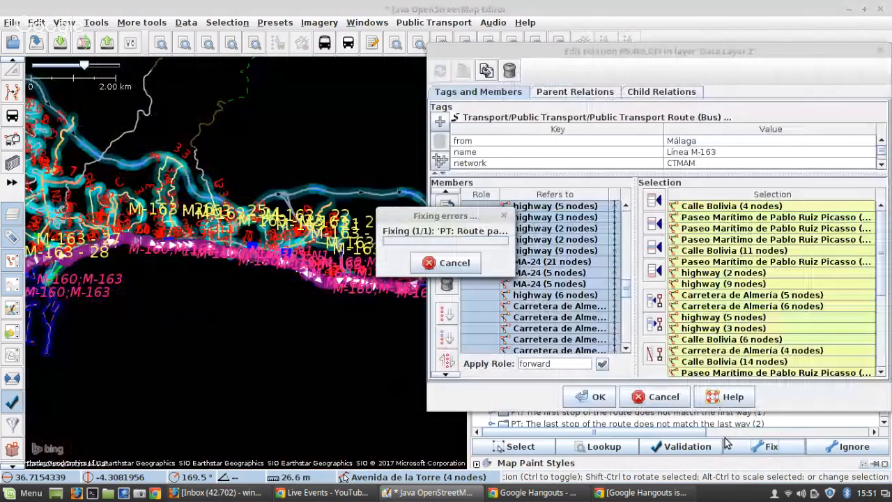
{"action": "scroll", "coordinate": [309, 258], "scroll_direction": "up", "scroll_amount": 4}
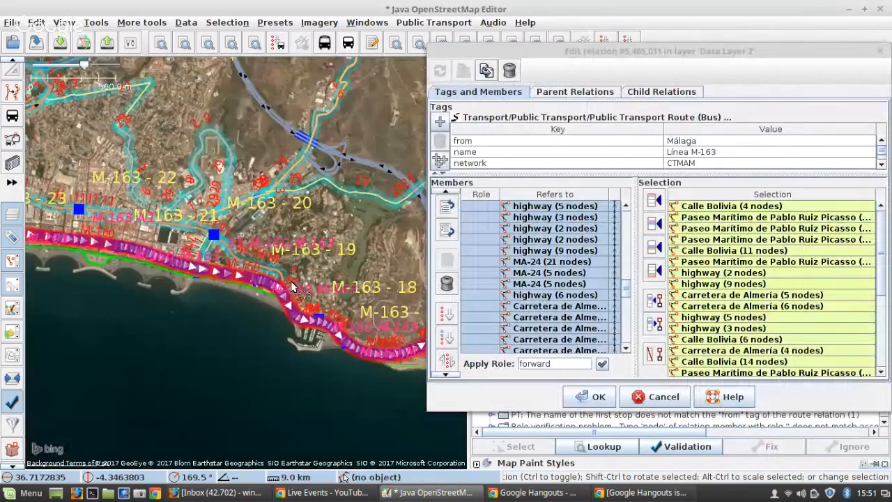
{"action": "scroll", "coordinate": [282, 309], "scroll_direction": "down", "scroll_amount": 2}
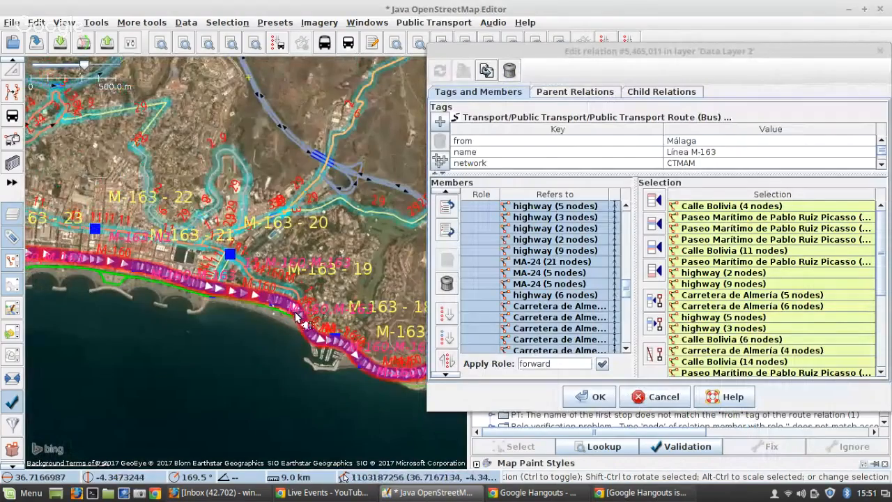
{"action": "scroll", "coordinate": [286, 311], "scroll_direction": "down", "scroll_amount": 2}
{"action": "scroll", "coordinate": [251, 285], "scroll_direction": "up", "scroll_amount": 5}
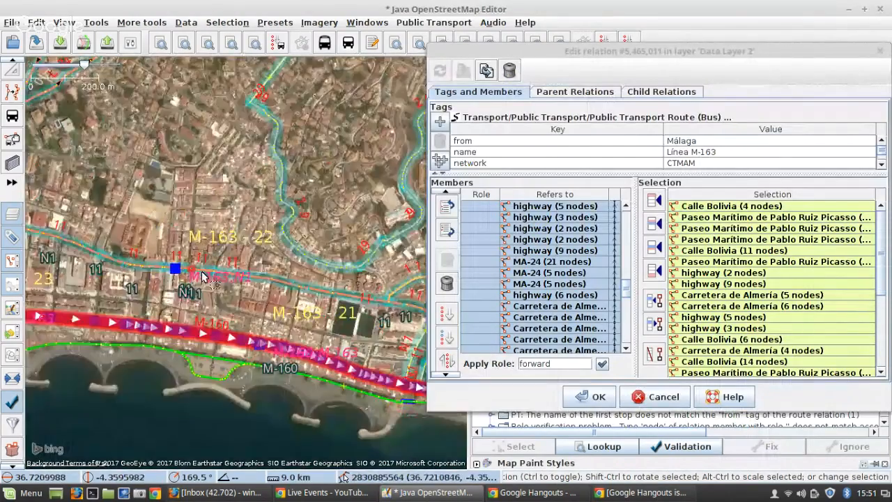
{"action": "scroll", "coordinate": [150, 262], "scroll_direction": "up", "scroll_amount": 3}
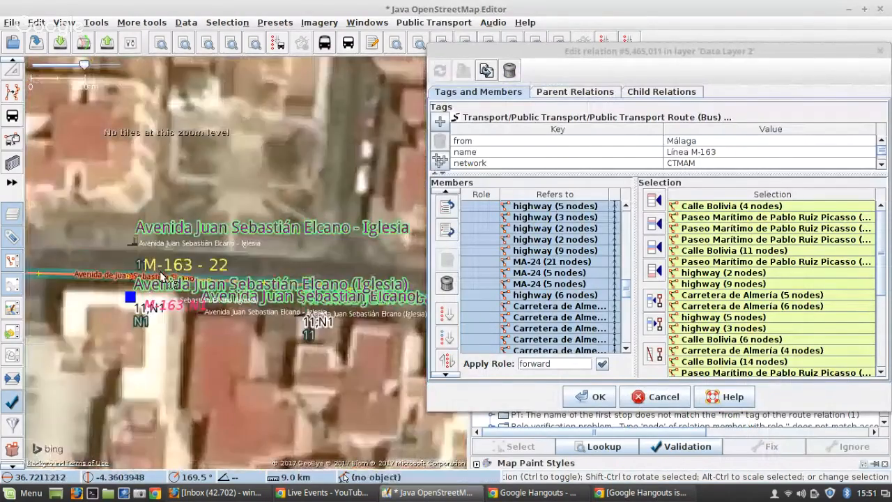
{"action": "scroll", "coordinate": [192, 290], "scroll_direction": "down", "scroll_amount": 3}
{"action": "scroll", "coordinate": [270, 322], "scroll_direction": "down", "scroll_amount": 2}
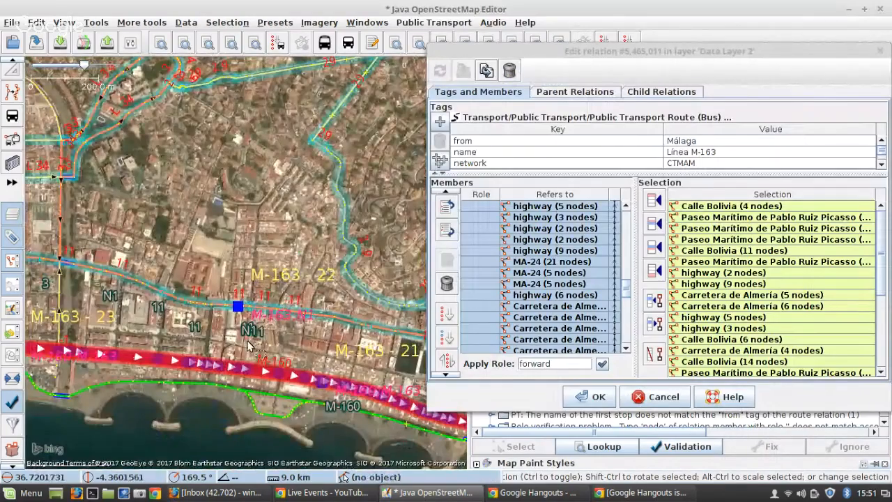
{"action": "scroll", "coordinate": [251, 346], "scroll_direction": "down", "scroll_amount": 2}
{"action": "scroll", "coordinate": [244, 346], "scroll_direction": "up", "scroll_amount": 5}
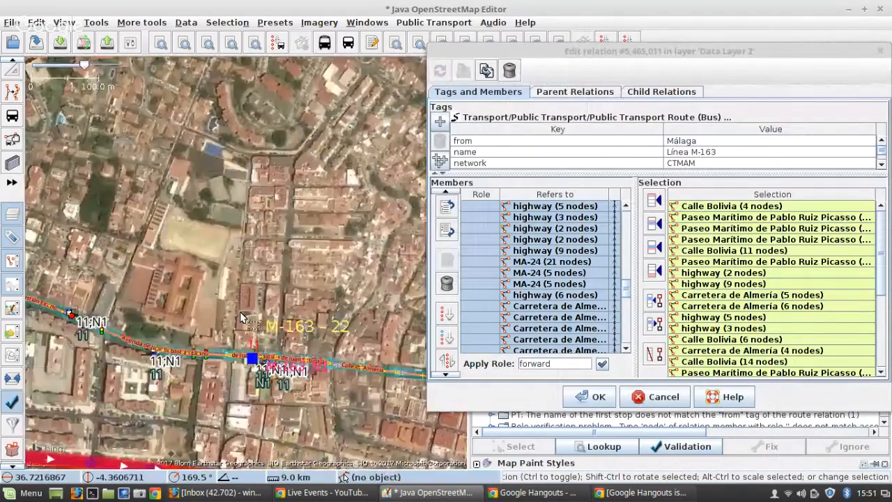
{"action": "scroll", "coordinate": [244, 324], "scroll_direction": "down", "scroll_amount": 5}
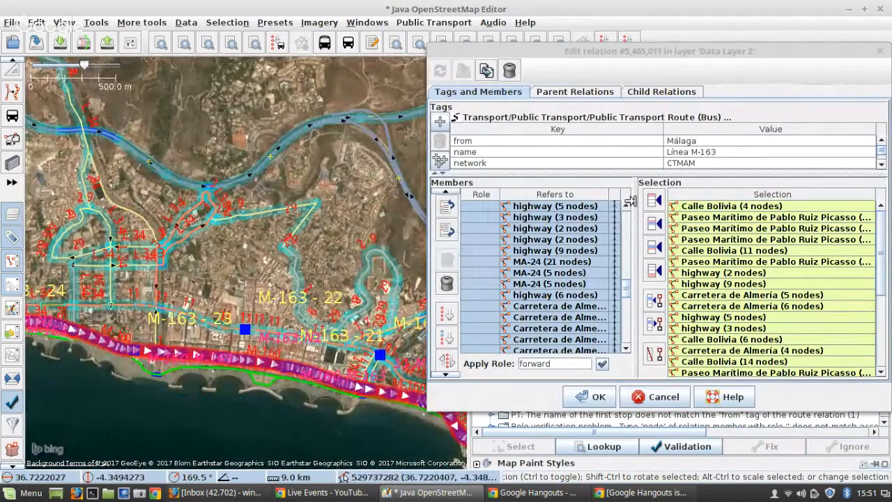
Examine the eastern part of the highlighted Línea M-163 members between stops M-163 - 13 and M-163 - 16 for the correct carriageway
{"action": "scroll", "coordinate": [623, 153], "scroll_direction": "down", "scroll_amount": 3}
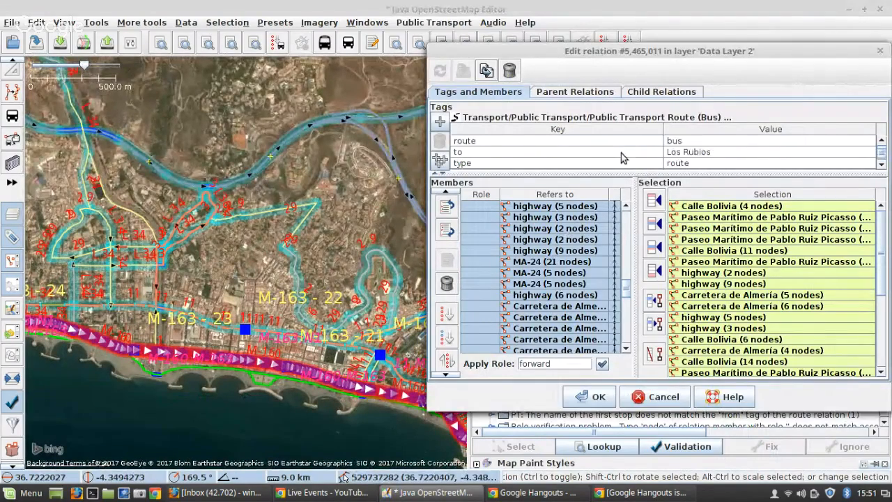
{"action": "scroll", "coordinate": [622, 159], "scroll_direction": "up", "scroll_amount": 2}
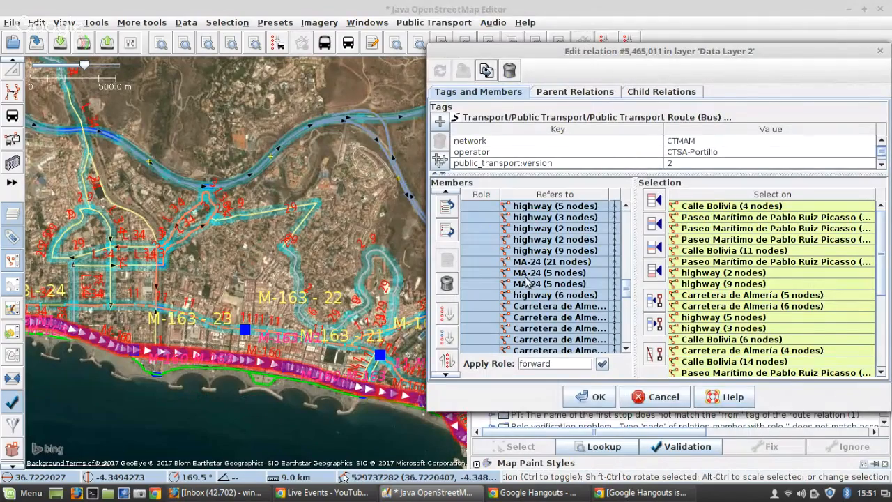
{"action": "scroll", "coordinate": [335, 352], "scroll_direction": "down", "scroll_amount": 2}
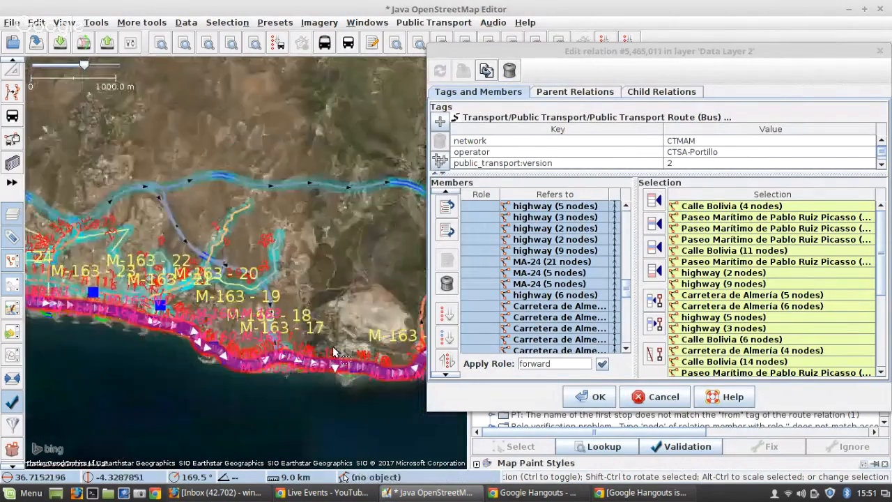
{"action": "scroll", "coordinate": [335, 352], "scroll_direction": "up", "scroll_amount": 2}
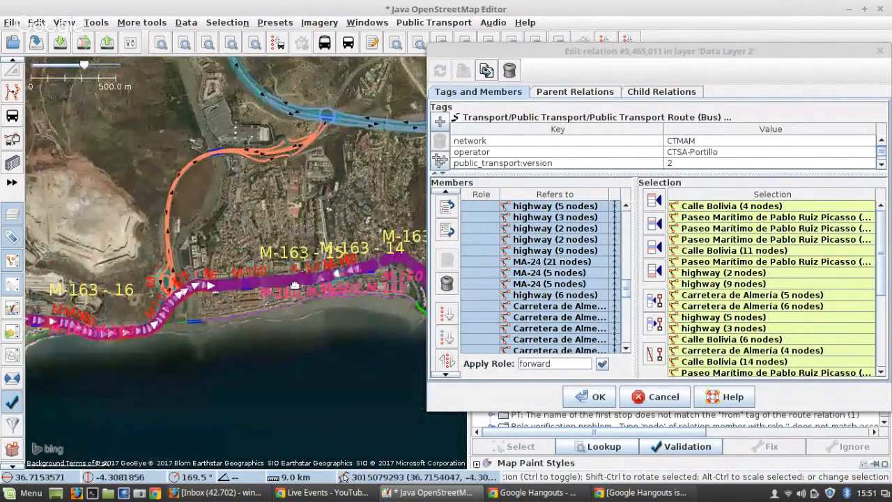
{"action": "scroll", "coordinate": [295, 286], "scroll_direction": "up", "scroll_amount": 3}
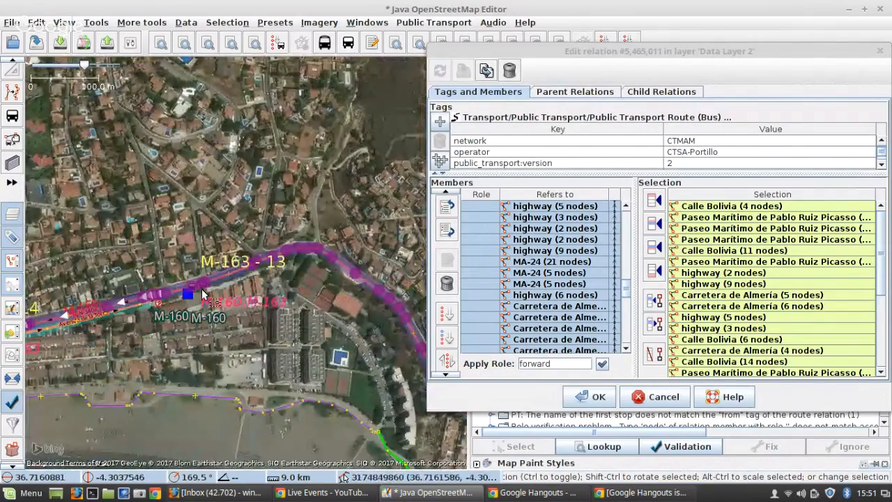
{"action": "scroll", "coordinate": [237, 299], "scroll_direction": "down", "scroll_amount": 1}
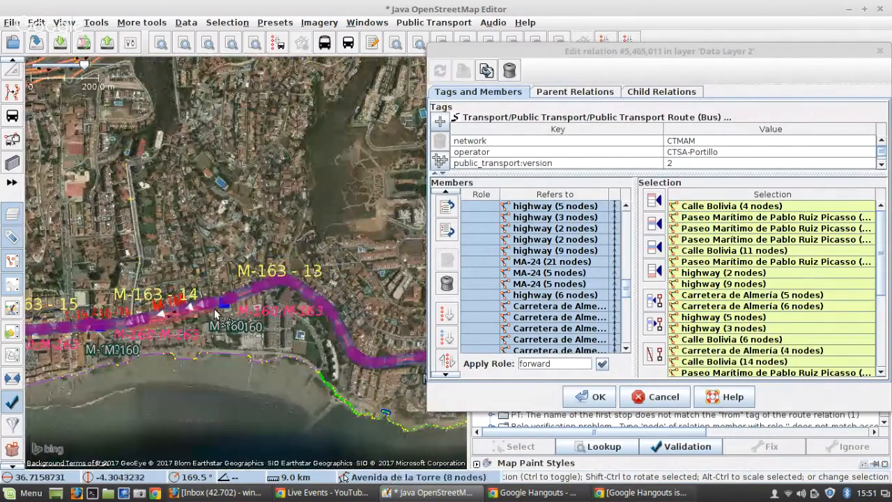
{"action": "scroll", "coordinate": [262, 321], "scroll_direction": "up", "scroll_amount": 2}
{"action": "scroll", "coordinate": [262, 321], "scroll_direction": "down", "scroll_amount": 3}
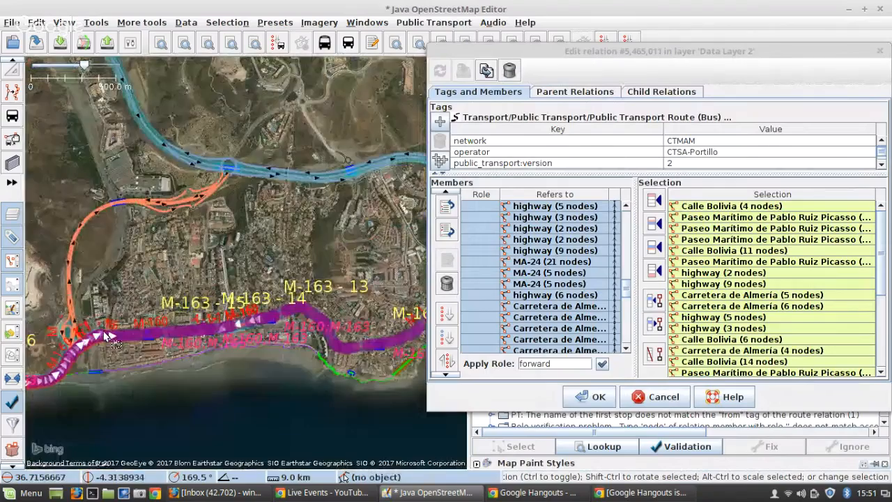
{"action": "scroll", "coordinate": [227, 249], "scroll_direction": "up", "scroll_amount": 3}
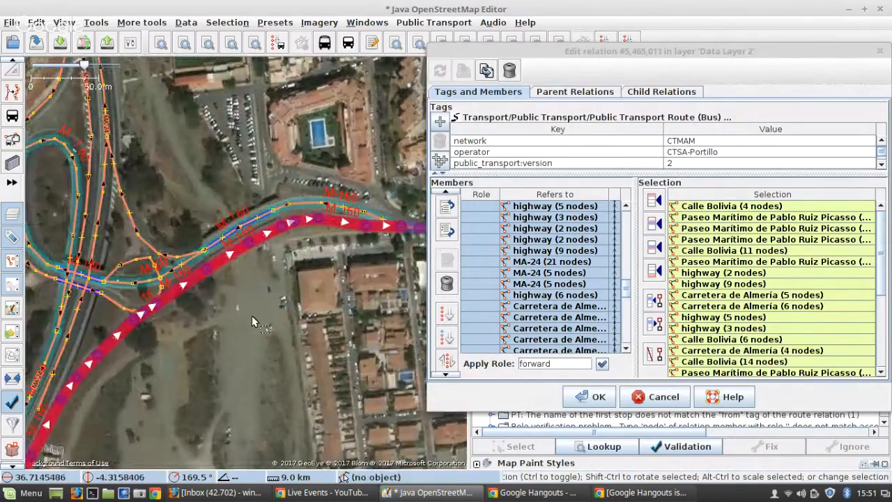
Trace the highlighted members westward from stop M-163 - 16 along Carretera de Almería, comparing their direction with the stops up to M-163 - 18
{"action": "scroll", "coordinate": [251, 316], "scroll_direction": "down", "scroll_amount": 2}
{"action": "left_click_drag", "start_coordinate": [98, 358], "coordinate": [283, 339]}
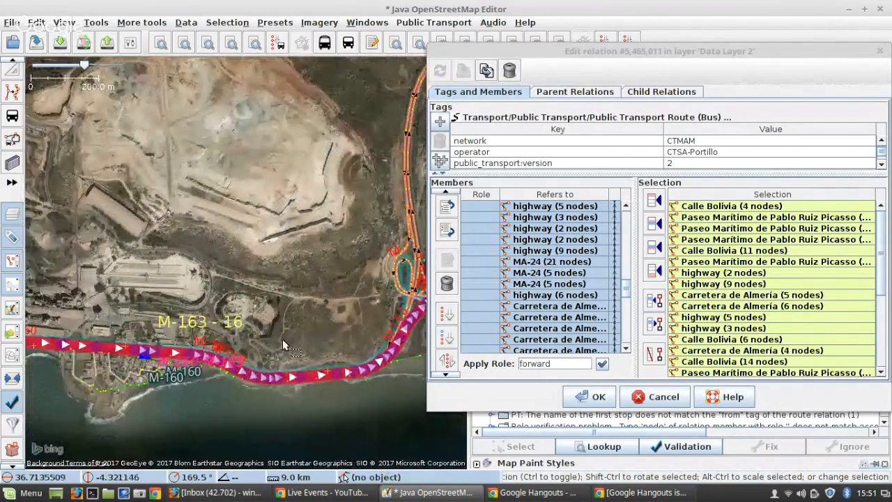
{"action": "scroll", "coordinate": [187, 349], "scroll_direction": "up", "scroll_amount": 4}
{"action": "scroll", "coordinate": [180, 372], "scroll_direction": "down", "scroll_amount": 4}
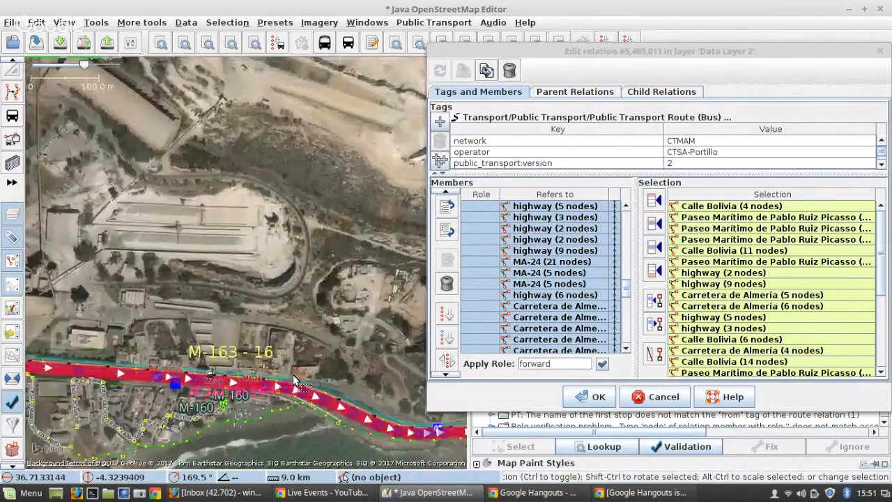
{"action": "left_click_drag", "start_coordinate": [150, 319], "coordinate": [446, 340]}
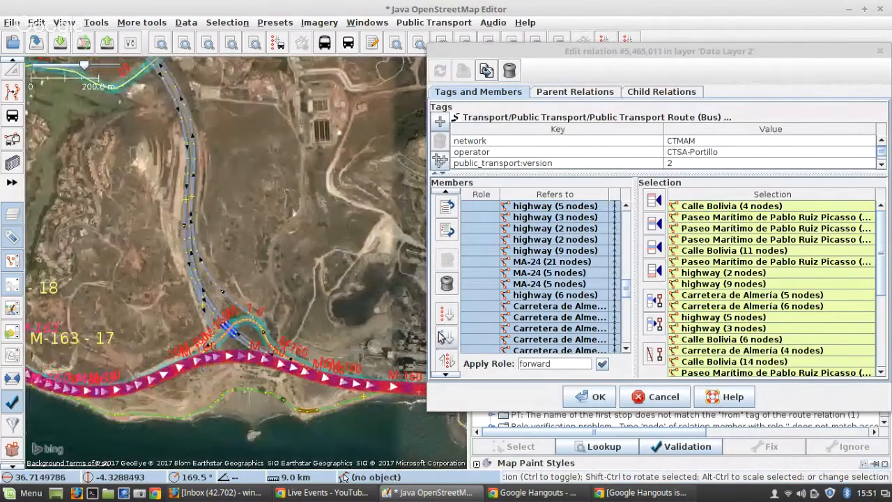
{"action": "scroll", "coordinate": [136, 439], "scroll_direction": "up", "scroll_amount": 3}
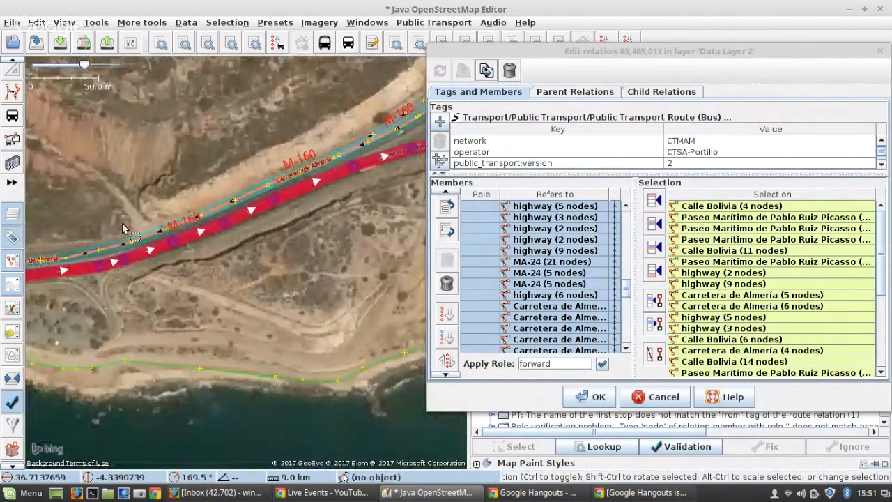
{"action": "scroll", "coordinate": [199, 242], "scroll_direction": "down", "scroll_amount": 4}
{"action": "left_click_drag", "start_coordinate": [100, 190], "coordinate": [340, 268]}
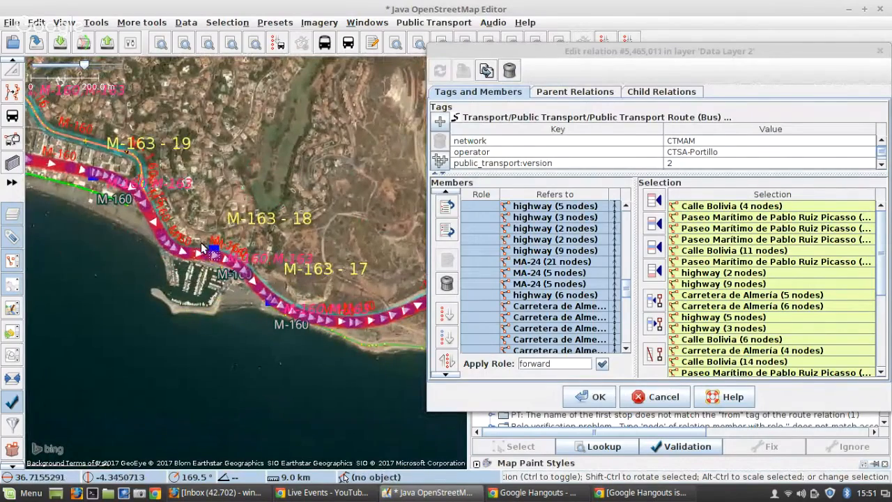
{"action": "scroll", "coordinate": [200, 242], "scroll_direction": "up", "scroll_amount": 3}
{"action": "scroll", "coordinate": [149, 279], "scroll_direction": "up", "scroll_amount": 1}
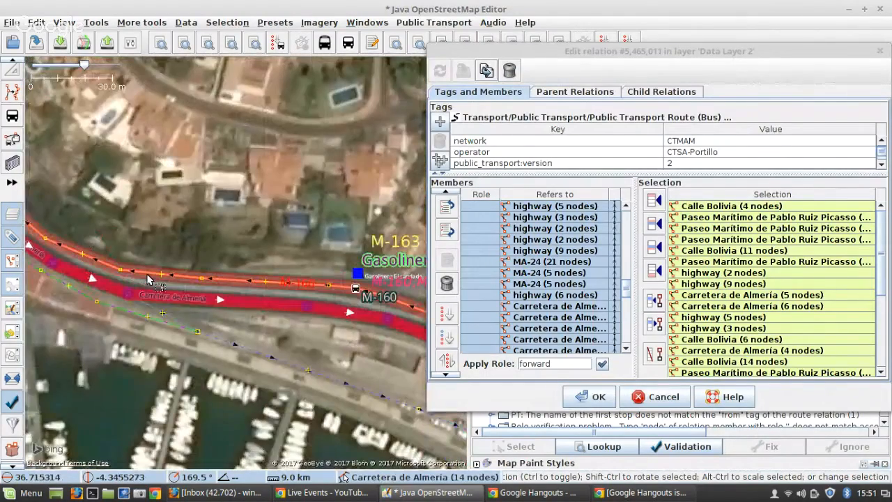
Remove all the highlighted wrong-direction members after the last Avenida de la Torre way from the Línea M-163 relation
{"action": "scroll", "coordinate": [562, 322], "scroll_direction": "up", "scroll_amount": 2}
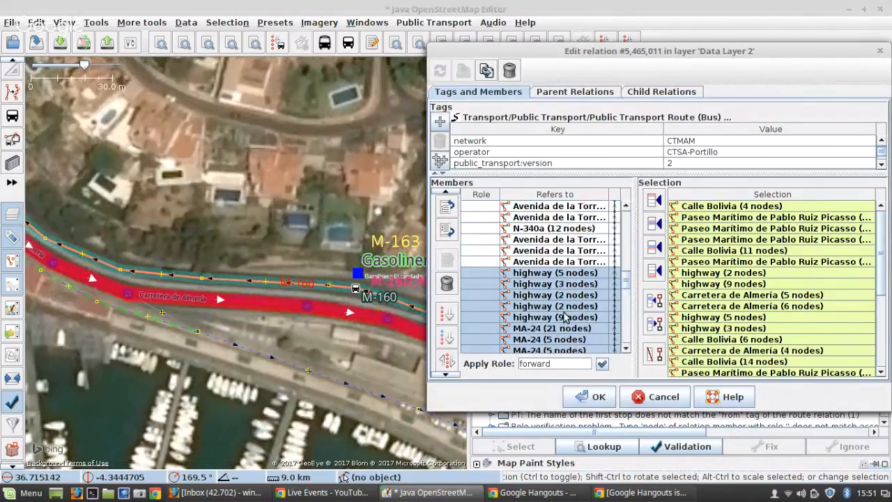
{"action": "left_click", "coordinate": [447, 285]}
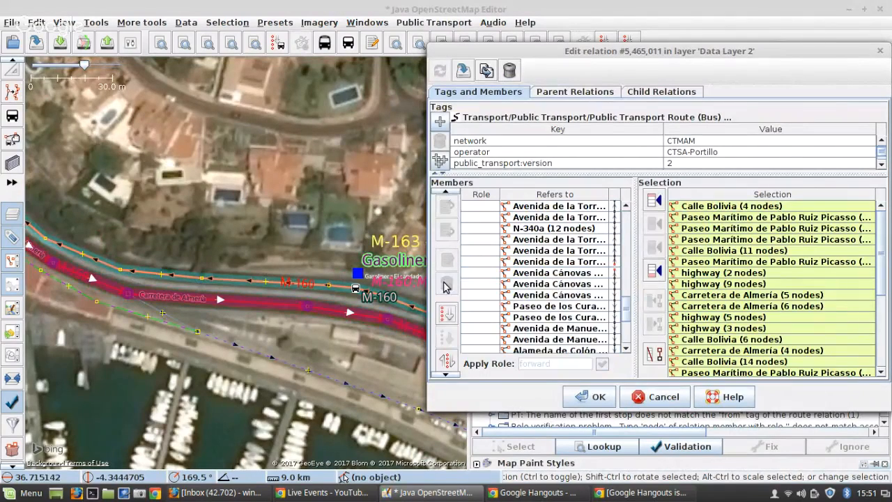
{"action": "scroll", "coordinate": [167, 304], "scroll_direction": "down", "scroll_amount": 4}
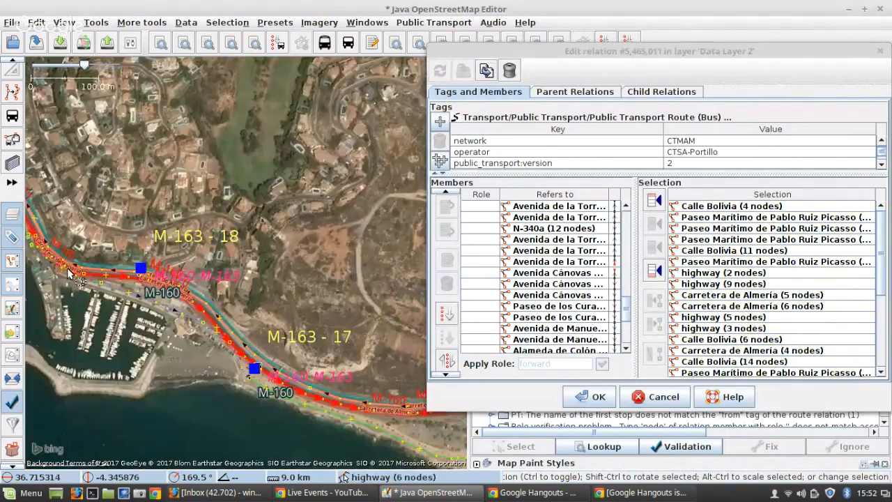
{"action": "scroll", "coordinate": [167, 304], "scroll_direction": "down", "scroll_amount": 3}
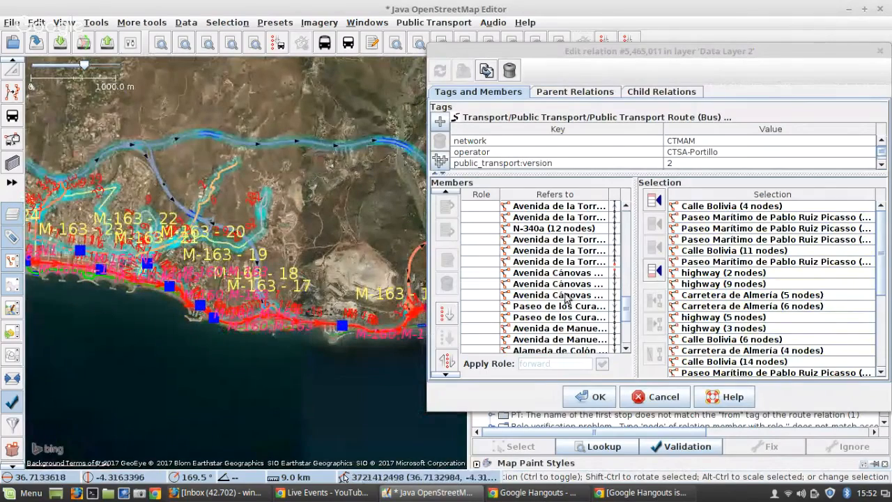
Zoom the map to the gap after the last Avenida de la Torre member of the relation
{"action": "left_click", "coordinate": [567, 261]}
{"action": "right_click", "coordinate": [567, 260]}
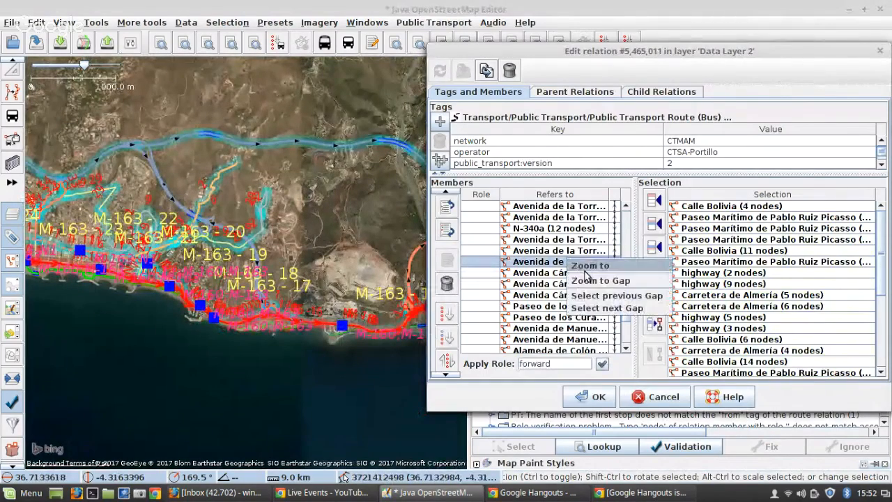
{"action": "left_click", "coordinate": [586, 279]}
{"action": "scroll", "coordinate": [202, 255], "scroll_direction": "up", "scroll_amount": 4}
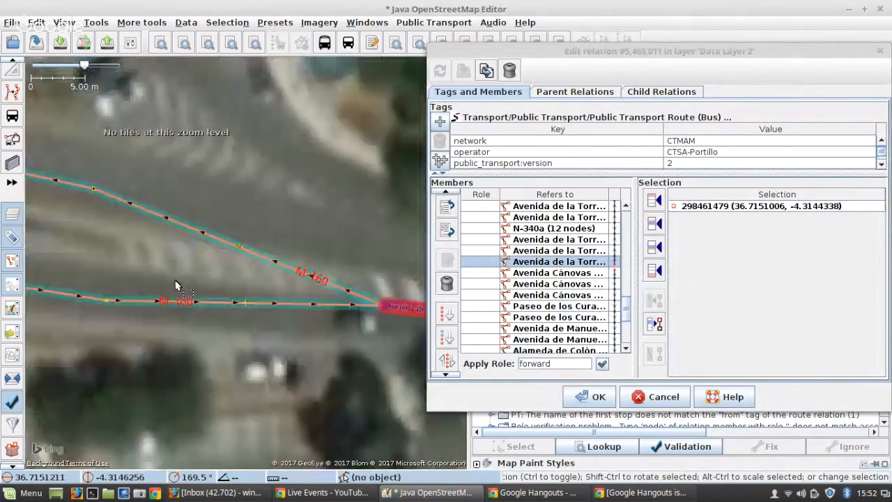
With the routing tool, select the highway ways of 6, 3 and 5 nodes leaving Avenida de la Torre westward and insert them after it
{"action": "left_click", "coordinate": [16, 141]}
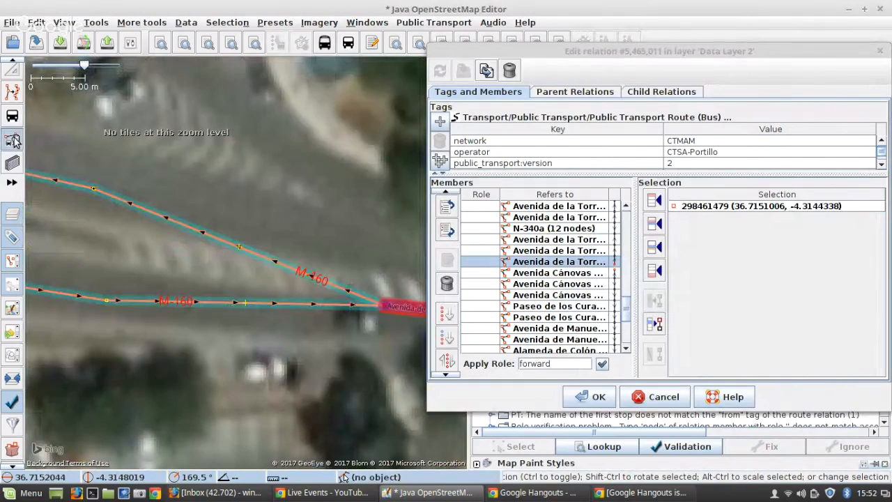
{"action": "left_click", "coordinate": [238, 250]}
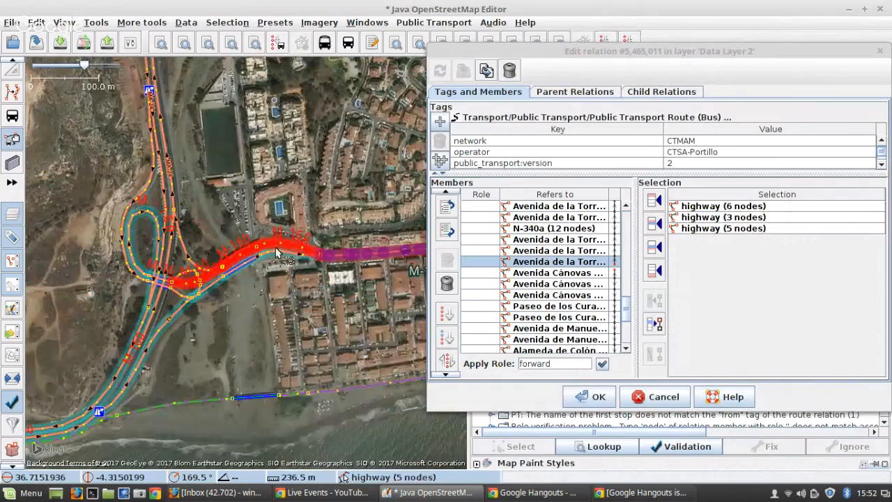
{"action": "scroll", "coordinate": [201, 278], "scroll_direction": "up", "scroll_amount": 3}
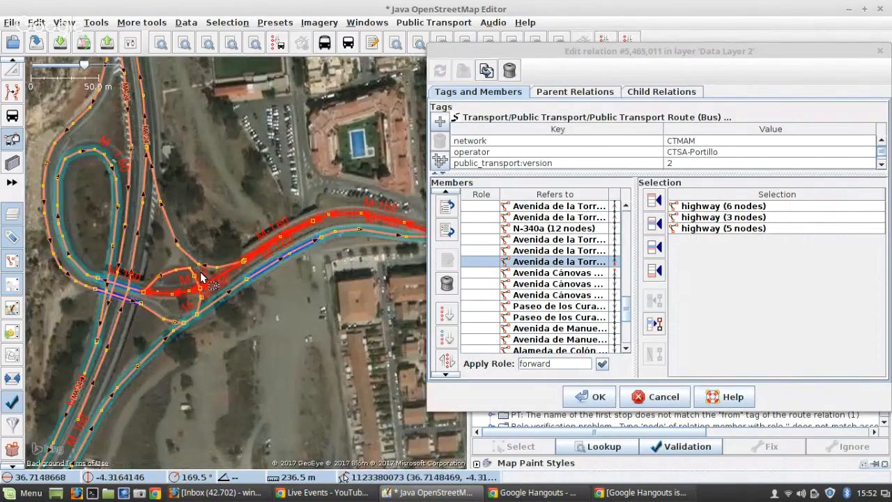
{"action": "scroll", "coordinate": [205, 281], "scroll_direction": "down", "scroll_amount": 2}
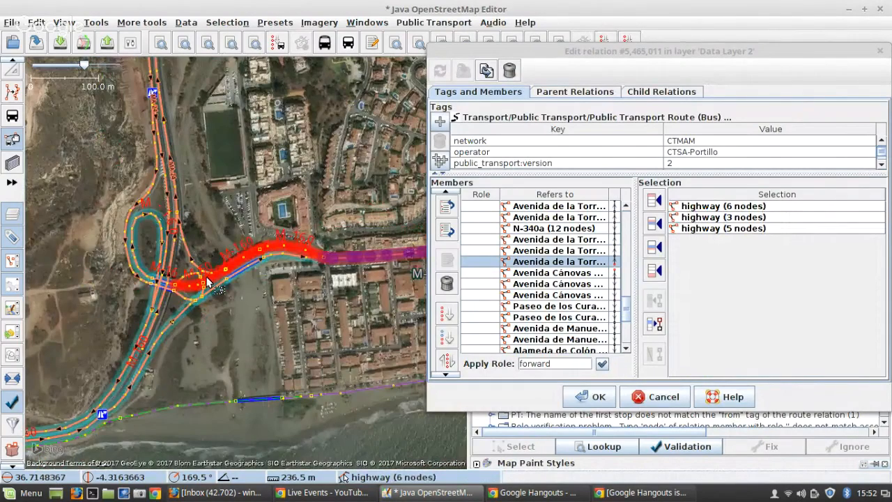
{"action": "left_click", "coordinate": [655, 248]}
Select the loop ramp highway (17 nodes) and the connecting highway (2 nodes), and insert both after the highway (5 nodes) member
{"action": "scroll", "coordinate": [147, 293], "scroll_direction": "up", "scroll_amount": 2}
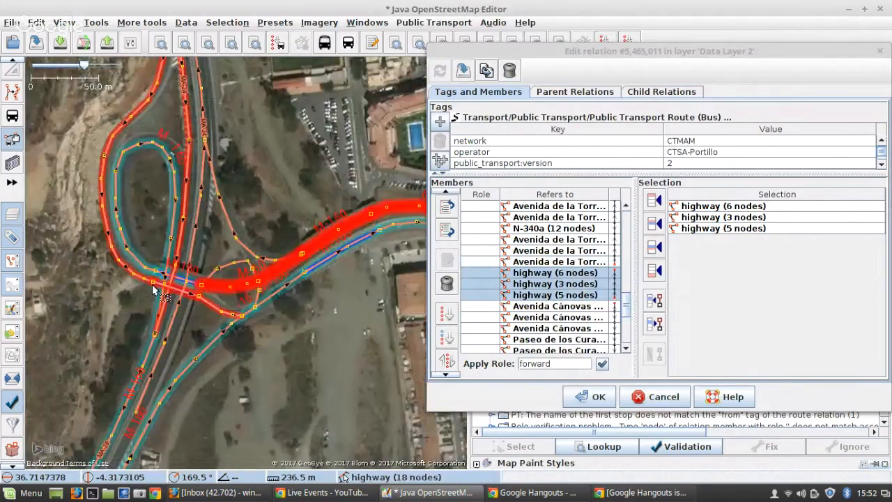
{"action": "scroll", "coordinate": [153, 287], "scroll_direction": "up", "scroll_amount": 3}
{"action": "left_click", "coordinate": [271, 261]}
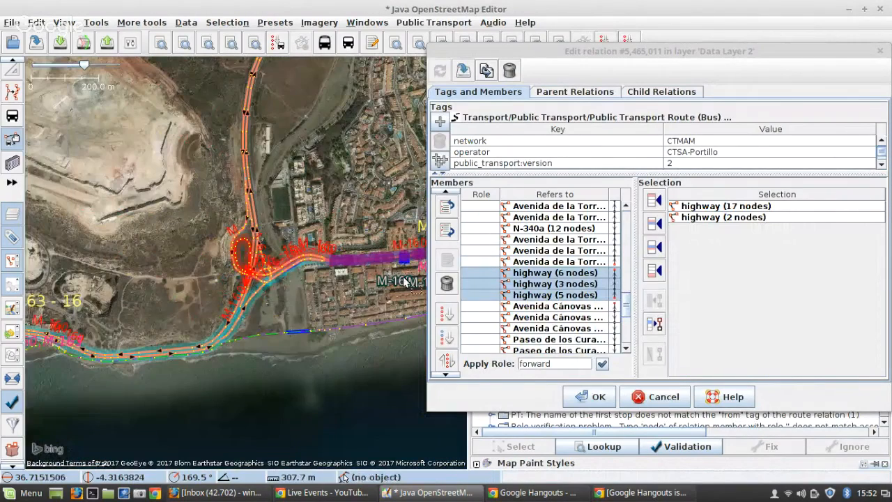
{"action": "left_click", "coordinate": [654, 247]}
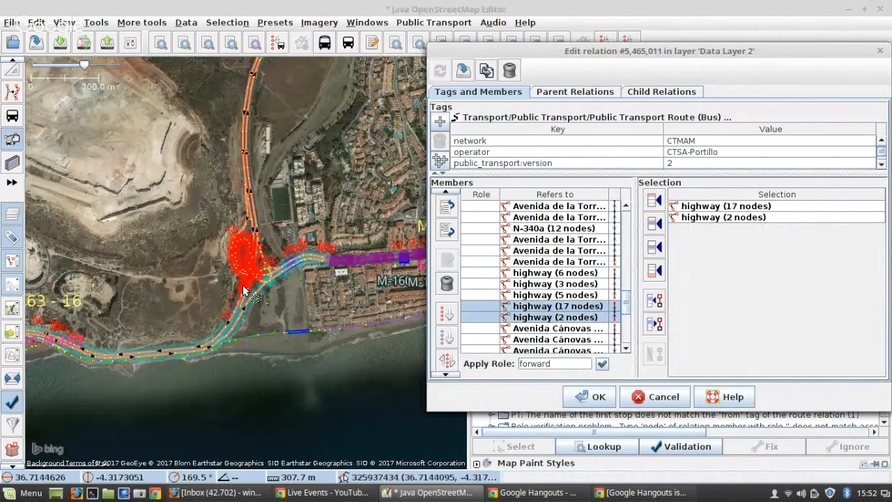
Select the westbound MA-24 ways of 3 and 26 nodes past stop M-163 - 16 and insert them after the highway (2 nodes) member
{"action": "scroll", "coordinate": [248, 304], "scroll_direction": "up", "scroll_amount": 4}
{"action": "scroll", "coordinate": [245, 312], "scroll_direction": "down", "scroll_amount": 2}
{"action": "scroll", "coordinate": [248, 307], "scroll_direction": "up", "scroll_amount": 2}
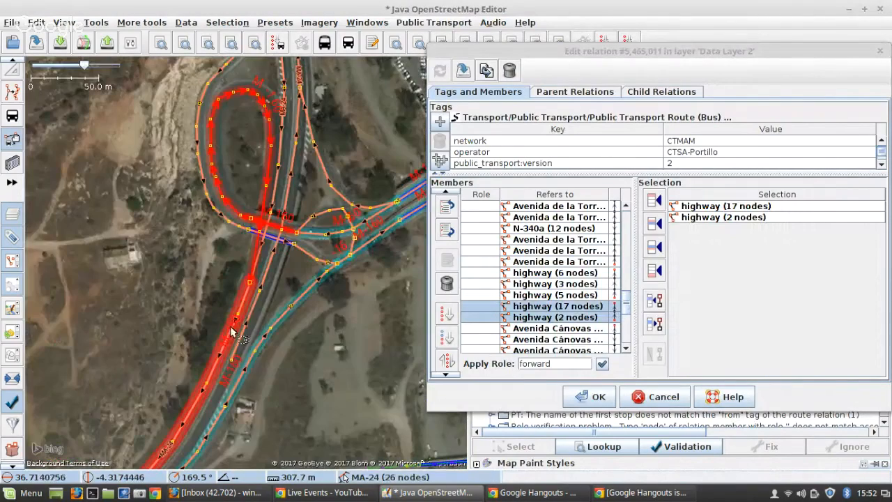
{"action": "scroll", "coordinate": [255, 308], "scroll_direction": "down", "scroll_amount": 6}
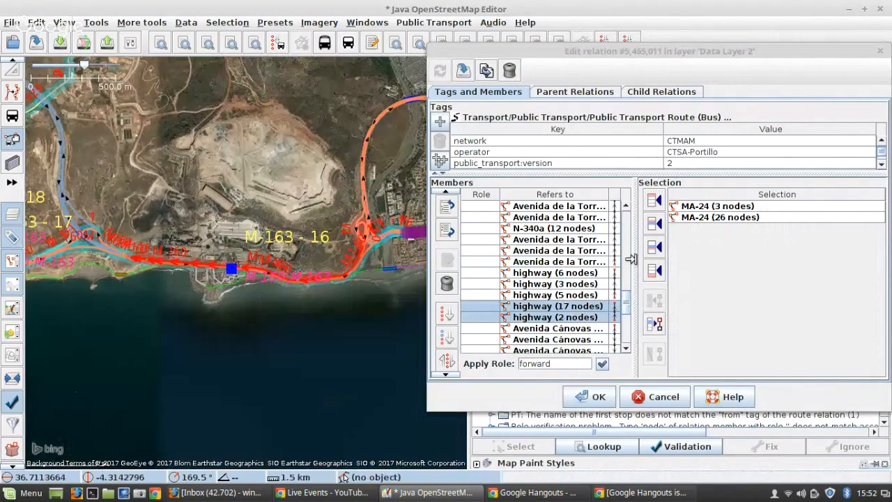
{"action": "left_click", "coordinate": [654, 247]}
Select the ramp highway ways of 6, 4, 8 and 16 nodes west of the MA-24 and insert them after the MA-24 (26 nodes) member
{"action": "scroll", "coordinate": [382, 251], "scroll_direction": "down", "scroll_amount": 1}
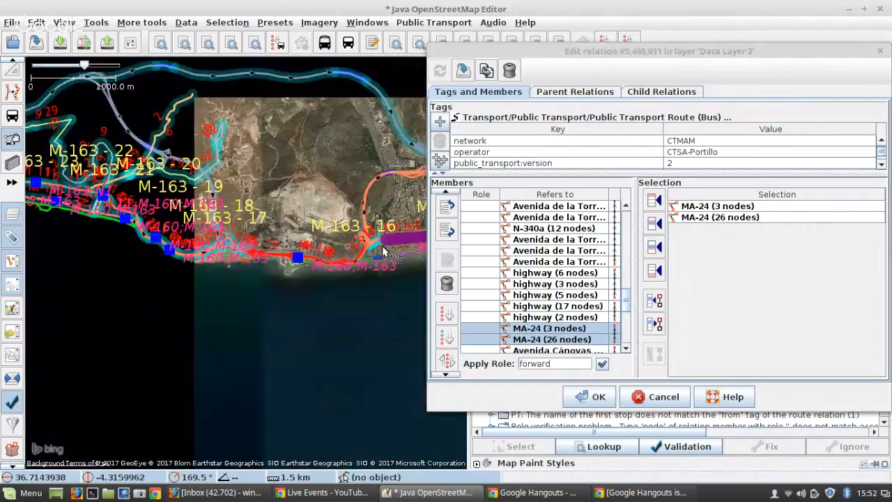
{"action": "scroll", "coordinate": [382, 245], "scroll_direction": "down", "scroll_amount": 1}
{"action": "scroll", "coordinate": [265, 247], "scroll_direction": "up", "scroll_amount": 1}
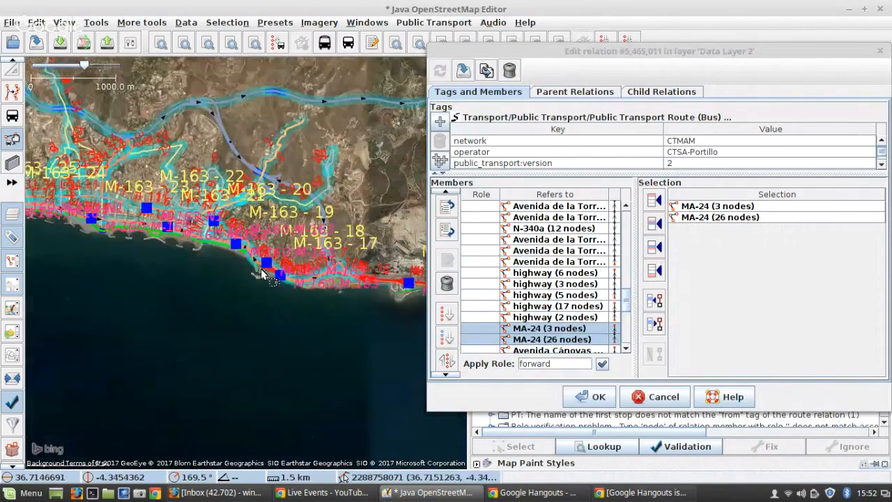
{"action": "scroll", "coordinate": [263, 274], "scroll_direction": "up", "scroll_amount": 3}
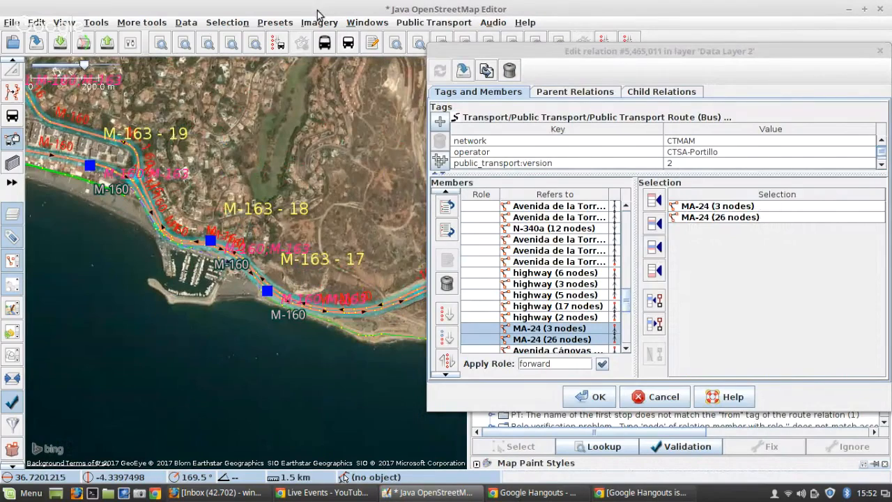
{"action": "key", "text": "3"}
{"action": "scroll", "coordinate": [148, 269], "scroll_direction": "up", "scroll_amount": 3}
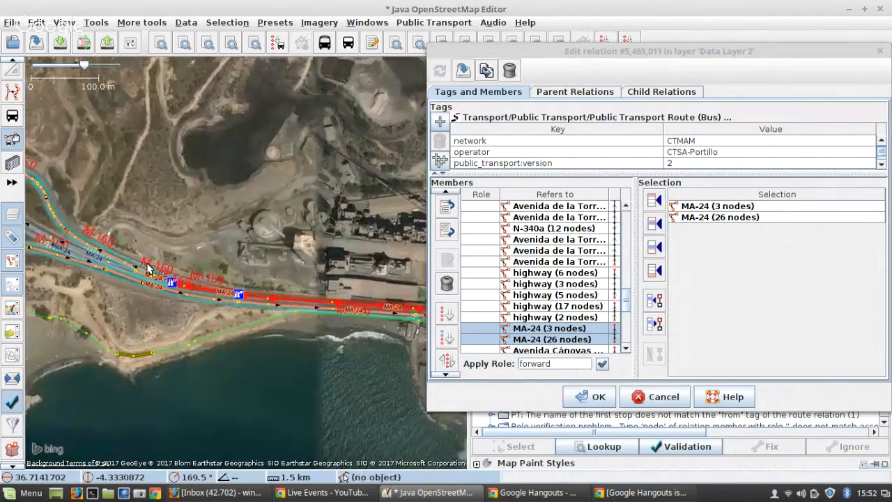
{"action": "scroll", "coordinate": [157, 271], "scroll_direction": "up", "scroll_amount": 2}
{"action": "scroll", "coordinate": [282, 305], "scroll_direction": "down", "scroll_amount": 2}
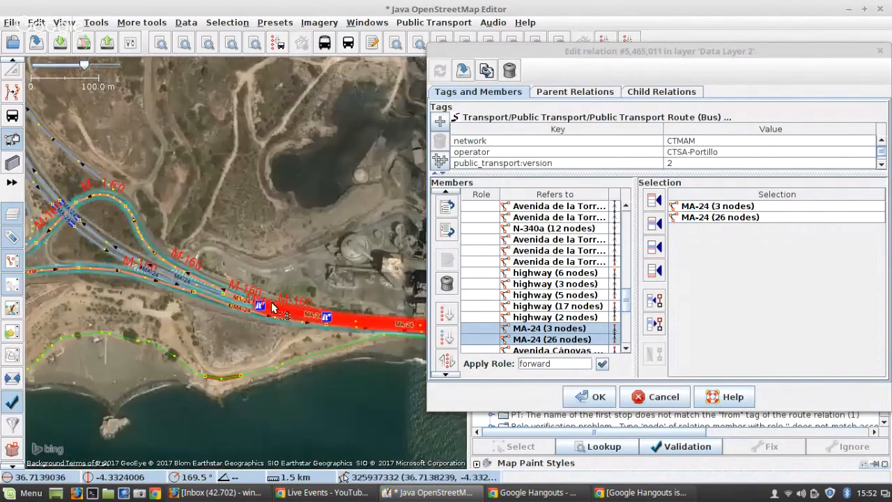
{"action": "scroll", "coordinate": [241, 300], "scroll_direction": "up", "scroll_amount": 4}
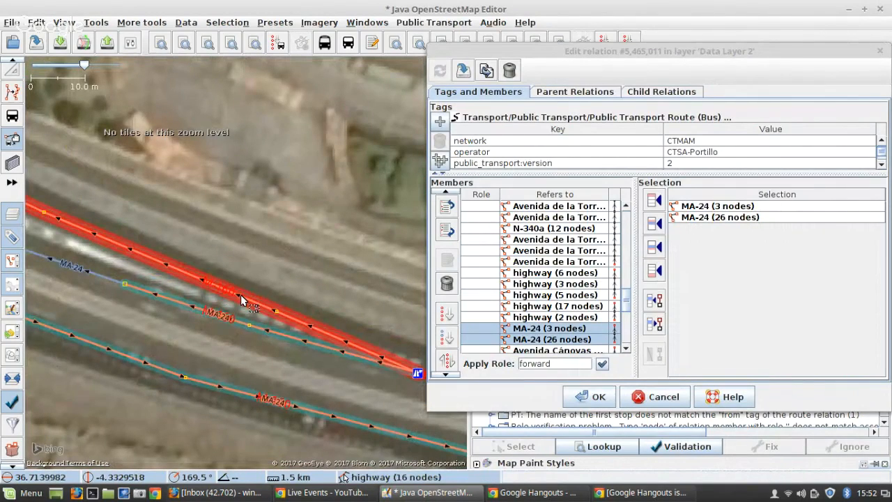
{"action": "left_click", "coordinate": [240, 295]}
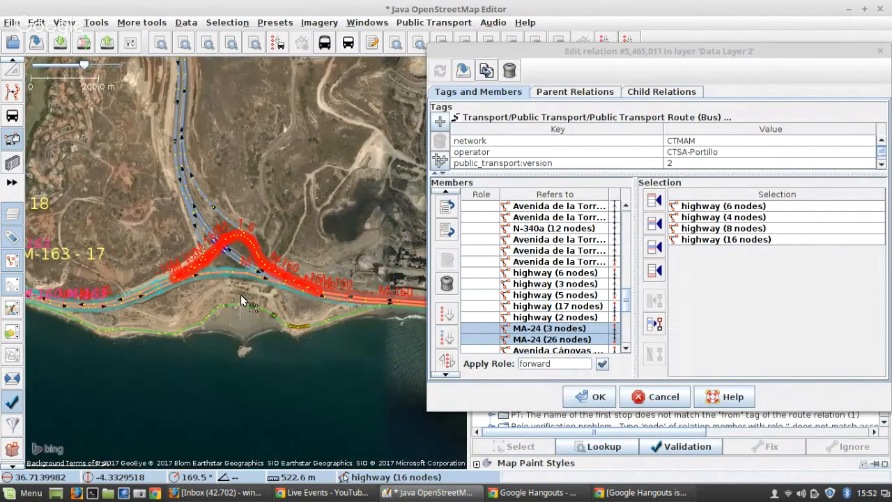
{"action": "left_click", "coordinate": [655, 249]}
Select the Carretera de Almería ways from the ramp's end westward and insert them after the highway (16 nodes) member
{"action": "scroll", "coordinate": [170, 291], "scroll_direction": "up", "scroll_amount": 2}
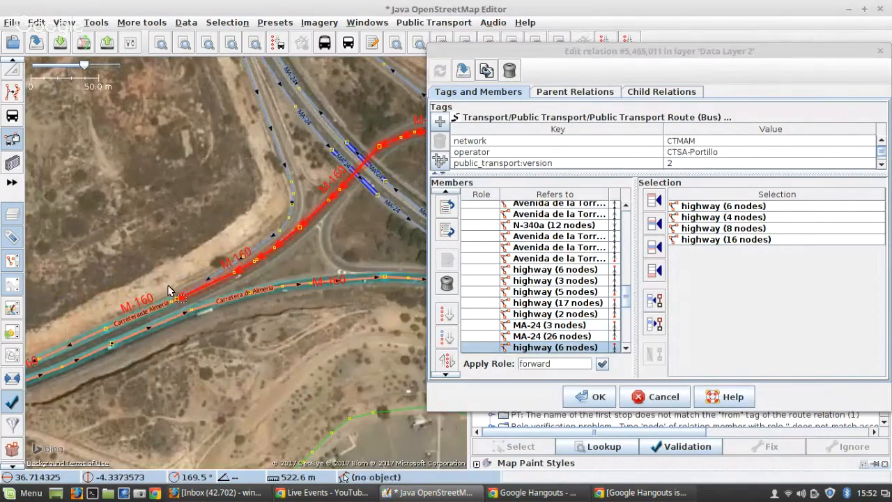
{"action": "scroll", "coordinate": [174, 292], "scroll_direction": "up", "scroll_amount": 1}
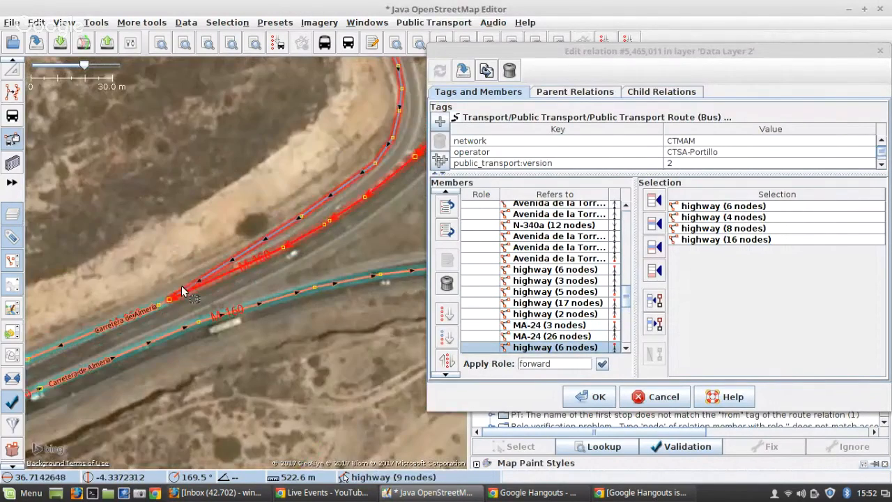
{"action": "left_click", "coordinate": [142, 305]}
{"action": "left_click", "coordinate": [647, 248]}
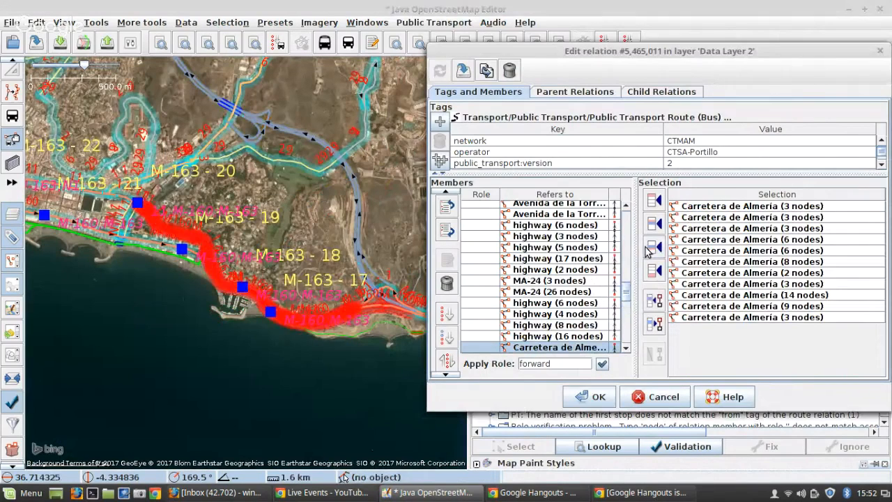
{"action": "scroll", "coordinate": [556, 261], "scroll_direction": "down", "scroll_amount": 5}
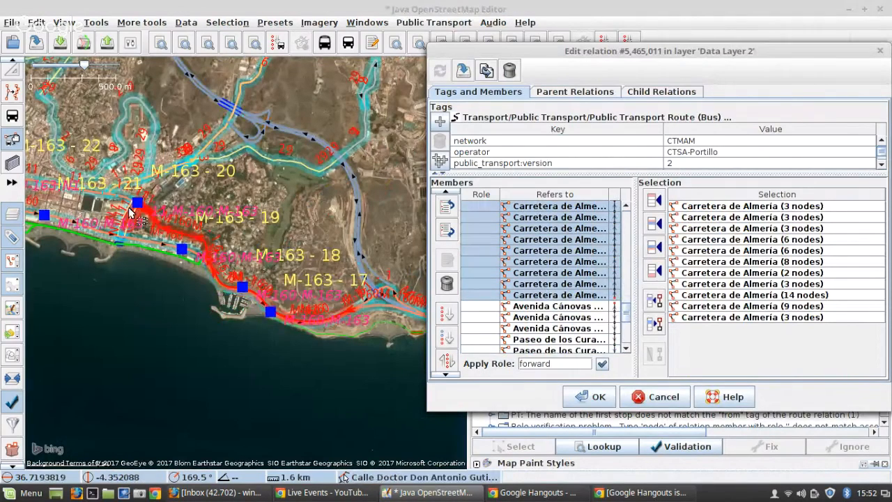
Select the El Tintero stop on Avenida de Salvador Allende, remove it from the relation and apply the change
{"action": "scroll", "coordinate": [131, 203], "scroll_direction": "up", "scroll_amount": 1}
{"action": "scroll", "coordinate": [132, 204], "scroll_direction": "up", "scroll_amount": 1}
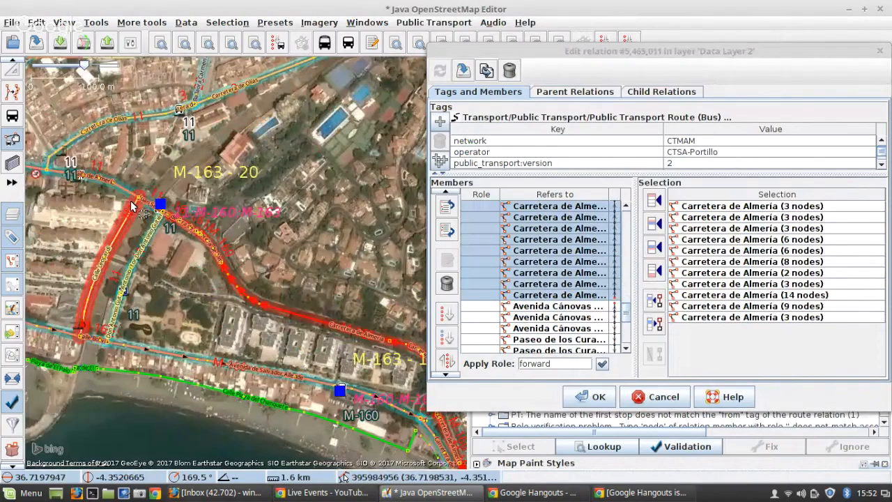
{"action": "scroll", "coordinate": [131, 205], "scroll_direction": "down", "scroll_amount": 1}
{"action": "scroll", "coordinate": [240, 308], "scroll_direction": "up", "scroll_amount": 2}
{"action": "left_click", "coordinate": [227, 270]}
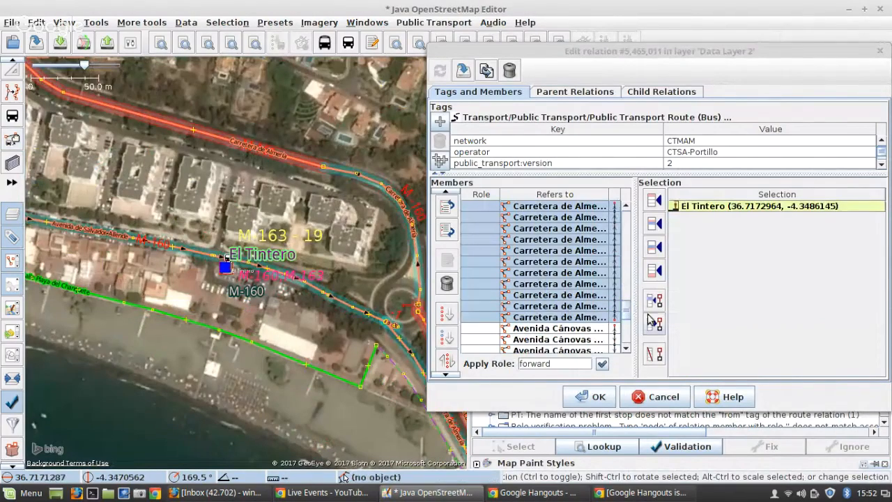
{"action": "left_click", "coordinate": [654, 352]}
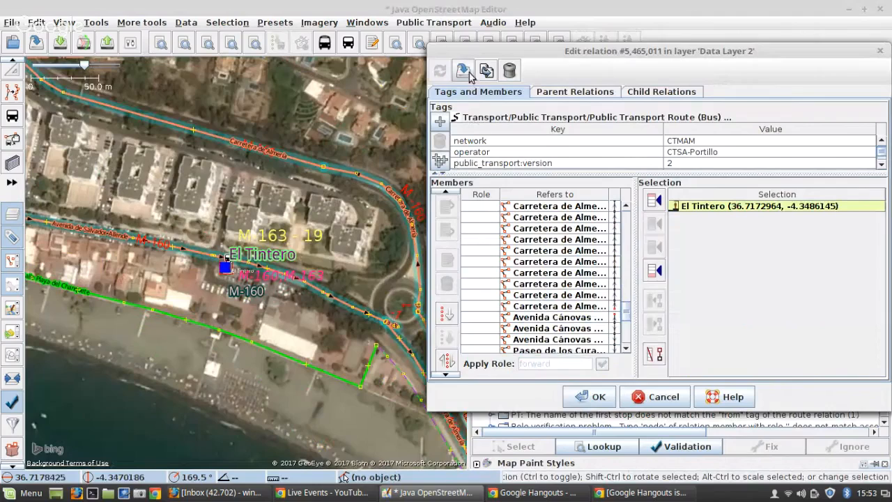
Remove the El Palo stop from the relation and apply the change
{"action": "scroll", "coordinate": [247, 156], "scroll_direction": "down", "scroll_amount": 4}
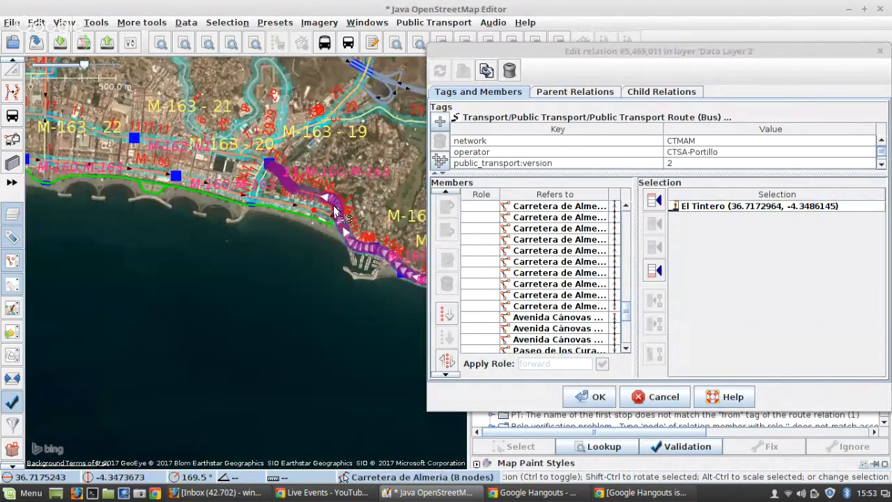
{"action": "scroll", "coordinate": [248, 157], "scroll_direction": "up", "scroll_amount": 4}
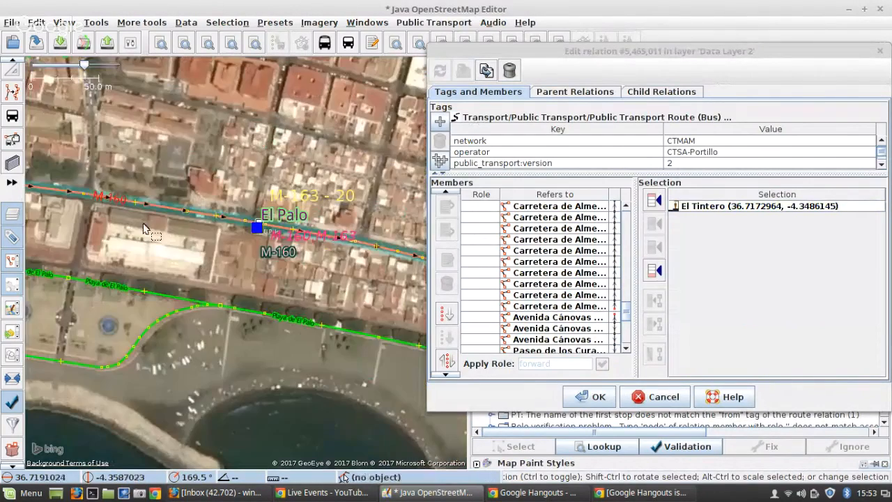
{"action": "left_click", "coordinate": [256, 226]}
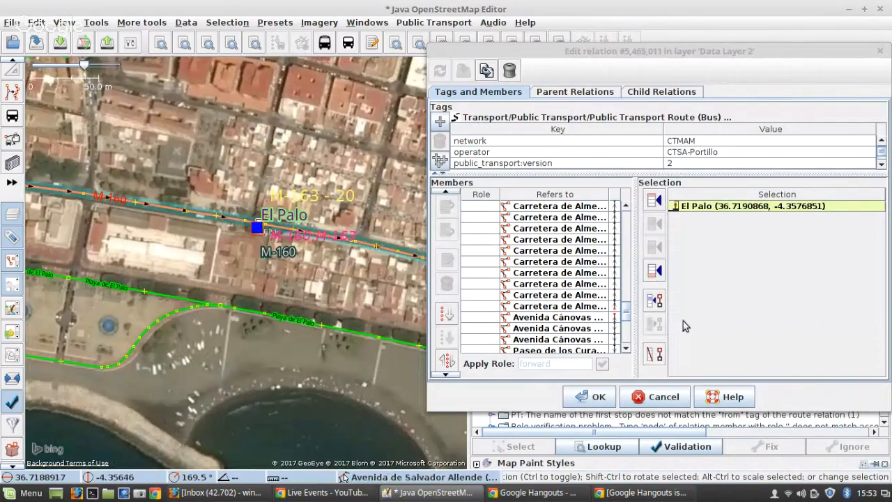
{"action": "left_click", "coordinate": [661, 357]}
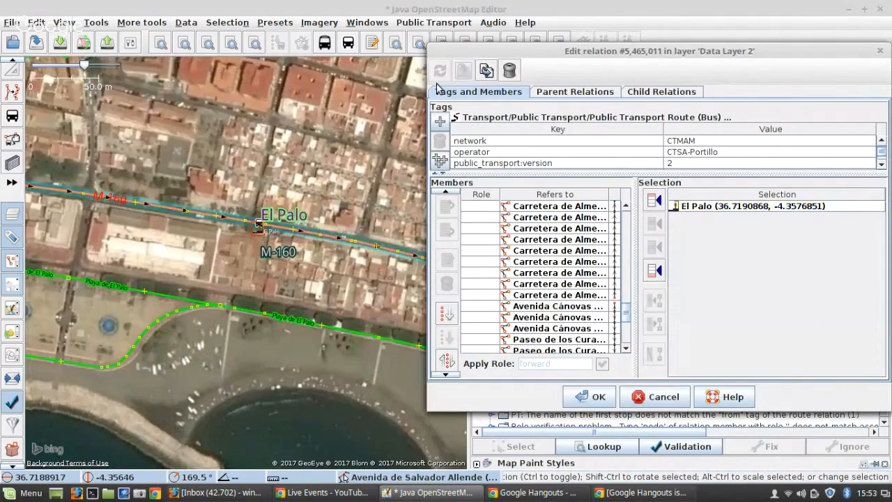
Remove the Las Acacias stop on Calle Bolivia from the relation
{"action": "scroll", "coordinate": [248, 269], "scroll_direction": "down", "scroll_amount": 3}
{"action": "scroll", "coordinate": [90, 250], "scroll_direction": "up", "scroll_amount": 4}
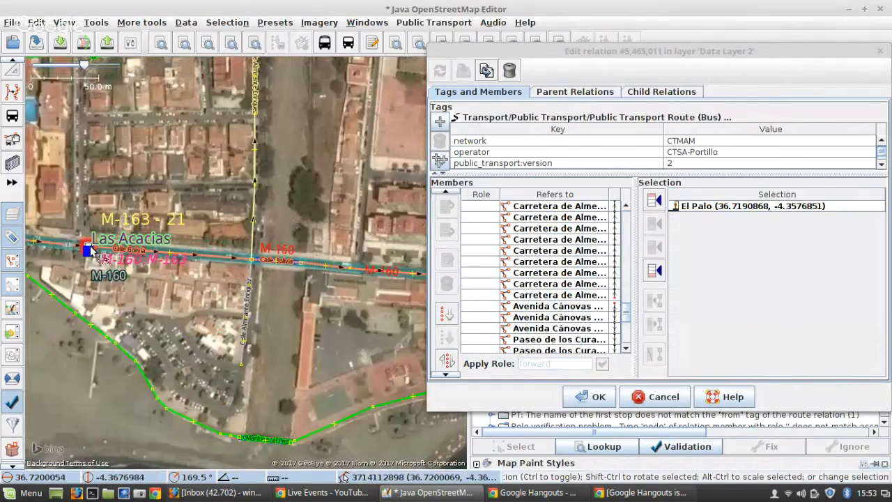
{"action": "left_click", "coordinate": [91, 249]}
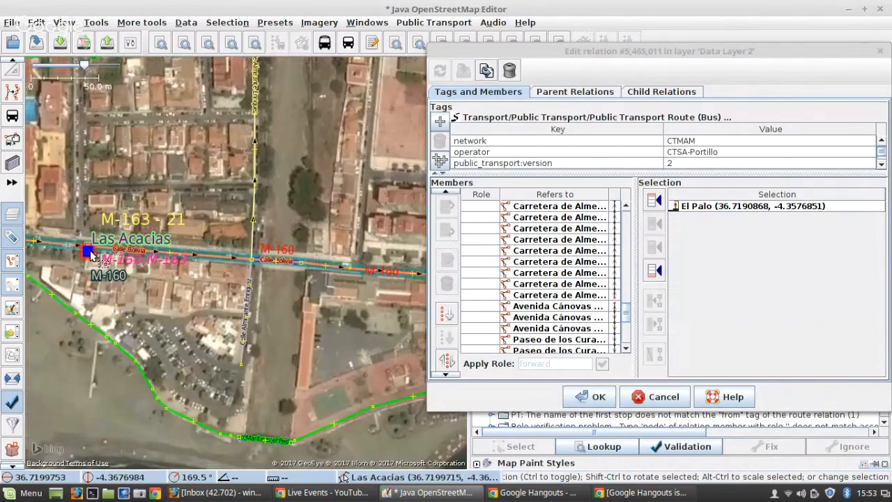
{"action": "left_click", "coordinate": [654, 354]}
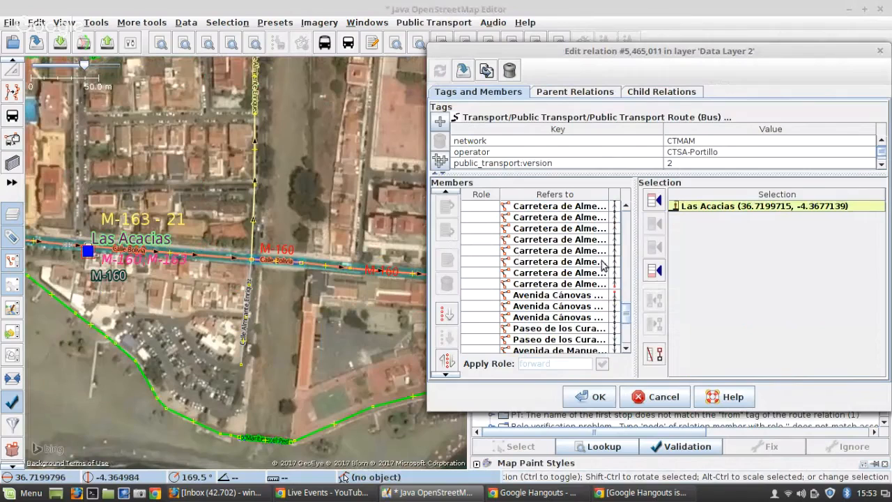
Sort the relation members below the second-to-last Avenida de la Torre entry before the highway (6 nodes) member
{"action": "scroll", "coordinate": [591, 263], "scroll_direction": "up", "scroll_amount": 5}
{"action": "scroll", "coordinate": [592, 263], "scroll_direction": "down", "scroll_amount": 1}
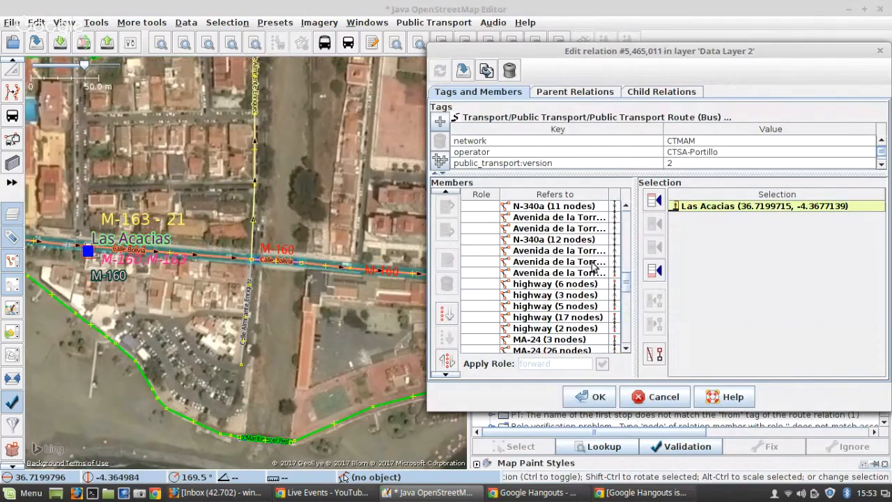
{"action": "left_click", "coordinate": [574, 263]}
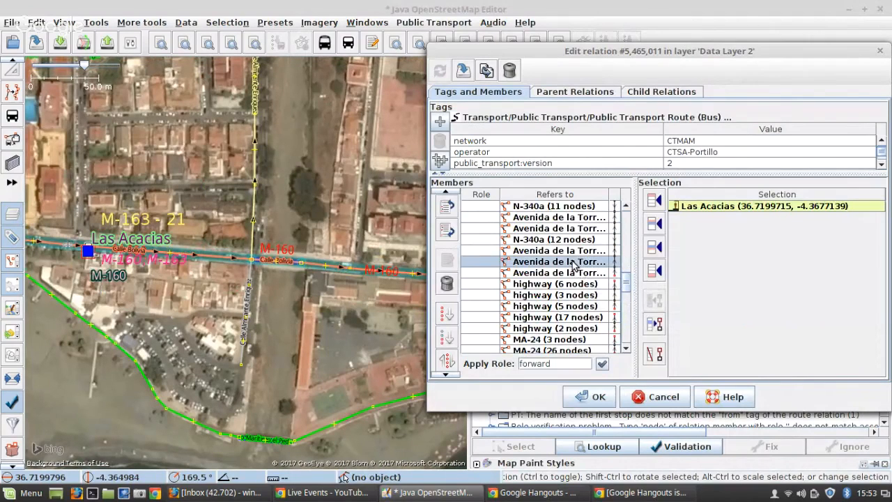
{"action": "left_click", "coordinate": [452, 340]}
Zoom to the gap after the last Carretera de Almería member and insert Avenida de Juan Sebastián Elcano (3 nodes) there
{"action": "scroll", "coordinate": [574, 270], "scroll_direction": "down", "scroll_amount": 5}
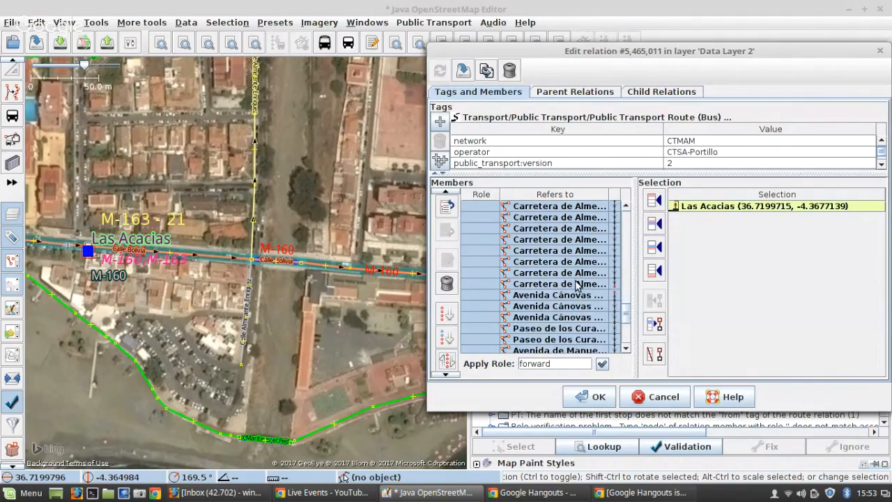
{"action": "right_click", "coordinate": [574, 287]}
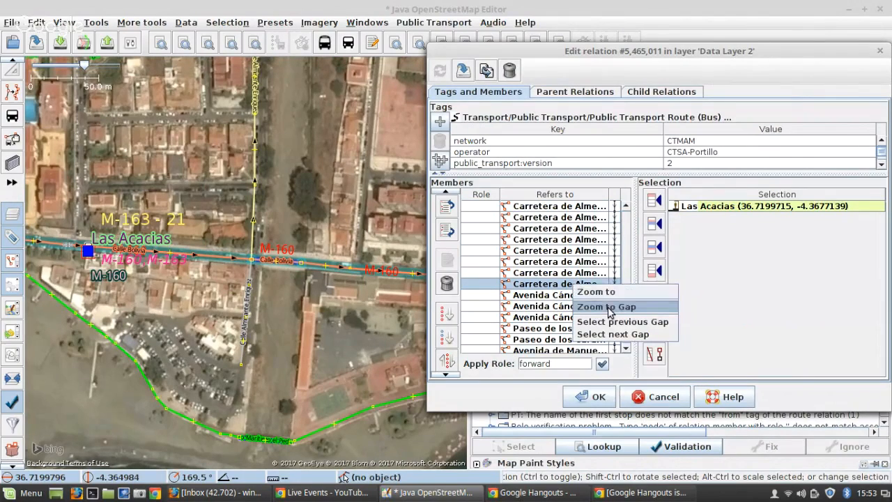
{"action": "left_click", "coordinate": [599, 305]}
{"action": "scroll", "coordinate": [235, 246], "scroll_direction": "up", "scroll_amount": 5}
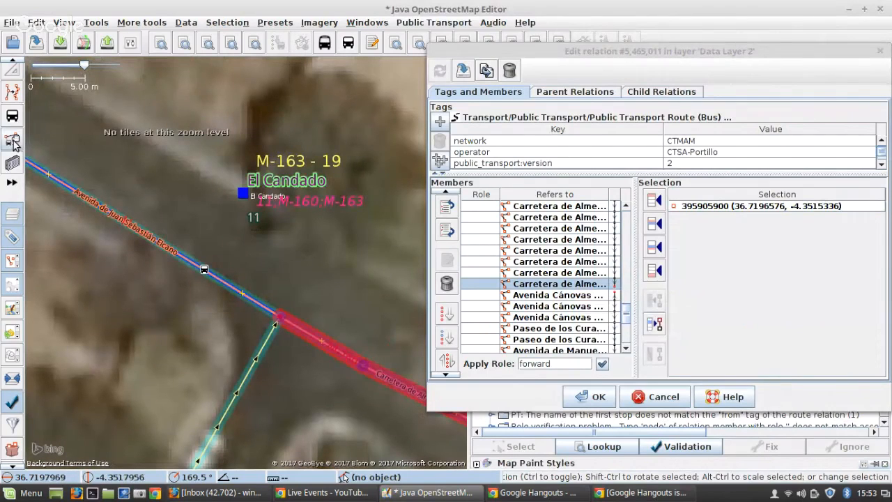
{"action": "left_click", "coordinate": [254, 300]}
{"action": "scroll", "coordinate": [255, 299], "scroll_direction": "down", "scroll_amount": 8}
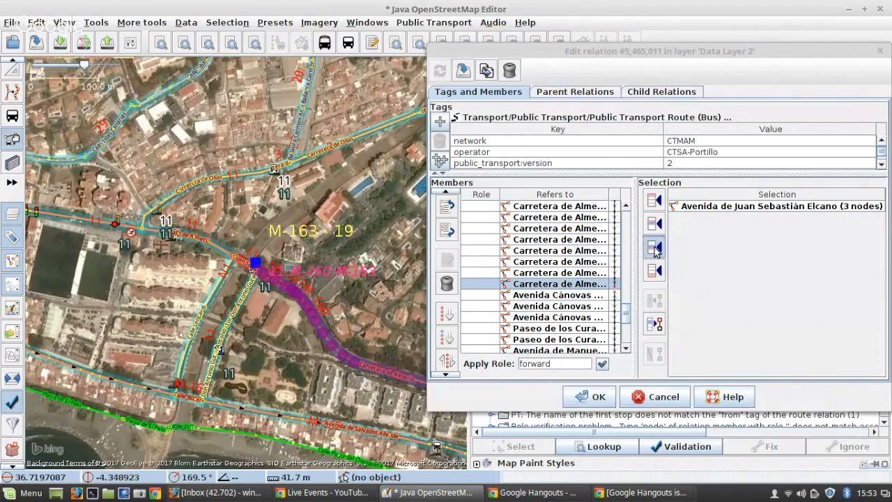
{"action": "left_click", "coordinate": [656, 250]}
Select Calle de Almería (7 nodes) and insert it after the Avenida de Juan Sebastián Elcano member
{"action": "scroll", "coordinate": [230, 251], "scroll_direction": "up", "scroll_amount": 3}
{"action": "left_click", "coordinate": [309, 270]}
{"action": "scroll", "coordinate": [309, 271], "scroll_direction": "down", "scroll_amount": 3}
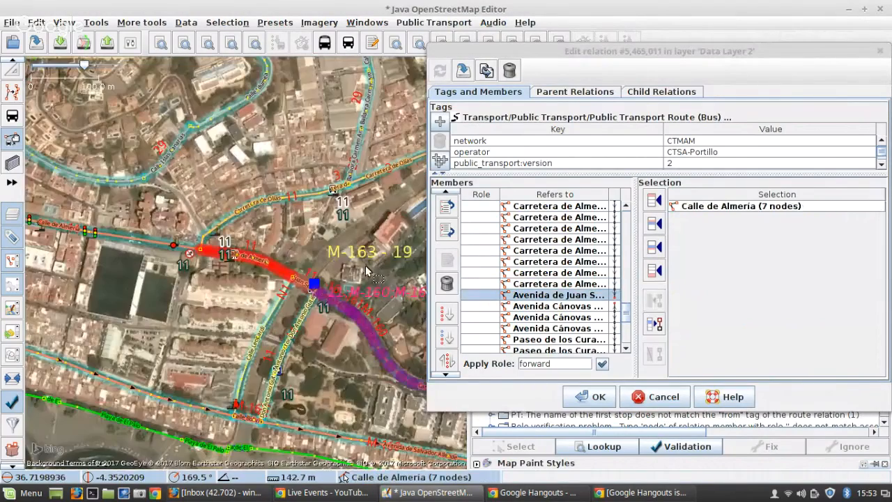
{"action": "left_click", "coordinate": [656, 250]}
Insert the next six Calle de Almería and Avenida de Juan Sebastián Elcano ways after Calle de Almería (7 nodes), and reverse their order
{"action": "scroll", "coordinate": [157, 270], "scroll_direction": "up", "scroll_amount": 3}
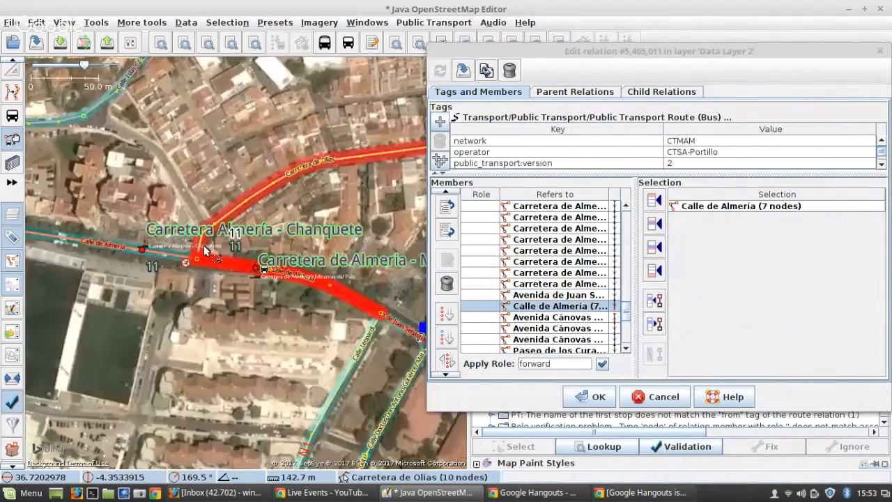
{"action": "left_click", "coordinate": [156, 272]}
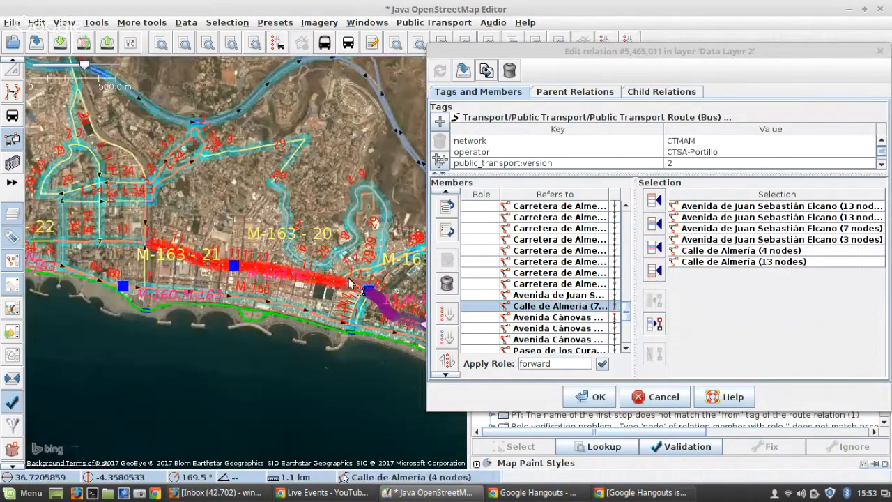
{"action": "left_click", "coordinate": [656, 250]}
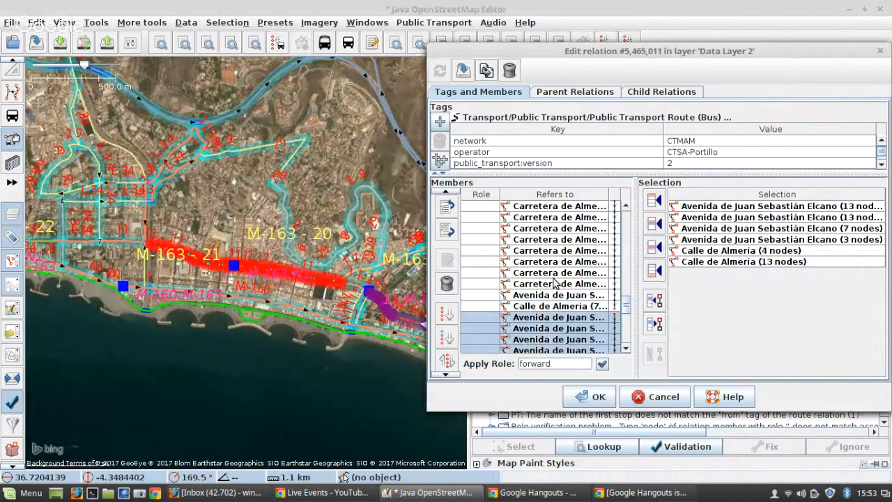
{"action": "scroll", "coordinate": [558, 282], "scroll_direction": "down", "scroll_amount": 2}
{"action": "left_click", "coordinate": [447, 359]}
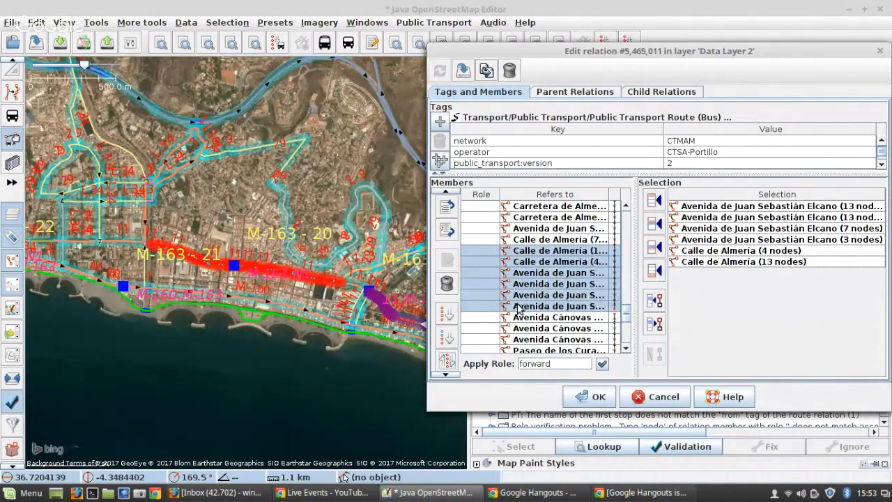
Select the westernmost Avenida de Juan Sebastián Elcano ways of 13 and 2 nodes near Arroyo Jaboneros and remove them from the relation
{"action": "scroll", "coordinate": [149, 244], "scroll_direction": "up", "scroll_amount": 2}
{"action": "scroll", "coordinate": [148, 244], "scroll_direction": "up", "scroll_amount": 4}
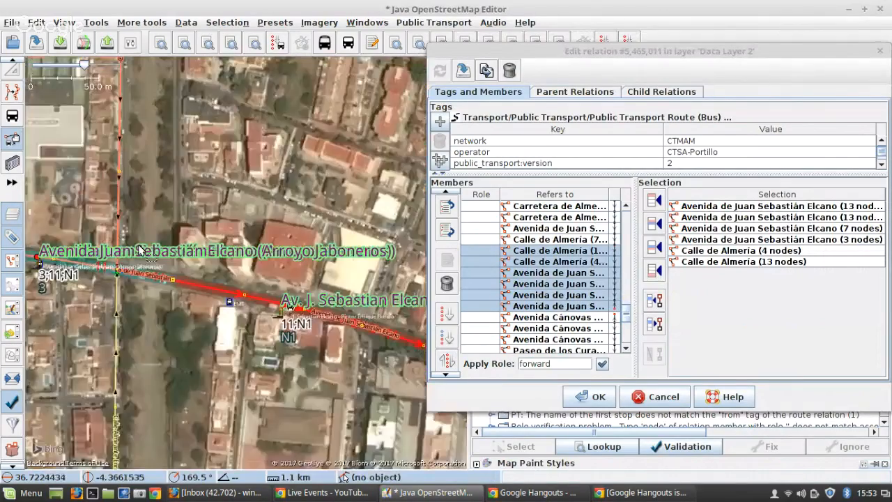
{"action": "left_click", "coordinate": [168, 290]}
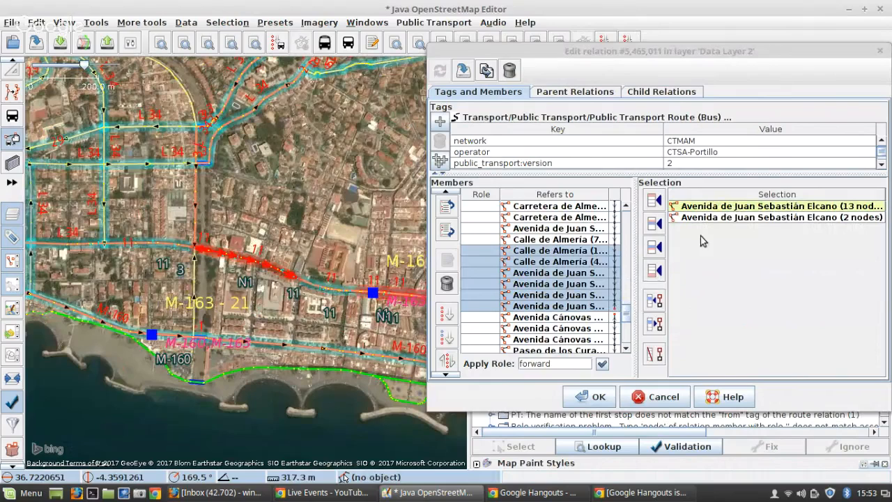
{"action": "left_click", "coordinate": [655, 356]}
{"action": "left_click", "coordinate": [608, 306]}
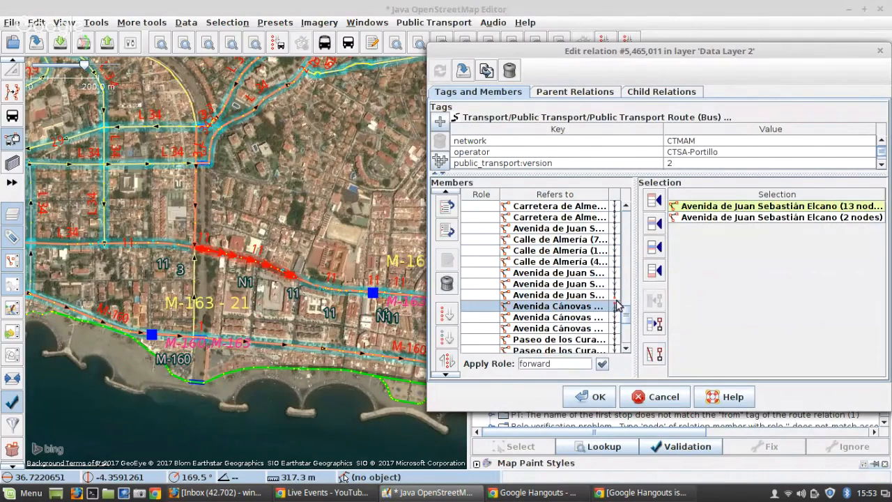
Insert the selected 13- and 2-node Avenida de Juan Sebastián Elcano ways before Avenida Cánovas, followed by the adjoining 8-node way to their west
{"action": "left_click", "coordinate": [654, 223]}
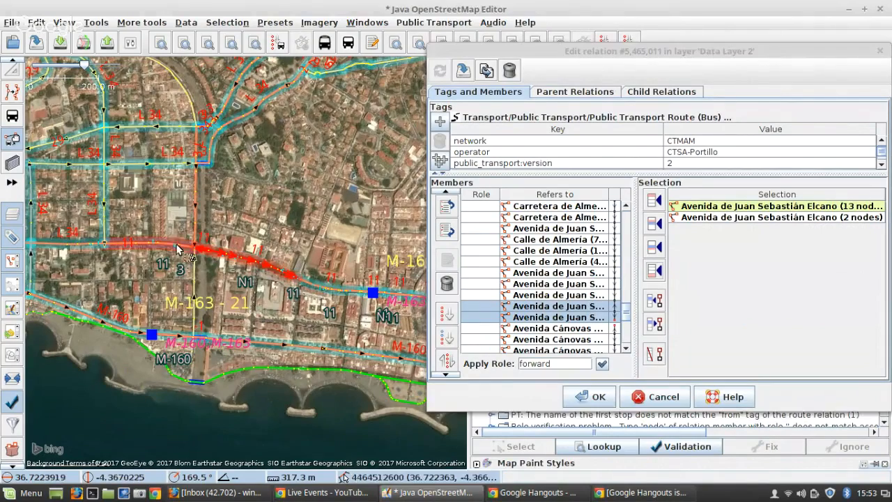
{"action": "scroll", "coordinate": [176, 243], "scroll_direction": "up", "scroll_amount": 4}
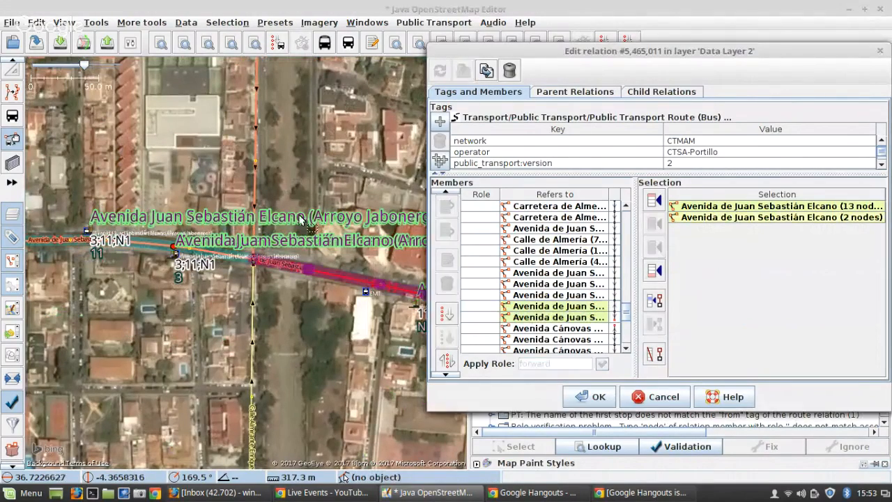
{"action": "scroll", "coordinate": [252, 259], "scroll_direction": "up", "scroll_amount": 2}
{"action": "left_click", "coordinate": [238, 258]}
{"action": "scroll", "coordinate": [370, 270], "scroll_direction": "down", "scroll_amount": 3}
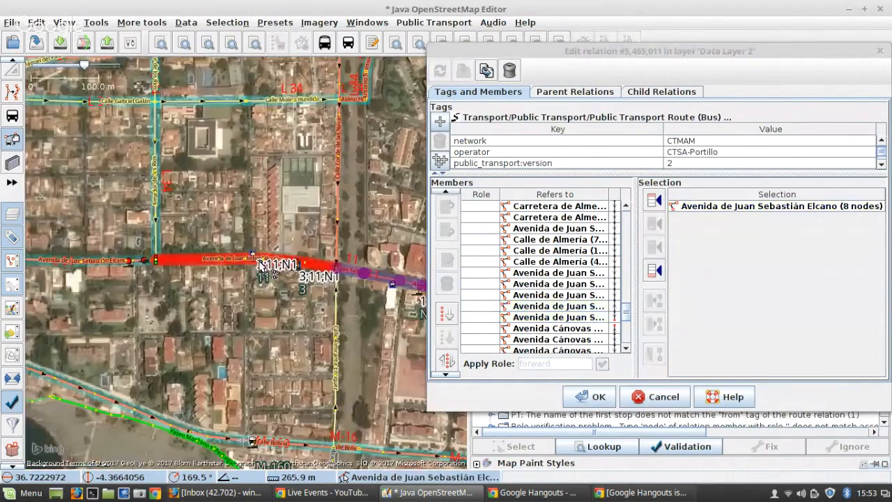
{"action": "left_click", "coordinate": [594, 318]}
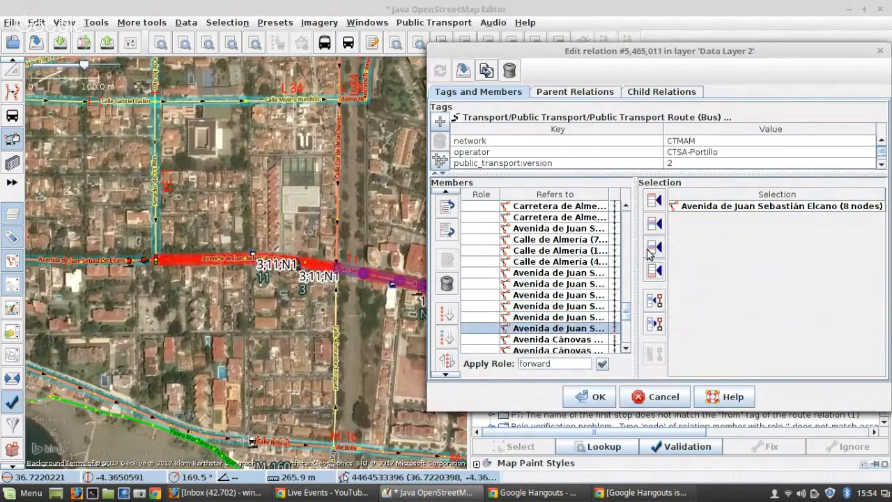
Continue the route west past Calle de Ricardo León by inserting the next Avenida de Juan Sebastián Elcano ways of 8 and 9 nodes
{"action": "scroll", "coordinate": [370, 245], "scroll_direction": "down", "scroll_amount": 2}
{"action": "scroll", "coordinate": [369, 245], "scroll_direction": "up", "scroll_amount": 7}
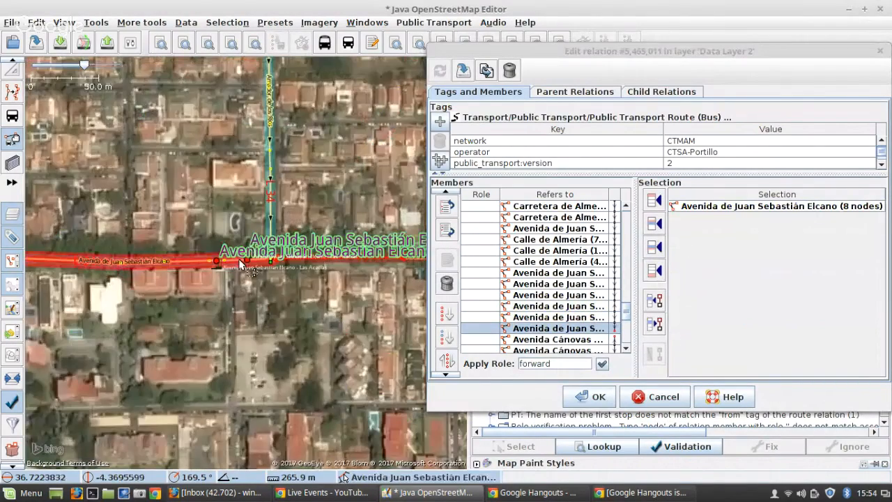
{"action": "scroll", "coordinate": [317, 256], "scroll_direction": "down", "scroll_amount": 5}
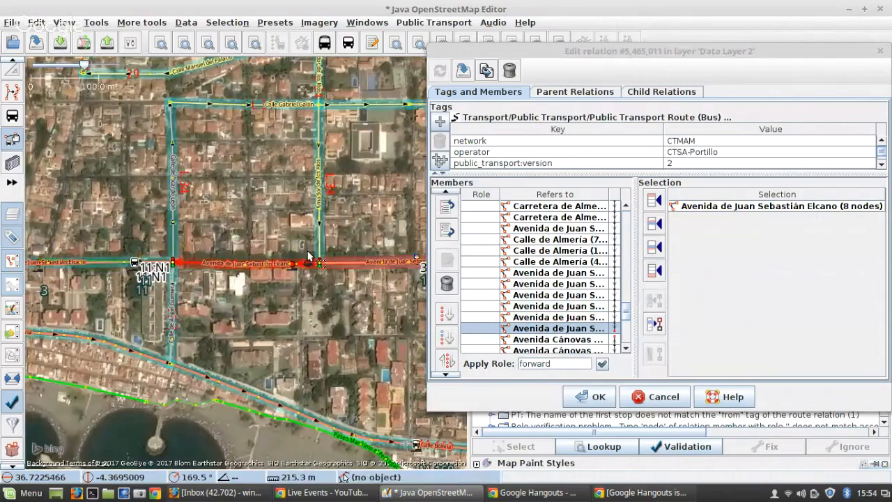
{"action": "left_click", "coordinate": [655, 247]}
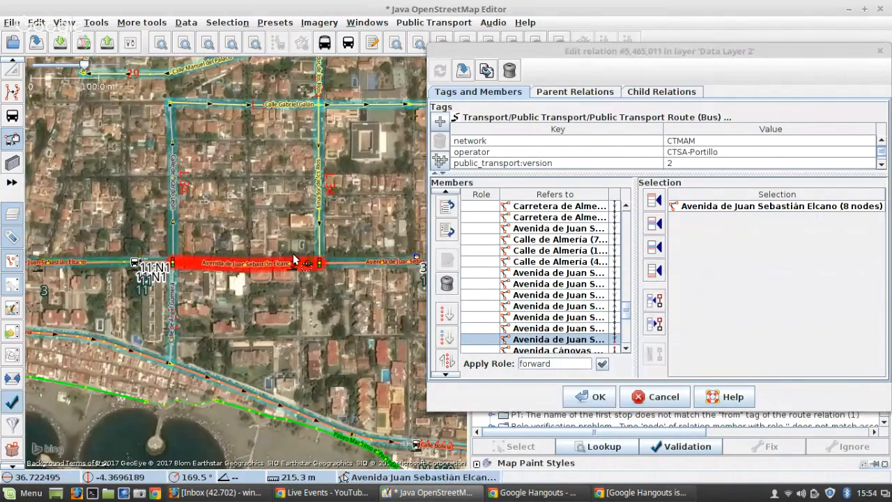
{"action": "scroll", "coordinate": [293, 260], "scroll_direction": "up", "scroll_amount": 5}
{"action": "scroll", "coordinate": [332, 271], "scroll_direction": "down", "scroll_amount": 5}
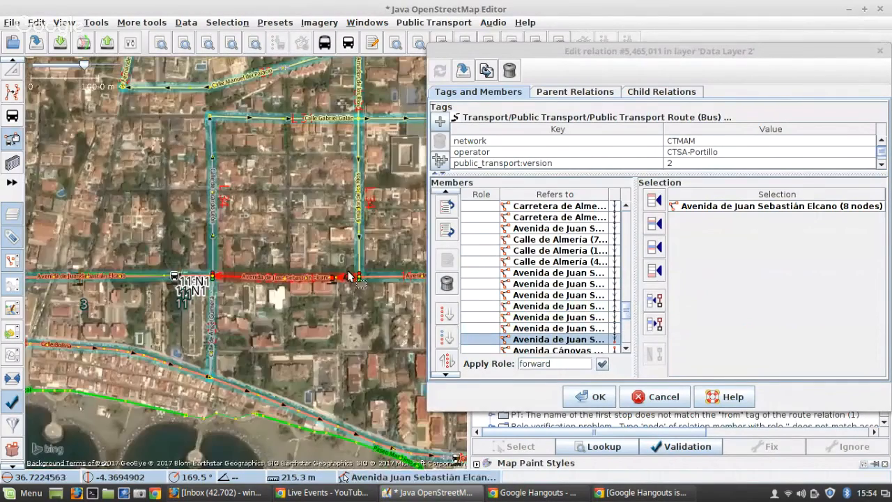
{"action": "scroll", "coordinate": [199, 277], "scroll_direction": "up", "scroll_amount": 5}
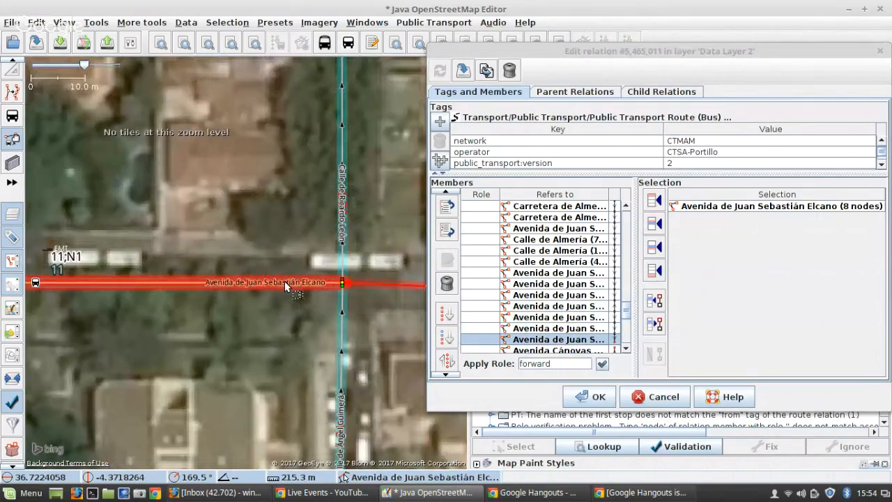
{"action": "left_click", "coordinate": [286, 286]}
{"action": "scroll", "coordinate": [286, 286], "scroll_direction": "down", "scroll_amount": 5}
{"action": "left_click", "coordinate": [656, 249]}
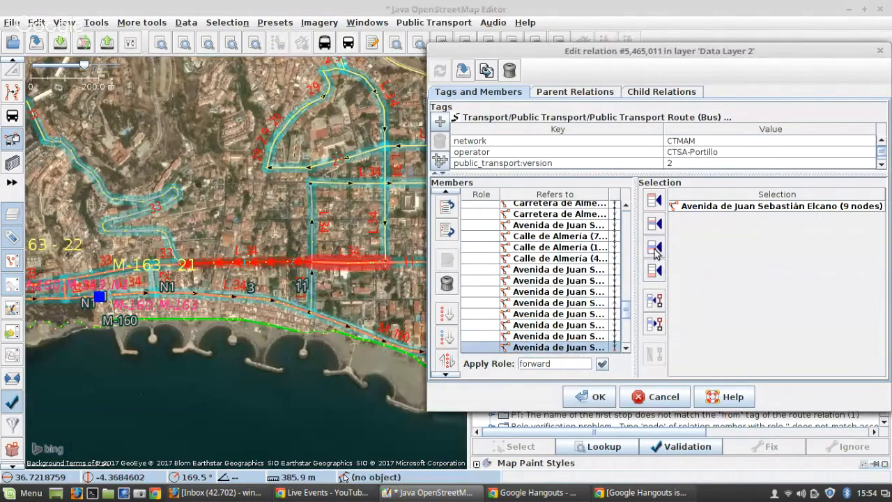
Insert the Avenida de Juan Sebastián Elcano ways of 3 and 8 nodes around Calle César Riario after the last inserted member
{"action": "scroll", "coordinate": [210, 227], "scroll_direction": "down", "scroll_amount": 2}
{"action": "scroll", "coordinate": [195, 241], "scroll_direction": "up", "scroll_amount": 5}
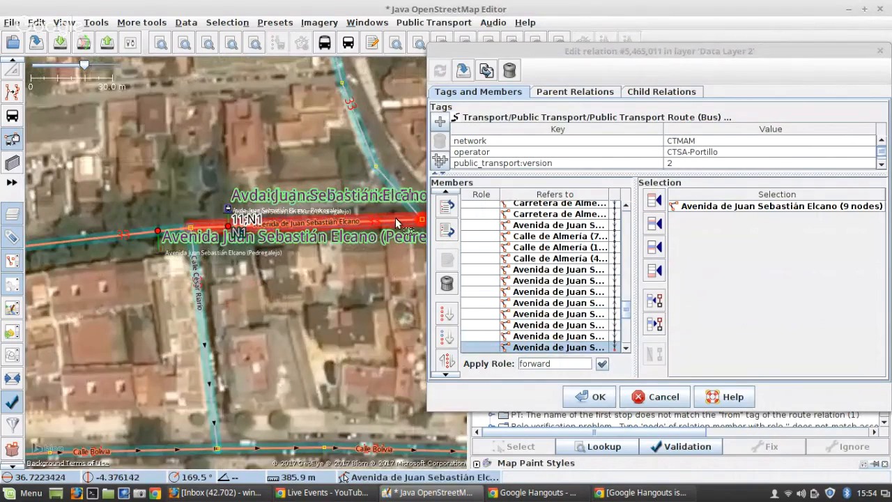
{"action": "left_click", "coordinate": [395, 218]}
{"action": "key", "text": "3"}
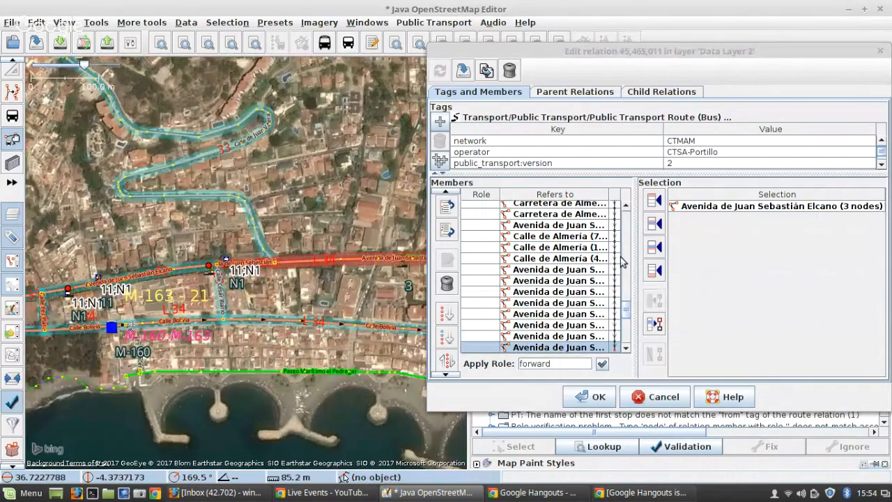
{"action": "left_click", "coordinate": [651, 245]}
{"action": "scroll", "coordinate": [208, 240], "scroll_direction": "up", "scroll_amount": 2}
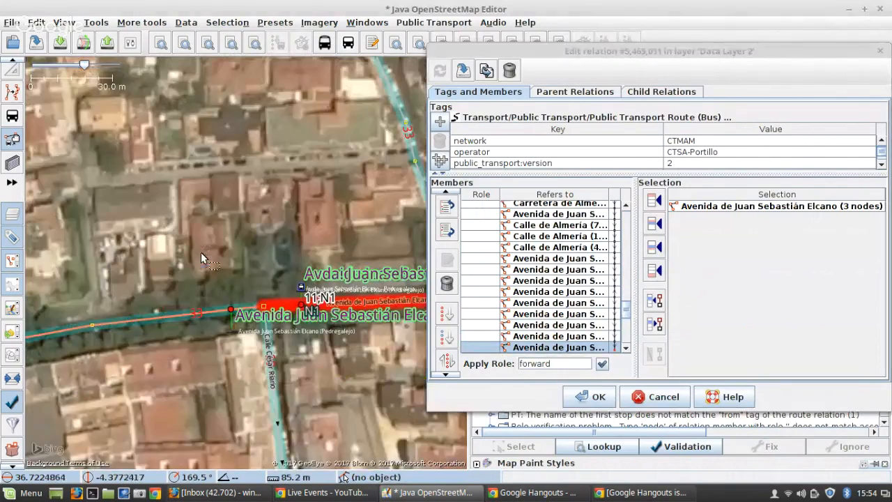
{"action": "scroll", "coordinate": [232, 300], "scroll_direction": "up", "scroll_amount": 1}
{"action": "left_click", "coordinate": [266, 317]}
{"action": "key", "text": "3"}
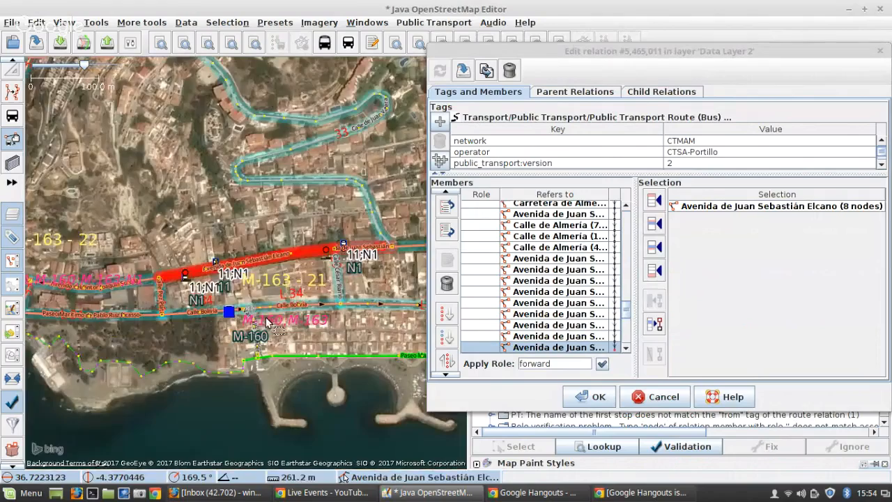
{"action": "left_click", "coordinate": [649, 253]}
Insert the Avenida del Pintor Joaquín Sorolla ways of 7 and 3 nodes west of Calle Pez Plata after the last Elcano member
{"action": "scroll", "coordinate": [148, 276], "scroll_direction": "up", "scroll_amount": 4}
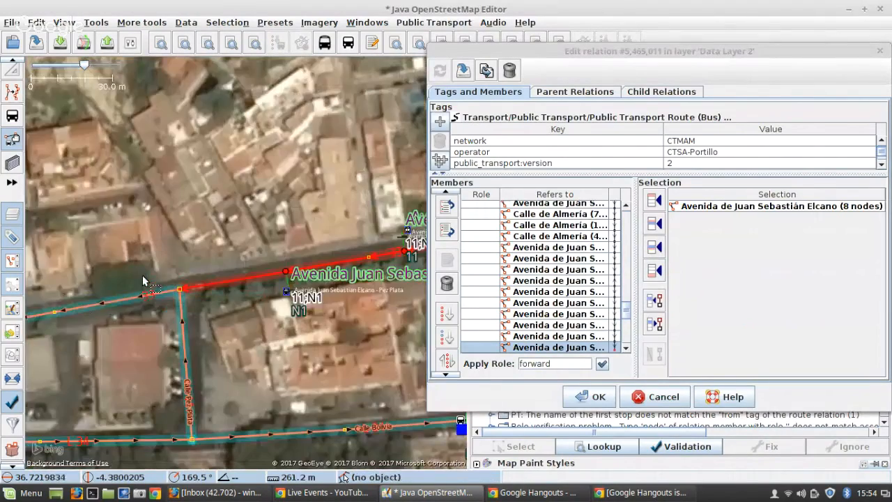
{"action": "left_click", "coordinate": [146, 292]}
{"action": "key", "text": "3"}
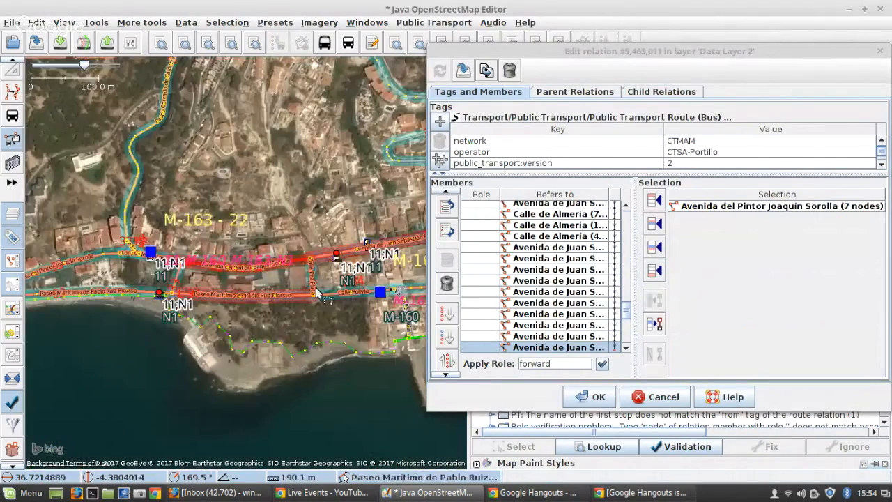
{"action": "left_click", "coordinate": [652, 253]}
{"action": "left_click", "coordinate": [273, 266]}
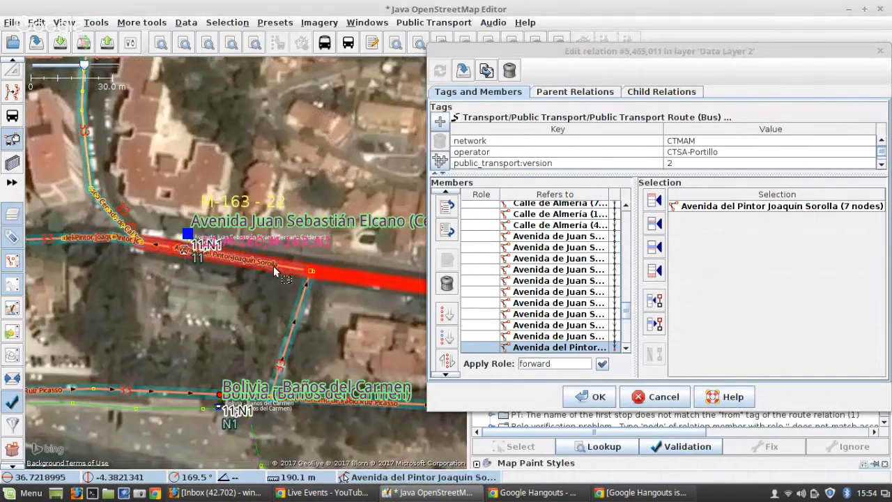
{"action": "scroll", "coordinate": [276, 265], "scroll_direction": "down", "scroll_amount": 3}
{"action": "left_click", "coordinate": [654, 247]}
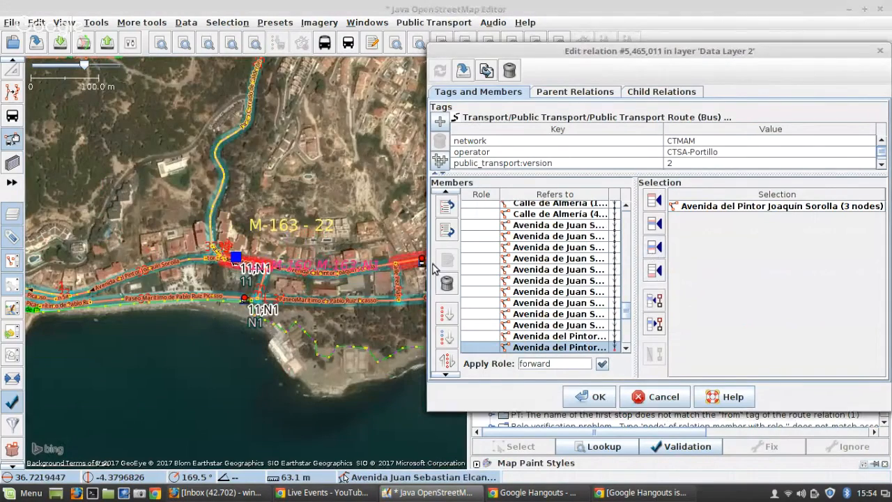
Select the three following Avenida del Pintor Joaquín Sorolla ways (2, 2 and 7 nodes) and insert them after the 3-node member
{"action": "scroll", "coordinate": [237, 266], "scroll_direction": "up", "scroll_amount": 3}
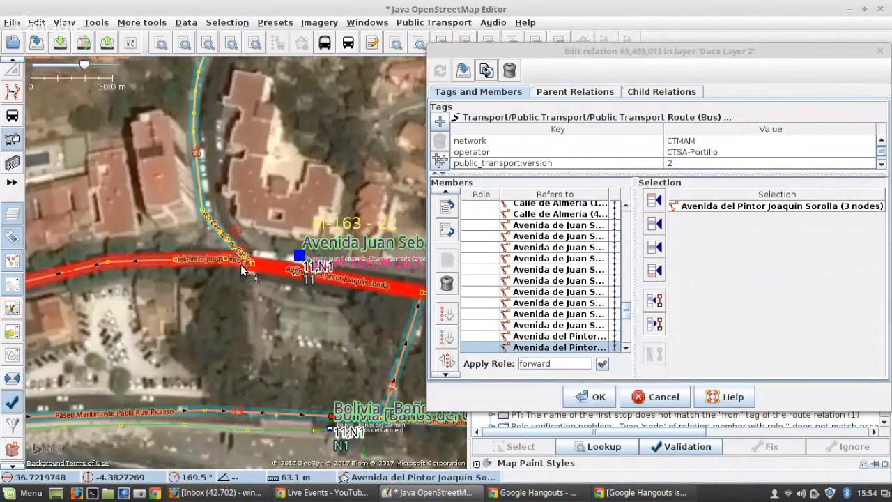
{"action": "left_click", "coordinate": [242, 268]}
{"action": "scroll", "coordinate": [159, 281], "scroll_direction": "up", "scroll_amount": 5}
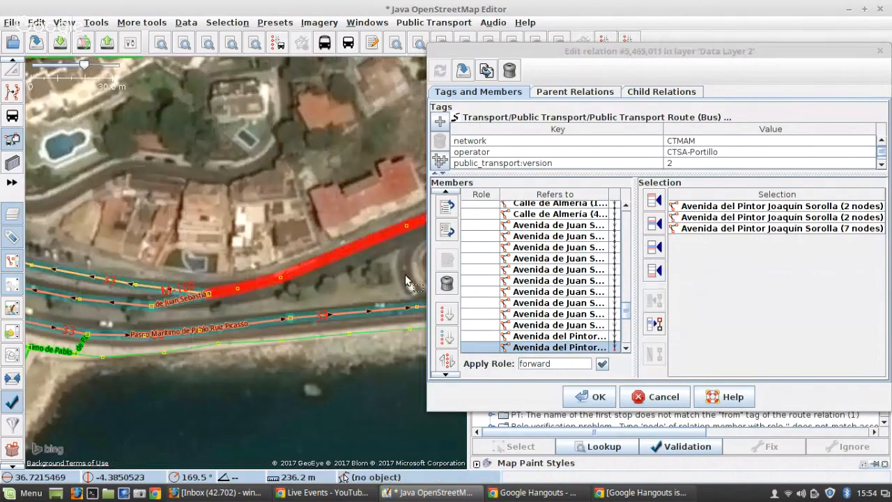
{"action": "left_click", "coordinate": [654, 247]}
{"action": "scroll", "coordinate": [530, 287], "scroll_direction": "down", "scroll_amount": 1}
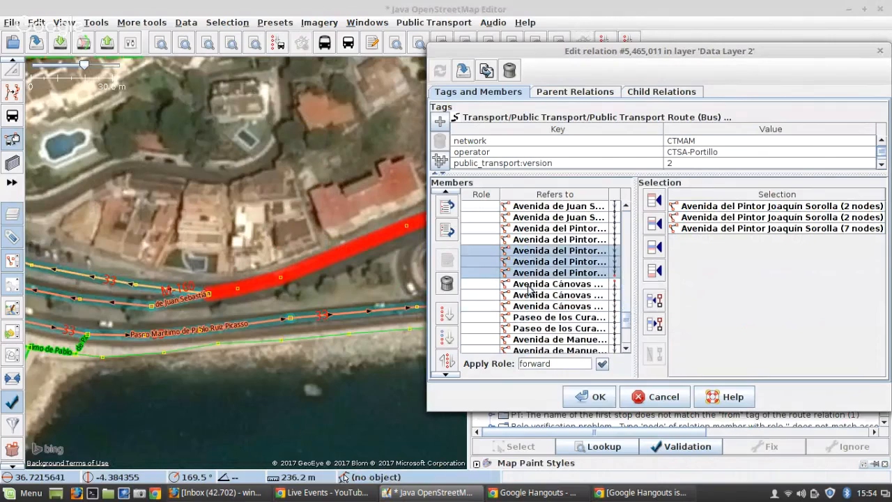
Insert Avenida de Juan Sebastián Elcano (2 nodes) and Paseo Marítimo de Pablo Ruiz Picasso (8 nodes) after the last Sorolla member, and reverse their order
{"action": "scroll", "coordinate": [112, 271], "scroll_direction": "down", "scroll_amount": 3}
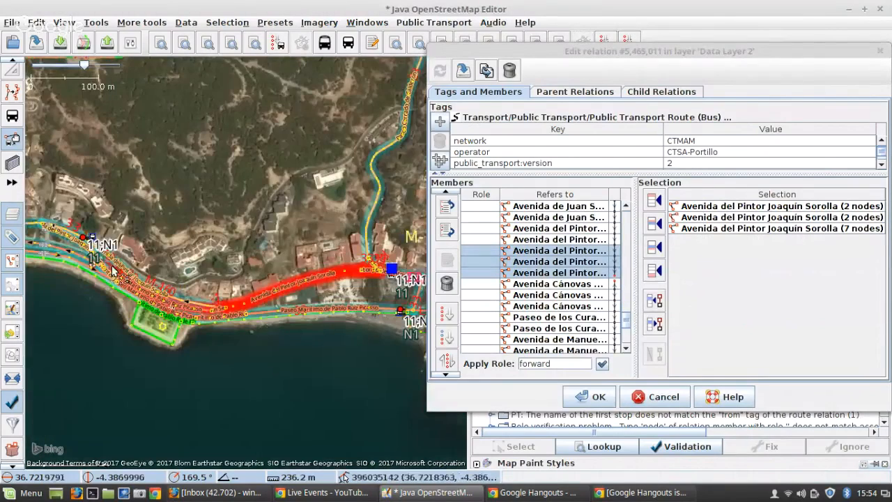
{"action": "scroll", "coordinate": [82, 249], "scroll_direction": "up", "scroll_amount": 3}
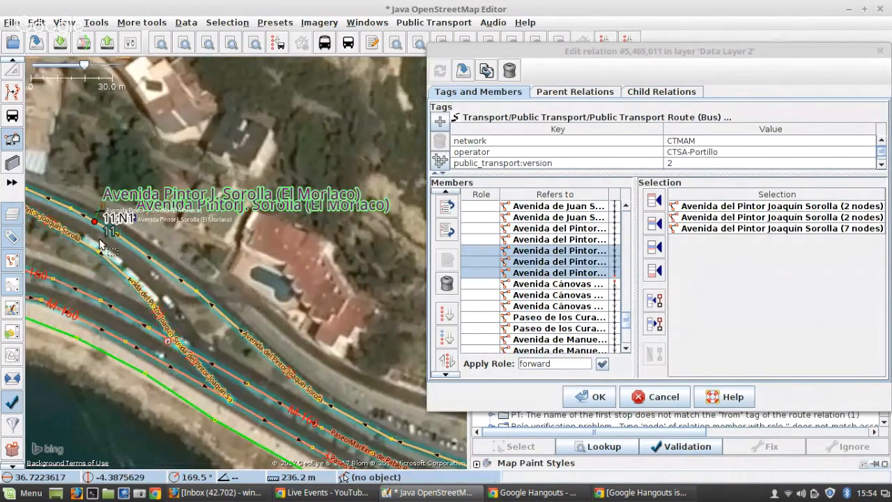
{"action": "scroll", "coordinate": [111, 252], "scroll_direction": "down", "scroll_amount": 4}
{"action": "scroll", "coordinate": [135, 258], "scroll_direction": "down", "scroll_amount": 2}
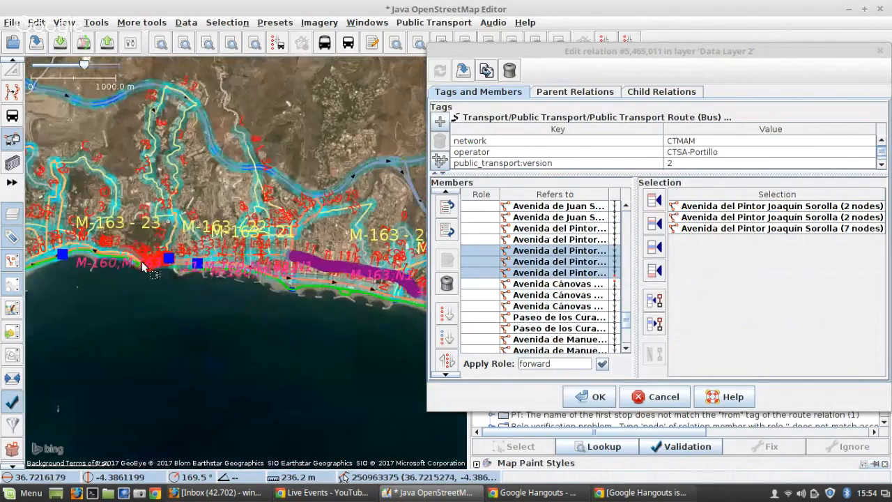
{"action": "scroll", "coordinate": [77, 262], "scroll_direction": "up", "scroll_amount": 2}
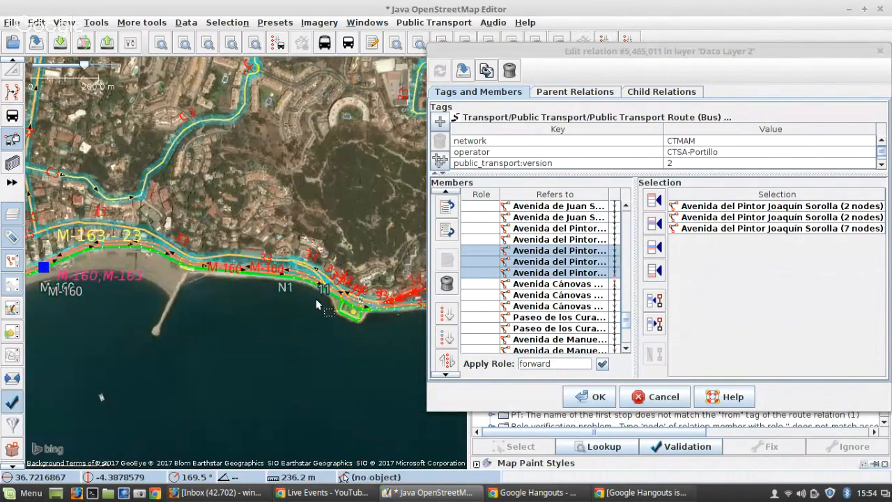
{"action": "scroll", "coordinate": [366, 306], "scroll_direction": "up", "scroll_amount": 4}
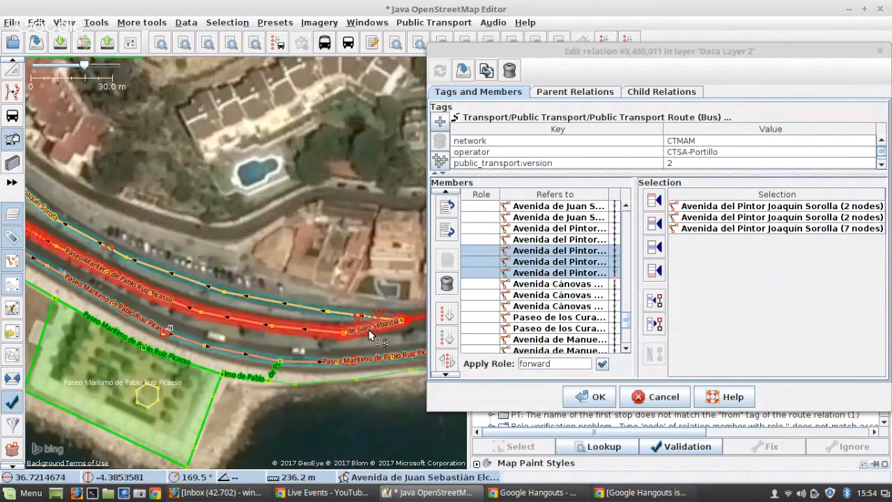
{"action": "left_click", "coordinate": [369, 331]}
{"action": "left_click", "coordinate": [656, 269]}
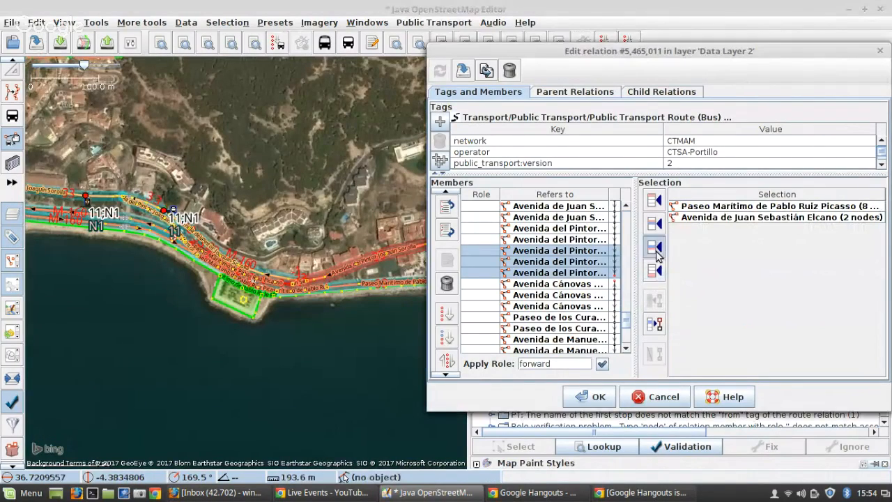
{"action": "left_click", "coordinate": [447, 359]}
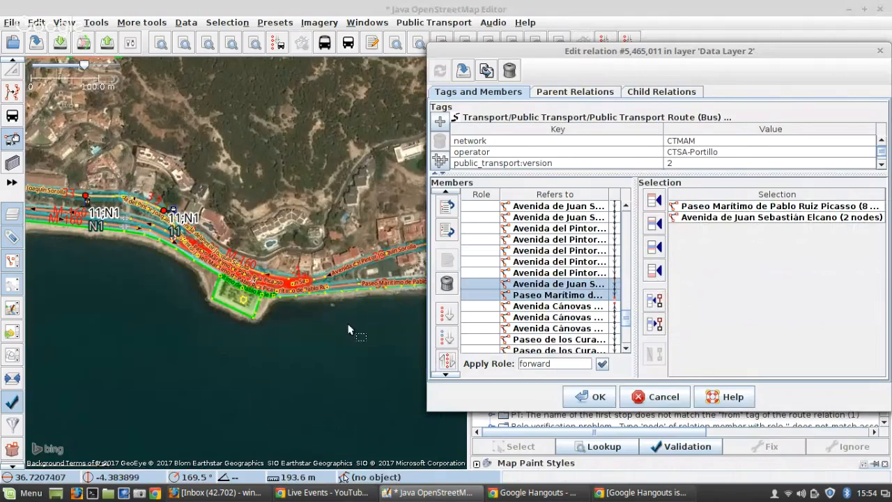
Select the four remaining westbound Paseo Marítimo de Pablo Ruiz Picasso ways (21, 2, 10 and 23 nodes) and insert them before Avenida Cánovas
{"action": "scroll", "coordinate": [204, 245], "scroll_direction": "up", "scroll_amount": 2}
{"action": "scroll", "coordinate": [204, 247], "scroll_direction": "up", "scroll_amount": 3}
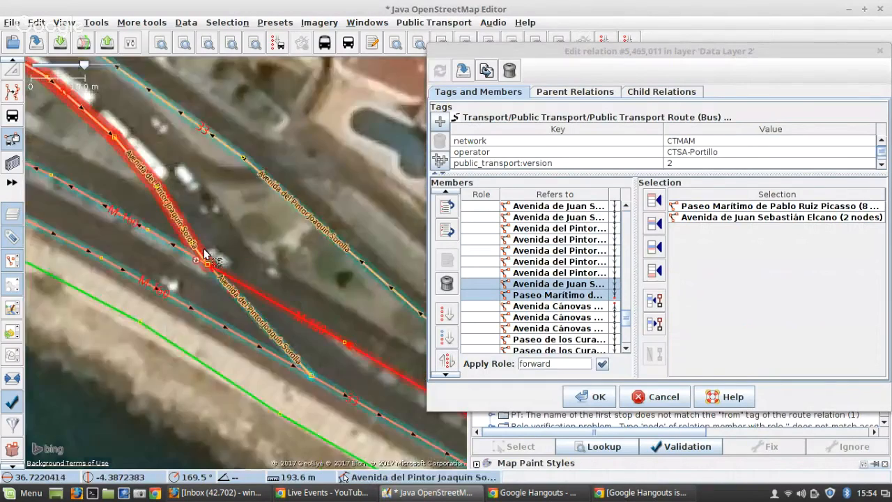
{"action": "left_click", "coordinate": [194, 270]}
{"action": "left_click", "coordinate": [272, 268]}
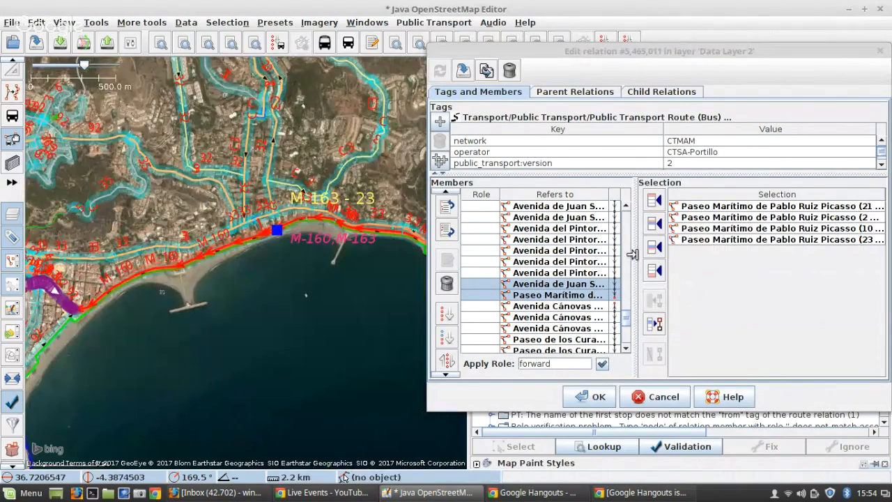
{"action": "left_click", "coordinate": [654, 249]}
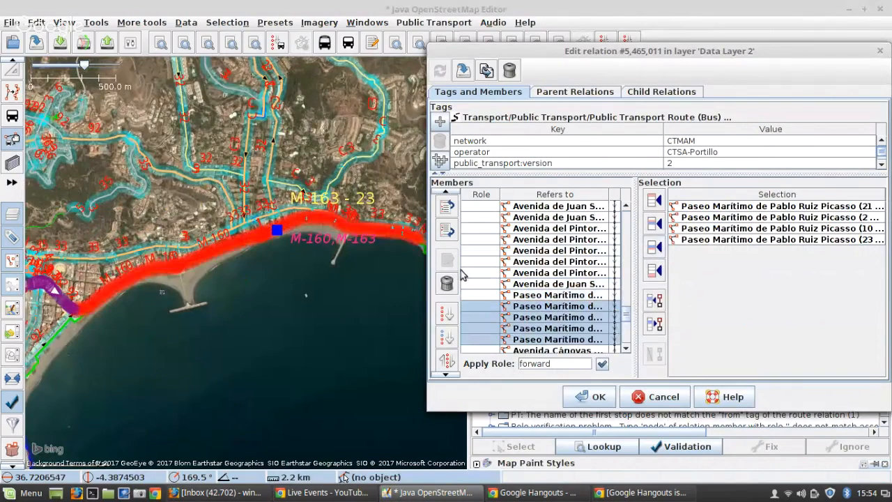
Check the junction with Avenida Cánovas del Castillo and the rest of the member list, and accept the relation changes
{"action": "scroll", "coordinate": [66, 313], "scroll_direction": "up", "scroll_amount": 5}
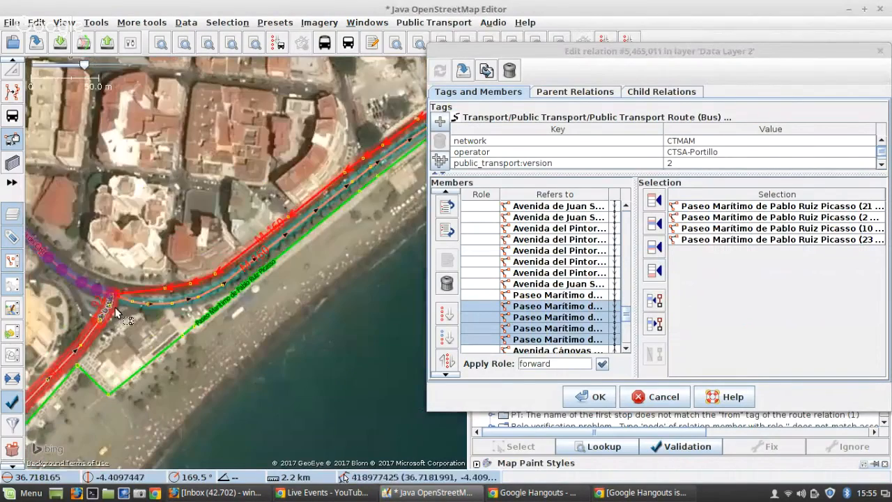
{"action": "scroll", "coordinate": [568, 315], "scroll_direction": "down", "scroll_amount": 1}
{"action": "scroll", "coordinate": [568, 315], "scroll_direction": "down", "scroll_amount": 1}
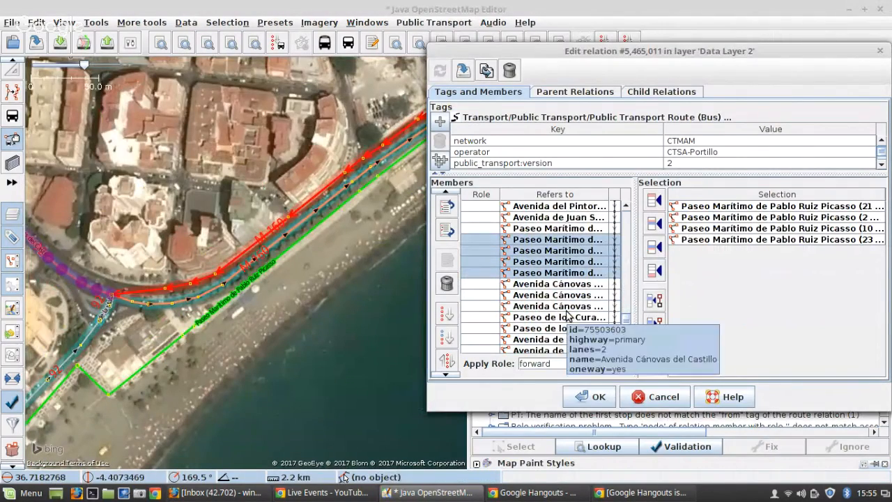
{"action": "scroll", "coordinate": [565, 322], "scroll_direction": "down", "scroll_amount": 5}
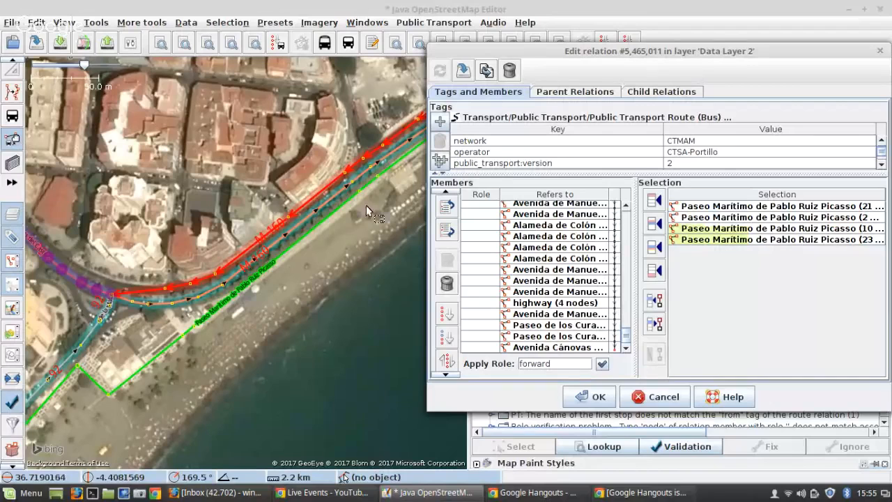
{"action": "left_click", "coordinate": [580, 397]}
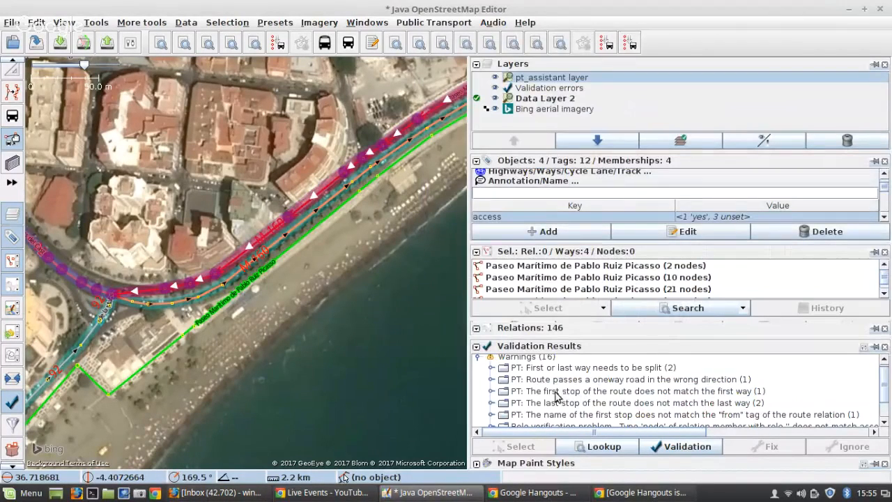
Open Línea M-163 from the wrong-direction oneway warning and remove its N-340a (11 nodes) roundabout member
{"action": "left_click", "coordinate": [491, 379]}
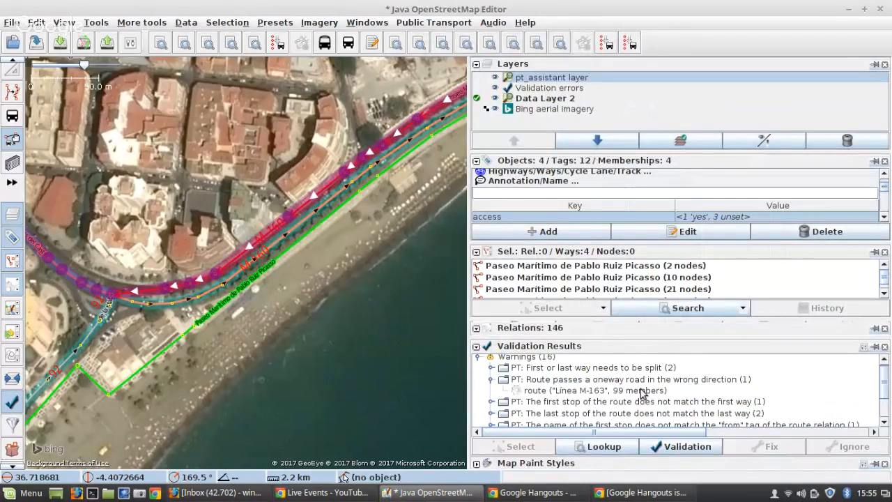
{"action": "left_click", "coordinate": [641, 392]}
{"action": "left_click", "coordinate": [744, 450]}
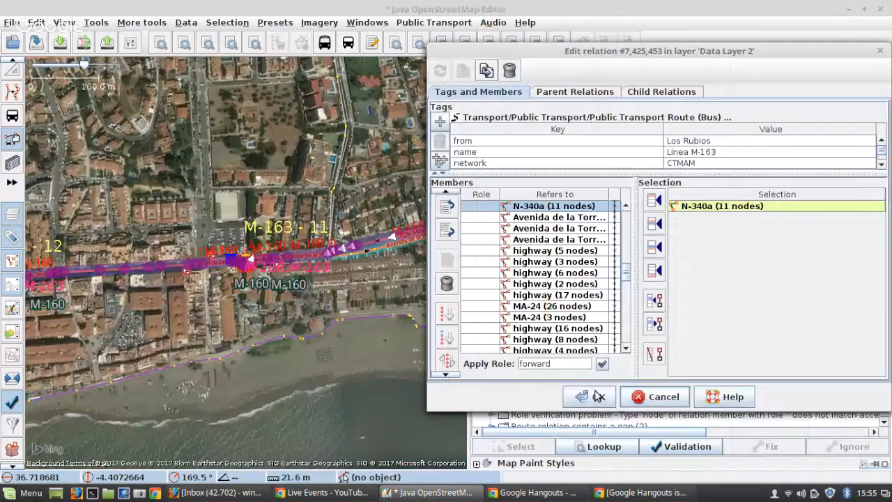
{"action": "scroll", "coordinate": [112, 262], "scroll_direction": "down", "scroll_amount": 3}
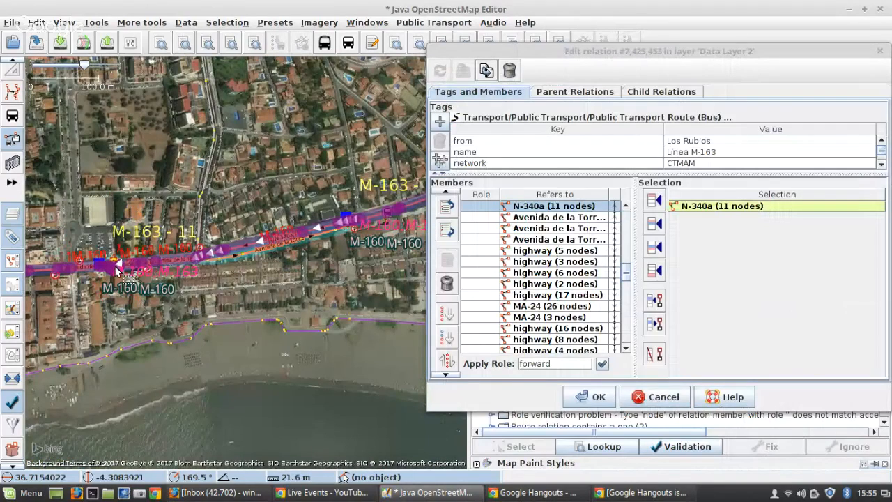
{"action": "scroll", "coordinate": [118, 269], "scroll_direction": "down", "scroll_amount": 1}
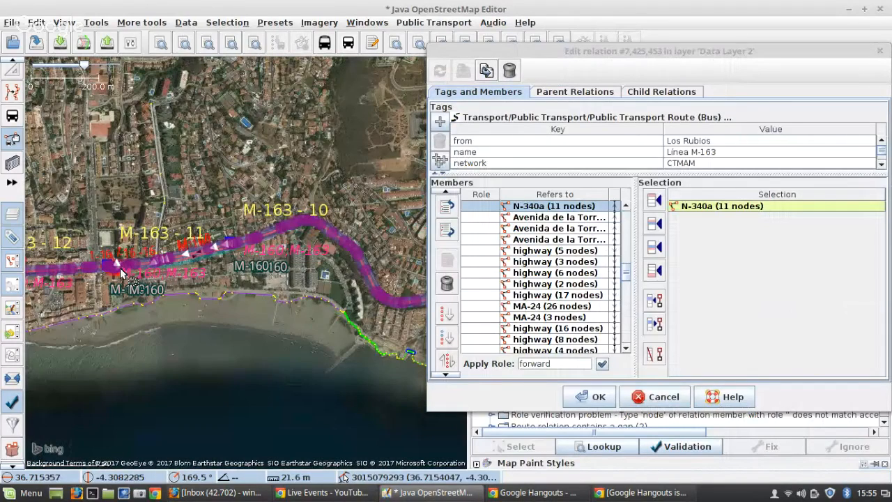
{"action": "scroll", "coordinate": [120, 268], "scroll_direction": "up", "scroll_amount": 10}
{"action": "left_click", "coordinate": [451, 288]}
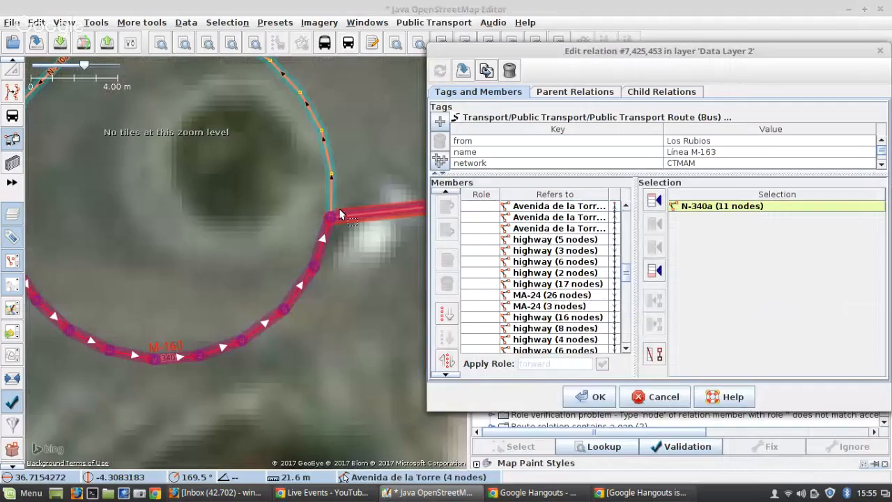
Insert the roundabout's other half, N-340a (12 nodes), among the Avenida de la Torre members and accept the relation changes
{"action": "scroll", "coordinate": [340, 214], "scroll_direction": "down", "scroll_amount": 8}
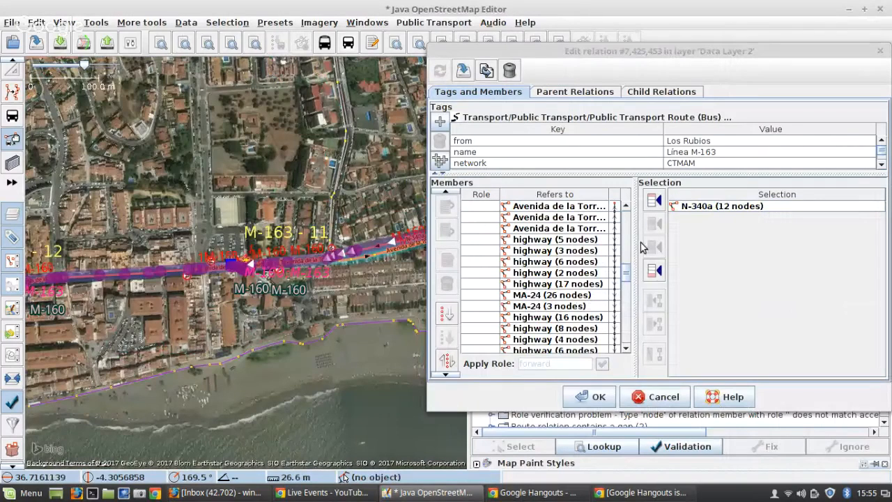
{"action": "left_click", "coordinate": [628, 275]}
{"action": "scroll", "coordinate": [626, 277], "scroll_direction": "down", "scroll_amount": 3}
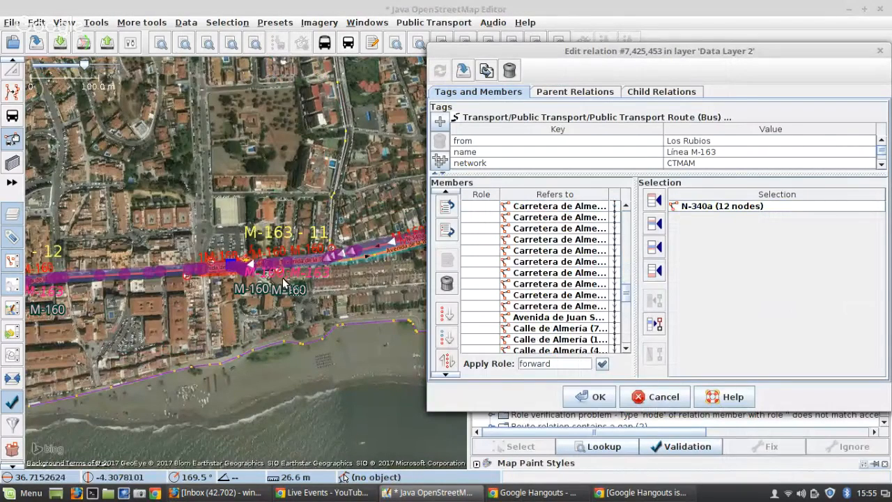
{"action": "scroll", "coordinate": [373, 270], "scroll_direction": "up", "scroll_amount": 8}
{"action": "scroll", "coordinate": [561, 293], "scroll_direction": "down", "scroll_amount": 6}
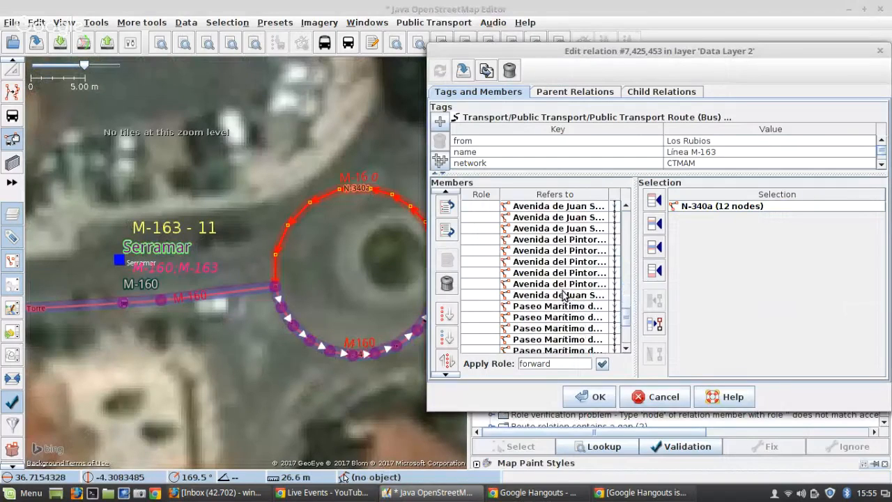
{"action": "scroll", "coordinate": [561, 301], "scroll_direction": "up", "scroll_amount": 4}
{"action": "scroll", "coordinate": [560, 300], "scroll_direction": "up", "scroll_amount": 8}
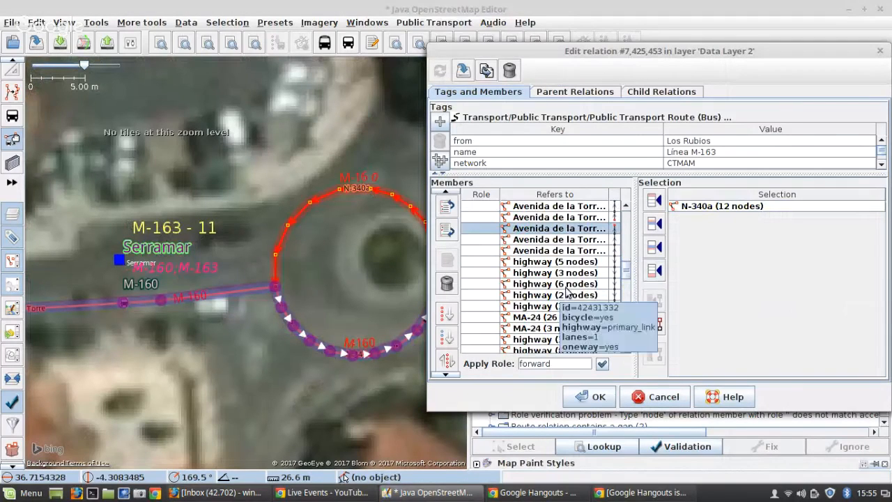
{"action": "left_click", "coordinate": [656, 227]}
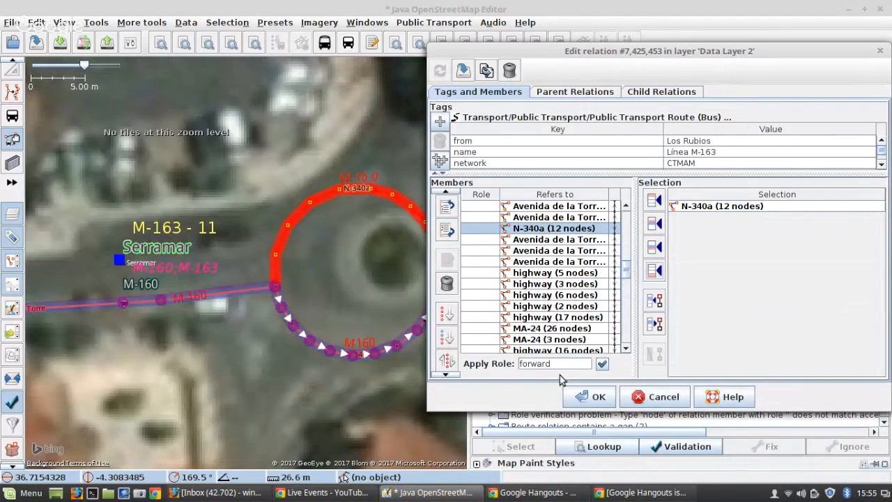
{"action": "left_click", "coordinate": [589, 398]}
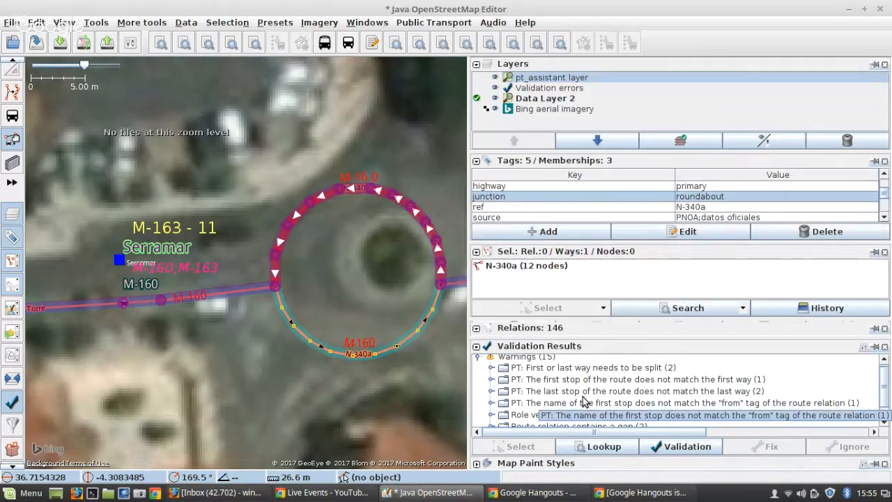
Start a data upload to review the validation warnings, and cancel it
{"action": "left_click", "coordinate": [107, 44]}
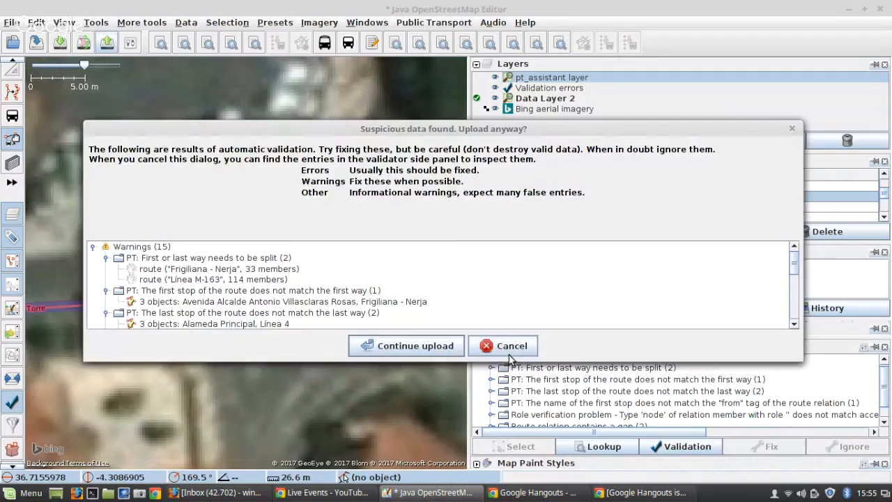
{"action": "left_click", "coordinate": [509, 346]}
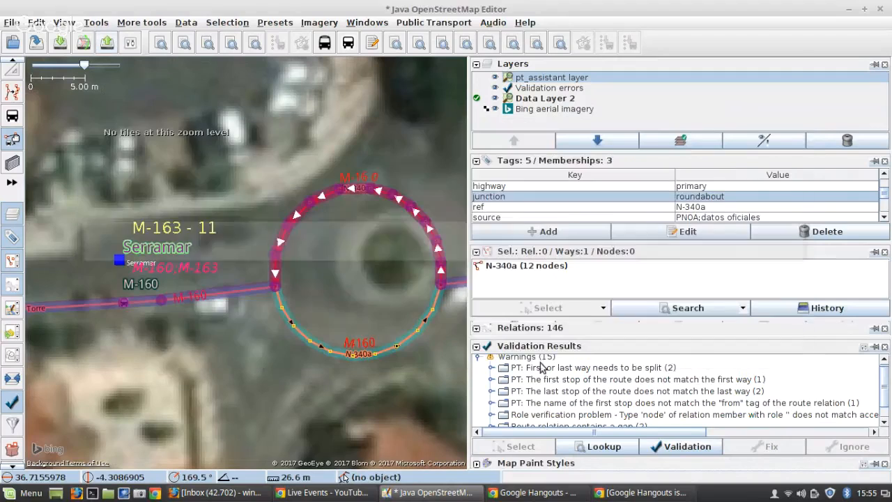
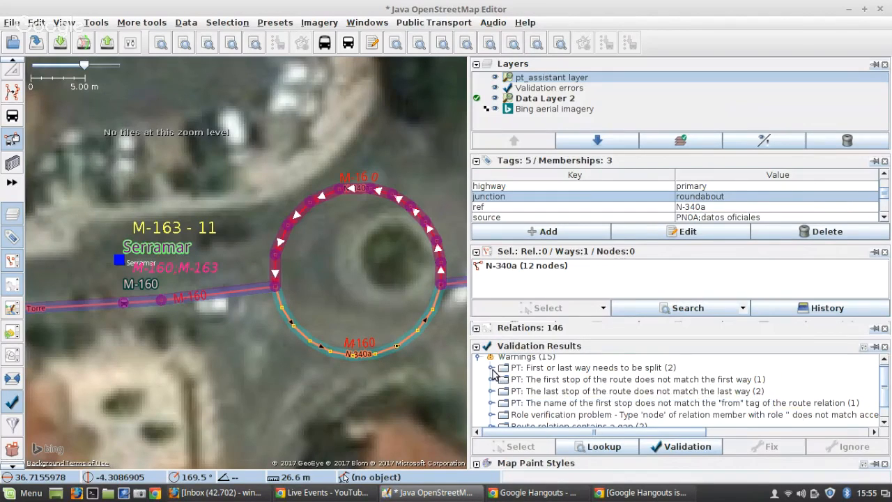
Zoom to the "First or last way needs to be split" problem on Frigiliana - Nerja, select the route and examine its stops
{"action": "left_click", "coordinate": [493, 367]}
{"action": "left_click", "coordinate": [554, 384]}
{"action": "right_click", "coordinate": [555, 383]}
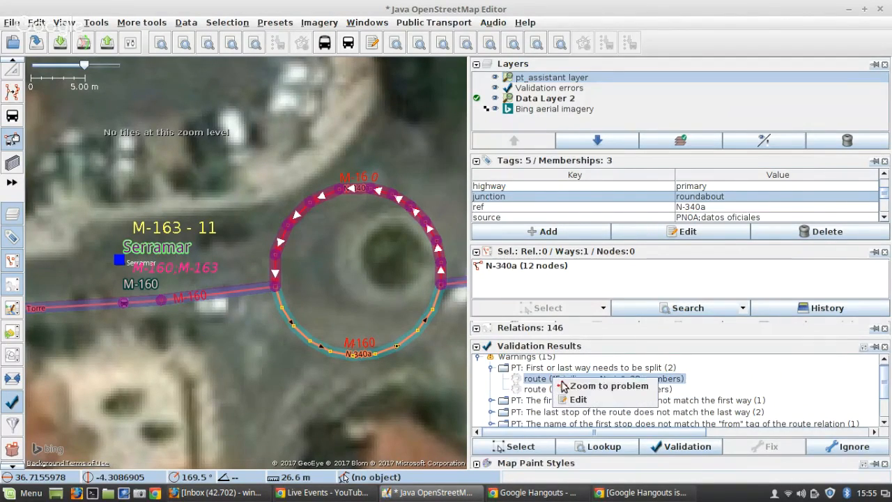
{"action": "left_click", "coordinate": [579, 387]}
{"action": "scroll", "coordinate": [210, 258], "scroll_direction": "down", "scroll_amount": 2}
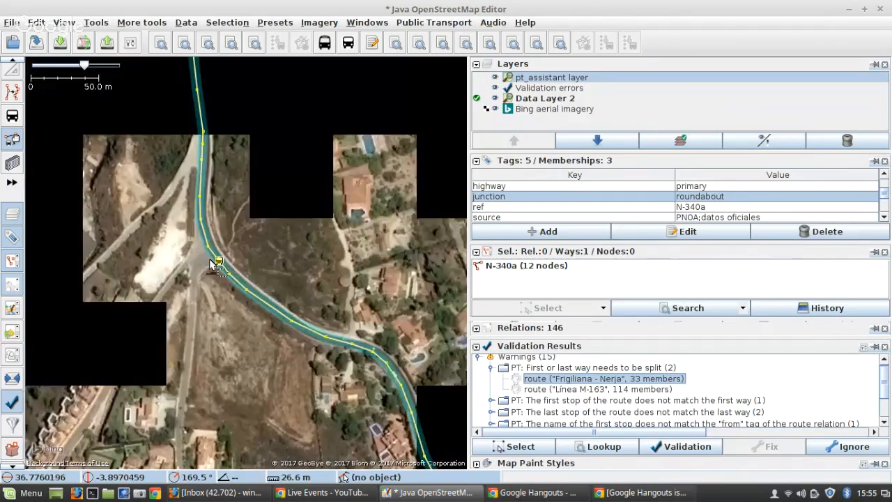
{"action": "scroll", "coordinate": [215, 258], "scroll_direction": "up", "scroll_amount": 2}
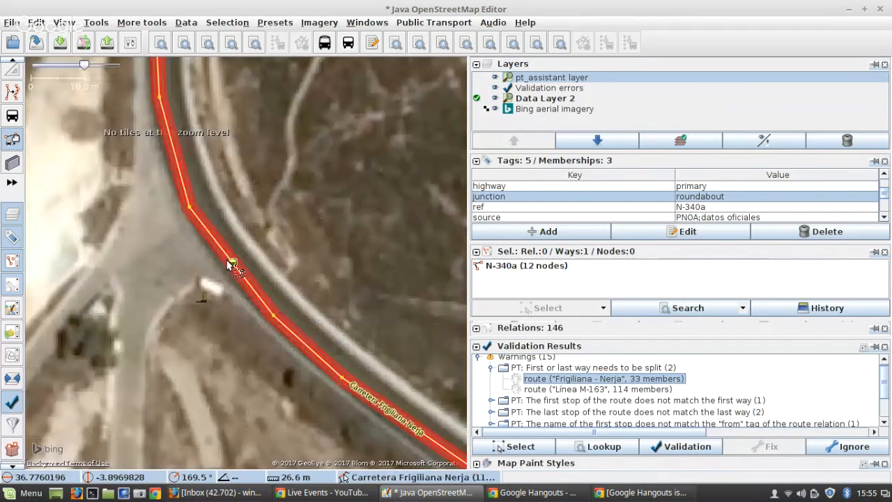
{"action": "left_click", "coordinate": [519, 447]}
{"action": "scroll", "coordinate": [190, 291], "scroll_direction": "down", "scroll_amount": 2}
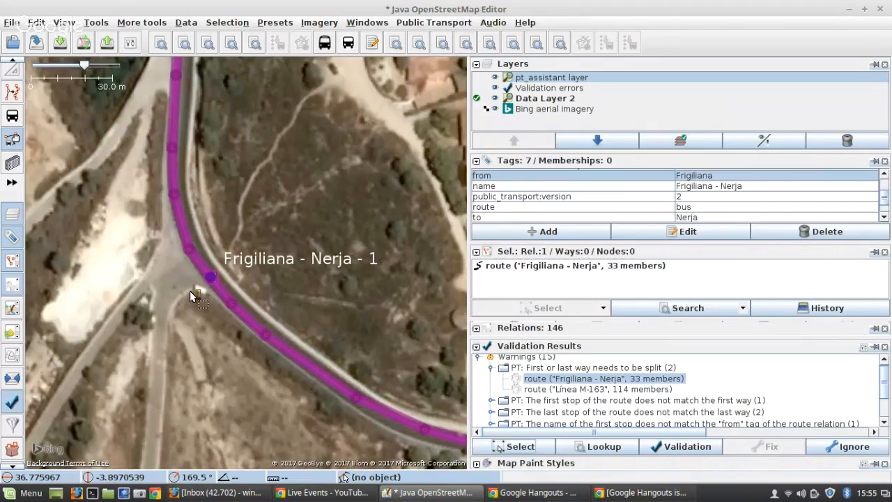
{"action": "scroll", "coordinate": [198, 309], "scroll_direction": "down", "scroll_amount": 6}
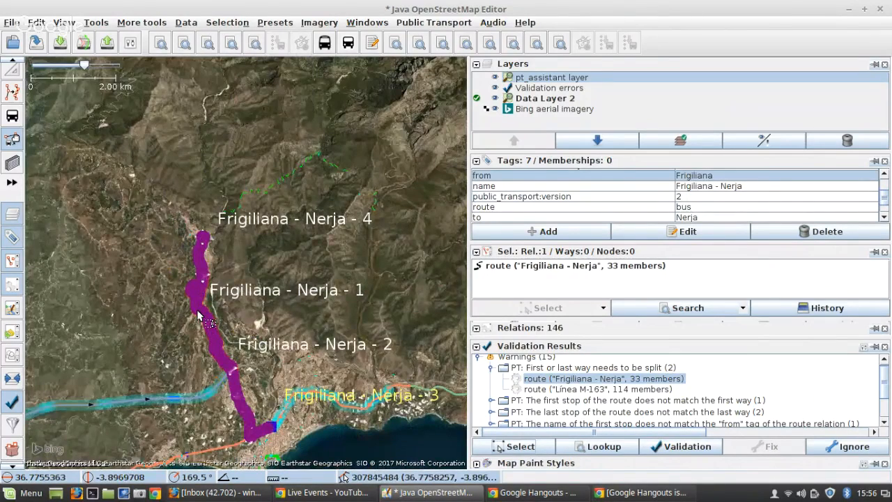
{"action": "scroll", "coordinate": [198, 315], "scroll_direction": "up", "scroll_amount": 1}
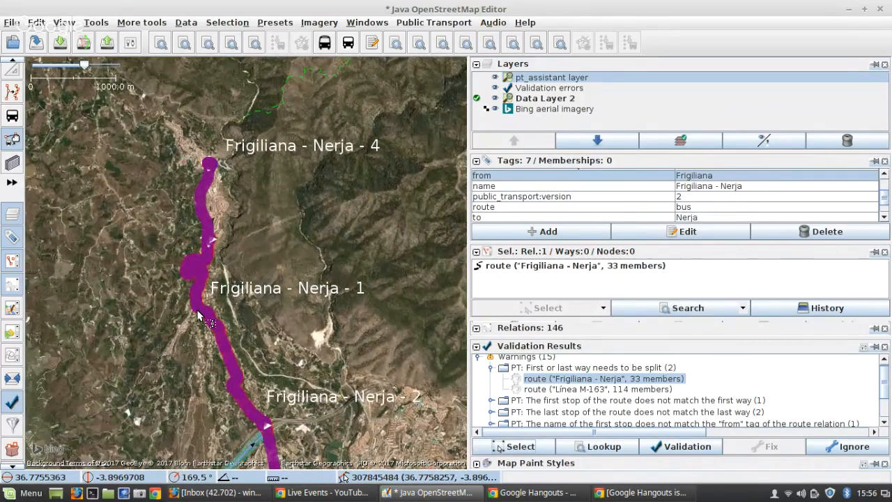
{"action": "scroll", "coordinate": [197, 317], "scroll_direction": "up", "scroll_amount": 7}
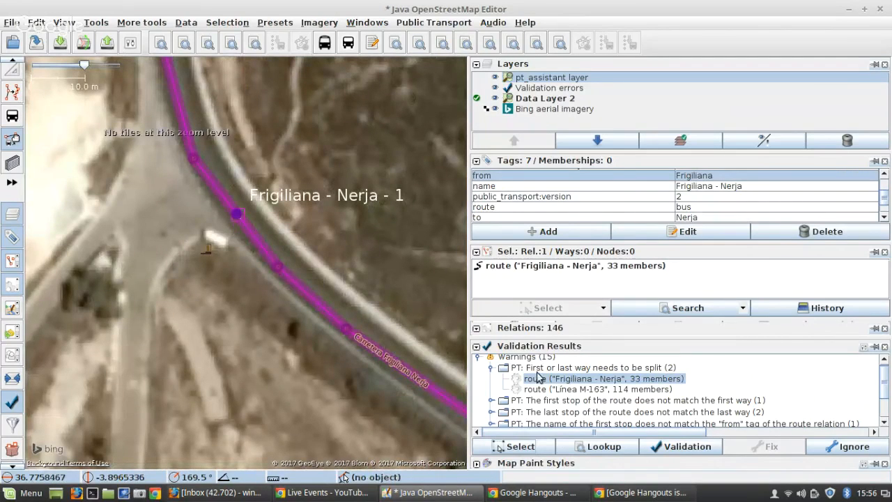
Open the Frigiliana - Nerja relation for editing and add the platform beside the Calle San Sebastián stop as its first member
{"action": "right_click", "coordinate": [589, 380]}
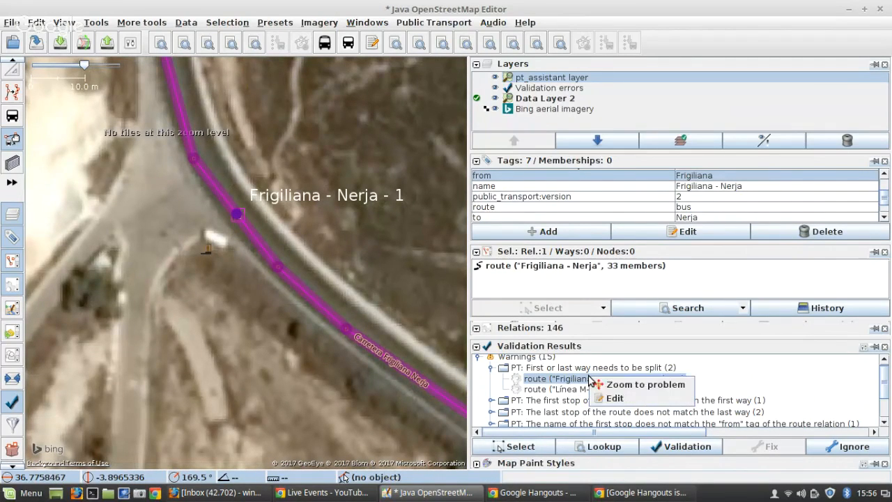
{"action": "left_click", "coordinate": [614, 400]}
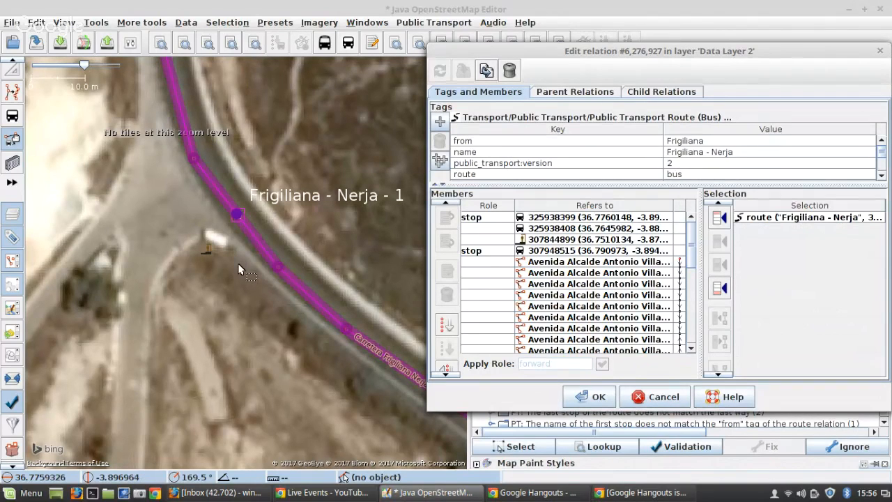
{"action": "scroll", "coordinate": [216, 263], "scroll_direction": "down", "scroll_amount": 5}
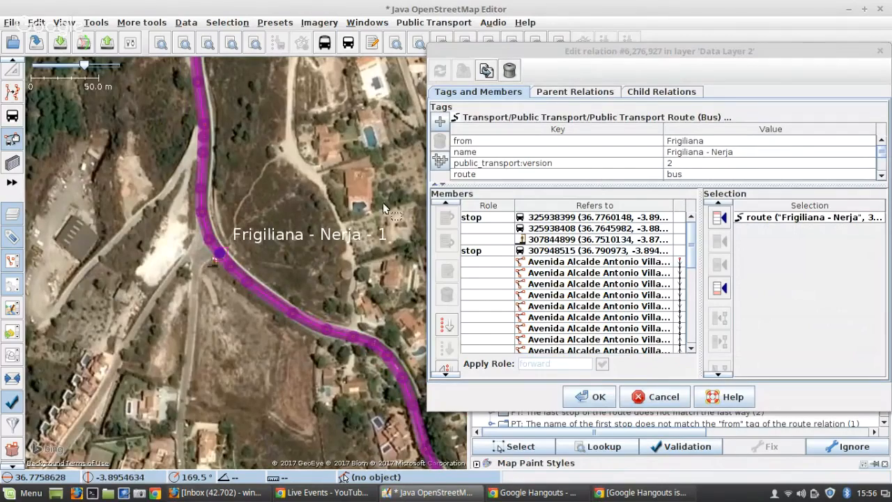
{"action": "scroll", "coordinate": [384, 208], "scroll_direction": "down", "scroll_amount": 9}
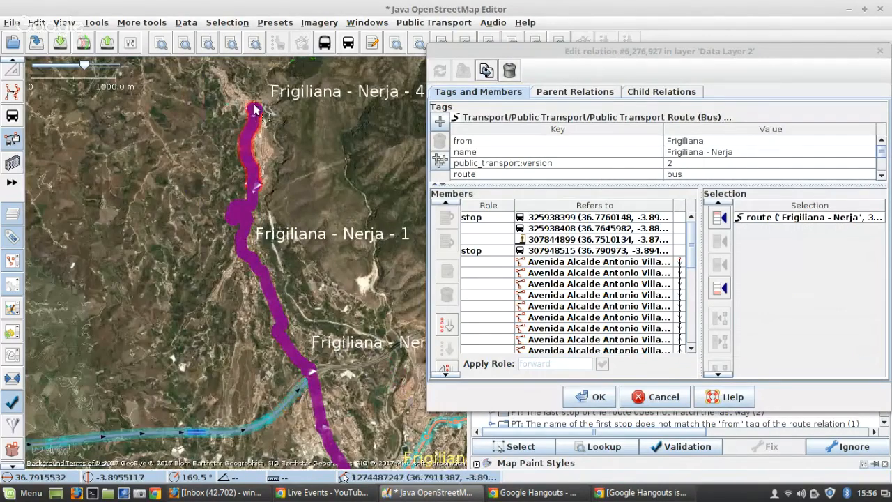
{"action": "scroll", "coordinate": [255, 109], "scroll_direction": "up", "scroll_amount": 9}
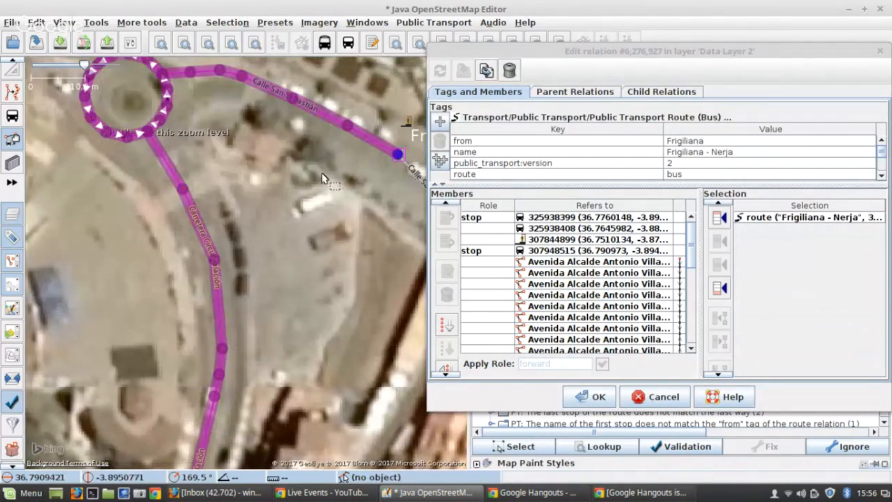
{"action": "left_click_drag", "start_coordinate": [322, 174], "coordinate": [148, 236]}
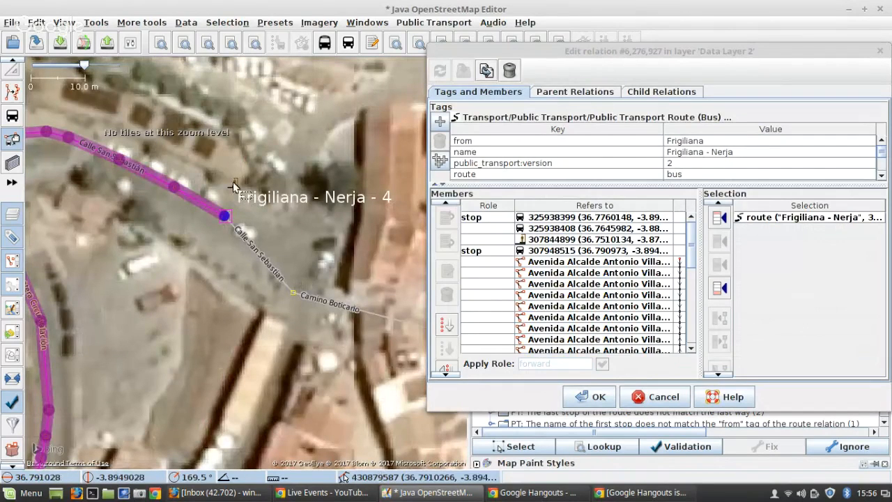
{"action": "left_click", "coordinate": [234, 187]}
{"action": "left_click", "coordinate": [233, 183]}
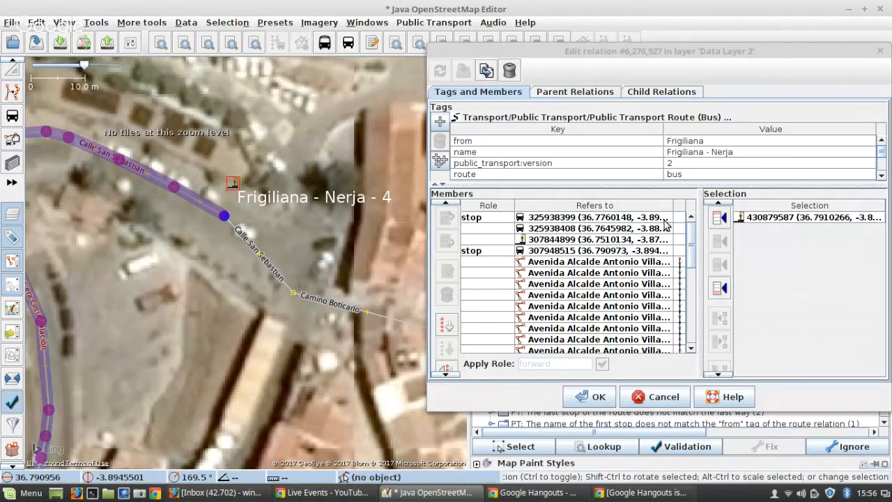
{"action": "left_click", "coordinate": [720, 218]}
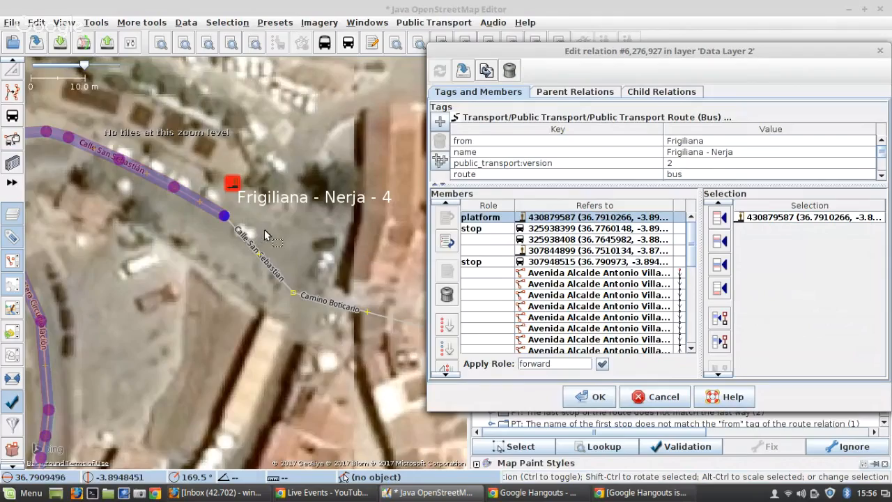
Insert the platform beside stop 1 on Carretera Frigiliana Nerja after the first platform member
{"action": "scroll", "coordinate": [296, 240], "scroll_direction": "down", "scroll_amount": 5}
{"action": "scroll", "coordinate": [301, 245], "scroll_direction": "down", "scroll_amount": 4}
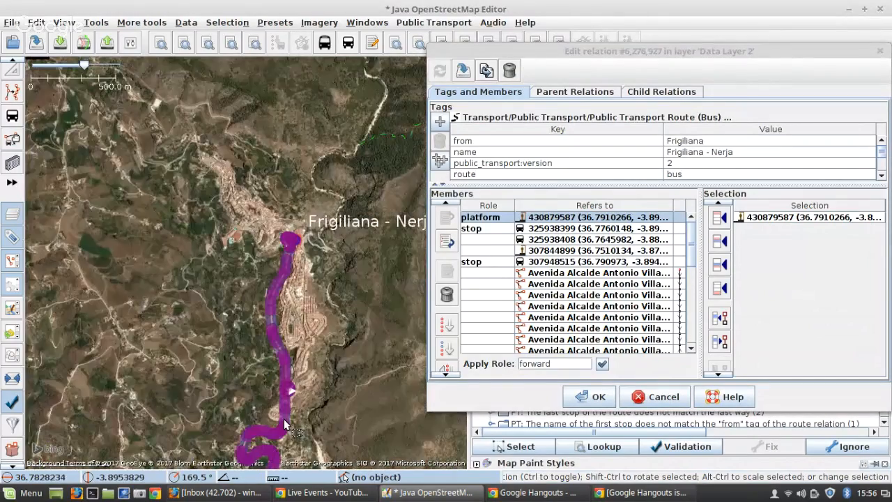
{"action": "scroll", "coordinate": [277, 440], "scroll_direction": "up", "scroll_amount": 4}
{"action": "scroll", "coordinate": [277, 439], "scroll_direction": "down", "scroll_amount": 3}
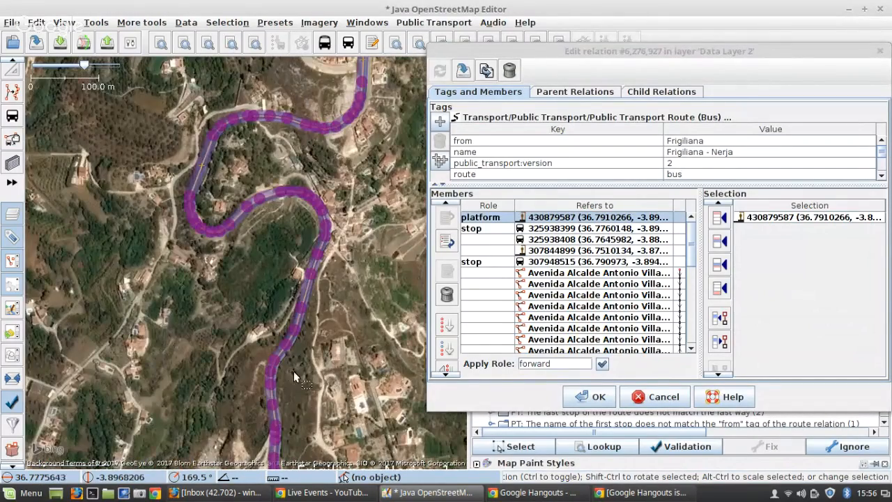
{"action": "scroll", "coordinate": [286, 92], "scroll_direction": "up", "scroll_amount": 3}
{"action": "scroll", "coordinate": [286, 92], "scroll_direction": "up", "scroll_amount": 5}
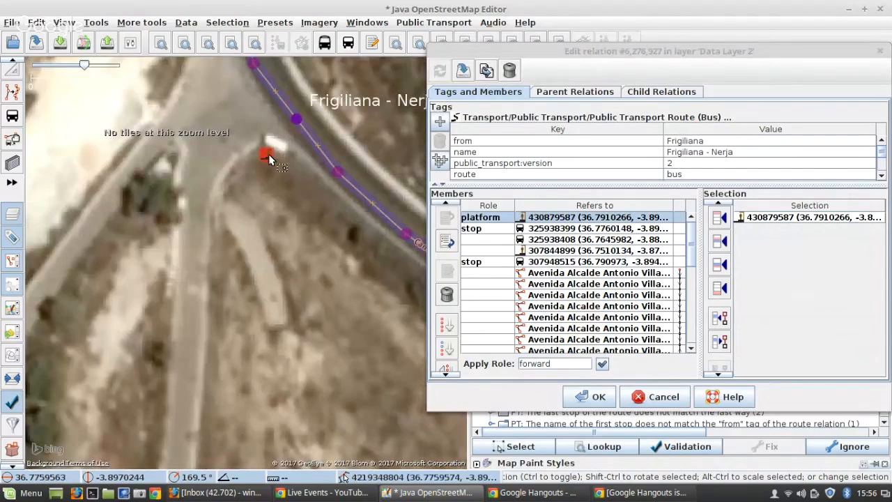
{"action": "left_click", "coordinate": [267, 154]}
{"action": "left_click", "coordinate": [721, 265]}
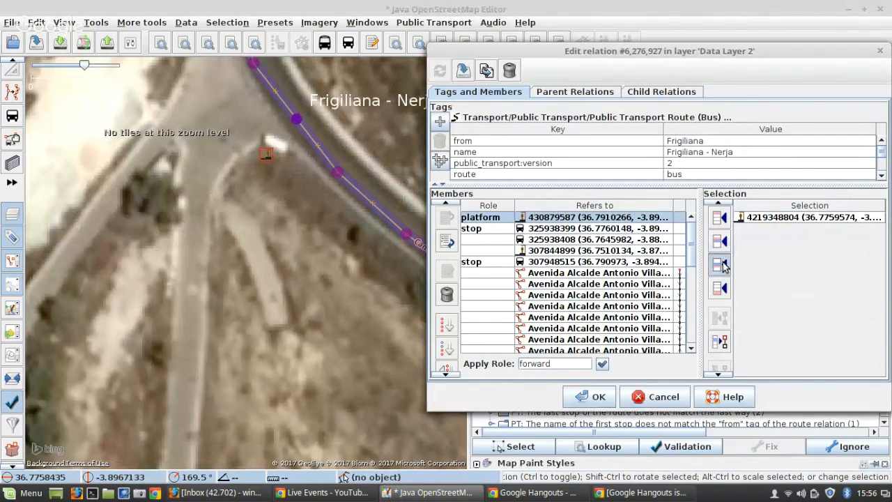
Insert the platform beside stop 2 of Frigiliana - Nerja after the second platform member
{"action": "scroll", "coordinate": [178, 193], "scroll_direction": "down", "scroll_amount": 3}
{"action": "scroll", "coordinate": [178, 193], "scroll_direction": "down", "scroll_amount": 4}
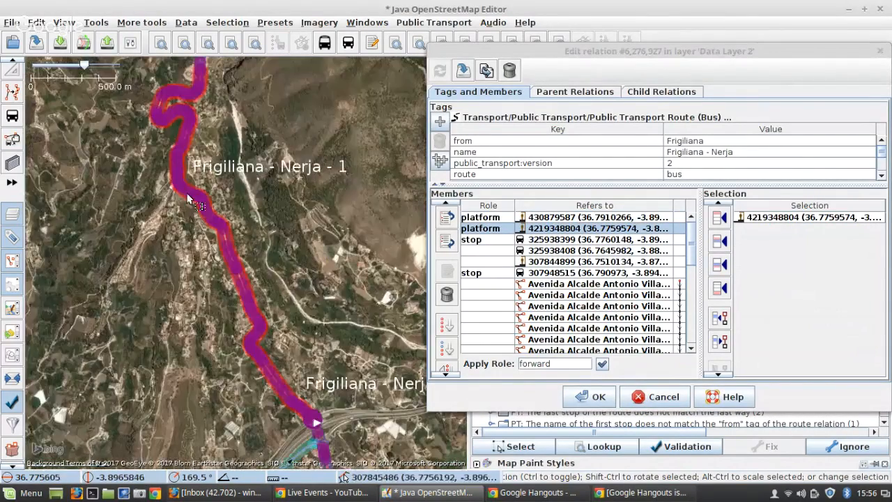
{"action": "scroll", "coordinate": [262, 370], "scroll_direction": "up", "scroll_amount": 7}
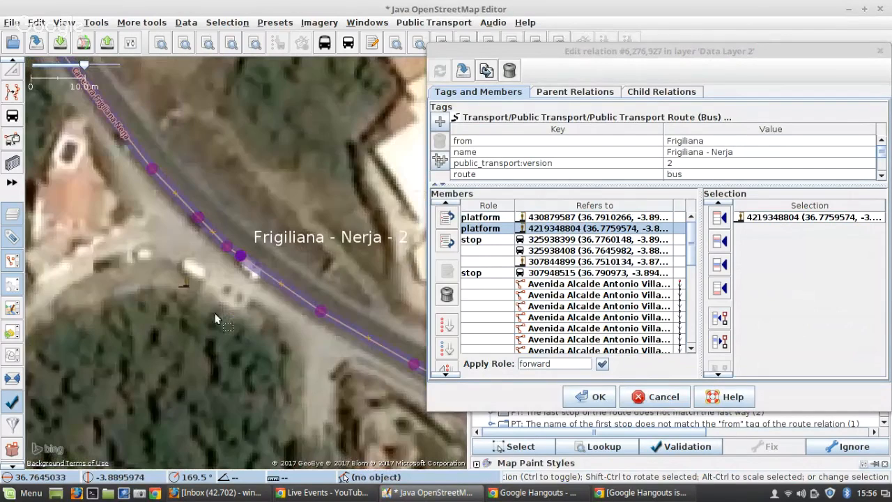
{"action": "left_click", "coordinate": [189, 285]}
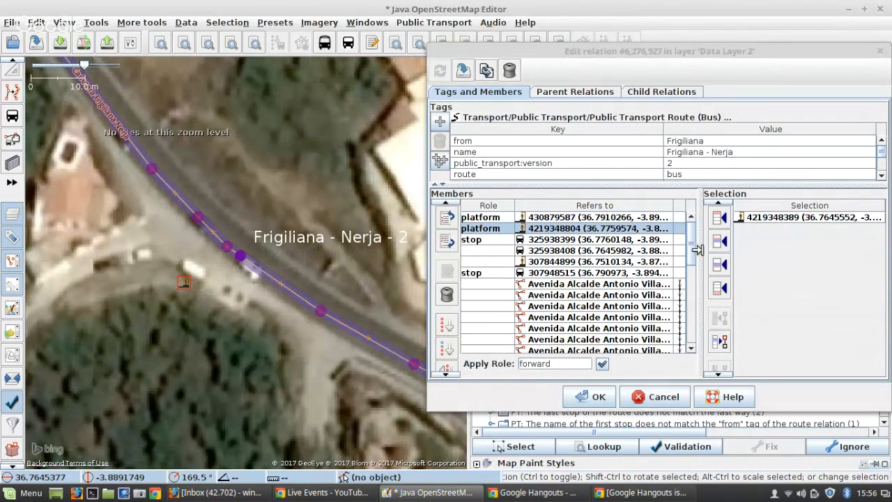
{"action": "left_click", "coordinate": [722, 264]}
Insert the platform beside stop 3 on Avenida Pescia after the third platform member
{"action": "scroll", "coordinate": [198, 220], "scroll_direction": "down", "scroll_amount": 5}
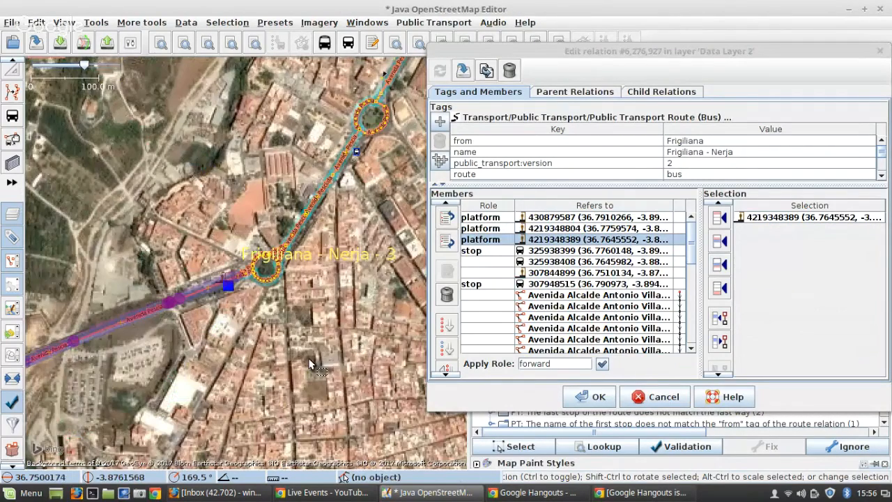
{"action": "scroll", "coordinate": [183, 359], "scroll_direction": "up", "scroll_amount": 5}
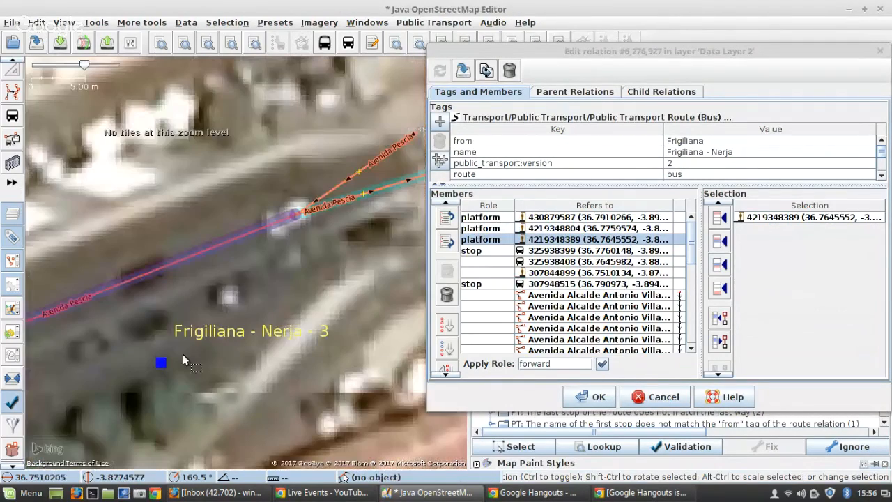
{"action": "left_click", "coordinate": [170, 358]}
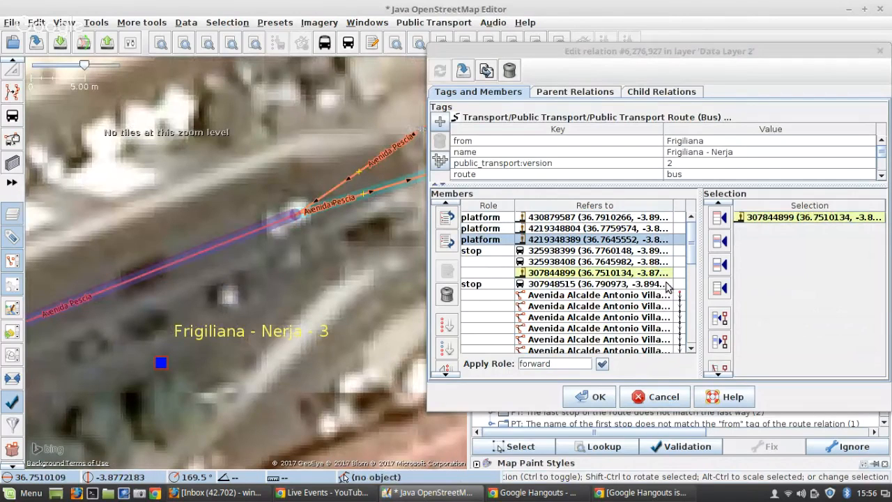
{"action": "left_click", "coordinate": [720, 264]}
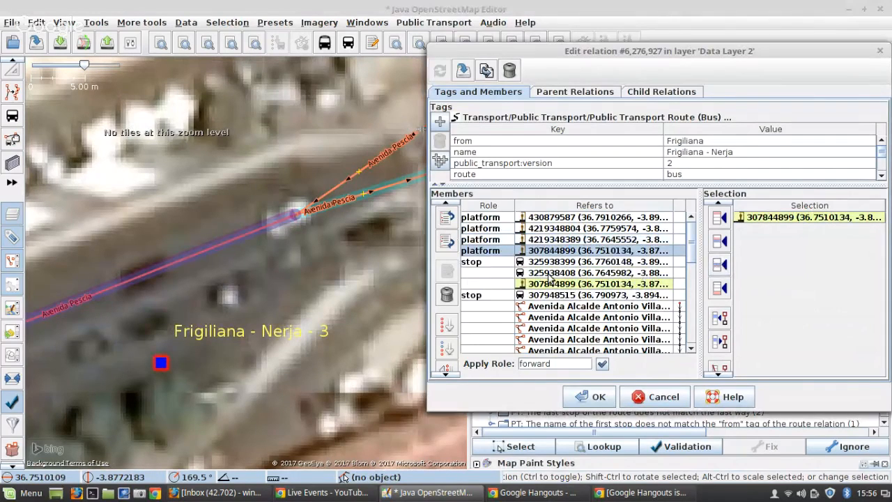
Remove the stop members and the old roleless platform entry below the four ordered platforms, and apply the changes to the relation
{"action": "left_click", "coordinate": [556, 264]}
{"action": "left_click", "coordinate": [545, 295], "text": "shift"}
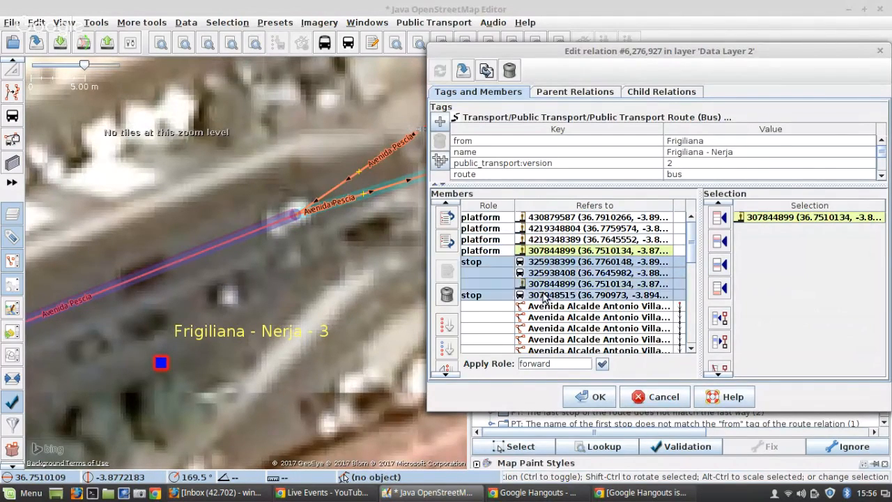
{"action": "left_click", "coordinate": [447, 293]}
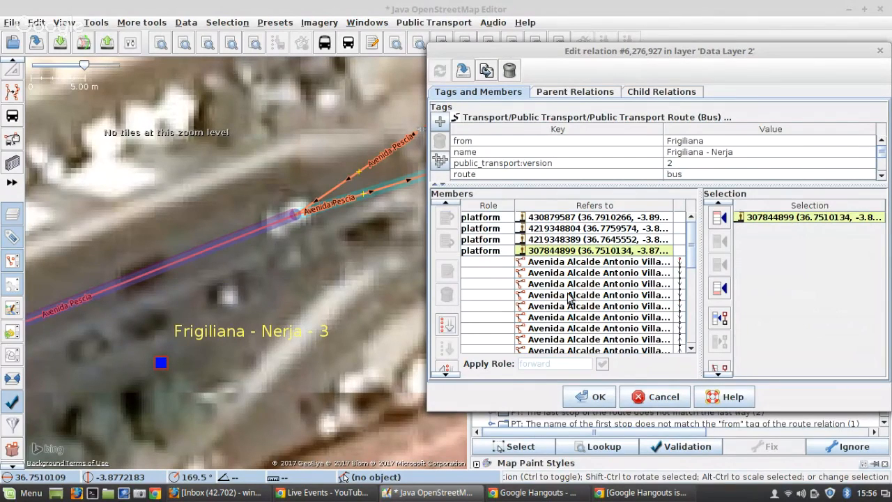
{"action": "scroll", "coordinate": [223, 322], "scroll_direction": "down", "scroll_amount": 5}
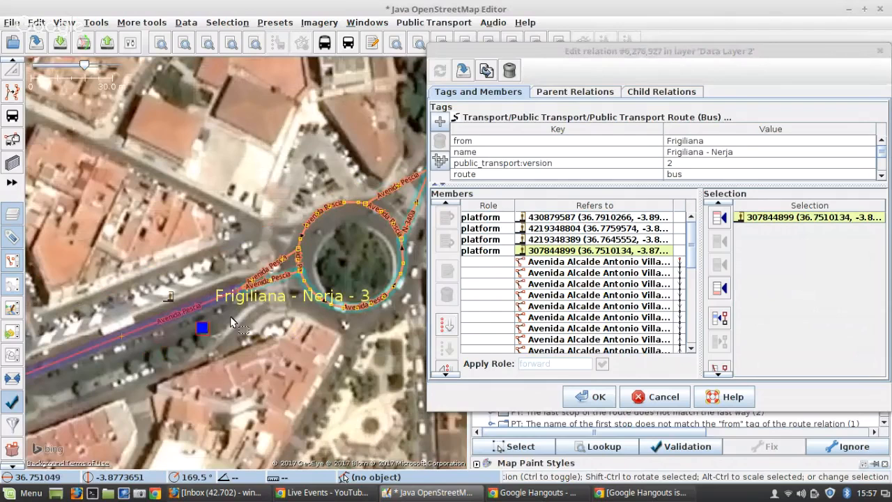
{"action": "scroll", "coordinate": [232, 323], "scroll_direction": "up", "scroll_amount": 3}
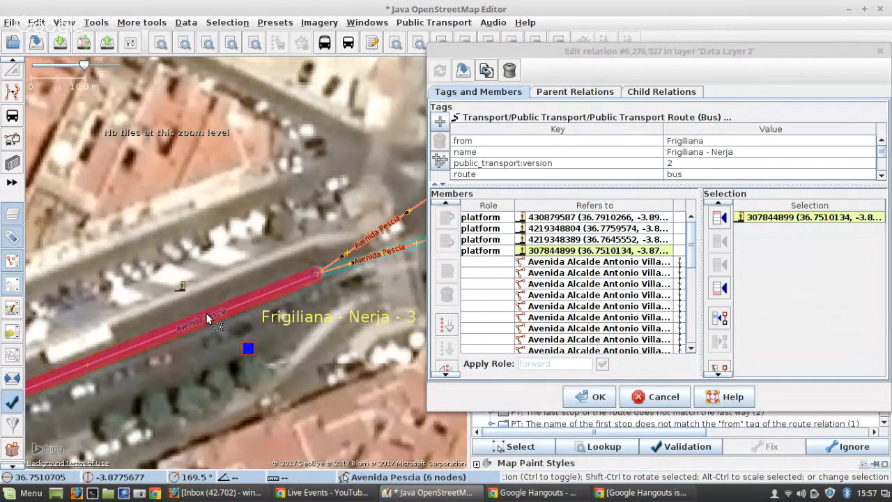
{"action": "scroll", "coordinate": [208, 319], "scroll_direction": "up", "scroll_amount": 2}
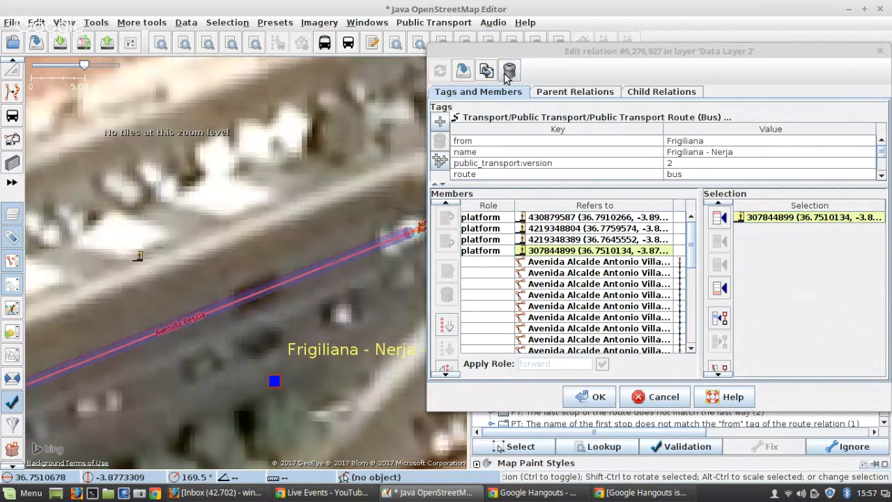
{"action": "left_click", "coordinate": [464, 72]}
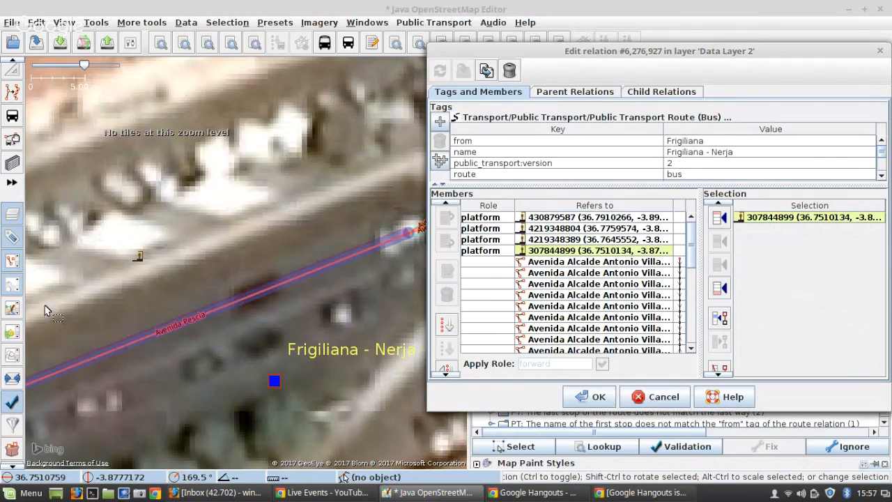
Try to add a stop position on Avenida Pescia beside the last platform, and find its way among the route members
{"action": "left_click", "coordinate": [12, 117]}
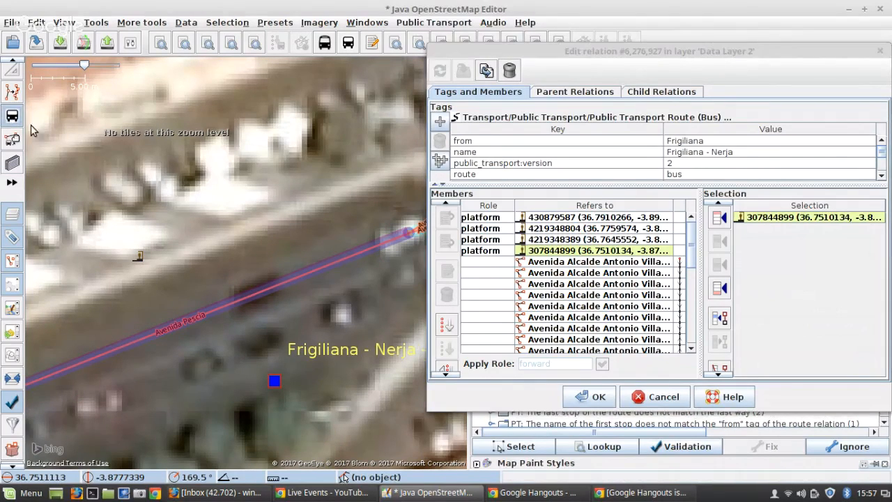
{"action": "left_click", "coordinate": [244, 300]}
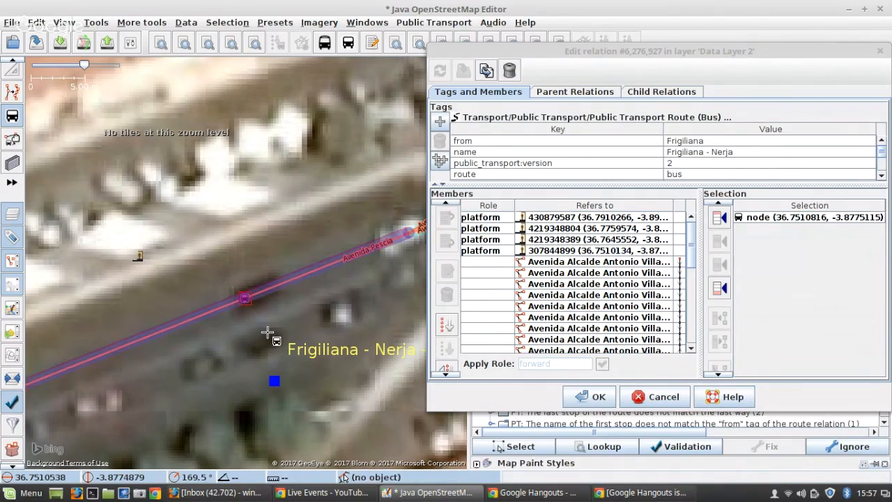
{"action": "key", "text": "s"}
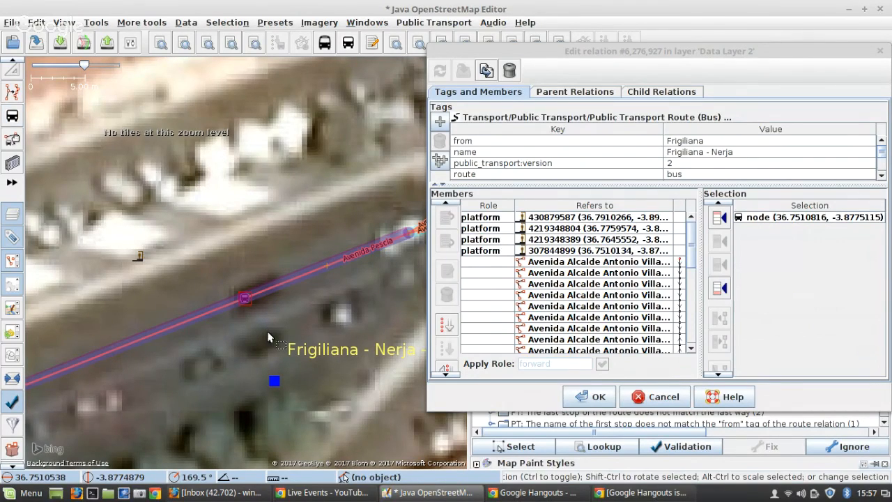
{"action": "left_click", "coordinate": [264, 293]}
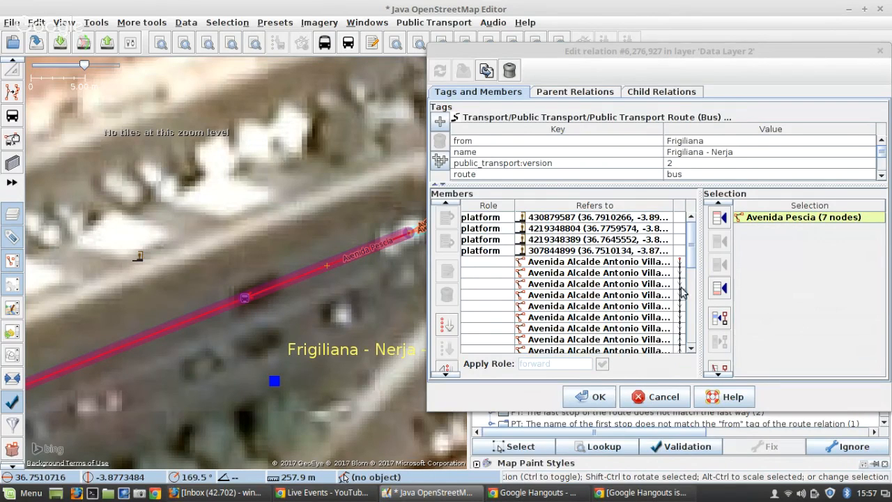
{"action": "scroll", "coordinate": [682, 293], "scroll_direction": "down", "scroll_amount": 8}
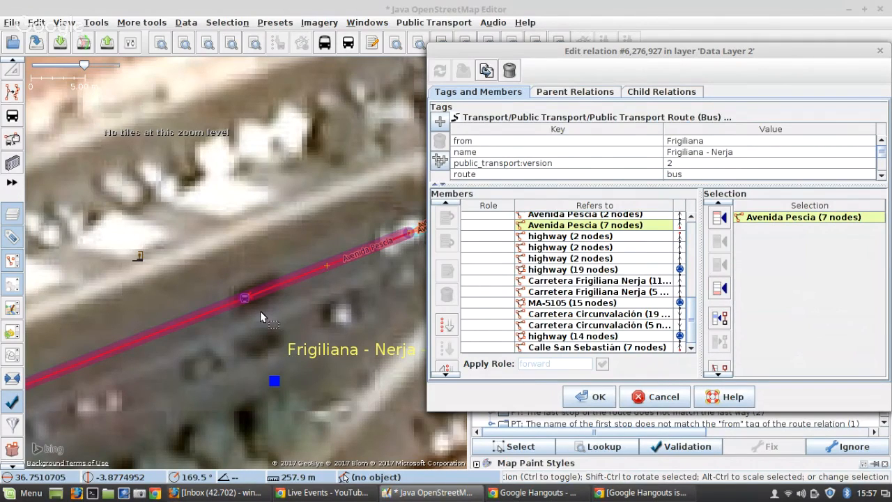
Undo the stop position added on Avenida Pescia and return to the relation's members
{"action": "left_click", "coordinate": [232, 9]}
{"action": "key", "text": "Delete"}
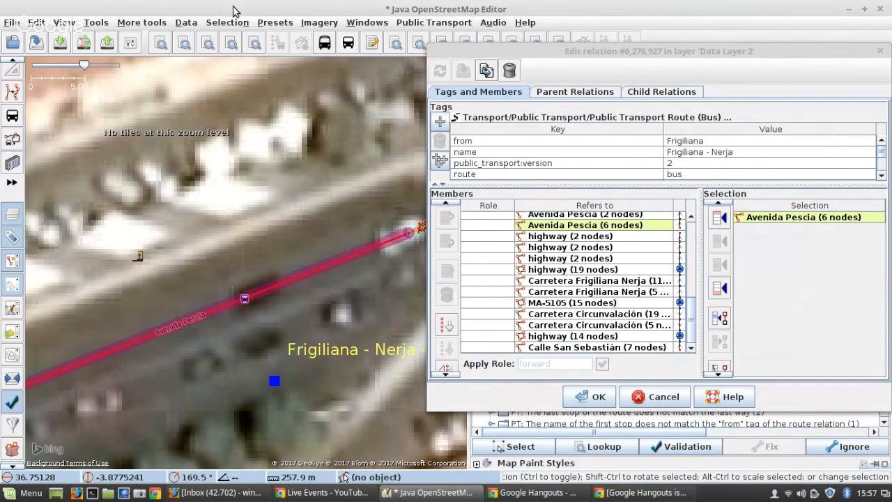
{"action": "left_click", "coordinate": [612, 295]}
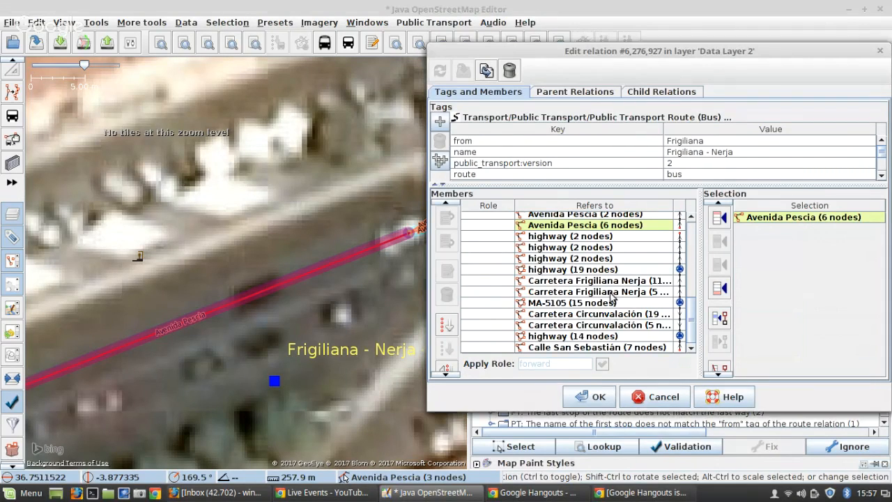
Zoom to the first way member, on Avenida Alcalde Antonio Villas, and download the OpenStreetMap data around the adjoining roundabout
{"action": "scroll", "coordinate": [610, 295], "scroll_direction": "up", "scroll_amount": 5}
{"action": "left_click", "coordinate": [551, 251]}
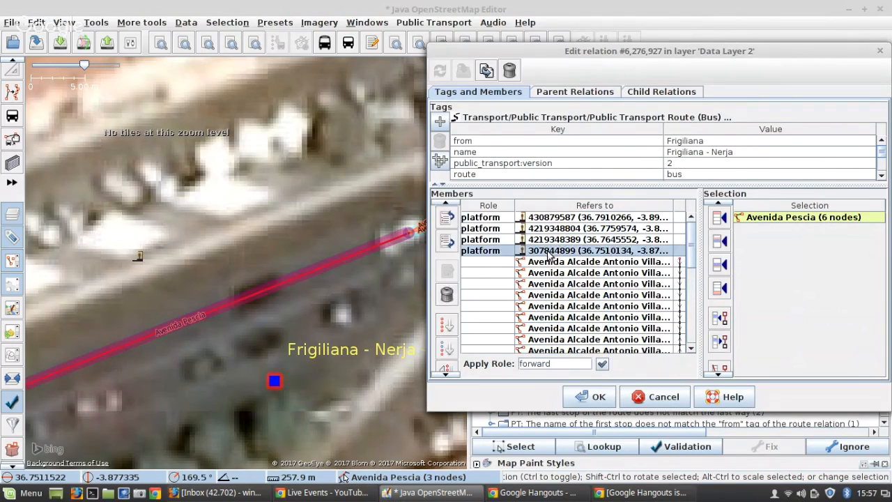
{"action": "right_click", "coordinate": [551, 265]}
{"action": "left_click", "coordinate": [566, 272]}
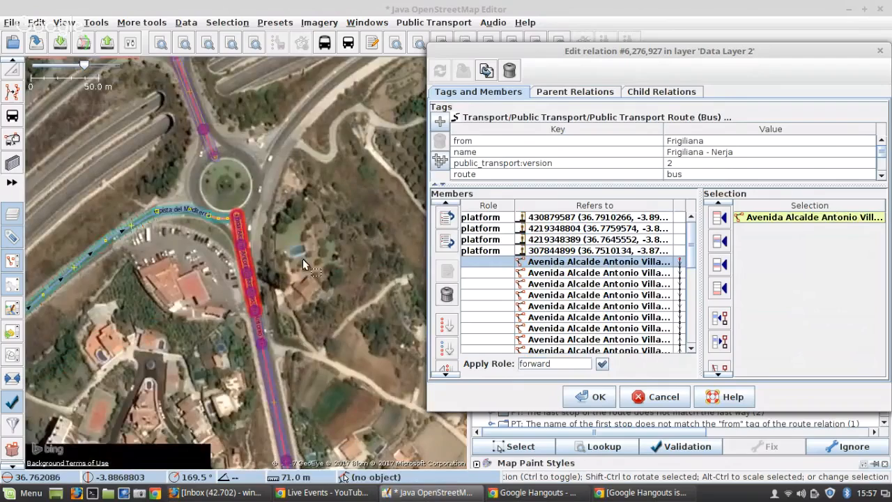
{"action": "left_click", "coordinate": [261, 253]}
{"action": "scroll", "coordinate": [262, 253], "scroll_direction": "up", "scroll_amount": 7}
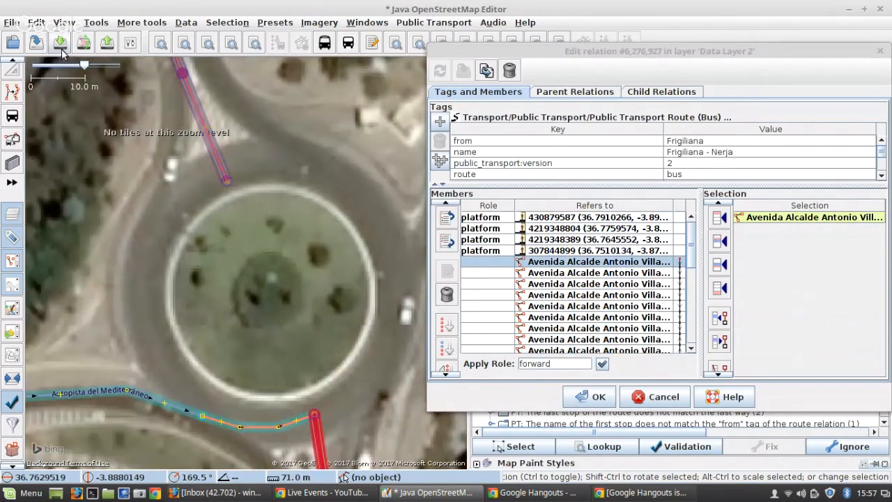
{"action": "left_click", "coordinate": [61, 46]}
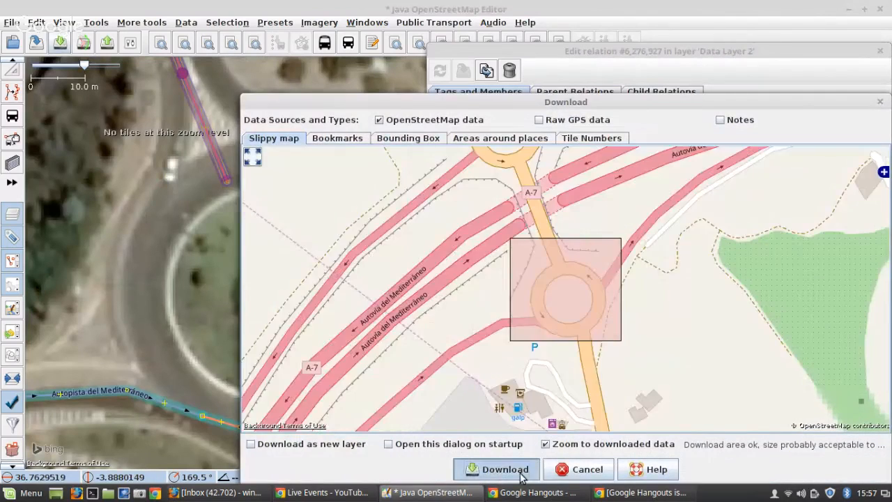
{"action": "left_click", "coordinate": [499, 469]}
{"action": "scroll", "coordinate": [262, 328], "scroll_direction": "up", "scroll_amount": 3}
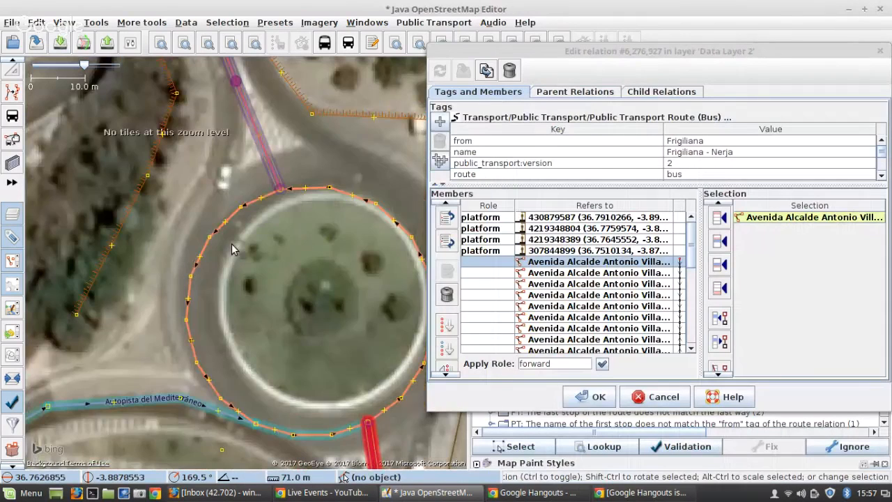
Insert the two roundabout segments with 8 and 4 nodes before the first way member, and sort the way members from there down
{"action": "left_click", "coordinate": [268, 198]}
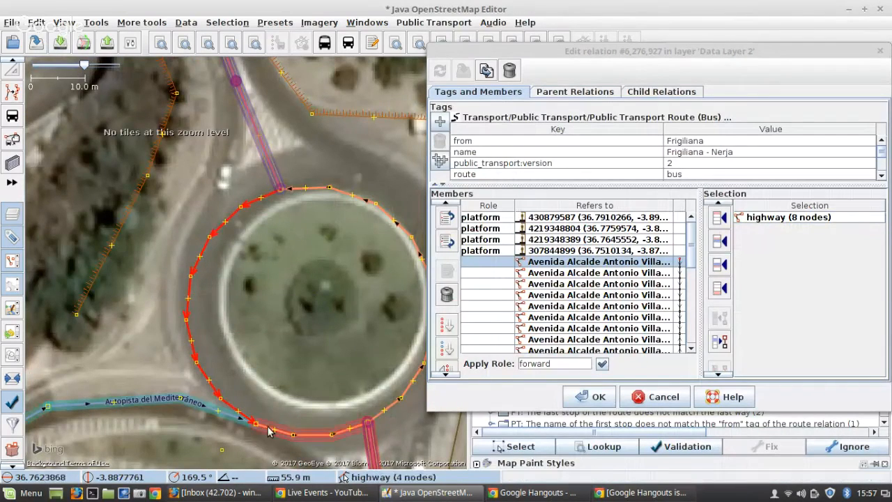
{"action": "left_click", "coordinate": [310, 434], "text": "shift"}
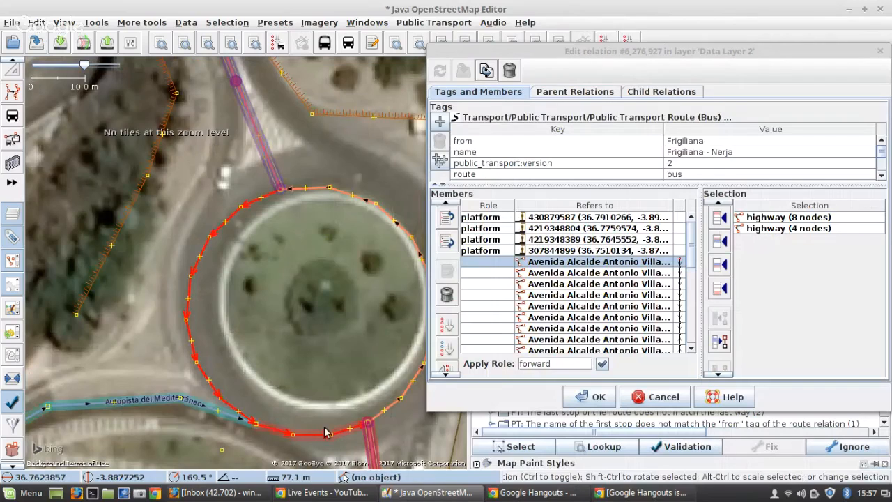
{"action": "left_click", "coordinate": [720, 241]}
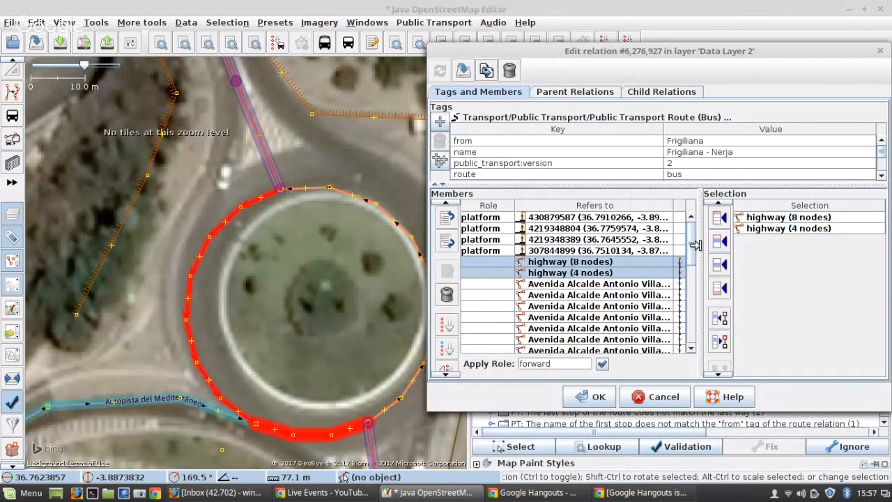
{"action": "left_click", "coordinate": [447, 348]}
Zoom to the first way member on Avenida Pescia, and reverse the order of all way members through Calle San Sebastián
{"action": "left_click", "coordinate": [559, 264]}
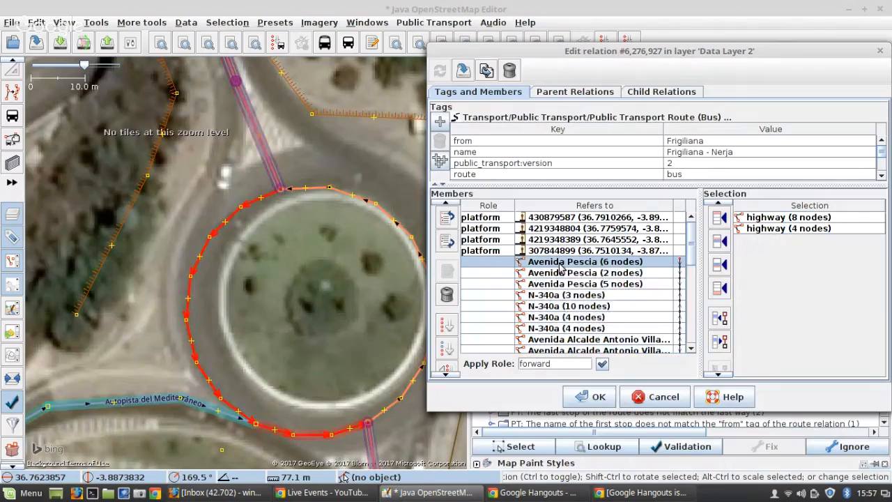
{"action": "right_click", "coordinate": [561, 266]}
{"action": "left_click", "coordinate": [567, 279]}
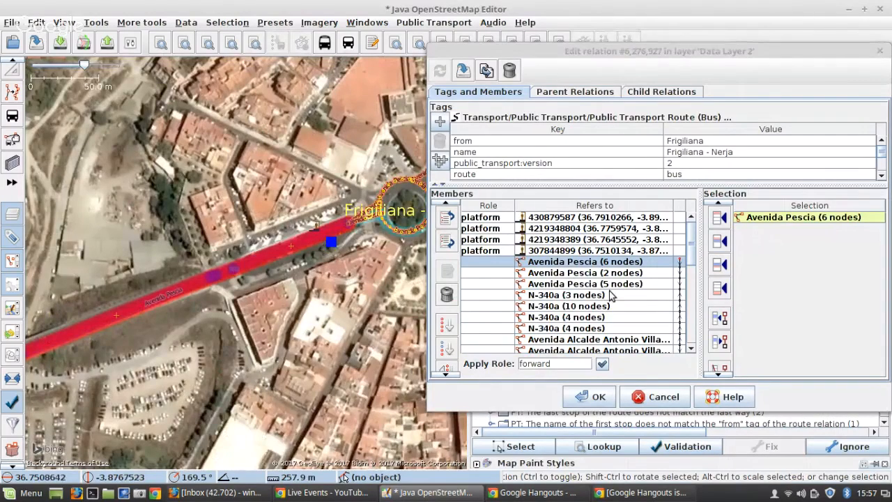
{"action": "scroll", "coordinate": [625, 304], "scroll_direction": "down", "scroll_amount": 5}
{"action": "key", "text": "ctrl+a"}
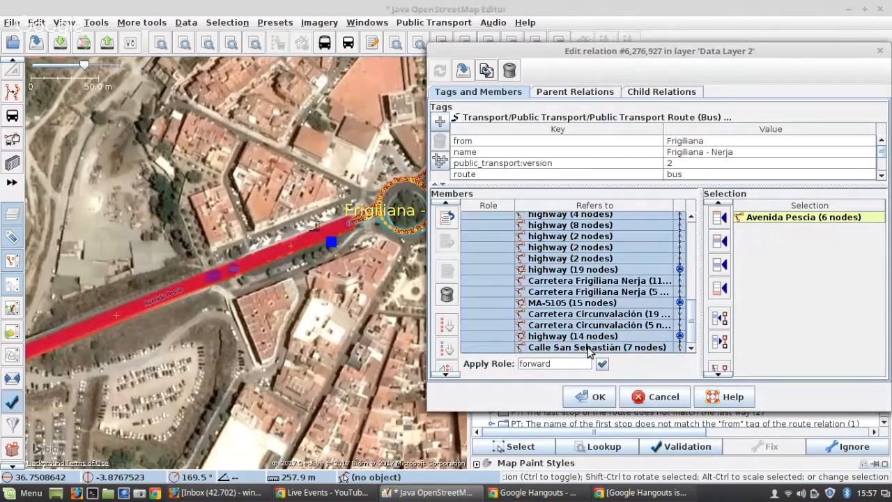
{"action": "left_click", "coordinate": [449, 353]}
{"action": "scroll", "coordinate": [596, 300], "scroll_direction": "up", "scroll_amount": 2}
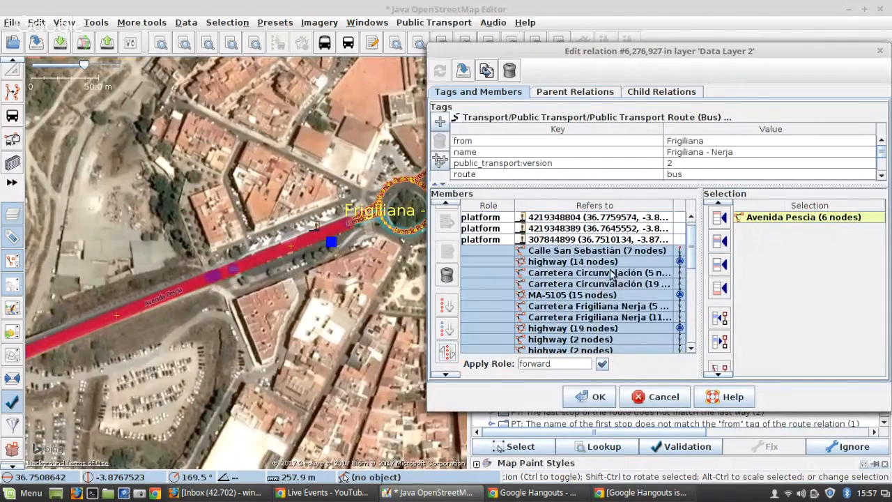
Split the closed 14-node roundabout where Calle San Sebastián joins it, making it round, and refresh the bus route relation's member list
{"action": "left_click", "coordinate": [588, 252]}
{"action": "right_click", "coordinate": [589, 255]}
{"action": "left_click", "coordinate": [607, 259]}
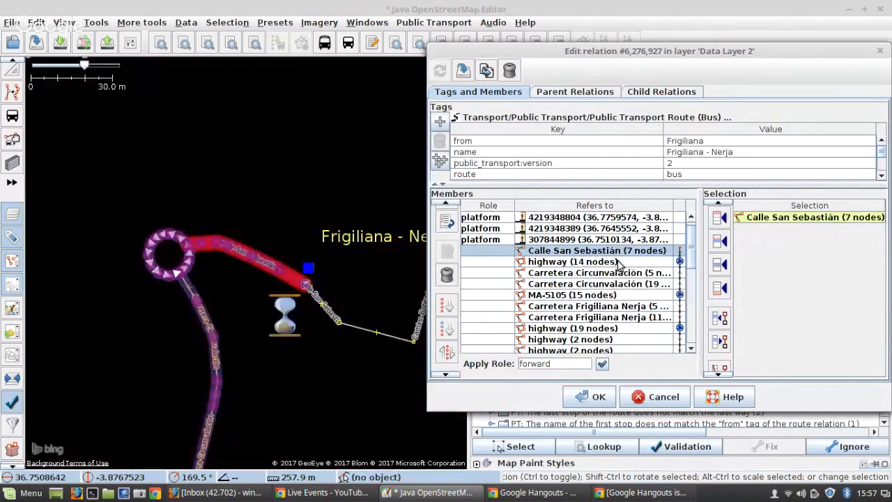
{"action": "scroll", "coordinate": [350, 294], "scroll_direction": "down", "scroll_amount": 3}
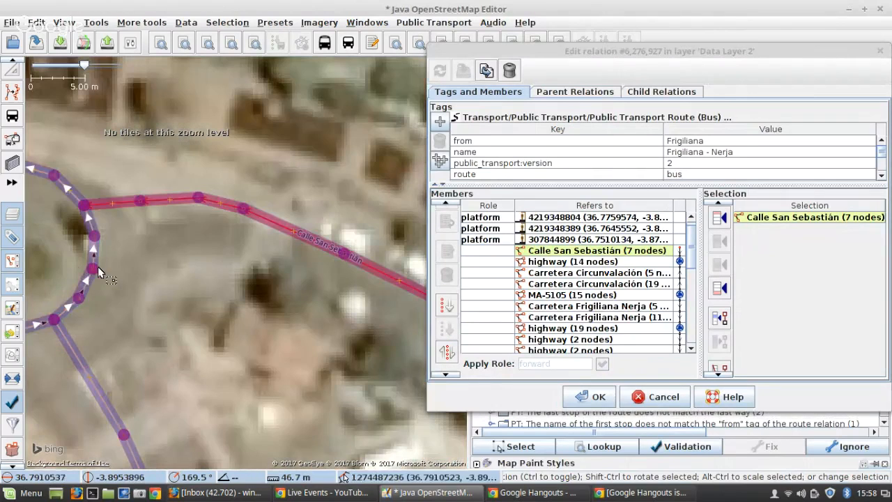
{"action": "scroll", "coordinate": [98, 267], "scroll_direction": "up", "scroll_amount": 2}
{"action": "left_click", "coordinate": [93, 260]}
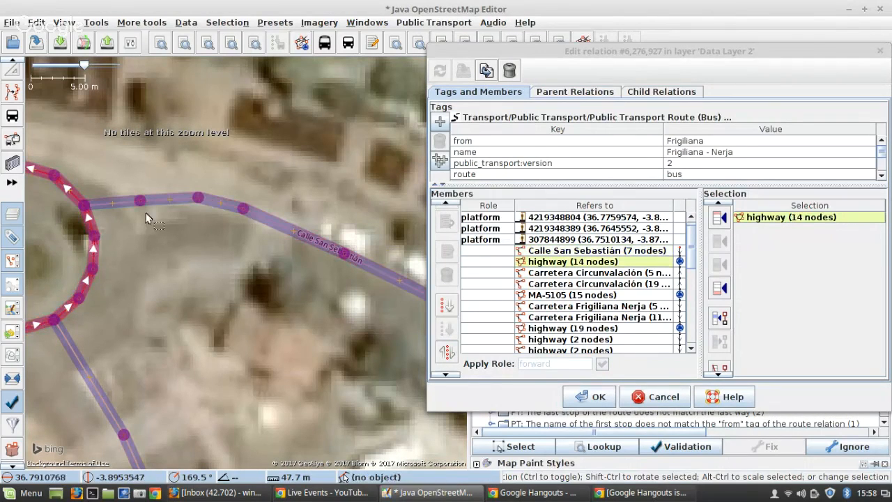
{"action": "left_click", "coordinate": [301, 43]}
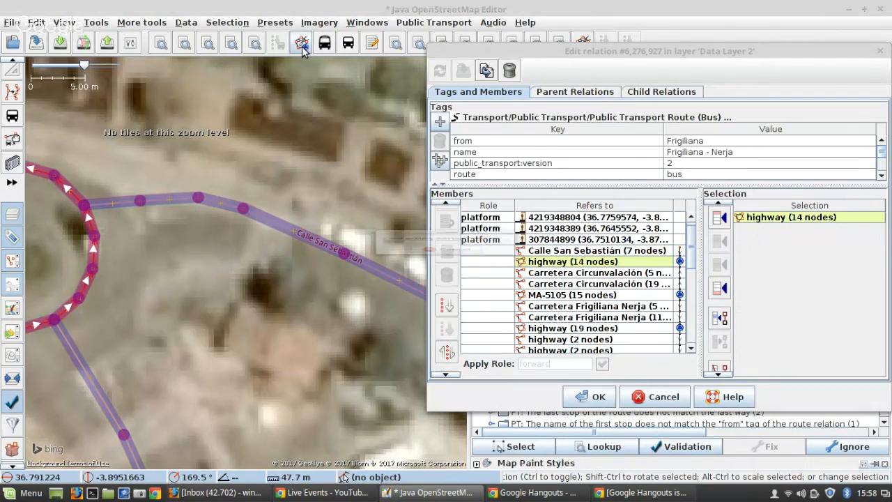
{"action": "left_click", "coordinate": [408, 260]}
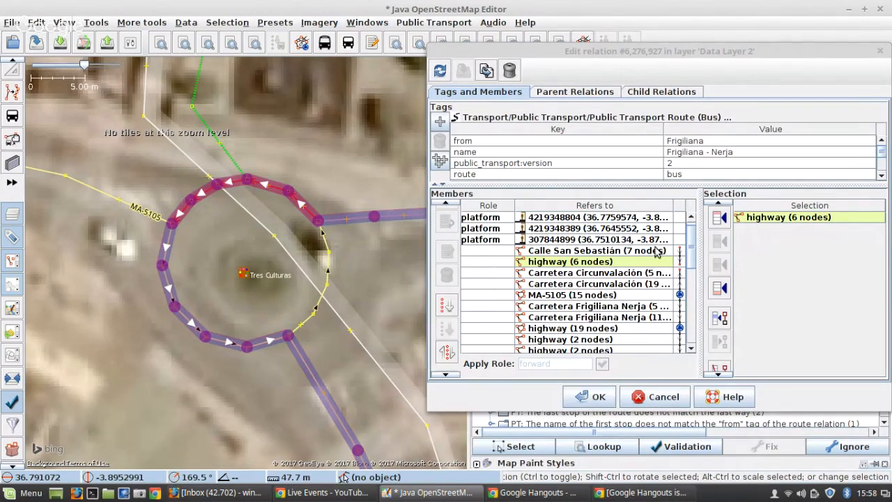
{"action": "left_click", "coordinate": [440, 72]}
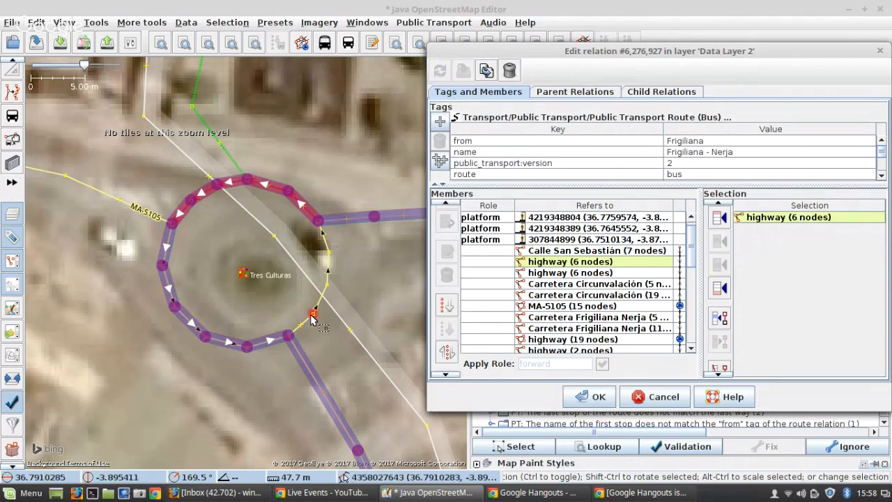
Split the MA-5105 roundabout (15 nodes) for the bus route, making it round, and refresh the relation's members
{"action": "left_click", "coordinate": [580, 306]}
{"action": "right_click", "coordinate": [578, 308]}
{"action": "left_click", "coordinate": [605, 324]}
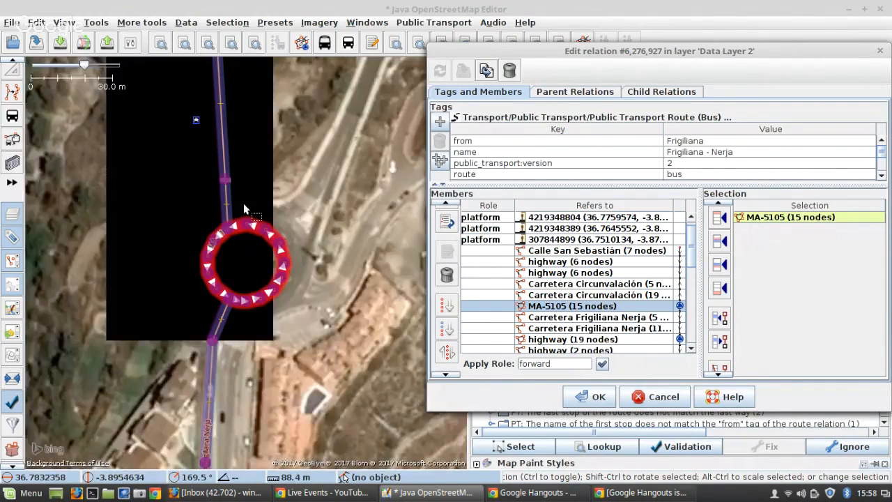
{"action": "scroll", "coordinate": [241, 98], "scroll_direction": "up", "scroll_amount": 2}
{"action": "left_click", "coordinate": [308, 52]}
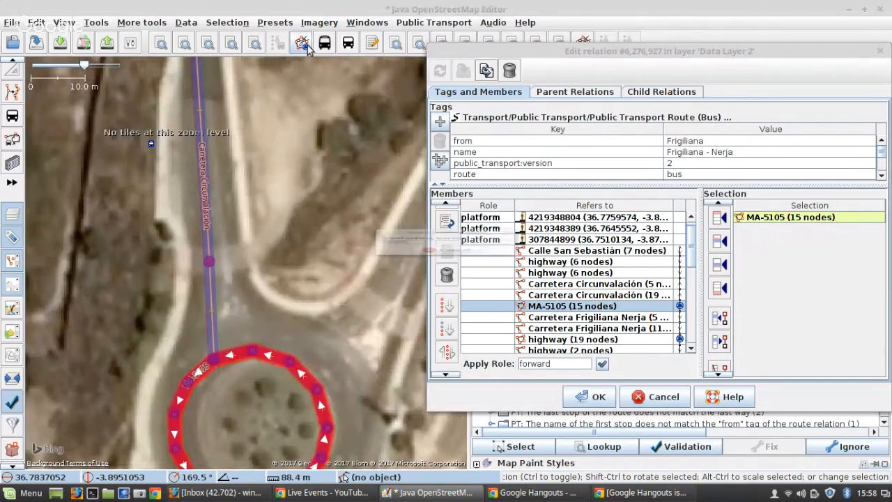
{"action": "left_click", "coordinate": [422, 262]}
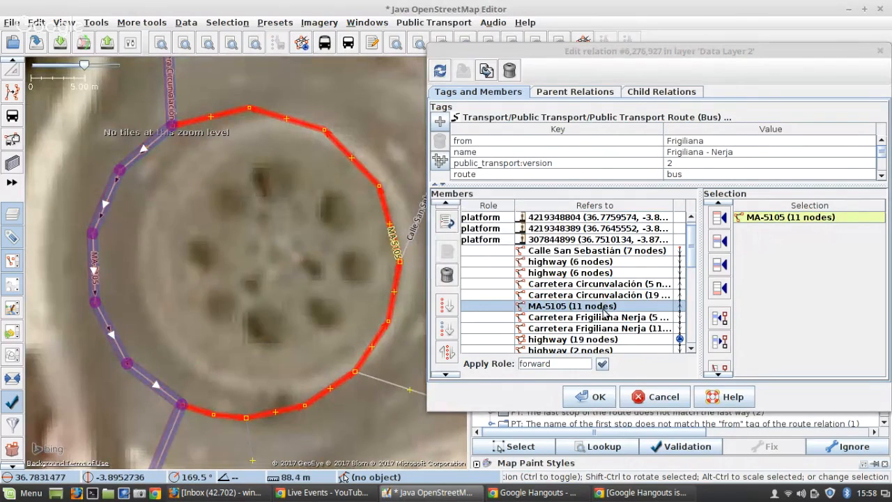
{"action": "left_click", "coordinate": [440, 71]}
Split the 19-node highway roundabout, accepting the option to make it round, and refresh the relation's members
{"action": "left_click", "coordinate": [578, 340]}
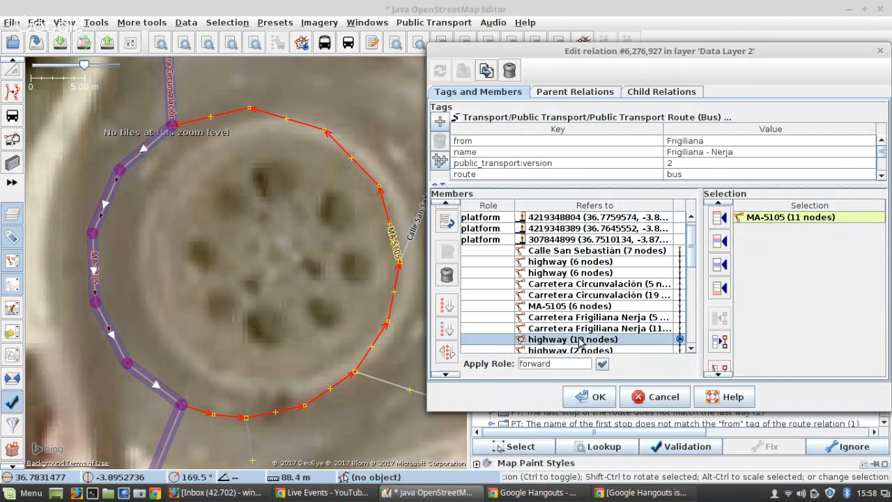
{"action": "right_click", "coordinate": [581, 340]}
{"action": "left_click", "coordinate": [601, 346]}
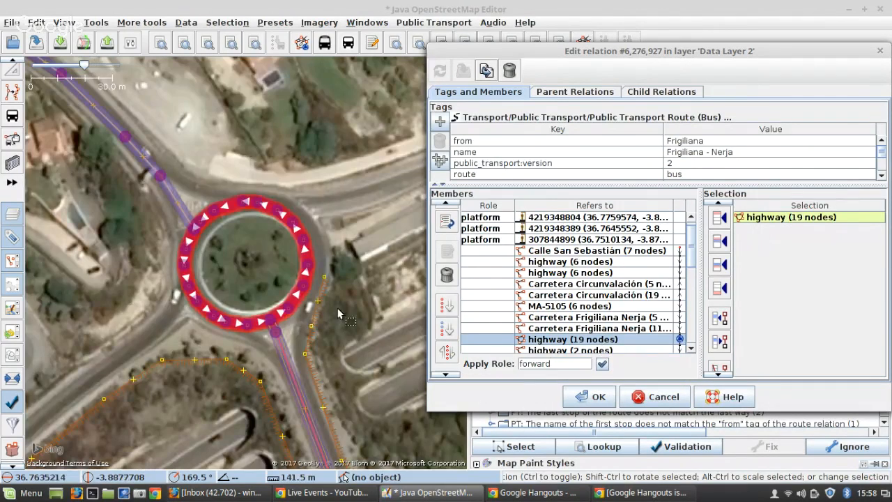
{"action": "left_click", "coordinate": [301, 46]}
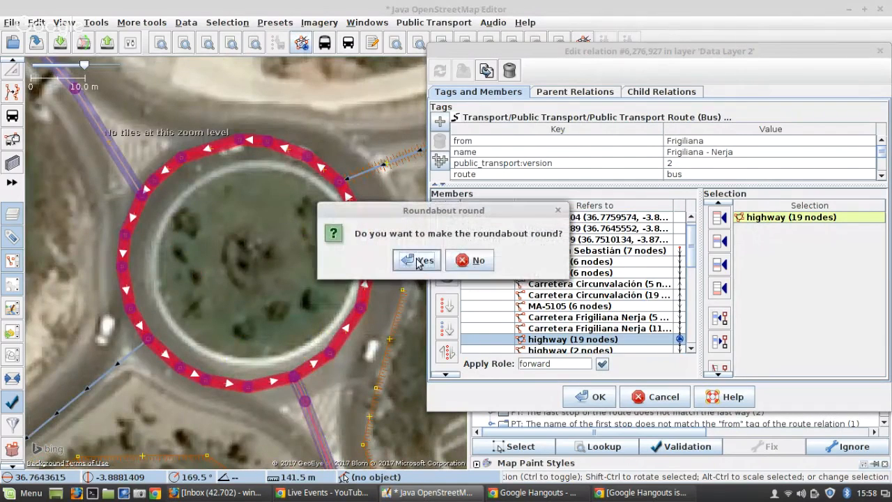
{"action": "left_click", "coordinate": [418, 262]}
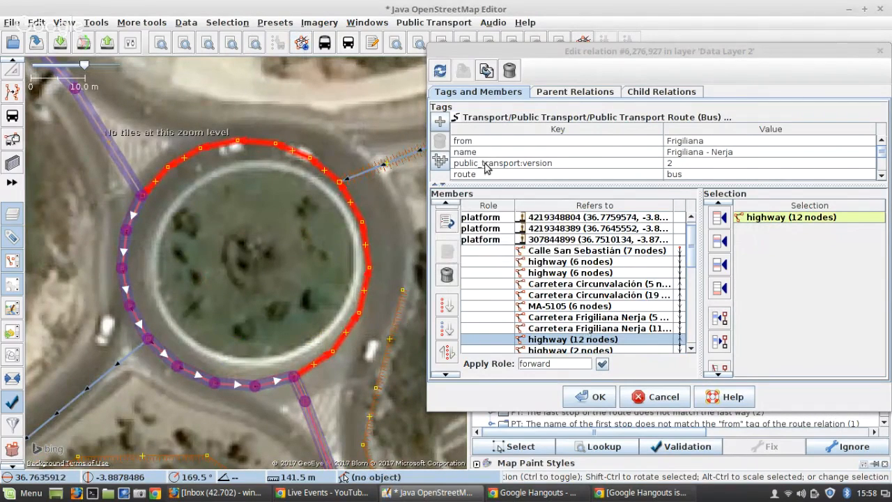
{"action": "left_click", "coordinate": [440, 72]}
Locate the route's last way, Avenida Pescia (6 nodes), on the map and examine its end near the platform
{"action": "scroll", "coordinate": [603, 295], "scroll_direction": "down", "scroll_amount": 10}
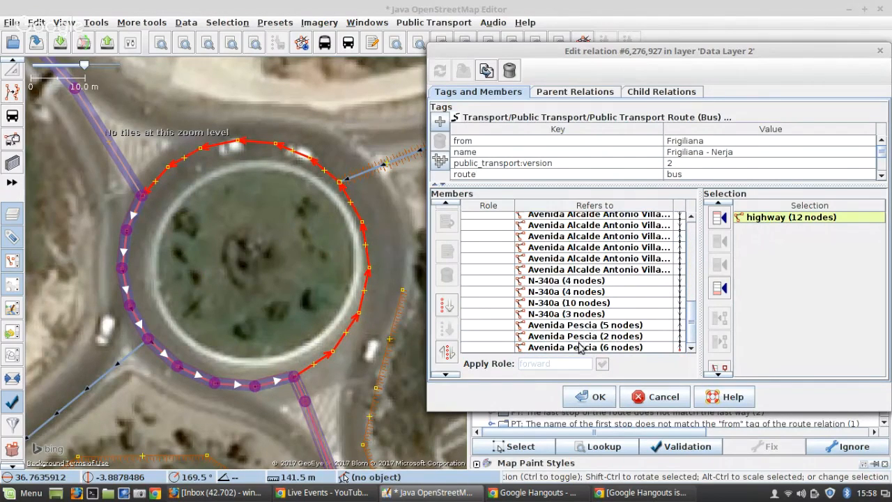
{"action": "left_click", "coordinate": [580, 349]}
{"action": "right_click", "coordinate": [580, 349]}
{"action": "left_click", "coordinate": [599, 352]}
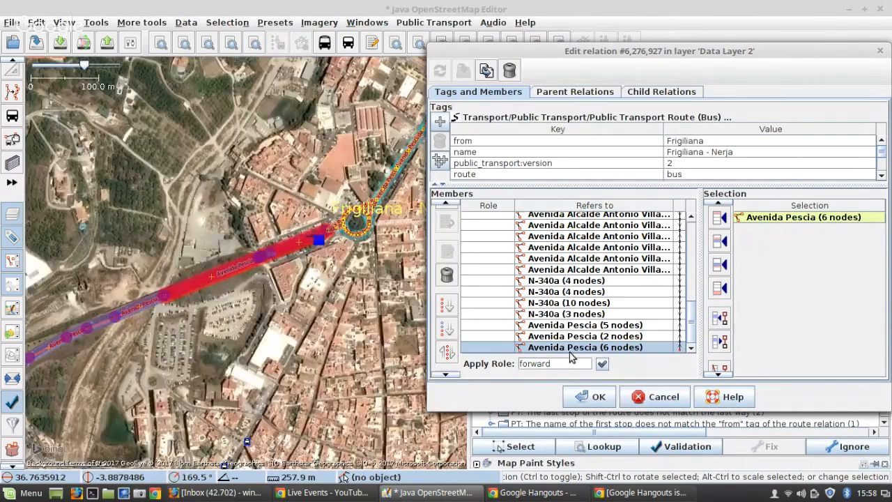
{"action": "scroll", "coordinate": [244, 259], "scroll_direction": "up", "scroll_amount": 6}
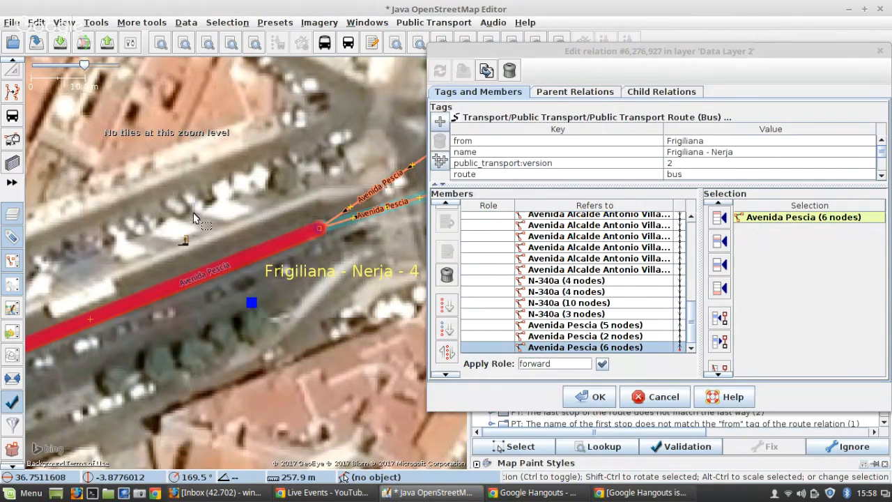
{"action": "left_click", "coordinate": [60, 43]}
{"action": "scroll", "coordinate": [528, 281], "scroll_direction": "down", "scroll_amount": 4}
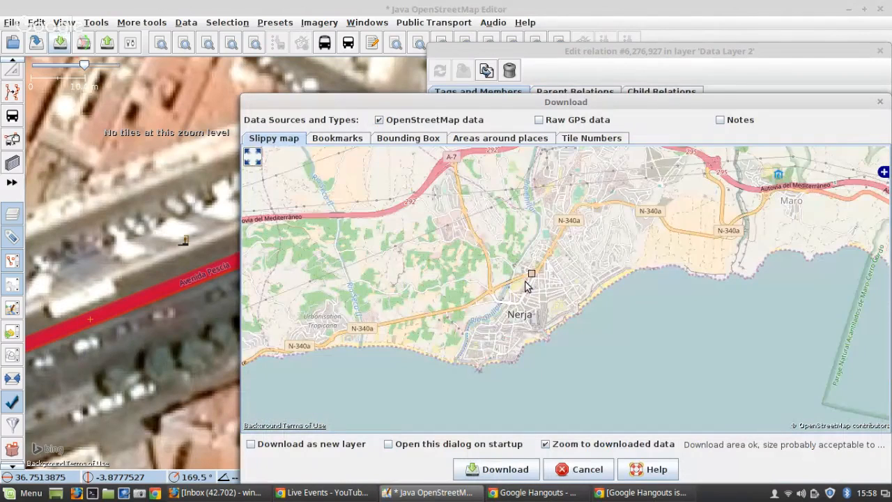
{"action": "left_click", "coordinate": [570, 469]}
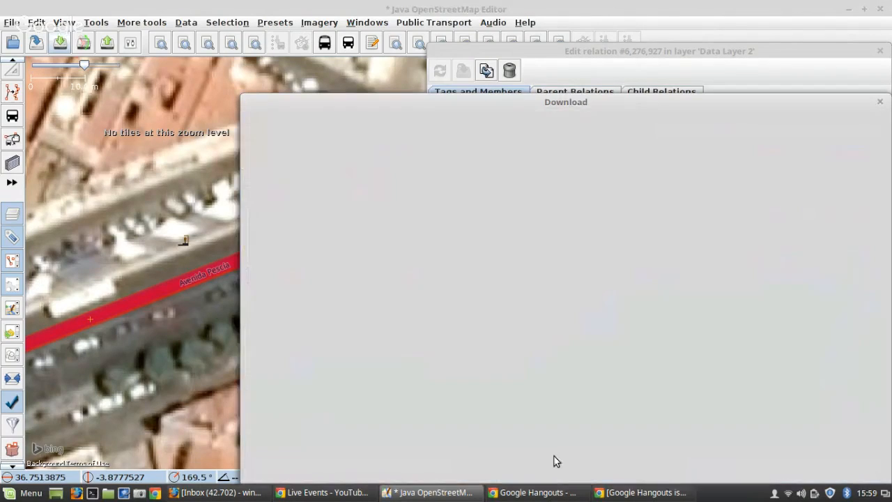
Add a bus stop position on Avenida Pescia opposite the platform, splitting the way there, and save the Frigiliana - Nerja relation
{"action": "scroll", "coordinate": [251, 266], "scroll_direction": "up", "scroll_amount": 2}
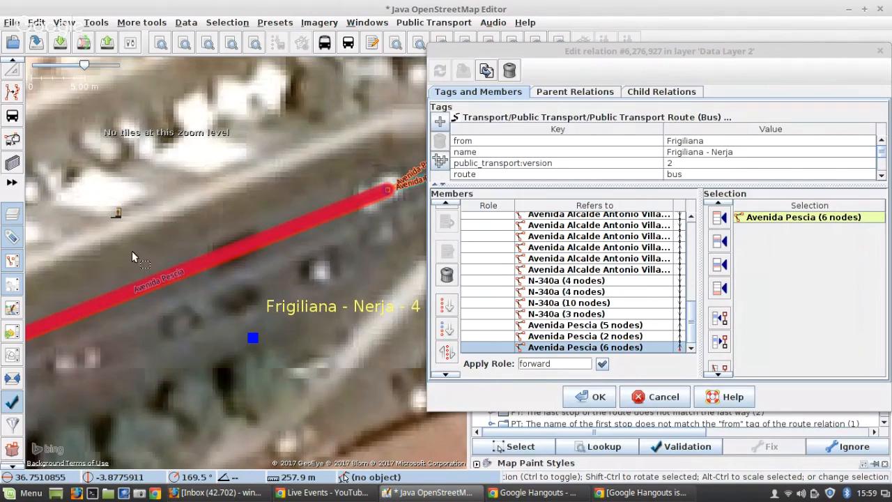
{"action": "left_click", "coordinate": [11, 119]}
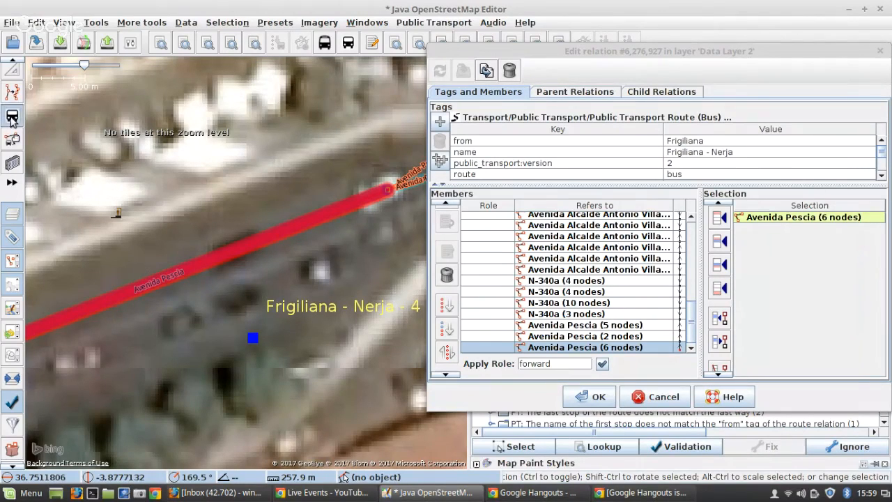
{"action": "left_click", "coordinate": [225, 254]}
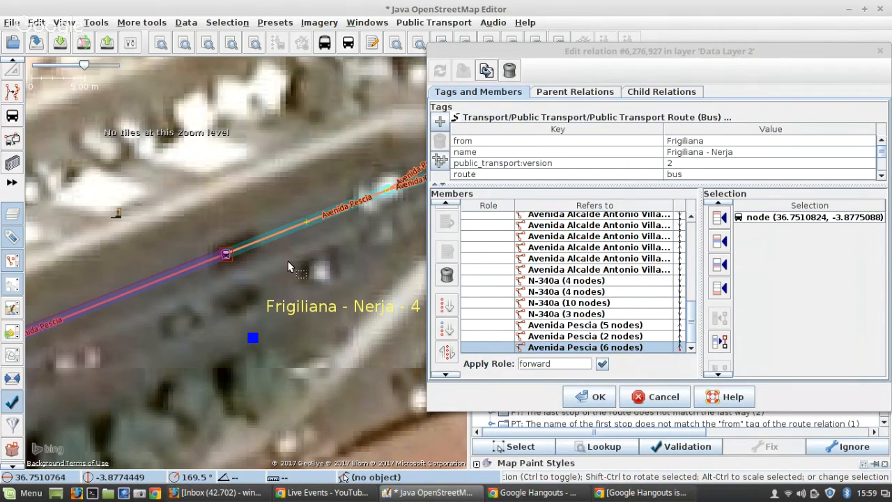
{"action": "left_click", "coordinate": [204, 259]}
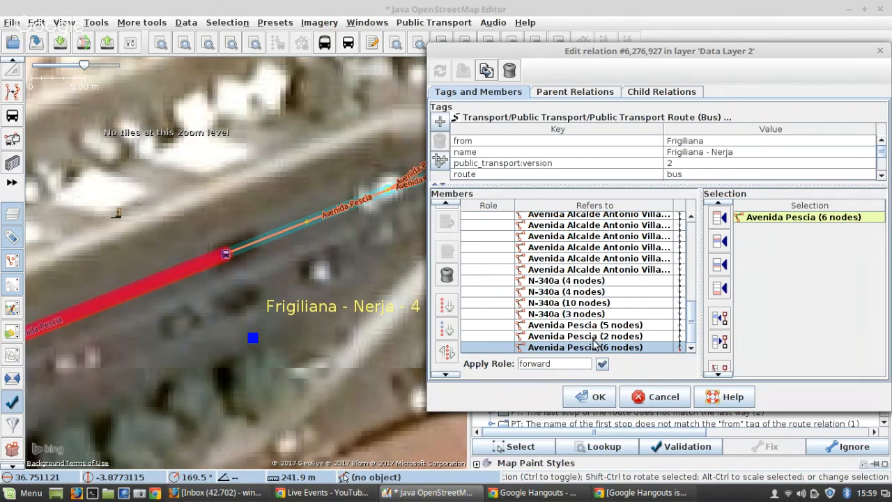
{"action": "left_click", "coordinate": [586, 396]}
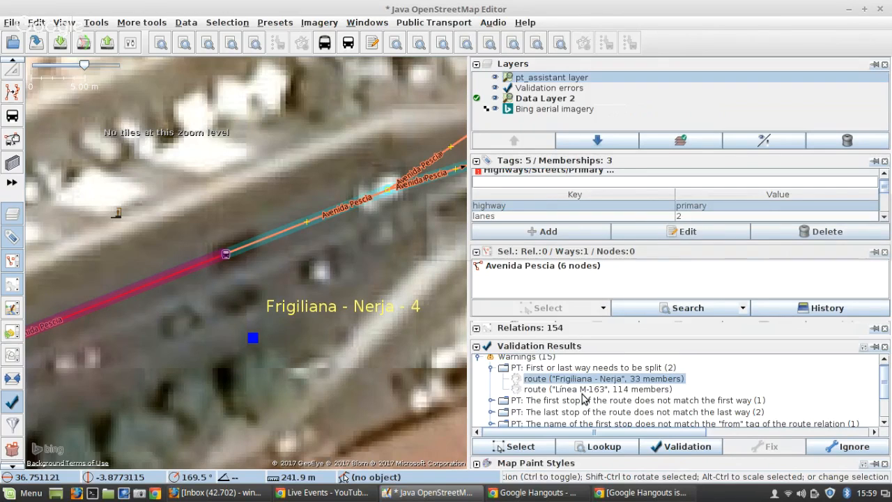
Zoom to the "First or last way needs to be split" problem of route Línea M-163 and inspect the Cruce de Macharaviaya stop
{"action": "left_click", "coordinate": [578, 389]}
{"action": "right_click", "coordinate": [578, 390]}
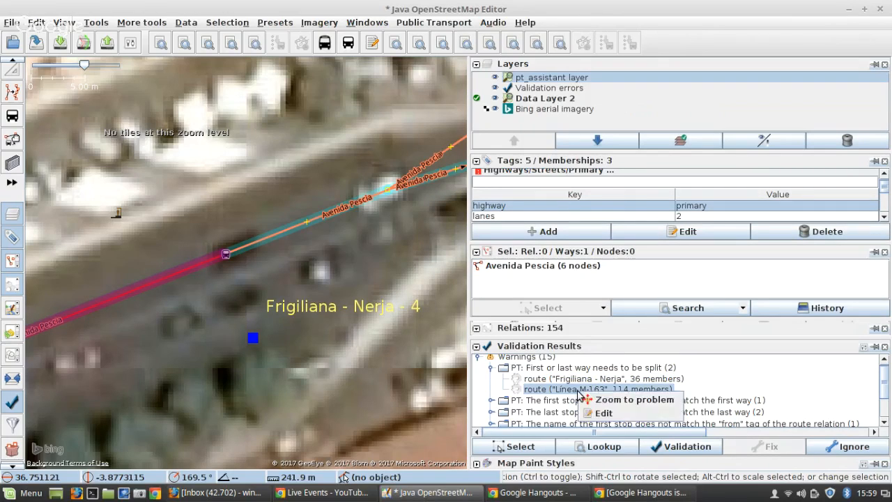
{"action": "left_click", "coordinate": [605, 401]}
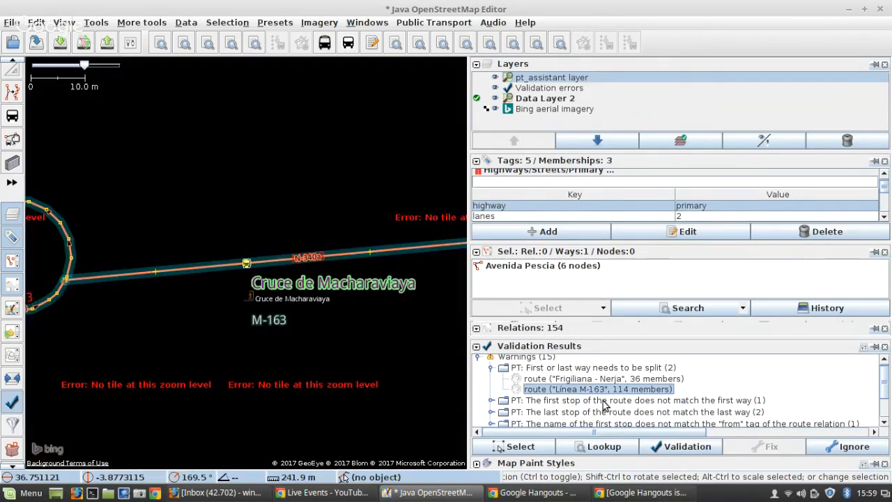
{"action": "scroll", "coordinate": [262, 285], "scroll_direction": "down", "scroll_amount": 3}
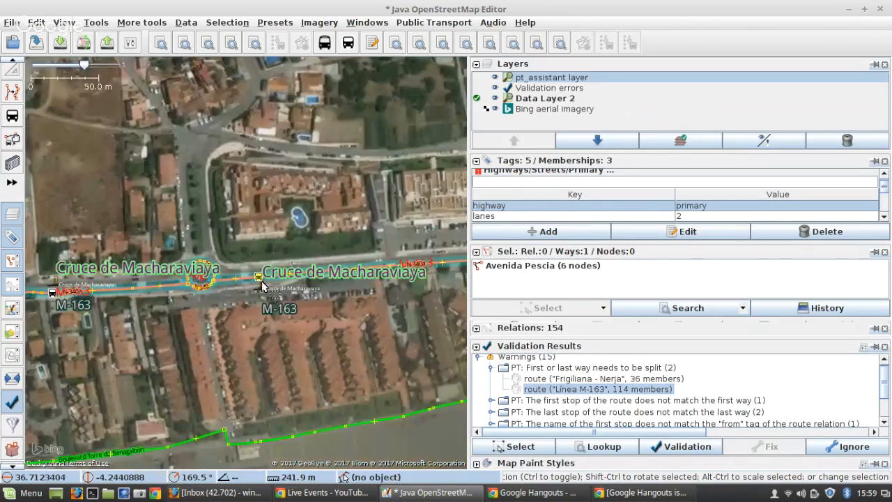
{"action": "scroll", "coordinate": [263, 286], "scroll_direction": "up", "scroll_amount": 2}
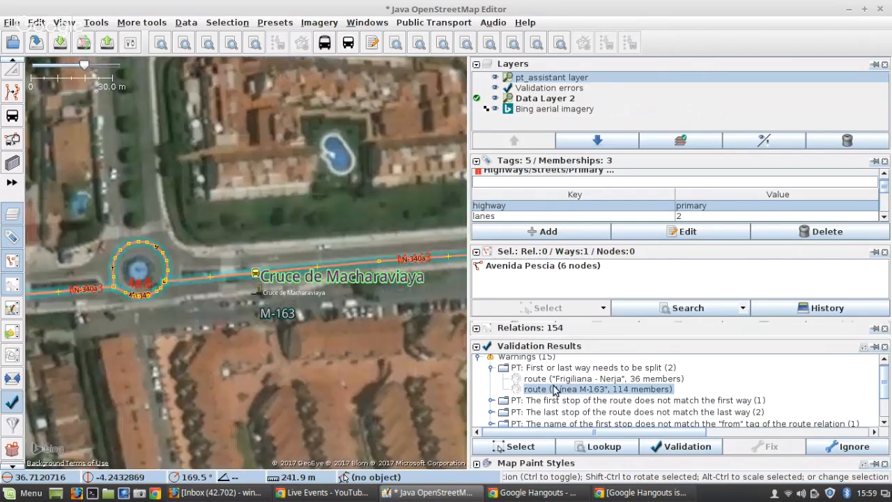
Open the Línea M-163 route relation for editing and look over the order of its platforms, starting at Cruce de Macharaviaya
{"action": "right_click", "coordinate": [557, 394]}
{"action": "left_click", "coordinate": [580, 412]}
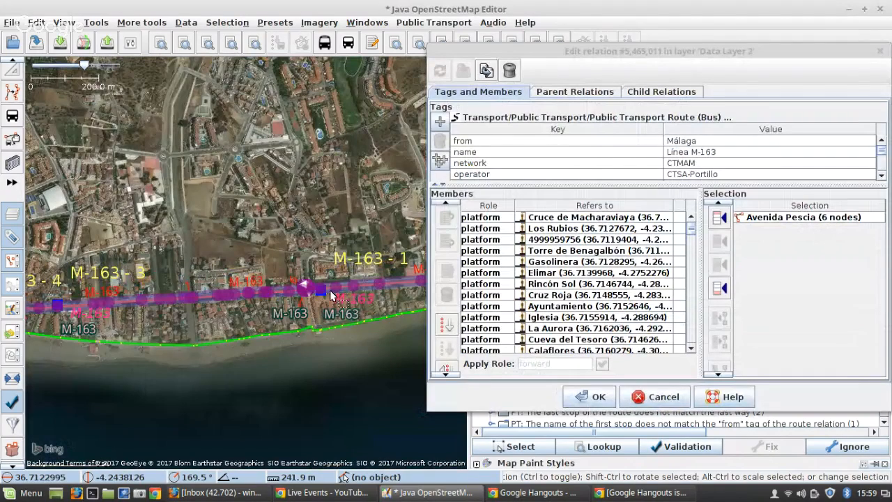
{"action": "scroll", "coordinate": [325, 280], "scroll_direction": "up", "scroll_amount": 4}
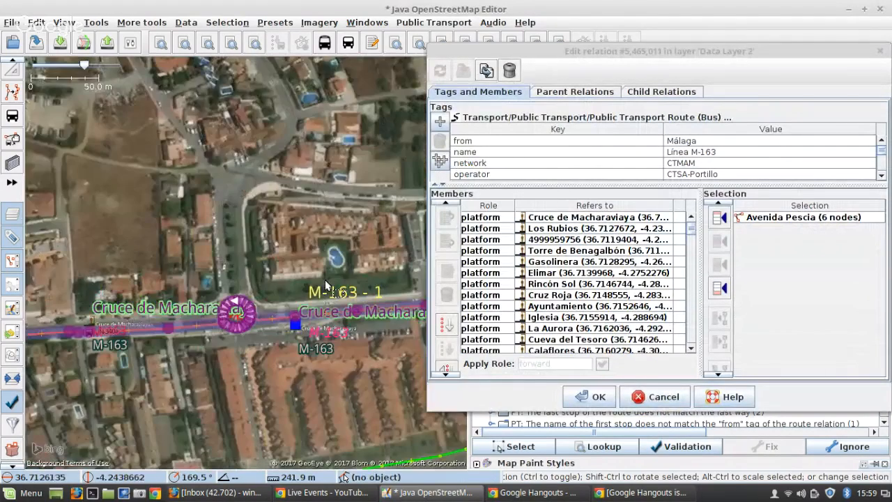
{"action": "scroll", "coordinate": [300, 322], "scroll_direction": "down", "scroll_amount": 4}
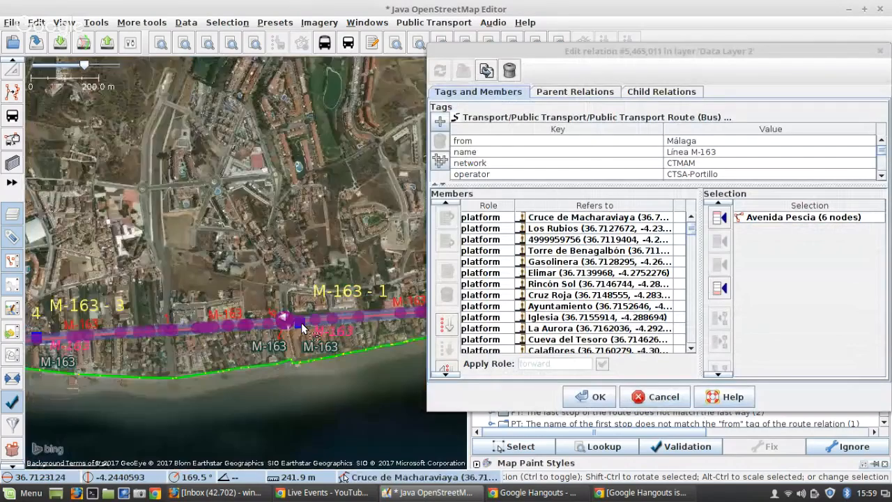
{"action": "scroll", "coordinate": [301, 322], "scroll_direction": "down", "scroll_amount": 4}
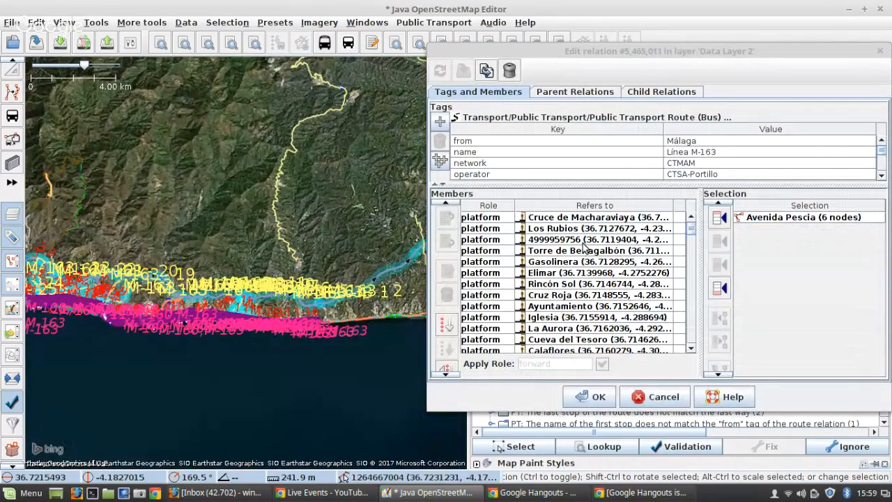
{"action": "scroll", "coordinate": [645, 236], "scroll_direction": "down", "scroll_amount": 8}
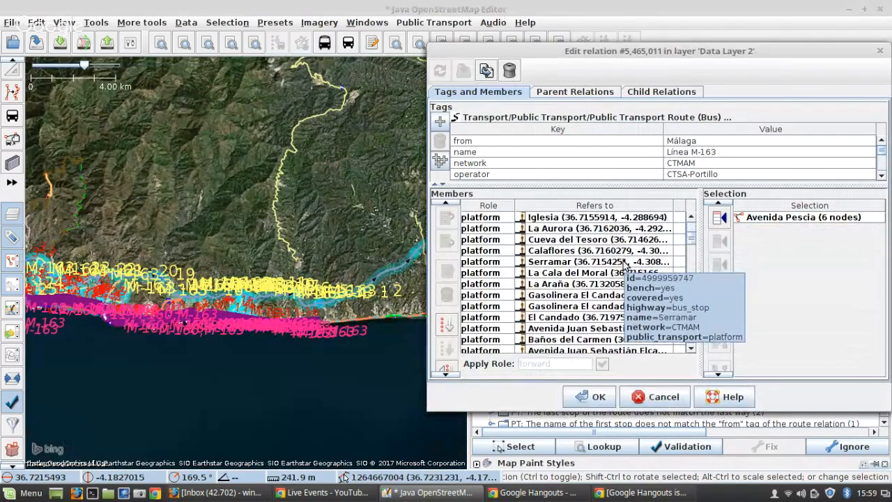
{"action": "scroll", "coordinate": [189, 321], "scroll_direction": "up", "scroll_amount": 8}
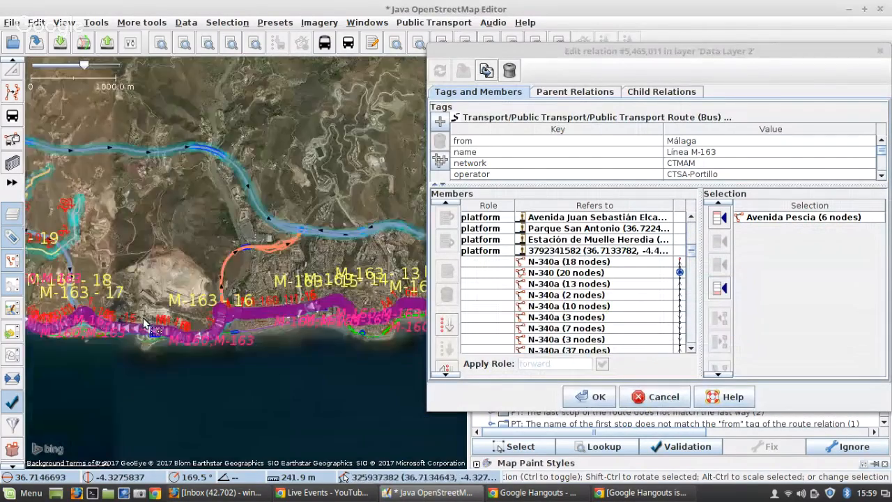
Follow the Línea M-163 route westward along the coast, checking the platform numbering through M-163 - 19
{"action": "left_click_drag", "start_coordinate": [189, 320], "coordinate": [396, 271]}
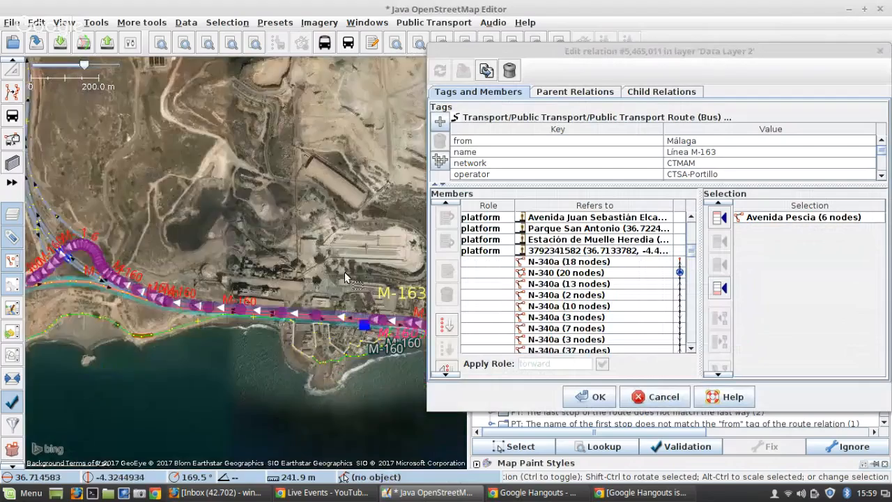
{"action": "scroll", "coordinate": [345, 278], "scroll_direction": "down", "scroll_amount": 2}
{"action": "scroll", "coordinate": [112, 276], "scroll_direction": "up", "scroll_amount": 2}
{"action": "scroll", "coordinate": [112, 275], "scroll_direction": "up", "scroll_amount": 1}
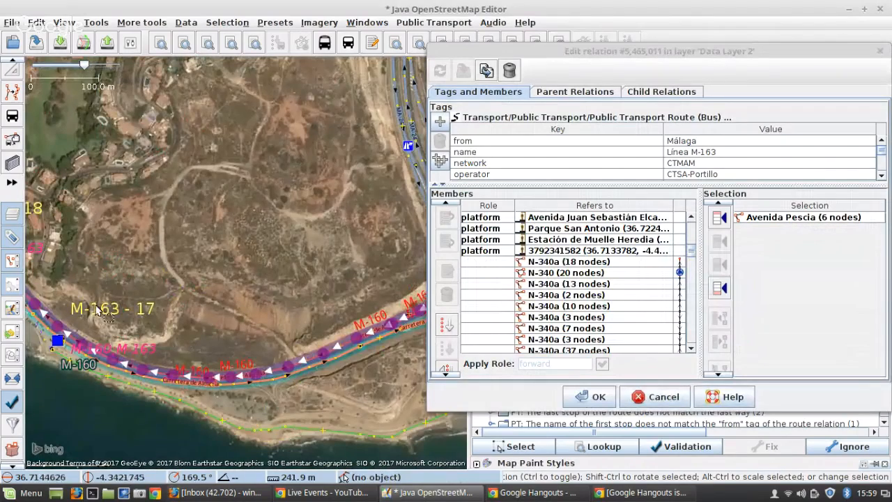
{"action": "left_click_drag", "start_coordinate": [111, 271], "coordinate": [232, 247]}
{"action": "scroll", "coordinate": [256, 322], "scroll_direction": "up", "scroll_amount": 1}
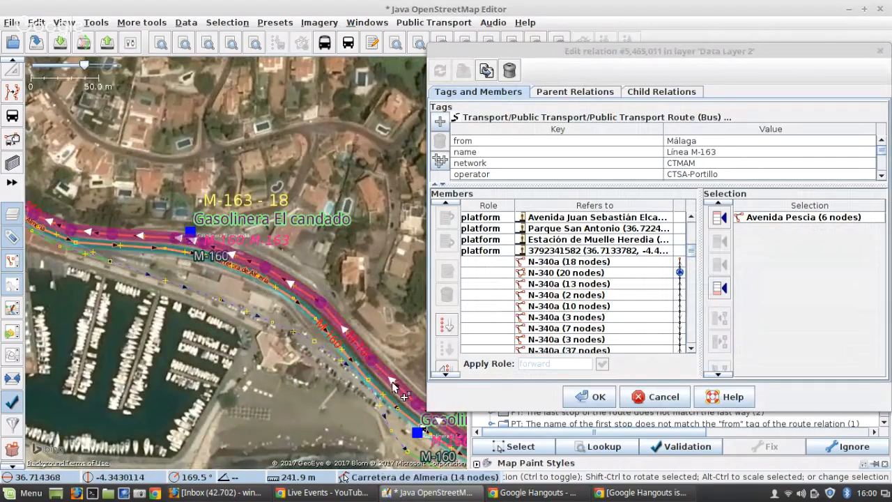
{"action": "scroll", "coordinate": [312, 333], "scroll_direction": "down", "scroll_amount": 1}
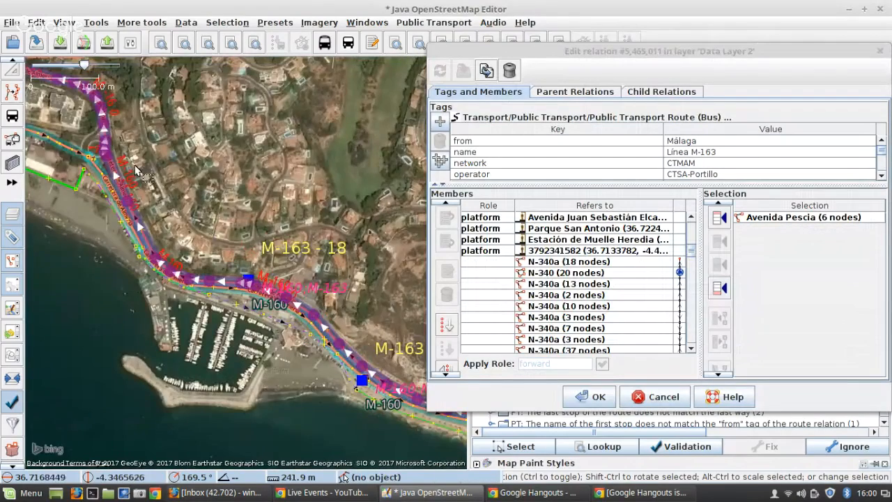
{"action": "left_click_drag", "start_coordinate": [136, 172], "coordinate": [353, 353]}
{"action": "left_click_drag", "start_coordinate": [165, 158], "coordinate": [278, 226]}
{"action": "left_click_drag", "start_coordinate": [65, 117], "coordinate": [240, 231]}
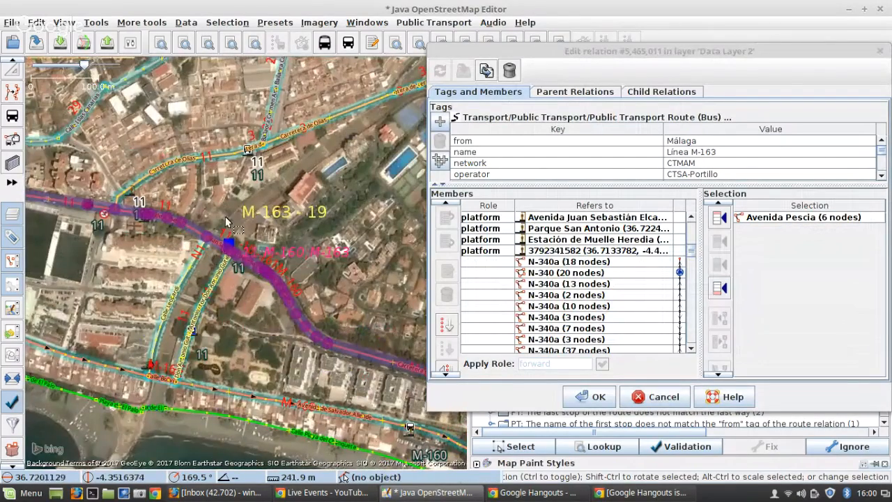
Continue tracing the route toward Málaga, examining the M-163 - 20 to M-163 - 22 stops around Baños del Carmen
{"action": "scroll", "coordinate": [239, 231], "scroll_direction": "down", "scroll_amount": 1}
{"action": "left_click_drag", "start_coordinate": [135, 223], "coordinate": [366, 249]}
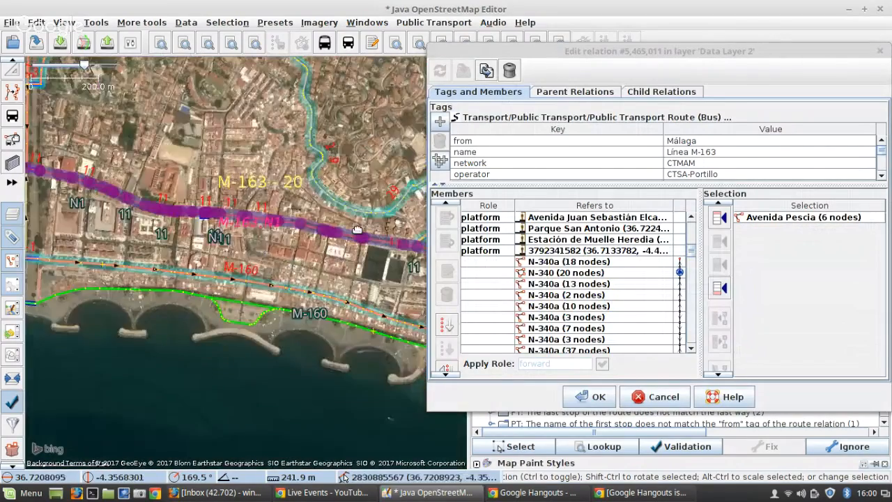
{"action": "left_click_drag", "start_coordinate": [168, 228], "coordinate": [251, 239]}
{"action": "left_click_drag", "start_coordinate": [145, 191], "coordinate": [478, 259]}
{"action": "left_click_drag", "start_coordinate": [150, 243], "coordinate": [344, 246]}
{"action": "scroll", "coordinate": [258, 278], "scroll_direction": "up", "scroll_amount": 2}
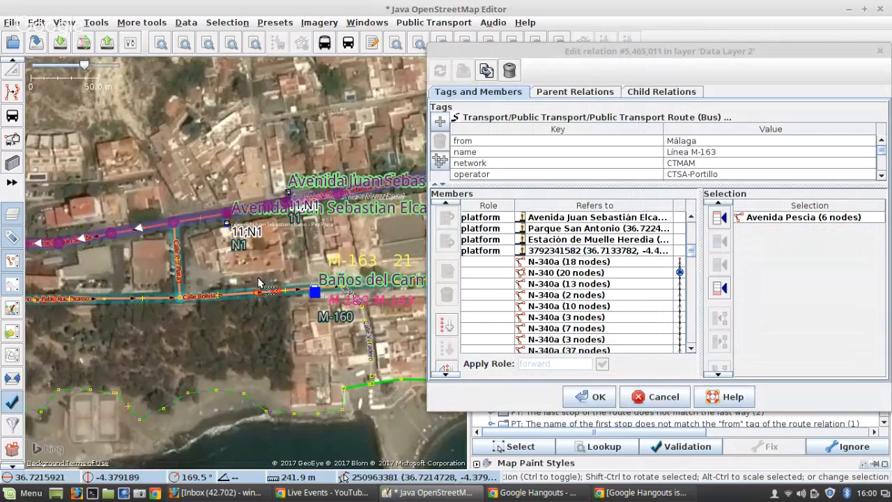
{"action": "scroll", "coordinate": [258, 278], "scroll_direction": "down", "scroll_amount": 2}
{"action": "scroll", "coordinate": [152, 254], "scroll_direction": "up", "scroll_amount": 2}
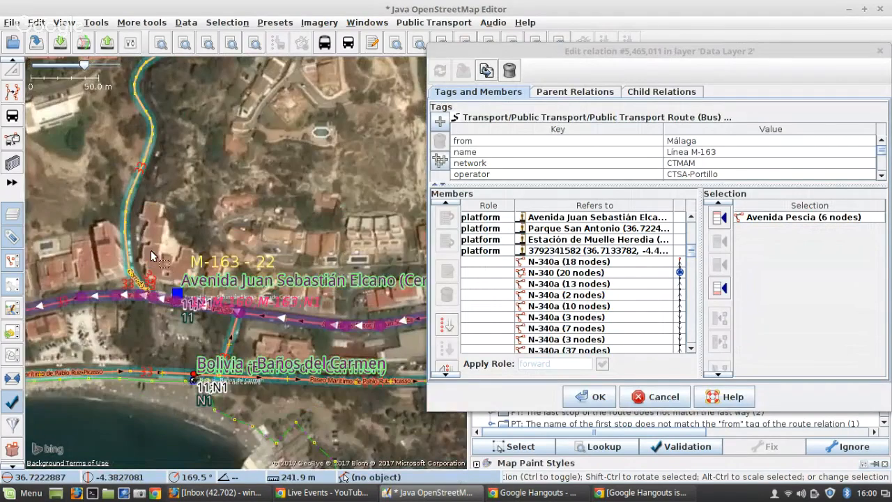
{"action": "scroll", "coordinate": [167, 286], "scroll_direction": "down", "scroll_amount": 2}
{"action": "scroll", "coordinate": [167, 286], "scroll_direction": "down", "scroll_amount": 1}
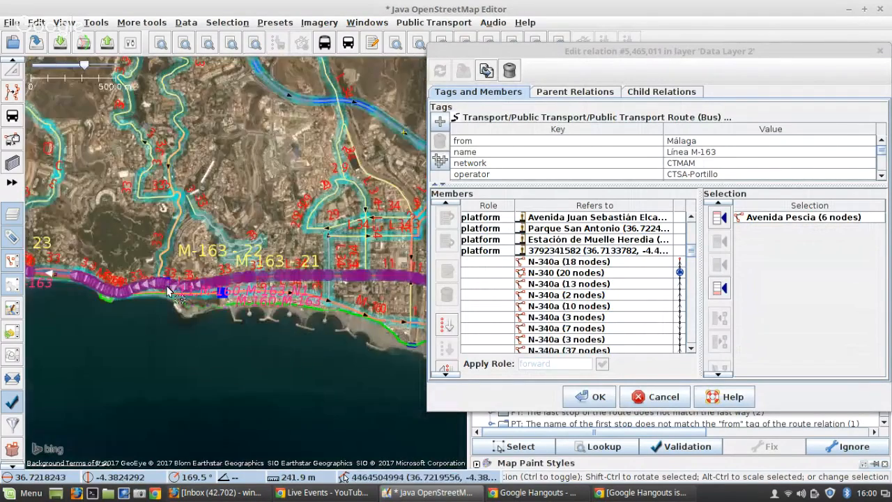
{"action": "scroll", "coordinate": [168, 292], "scroll_direction": "down", "scroll_amount": 2}
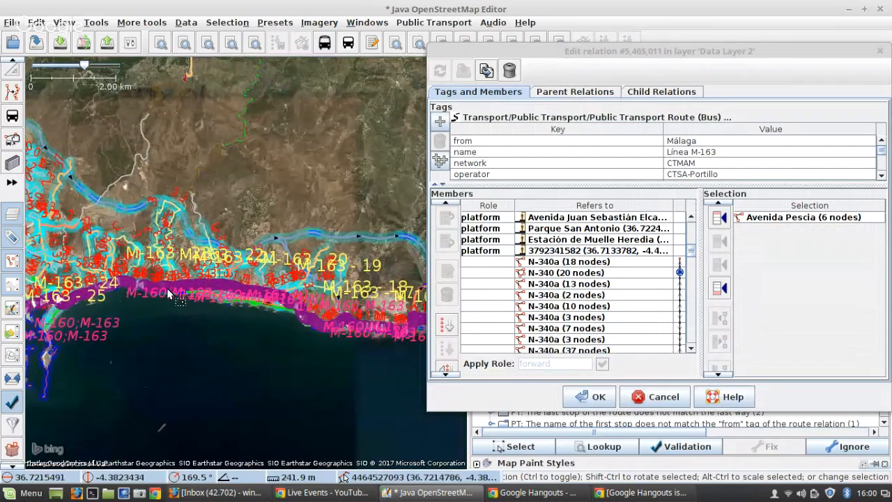
Compare the relation's from, to and via tags with the first platforms in the member list
{"action": "scroll", "coordinate": [566, 298], "scroll_direction": "up", "scroll_amount": 8}
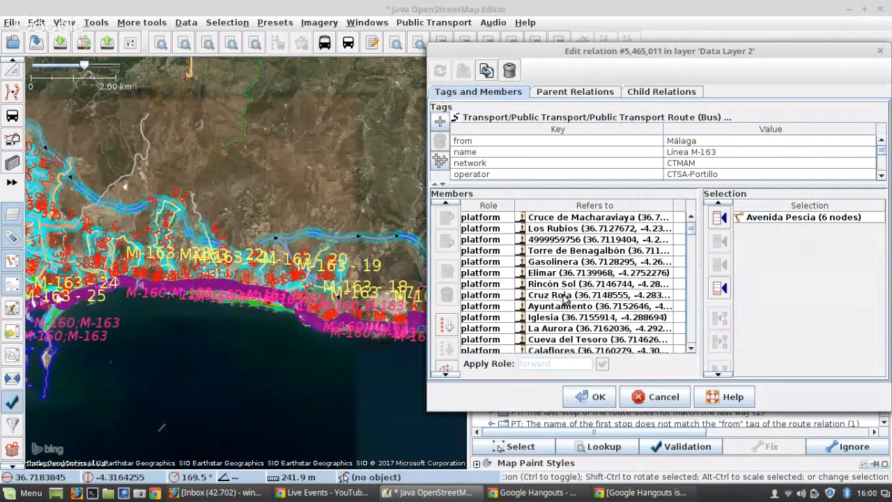
{"action": "scroll", "coordinate": [605, 166], "scroll_direction": "down", "scroll_amount": 2}
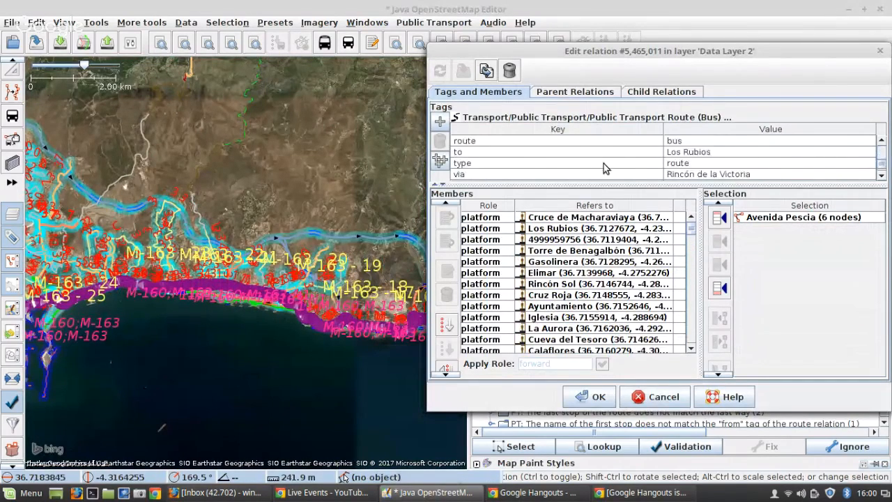
{"action": "scroll", "coordinate": [606, 166], "scroll_direction": "down", "scroll_amount": 1}
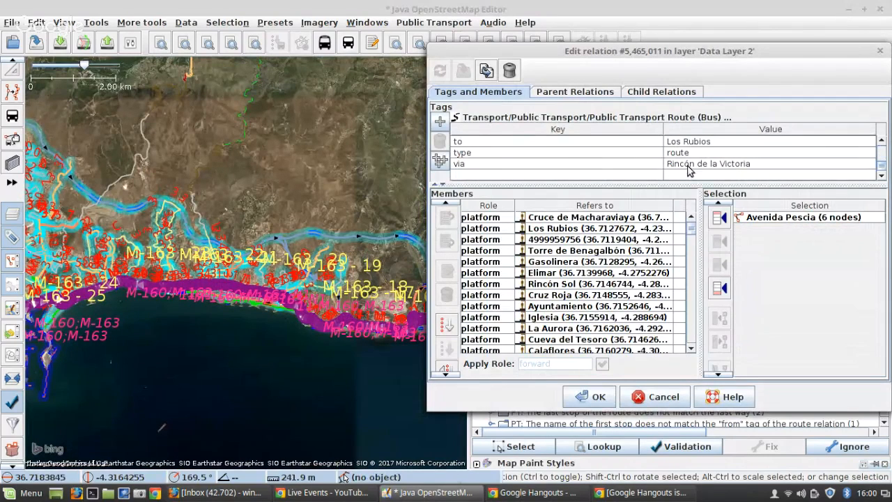
{"action": "left_click", "coordinate": [696, 143]}
{"action": "scroll", "coordinate": [695, 150], "scroll_direction": "up", "scroll_amount": 4}
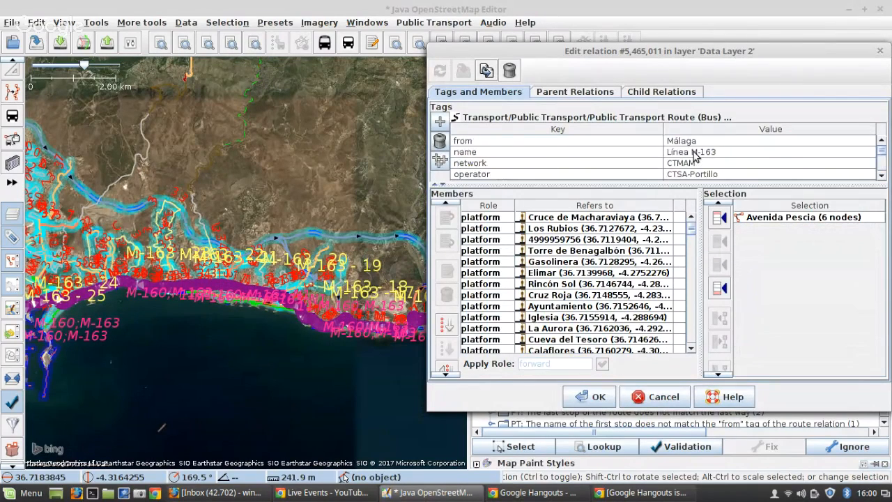
Zoom to the Los Rubios platform member and examine the N-340a way beside it
{"action": "left_click", "coordinate": [569, 231]}
{"action": "double_click", "coordinate": [569, 230]}
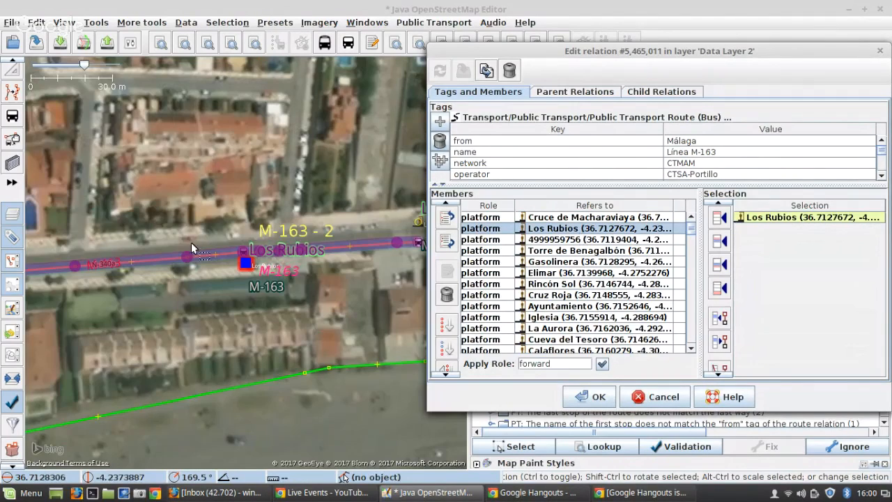
{"action": "scroll", "coordinate": [191, 242], "scroll_direction": "up", "scroll_amount": 3}
{"action": "scroll", "coordinate": [188, 258], "scroll_direction": "up", "scroll_amount": 5}
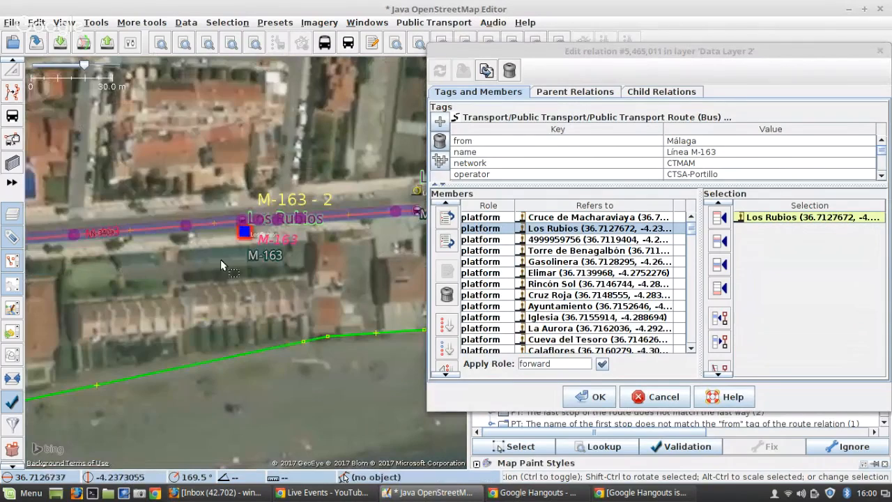
{"action": "left_click_drag", "start_coordinate": [345, 249], "coordinate": [165, 277]}
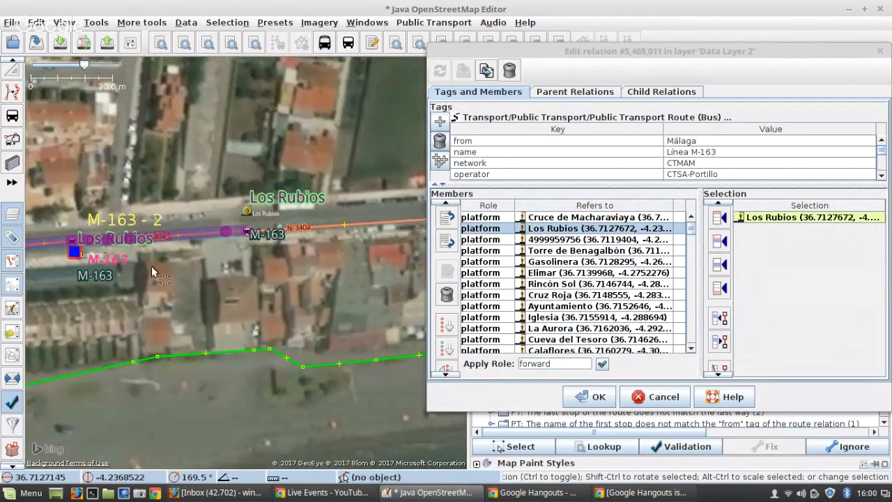
{"action": "scroll", "coordinate": [72, 244], "scroll_direction": "up", "scroll_amount": 3}
{"action": "scroll", "coordinate": [71, 244], "scroll_direction": "up", "scroll_amount": 1}
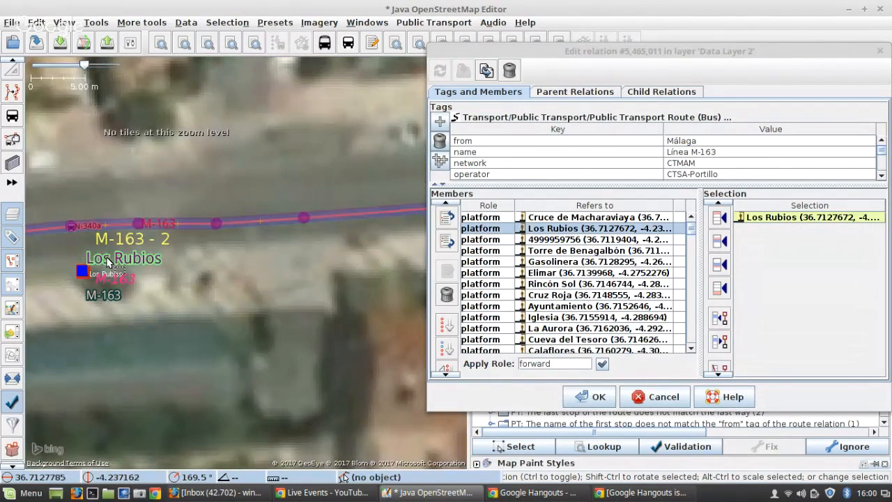
{"action": "left_click", "coordinate": [110, 222]}
{"action": "scroll", "coordinate": [119, 259], "scroll_direction": "down", "scroll_amount": 4}
Reverse the order of all way members from N-340a (18 nodes) to Avenida Cánovas del Castillo and apply the relation changes
{"action": "left_click", "coordinate": [566, 274]}
{"action": "scroll", "coordinate": [574, 271], "scroll_direction": "down", "scroll_amount": 12}
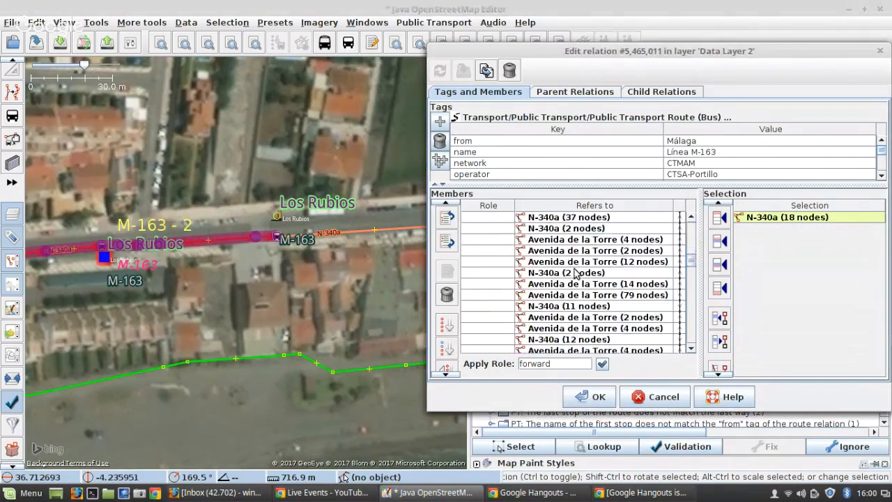
{"action": "scroll", "coordinate": [584, 275], "scroll_direction": "up", "scroll_amount": 5}
{"action": "left_click", "coordinate": [591, 295]}
{"action": "scroll", "coordinate": [594, 314], "scroll_direction": "down", "scroll_amount": 10}
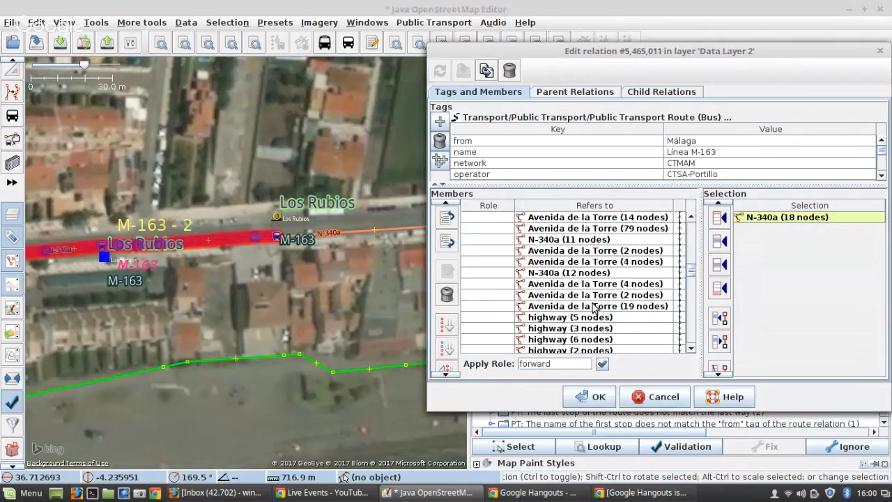
{"action": "left_click", "coordinate": [541, 349], "text": "shift"}
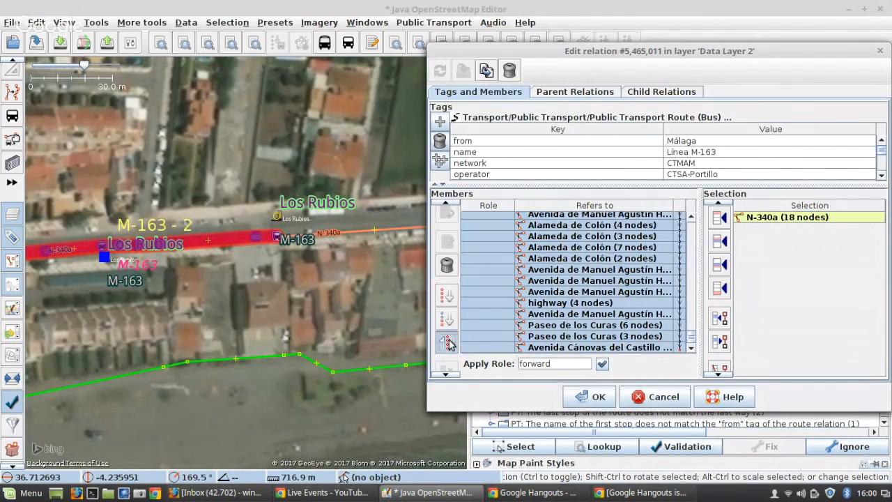
{"action": "left_click", "coordinate": [447, 342]}
{"action": "scroll", "coordinate": [540, 307], "scroll_direction": "up", "scroll_amount": 2}
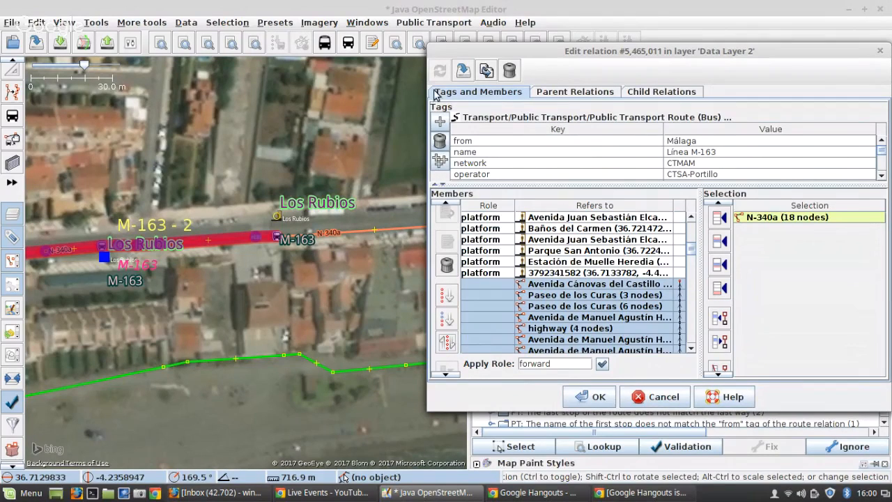
{"action": "left_click", "coordinate": [463, 72]}
Add a bus stop position on N-340a beside the Los Rubios platform, splitting the way there, and check both segments
{"action": "scroll", "coordinate": [98, 244], "scroll_direction": "up", "scroll_amount": 5}
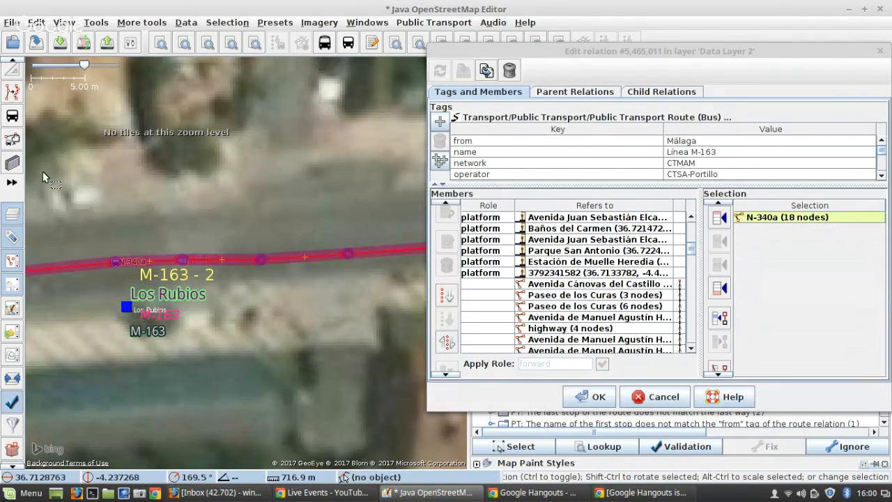
{"action": "left_click", "coordinate": [12, 116]}
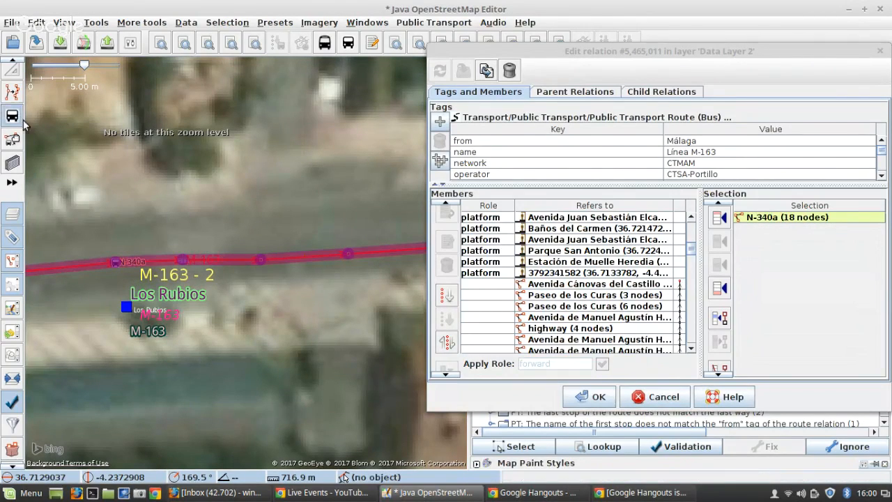
{"action": "left_click", "coordinate": [115, 263]}
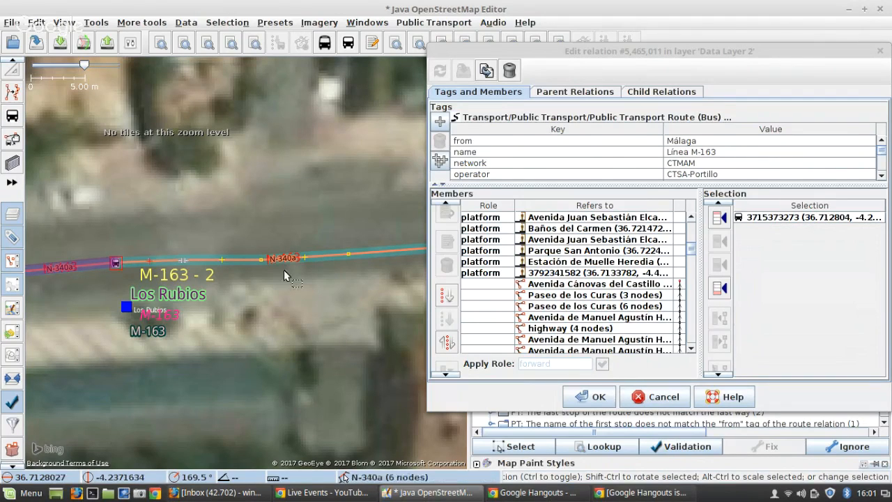
{"action": "left_click", "coordinate": [138, 261]}
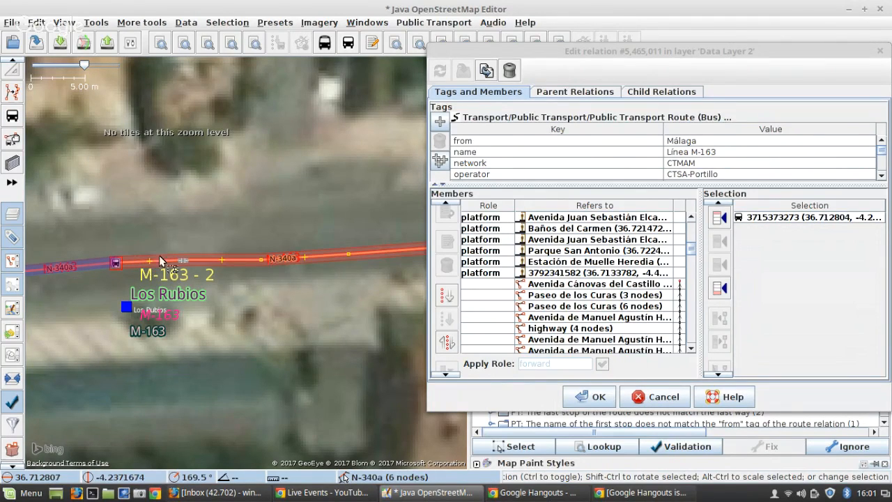
{"action": "left_click", "coordinate": [98, 254]}
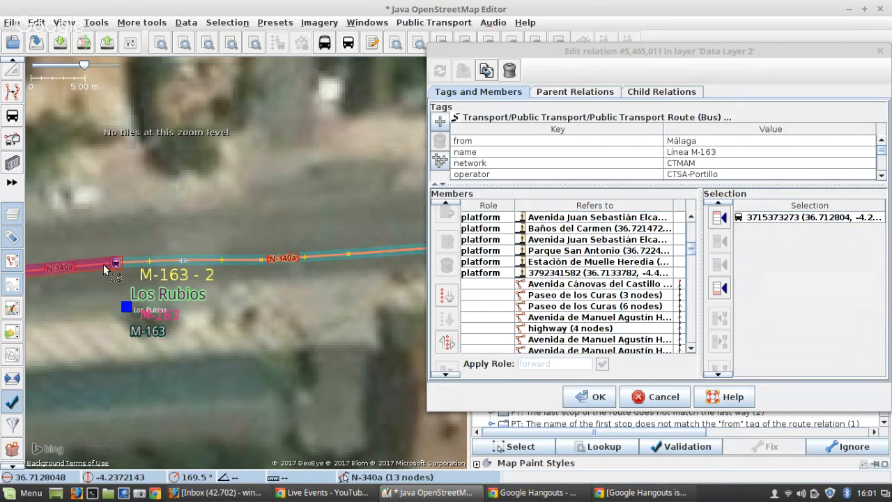
Shift the new stop position slightly to line up with the Los Rubios platform, and check the western N-340a segment in the member list
{"action": "left_click_drag", "start_coordinate": [122, 262], "coordinate": [124, 263]}
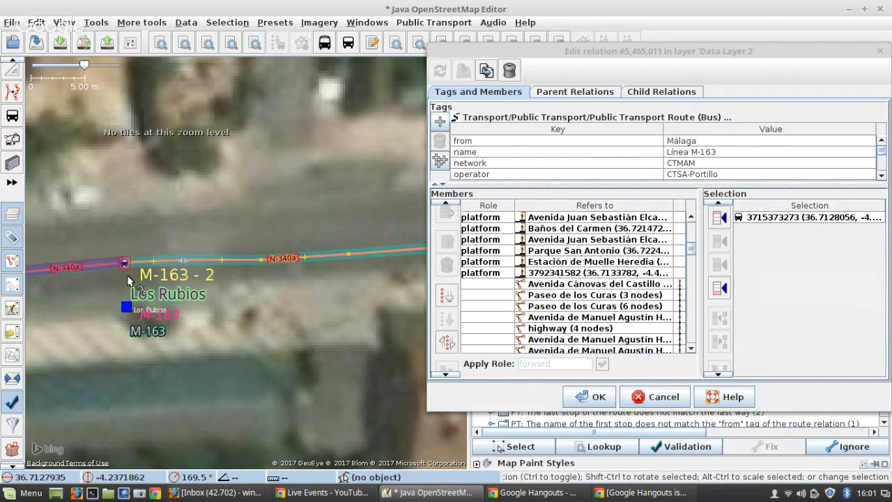
{"action": "left_click", "coordinate": [91, 264]}
{"action": "scroll", "coordinate": [605, 332], "scroll_direction": "down", "scroll_amount": 10}
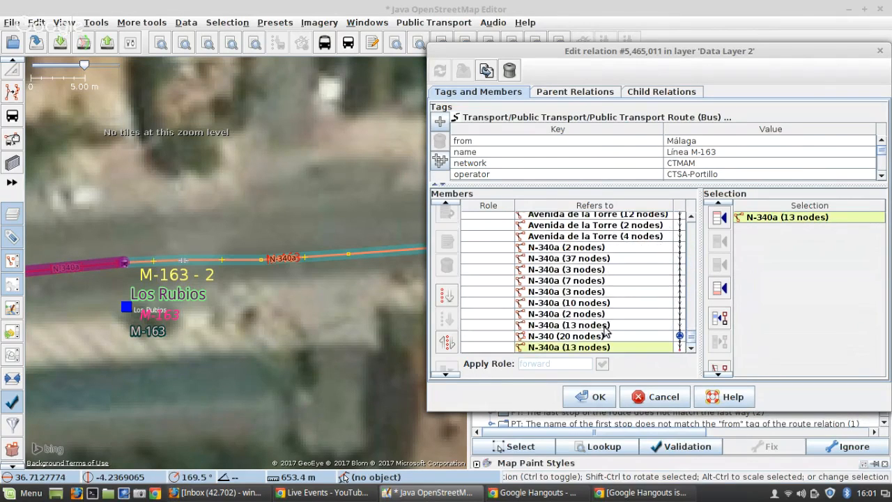
Split the 20-node N-340 roundabout member for the bus routes, make it round, and refresh the relation editor
{"action": "right_click", "coordinate": [592, 341]}
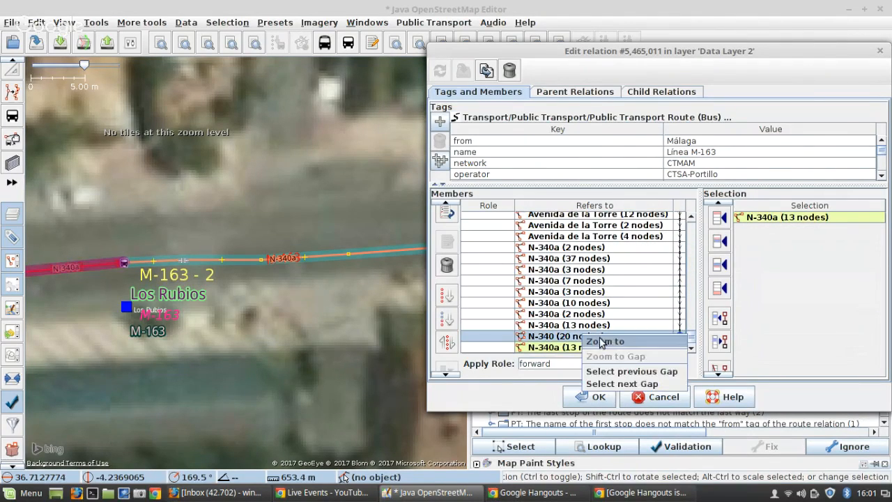
{"action": "left_click", "coordinate": [601, 341]}
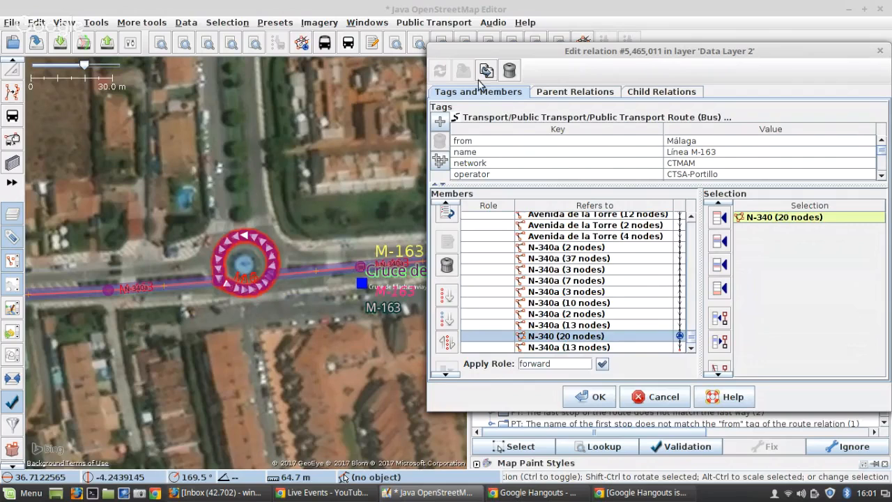
{"action": "left_click", "coordinate": [302, 43]}
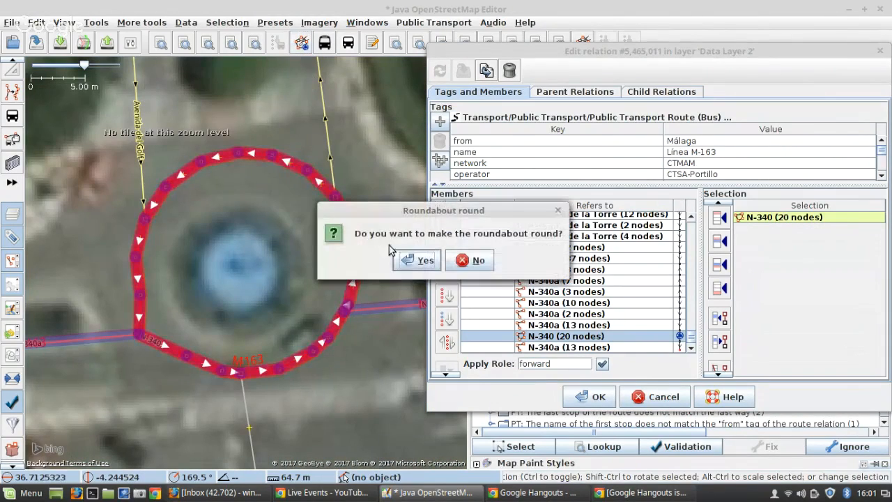
{"action": "left_click", "coordinate": [417, 261]}
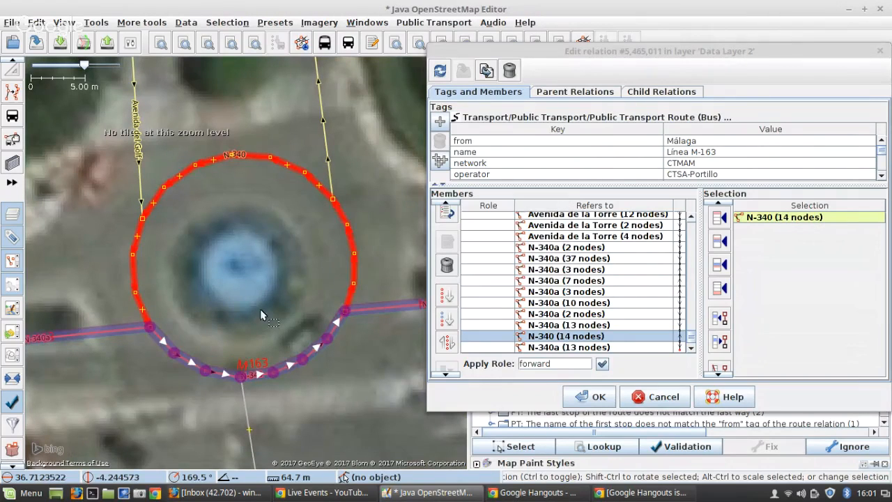
{"action": "left_click", "coordinate": [437, 78]}
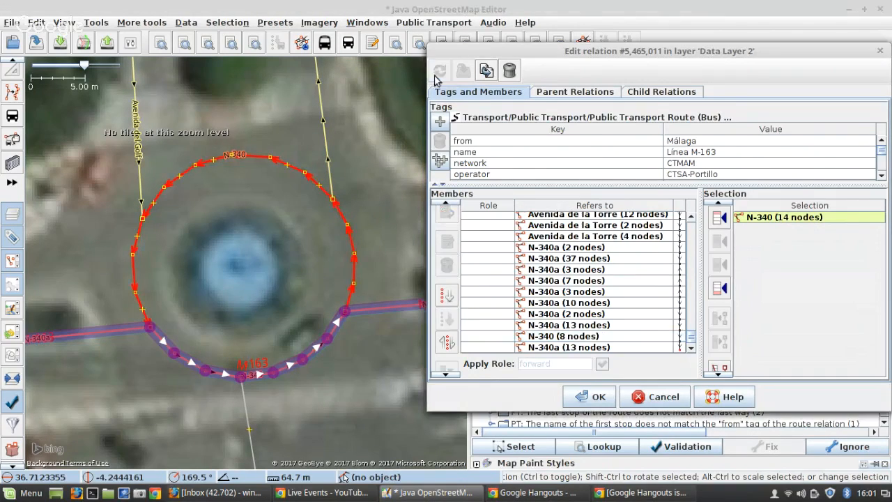
Select the unnamed platform node of M-163 stop 3, on the north side of N-340a near Torre de Benagalbón
{"action": "scroll", "coordinate": [301, 284], "scroll_direction": "down", "scroll_amount": 6}
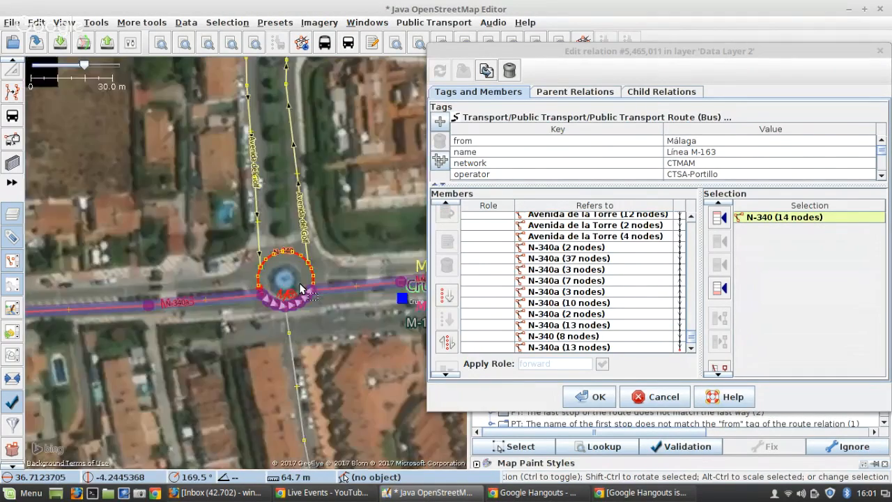
{"action": "scroll", "coordinate": [301, 286], "scroll_direction": "down", "scroll_amount": 2}
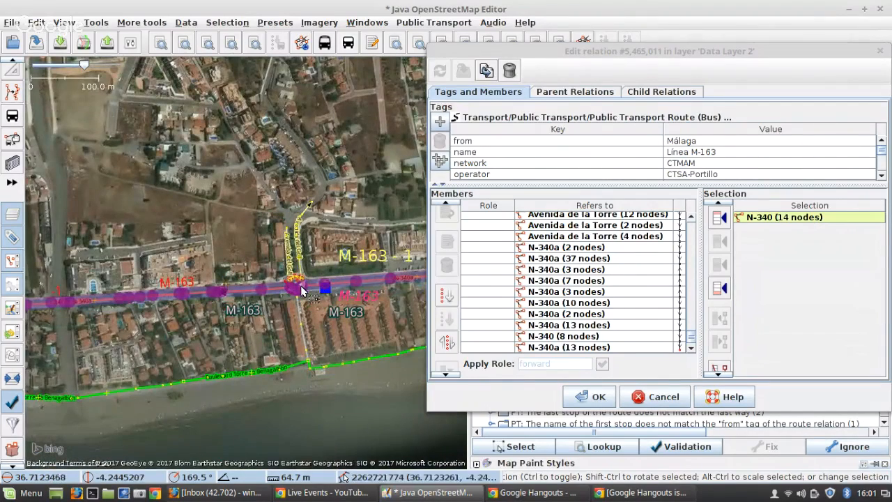
{"action": "scroll", "coordinate": [304, 296], "scroll_direction": "down", "scroll_amount": 1}
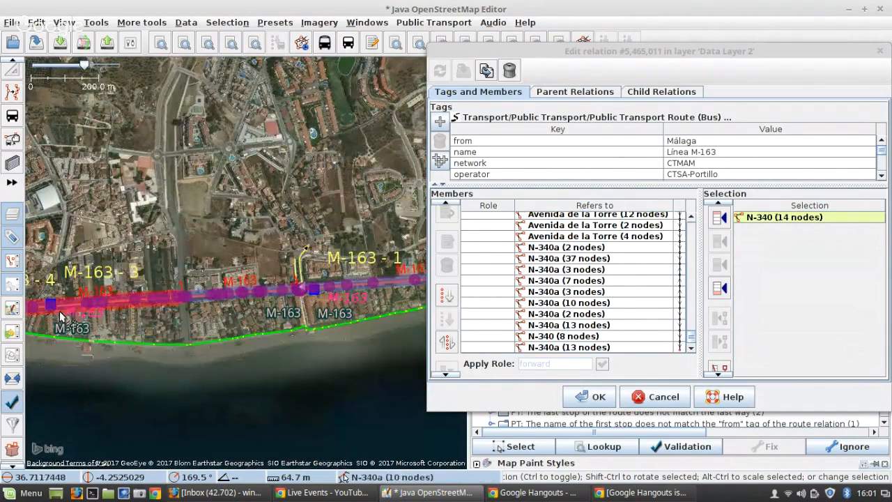
{"action": "scroll", "coordinate": [59, 311], "scroll_direction": "up", "scroll_amount": 5}
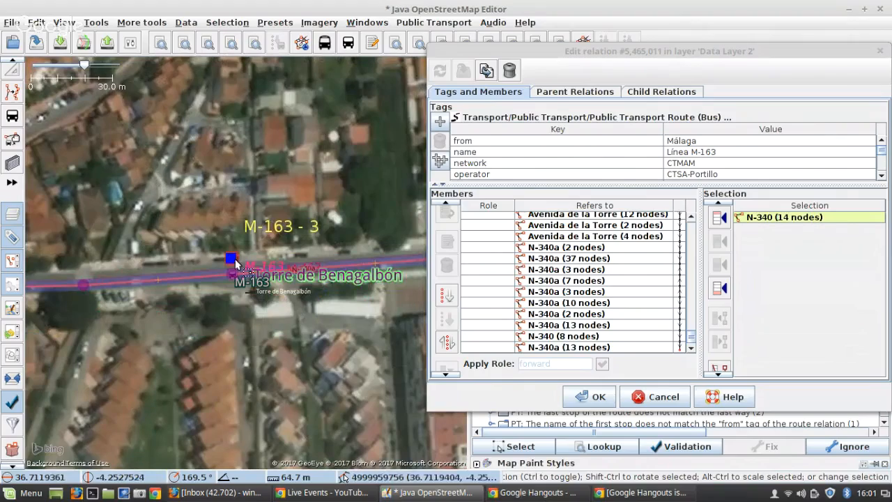
{"action": "left_click", "coordinate": [232, 259]}
Check M-163 stop 4 at Torre de Benagalbón and add the Gasolinera platform of stop 5 to the selection
{"action": "scroll", "coordinate": [237, 258], "scroll_direction": "down", "scroll_amount": 4}
{"action": "scroll", "coordinate": [240, 261], "scroll_direction": "up", "scroll_amount": 4}
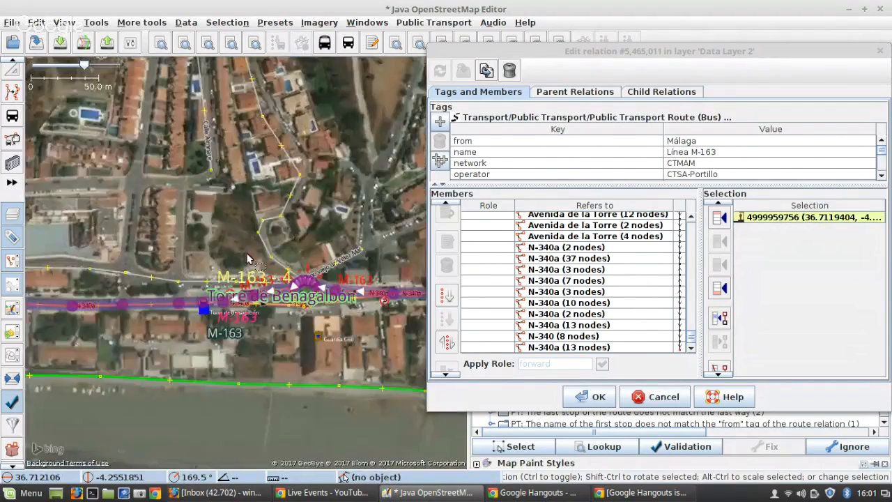
{"action": "scroll", "coordinate": [293, 348], "scroll_direction": "down", "scroll_amount": 4}
{"action": "scroll", "coordinate": [294, 349], "scroll_direction": "down", "scroll_amount": 3}
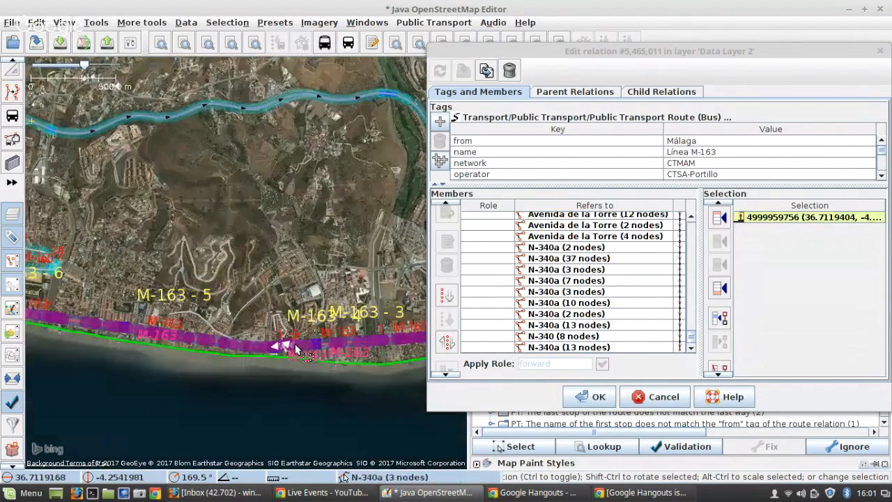
{"action": "scroll", "coordinate": [123, 311], "scroll_direction": "up", "scroll_amount": 4}
{"action": "scroll", "coordinate": [129, 368], "scroll_direction": "up", "scroll_amount": 4}
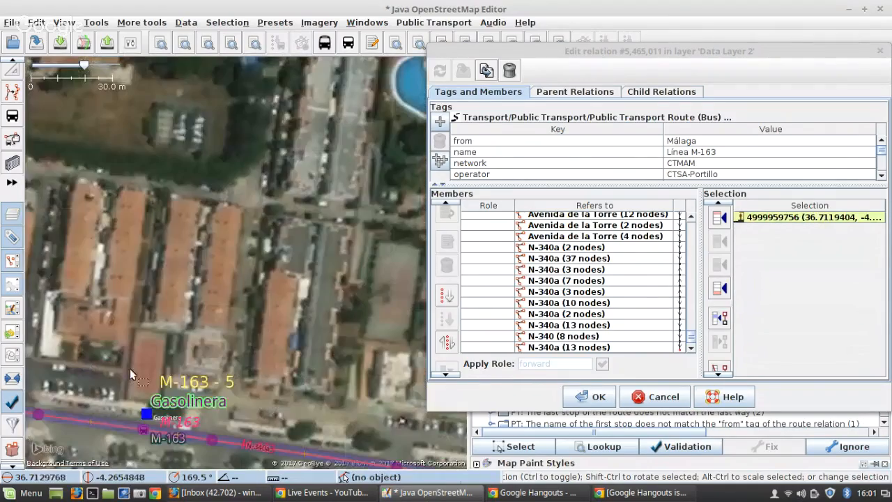
{"action": "left_click", "coordinate": [148, 411], "text": "shift"}
Add the Elimar platform of M-163 stop 6 to the current selection
{"action": "scroll", "coordinate": [294, 336], "scroll_direction": "down", "scroll_amount": 5}
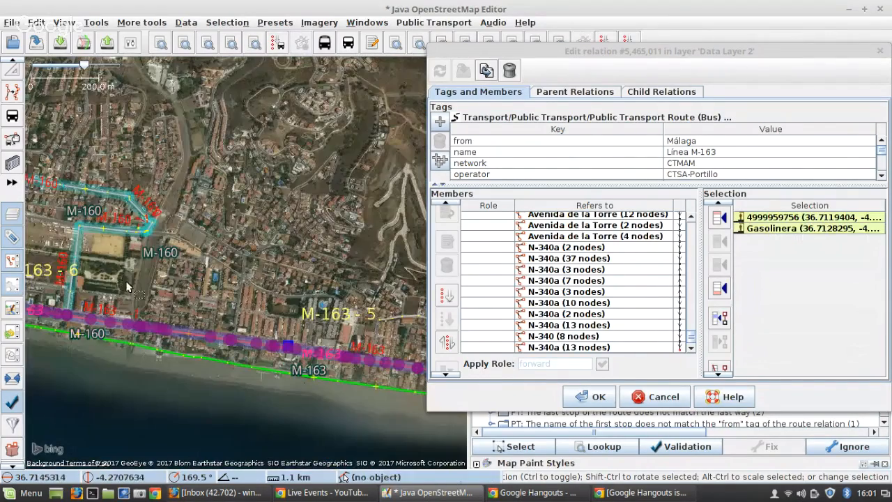
{"action": "scroll", "coordinate": [143, 293], "scroll_direction": "up", "scroll_amount": 5}
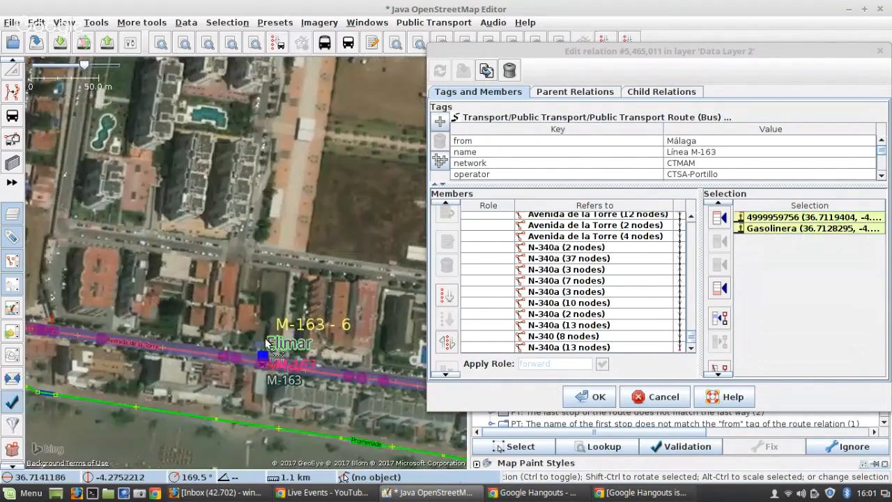
{"action": "scroll", "coordinate": [263, 345], "scroll_direction": "up", "scroll_amount": 5}
{"action": "left_click", "coordinate": [259, 400], "text": "shift"}
Add the Rincón Sol and Ayuntamiento platforms to the selection and check the Ayuntamiento one up close
{"action": "scroll", "coordinate": [346, 330], "scroll_direction": "down", "scroll_amount": 8}
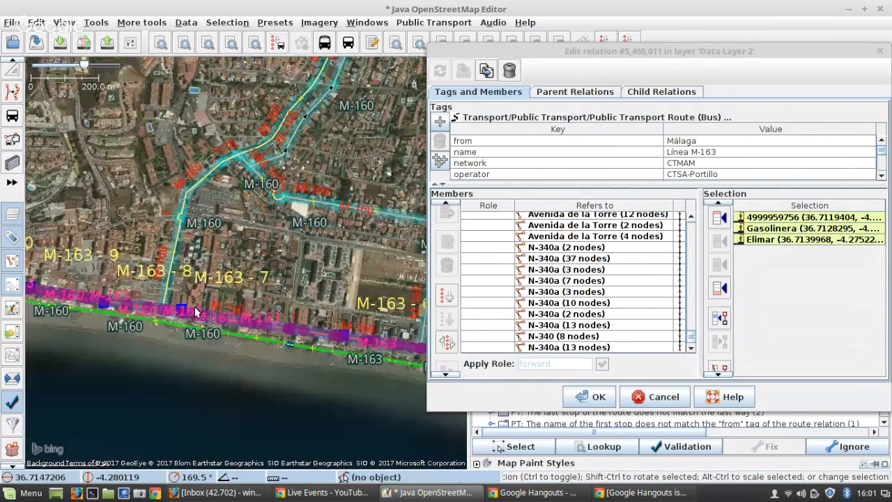
{"action": "left_click", "coordinate": [195, 306], "text": "shift"}
{"action": "left_click_drag", "start_coordinate": [198, 302], "coordinate": [301, 343]}
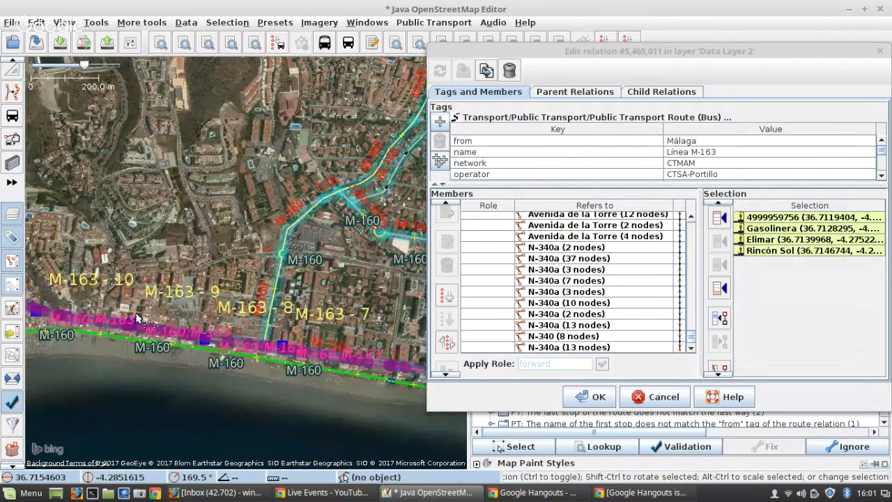
{"action": "left_click", "coordinate": [138, 318], "text": "shift"}
{"action": "scroll", "coordinate": [138, 318], "scroll_direction": "up", "scroll_amount": 5}
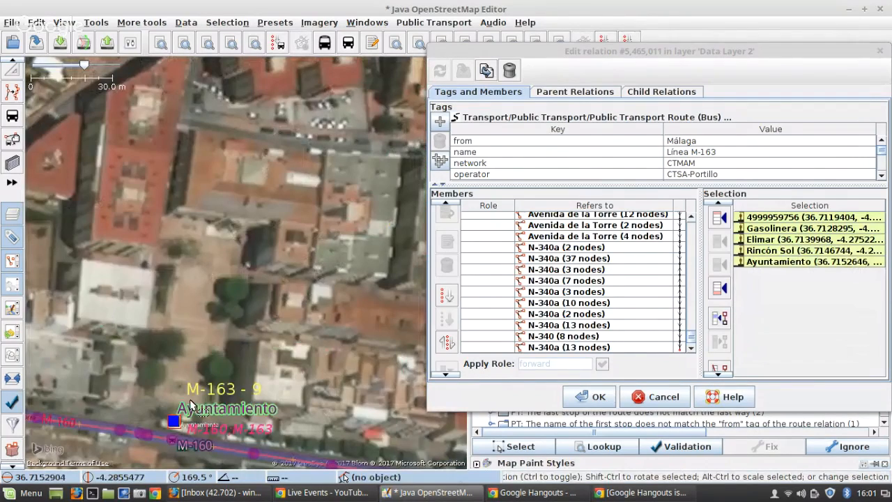
Examine which side of the road the platforms of M-163 stops 10 to 15 are on, up to La Cala del Moral
{"action": "scroll", "coordinate": [209, 312], "scroll_direction": "down", "scroll_amount": 4}
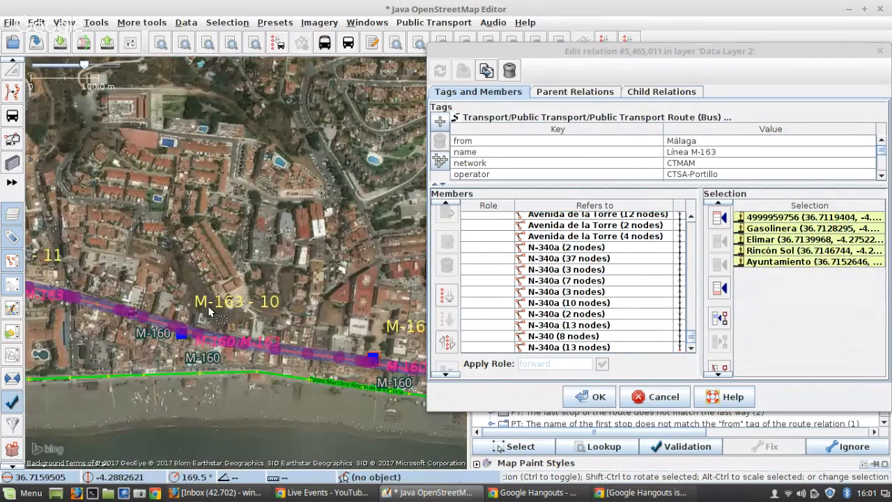
{"action": "scroll", "coordinate": [209, 312], "scroll_direction": "down", "scroll_amount": 2}
{"action": "scroll", "coordinate": [106, 291], "scroll_direction": "up", "scroll_amount": 4}
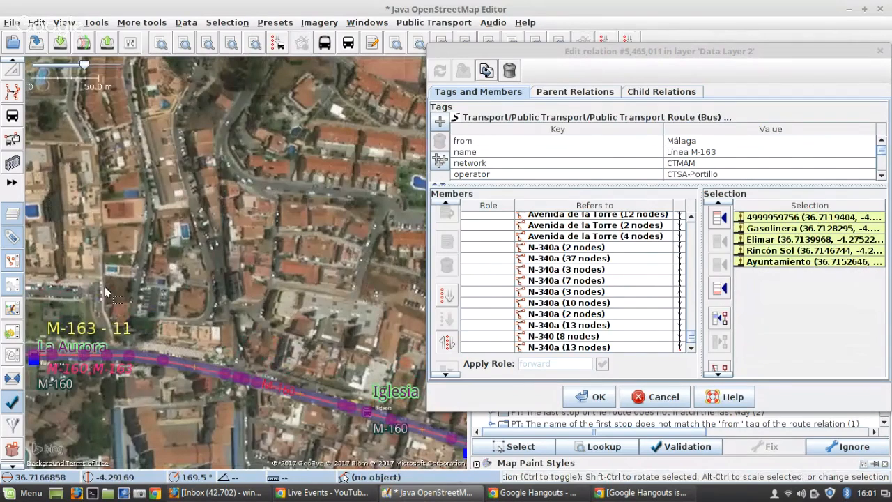
{"action": "scroll", "coordinate": [105, 292], "scroll_direction": "down", "scroll_amount": 2}
{"action": "left_click_drag", "start_coordinate": [105, 292], "coordinate": [287, 205]}
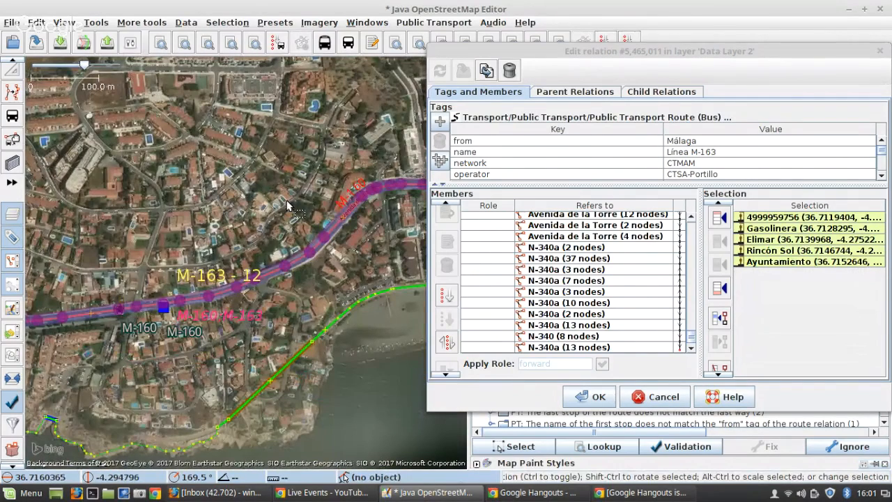
{"action": "scroll", "coordinate": [274, 276], "scroll_direction": "up", "scroll_amount": 2}
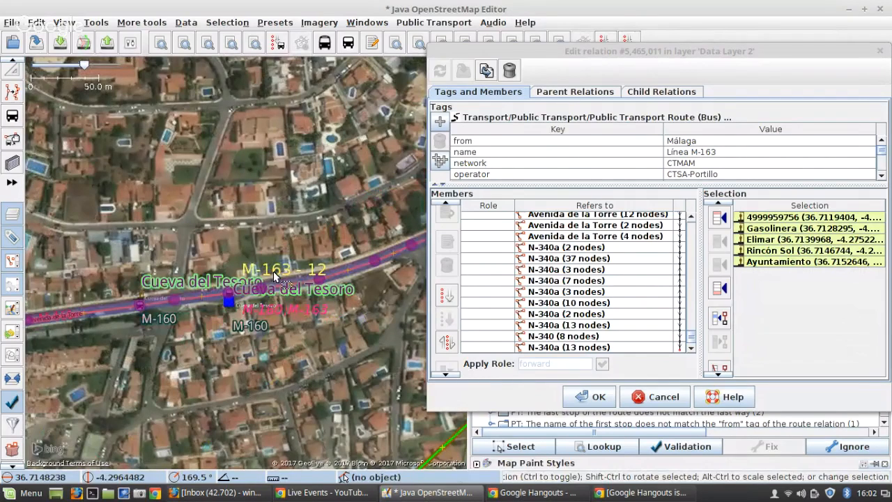
{"action": "scroll", "coordinate": [274, 277], "scroll_direction": "down", "scroll_amount": 2}
{"action": "scroll", "coordinate": [344, 219], "scroll_direction": "up", "scroll_amount": 2}
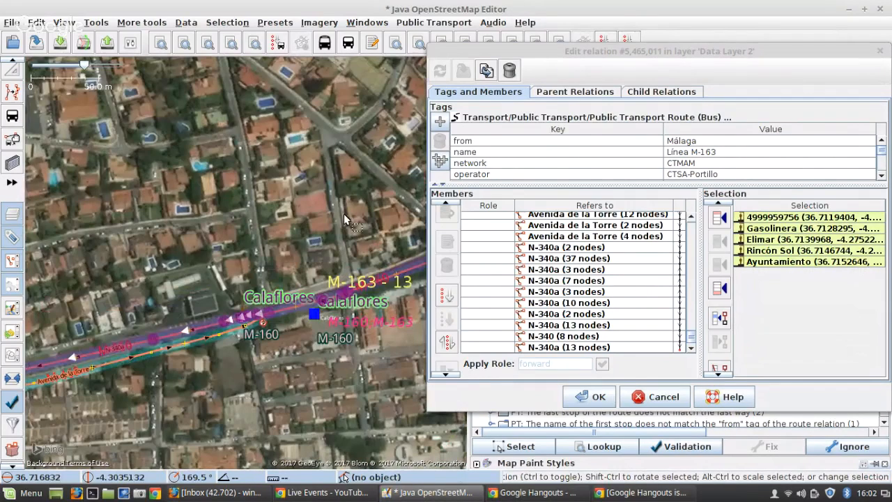
{"action": "scroll", "coordinate": [304, 294], "scroll_direction": "down", "scroll_amount": 4}
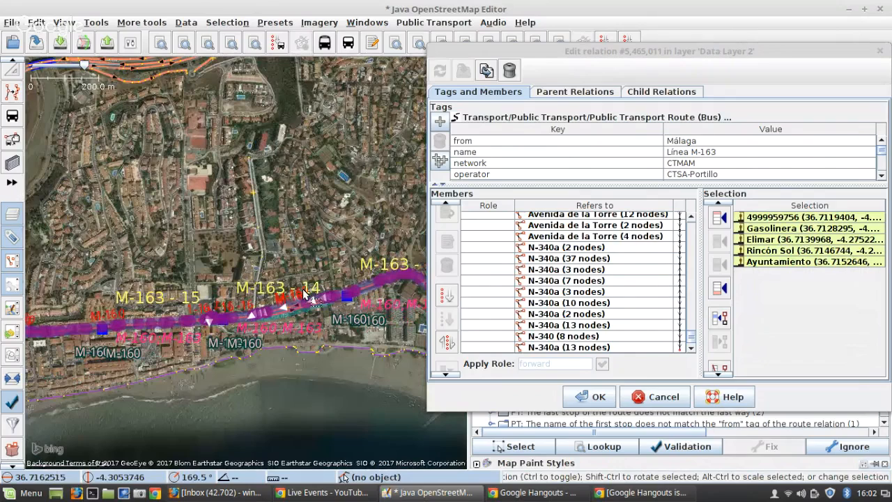
{"action": "scroll", "coordinate": [305, 295], "scroll_direction": "up", "scroll_amount": 2}
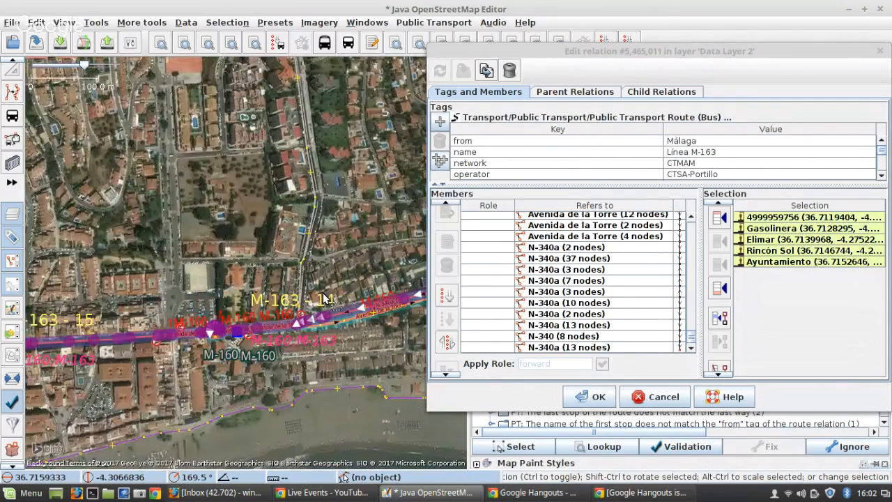
{"action": "scroll", "coordinate": [155, 319], "scroll_direction": "up", "scroll_amount": 2}
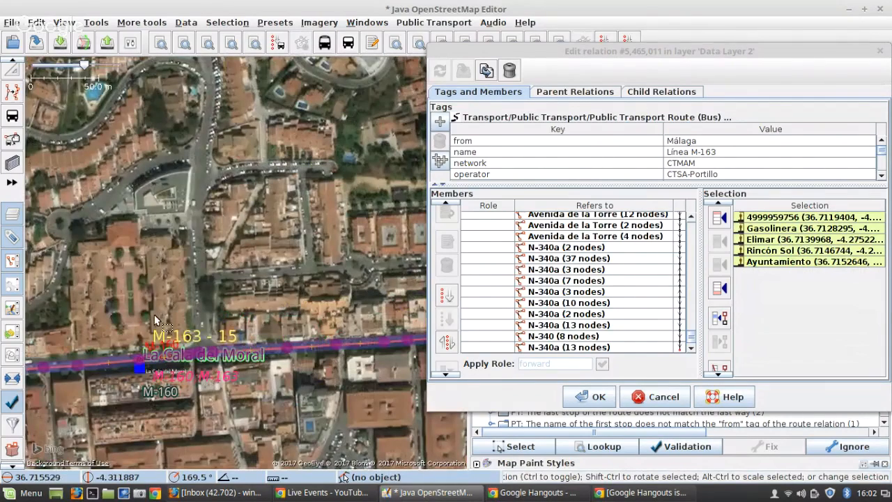
{"action": "scroll", "coordinate": [154, 315], "scroll_direction": "down", "scroll_amount": 2}
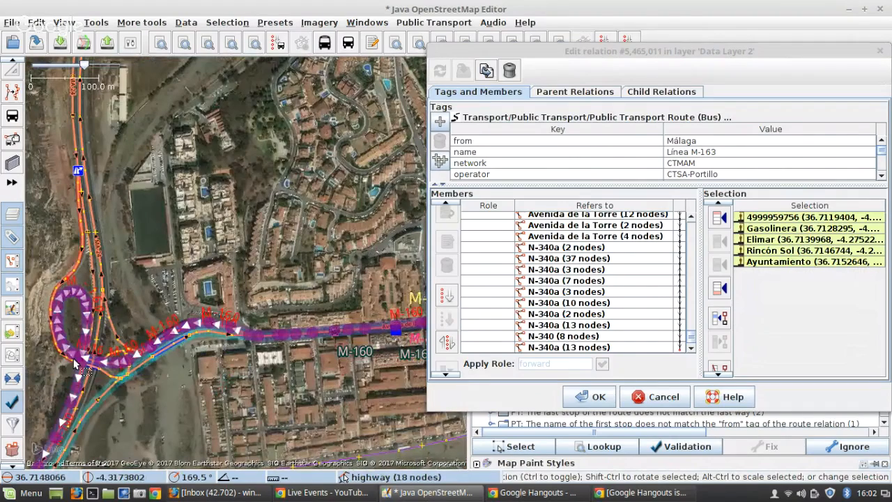
Add the La Araña platform of M-163 stop 16, south of MA-24, to the selection
{"action": "scroll", "coordinate": [75, 363], "scroll_direction": "down", "scroll_amount": 2}
{"action": "left_click_drag", "start_coordinate": [75, 364], "coordinate": [274, 198]}
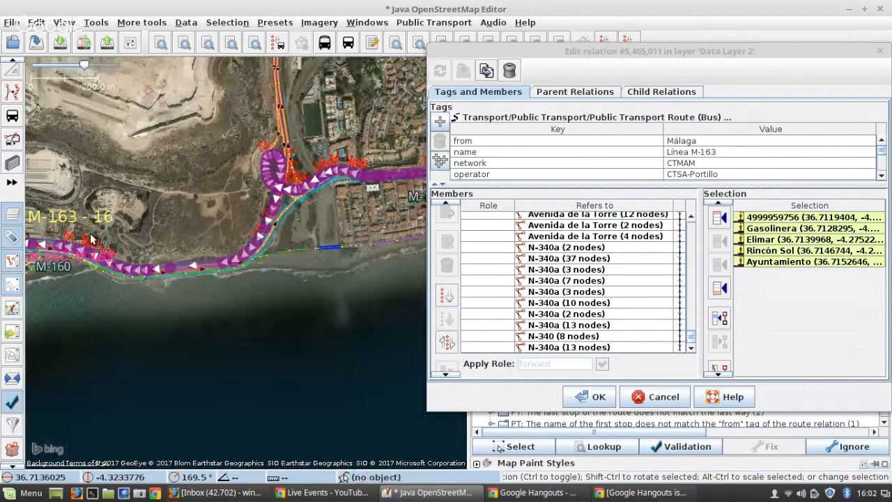
{"action": "left_click_drag", "start_coordinate": [89, 243], "coordinate": [278, 251]}
{"action": "scroll", "coordinate": [278, 251], "scroll_direction": "up", "scroll_amount": 3}
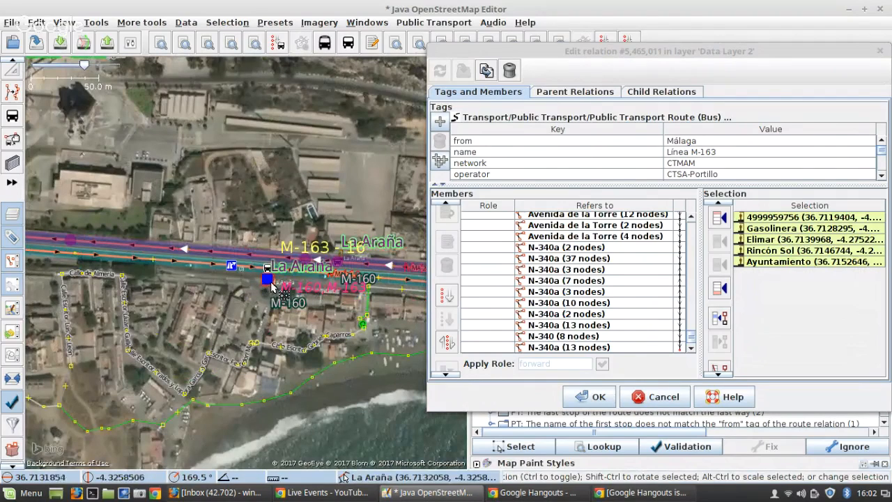
{"action": "scroll", "coordinate": [271, 286], "scroll_direction": "up", "scroll_amount": 1}
{"action": "left_click_drag", "start_coordinate": [271, 285], "coordinate": [184, 308]}
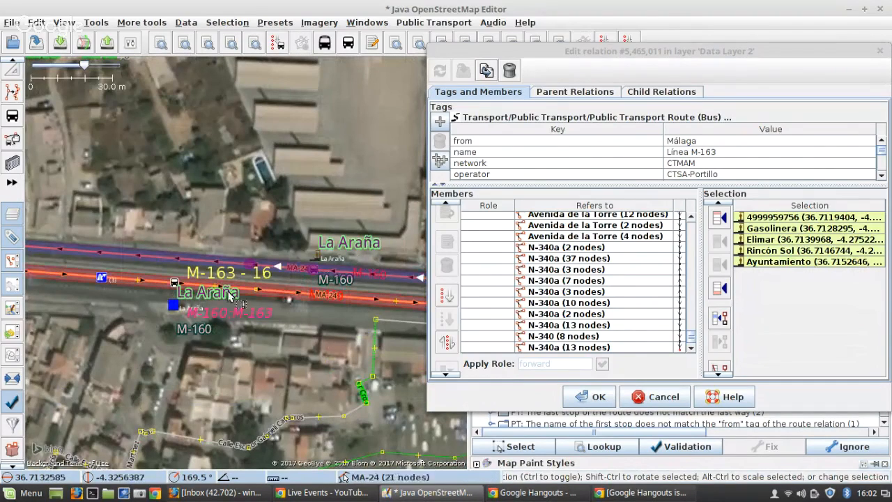
{"action": "left_click", "coordinate": [176, 312], "text": "shift"}
Add the Gasolinera El Candado platform of M-163 stop 17 to the selection
{"action": "scroll", "coordinate": [254, 282], "scroll_direction": "down", "scroll_amount": 5}
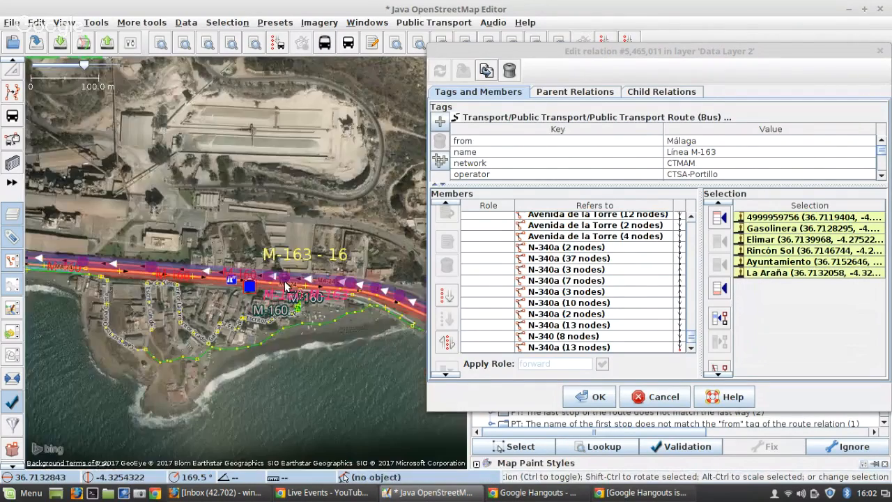
{"action": "scroll", "coordinate": [255, 282], "scroll_direction": "up", "scroll_amount": 3}
{"action": "scroll", "coordinate": [254, 279], "scroll_direction": "down", "scroll_amount": 2}
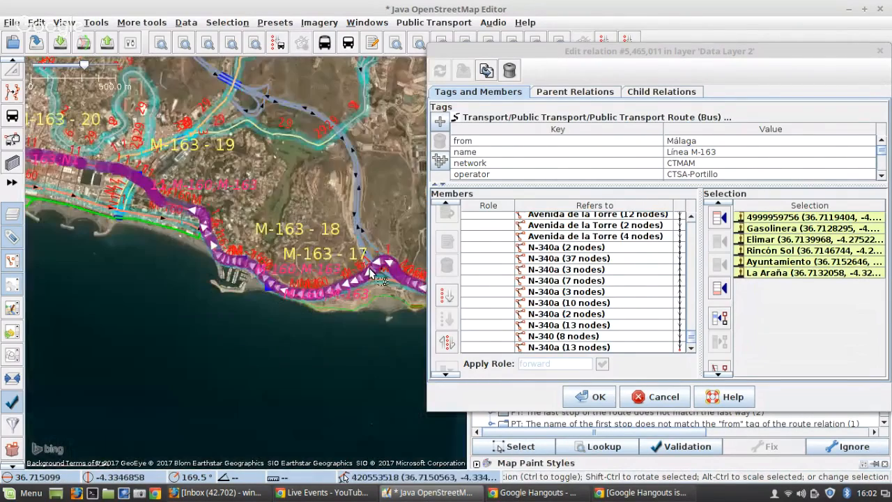
{"action": "scroll", "coordinate": [255, 277], "scroll_direction": "up", "scroll_amount": 3}
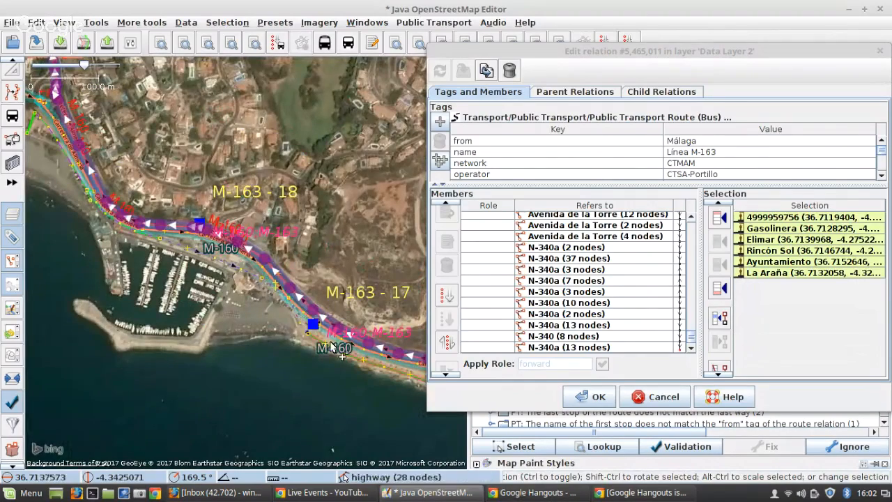
{"action": "scroll", "coordinate": [313, 333], "scroll_direction": "up", "scroll_amount": 2}
{"action": "left_click", "coordinate": [299, 308], "text": "shift"}
Add the Avenida Juan Sebastián Elcano platform of M-163 stop 20, south of the road, to the selection
{"action": "scroll", "coordinate": [417, 227], "scroll_direction": "down", "scroll_amount": 1}
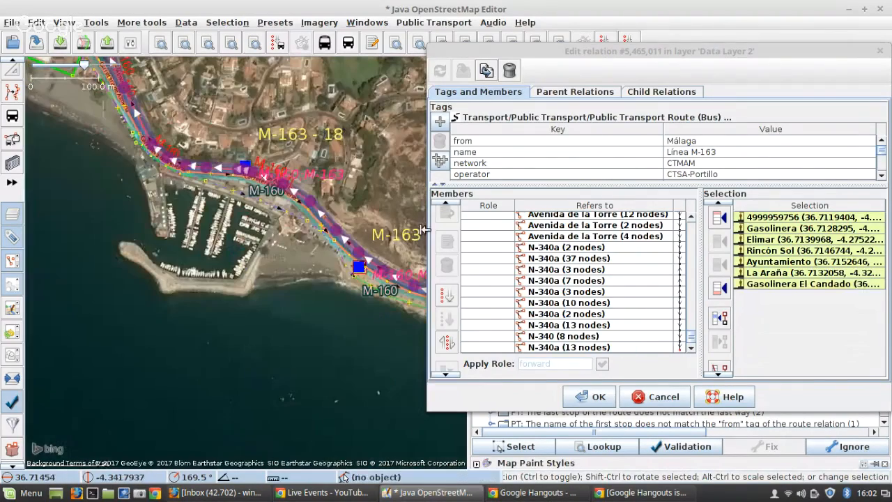
{"action": "left_click_drag", "start_coordinate": [174, 105], "coordinate": [308, 321]}
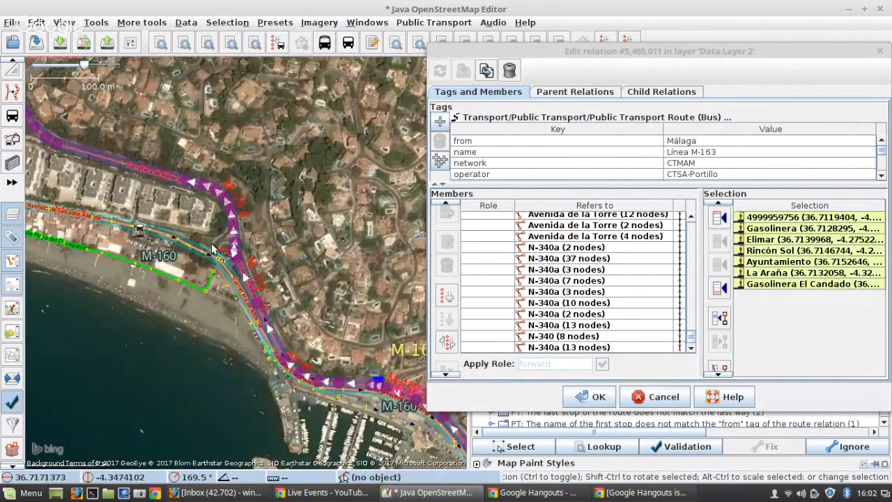
{"action": "scroll", "coordinate": [258, 255], "scroll_direction": "down", "scroll_amount": 2}
{"action": "scroll", "coordinate": [167, 185], "scroll_direction": "up", "scroll_amount": 1}
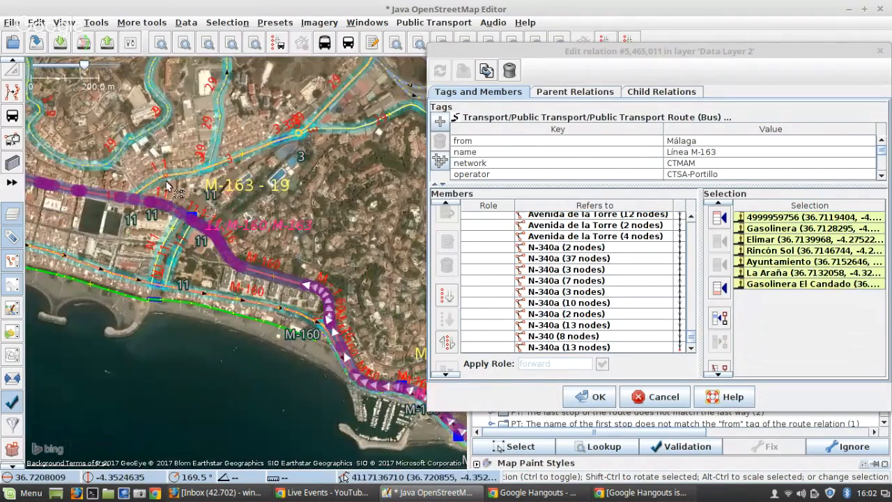
{"action": "scroll", "coordinate": [167, 182], "scroll_direction": "up", "scroll_amount": 1}
{"action": "scroll", "coordinate": [210, 264], "scroll_direction": "up", "scroll_amount": 1}
{"action": "scroll", "coordinate": [305, 276], "scroll_direction": "down", "scroll_amount": 2}
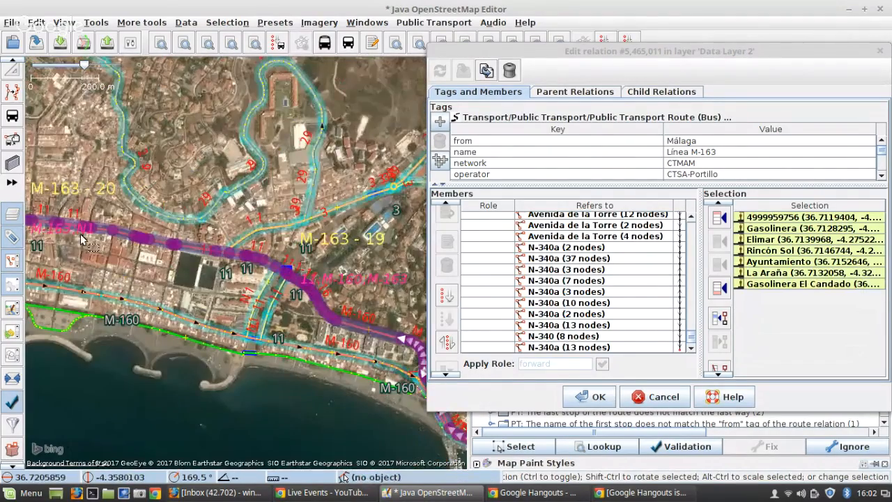
{"action": "scroll", "coordinate": [81, 239], "scroll_direction": "up", "scroll_amount": 6}
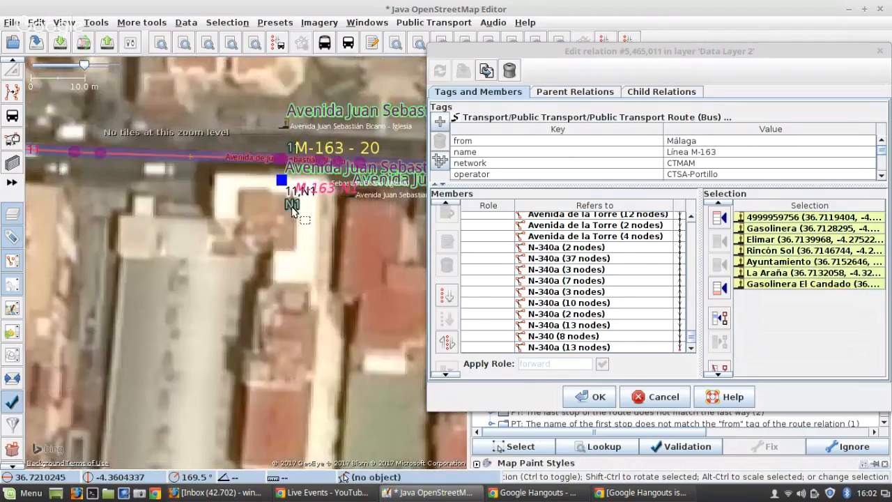
{"action": "left_click", "coordinate": [292, 207], "text": "shift"}
Add the Baños del Carmen platform of M-163 stop 21 on Calle Bolivia to the selection
{"action": "scroll", "coordinate": [155, 165], "scroll_direction": "down", "scroll_amount": 3}
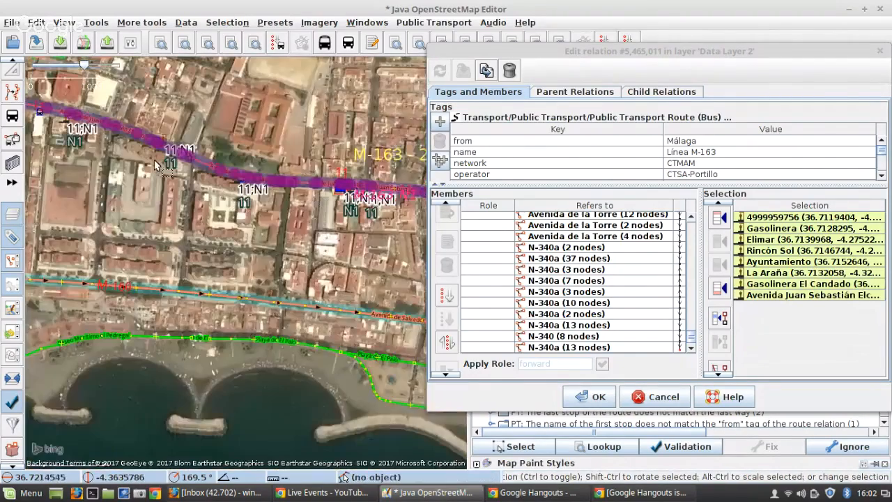
{"action": "scroll", "coordinate": [155, 164], "scroll_direction": "down", "scroll_amount": 1}
{"action": "left_click_drag", "start_coordinate": [110, 145], "coordinate": [385, 207]}
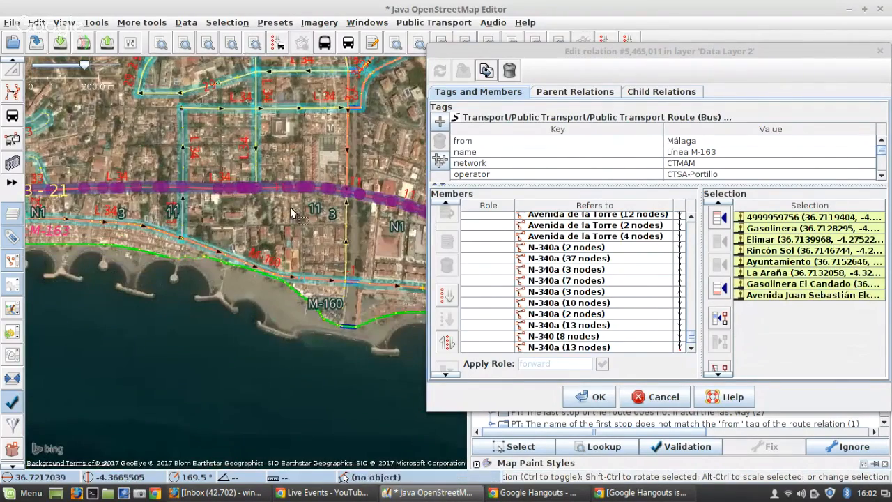
{"action": "scroll", "coordinate": [239, 245], "scroll_direction": "up", "scroll_amount": 3}
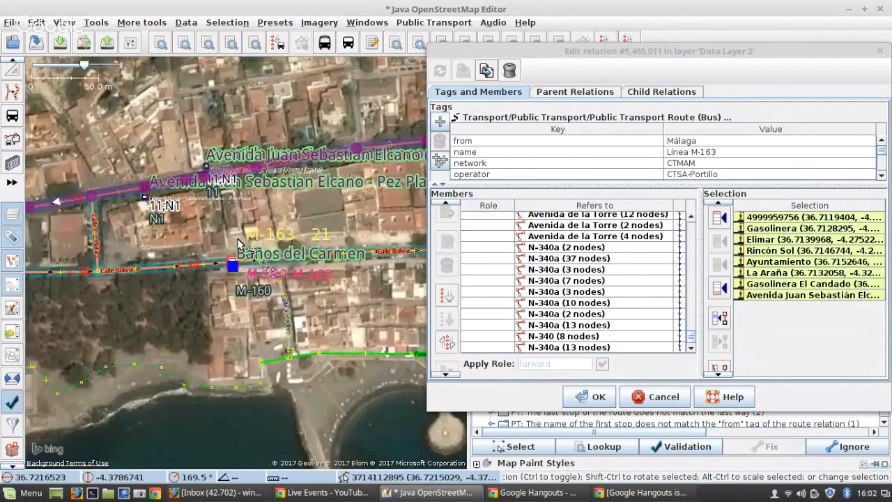
{"action": "scroll", "coordinate": [227, 266], "scroll_direction": "up", "scroll_amount": 2}
{"action": "left_click", "coordinate": [251, 272], "text": "shift"}
{"action": "scroll", "coordinate": [393, 225], "scroll_direction": "down", "scroll_amount": 1}
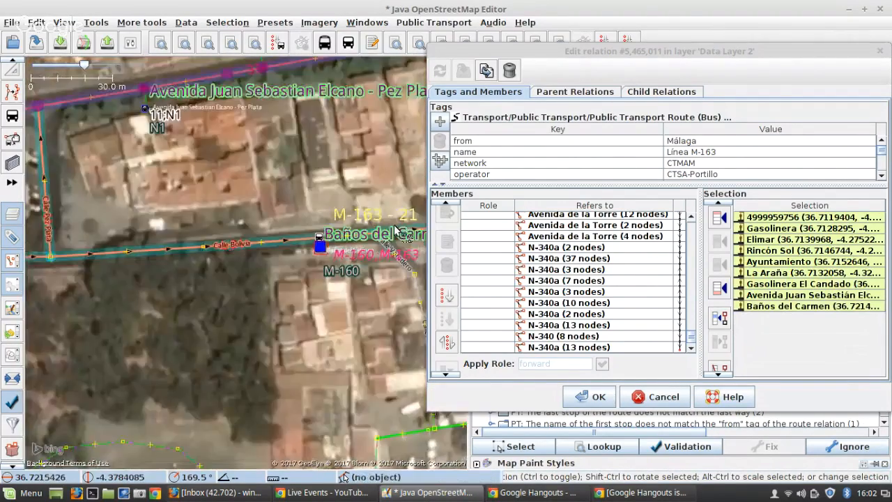
Add the beach-side Parque San Antonio platform of M-163 stop 23 to the selection
{"action": "scroll", "coordinate": [395, 230], "scroll_direction": "down", "scroll_amount": 3}
{"action": "scroll", "coordinate": [266, 213], "scroll_direction": "up", "scroll_amount": 3}
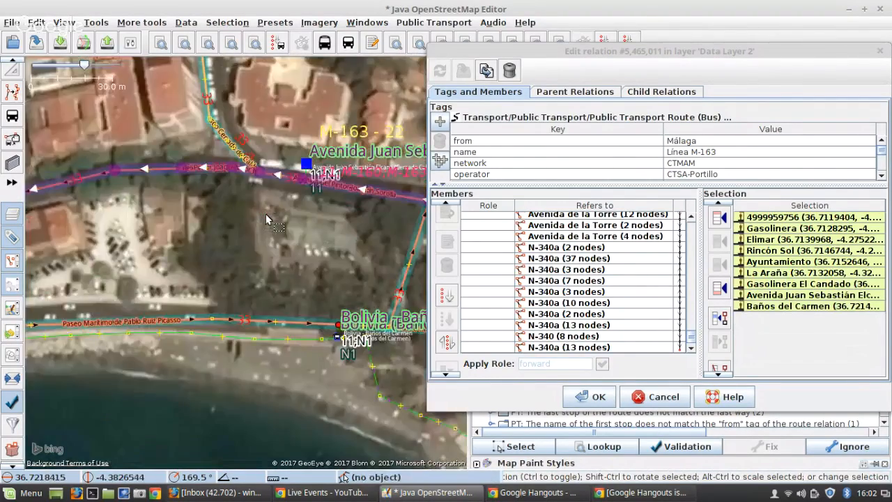
{"action": "scroll", "coordinate": [281, 205], "scroll_direction": "down", "scroll_amount": 4}
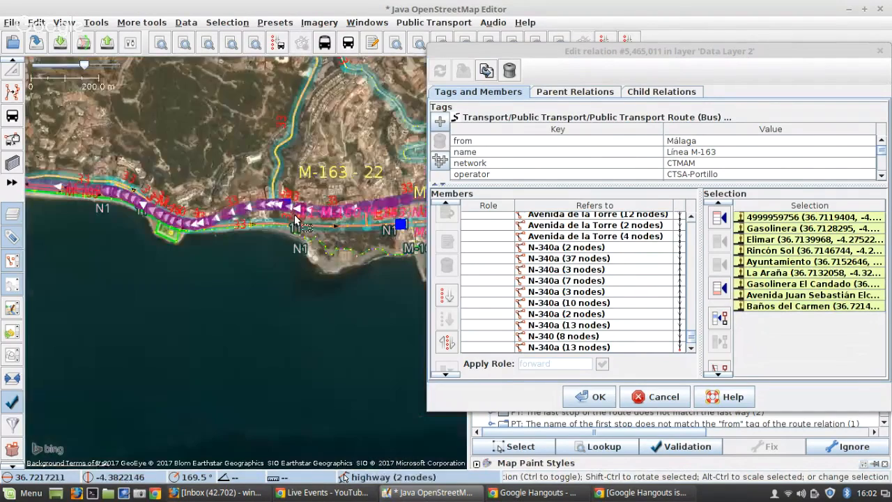
{"action": "scroll", "coordinate": [70, 201], "scroll_direction": "up", "scroll_amount": 3}
{"action": "scroll", "coordinate": [66, 209], "scroll_direction": "up", "scroll_amount": 3}
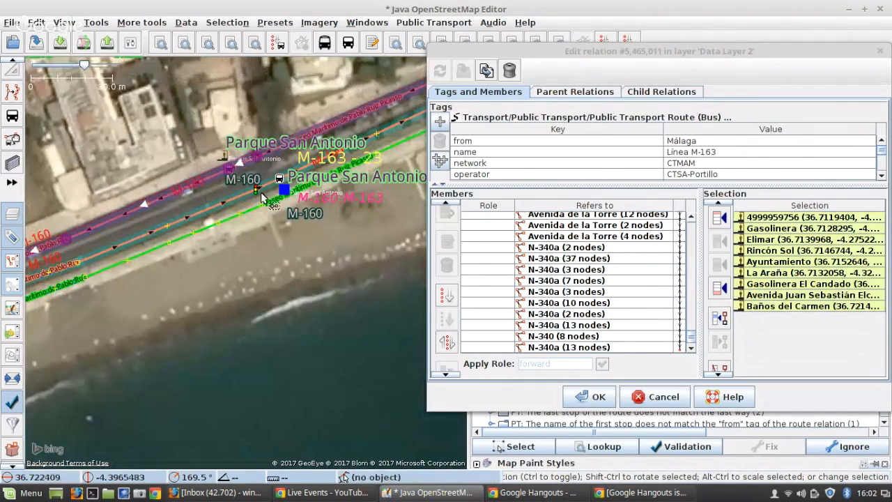
{"action": "left_click", "coordinate": [287, 189], "text": "shift"}
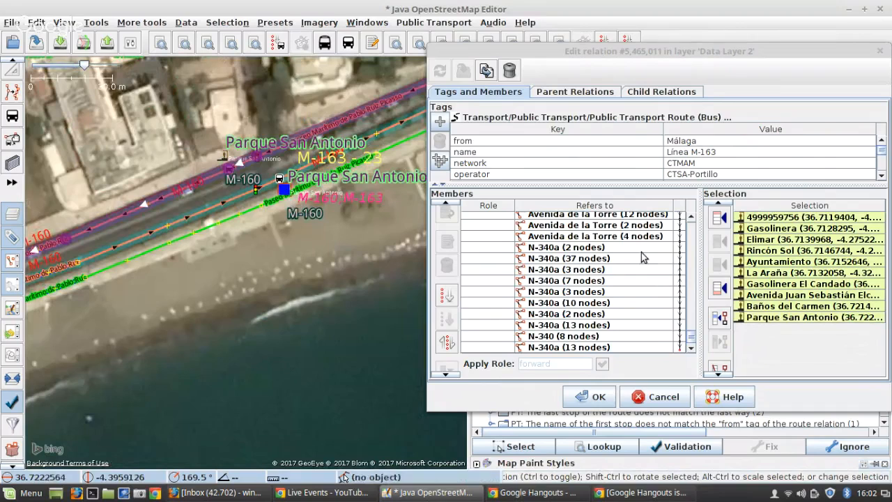
Remove all the selected platforms from the members of the M-163 route relation
{"action": "scroll", "coordinate": [641, 272], "scroll_direction": "up", "scroll_amount": 15}
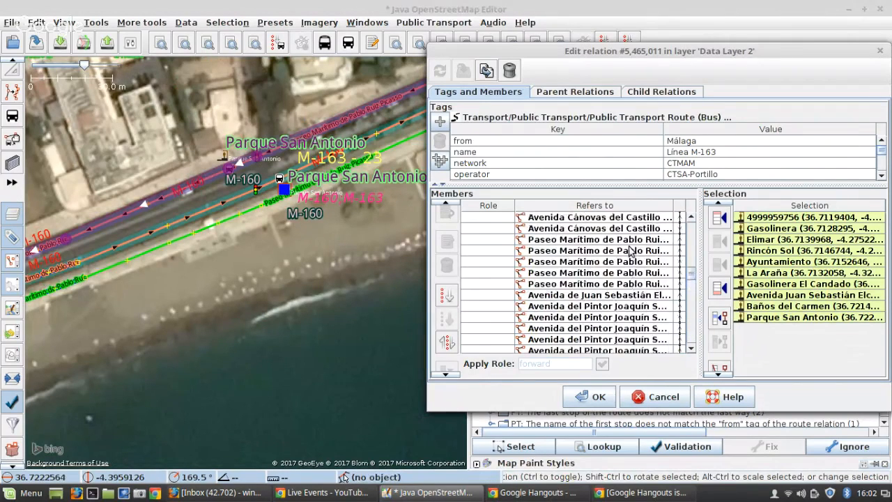
{"action": "scroll", "coordinate": [621, 346], "scroll_direction": "down", "scroll_amount": 7}
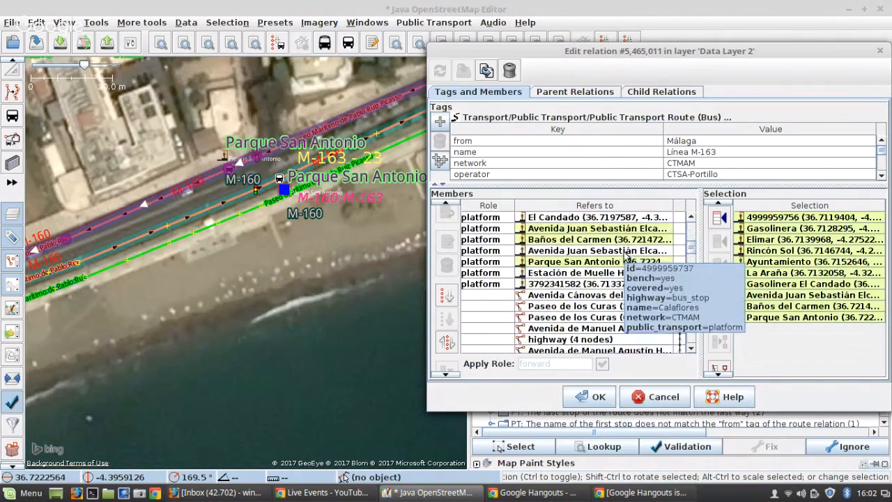
{"action": "left_click", "coordinate": [720, 355]}
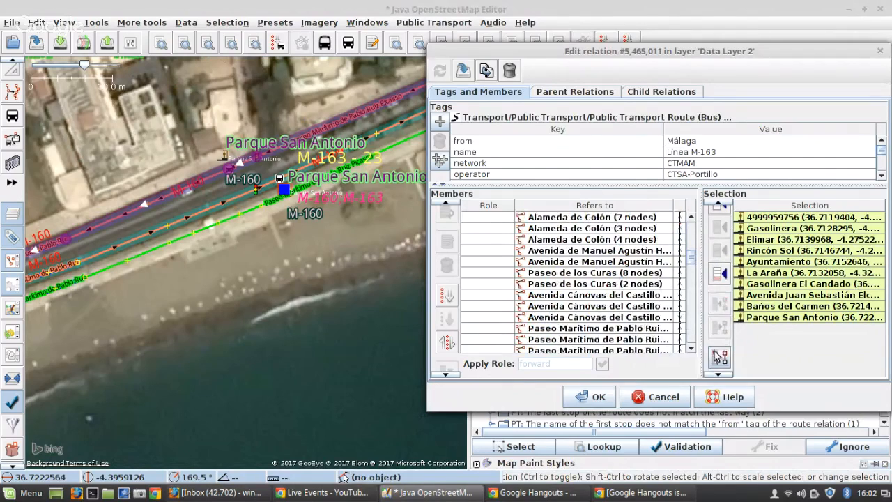
Select the inland-side Parque San Antonio platform and add it before the first member of the M-163 relation
{"action": "left_click", "coordinate": [288, 193]}
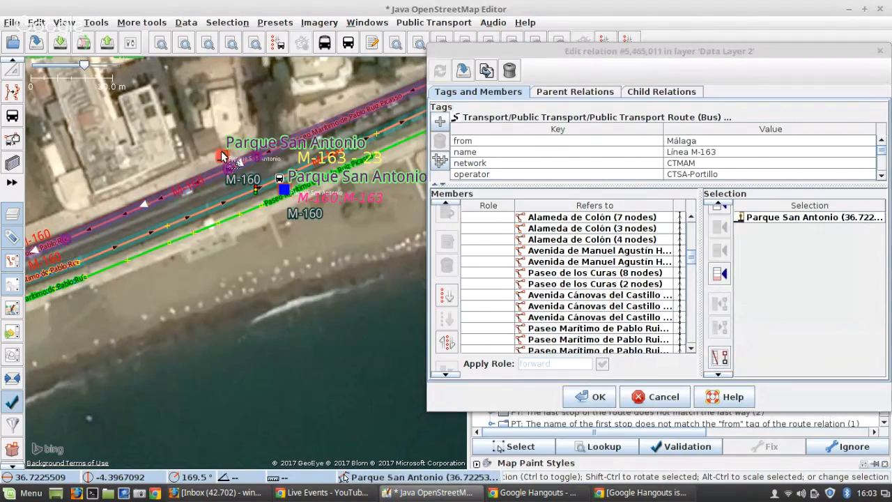
{"action": "scroll", "coordinate": [283, 170], "scroll_direction": "down", "scroll_amount": 6}
{"action": "scroll", "coordinate": [283, 171], "scroll_direction": "down", "scroll_amount": 4}
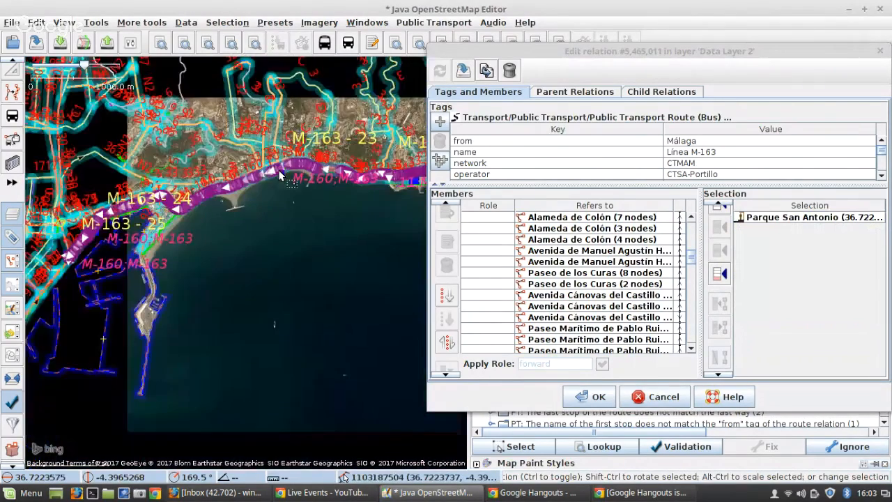
{"action": "scroll", "coordinate": [721, 228], "scroll_direction": "up", "scroll_amount": 2}
{"action": "left_click", "coordinate": [727, 223]}
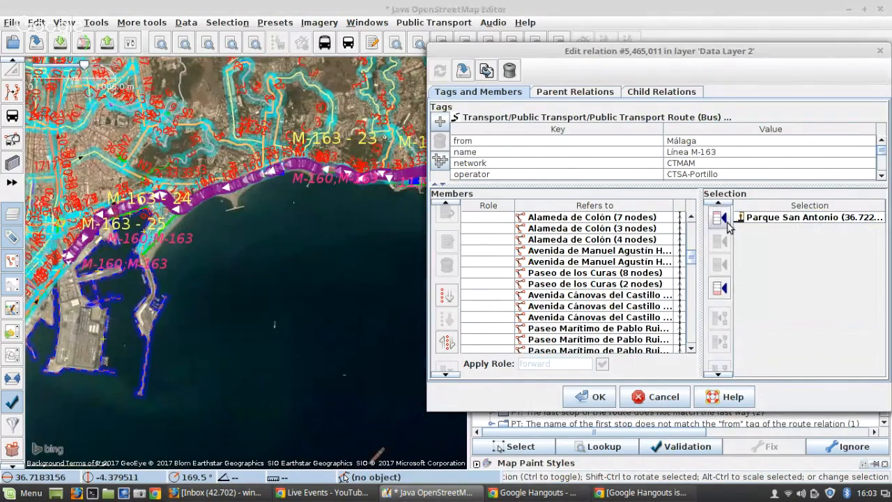
{"action": "left_click", "coordinate": [720, 218]}
Select the Estación de Muelle Heredia platform of M-163 stop 24 by the harbour
{"action": "scroll", "coordinate": [334, 230], "scroll_direction": "up", "scroll_amount": 10}
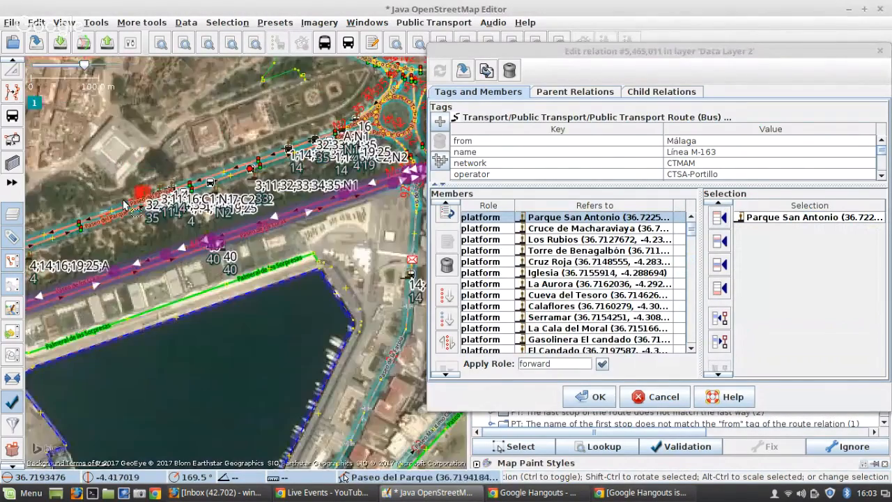
{"action": "scroll", "coordinate": [334, 229], "scroll_direction": "down", "scroll_amount": 4}
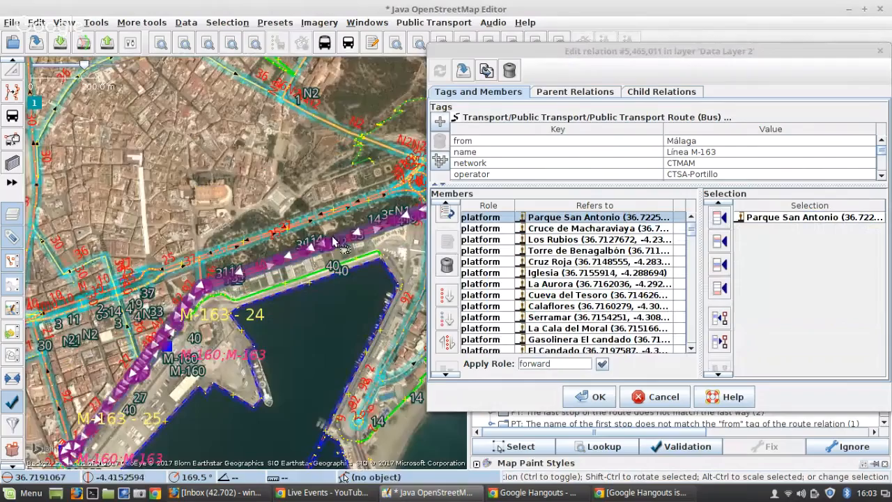
{"action": "scroll", "coordinate": [168, 345], "scroll_direction": "up", "scroll_amount": 2}
{"action": "scroll", "coordinate": [168, 345], "scroll_direction": "up", "scroll_amount": 2}
{"action": "left_click", "coordinate": [173, 356]}
{"action": "scroll", "coordinate": [204, 398], "scroll_direction": "down", "scroll_amount": 5}
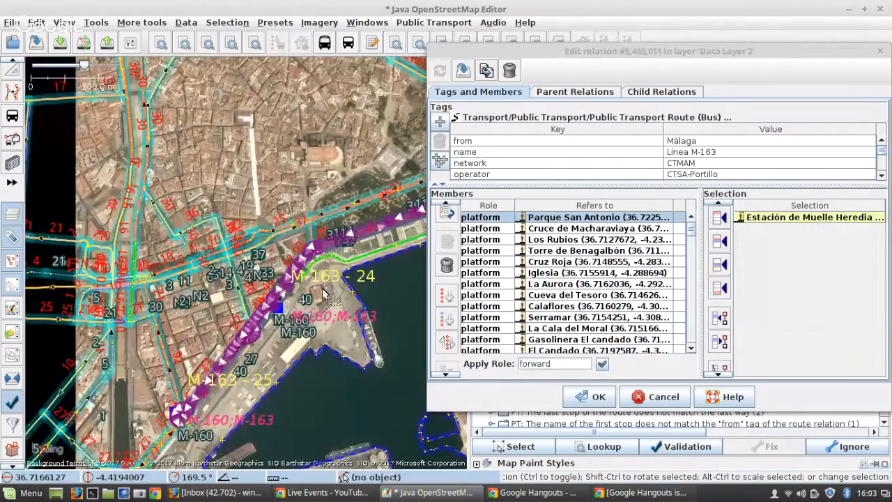
Check M-163 stop 25 at the roundabout and add the beach-side Parque San Antonio platform to the selection
{"action": "scroll", "coordinate": [204, 397], "scroll_direction": "up", "scroll_amount": 9}
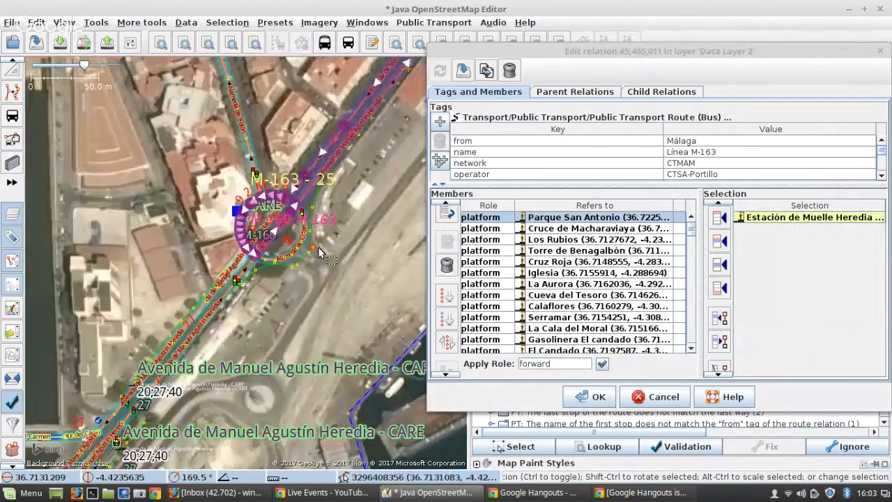
{"action": "scroll", "coordinate": [224, 252], "scroll_direction": "down", "scroll_amount": 8}
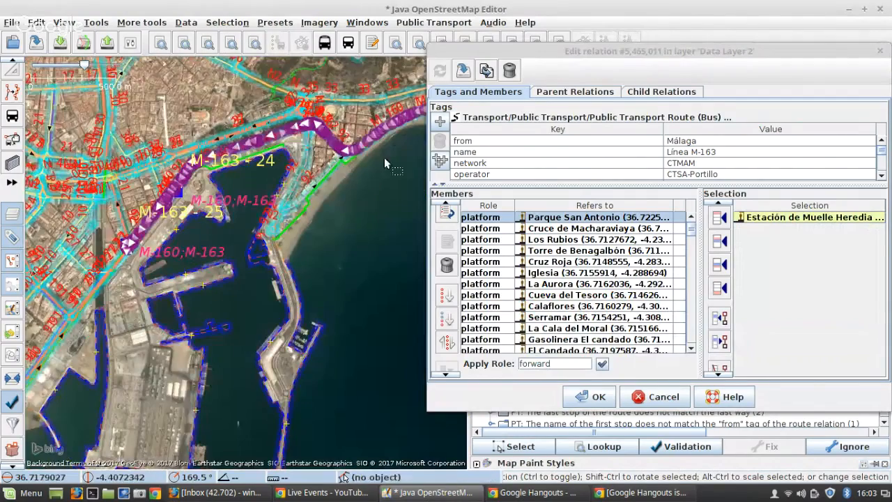
{"action": "scroll", "coordinate": [334, 180], "scroll_direction": "up", "scroll_amount": 10}
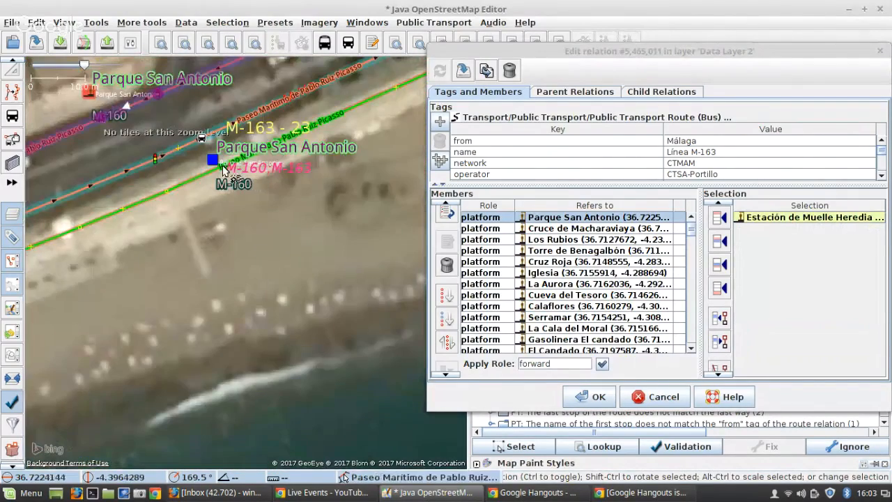
{"action": "left_click", "coordinate": [223, 169], "text": "shift"}
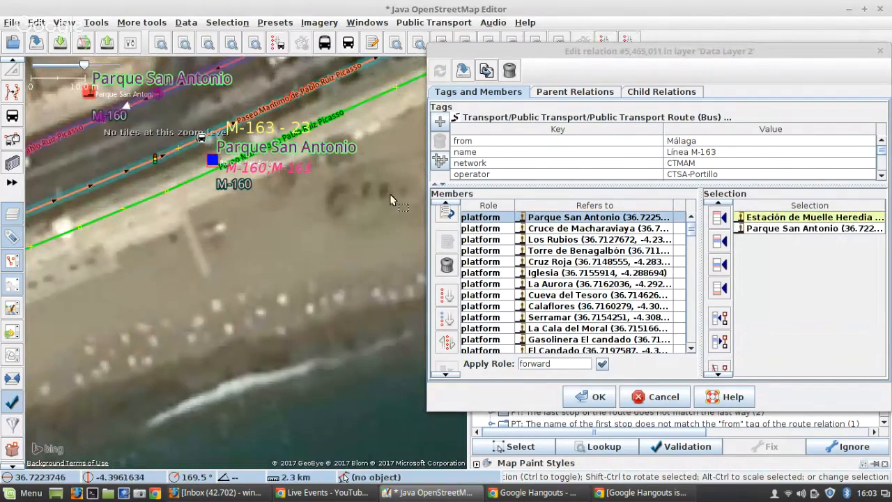
Remove the selected platforms from the M-163 relation members and apply the relation changes to the data layer
{"action": "left_click", "coordinate": [693, 343]}
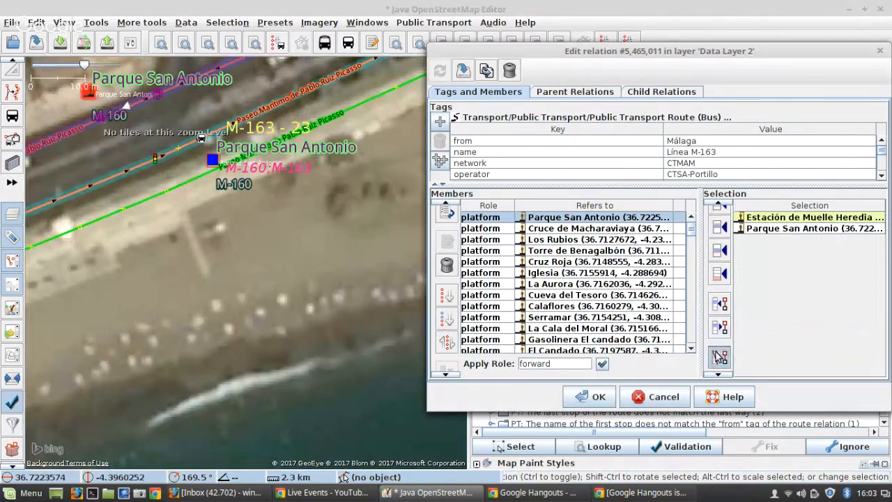
{"action": "left_click", "coordinate": [464, 72]}
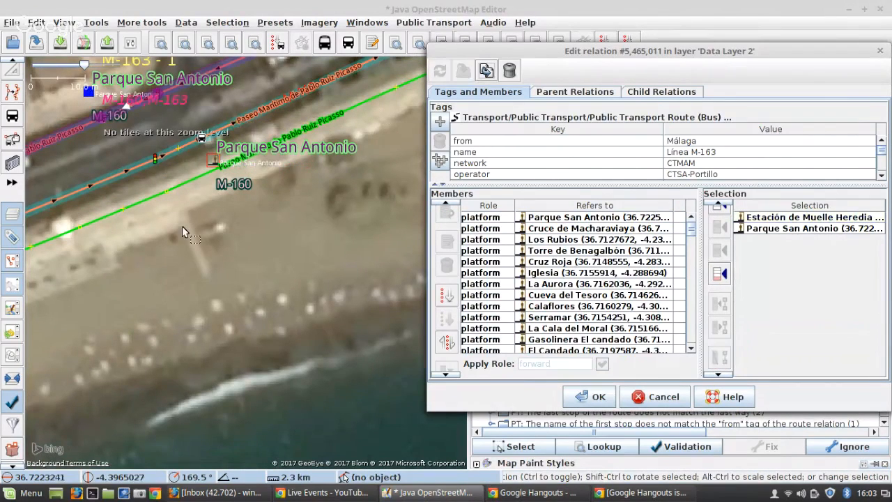
{"action": "scroll", "coordinate": [77, 284], "scroll_direction": "down", "scroll_amount": 4}
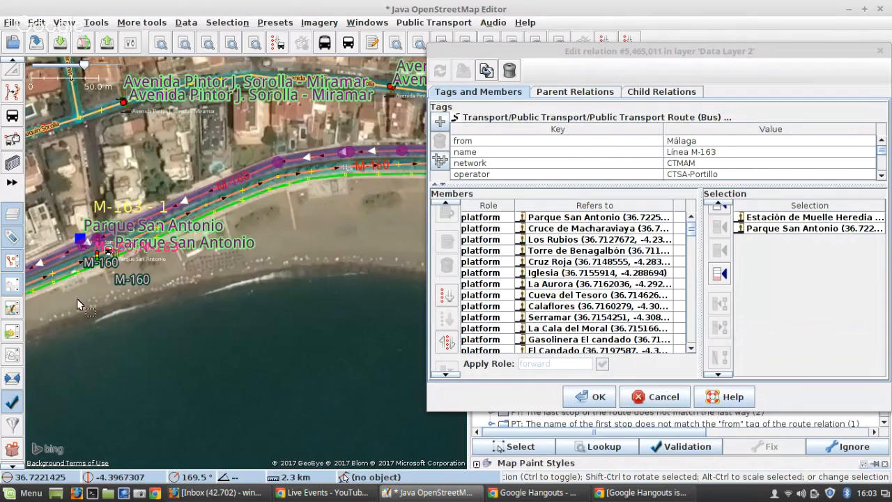
Zoom to the first way member, Avenida Cánovas del Castillo, and examine the route's course around it
{"action": "left_click", "coordinate": [657, 251]}
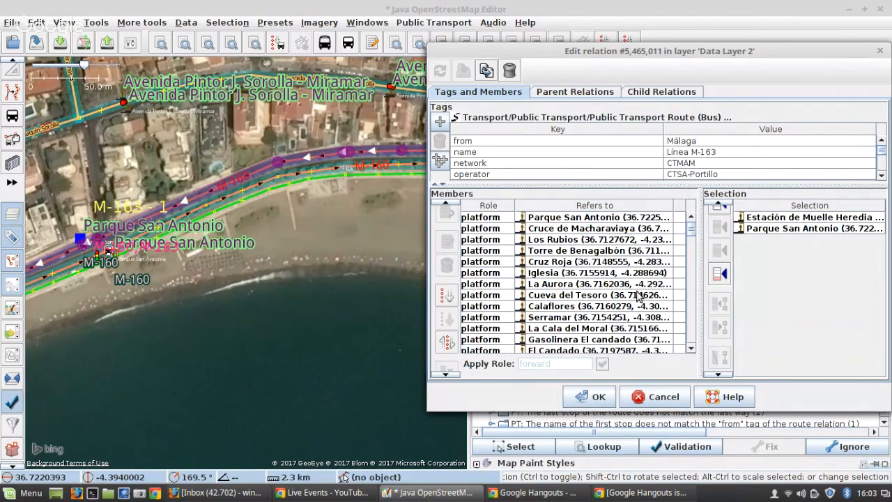
{"action": "scroll", "coordinate": [607, 332], "scroll_direction": "down", "scroll_amount": 3}
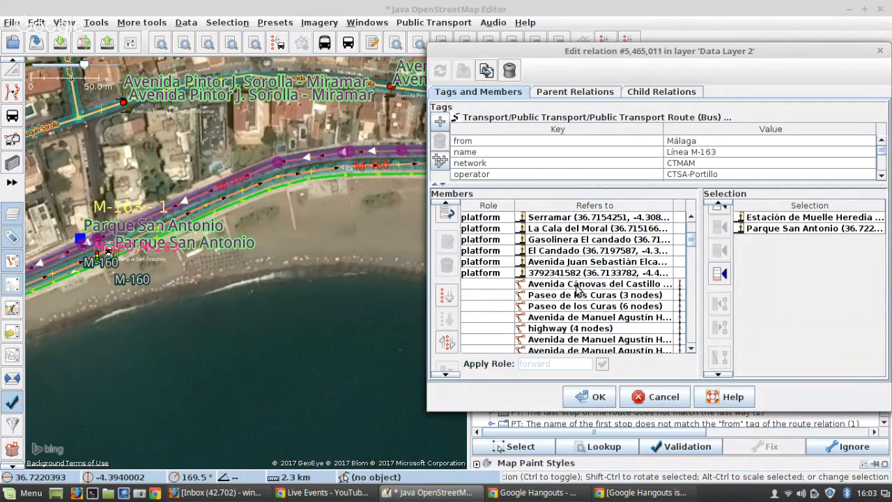
{"action": "right_click", "coordinate": [576, 286]}
{"action": "left_click", "coordinate": [589, 292]}
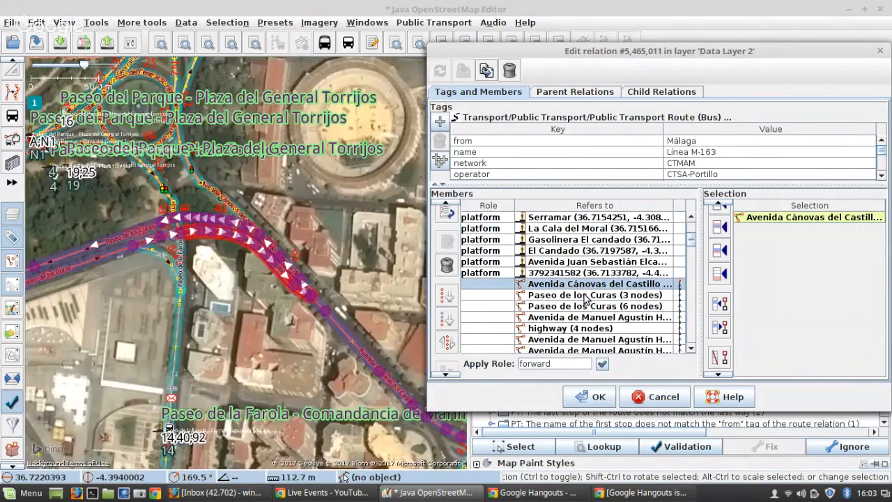
{"action": "scroll", "coordinate": [390, 306], "scroll_direction": "down", "scroll_amount": 5}
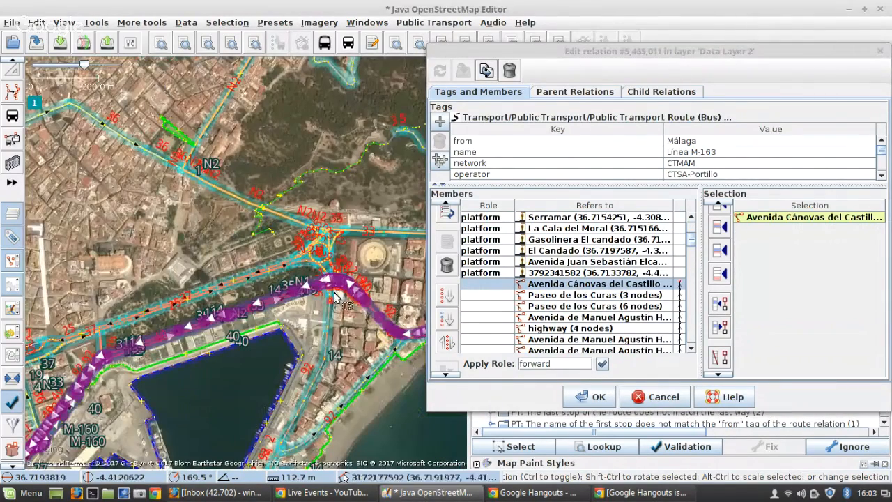
{"action": "scroll", "coordinate": [337, 296], "scroll_direction": "up", "scroll_amount": 5}
{"action": "scroll", "coordinate": [335, 297], "scroll_direction": "up", "scroll_amount": 1}
{"action": "scroll", "coordinate": [352, 236], "scroll_direction": "down", "scroll_amount": 2}
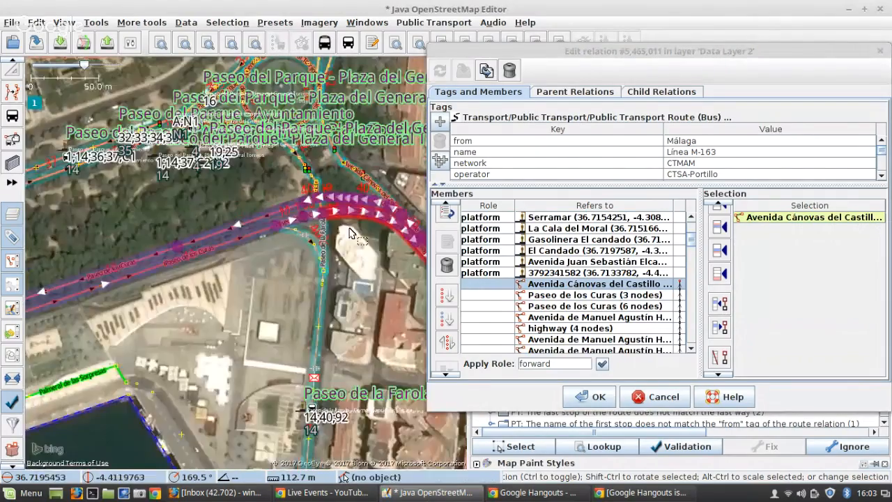
{"action": "scroll", "coordinate": [130, 298], "scroll_direction": "down", "scroll_amount": 3}
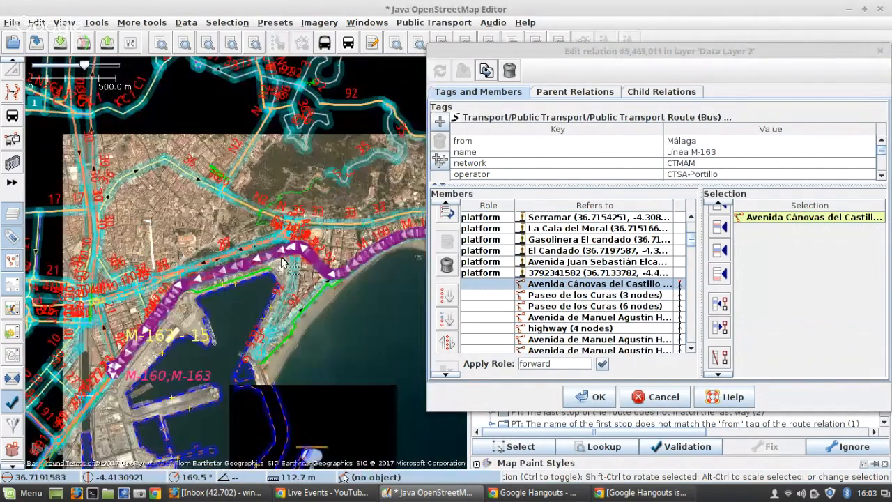
Examine the M-163 route's course along Paseo de los Curas and the harbour, from Avenida Cánovas del Castillo to the Alameda de Colón roundabout
{"action": "scroll", "coordinate": [185, 293], "scroll_direction": "up", "scroll_amount": 2}
{"action": "scroll", "coordinate": [182, 288], "scroll_direction": "up", "scroll_amount": 3}
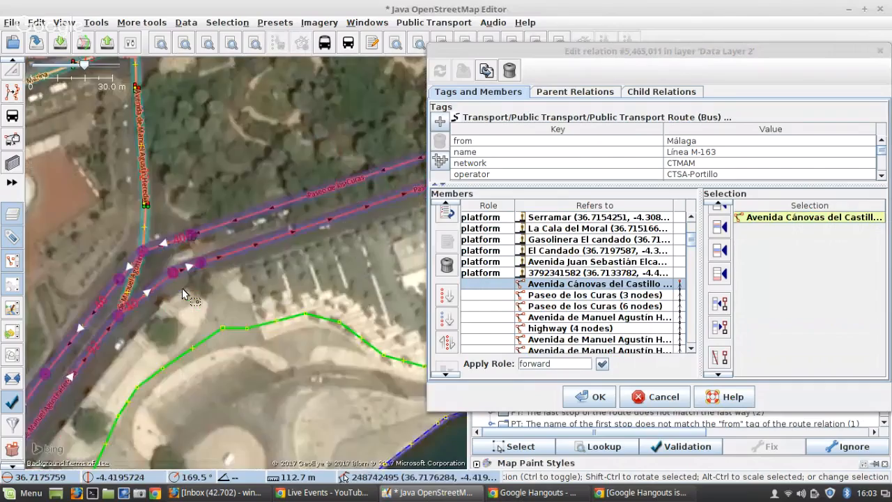
{"action": "scroll", "coordinate": [117, 308], "scroll_direction": "down", "scroll_amount": 3}
{"action": "scroll", "coordinate": [390, 241], "scroll_direction": "up", "scroll_amount": 1}
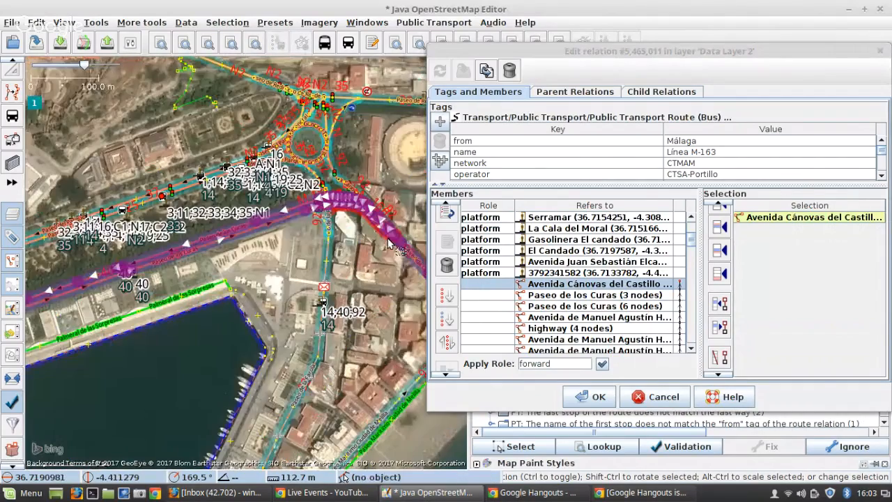
{"action": "scroll", "coordinate": [394, 232], "scroll_direction": "up", "scroll_amount": 4}
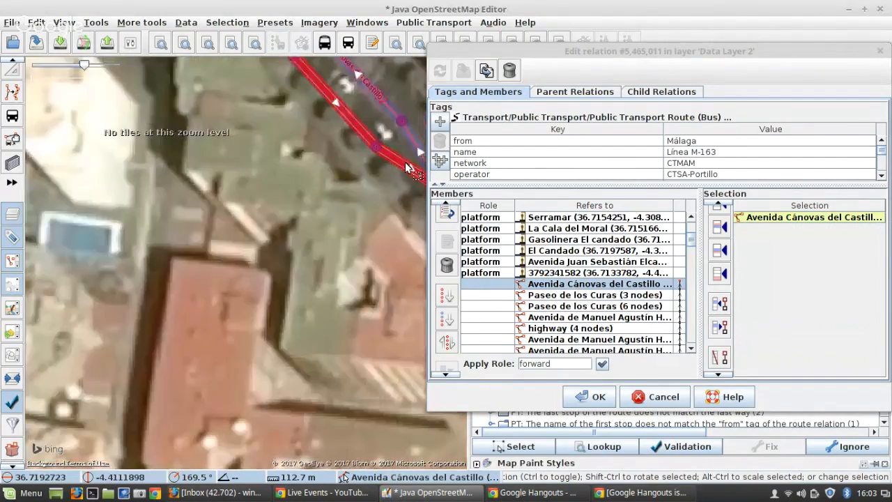
{"action": "scroll", "coordinate": [408, 167], "scroll_direction": "down", "scroll_amount": 4}
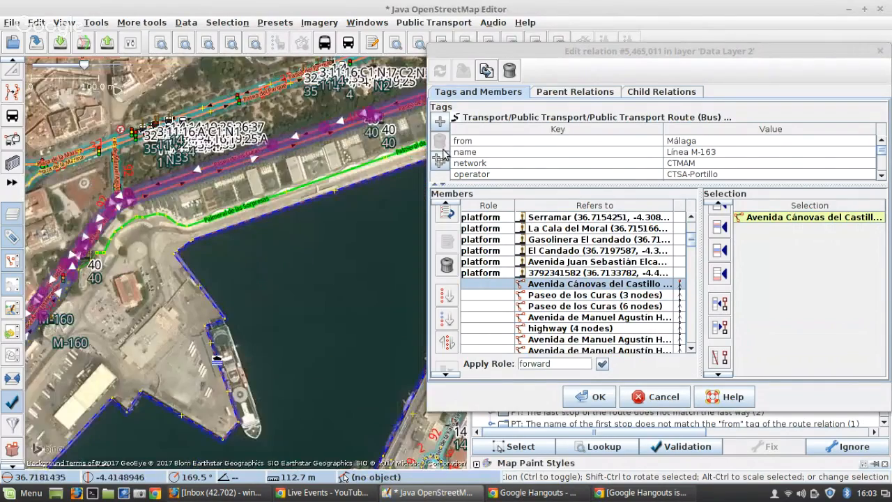
{"action": "scroll", "coordinate": [182, 314], "scroll_direction": "up", "scroll_amount": 3}
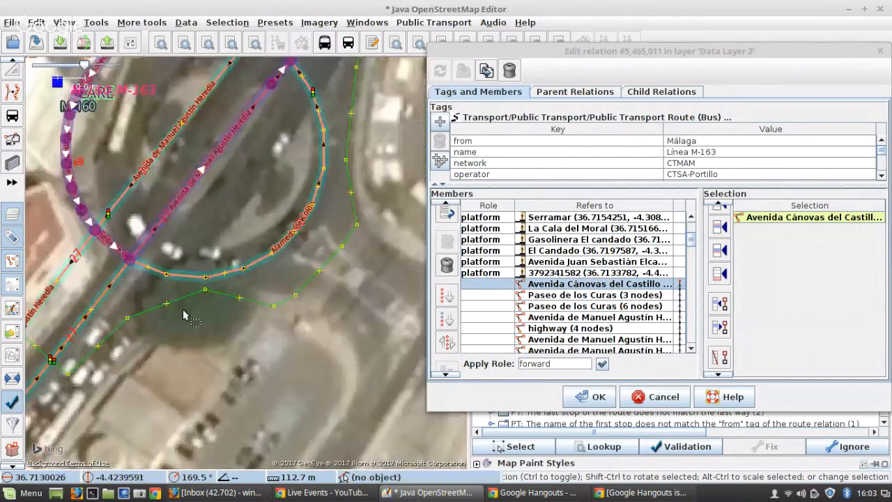
Remove the consecutive way members from Avenida Cánovas del Castillo through Alameda de Colón (2 nodes) from the M-163 relation
{"action": "scroll", "coordinate": [183, 310], "scroll_direction": "up", "scroll_amount": 1}
{"action": "left_click", "coordinate": [64, 198], "text": "shift"}
{"action": "left_click", "coordinate": [725, 302]}
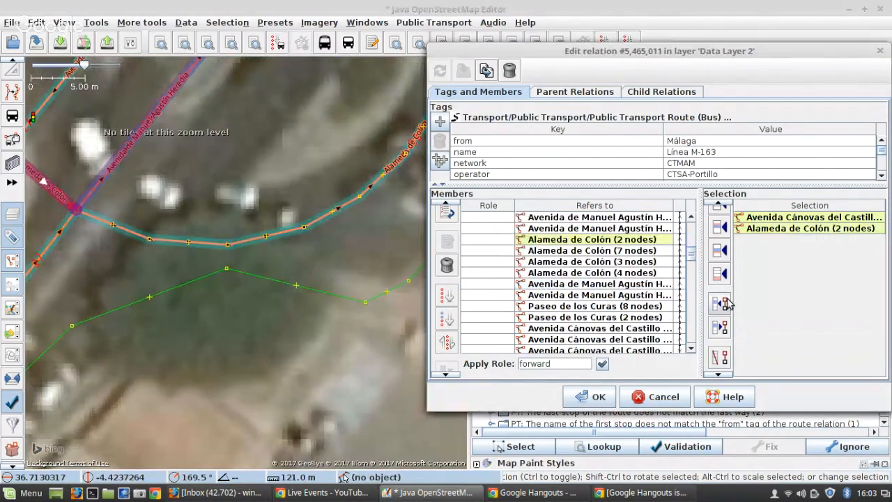
{"action": "scroll", "coordinate": [682, 296], "scroll_direction": "up", "scroll_amount": 3}
{"action": "left_click", "coordinate": [640, 339]}
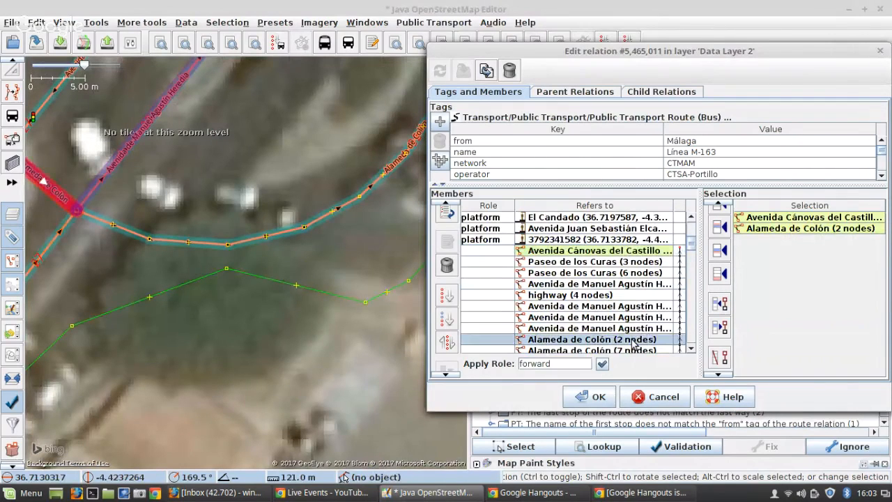
{"action": "left_click", "coordinate": [573, 255], "text": "shift"}
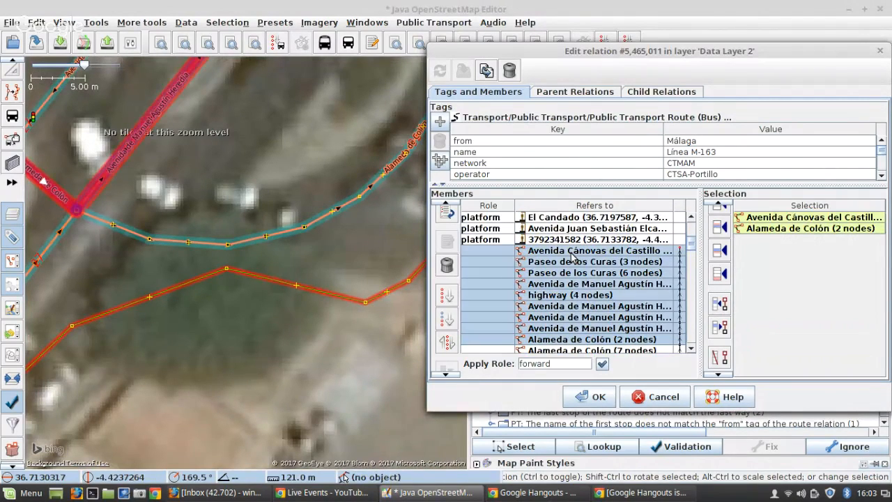
{"action": "left_click", "coordinate": [447, 267]}
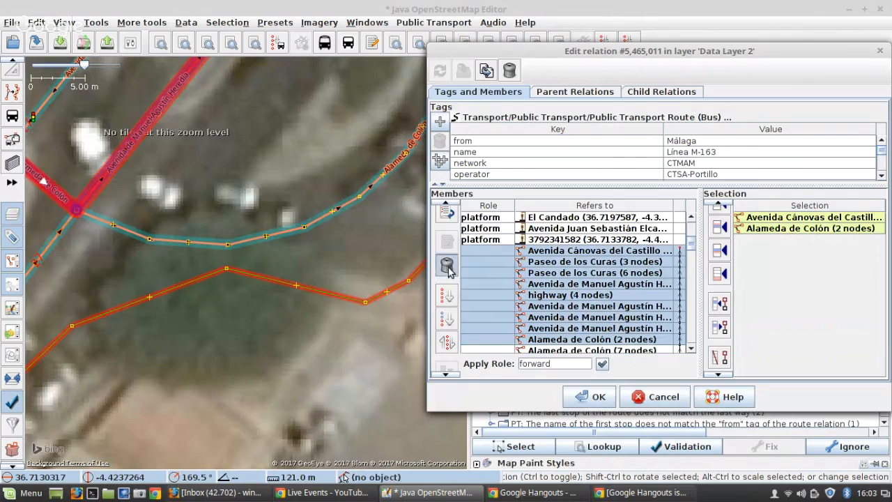
{"action": "scroll", "coordinate": [647, 279], "scroll_direction": "up", "scroll_amount": 4}
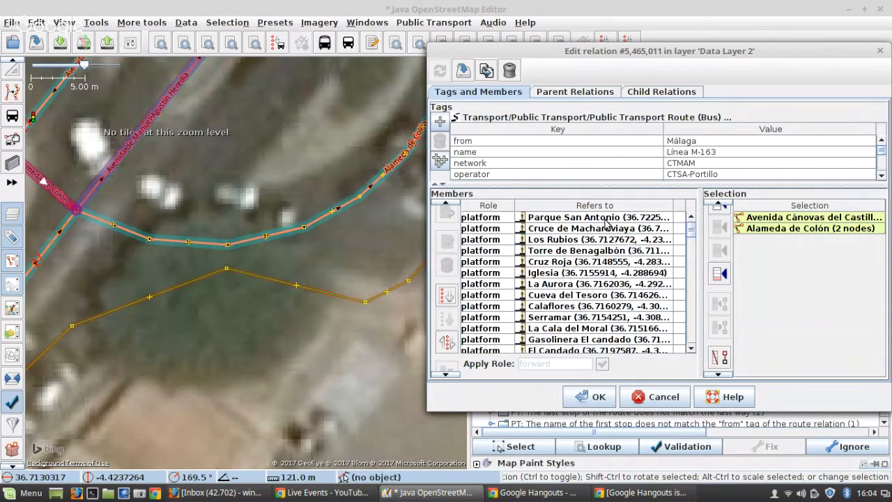
{"action": "scroll", "coordinate": [272, 243], "scroll_direction": "down", "scroll_amount": 5}
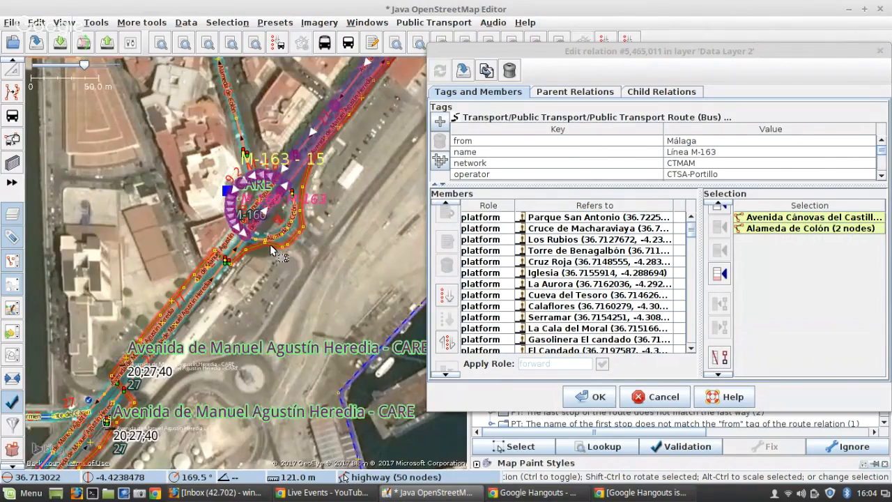
{"action": "scroll", "coordinate": [270, 244], "scroll_direction": "down", "scroll_amount": 6}
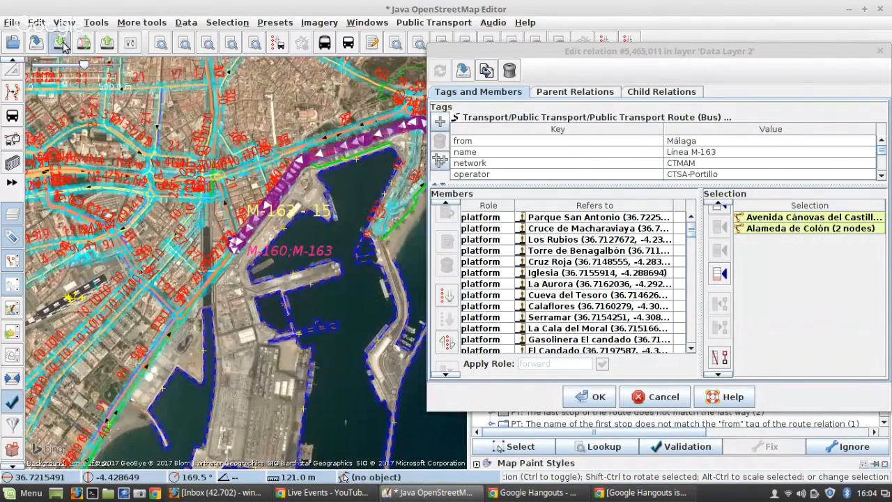
{"action": "left_click", "coordinate": [60, 43]}
{"action": "scroll", "coordinate": [431, 248], "scroll_direction": "down", "scroll_amount": 2}
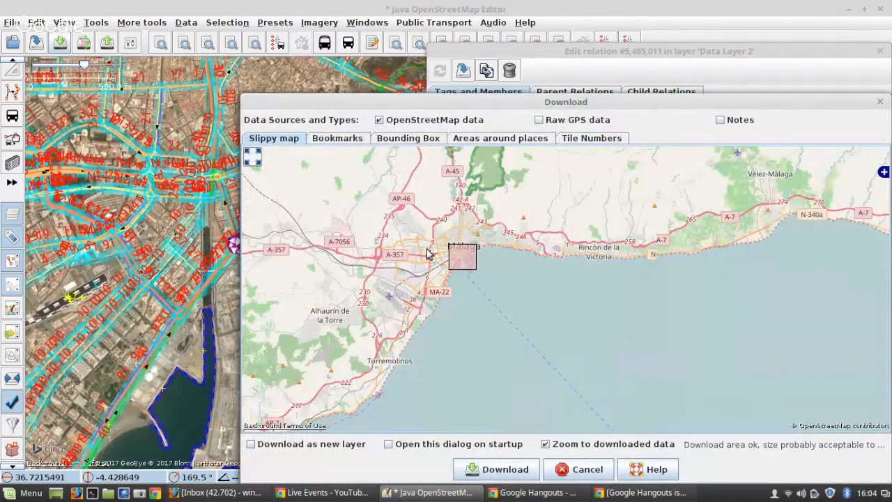
{"action": "left_click", "coordinate": [584, 470]}
Check the M-163 relation's tags and member list, and zoom to its last way member, N-340a (13 nodes)
{"action": "scroll", "coordinate": [746, 164], "scroll_direction": "down", "scroll_amount": 3}
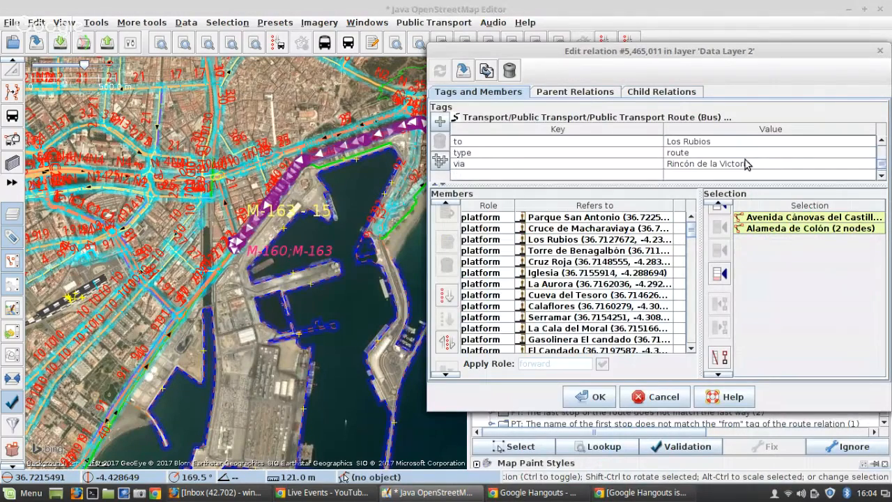
{"action": "scroll", "coordinate": [605, 254], "scroll_direction": "down", "scroll_amount": 4}
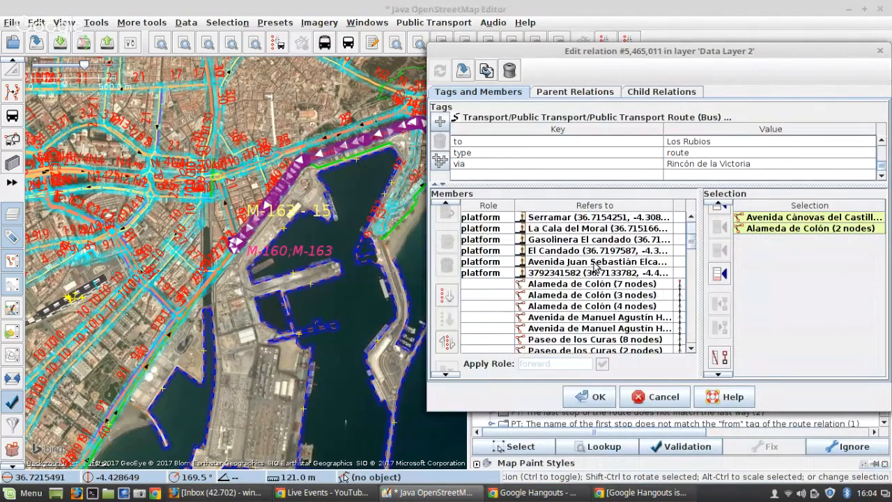
{"action": "scroll", "coordinate": [568, 245], "scroll_direction": "down", "scroll_amount": 10}
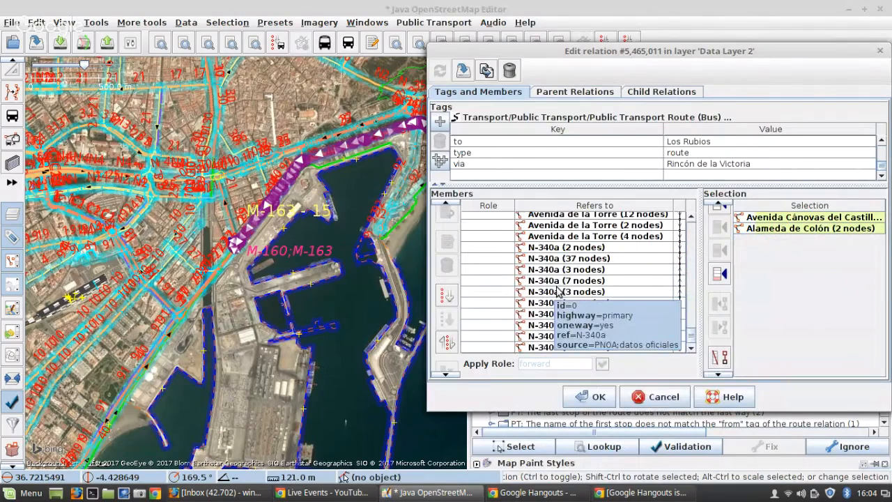
{"action": "right_click", "coordinate": [534, 348]}
{"action": "left_click", "coordinate": [537, 354]}
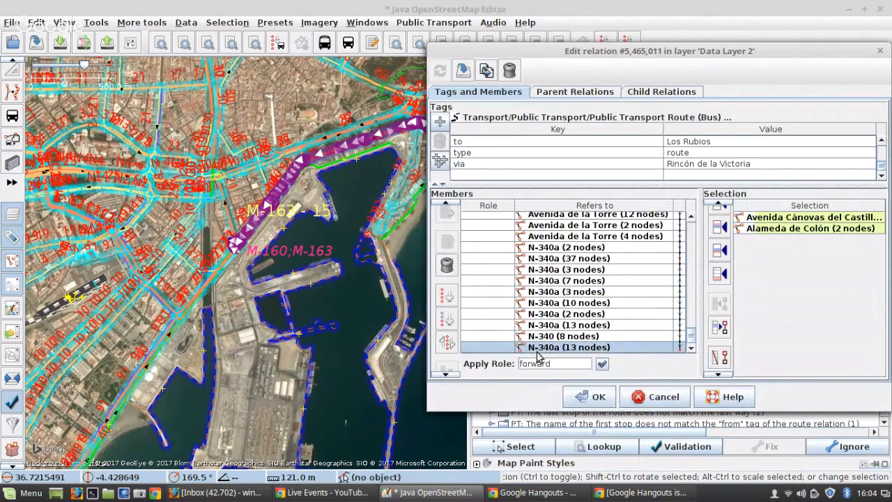
{"action": "right_click", "coordinate": [541, 350]}
{"action": "left_click", "coordinate": [554, 351]}
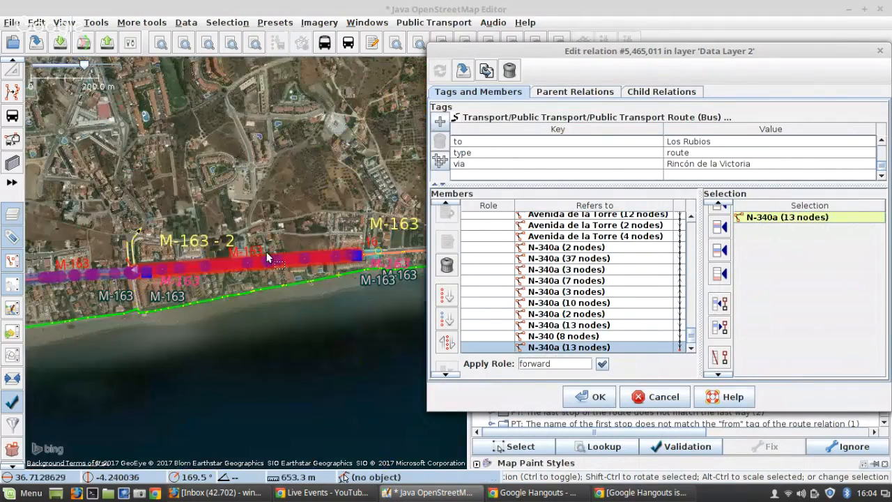
Examine the end of the M-163 route on N-340a around stops 2 and 3 against the relation's tags
{"action": "scroll", "coordinate": [209, 265], "scroll_direction": "up", "scroll_amount": 8}
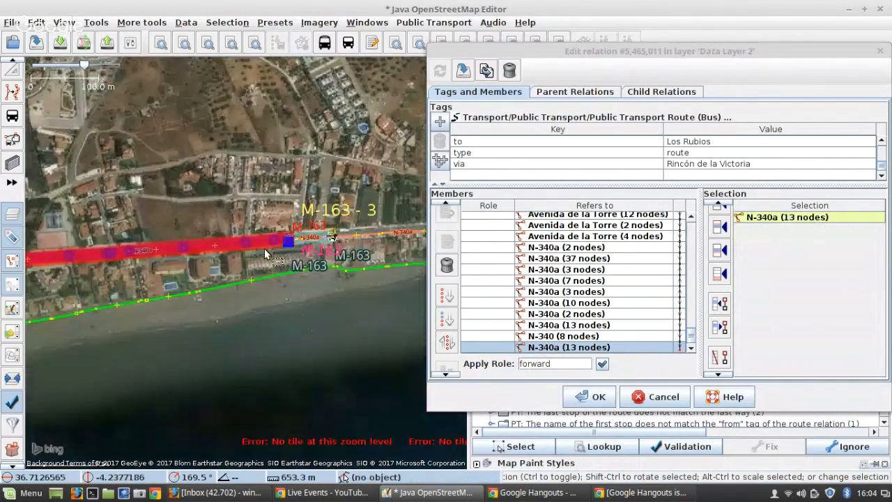
{"action": "scroll", "coordinate": [342, 244], "scroll_direction": "down", "scroll_amount": 3}
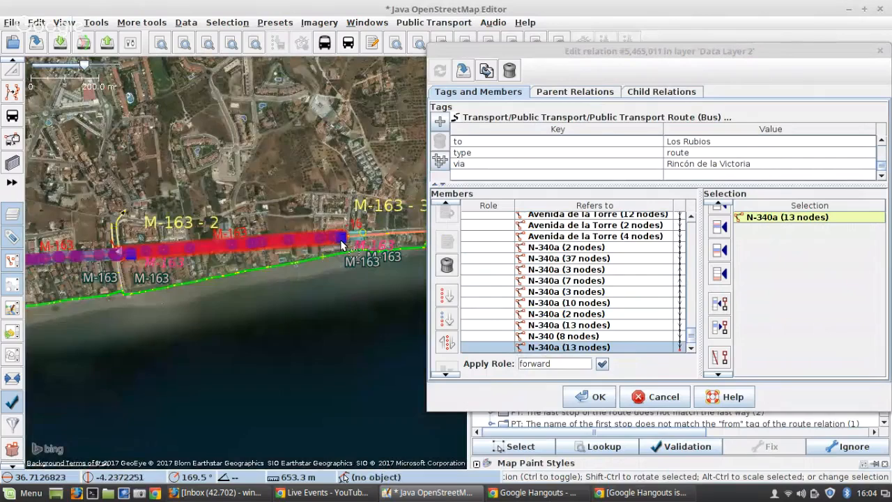
{"action": "scroll", "coordinate": [727, 156], "scroll_direction": "up", "scroll_amount": 2}
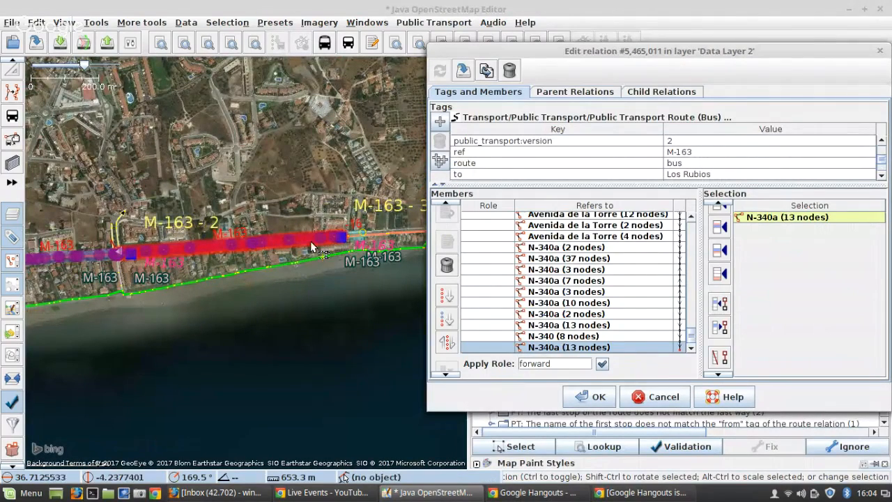
{"action": "scroll", "coordinate": [99, 262], "scroll_direction": "up", "scroll_amount": 3}
{"action": "scroll", "coordinate": [316, 277], "scroll_direction": "down", "scroll_amount": 3}
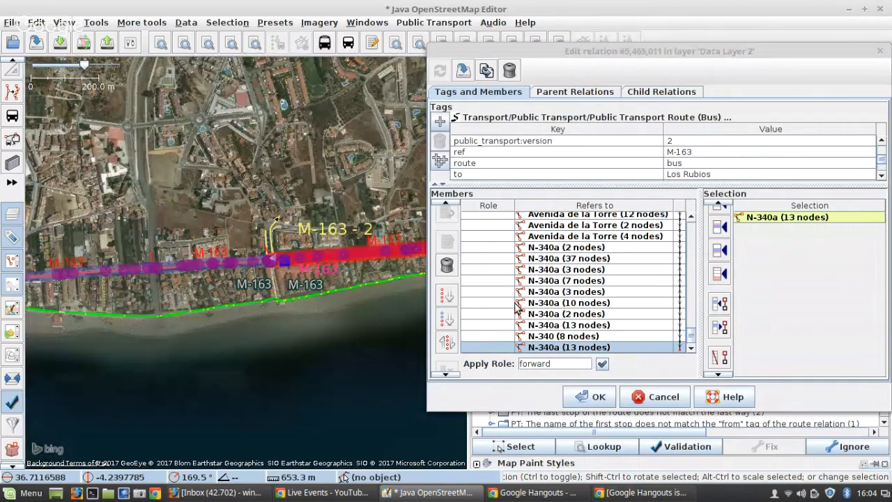
Close the relation editor discarding its changes, and purge the Línea M-163 route relation from the data layer
{"action": "left_click", "coordinate": [656, 397]}
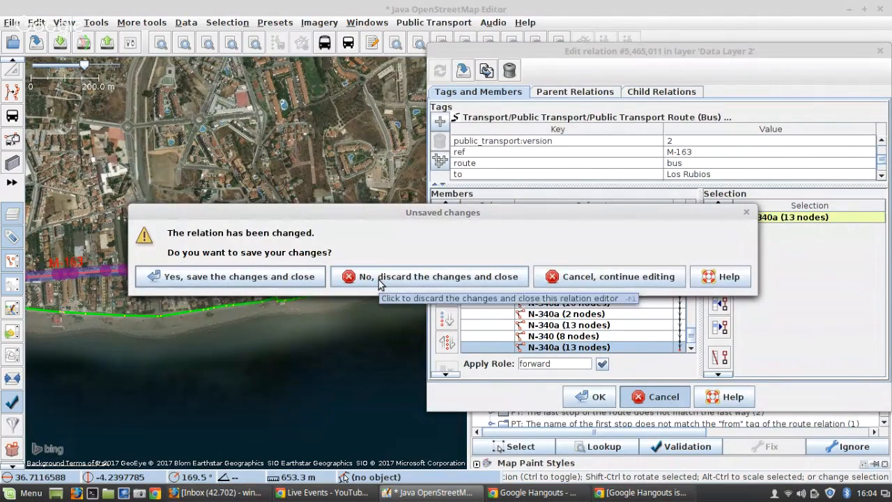
{"action": "left_click", "coordinate": [382, 280]}
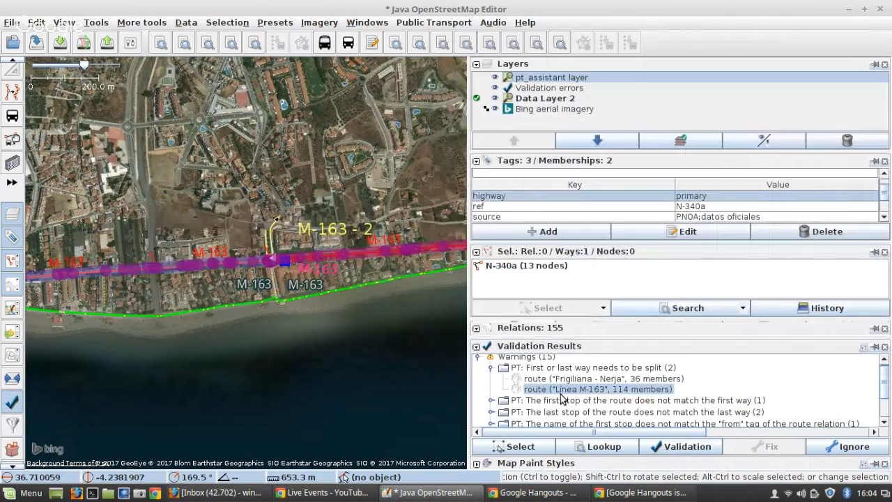
{"action": "left_click", "coordinate": [516, 446]}
{"action": "left_click", "coordinate": [36, 22]}
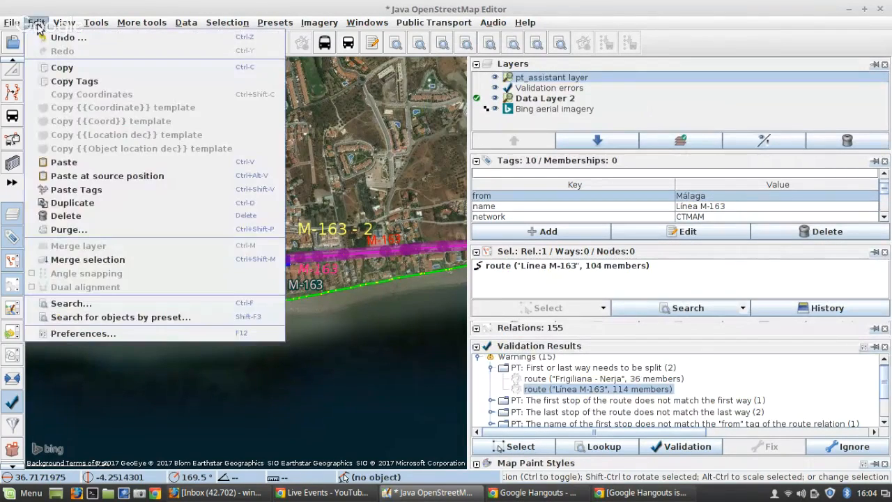
{"action": "left_click", "coordinate": [66, 229]}
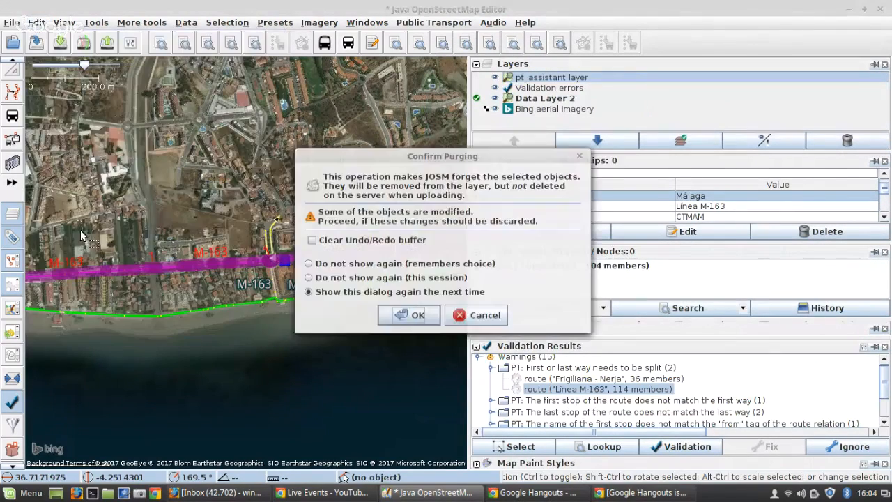
{"action": "left_click", "coordinate": [409, 319]}
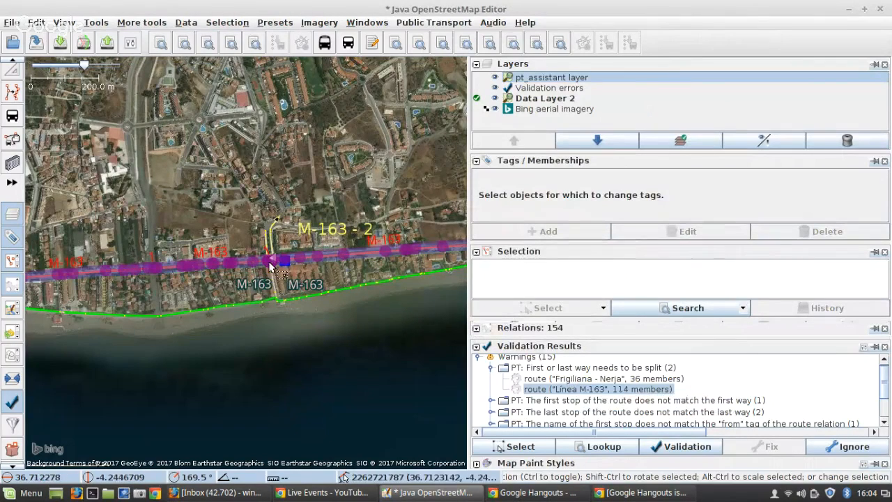
Download the OpenStreetMap data for the area around the N-340a roundabout by the Cruce de Macharaviaya stop
{"action": "scroll", "coordinate": [274, 263], "scroll_direction": "up", "scroll_amount": 5}
{"action": "scroll", "coordinate": [274, 263], "scroll_direction": "up", "scroll_amount": 3}
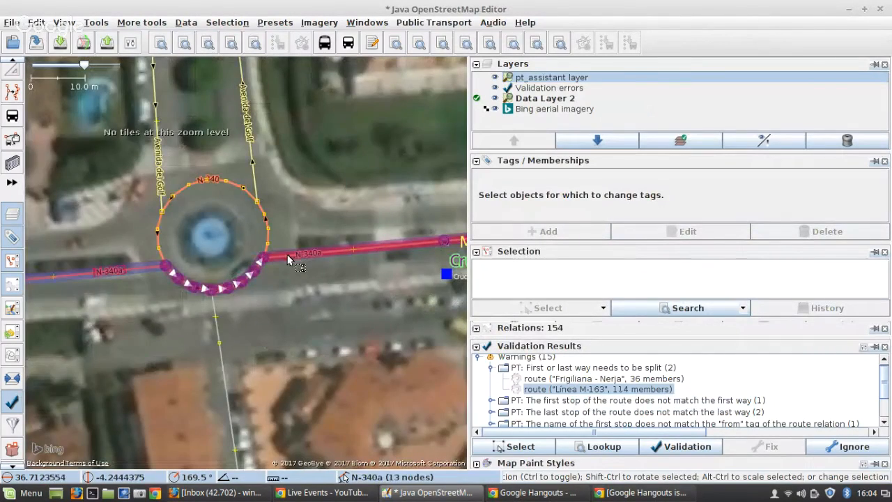
{"action": "left_click", "coordinate": [60, 44]}
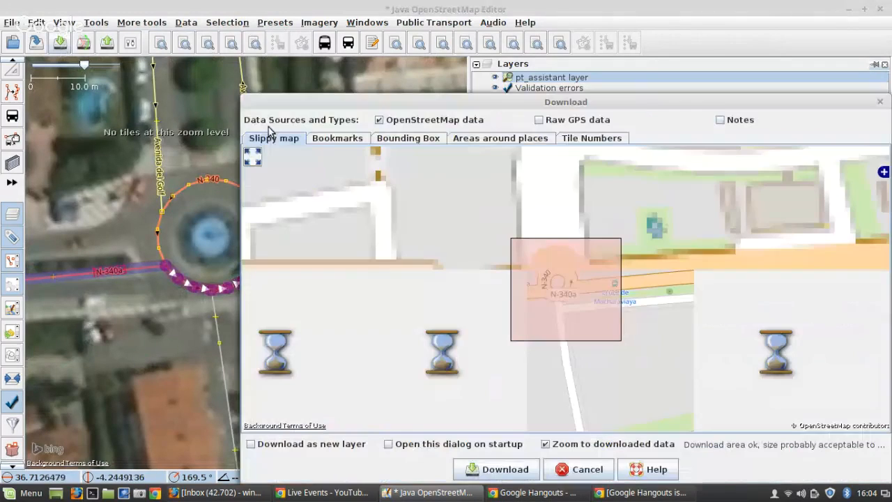
{"action": "left_click", "coordinate": [505, 468]}
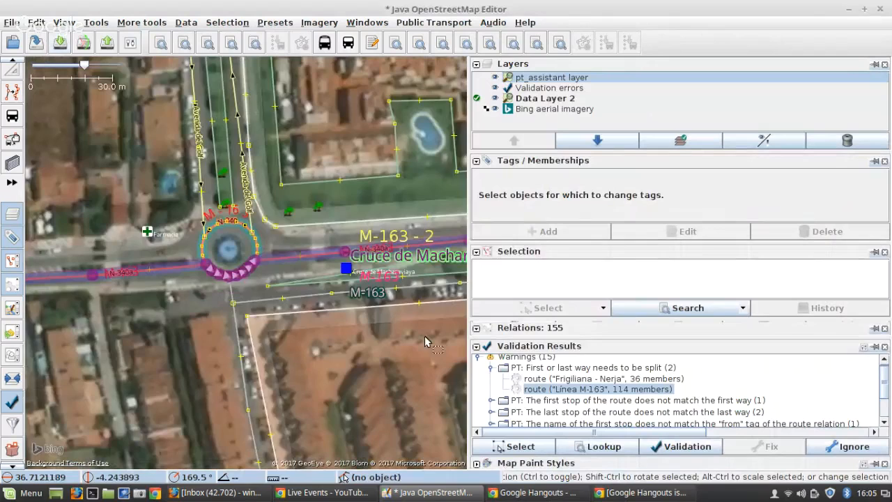
Select the Línea M-163 route from its validation warning, open it in the relation editor, and review its platform and way members
{"action": "left_click", "coordinate": [521, 447]}
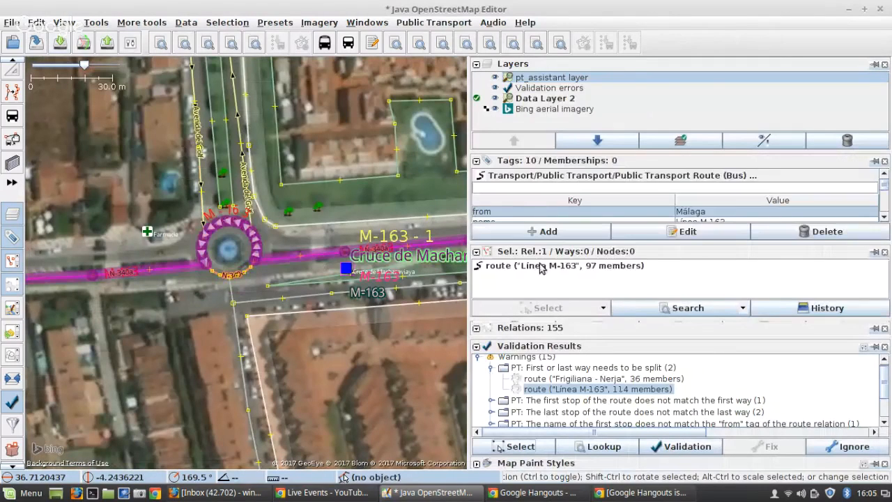
{"action": "right_click", "coordinate": [544, 265]}
{"action": "left_click", "coordinate": [572, 321]}
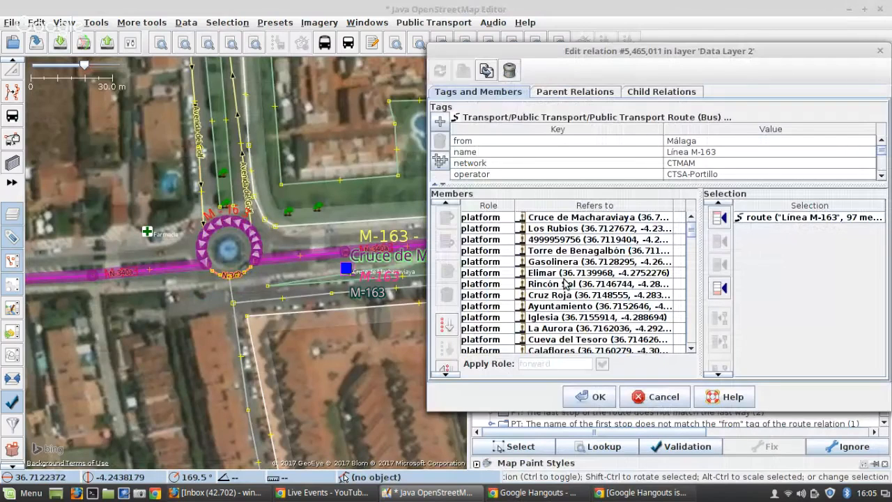
{"action": "scroll", "coordinate": [566, 282], "scroll_direction": "down", "scroll_amount": 10}
{"action": "scroll", "coordinate": [563, 291], "scroll_direction": "up", "scroll_amount": 9}
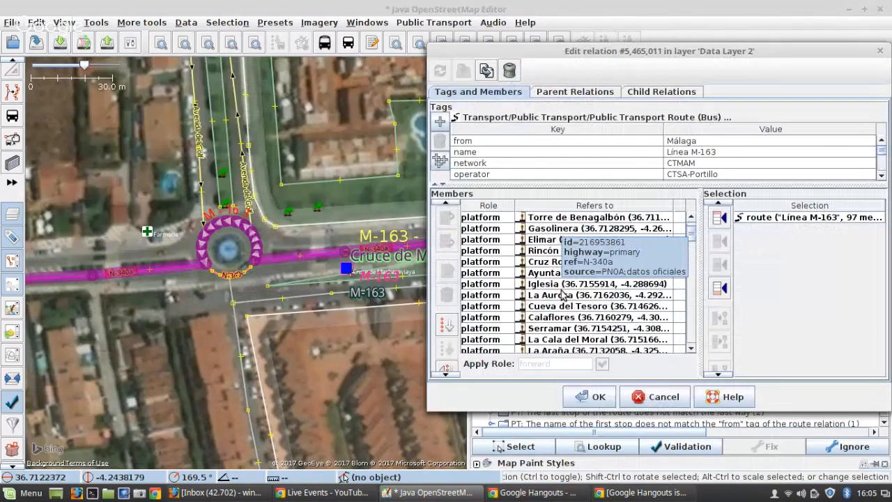
{"action": "scroll", "coordinate": [565, 295], "scroll_direction": "up", "scroll_amount": 1}
{"action": "scroll", "coordinate": [577, 295], "scroll_direction": "down", "scroll_amount": 6}
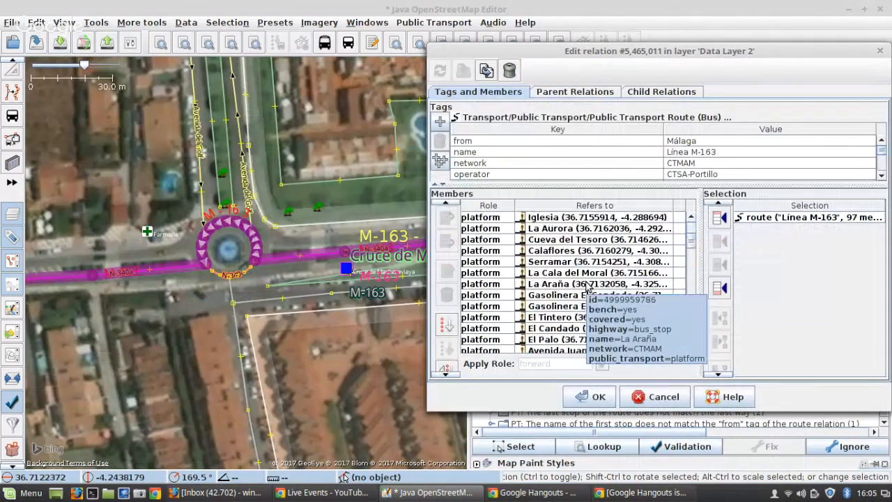
{"action": "scroll", "coordinate": [568, 290], "scroll_direction": "down", "scroll_amount": 1}
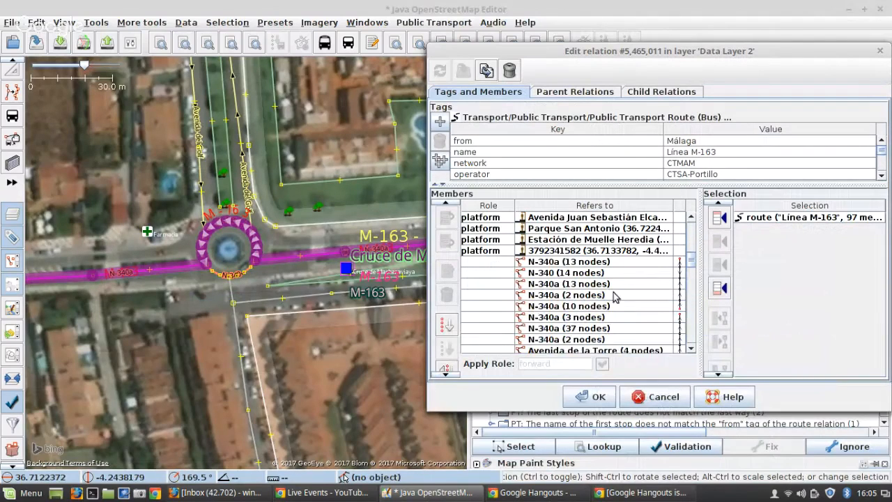
Trace the M-163 route along the coast to its Málaga end at the Alameda de Colón roundabout, comparing it with the relation's platforms and tags
{"action": "scroll", "coordinate": [615, 296], "scroll_direction": "up", "scroll_amount": 7}
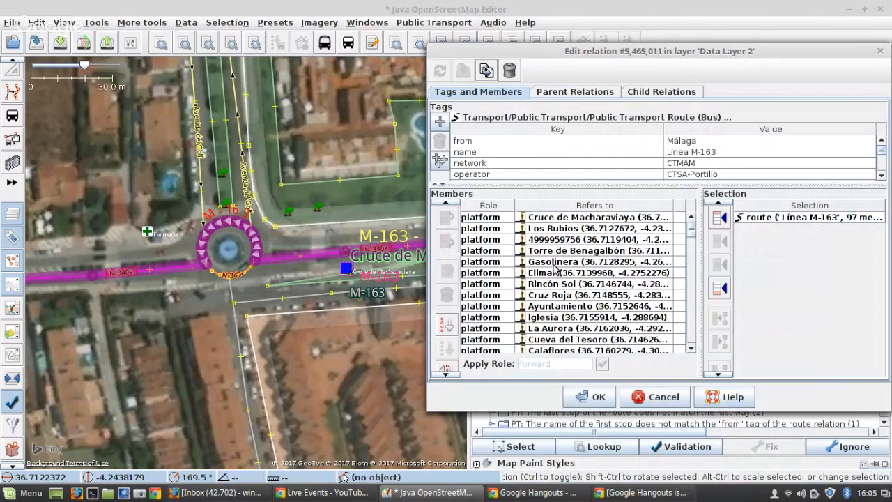
{"action": "scroll", "coordinate": [230, 272], "scroll_direction": "down", "scroll_amount": 3}
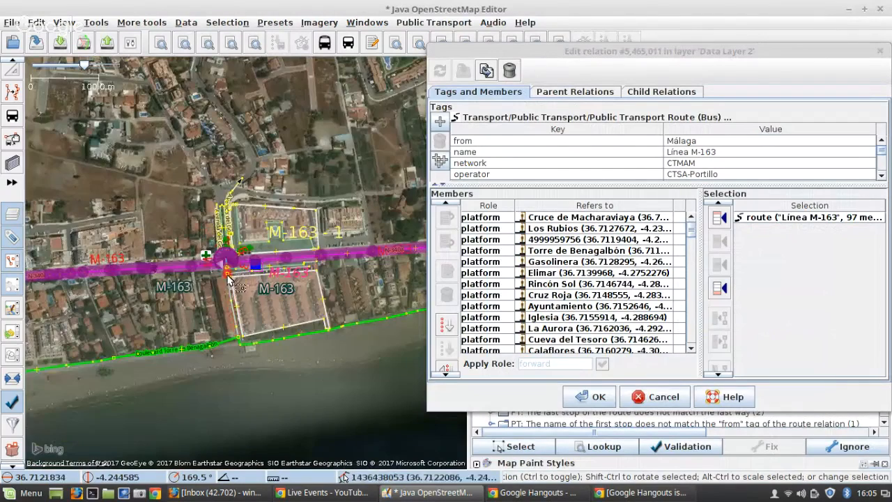
{"action": "scroll", "coordinate": [228, 276], "scroll_direction": "down", "scroll_amount": 3}
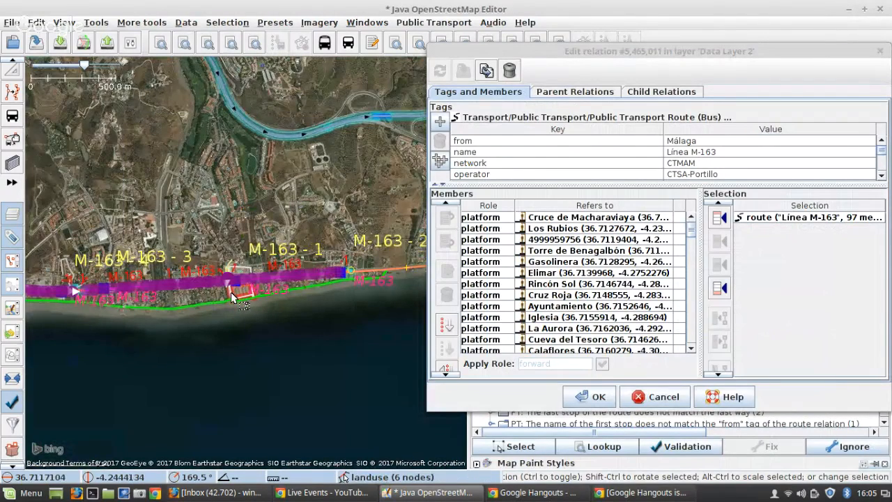
{"action": "scroll", "coordinate": [230, 301], "scroll_direction": "down", "scroll_amount": 2}
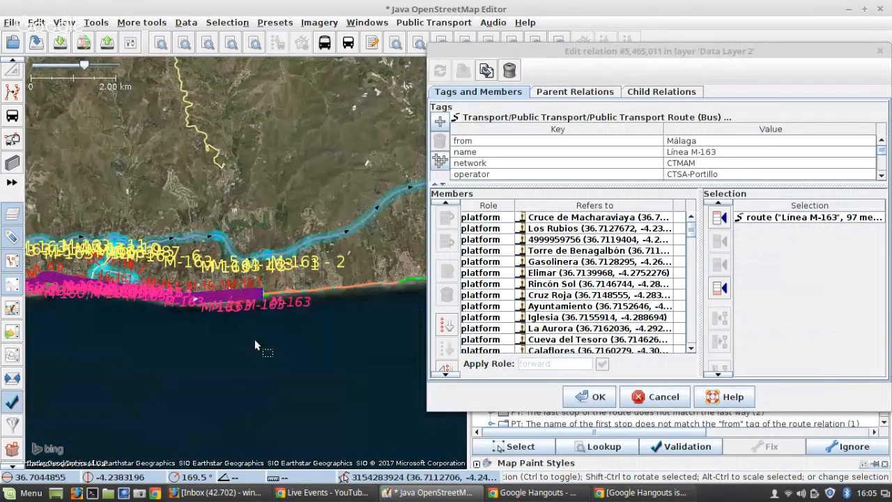
{"action": "left_click_drag", "start_coordinate": [122, 330], "coordinate": [407, 333]}
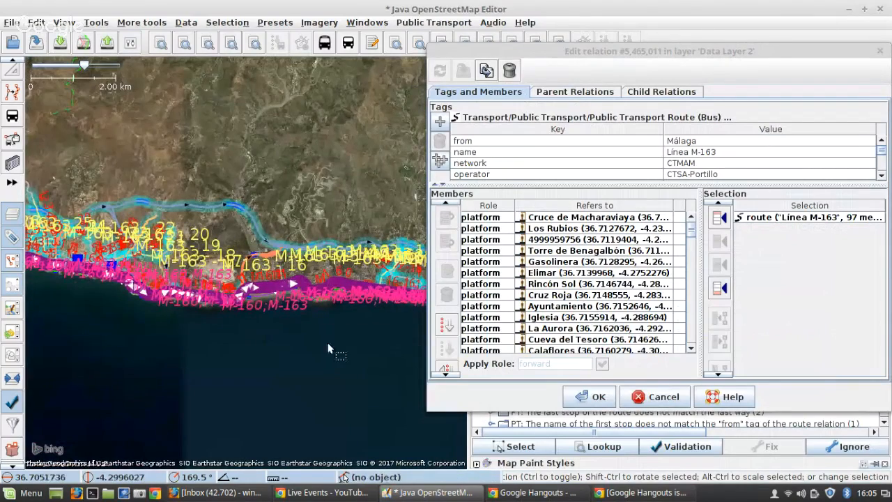
{"action": "scroll", "coordinate": [329, 349], "scroll_direction": "down", "scroll_amount": 3}
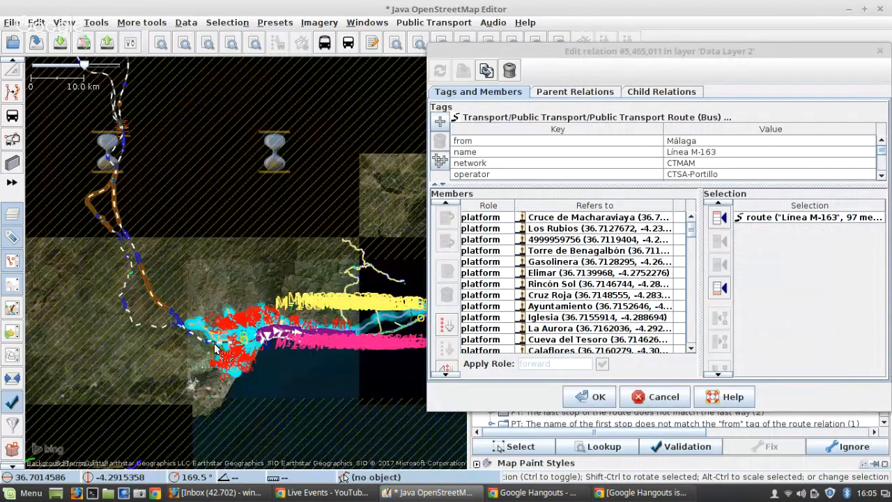
{"action": "scroll", "coordinate": [216, 348], "scroll_direction": "up", "scroll_amount": 3}
{"action": "left_click_drag", "start_coordinate": [369, 365], "coordinate": [65, 317]}
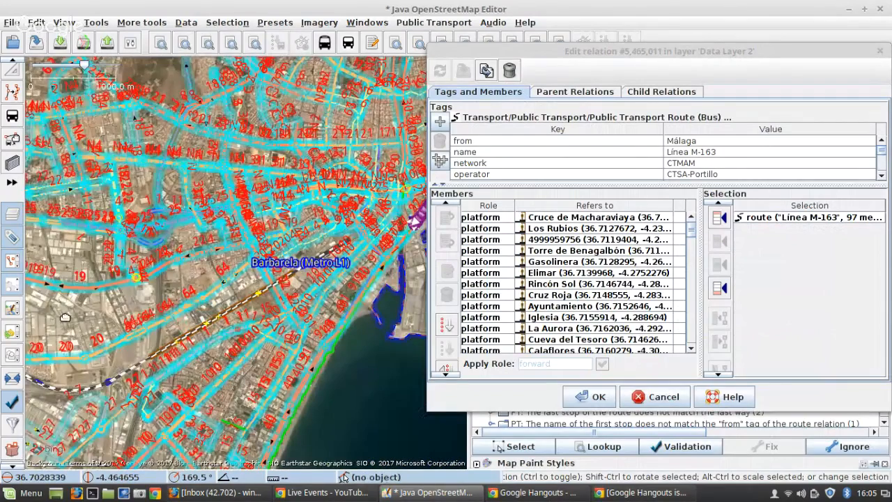
{"action": "scroll", "coordinate": [714, 167], "scroll_direction": "down", "scroll_amount": 2}
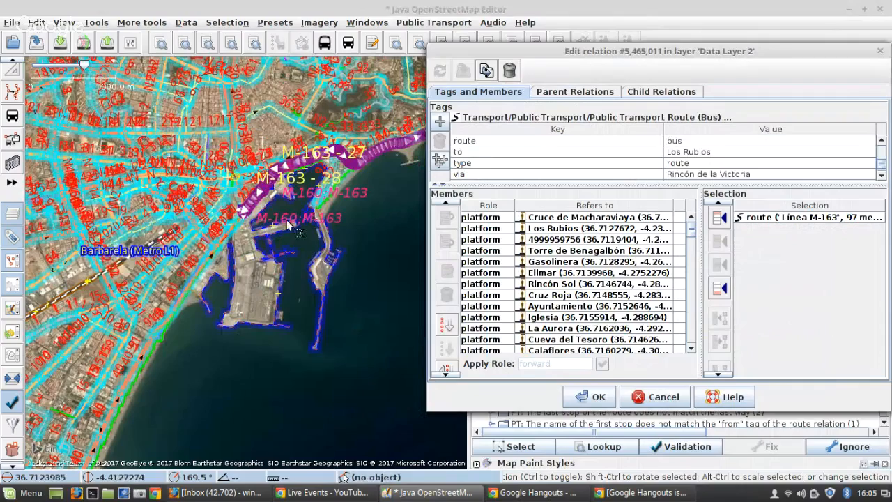
{"action": "scroll", "coordinate": [225, 215], "scroll_direction": "up", "scroll_amount": 5}
{"action": "scroll", "coordinate": [225, 215], "scroll_direction": "up", "scroll_amount": 4}
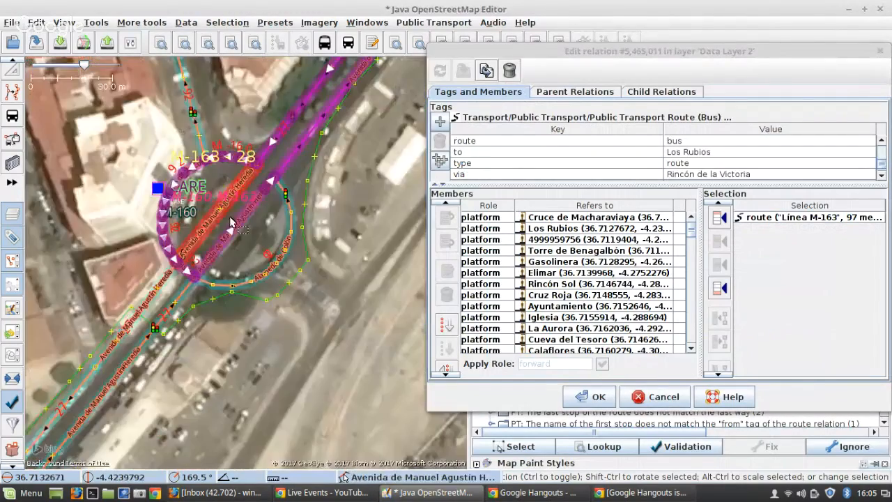
Select the 3-node Alameda de Colón way near the CARE stop together with the return-direction Avenida Cánovas del Castillo way where both carriageways meet
{"action": "left_click", "coordinate": [59, 198]}
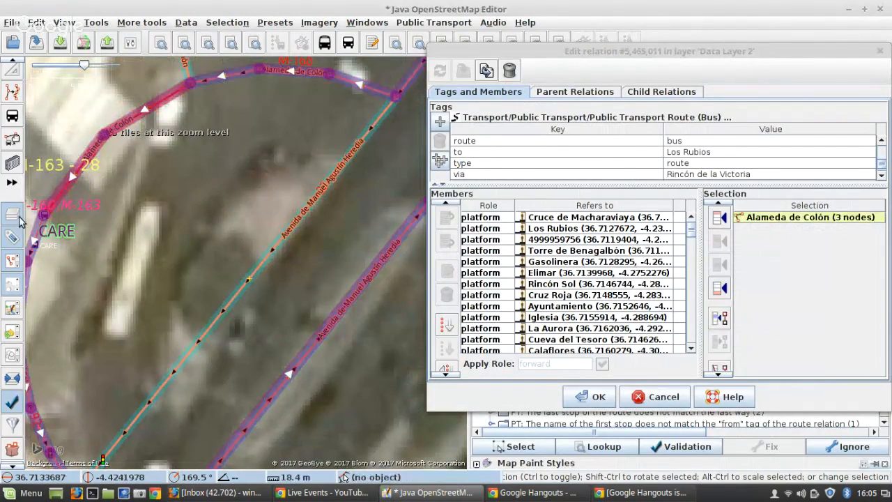
{"action": "scroll", "coordinate": [69, 235], "scroll_direction": "down", "scroll_amount": 4}
{"action": "left_click_drag", "start_coordinate": [220, 188], "coordinate": [54, 466]}
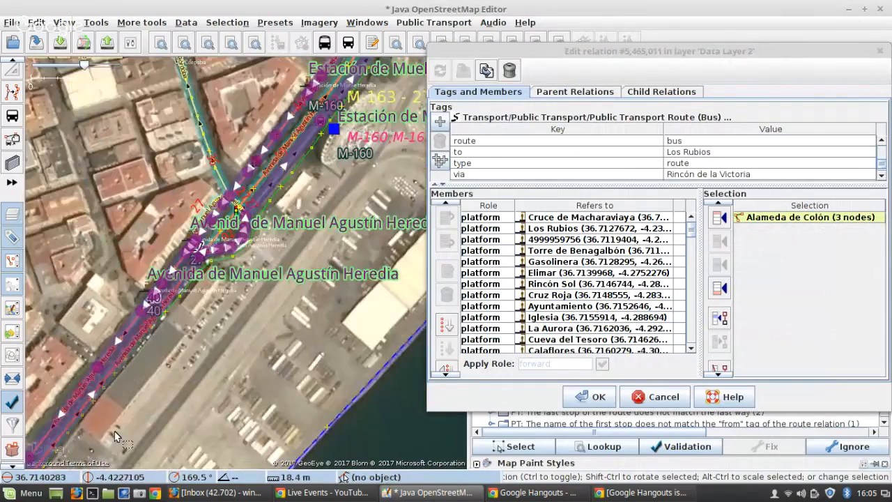
{"action": "left_click_drag", "start_coordinate": [255, 316], "coordinate": [147, 461]}
{"action": "mouse_move", "coordinate": [347, 130]}
{"action": "left_mouse_down"}
{"action": "mouse_move", "coordinate": [242, 292]}
{"action": "mouse_move", "coordinate": [4, 375]}
{"action": "left_mouse_up"}
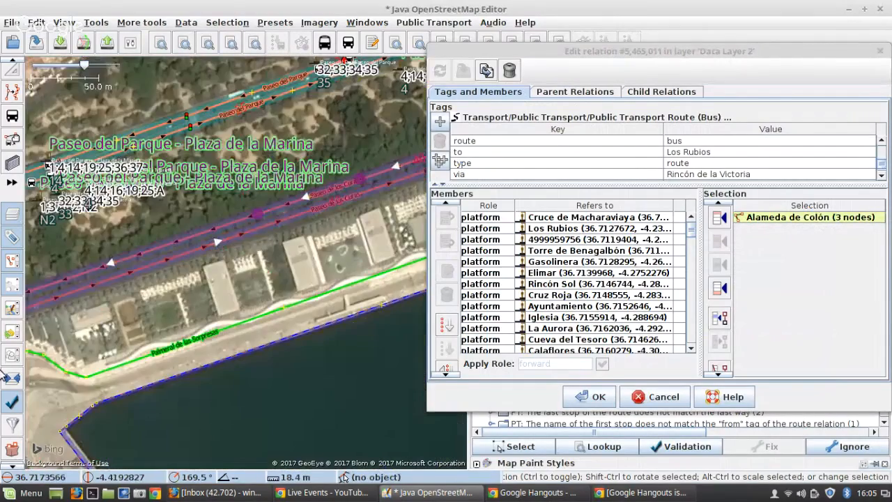
{"action": "left_click_drag", "start_coordinate": [371, 209], "coordinate": [151, 332]}
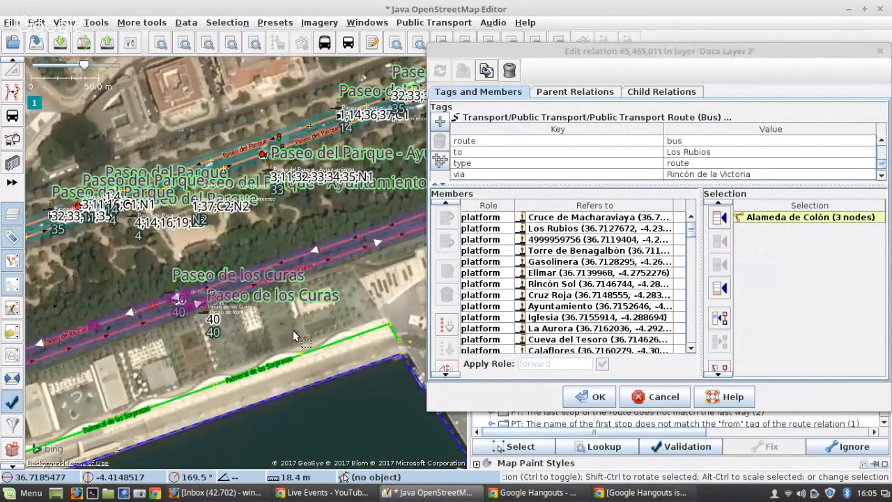
{"action": "left_click_drag", "start_coordinate": [414, 272], "coordinate": [106, 328]}
{"action": "scroll", "coordinate": [137, 295], "scroll_direction": "up", "scroll_amount": 3}
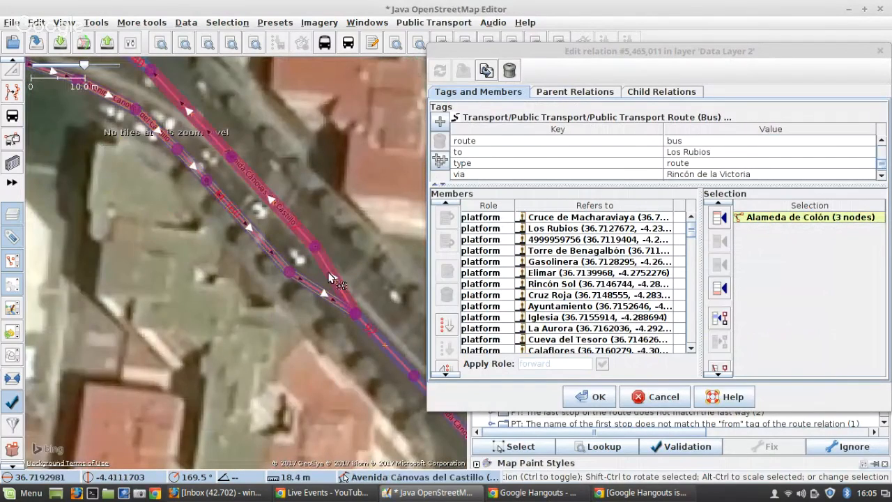
{"action": "left_click", "coordinate": [333, 279], "text": "shift"}
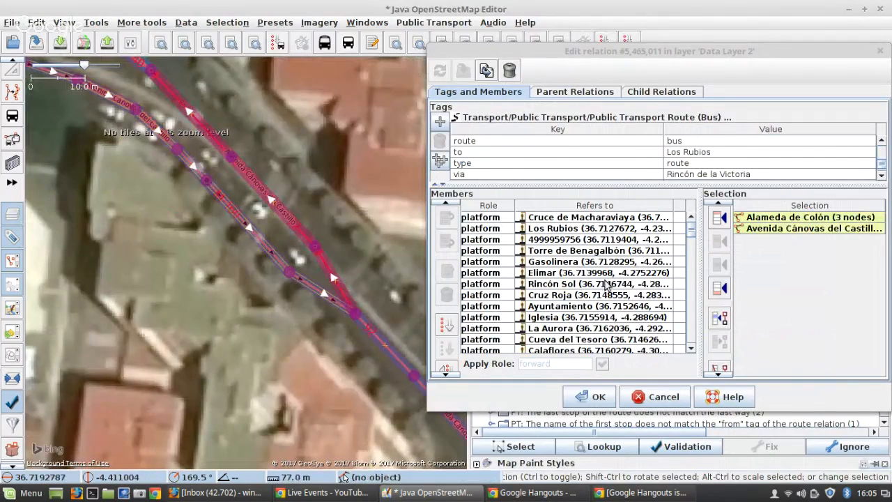
Highlight on the map the member ways from Avenida Cánovas del Castillo through Alameda de Colón (3 nodes) to check their travel direction
{"action": "scroll", "coordinate": [626, 293], "scroll_direction": "down", "scroll_amount": 10}
{"action": "scroll", "coordinate": [627, 296], "scroll_direction": "down", "scroll_amount": 8}
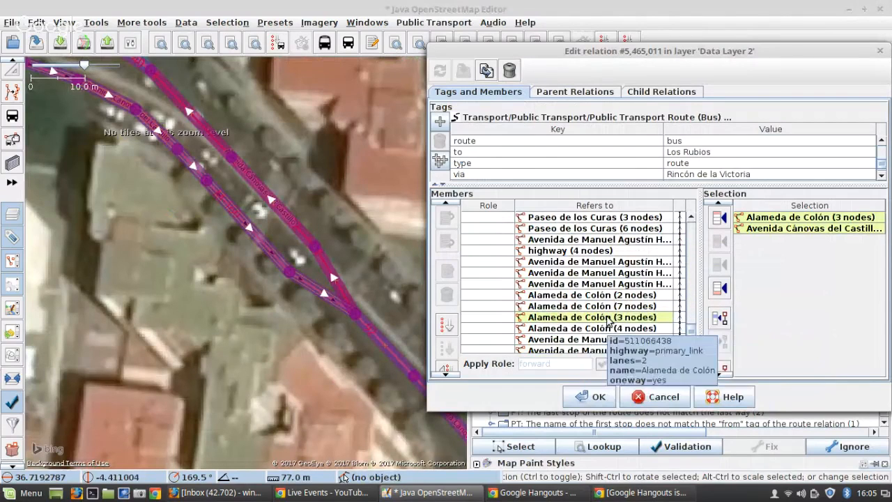
{"action": "left_click", "coordinate": [608, 320]}
{"action": "scroll", "coordinate": [608, 320], "scroll_direction": "up", "scroll_amount": 2}
{"action": "left_click", "coordinate": [612, 275], "text": "shift"}
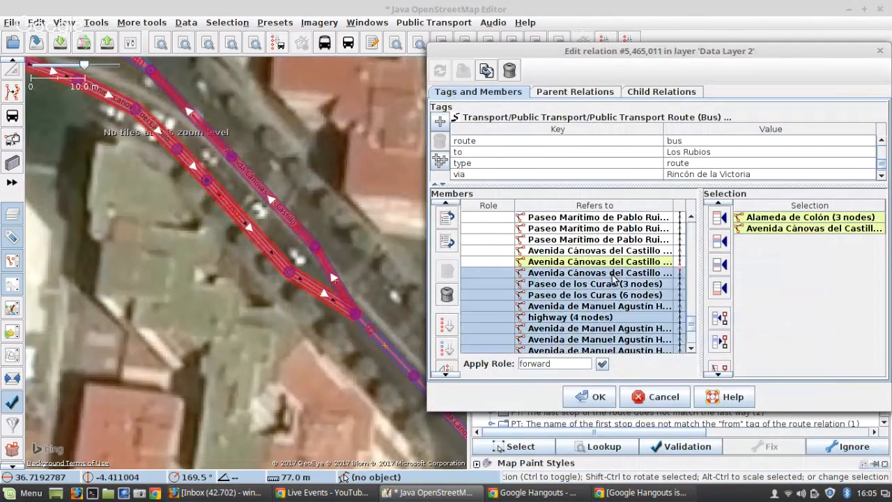
{"action": "left_click", "coordinate": [723, 345]}
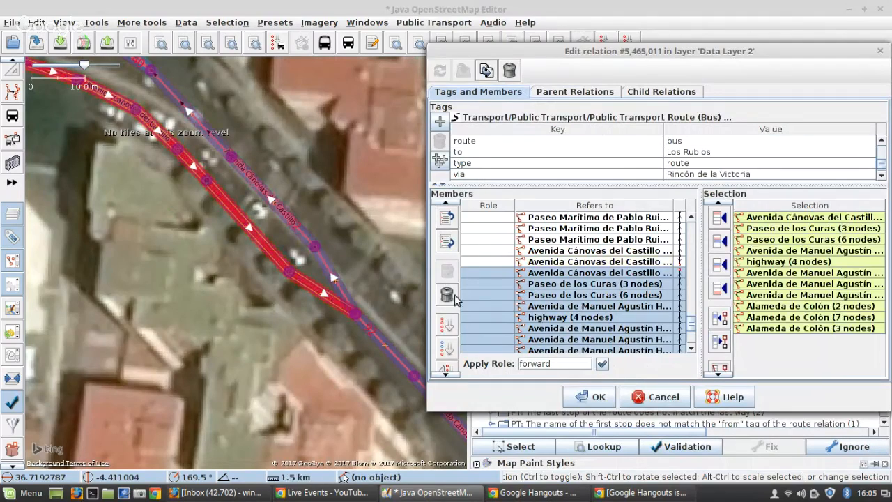
{"action": "scroll", "coordinate": [225, 245], "scroll_direction": "down", "scroll_amount": 6}
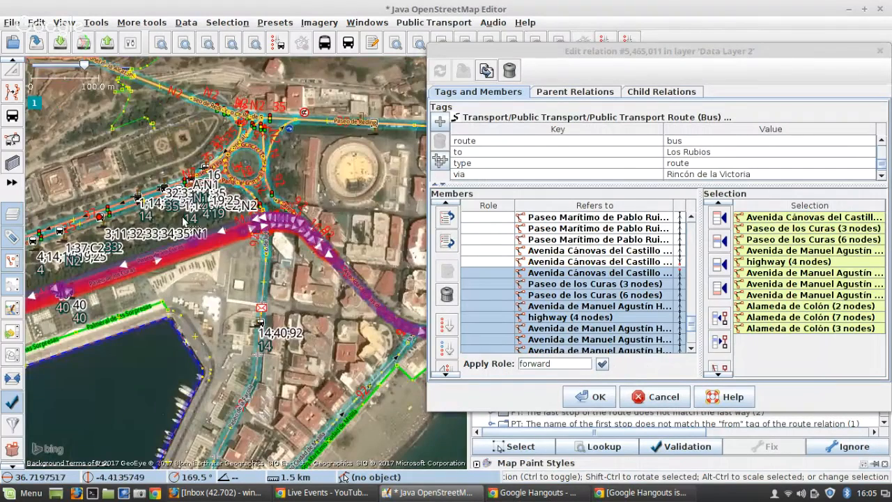
{"action": "scroll", "coordinate": [225, 246], "scroll_direction": "up", "scroll_amount": 6}
Remove the member ways from Alameda de Colón (3 nodes) through the last Avenida Cánovas del Castillo from the relation, and apply the changes
{"action": "scroll", "coordinate": [593, 281], "scroll_direction": "down", "scroll_amount": 3}
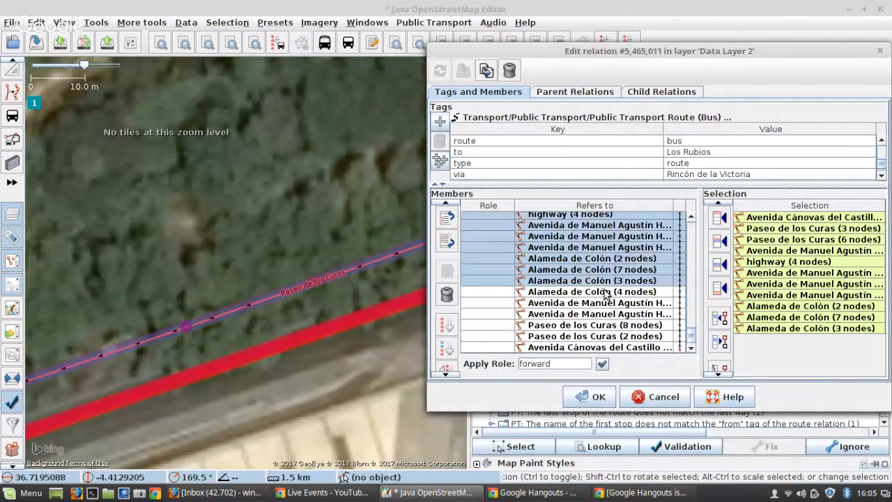
{"action": "left_click", "coordinate": [599, 281]}
{"action": "left_click", "coordinate": [575, 347], "text": "shift"}
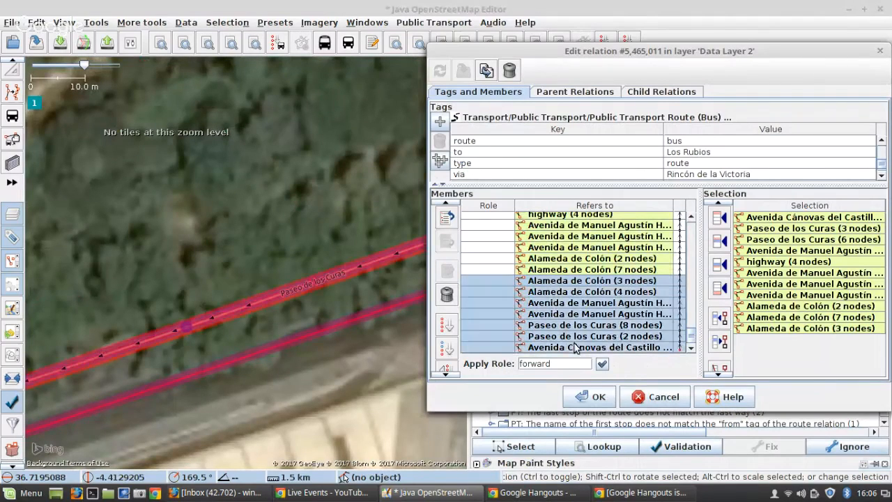
{"action": "left_click", "coordinate": [720, 341]}
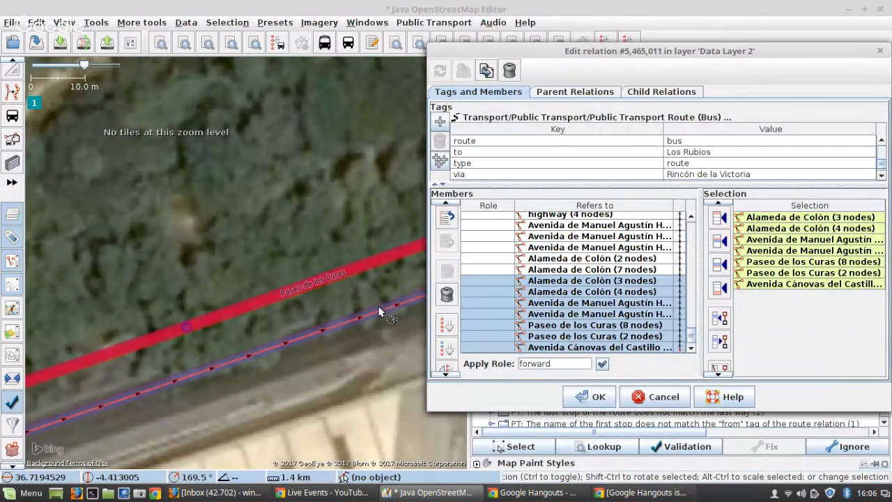
{"action": "left_click", "coordinate": [447, 294]}
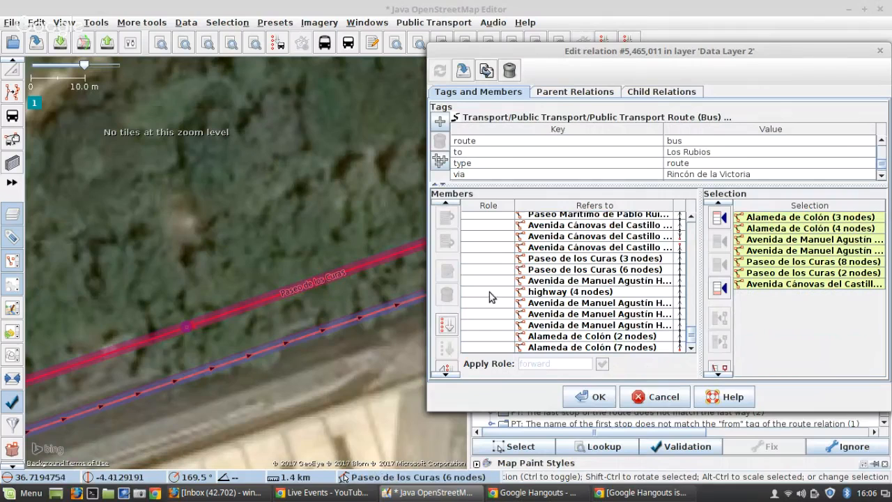
{"action": "left_click", "coordinate": [583, 247]}
{"action": "scroll", "coordinate": [581, 251], "scroll_direction": "up", "scroll_amount": 5}
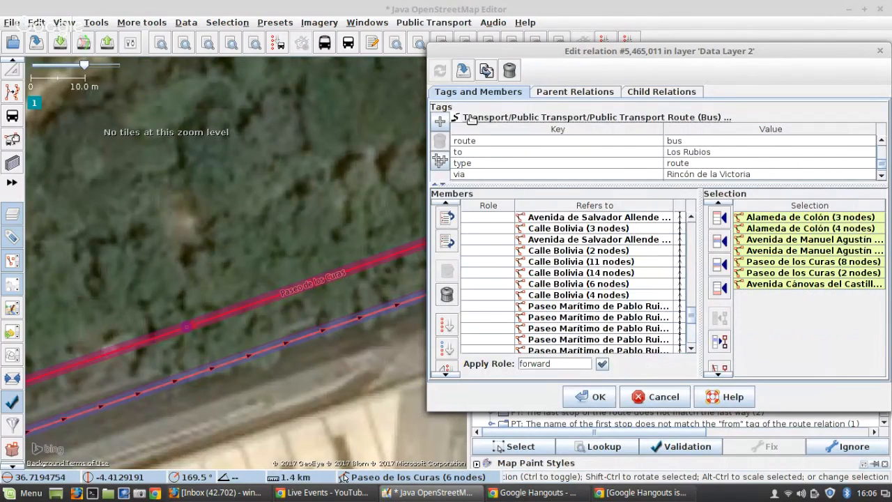
{"action": "left_click", "coordinate": [463, 71]}
Inspect the remaining route along Paseo de los Curas, and select the Alameda de Colón way beside the CARE stop
{"action": "scroll", "coordinate": [398, 264], "scroll_direction": "down", "scroll_amount": 6}
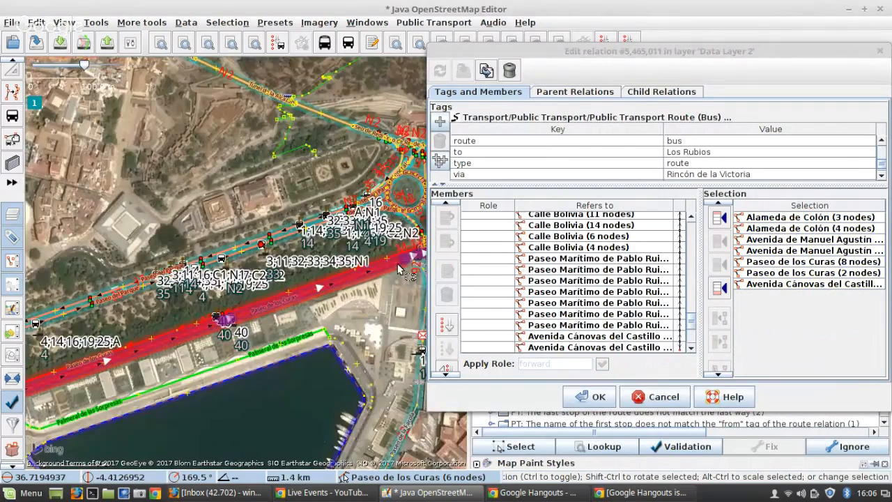
{"action": "scroll", "coordinate": [398, 264], "scroll_direction": "down", "scroll_amount": 3}
{"action": "scroll", "coordinate": [354, 240], "scroll_direction": "up", "scroll_amount": 7}
{"action": "scroll", "coordinate": [354, 240], "scroll_direction": "down", "scroll_amount": 2}
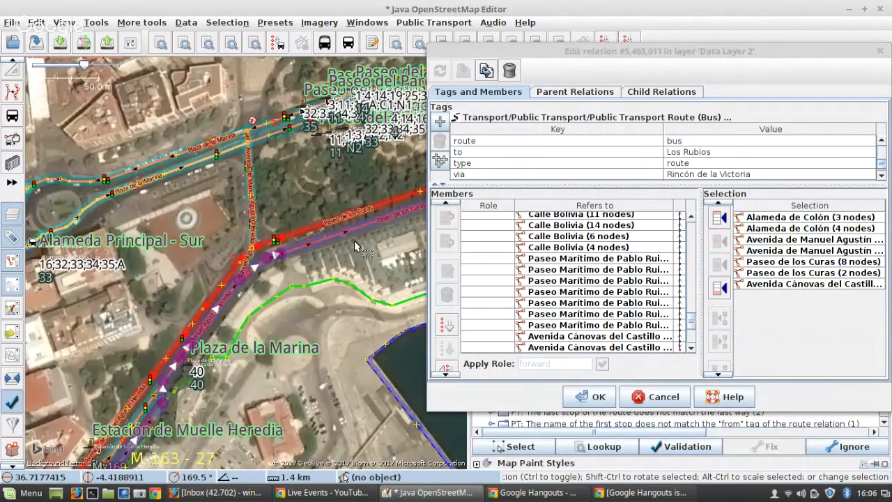
{"action": "scroll", "coordinate": [354, 240], "scroll_direction": "down", "scroll_amount": 3}
{"action": "scroll", "coordinate": [199, 424], "scroll_direction": "up", "scroll_amount": 4}
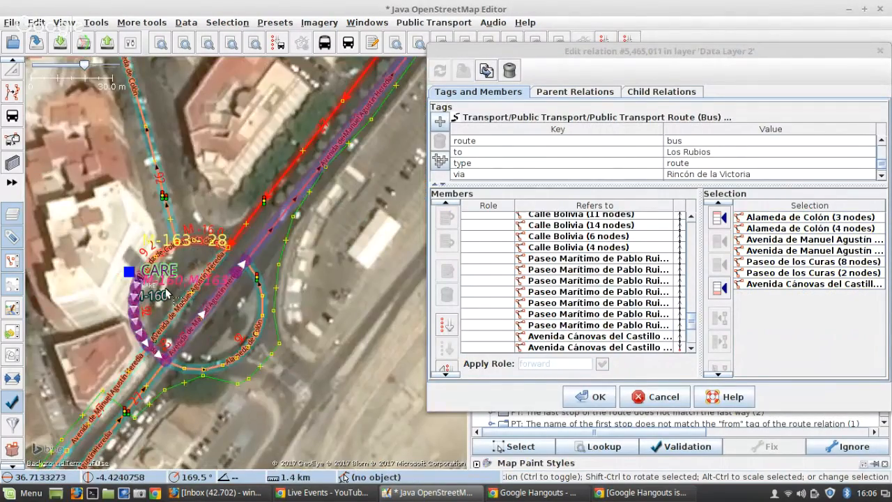
{"action": "scroll", "coordinate": [166, 290], "scroll_direction": "up", "scroll_amount": 6}
{"action": "left_click", "coordinate": [67, 241]}
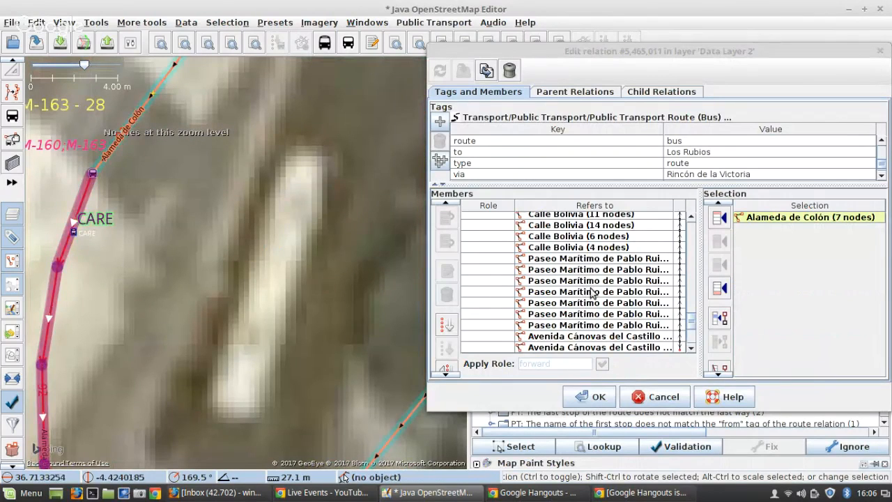
Reverse the order of all way members from the first N-340a way to Alameda de Colón (7 nodes)
{"action": "scroll", "coordinate": [591, 293], "scroll_direction": "up", "scroll_amount": 15}
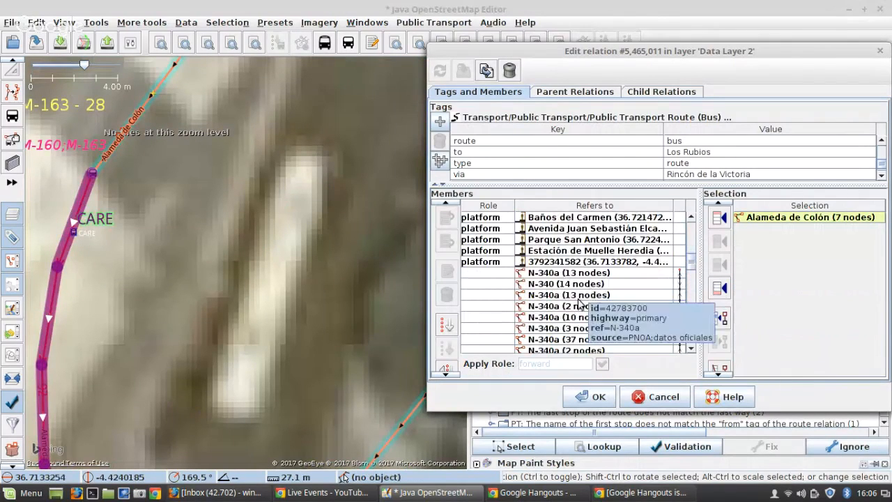
{"action": "left_click", "coordinate": [577, 301]}
{"action": "scroll", "coordinate": [580, 304], "scroll_direction": "down", "scroll_amount": 15}
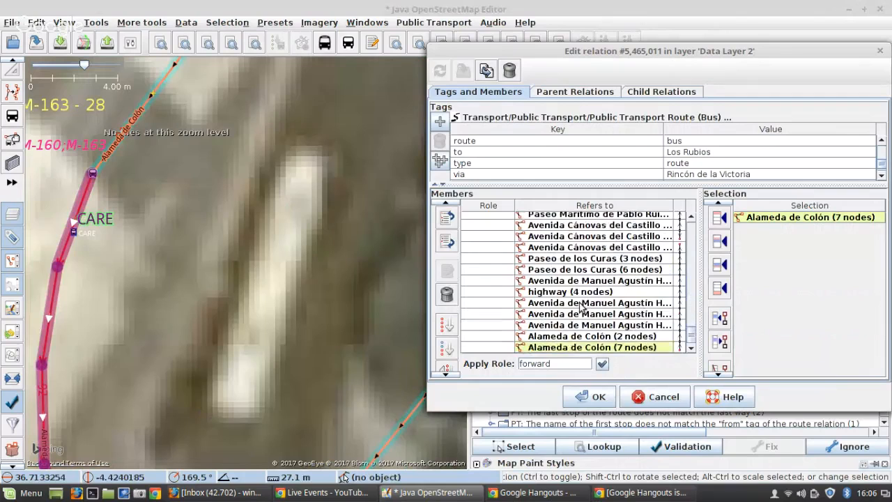
{"action": "left_click", "coordinate": [563, 347], "text": "shift"}
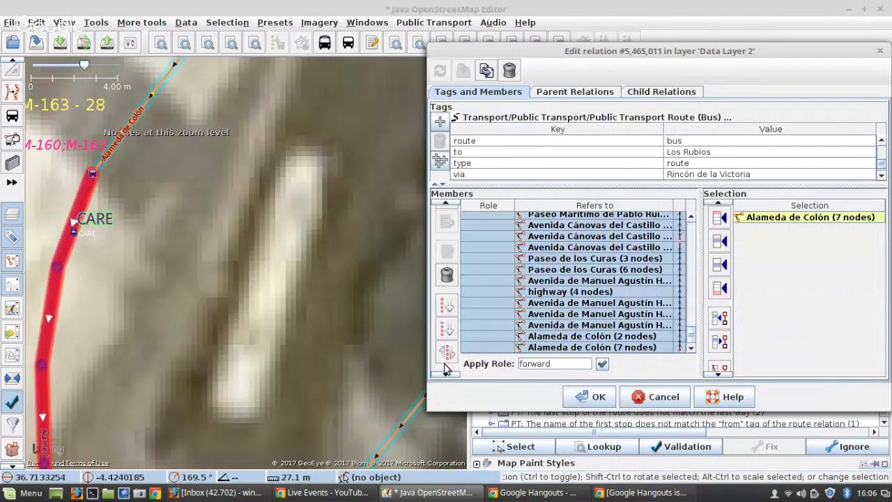
{"action": "left_click", "coordinate": [446, 352]}
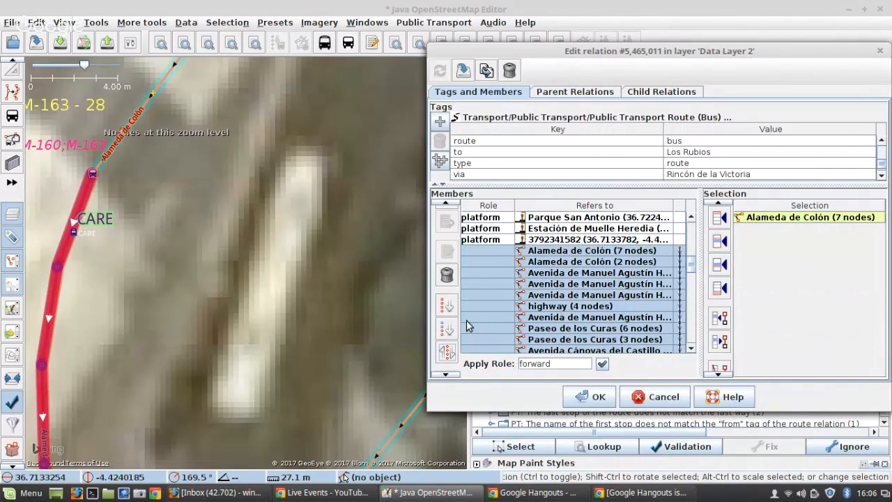
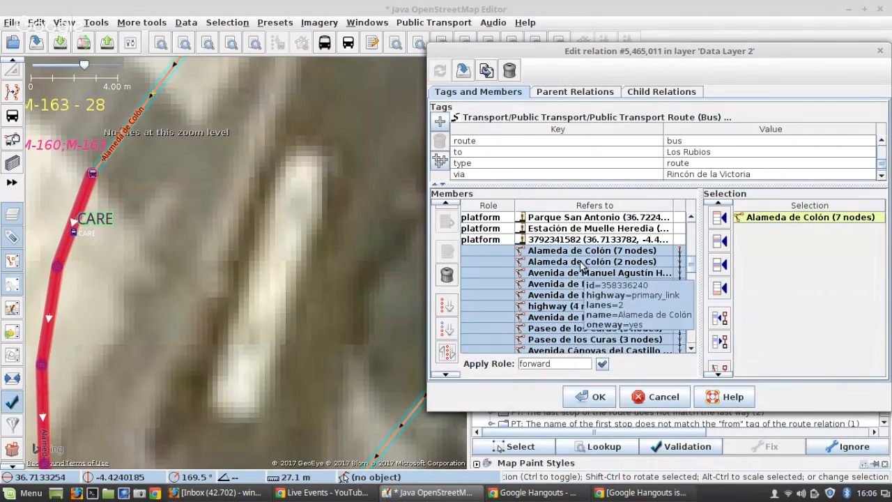
Zoom to the gap at Avenida Cánovas del Castillo and remove the way running in the opposite direction from the relation
{"action": "scroll", "coordinate": [574, 265], "scroll_direction": "down", "scroll_amount": 4}
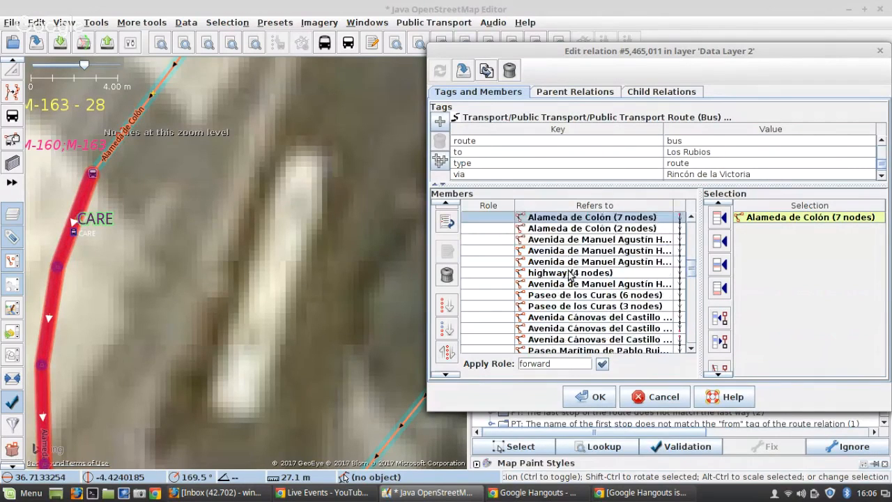
{"action": "left_click", "coordinate": [620, 229]}
{"action": "right_click", "coordinate": [619, 230]}
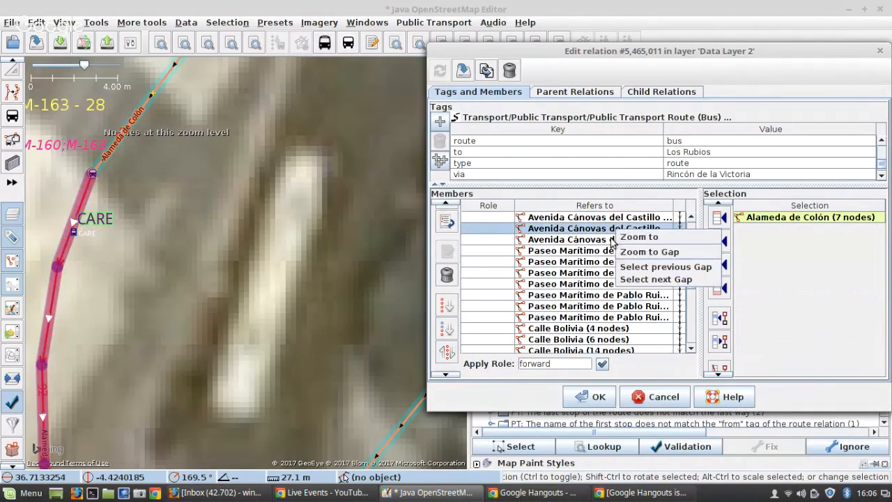
{"action": "left_click", "coordinate": [615, 254]}
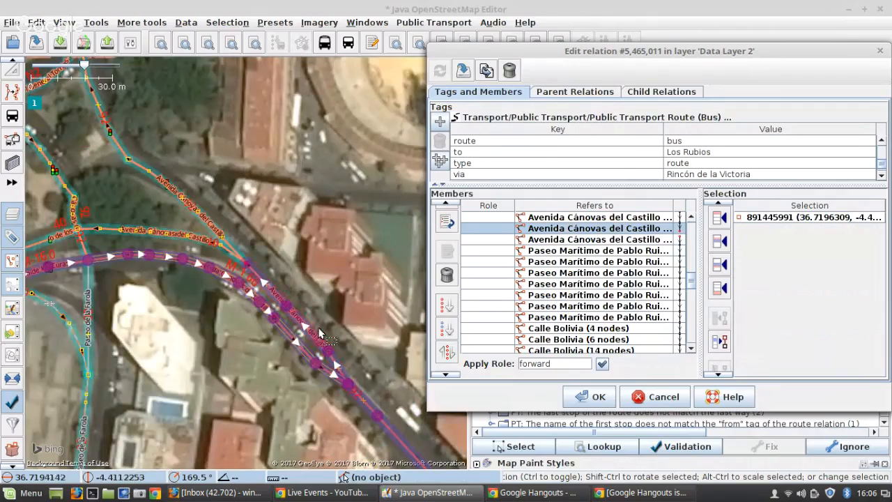
{"action": "left_click", "coordinate": [265, 290]}
{"action": "scroll", "coordinate": [265, 289], "scroll_direction": "down", "scroll_amount": 3}
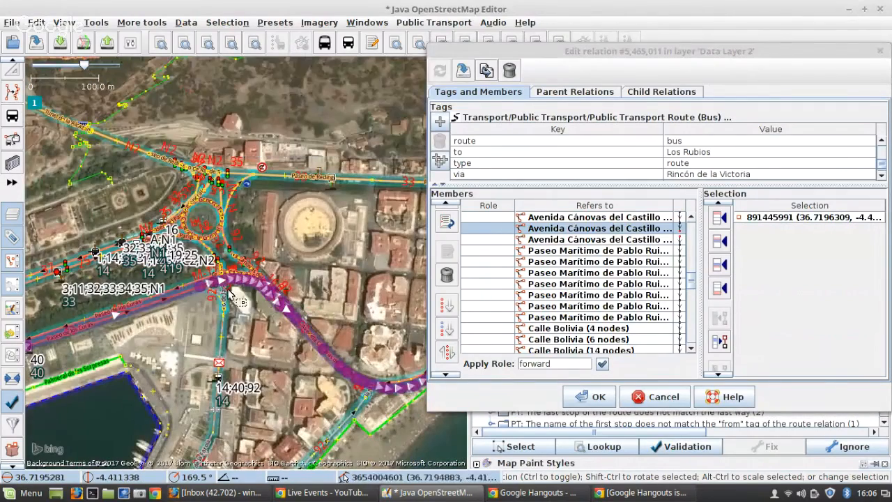
{"action": "scroll", "coordinate": [223, 283], "scroll_direction": "down", "scroll_amount": 3}
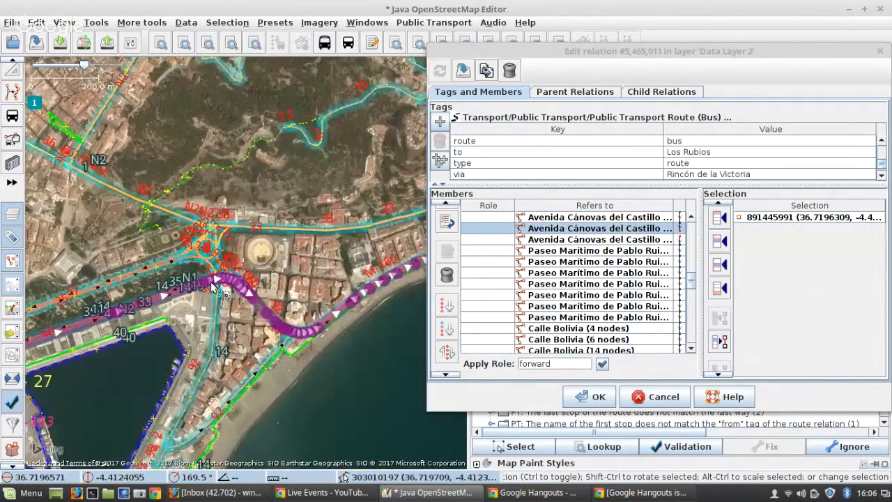
{"action": "scroll", "coordinate": [213, 290], "scroll_direction": "up", "scroll_amount": 10}
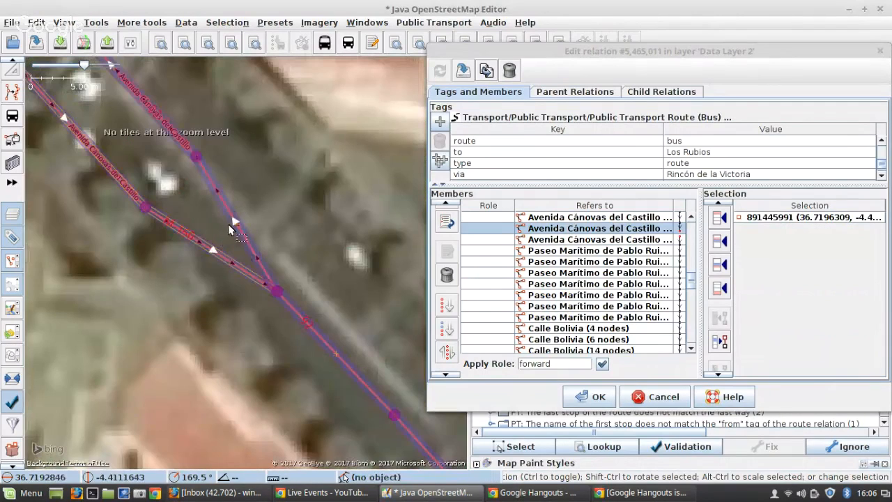
{"action": "left_click", "coordinate": [233, 228]}
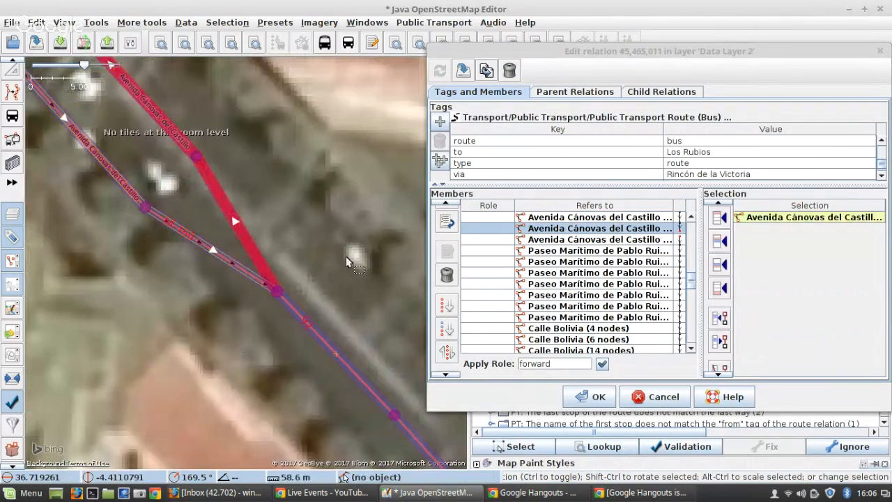
{"action": "scroll", "coordinate": [512, 268], "scroll_direction": "up", "scroll_amount": 1}
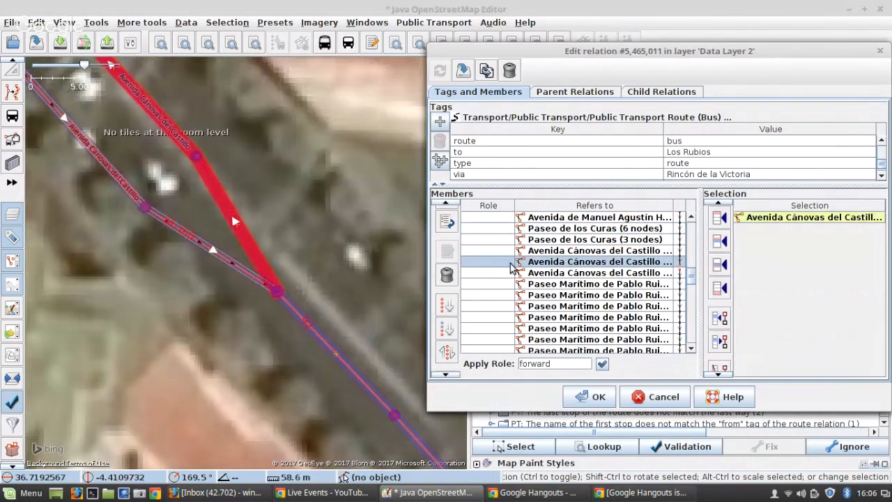
{"action": "left_click", "coordinate": [720, 341]}
Close the gap at the Torre de Benagalbón roundabout by inserting the N-340a ways (4 and 2 nodes) after N-340a (3 nodes)
{"action": "scroll", "coordinate": [650, 309], "scroll_direction": "down", "scroll_amount": 7}
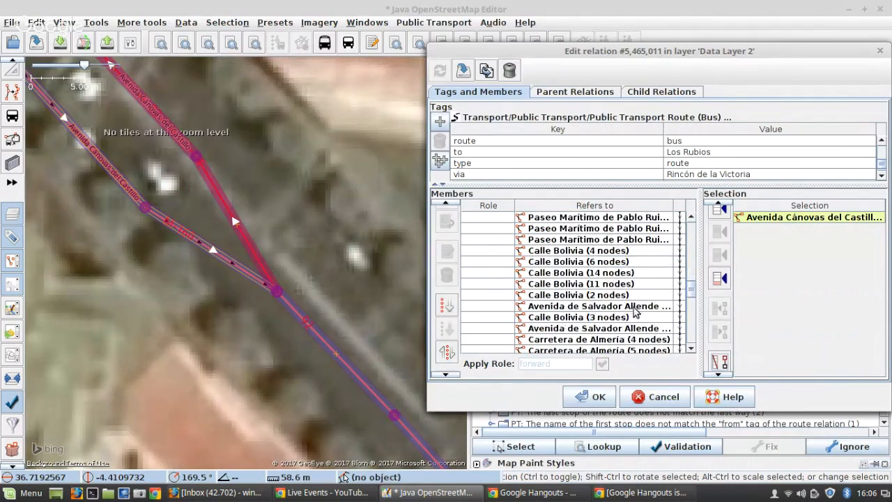
{"action": "scroll", "coordinate": [627, 324], "scroll_direction": "down", "scroll_amount": 2}
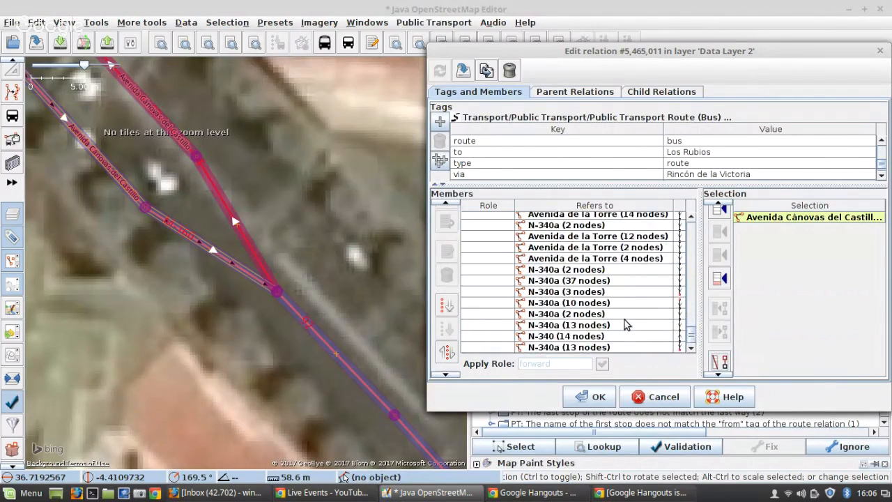
{"action": "left_click", "coordinate": [593, 294]}
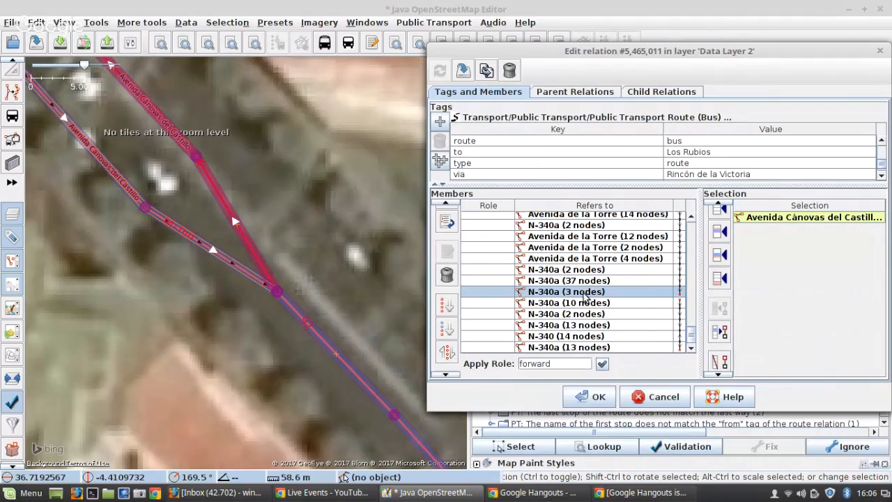
{"action": "right_click", "coordinate": [586, 297]}
{"action": "left_click", "coordinate": [611, 319]}
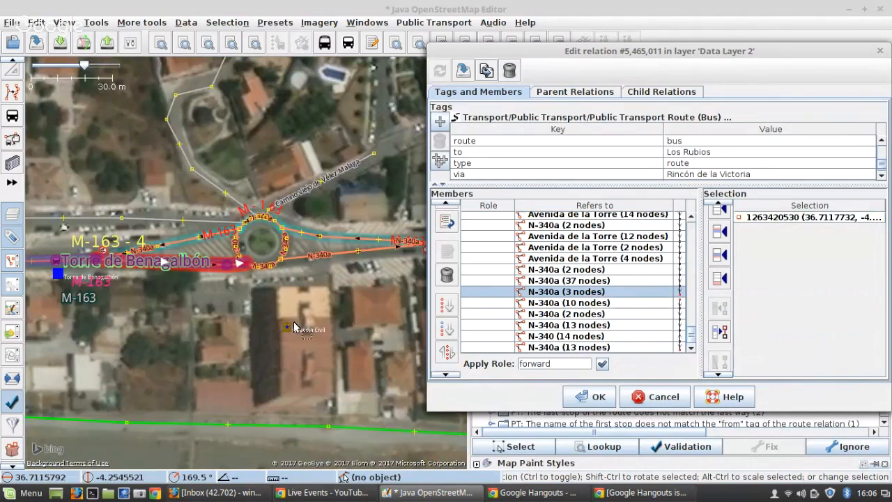
{"action": "left_click", "coordinate": [299, 267]}
{"action": "left_click", "coordinate": [334, 252], "text": "shift"}
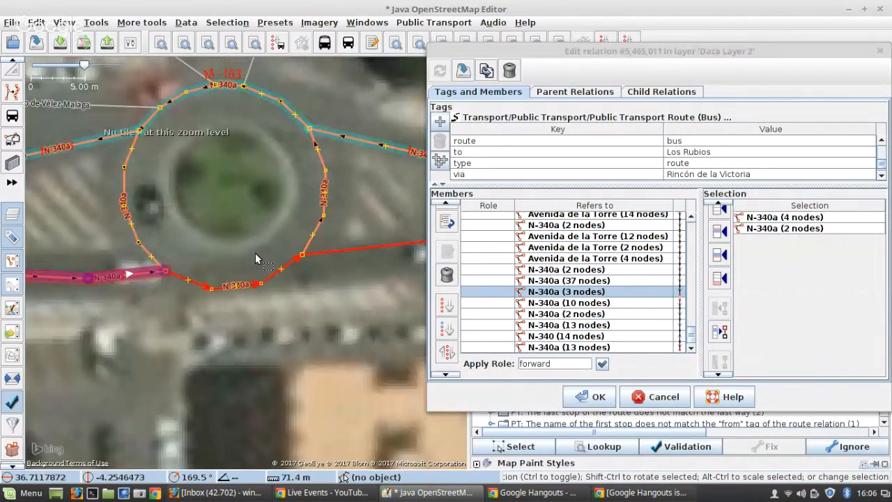
{"action": "left_click", "coordinate": [725, 257]}
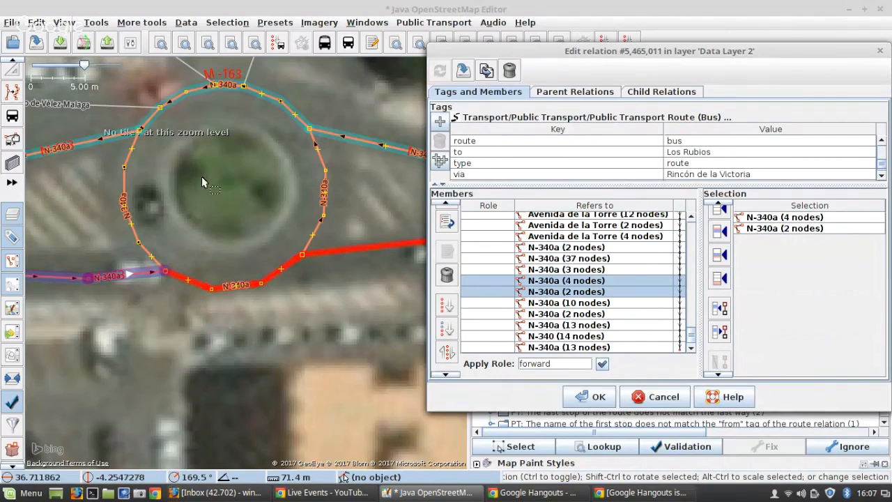
{"action": "scroll", "coordinate": [174, 198], "scroll_direction": "down", "scroll_amount": 3}
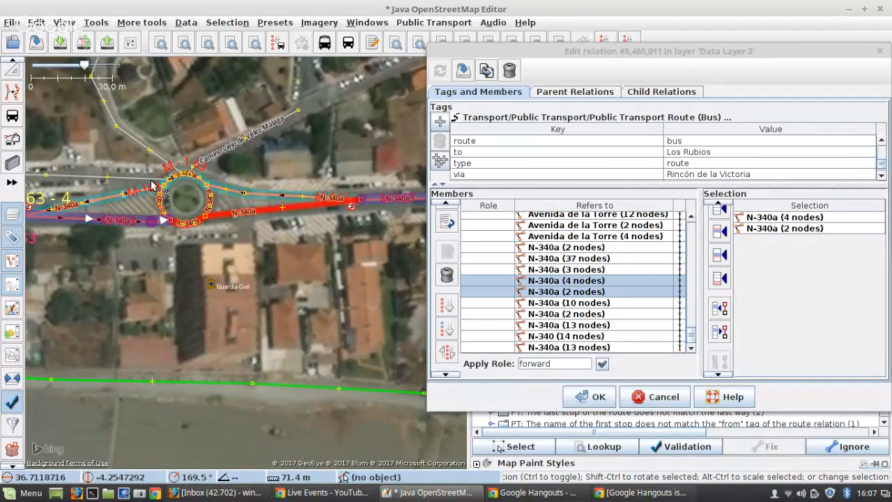
{"action": "scroll", "coordinate": [186, 187], "scroll_direction": "up", "scroll_amount": 3}
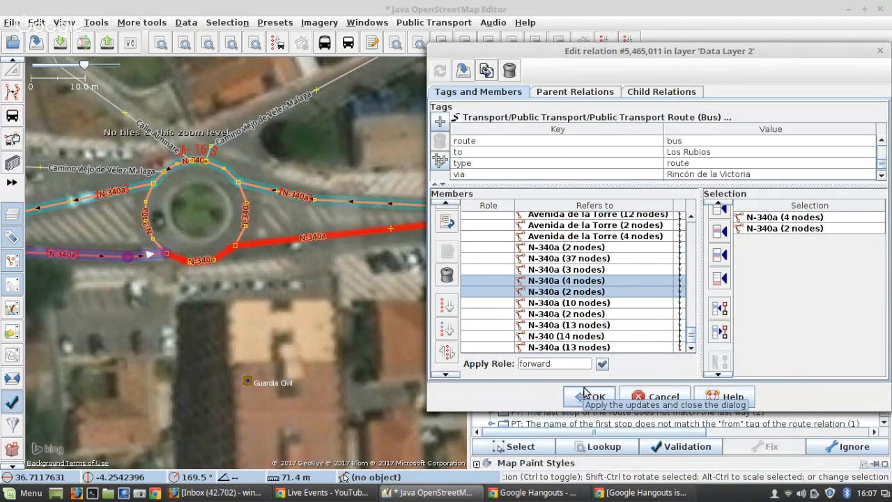
Compare the order of the platform members with the order of the way members in the relation
{"action": "scroll", "coordinate": [589, 317], "scroll_direction": "up", "scroll_amount": 10}
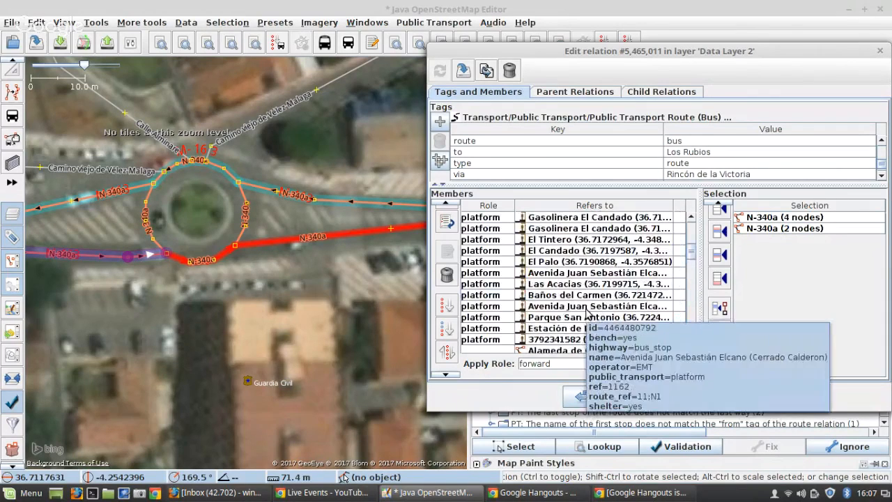
{"action": "scroll", "coordinate": [586, 314], "scroll_direction": "up", "scroll_amount": 3}
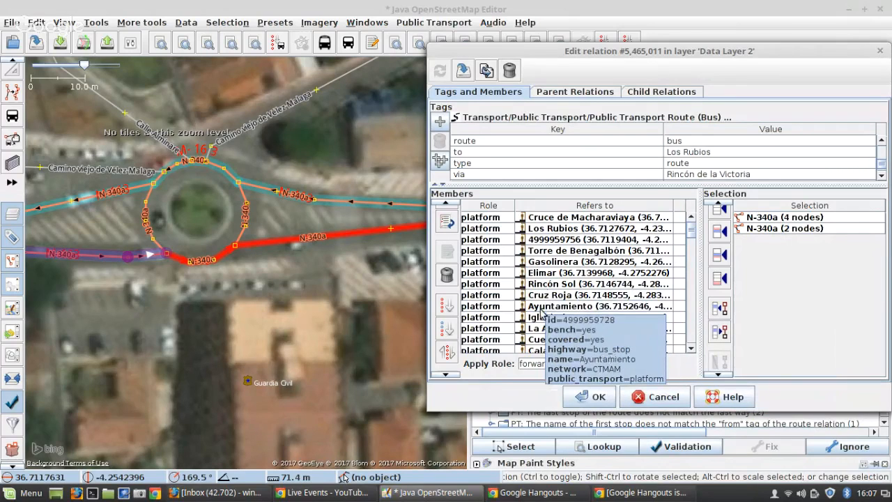
{"action": "scroll", "coordinate": [538, 322], "scroll_direction": "down", "scroll_amount": 8}
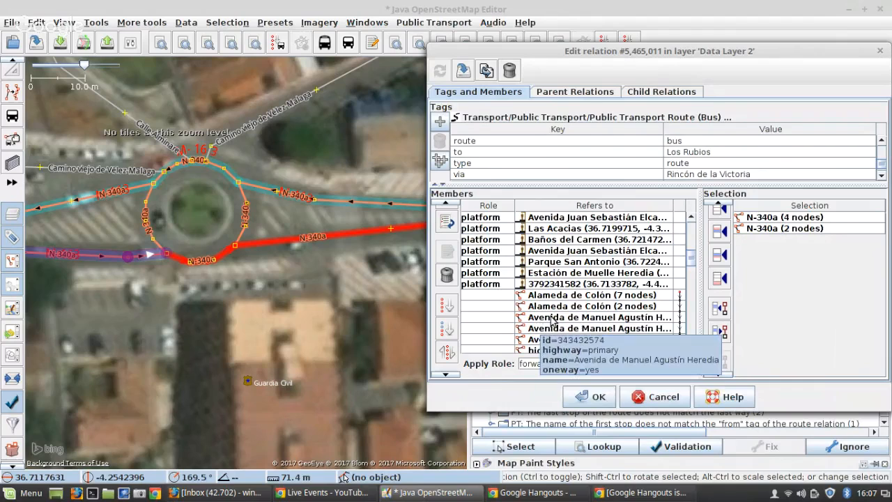
{"action": "scroll", "coordinate": [563, 321], "scroll_direction": "up", "scroll_amount": 8}
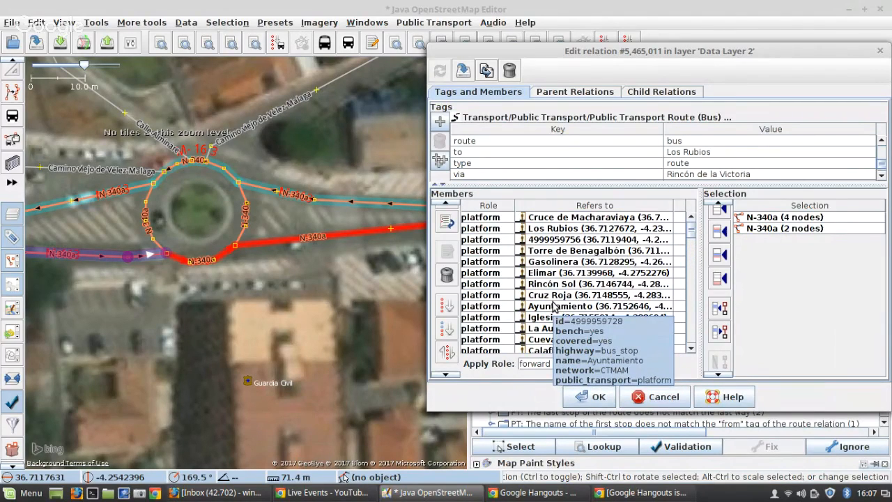
{"action": "scroll", "coordinate": [555, 306], "scroll_direction": "down", "scroll_amount": 8}
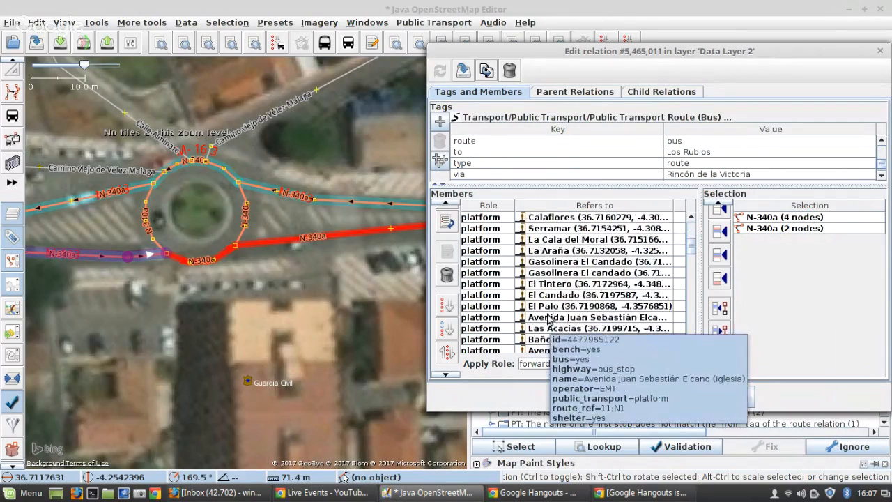
Zoom to the Alameda de Colón (7 nodes) member and select the platform beside the CARE stop to locate it among the members
{"action": "scroll", "coordinate": [549, 317], "scroll_direction": "down", "scroll_amount": 1}
{"action": "left_click", "coordinate": [562, 295]}
{"action": "right_click", "coordinate": [563, 294]}
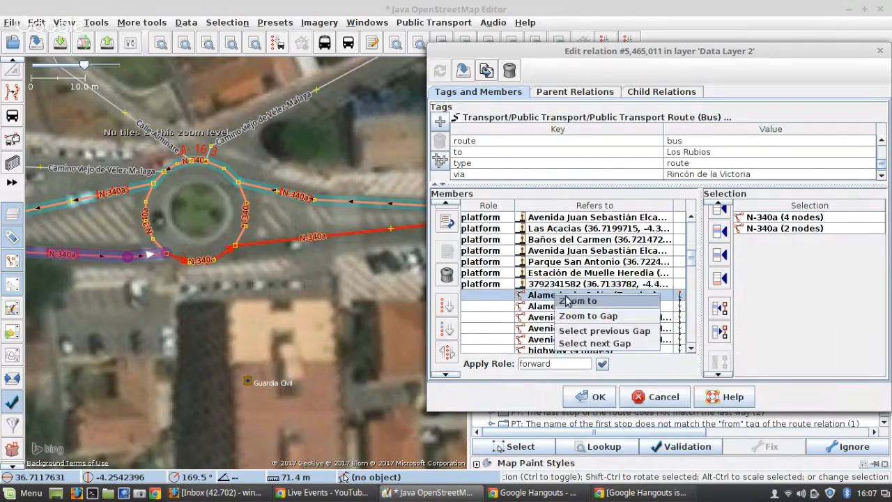
{"action": "left_click", "coordinate": [570, 300]}
{"action": "scroll", "coordinate": [269, 244], "scroll_direction": "up", "scroll_amount": 3}
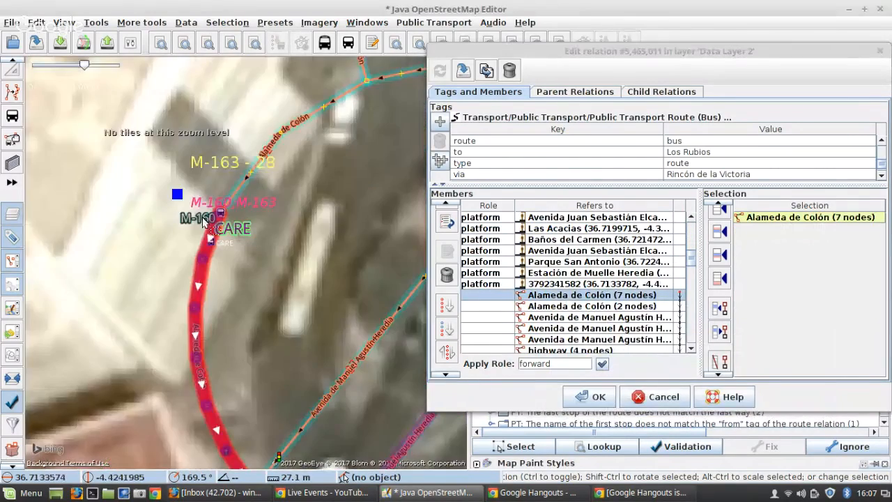
{"action": "left_click", "coordinate": [179, 196]}
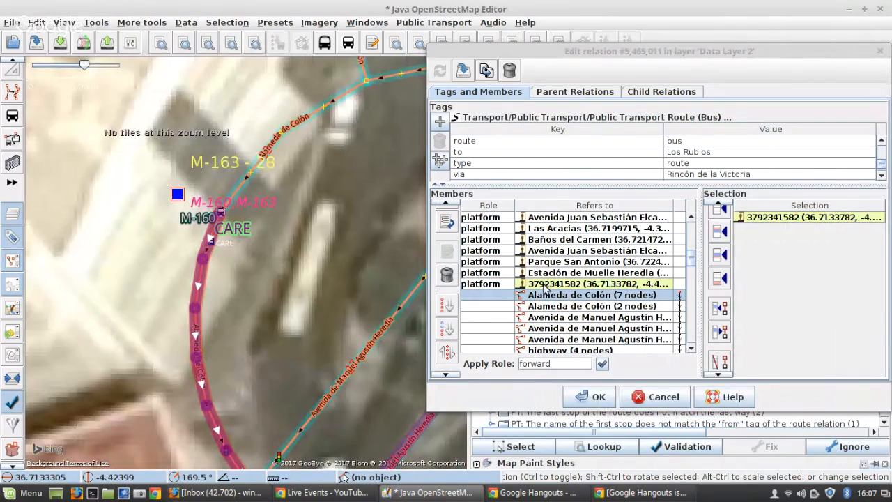
Trace the route from Alameda de Colón along Paseo Marítimo de Pablo Ruiz Picasso, and select the Avenida Juan Sebastián Elcano platform near Bolivia
{"action": "scroll", "coordinate": [131, 234], "scroll_direction": "down", "scroll_amount": 4}
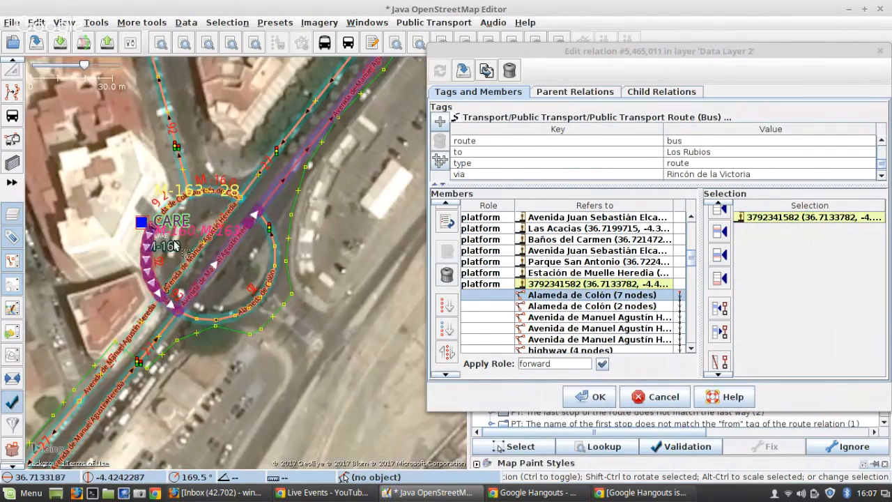
{"action": "left_click_drag", "start_coordinate": [342, 201], "coordinate": [94, 458]}
{"action": "scroll", "coordinate": [159, 332], "scroll_direction": "down", "scroll_amount": 3}
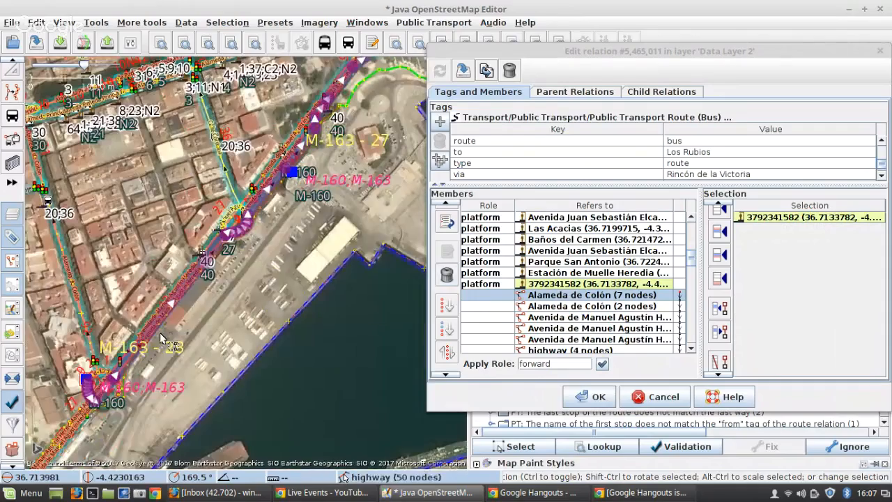
{"action": "left_click_drag", "start_coordinate": [364, 260], "coordinate": [127, 457]}
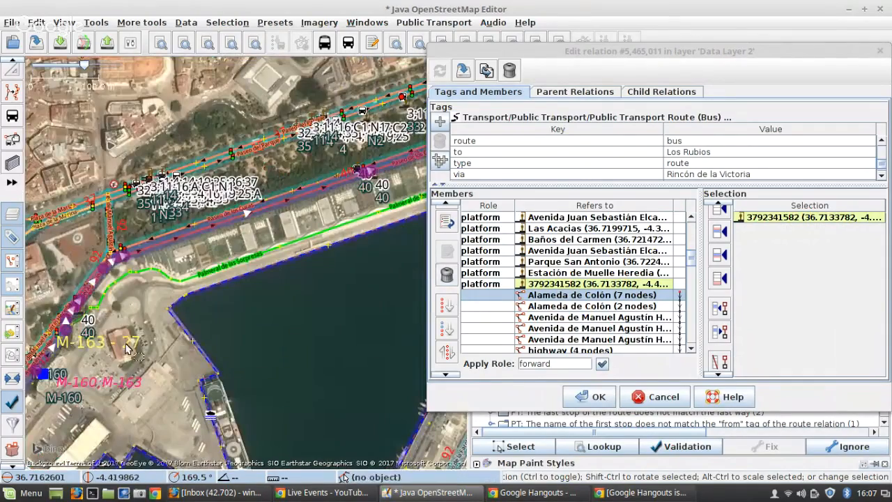
{"action": "left_click_drag", "start_coordinate": [187, 306], "coordinate": [2, 410]}
{"action": "left_click_drag", "start_coordinate": [410, 274], "coordinate": [10, 238]}
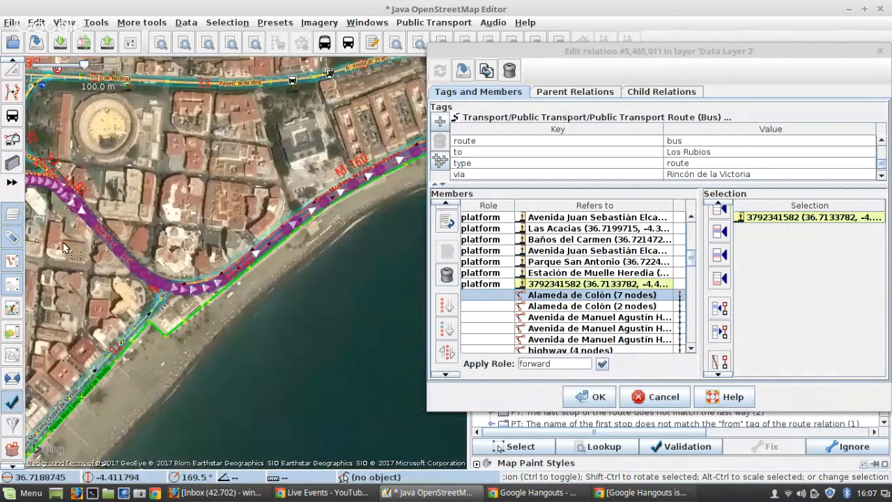
{"action": "left_click_drag", "start_coordinate": [355, 162], "coordinate": [105, 292]}
{"action": "left_click_drag", "start_coordinate": [324, 271], "coordinate": [49, 329]}
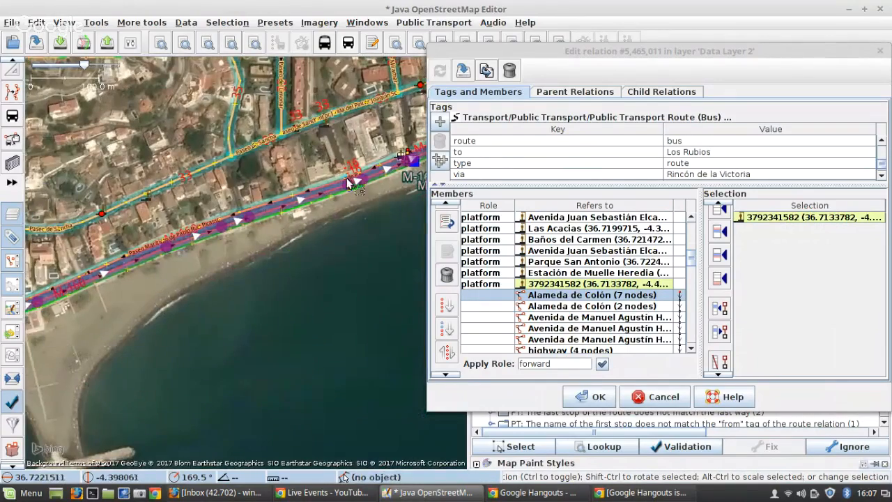
{"action": "scroll", "coordinate": [356, 177], "scroll_direction": "up", "scroll_amount": 2}
{"action": "left_click_drag", "start_coordinate": [295, 279], "coordinate": [7, 329]}
{"action": "left_click_drag", "start_coordinate": [263, 329], "coordinate": [3, 218]}
{"action": "left_click_drag", "start_coordinate": [295, 251], "coordinate": [129, 185]}
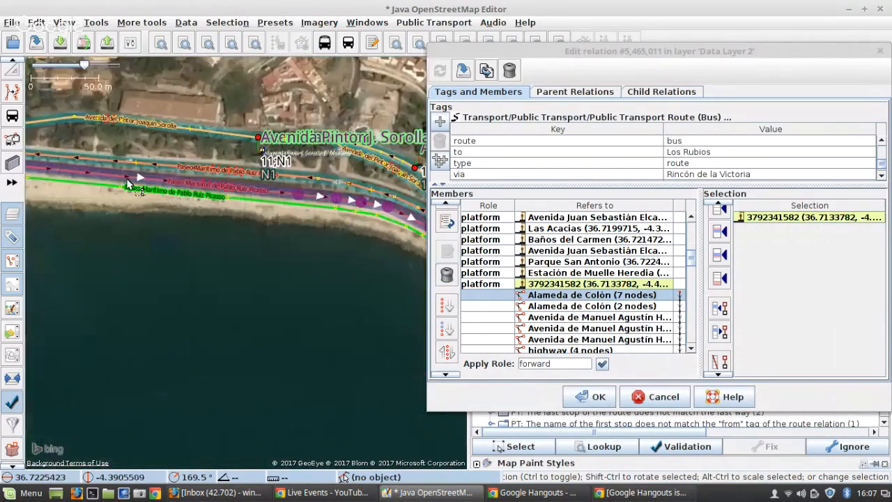
{"action": "left_click_drag", "start_coordinate": [362, 238], "coordinate": [16, 106]}
{"action": "left_click_drag", "start_coordinate": [323, 183], "coordinate": [9, 237]}
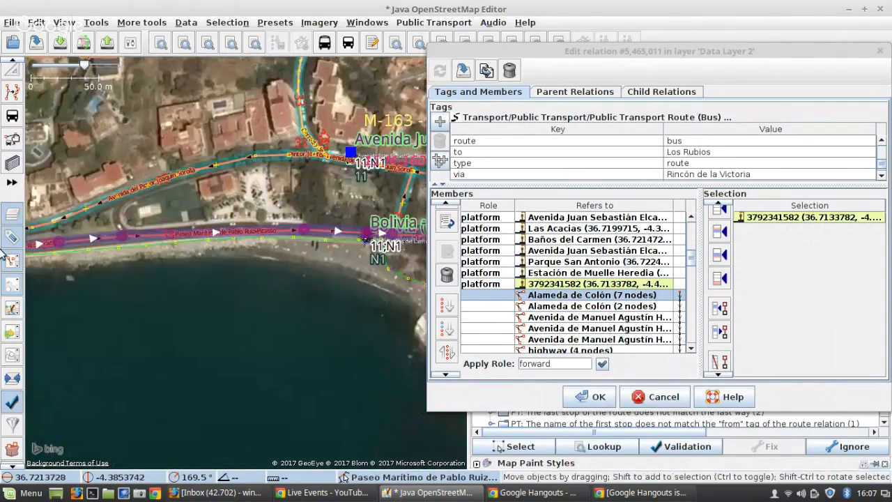
{"action": "left_click", "coordinate": [351, 152]}
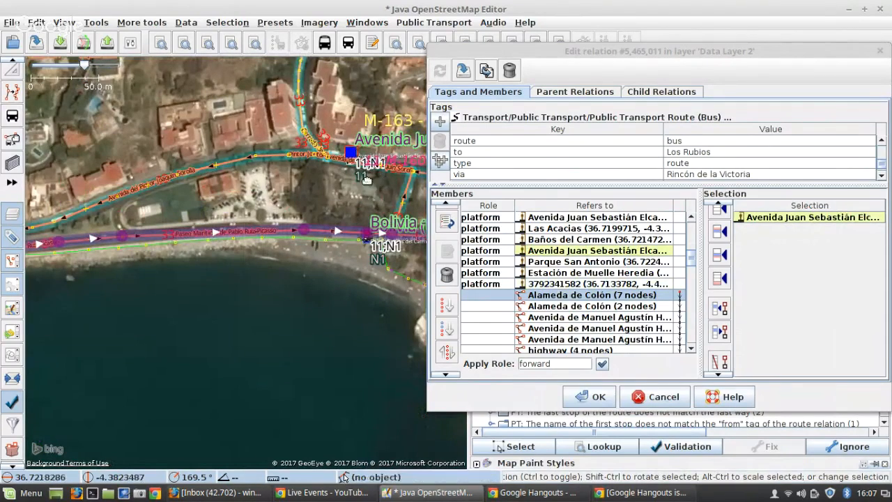
Follow the route east along Calle Bolivia and add the Avenida Juan Sebastián Elcano (Iglesia) platform to the selection
{"action": "left_click_drag", "start_coordinate": [327, 183], "coordinate": [6, 227]}
{"action": "left_click_drag", "start_coordinate": [333, 255], "coordinate": [4, 258]}
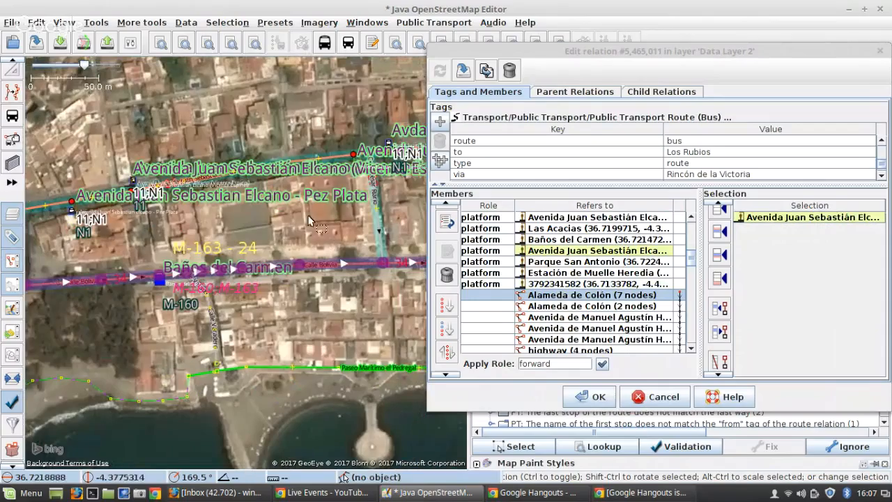
{"action": "left_click_drag", "start_coordinate": [341, 208], "coordinate": [5, 230]}
{"action": "left_click_drag", "start_coordinate": [282, 215], "coordinate": [2, 221]}
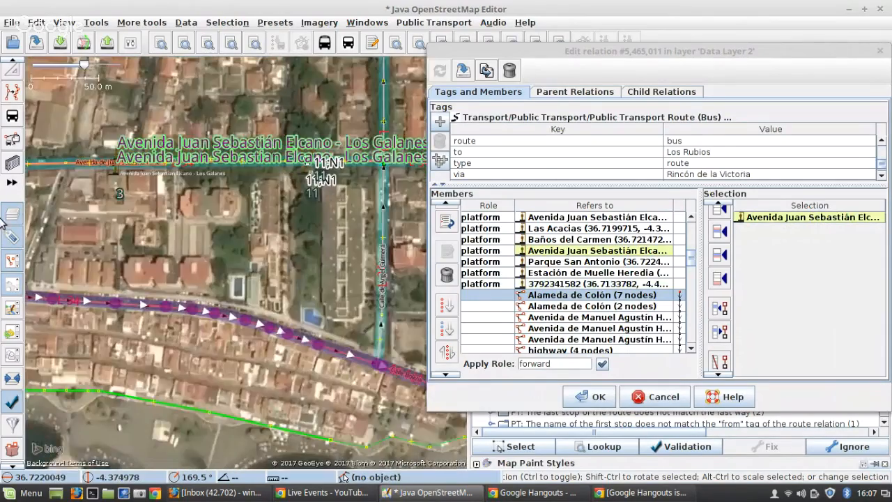
{"action": "scroll", "coordinate": [239, 241], "scroll_direction": "down", "scroll_amount": 2}
{"action": "left_click_drag", "start_coordinate": [223, 239], "coordinate": [3, 199]}
{"action": "left_click_drag", "start_coordinate": [334, 263], "coordinate": [10, 235]}
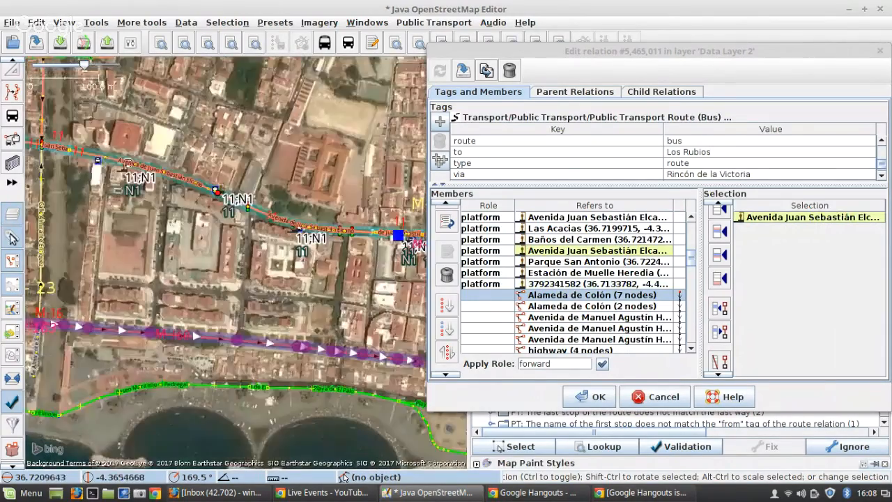
{"action": "left_click_drag", "start_coordinate": [197, 257], "coordinate": [3, 215]}
{"action": "scroll", "coordinate": [212, 192], "scroll_direction": "up", "scroll_amount": 2}
{"action": "left_click_drag", "start_coordinate": [211, 196], "coordinate": [194, 202]}
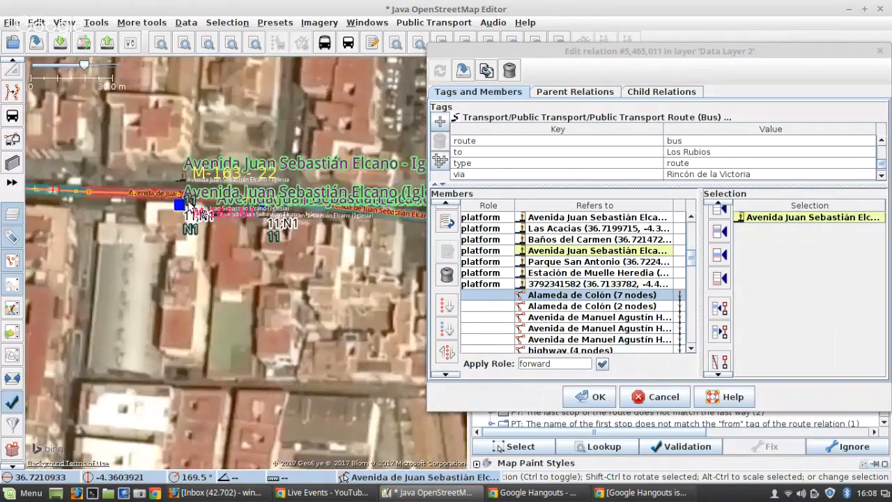
{"action": "left_click", "coordinate": [179, 203], "text": "shift"}
Add the El Candado and Gasolinera El candado platforms on the opposite side of the road to the selection
{"action": "left_click_drag", "start_coordinate": [148, 222], "coordinate": [118, 233]}
{"action": "scroll", "coordinate": [118, 237], "scroll_direction": "down", "scroll_amount": 4}
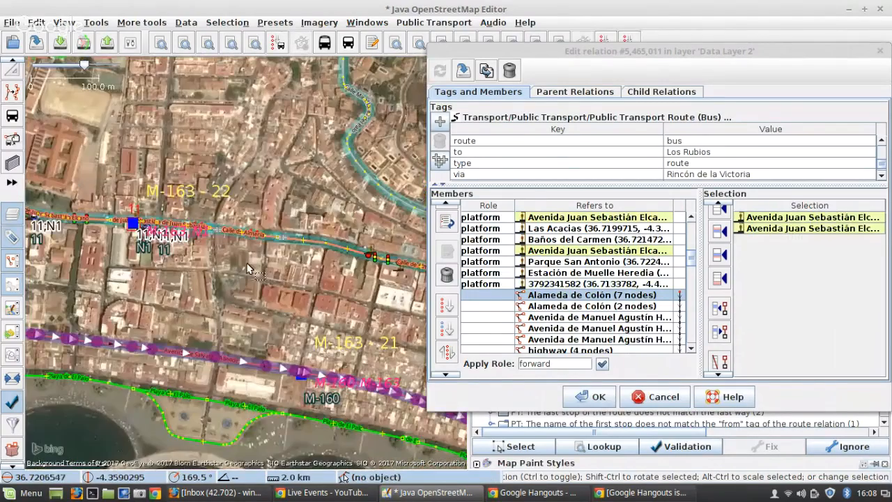
{"action": "scroll", "coordinate": [181, 242], "scroll_direction": "up", "scroll_amount": 2}
{"action": "scroll", "coordinate": [300, 195], "scroll_direction": "up", "scroll_amount": 3}
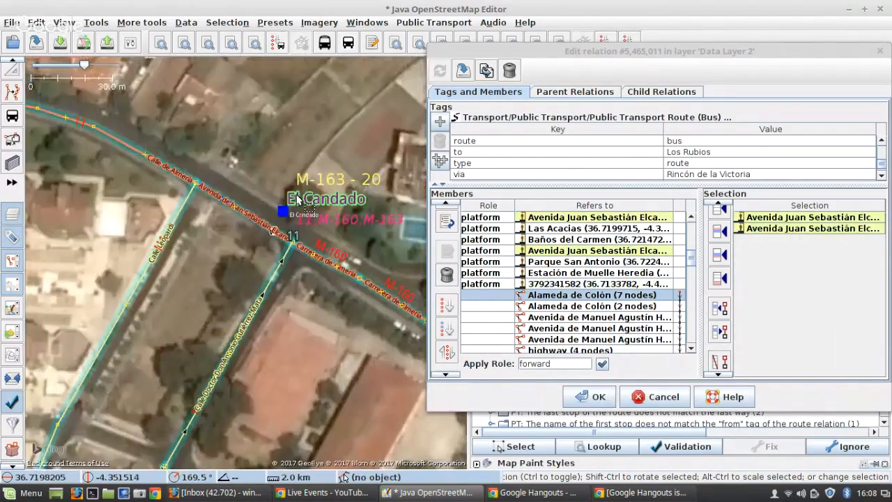
{"action": "left_click", "coordinate": [279, 207], "text": "shift"}
{"action": "scroll", "coordinate": [158, 224], "scroll_direction": "down", "scroll_amount": 4}
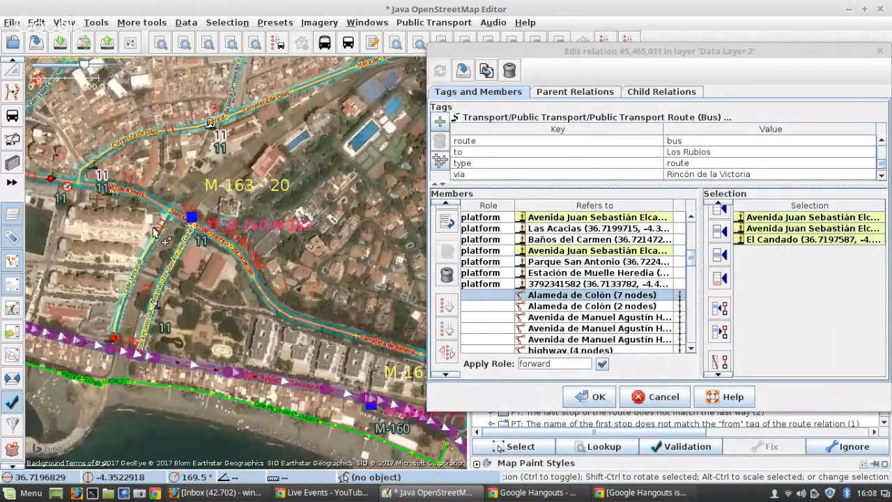
{"action": "scroll", "coordinate": [398, 402], "scroll_direction": "up", "scroll_amount": 2}
{"action": "scroll", "coordinate": [398, 403], "scroll_direction": "up", "scroll_amount": 1}
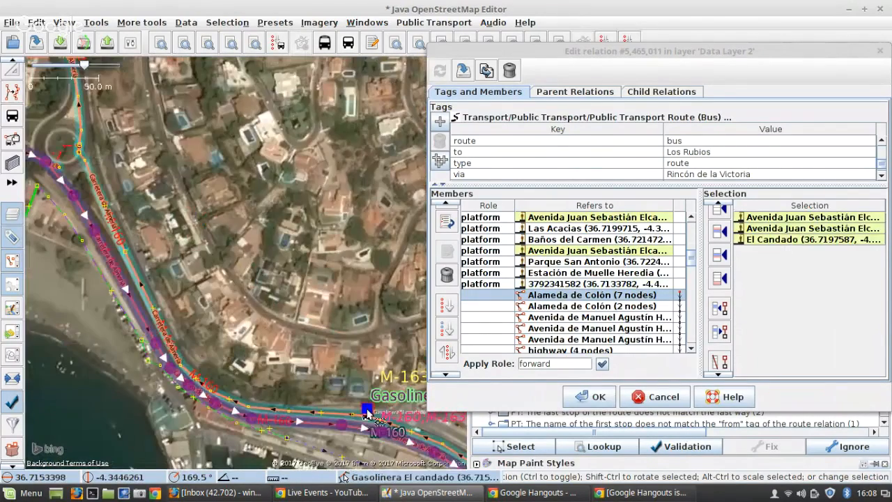
{"action": "left_click", "coordinate": [367, 413], "text": "shift"}
Check the platforms along the coast road from Gasolinera El candado to Rincón de la Victoria and add the Ayuntamiento platform to the selection
{"action": "scroll", "coordinate": [307, 255], "scroll_direction": "down", "scroll_amount": 2}
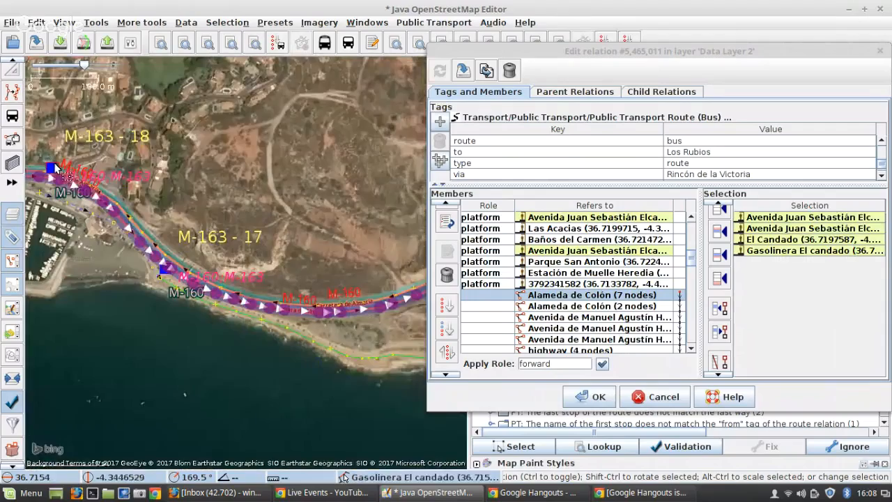
{"action": "left_click_drag", "start_coordinate": [307, 254], "coordinate": [3, 251]}
{"action": "left_click_drag", "start_coordinate": [276, 224], "coordinate": [13, 202]}
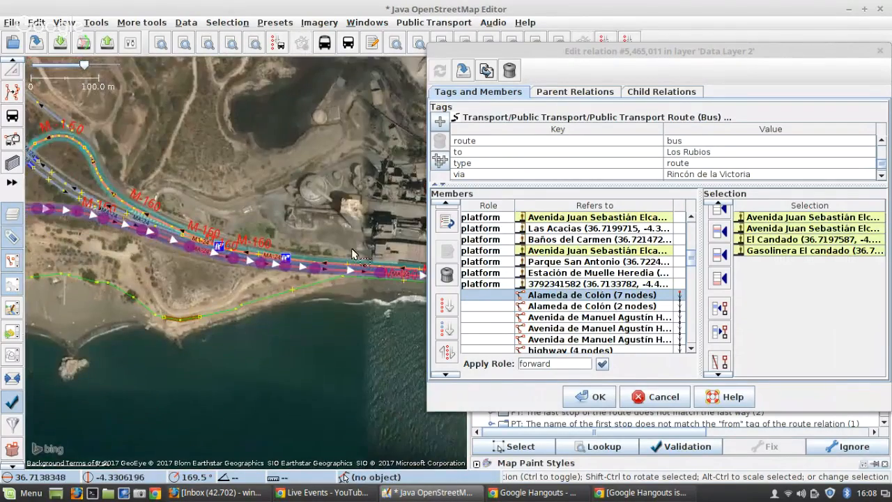
{"action": "left_click_drag", "start_coordinate": [316, 248], "coordinate": [2, 216]}
{"action": "left_click_drag", "start_coordinate": [289, 246], "coordinate": [85, 237]}
{"action": "left_click_drag", "start_coordinate": [339, 259], "coordinate": [140, 168]}
{"action": "left_click_drag", "start_coordinate": [280, 201], "coordinate": [42, 370]}
{"action": "left_click_drag", "start_coordinate": [247, 207], "coordinate": [14, 314]}
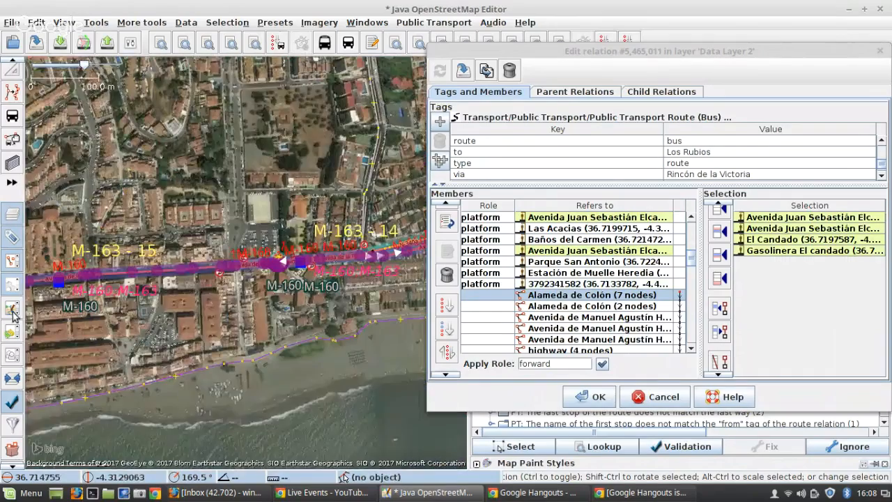
{"action": "left_click_drag", "start_coordinate": [308, 265], "coordinate": [51, 308]}
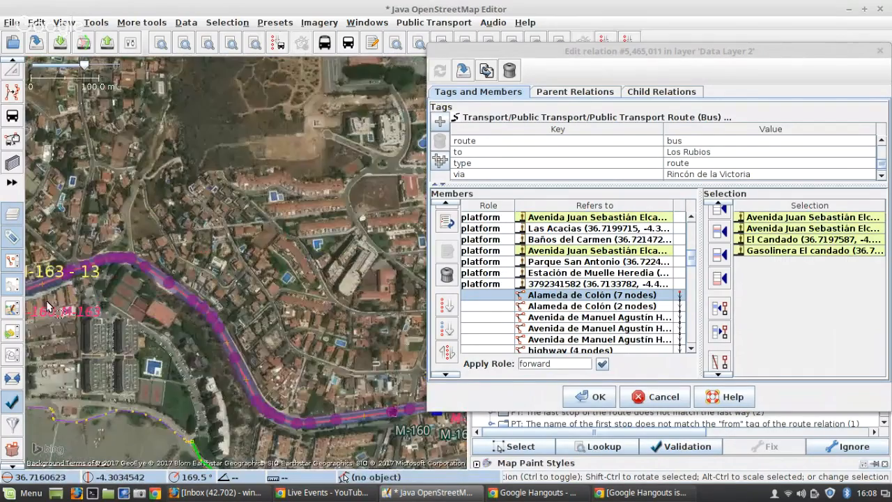
{"action": "left_click_drag", "start_coordinate": [281, 371], "coordinate": [56, 193]}
{"action": "left_click_drag", "start_coordinate": [258, 195], "coordinate": [56, 199]}
{"action": "left_click_drag", "start_coordinate": [149, 206], "coordinate": [99, 257]}
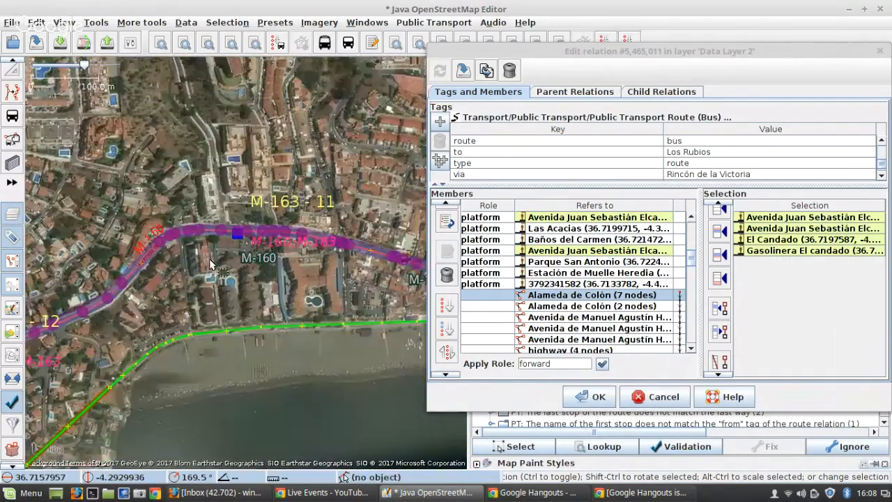
{"action": "left_click_drag", "start_coordinate": [213, 266], "coordinate": [4, 237]}
{"action": "left_click_drag", "start_coordinate": [312, 307], "coordinate": [48, 150]}
{"action": "left_click_drag", "start_coordinate": [325, 218], "coordinate": [272, 306]}
{"action": "scroll", "coordinate": [122, 211], "scroll_direction": "up", "scroll_amount": 2}
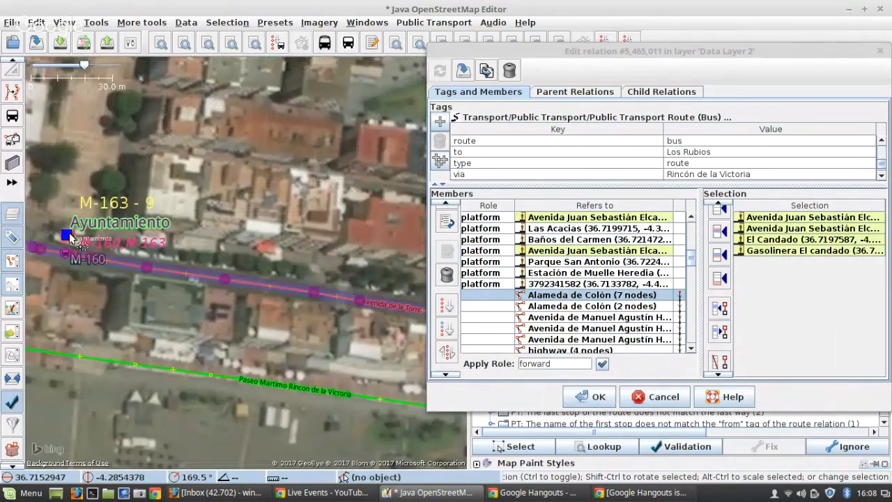
{"action": "left_click", "coordinate": [91, 223], "text": "shift"}
Add the Rincón Sol and Elimar platforms on the inland side of the road to the selection
{"action": "scroll", "coordinate": [245, 219], "scroll_direction": "down", "scroll_amount": 2}
{"action": "left_click_drag", "start_coordinate": [335, 340], "coordinate": [2, 274]}
{"action": "scroll", "coordinate": [114, 179], "scroll_direction": "up", "scroll_amount": 2}
{"action": "scroll", "coordinate": [143, 185], "scroll_direction": "up", "scroll_amount": 2}
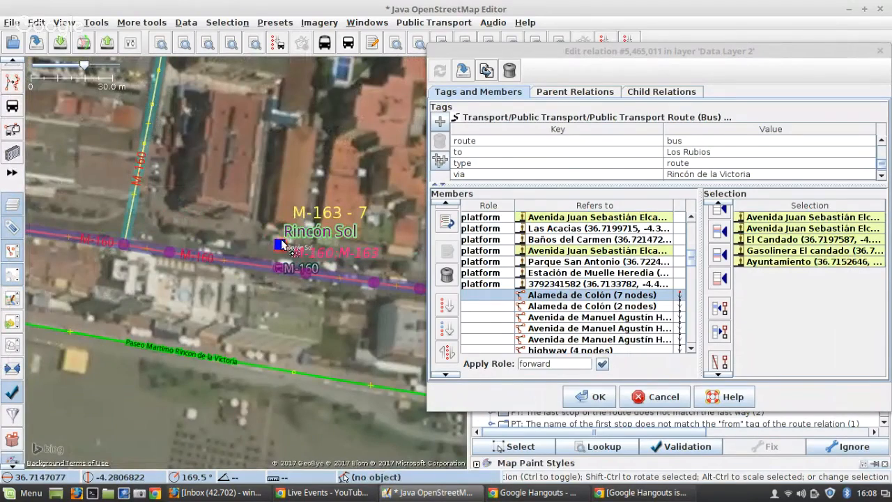
{"action": "left_click", "coordinate": [295, 252], "text": "shift"}
{"action": "scroll", "coordinate": [168, 230], "scroll_direction": "down", "scroll_amount": 3}
{"action": "scroll", "coordinate": [163, 230], "scroll_direction": "down", "scroll_amount": 2}
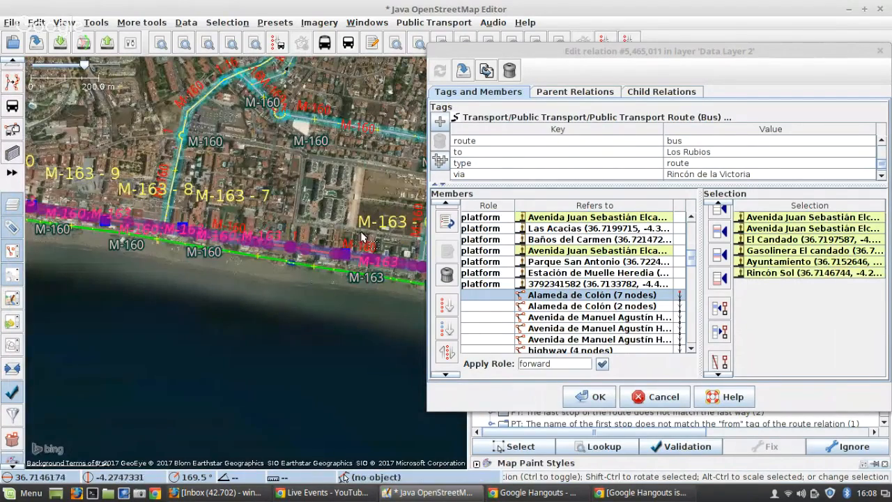
{"action": "scroll", "coordinate": [362, 242], "scroll_direction": "up", "scroll_amount": 4}
{"action": "scroll", "coordinate": [309, 322], "scroll_direction": "up", "scroll_amount": 1}
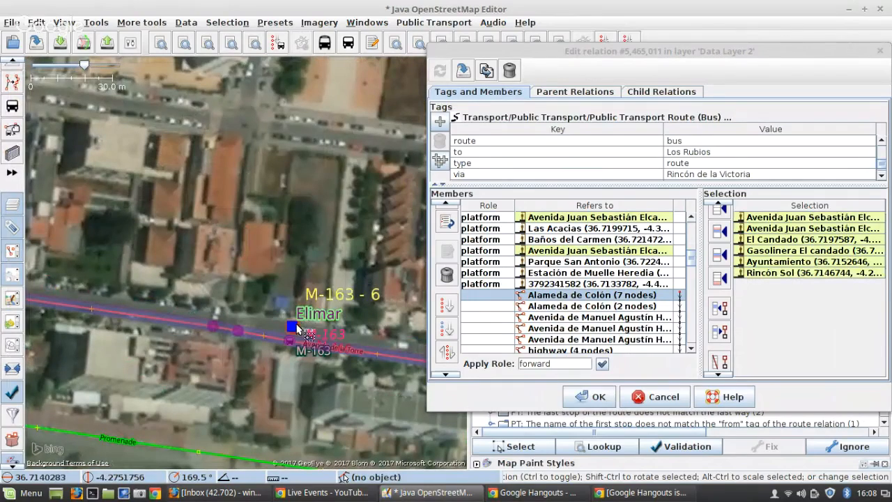
{"action": "left_click", "coordinate": [292, 325], "text": "shift"}
Add the Gasolinera platform and the platform at Torre de Benagalbón to the selection
{"action": "left_click_drag", "start_coordinate": [363, 380], "coordinate": [2, 198]}
{"action": "scroll", "coordinate": [147, 244], "scroll_direction": "down", "scroll_amount": 2}
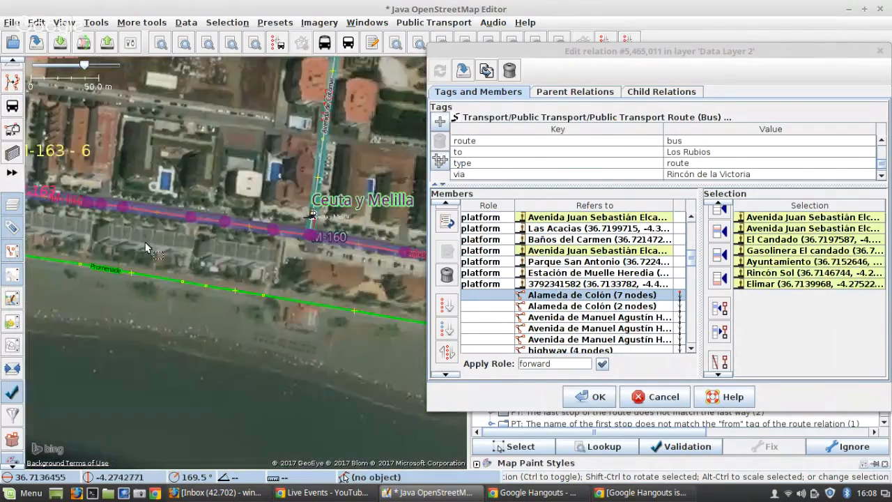
{"action": "left_click_drag", "start_coordinate": [314, 294], "coordinate": [3, 189]}
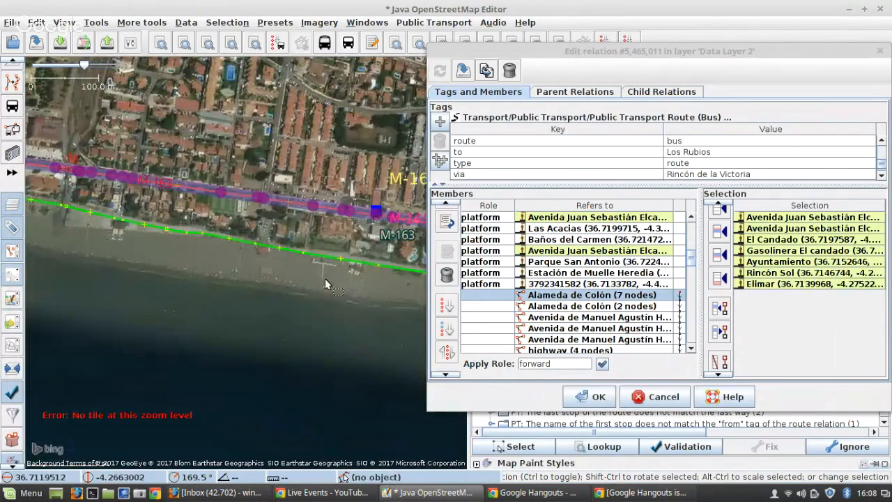
{"action": "left_click_drag", "start_coordinate": [325, 278], "coordinate": [62, 270]}
{"action": "scroll", "coordinate": [118, 219], "scroll_direction": "up", "scroll_amount": 2}
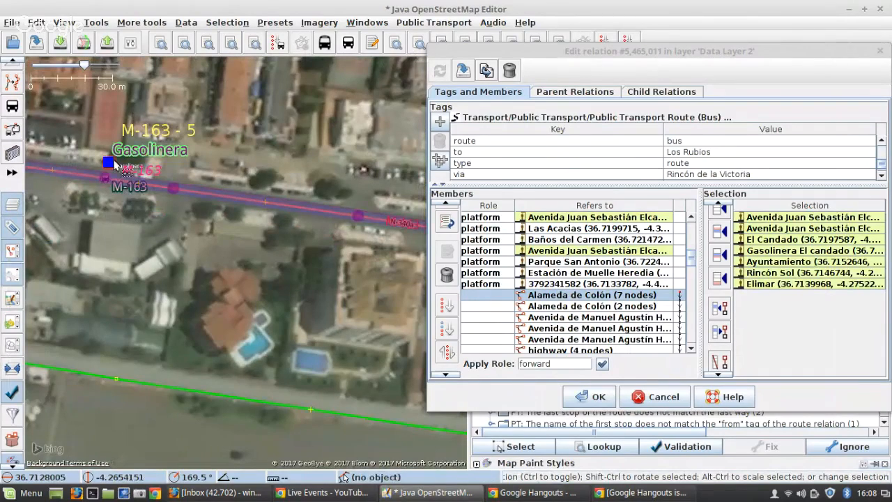
{"action": "scroll", "coordinate": [187, 215], "scroll_direction": "down", "scroll_amount": 2}
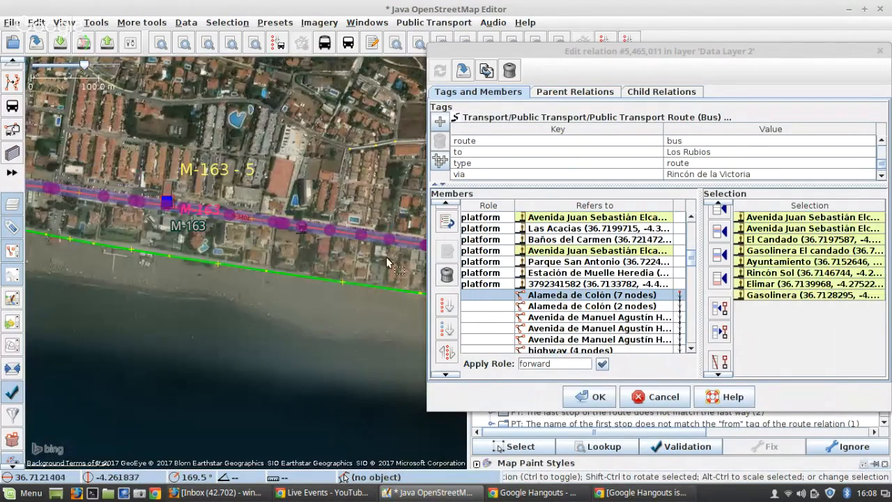
{"action": "left_click_drag", "start_coordinate": [355, 273], "coordinate": [61, 246]}
{"action": "left_click_drag", "start_coordinate": [398, 296], "coordinate": [118, 298]}
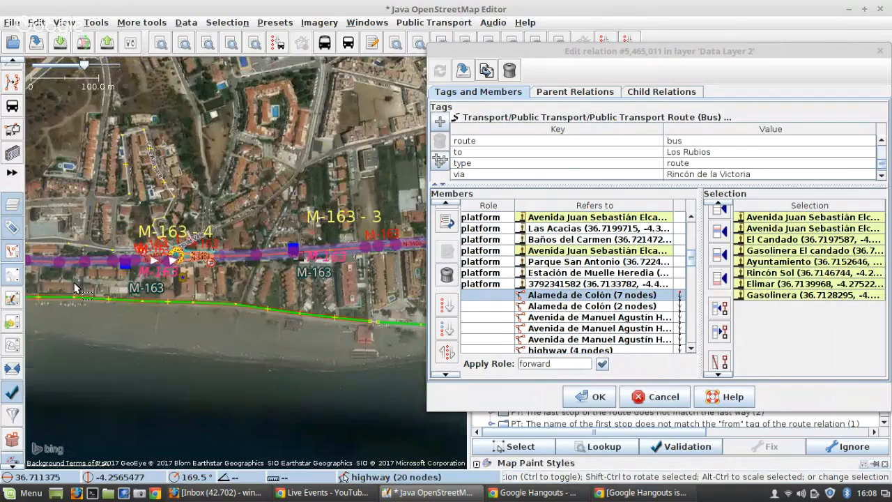
{"action": "scroll", "coordinate": [289, 253], "scroll_direction": "up", "scroll_amount": 1}
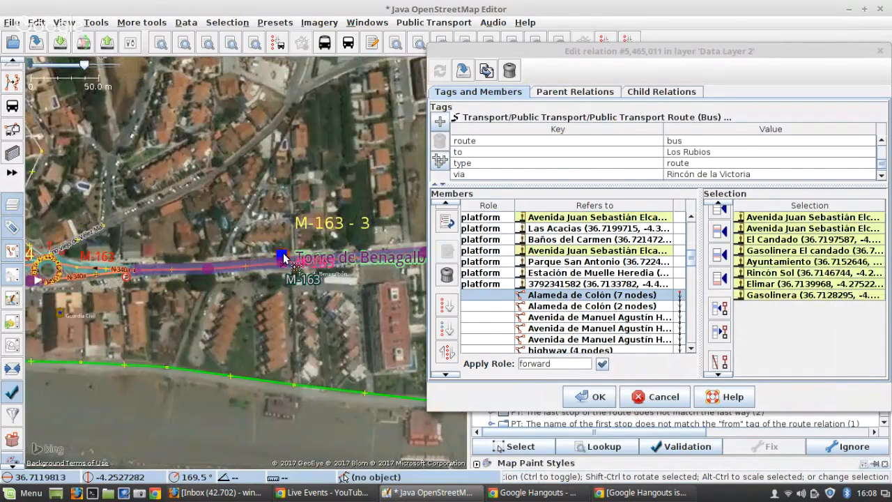
{"action": "left_click", "coordinate": [282, 254], "text": "shift"}
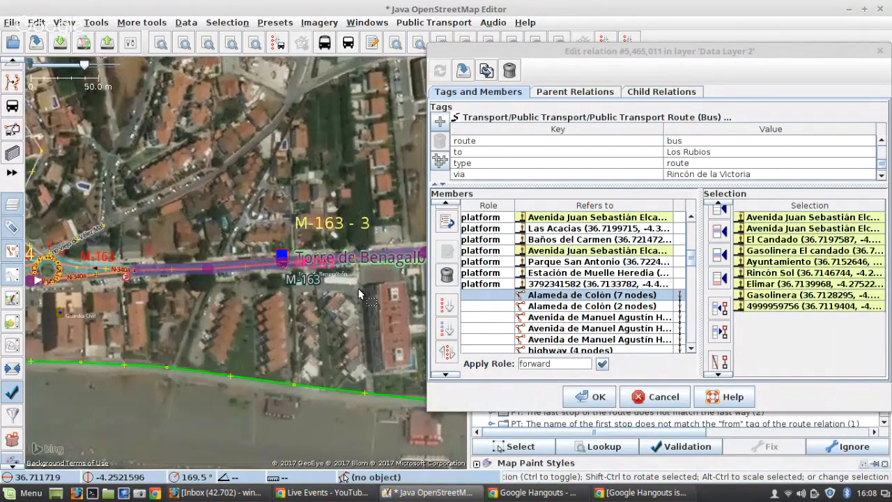
Check the route up to Los Rubios, remove the selected opposite-direction platforms from the relation's members and save the relation
{"action": "scroll", "coordinate": [288, 243], "scroll_direction": "down", "scroll_amount": 2}
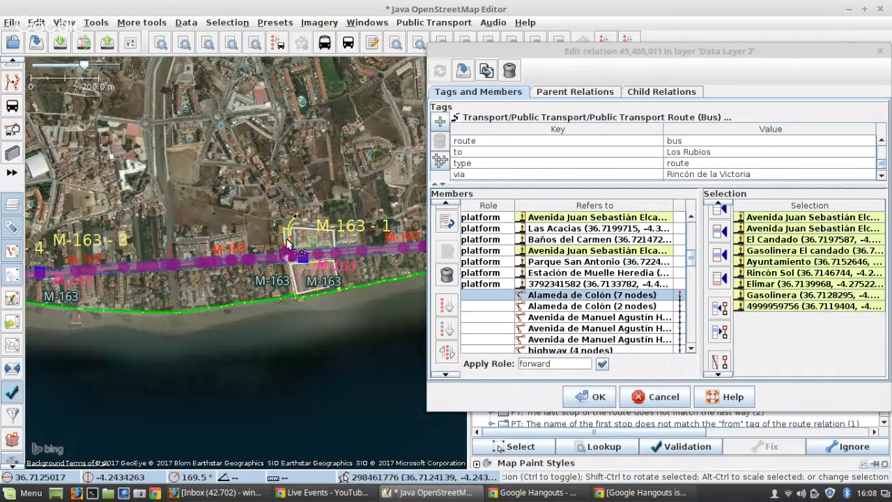
{"action": "scroll", "coordinate": [287, 243], "scroll_direction": "up", "scroll_amount": 1}
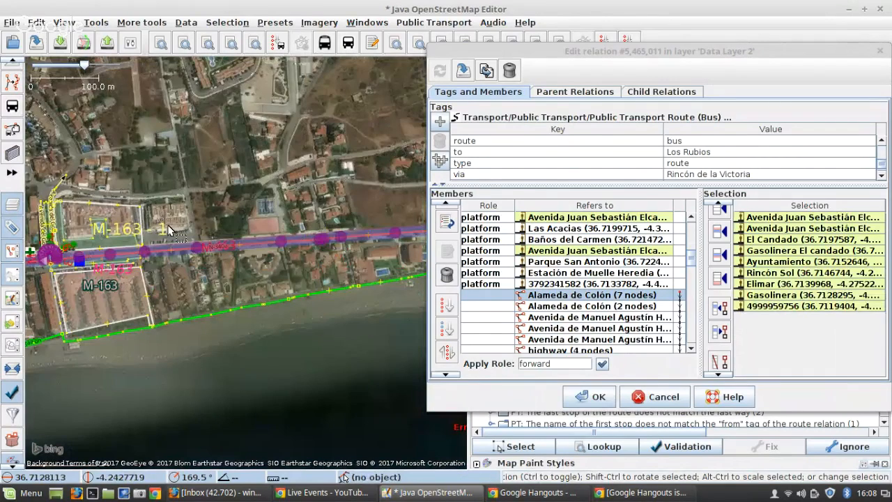
{"action": "left_click_drag", "start_coordinate": [418, 237], "coordinate": [143, 324]}
{"action": "scroll", "coordinate": [141, 324], "scroll_direction": "up", "scroll_amount": 1}
{"action": "scroll", "coordinate": [626, 277], "scroll_direction": "up", "scroll_amount": 5}
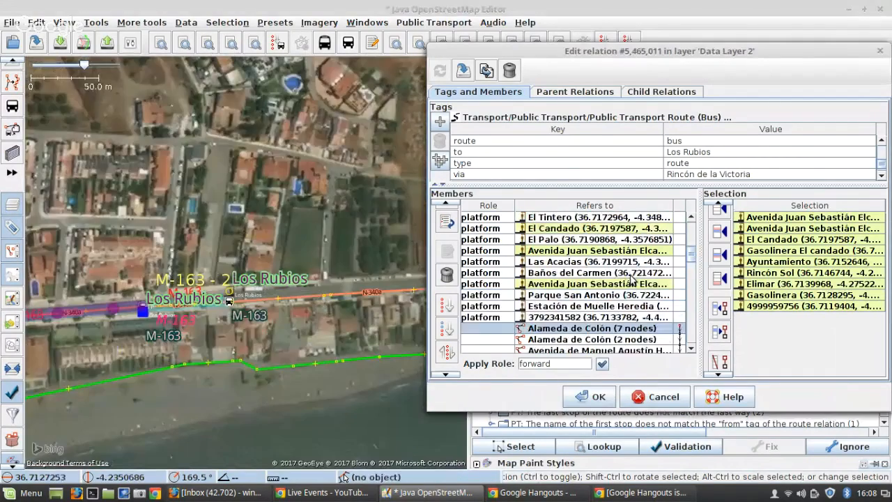
{"action": "scroll", "coordinate": [626, 277], "scroll_direction": "down", "scroll_amount": 2}
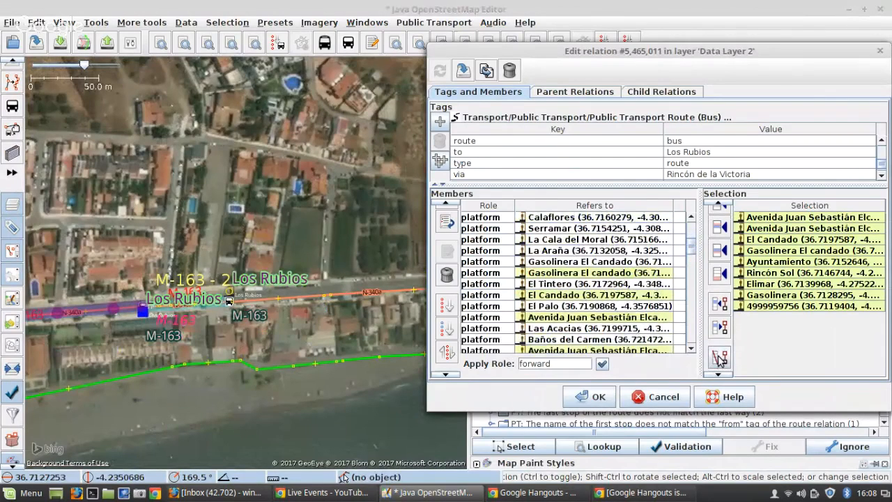
{"action": "left_click", "coordinate": [720, 358]}
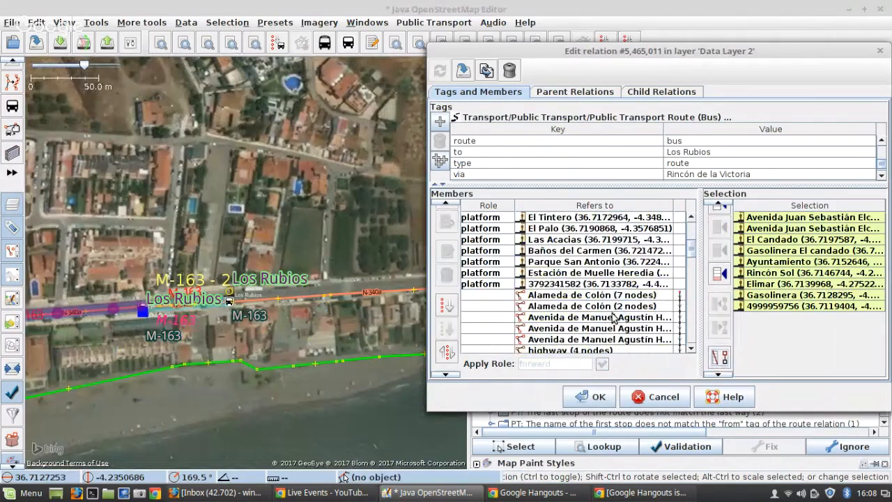
{"action": "left_click", "coordinate": [592, 396]}
Select the Línea M-163 route relation from the validation results and reorder its stops
{"action": "left_click", "coordinate": [518, 448]}
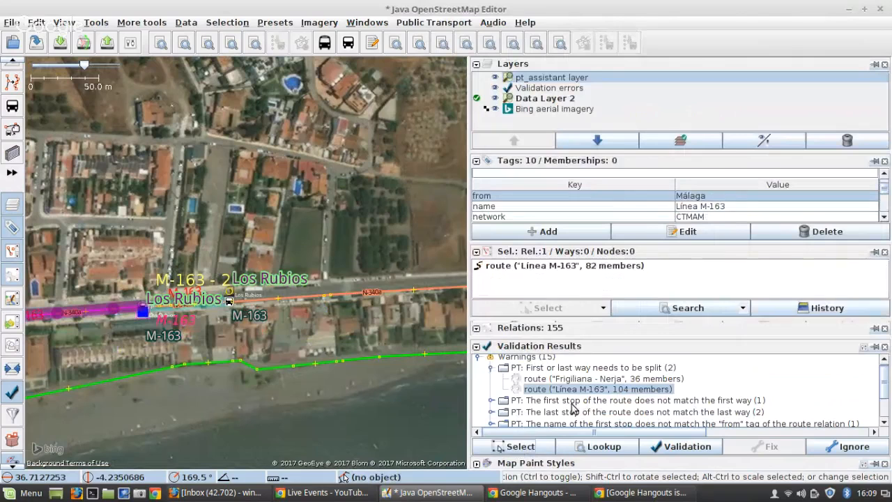
{"action": "left_click", "coordinate": [96, 23]}
{"action": "left_click", "coordinate": [132, 394]}
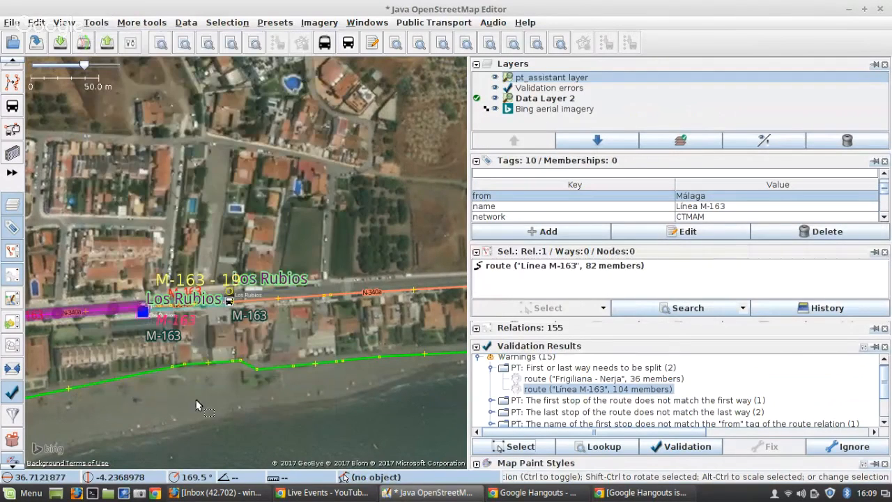
Open the Línea M-163 relation for editing and locate the Los Rubios platform on the map and among its members
{"action": "right_click", "coordinate": [571, 391]}
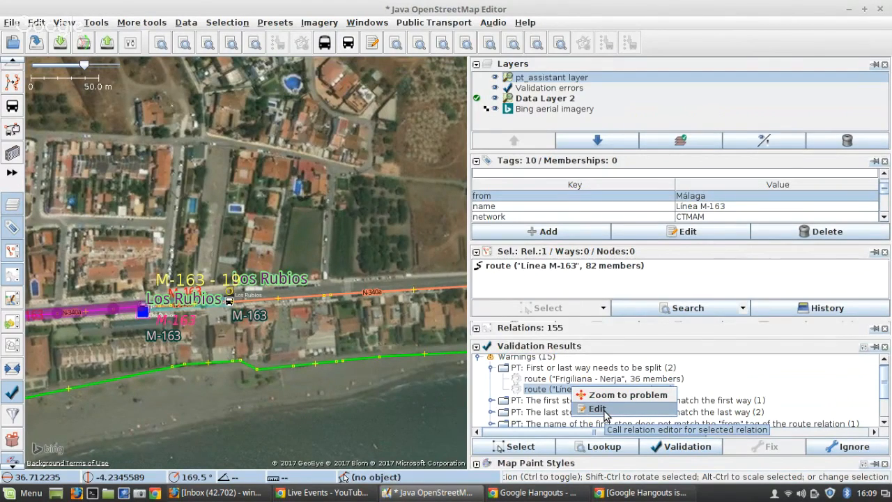
{"action": "left_click", "coordinate": [600, 410]}
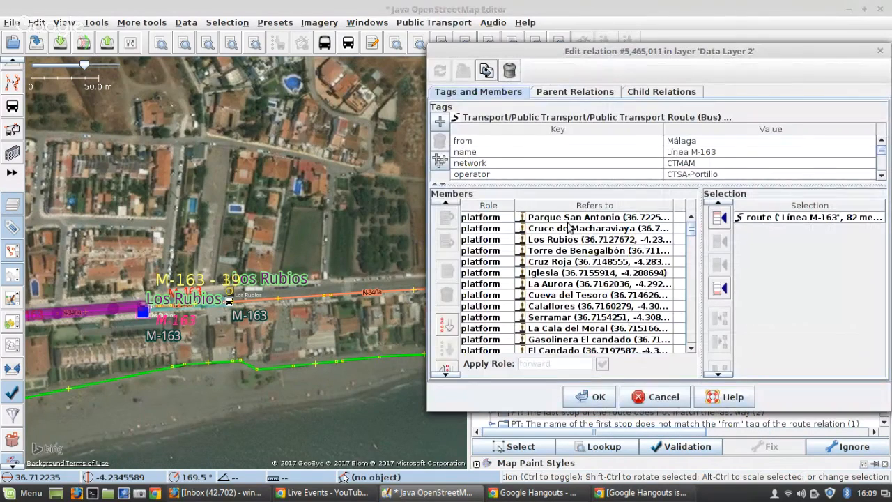
{"action": "scroll", "coordinate": [571, 237], "scroll_direction": "down", "scroll_amount": 2}
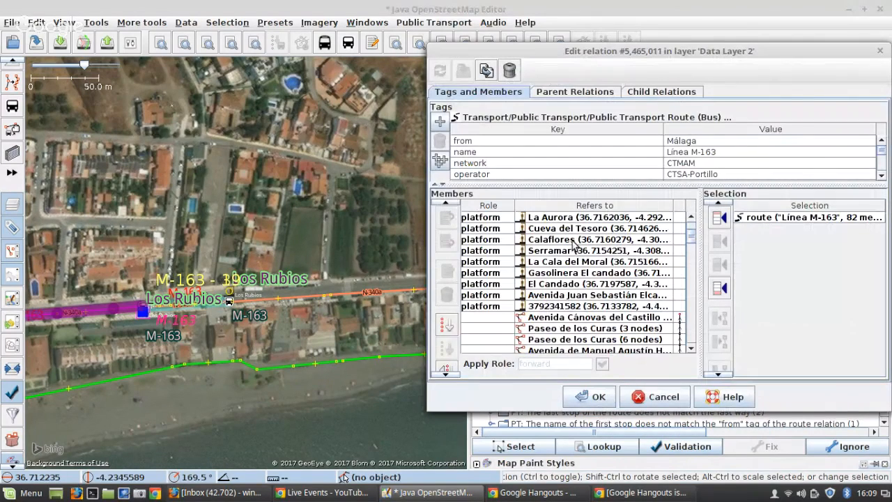
{"action": "scroll", "coordinate": [148, 319], "scroll_direction": "up", "scroll_amount": 2}
{"action": "scroll", "coordinate": [149, 319], "scroll_direction": "up", "scroll_amount": 2}
{"action": "left_click", "coordinate": [132, 304]}
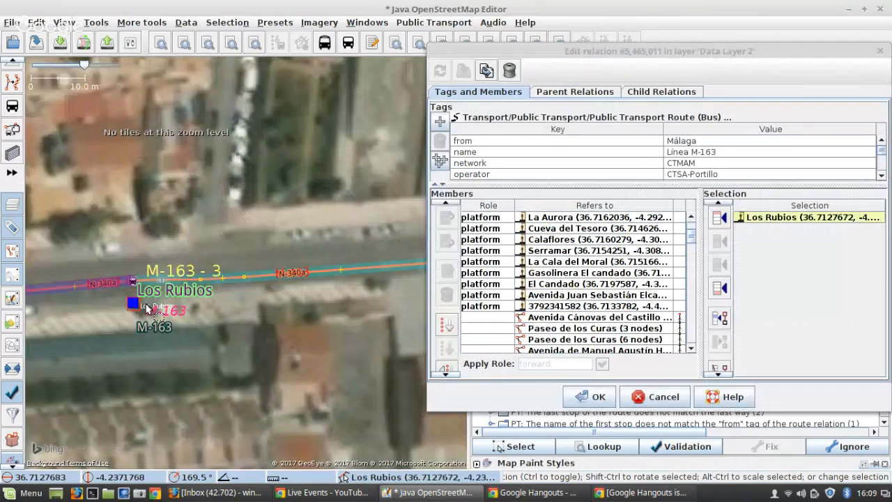
{"action": "scroll", "coordinate": [578, 307], "scroll_direction": "up", "scroll_amount": 2}
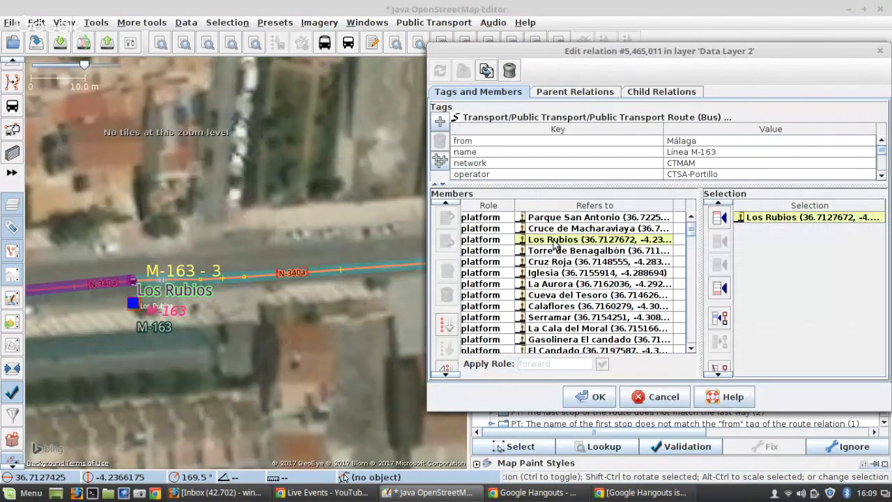
{"action": "left_click", "coordinate": [555, 240]}
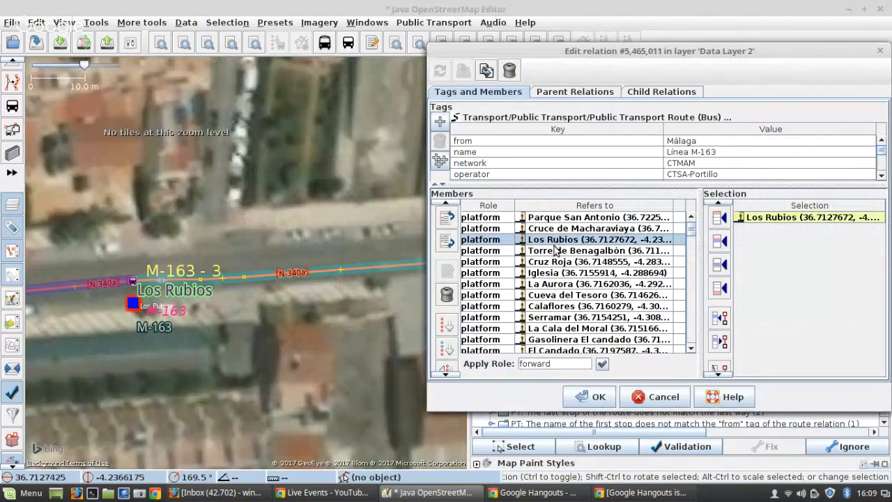
{"action": "scroll", "coordinate": [561, 273], "scroll_direction": "down", "scroll_amount": 3}
{"action": "left_click", "coordinate": [548, 273], "text": "shift"}
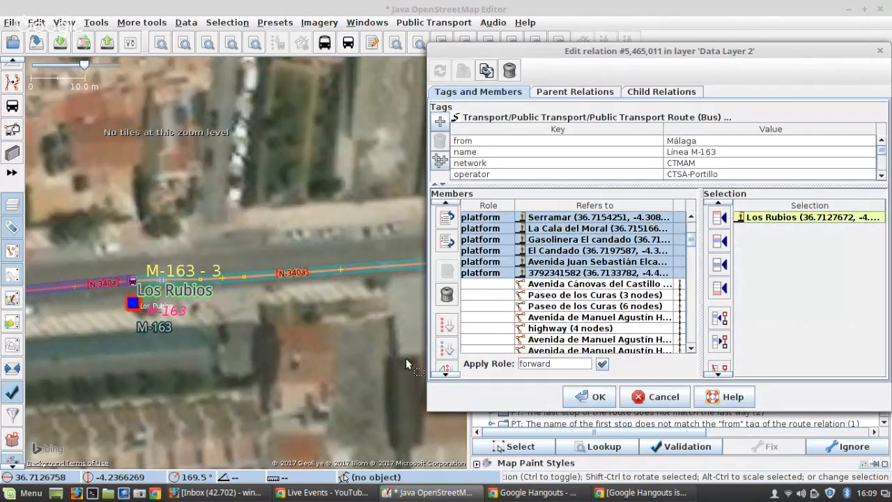
{"action": "left_click", "coordinate": [447, 354]}
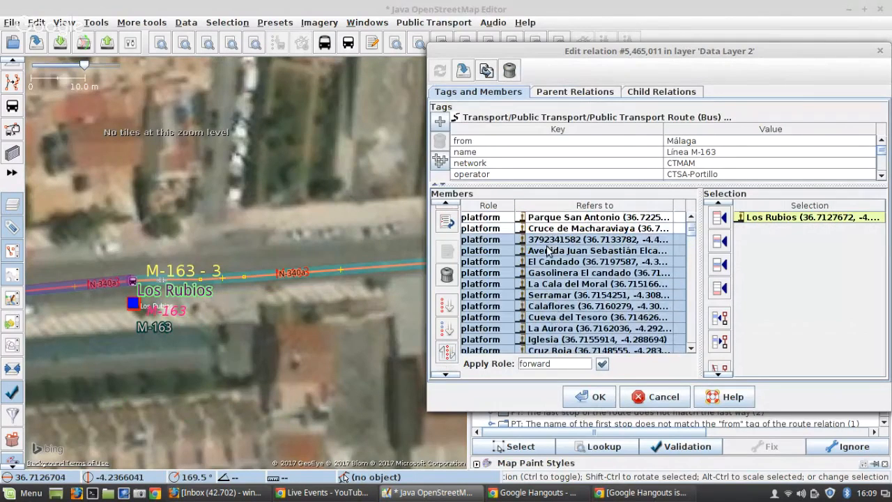
Zoom to the Parque San Antonio platform, check the route's Málaga end and apply the reordered members to the relation
{"action": "right_click", "coordinate": [555, 221]}
{"action": "left_click", "coordinate": [568, 229]}
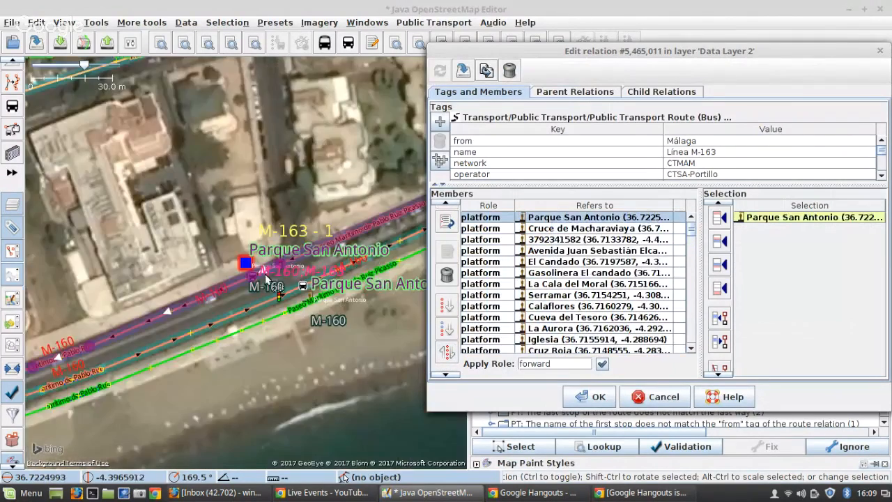
{"action": "scroll", "coordinate": [347, 280], "scroll_direction": "down", "scroll_amount": 8}
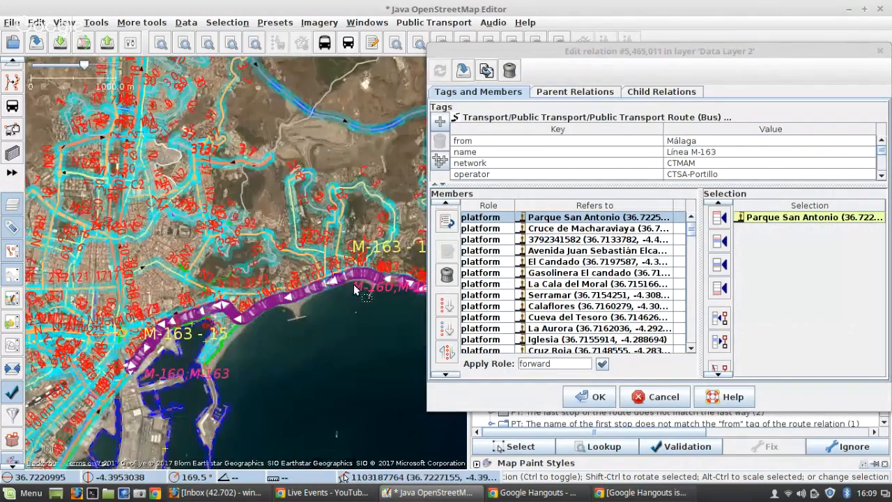
{"action": "scroll", "coordinate": [354, 288], "scroll_direction": "down", "scroll_amount": 2}
{"action": "scroll", "coordinate": [239, 343], "scroll_direction": "up", "scroll_amount": 4}
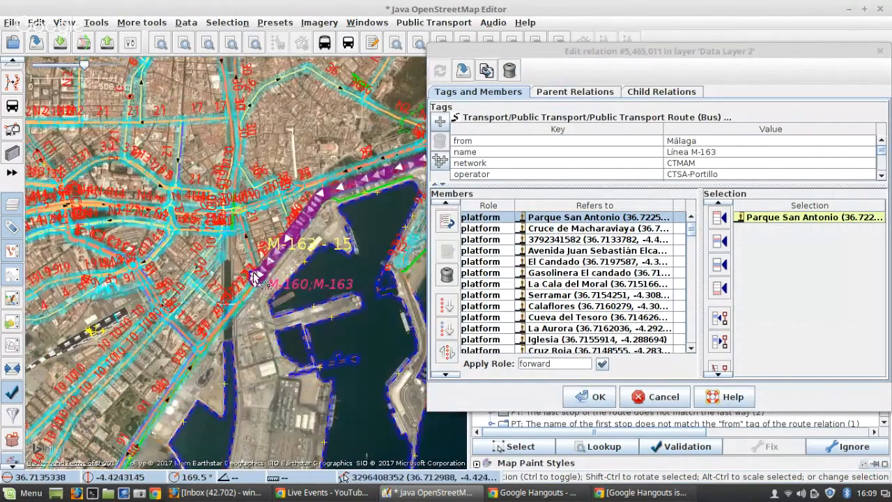
{"action": "scroll", "coordinate": [254, 278], "scroll_direction": "up", "scroll_amount": 9}
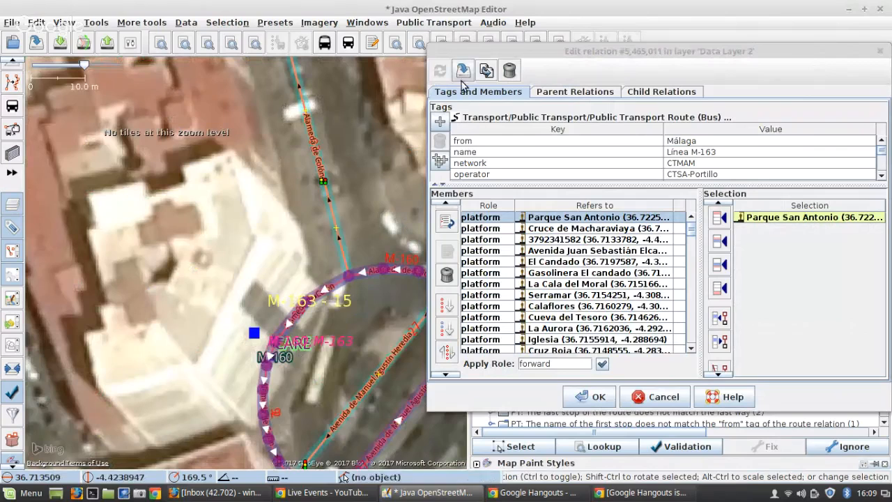
{"action": "left_click", "coordinate": [464, 72]}
Examine the route along the Málaga harbour and the order of the relation's way members, and close the relation editor
{"action": "scroll", "coordinate": [119, 307], "scroll_direction": "down", "scroll_amount": 4}
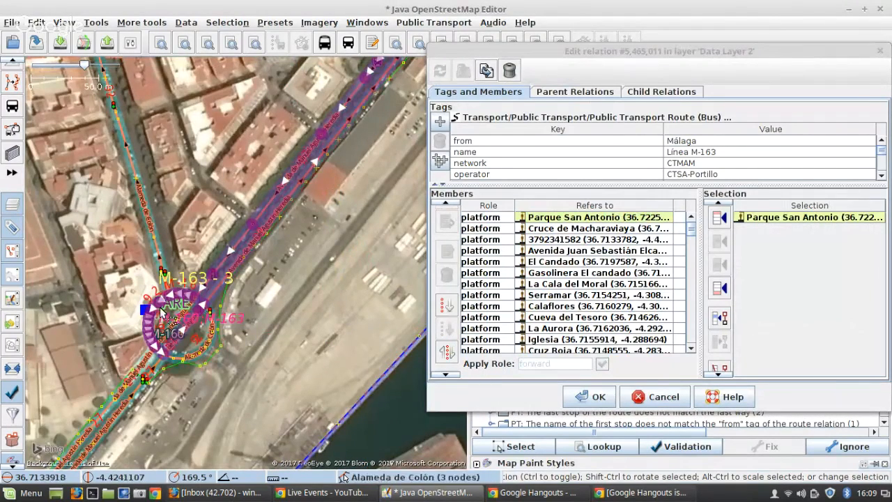
{"action": "scroll", "coordinate": [149, 308], "scroll_direction": "up", "scroll_amount": 4}
{"action": "scroll", "coordinate": [139, 324], "scroll_direction": "down", "scroll_amount": 7}
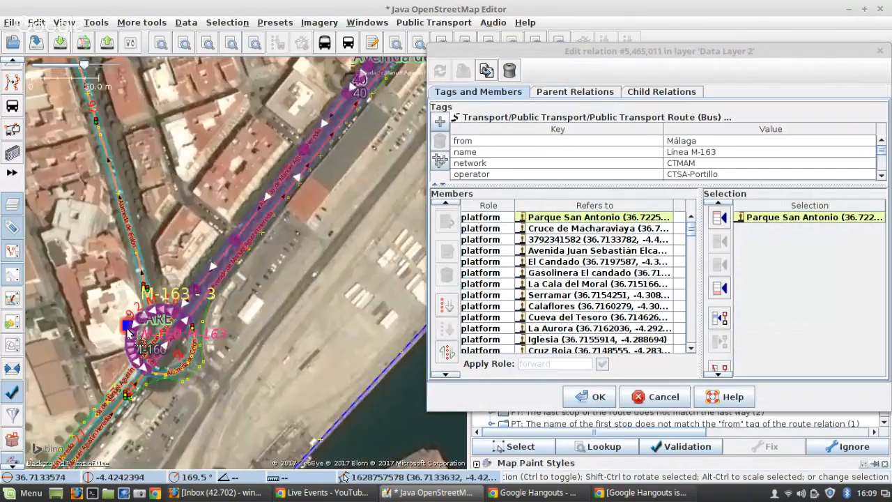
{"action": "scroll", "coordinate": [249, 252], "scroll_direction": "up", "scroll_amount": 2}
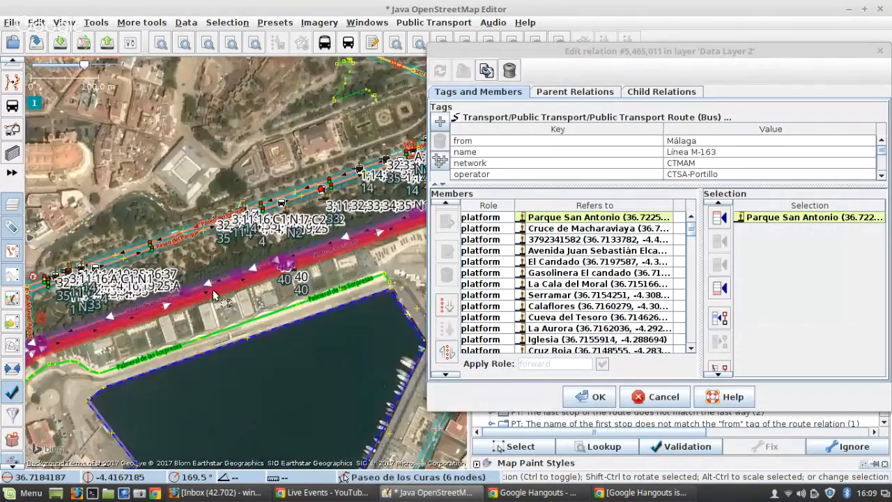
{"action": "scroll", "coordinate": [215, 295], "scroll_direction": "down", "scroll_amount": 2}
{"action": "scroll", "coordinate": [215, 295], "scroll_direction": "down", "scroll_amount": 2}
{"action": "scroll", "coordinate": [618, 313], "scroll_direction": "down", "scroll_amount": 3}
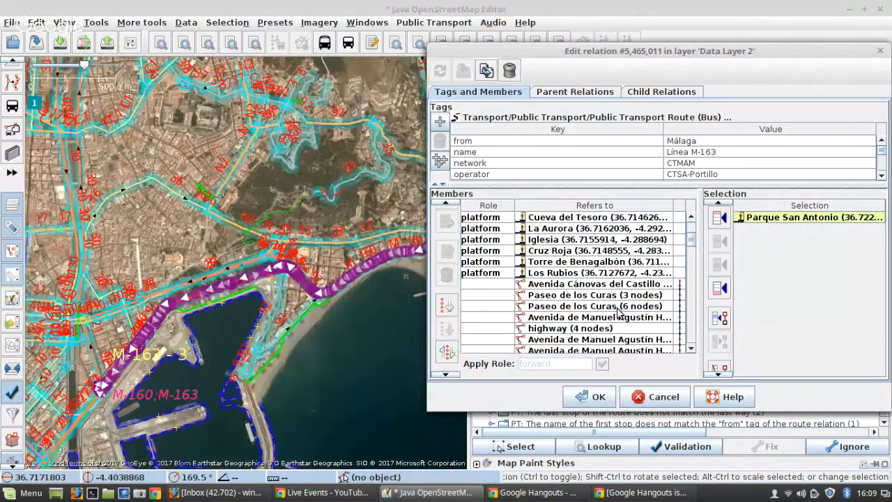
{"action": "scroll", "coordinate": [618, 313], "scroll_direction": "down", "scroll_amount": 10}
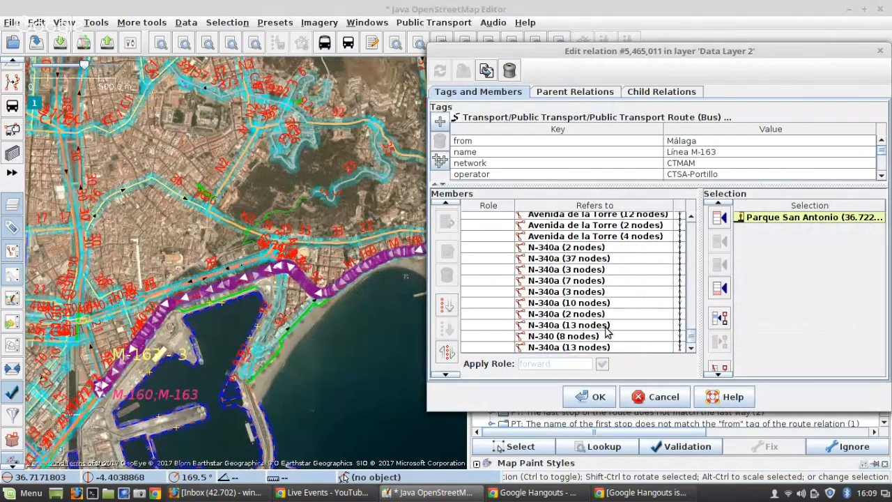
{"action": "left_click", "coordinate": [598, 397]}
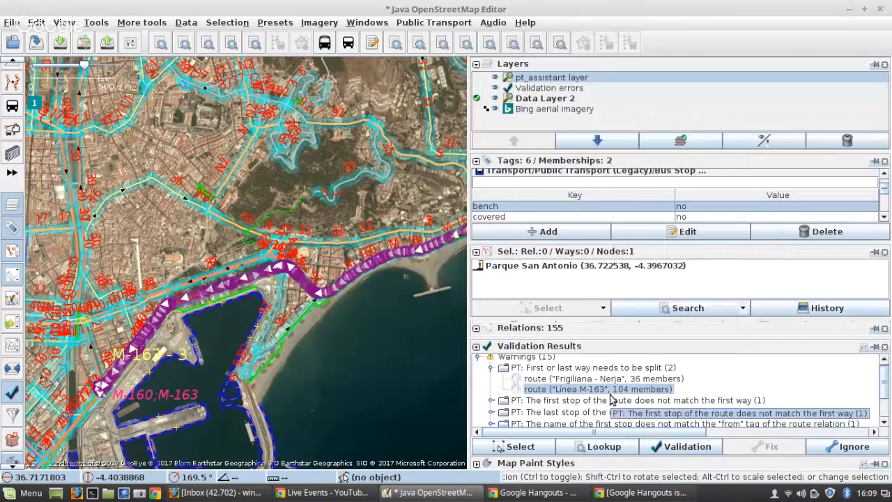
Inspect the Alameda de Colón roundabout near the CARE stop and the adjoining Avenida de Manuel Agustín Heredia way
{"action": "scroll", "coordinate": [109, 398], "scroll_direction": "up", "scroll_amount": 5}
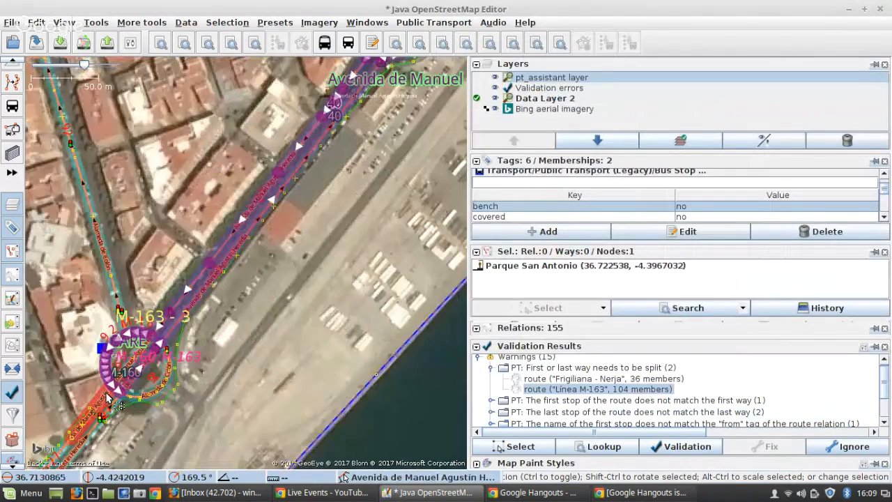
{"action": "scroll", "coordinate": [110, 397], "scroll_direction": "up", "scroll_amount": 3}
{"action": "scroll", "coordinate": [210, 246], "scroll_direction": "down", "scroll_amount": 2}
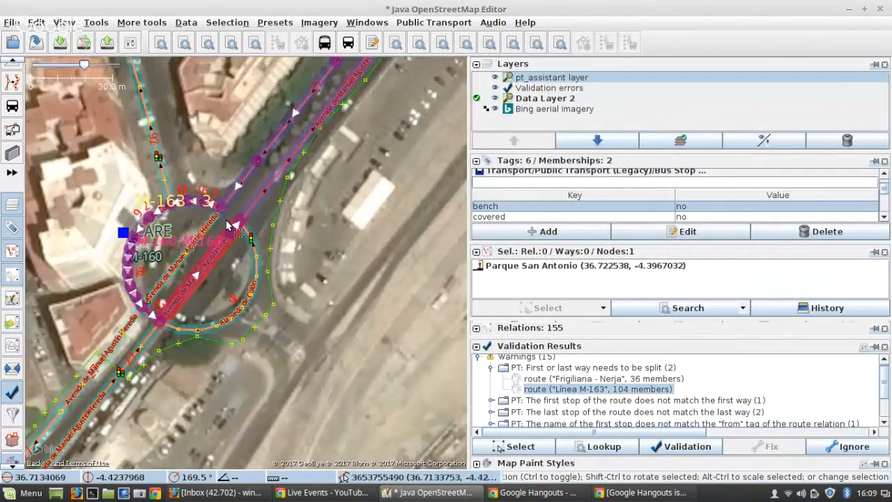
{"action": "scroll", "coordinate": [213, 206], "scroll_direction": "up", "scroll_amount": 3}
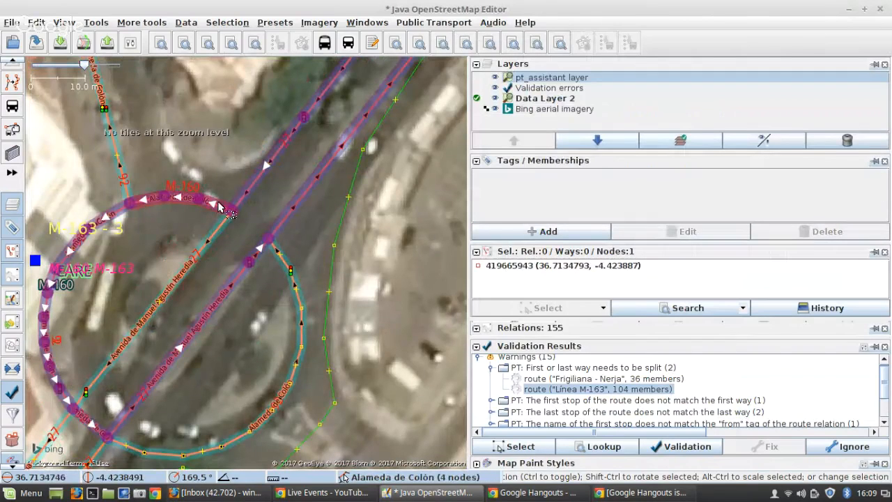
{"action": "left_click", "coordinate": [218, 207]}
{"action": "left_click", "coordinate": [241, 199]}
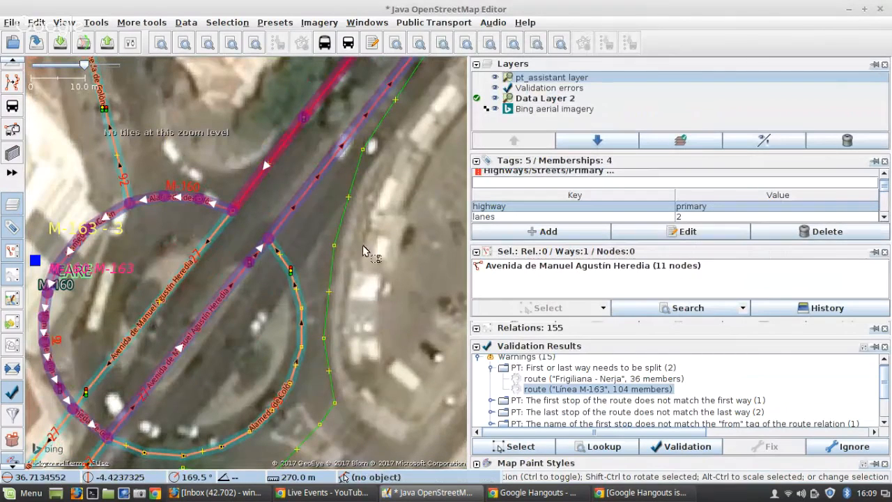
Reopen the Línea M-163 relation for editing and select the Alameda de Colón way beside the CARE stop
{"action": "left_click", "coordinate": [524, 446]}
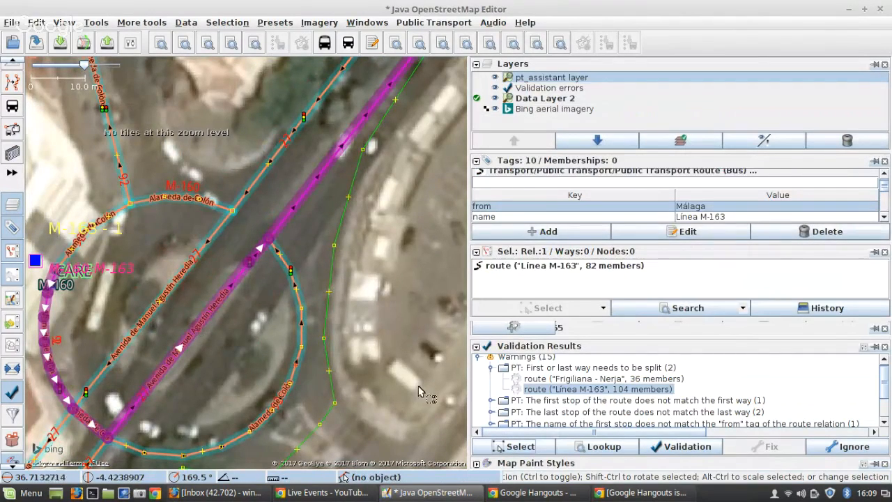
{"action": "right_click", "coordinate": [551, 394]}
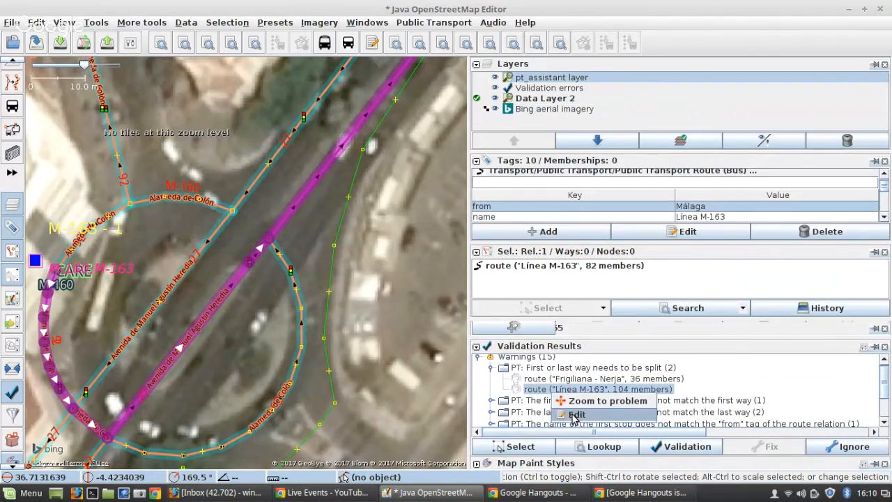
{"action": "left_click", "coordinate": [576, 412]}
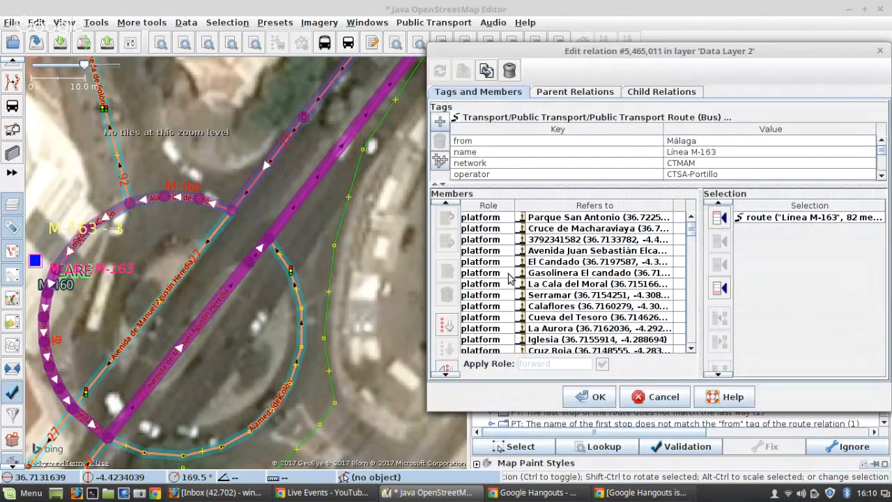
{"action": "scroll", "coordinate": [84, 250], "scroll_direction": "up", "scroll_amount": 2}
{"action": "scroll", "coordinate": [91, 267], "scroll_direction": "down", "scroll_amount": 2}
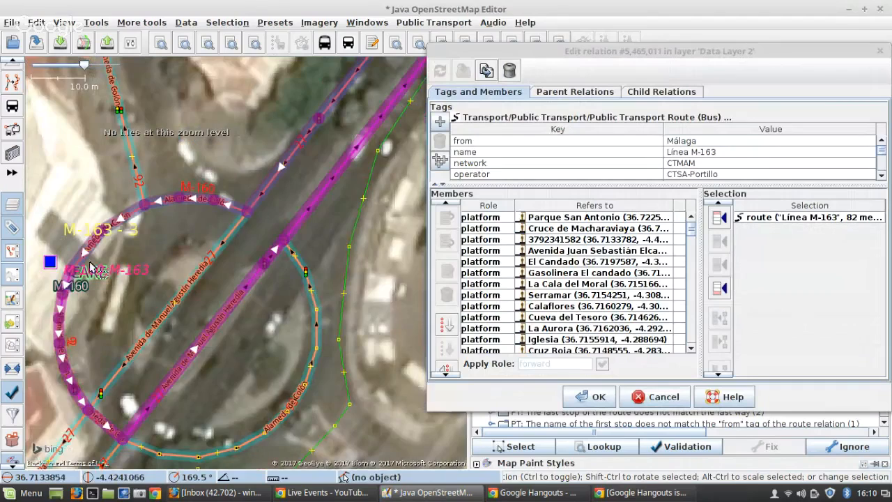
{"action": "scroll", "coordinate": [87, 268], "scroll_direction": "up", "scroll_amount": 3}
{"action": "left_click", "coordinate": [149, 198]}
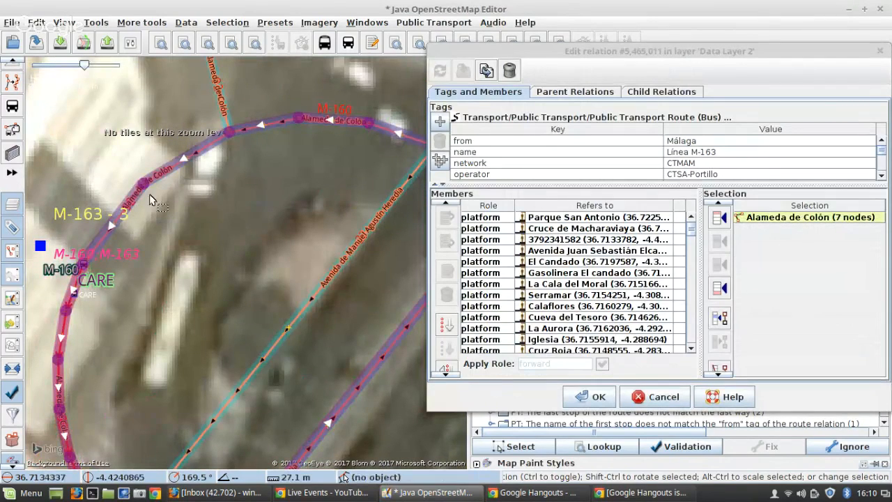
Highlight on the map the members from Avenida Cánovas del Castillo through Alameda de Colón (2 nodes) and examine that stretch
{"action": "scroll", "coordinate": [90, 289], "scroll_direction": "up", "scroll_amount": 2}
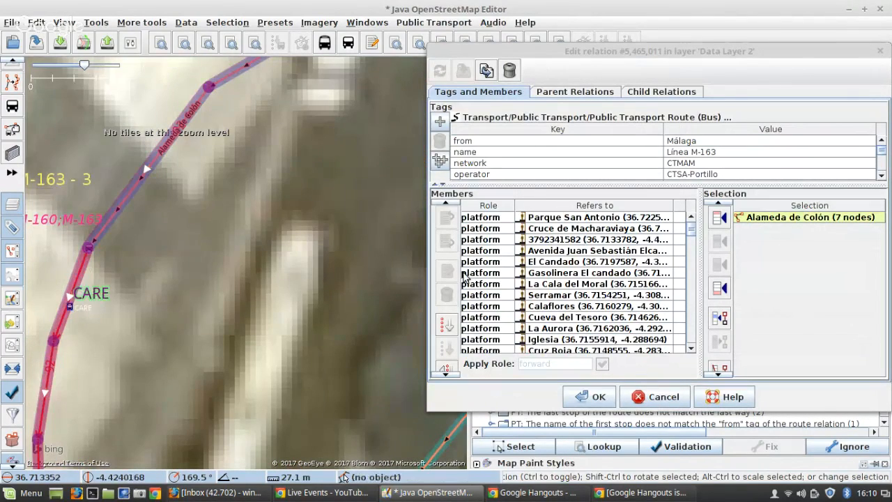
{"action": "scroll", "coordinate": [557, 276], "scroll_direction": "down", "scroll_amount": 4}
{"action": "scroll", "coordinate": [557, 276], "scroll_direction": "down", "scroll_amount": 2}
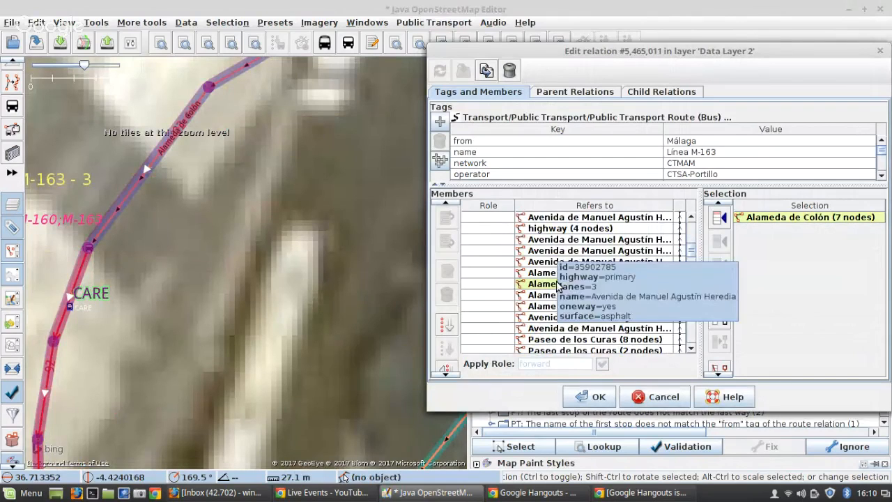
{"action": "left_click", "coordinate": [544, 274]}
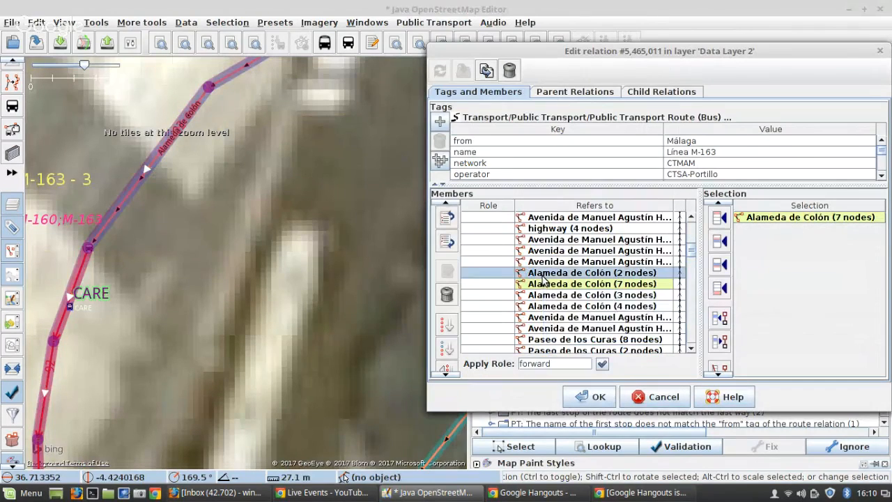
{"action": "scroll", "coordinate": [542, 277], "scroll_direction": "up", "scroll_amount": 3}
{"action": "left_click", "coordinate": [553, 282], "text": "shift"}
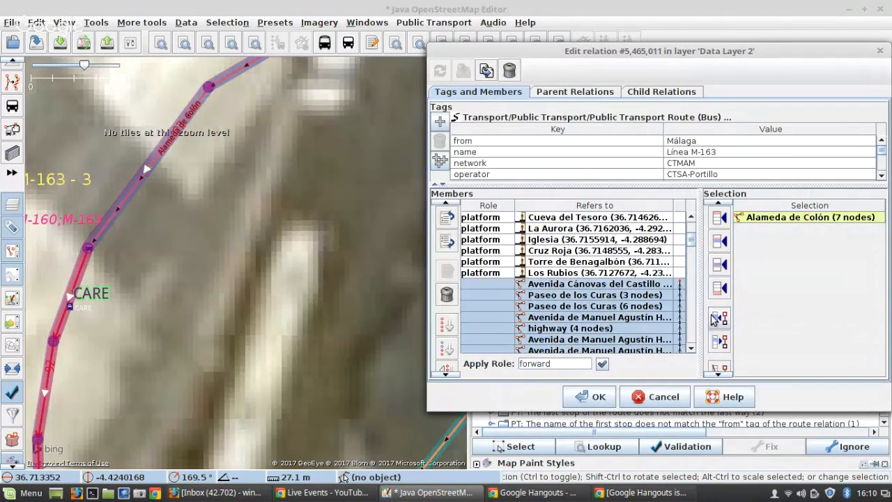
{"action": "scroll", "coordinate": [131, 275], "scroll_direction": "down", "scroll_amount": 4}
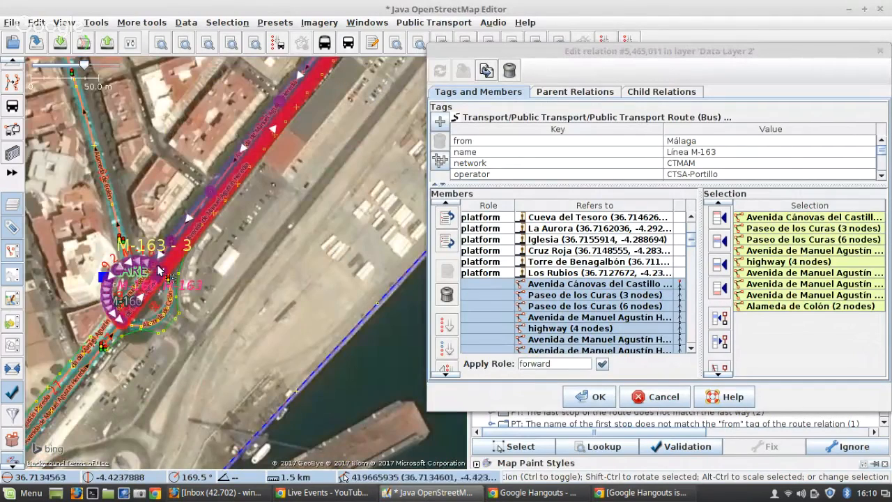
{"action": "scroll", "coordinate": [179, 270], "scroll_direction": "up", "scroll_amount": 2}
{"action": "scroll", "coordinate": [563, 313], "scroll_direction": "down", "scroll_amount": 3}
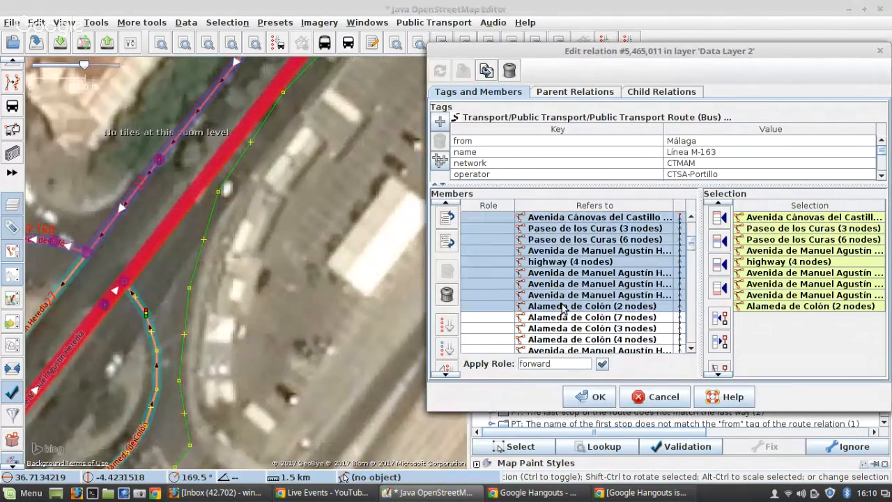
Remove the run of members from Alameda de Colón (2 nodes) through the second following Avenida Cánovas del Castillo from the relation
{"action": "left_click", "coordinate": [562, 276]}
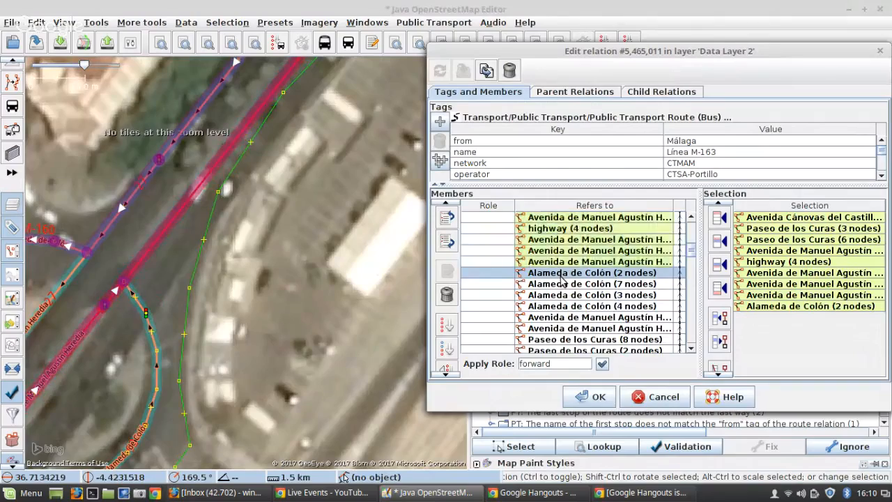
{"action": "scroll", "coordinate": [562, 278], "scroll_direction": "down", "scroll_amount": 4}
{"action": "scroll", "coordinate": [158, 282], "scroll_direction": "down", "scroll_amount": 5}
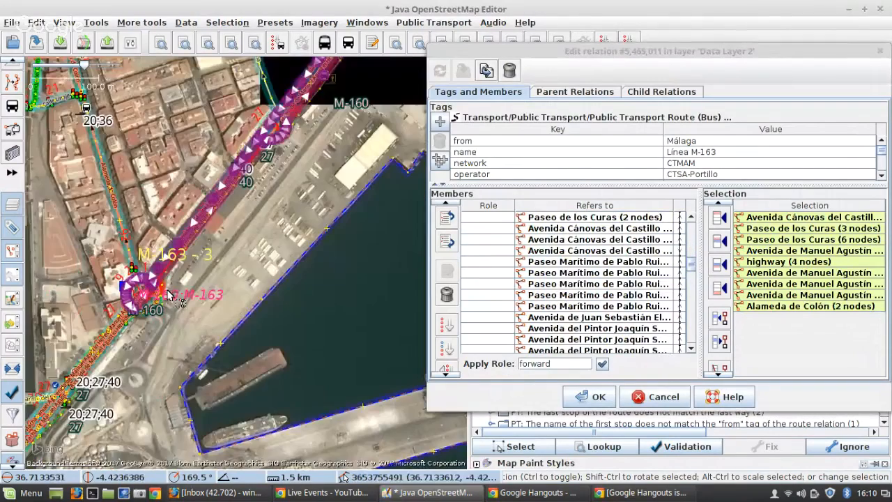
{"action": "left_click_drag", "start_coordinate": [212, 240], "coordinate": [68, 384]}
{"action": "left_click_drag", "start_coordinate": [296, 97], "coordinate": [6, 365]}
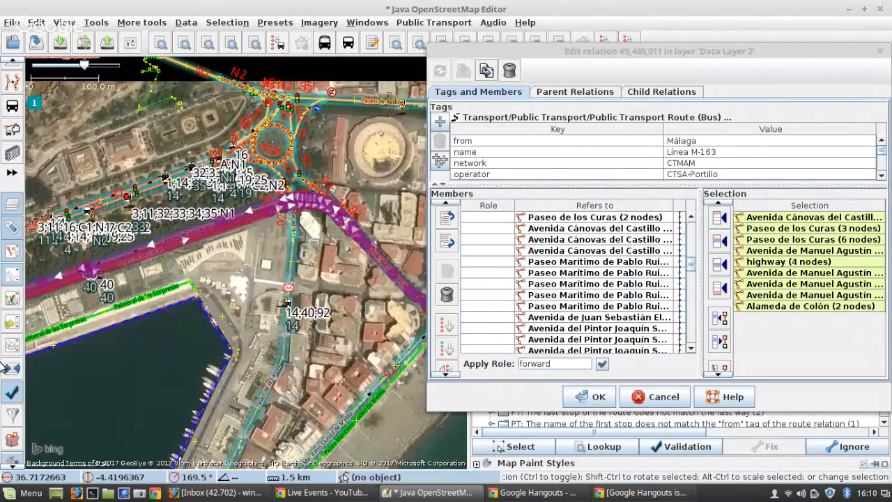
{"action": "scroll", "coordinate": [350, 264], "scroll_direction": "up", "scroll_amount": 3}
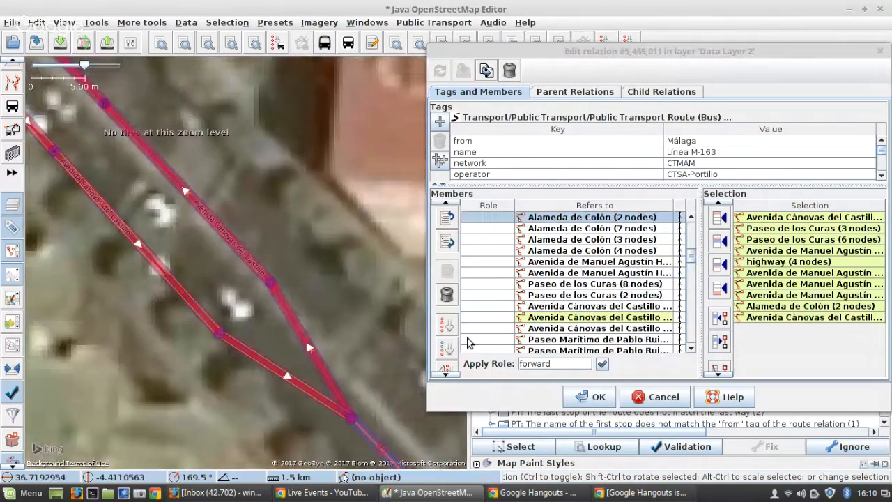
{"action": "left_click", "coordinate": [566, 319], "text": "shift"}
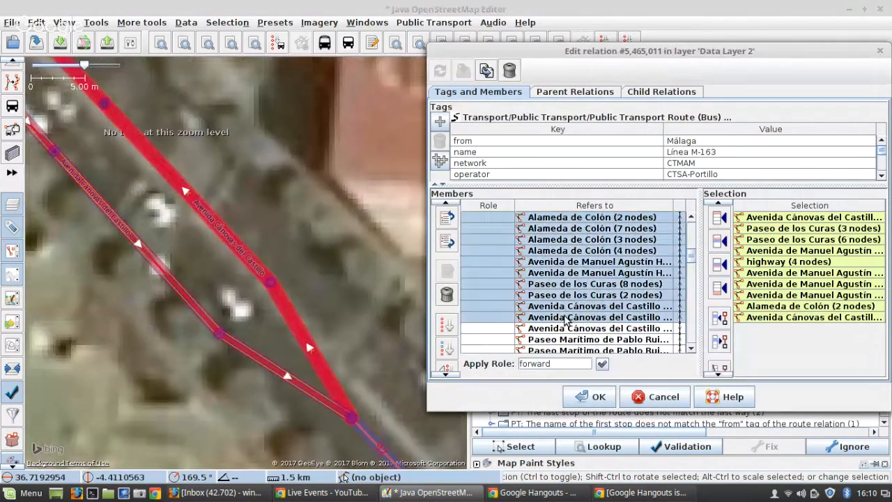
{"action": "left_click", "coordinate": [452, 298]}
Sort the relation members from the first Avenida Cánovas del Castillo way downwards
{"action": "scroll", "coordinate": [578, 257], "scroll_direction": "up", "scroll_amount": 3}
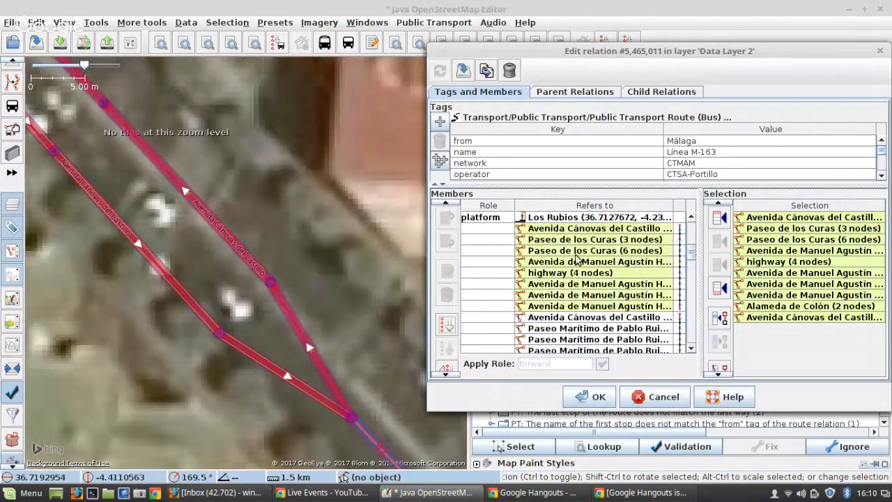
{"action": "scroll", "coordinate": [577, 258], "scroll_direction": "up", "scroll_amount": 1}
{"action": "left_click", "coordinate": [551, 261]}
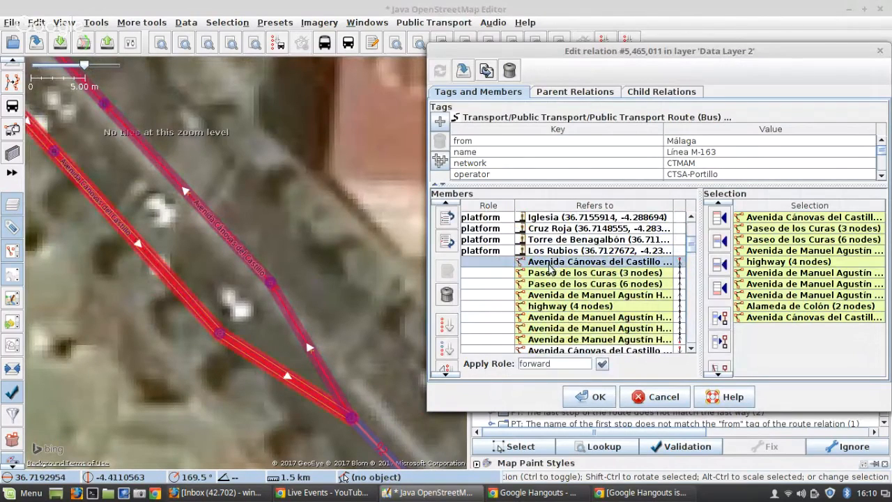
{"action": "left_click", "coordinate": [447, 348]}
Insert the Alameda de Colón (7 nodes) way before the first Avenida de Manuel Agustín Heredia member
{"action": "left_click", "coordinate": [537, 262]}
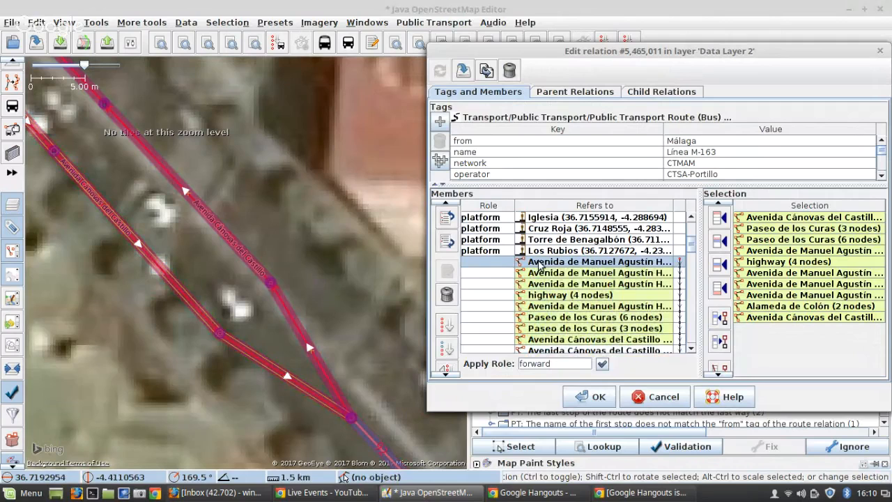
{"action": "right_click", "coordinate": [536, 262]}
{"action": "left_click", "coordinate": [553, 266]}
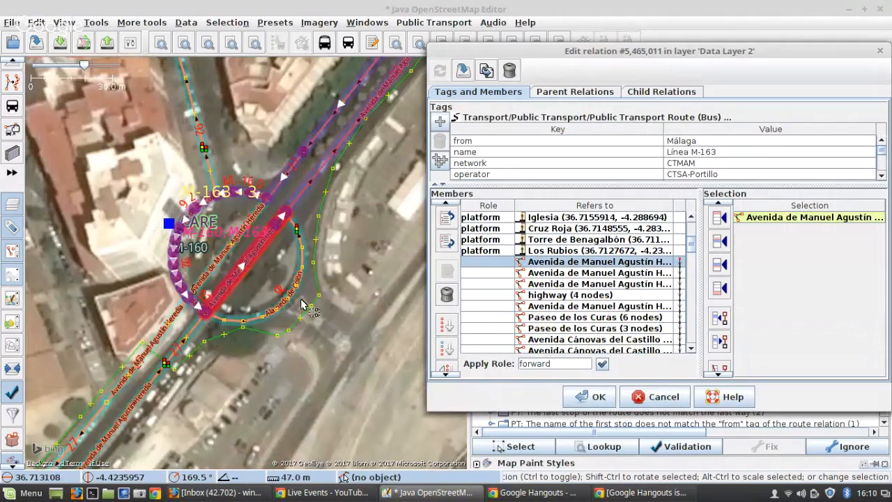
{"action": "scroll", "coordinate": [181, 237], "scroll_direction": "up", "scroll_amount": 4}
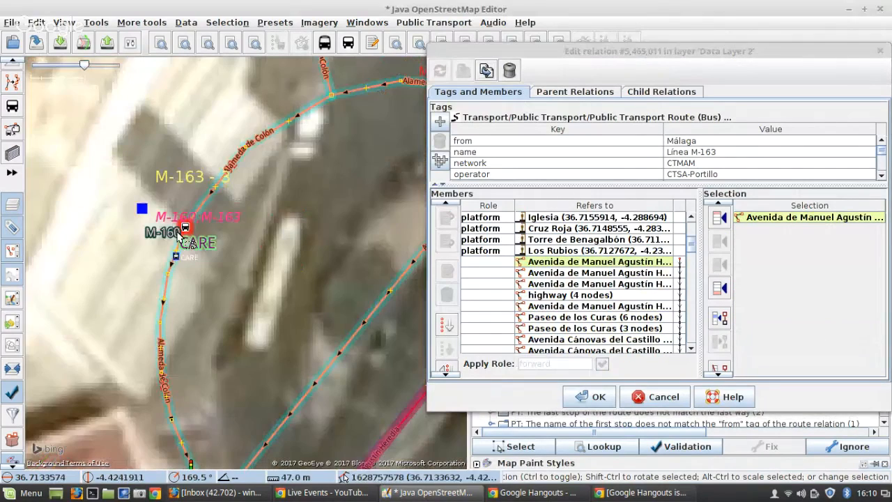
{"action": "scroll", "coordinate": [181, 237], "scroll_direction": "up", "scroll_amount": 2}
{"action": "left_click", "coordinate": [159, 244]}
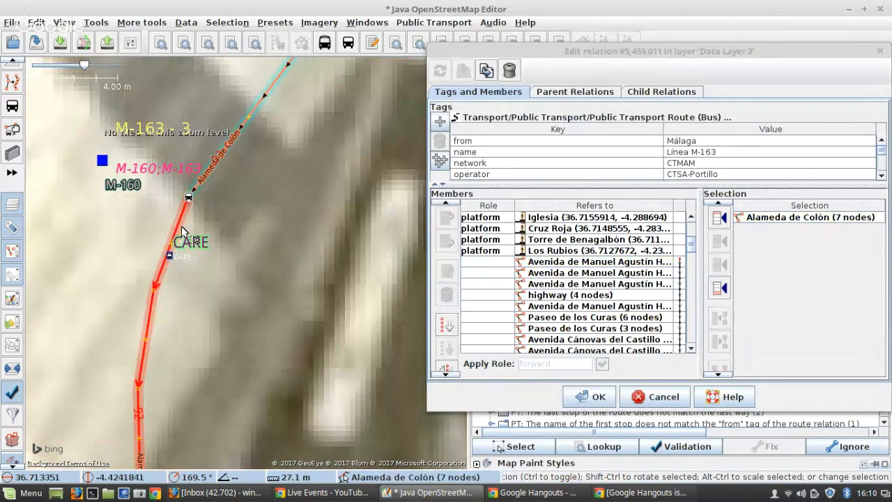
{"action": "scroll", "coordinate": [159, 244], "scroll_direction": "down", "scroll_amount": 2}
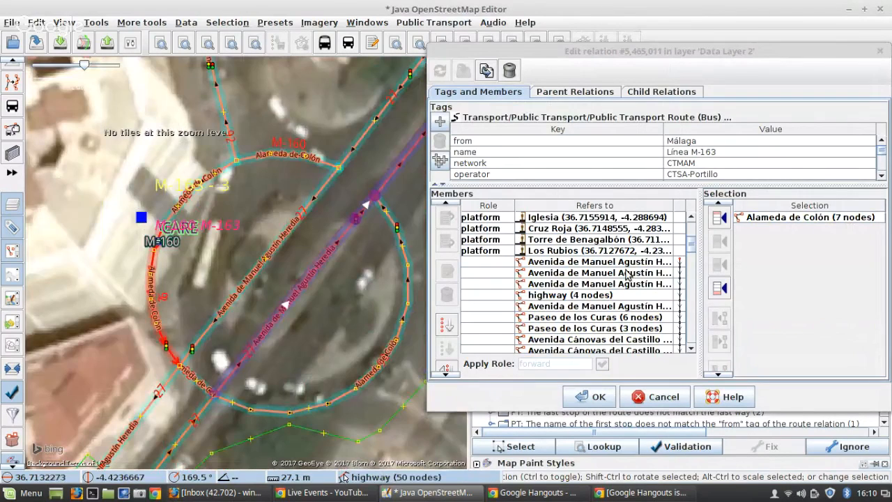
{"action": "left_click", "coordinate": [627, 263]}
{"action": "left_click", "coordinate": [720, 241]}
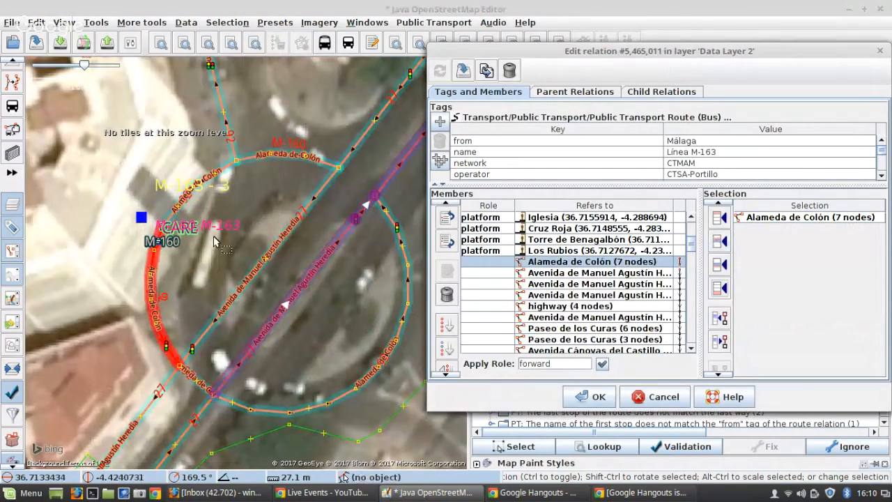
{"action": "scroll", "coordinate": [183, 231], "scroll_direction": "up", "scroll_amount": 3}
{"action": "left_click_drag", "start_coordinate": [90, 284], "coordinate": [147, 287]}
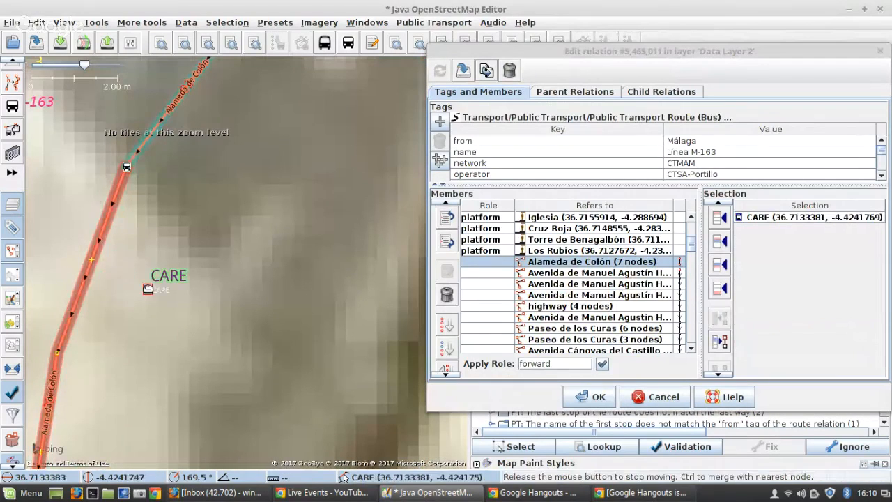
{"action": "scroll", "coordinate": [207, 298], "scroll_direction": "down", "scroll_amount": 1}
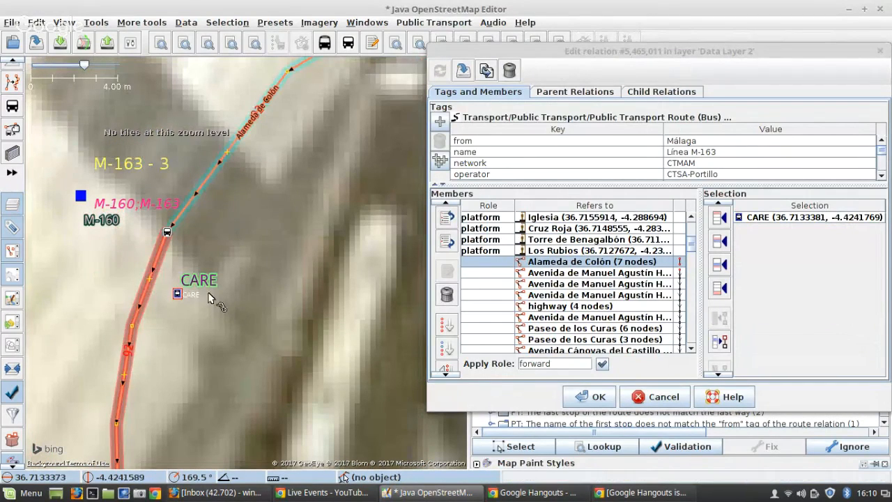
{"action": "left_click", "coordinate": [81, 196], "text": "shift"}
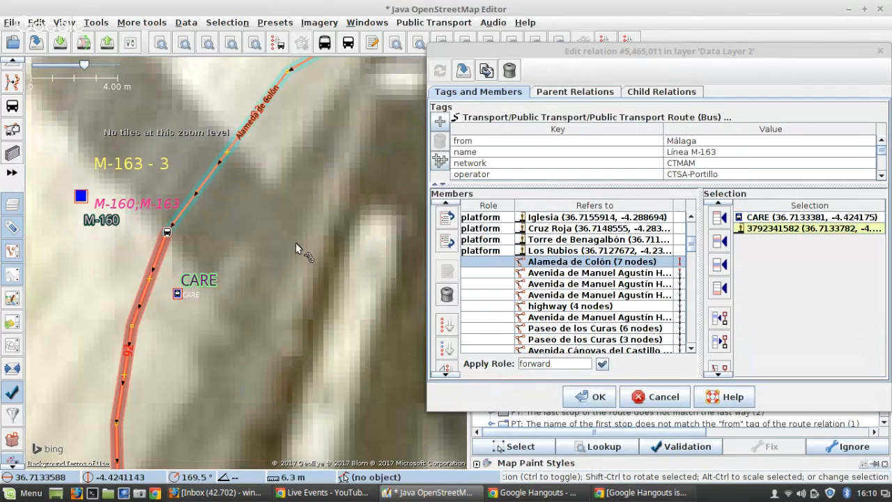
{"action": "key", "text": "m"}
{"action": "scroll", "coordinate": [142, 225], "scroll_direction": "down", "scroll_amount": 2}
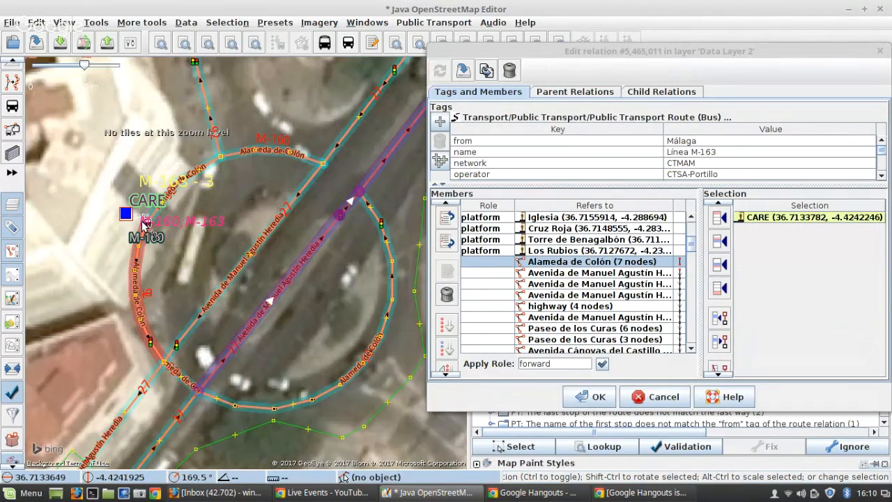
{"action": "scroll", "coordinate": [141, 225], "scroll_direction": "up", "scroll_amount": 2}
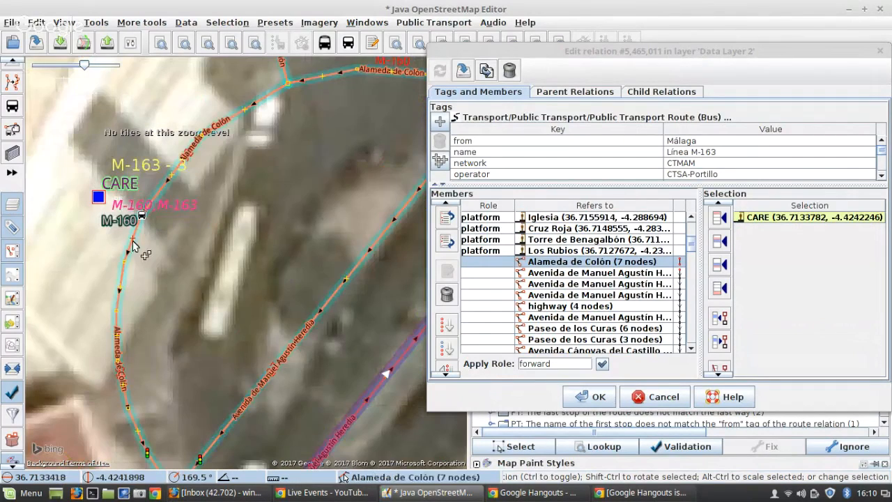
{"action": "left_click", "coordinate": [461, 72]}
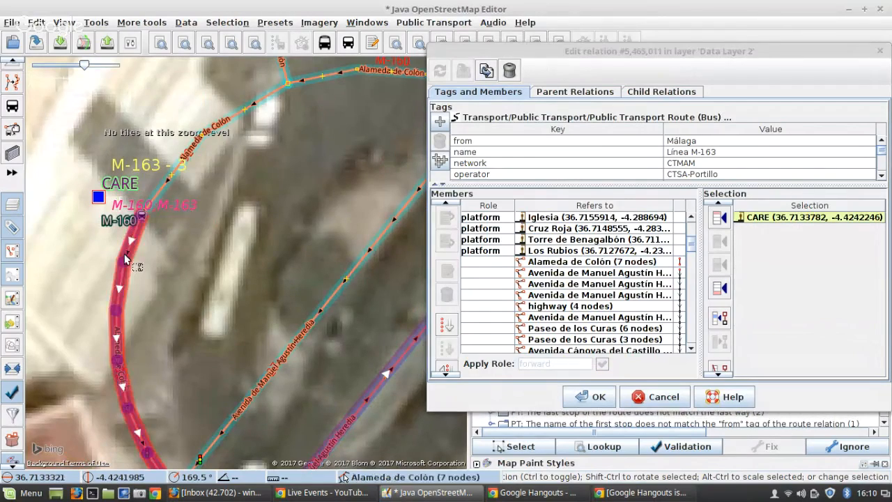
Insert the Alameda de Colón (2 nodes) way before the first Avenida de Manuel Agustín Heredia member and apply the relation changes
{"action": "scroll", "coordinate": [626, 315], "scroll_direction": "down", "scroll_amount": 2}
{"action": "scroll", "coordinate": [627, 312], "scroll_direction": "up", "scroll_amount": 1}
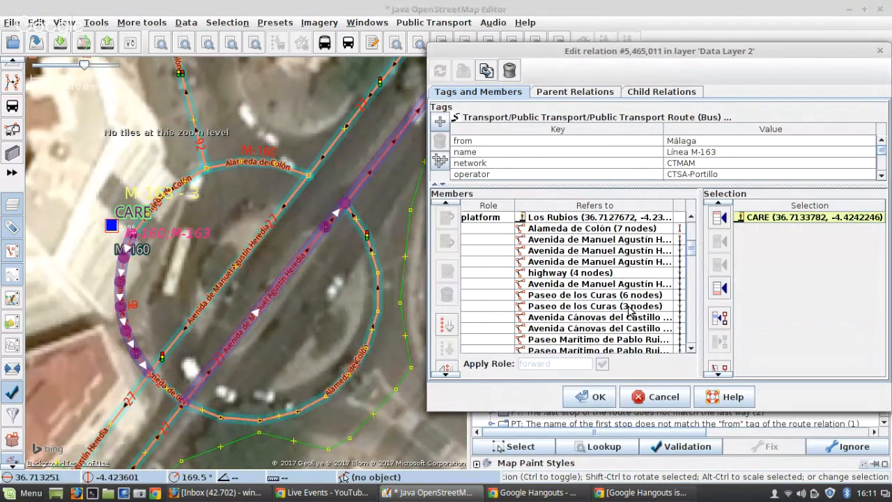
{"action": "left_click", "coordinate": [154, 351]}
{"action": "scroll", "coordinate": [155, 351], "scroll_direction": "up", "scroll_amount": 4}
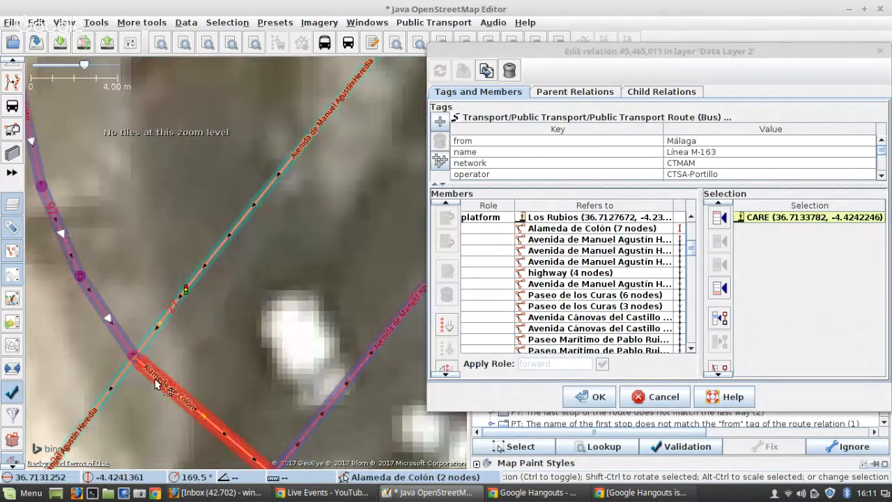
{"action": "left_click", "coordinate": [666, 244]}
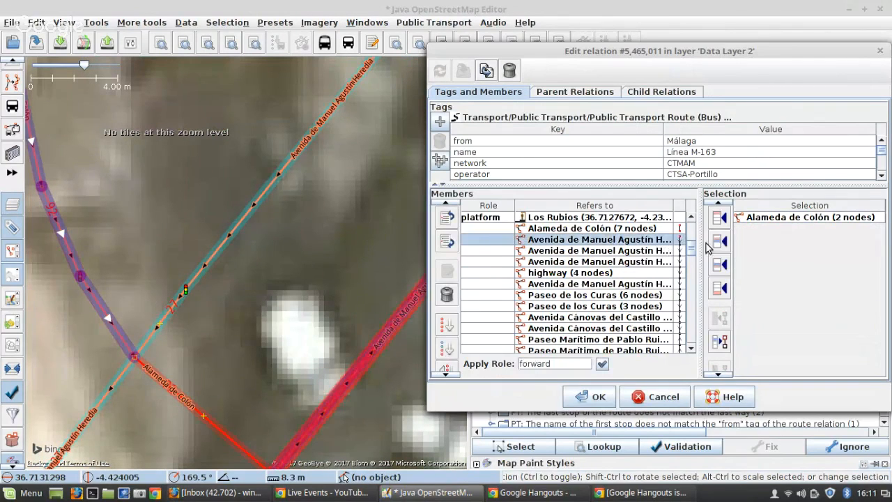
{"action": "left_click", "coordinate": [718, 242]}
{"action": "scroll", "coordinate": [594, 300], "scroll_direction": "down", "scroll_amount": 1}
{"action": "scroll", "coordinate": [594, 300], "scroll_direction": "down", "scroll_amount": 8}
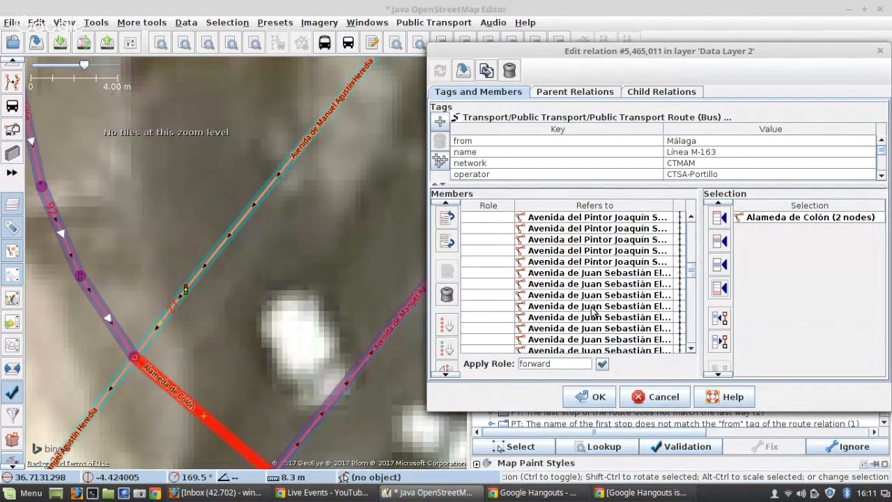
{"action": "scroll", "coordinate": [596, 328], "scroll_direction": "down", "scroll_amount": 3}
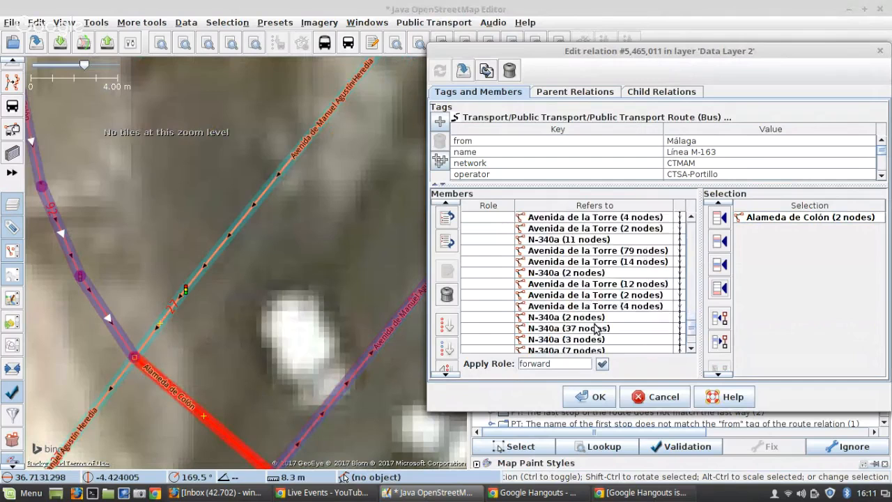
{"action": "left_click", "coordinate": [464, 71]}
Trace the M-163 route from Alameda de Colón eastwards along the coast to check its continuity, and close the relation editor
{"action": "scroll", "coordinate": [604, 251], "scroll_direction": "up", "scroll_amount": 2}
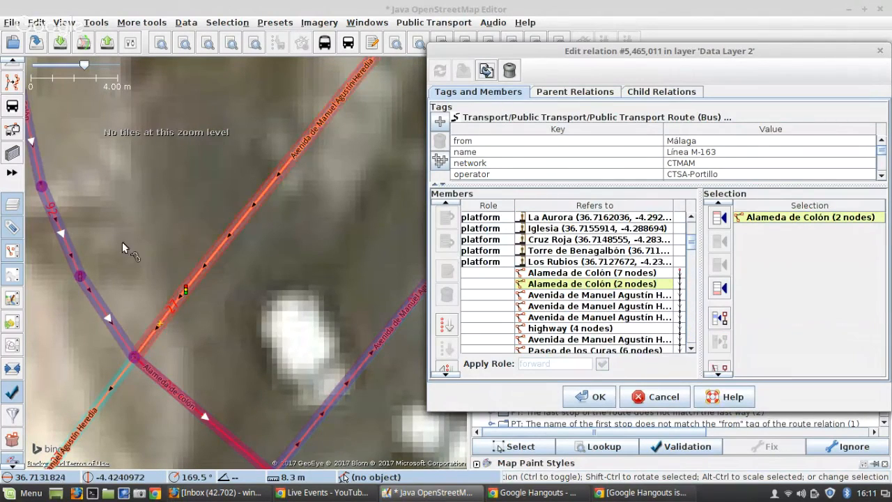
{"action": "scroll", "coordinate": [123, 248], "scroll_direction": "down", "scroll_amount": 8}
{"action": "left_click_drag", "start_coordinate": [193, 237], "coordinate": [145, 390]}
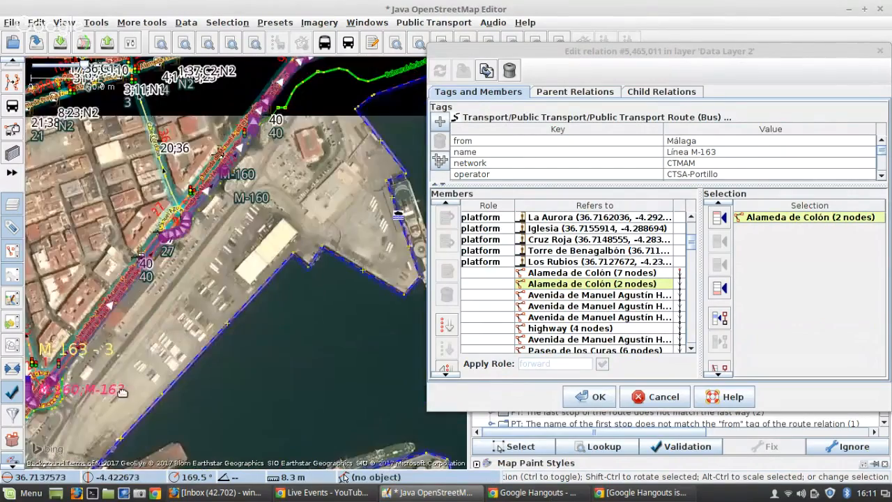
{"action": "left_click_drag", "start_coordinate": [279, 181], "coordinate": [218, 244]}
{"action": "left_click_drag", "start_coordinate": [348, 153], "coordinate": [154, 253]}
{"action": "left_click_drag", "start_coordinate": [377, 212], "coordinate": [70, 244]}
{"action": "left_click_drag", "start_coordinate": [369, 261], "coordinate": [105, 155]}
{"action": "left_click_drag", "start_coordinate": [231, 232], "coordinate": [80, 349]}
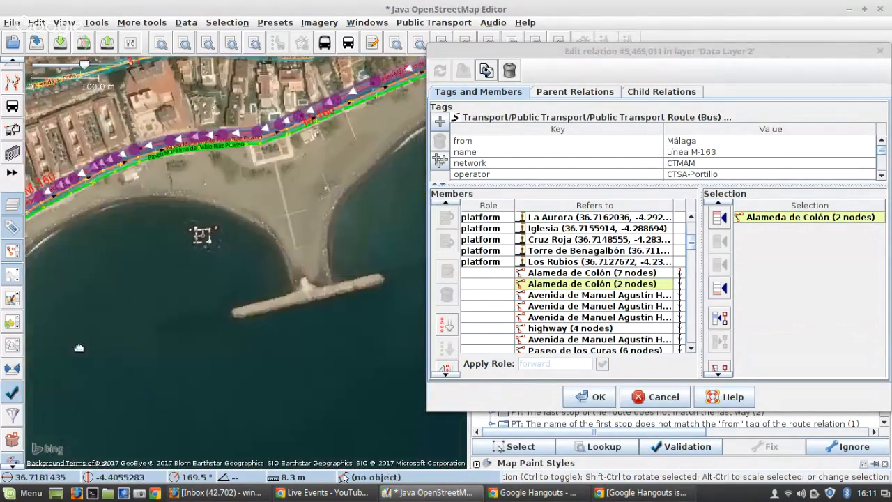
{"action": "left_click_drag", "start_coordinate": [380, 141], "coordinate": [277, 242]}
{"action": "scroll", "coordinate": [216, 202], "scroll_direction": "up", "scroll_amount": 6}
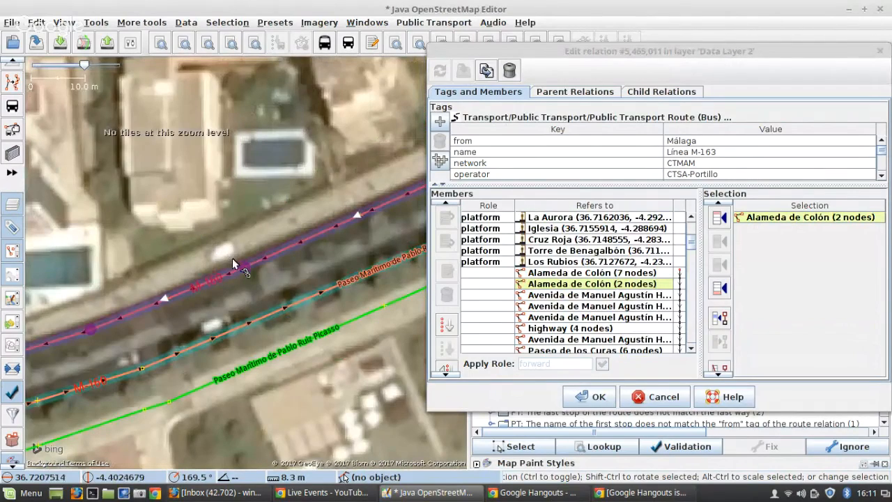
{"action": "scroll", "coordinate": [288, 269], "scroll_direction": "down", "scroll_amount": 4}
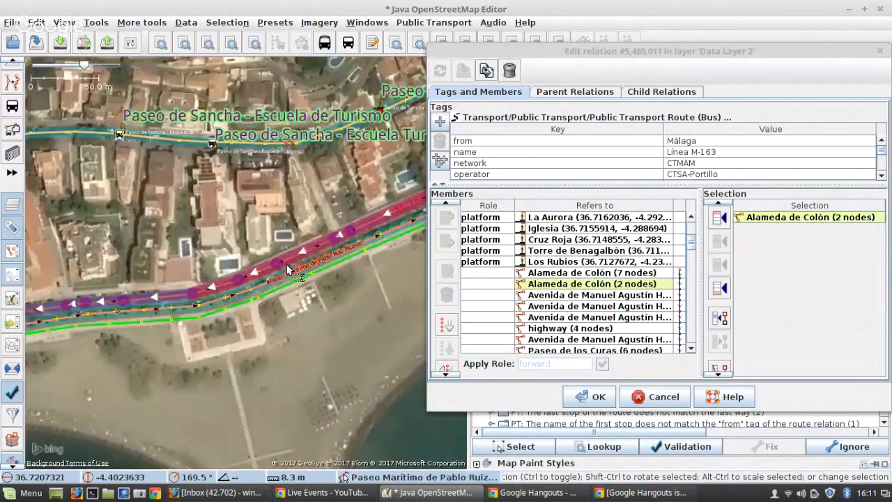
{"action": "scroll", "coordinate": [288, 268], "scroll_direction": "down", "scroll_amount": 4}
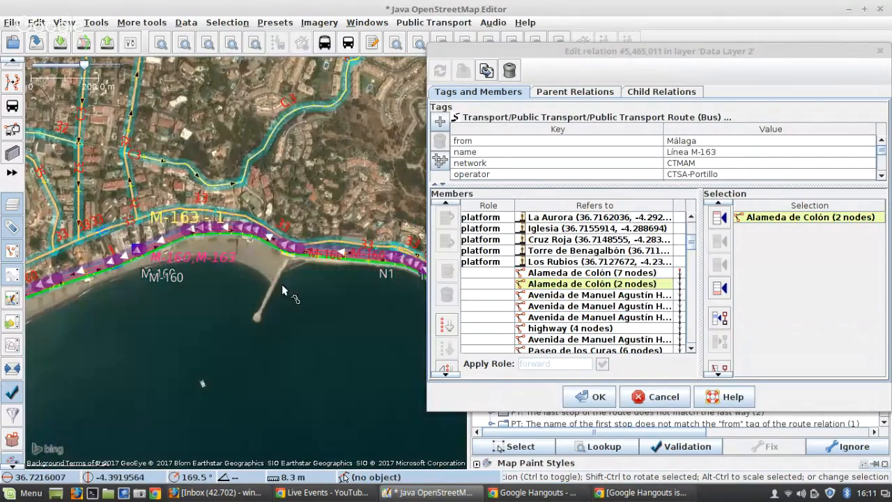
{"action": "left_click_drag", "start_coordinate": [281, 284], "coordinate": [132, 304]}
{"action": "scroll", "coordinate": [133, 304], "scroll_direction": "down", "scroll_amount": 2}
{"action": "scroll", "coordinate": [394, 329], "scroll_direction": "up", "scroll_amount": 1}
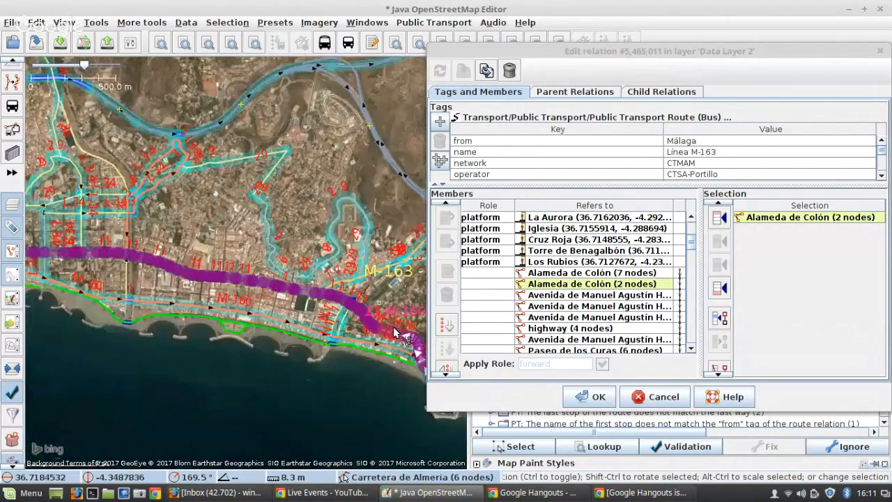
{"action": "scroll", "coordinate": [395, 329], "scroll_direction": "up", "scroll_amount": 3}
{"action": "scroll", "coordinate": [262, 257], "scroll_direction": "down", "scroll_amount": 5}
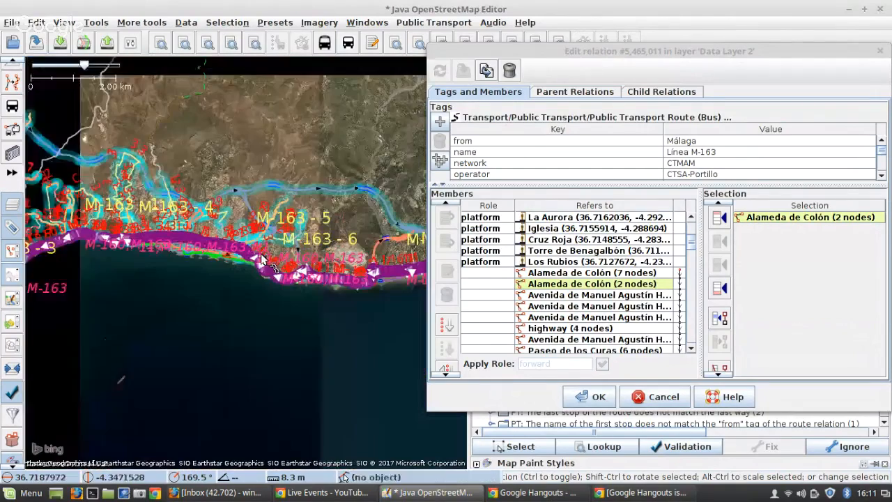
{"action": "left_click", "coordinate": [648, 397]}
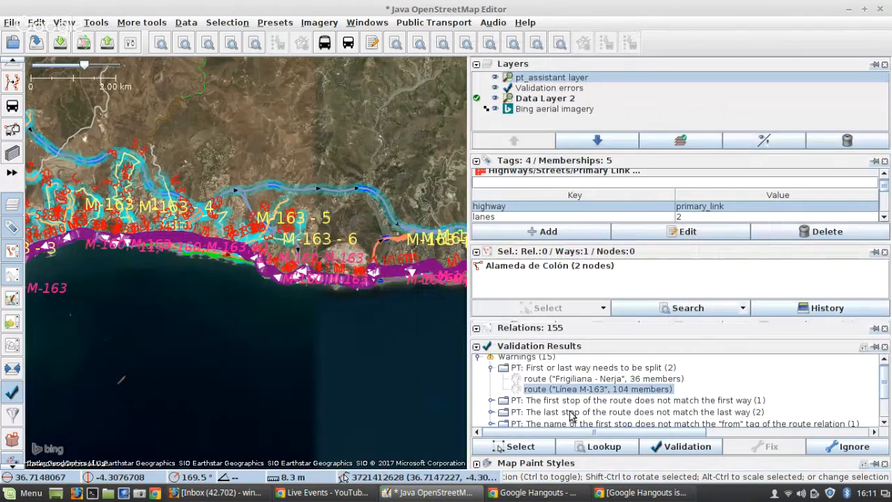
Purge the Línea M-163 route relation flagged under "First or last way needs to be split" from the data layer
{"action": "left_click", "coordinate": [516, 446]}
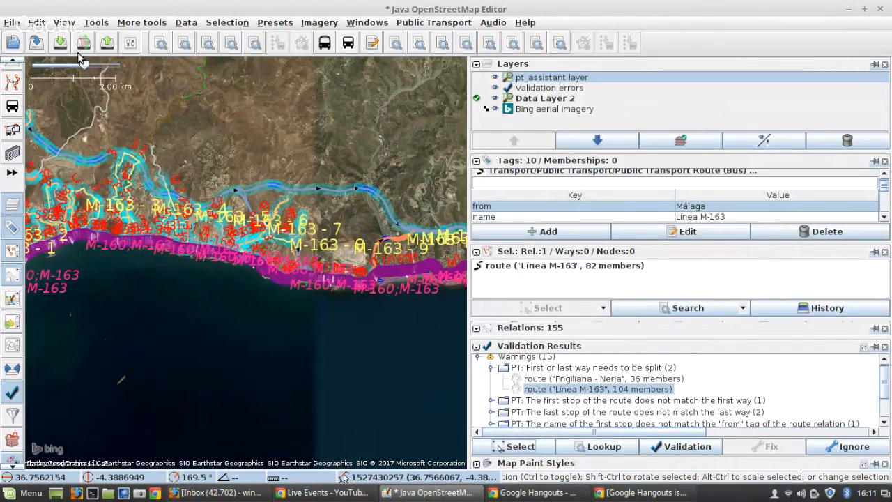
{"action": "left_click", "coordinate": [36, 22]}
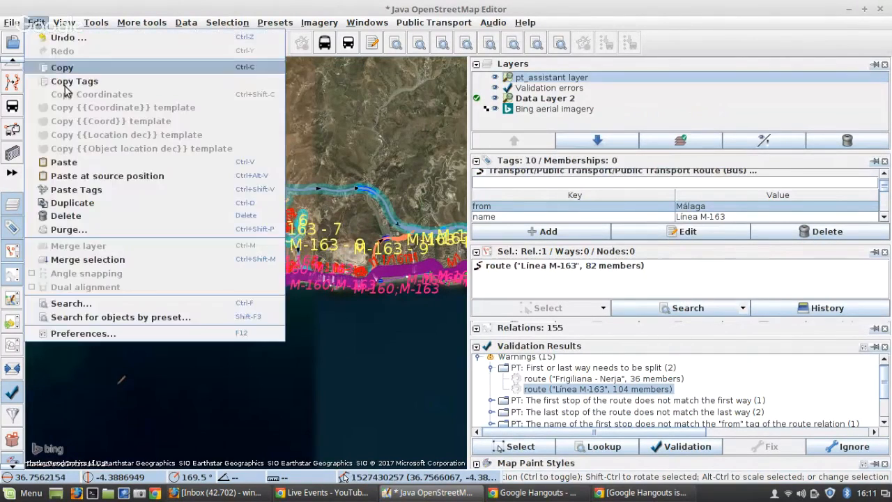
{"action": "left_click", "coordinate": [66, 229]}
{"action": "left_click", "coordinate": [418, 319]}
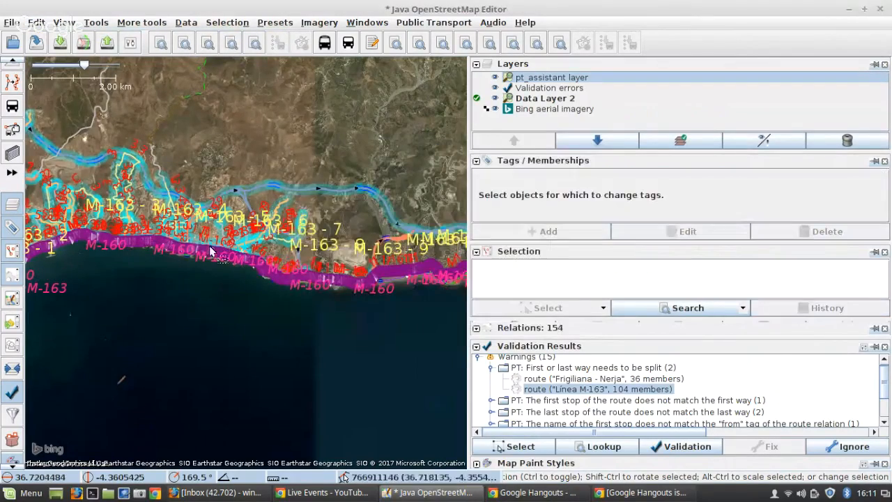
Examine the M-163 route overlay along the coast and around the CARE stop on Alameda de Colón
{"action": "scroll", "coordinate": [184, 301], "scroll_direction": "up", "scroll_amount": 7}
{"action": "scroll", "coordinate": [185, 301], "scroll_direction": "up", "scroll_amount": 2}
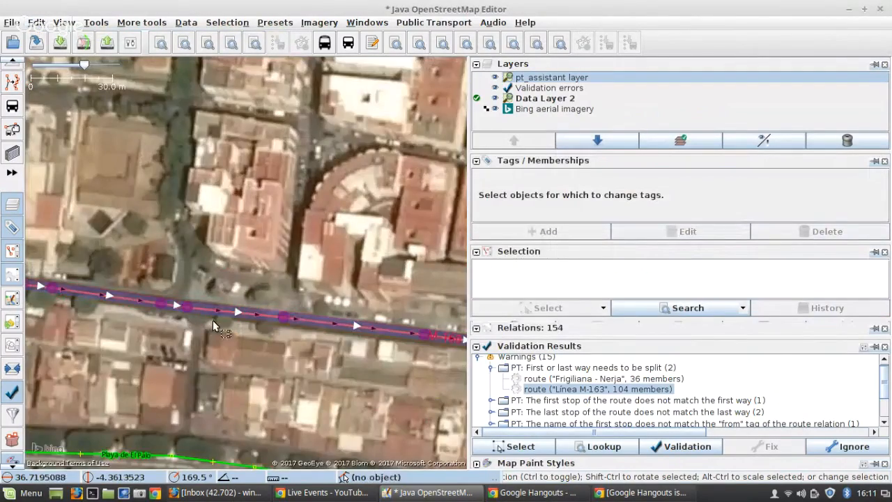
{"action": "scroll", "coordinate": [213, 320], "scroll_direction": "down", "scroll_amount": 3}
{"action": "scroll", "coordinate": [216, 268], "scroll_direction": "up", "scroll_amount": 1}
{"action": "scroll", "coordinate": [216, 269], "scroll_direction": "up", "scroll_amount": 1}
{"action": "scroll", "coordinate": [244, 272], "scroll_direction": "down", "scroll_amount": 4}
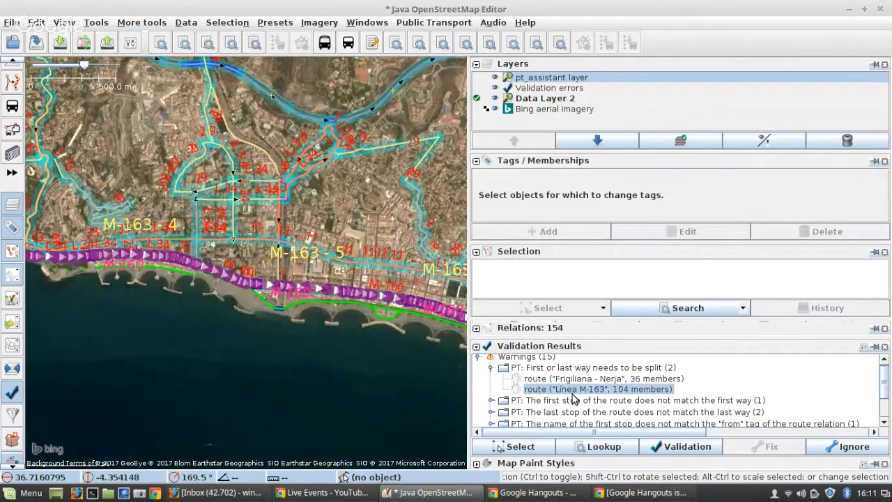
{"action": "scroll", "coordinate": [403, 315], "scroll_direction": "down", "scroll_amount": 5}
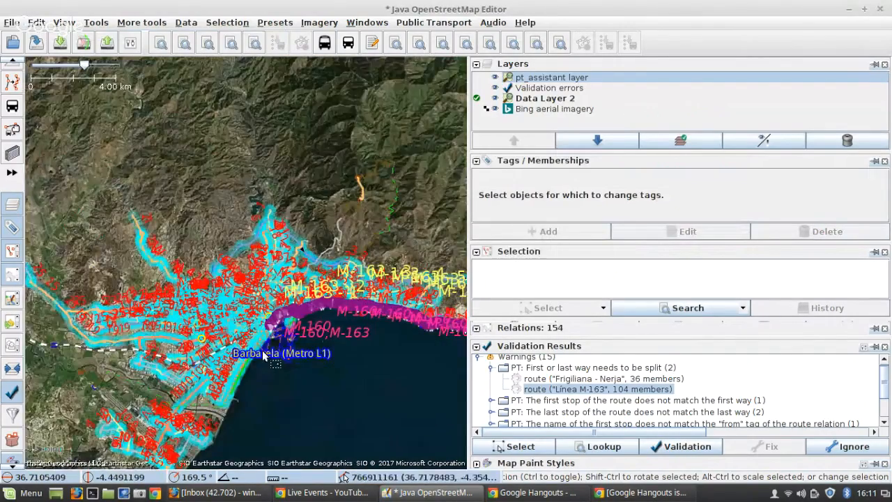
{"action": "scroll", "coordinate": [265, 354], "scroll_direction": "up", "scroll_amount": 7}
{"action": "scroll", "coordinate": [356, 285], "scroll_direction": "up", "scroll_amount": 7}
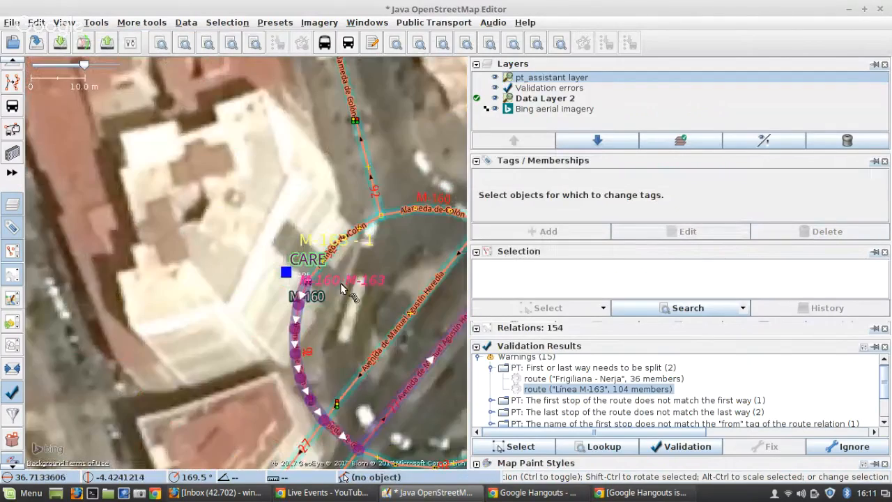
{"action": "scroll", "coordinate": [356, 286], "scroll_direction": "down", "scroll_amount": 3}
{"action": "scroll", "coordinate": [311, 202], "scroll_direction": "up", "scroll_amount": 4}
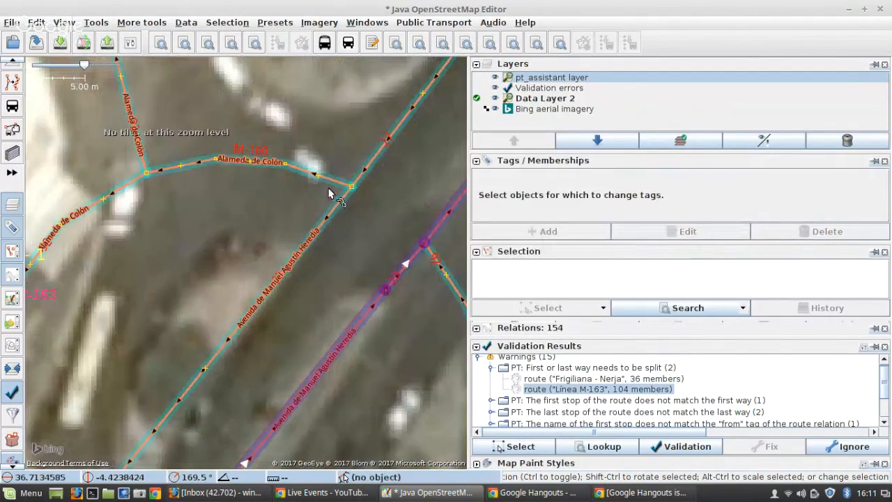
Purge the Línea M-163 relation coming from Los Rubios, picking it from the memberships of Alameda de Colón and Avenida de Manuel Agustín Heredia
{"action": "left_click", "coordinate": [331, 183]}
{"action": "left_click", "coordinate": [411, 263], "text": "shift"}
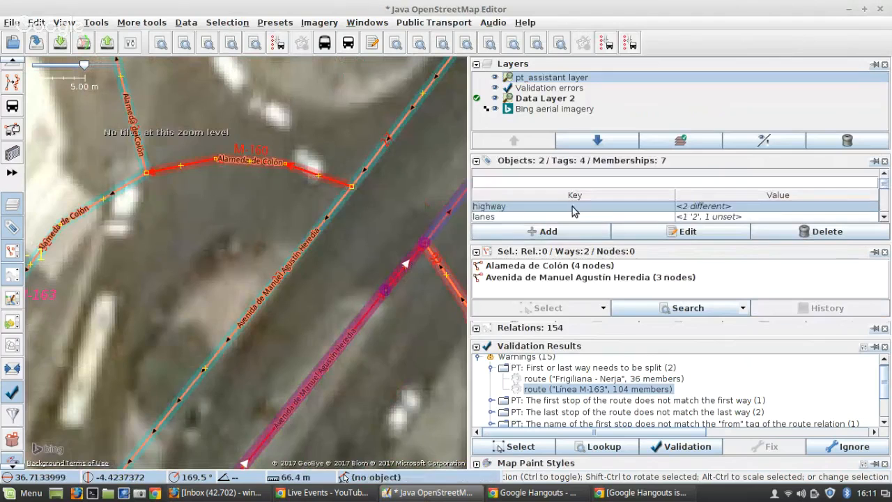
{"action": "scroll", "coordinate": [576, 215], "scroll_direction": "down", "scroll_amount": 5}
{"action": "scroll", "coordinate": [576, 216], "scroll_direction": "down", "scroll_amount": 3}
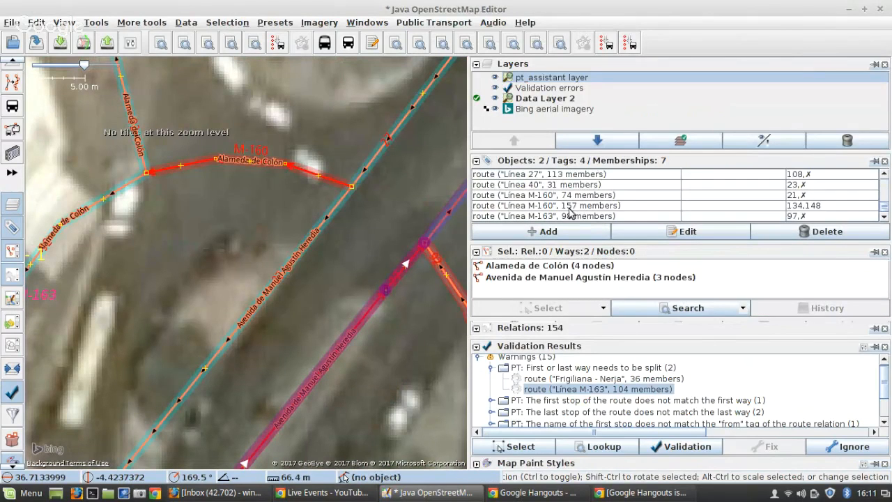
{"action": "left_click", "coordinate": [572, 218]}
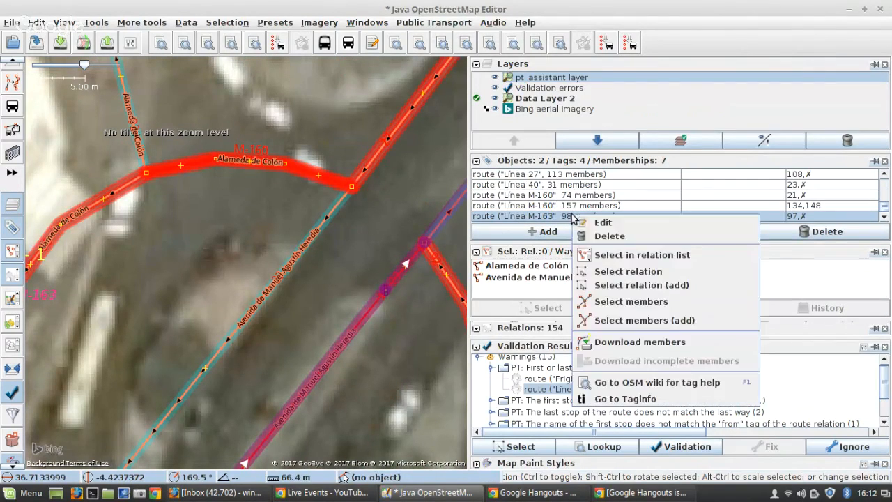
{"action": "right_click", "coordinate": [571, 216]}
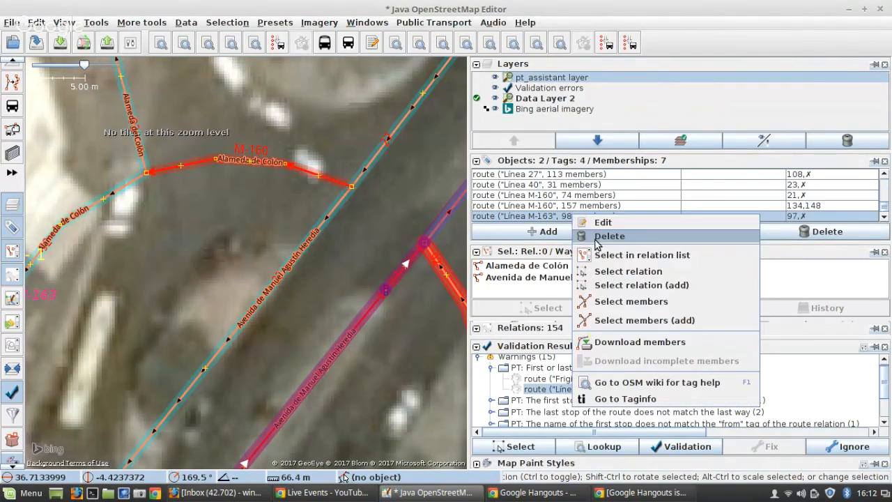
{"action": "left_click", "coordinate": [627, 271]}
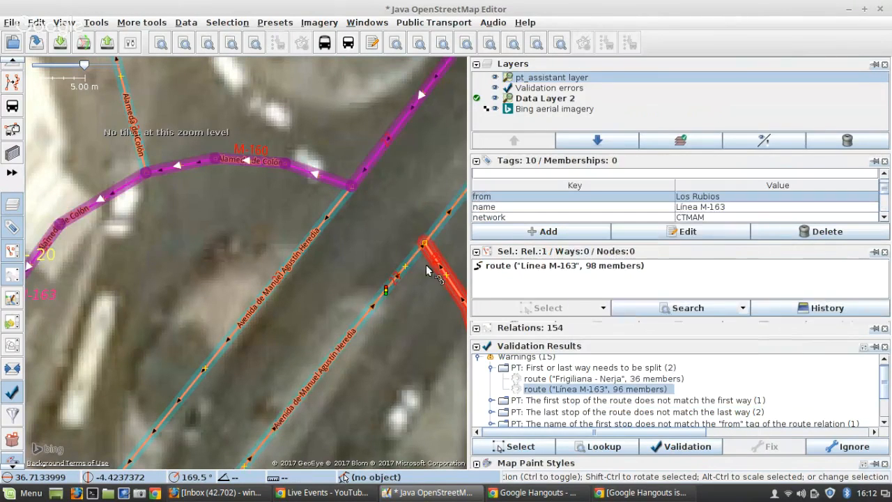
{"action": "left_click", "coordinate": [36, 23]}
{"action": "left_click", "coordinate": [85, 238]}
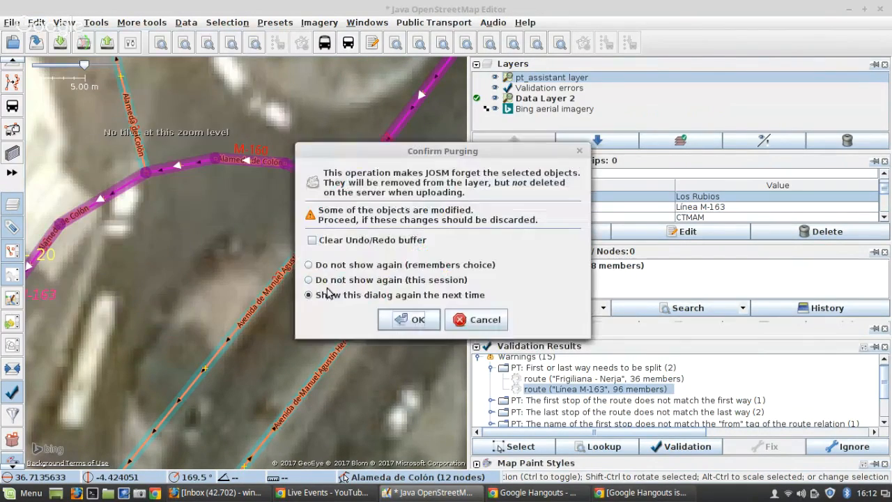
{"action": "left_click", "coordinate": [403, 319]}
Download OpenStreetMap data for the area around the Alameda de Colón roundabout into the current layer
{"action": "scroll", "coordinate": [361, 299], "scroll_direction": "down", "scroll_amount": 5}
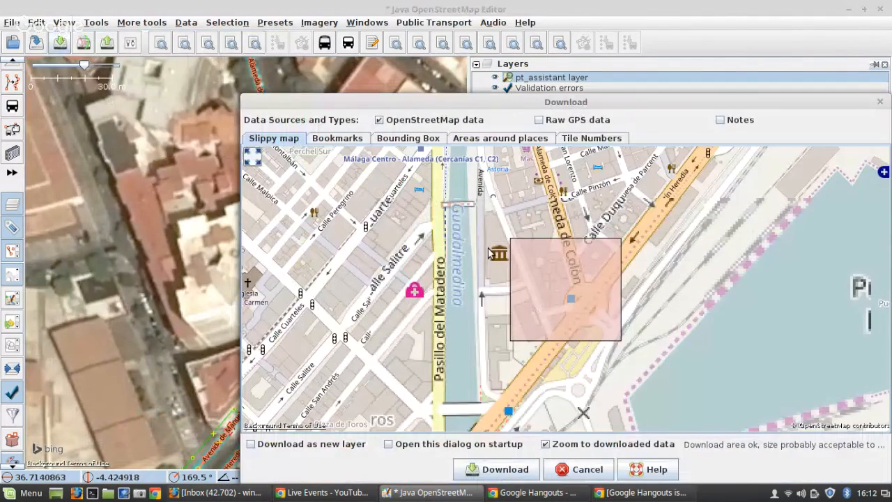
{"action": "left_click_drag", "start_coordinate": [569, 281], "coordinate": [610, 331]}
{"action": "left_click", "coordinate": [488, 468]}
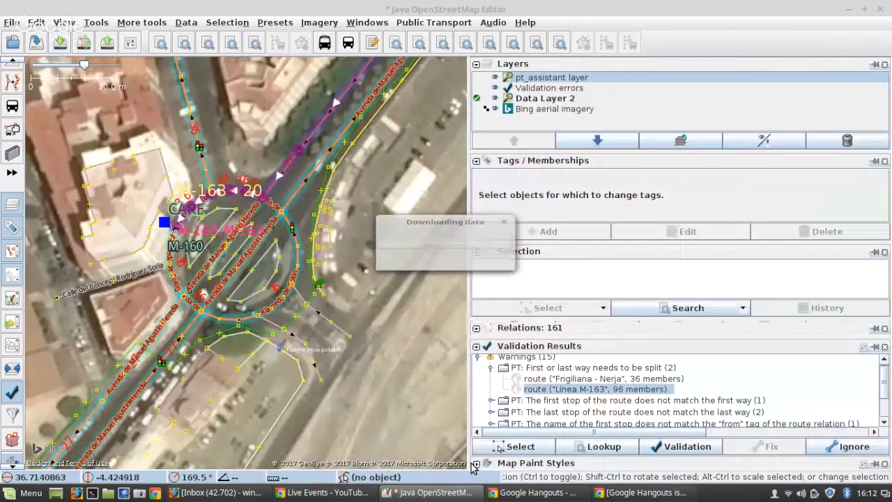
{"action": "left_click", "coordinate": [412, 270]}
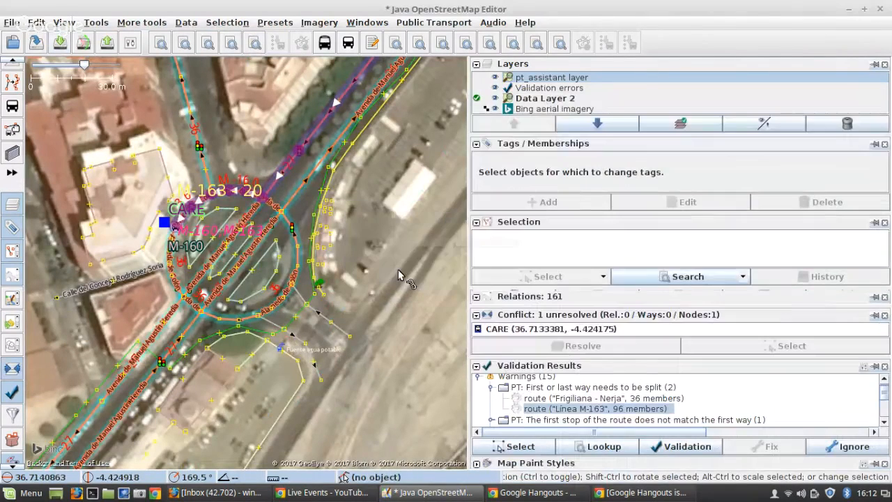
Start resolving the conflict on the CARE node by keeping the local version of its coordinates
{"action": "left_click", "coordinate": [566, 330]}
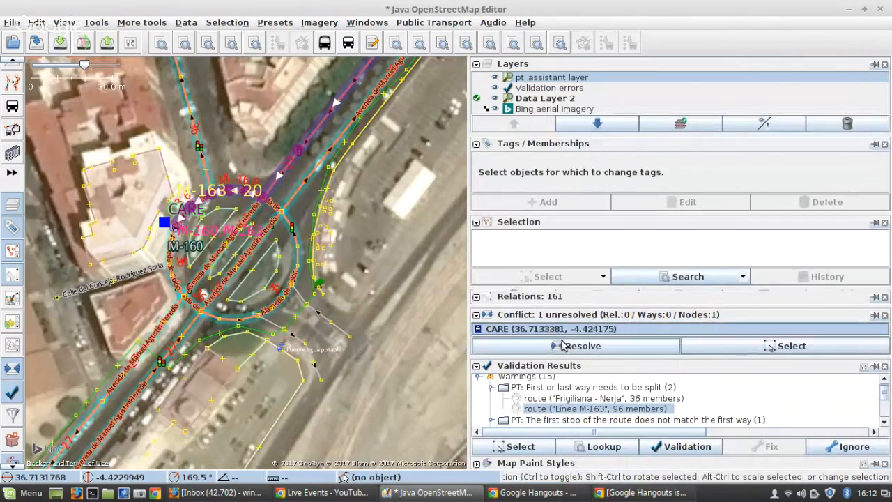
{"action": "left_click", "coordinate": [567, 346]}
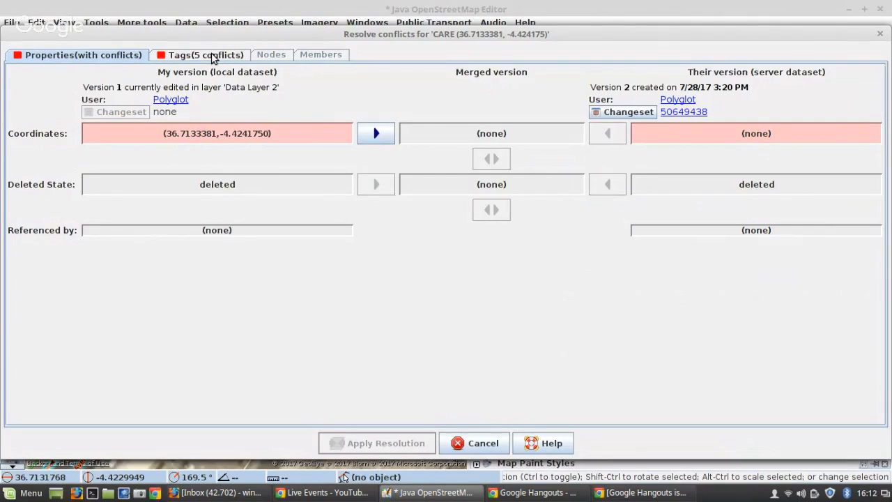
{"action": "left_click", "coordinate": [364, 136]}
Keep the local bench, covered, name, highway and network tags of the CARE node and apply the conflict resolution
{"action": "left_click", "coordinate": [158, 56]}
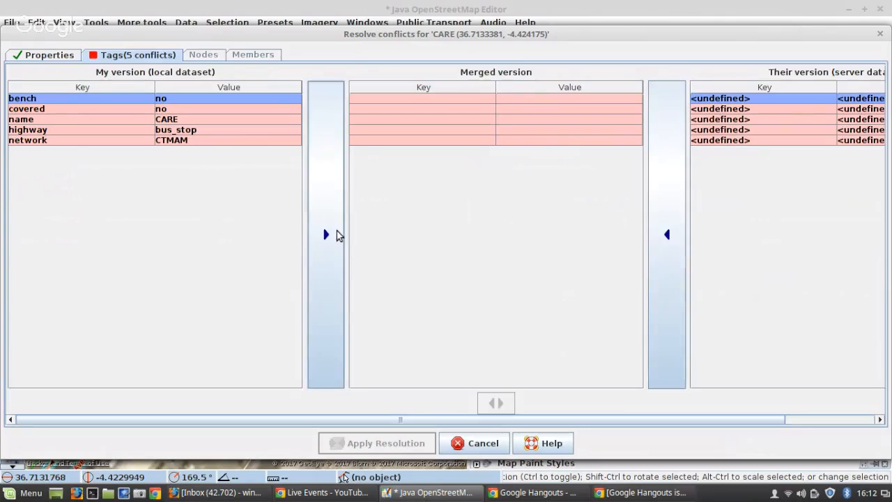
{"action": "left_click", "coordinate": [327, 234]}
{"action": "left_click", "coordinate": [328, 234]}
{"action": "left_click", "coordinate": [328, 234]}
{"action": "left_click", "coordinate": [328, 234]}
{"action": "left_click", "coordinate": [328, 235]}
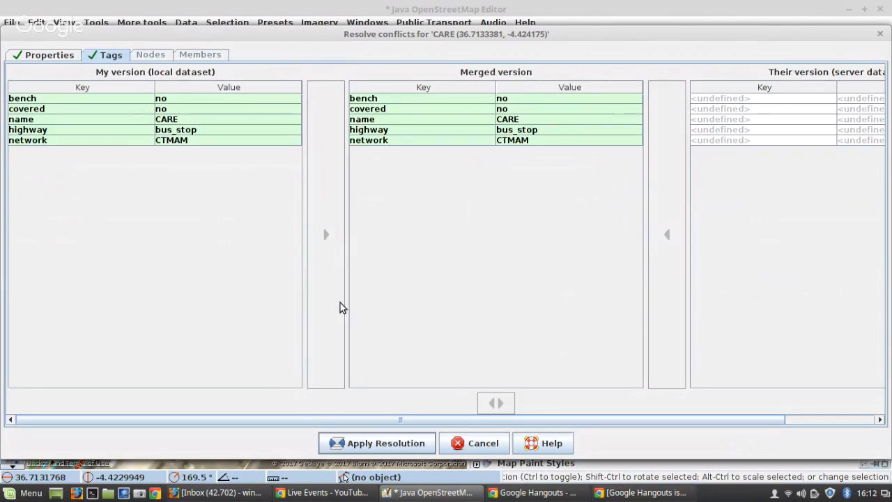
{"action": "left_click", "coordinate": [375, 441]}
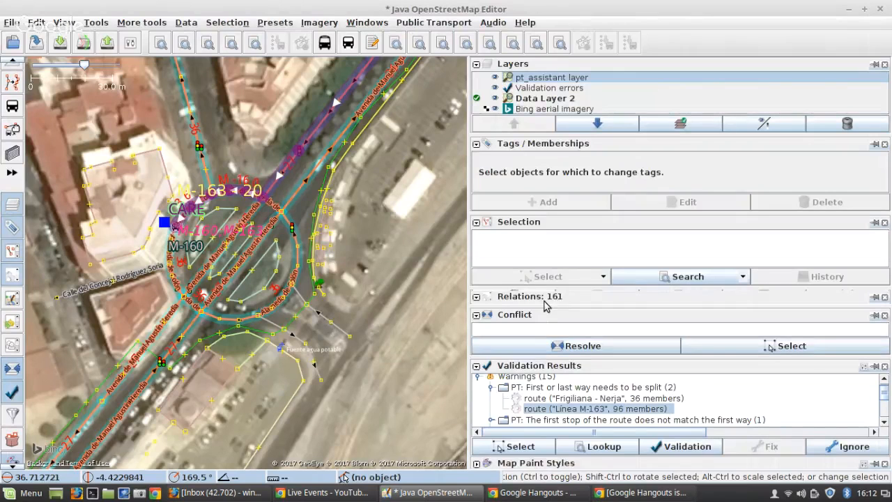
Inspect the stop_position node beside the CARE stop where the M-163 route ends on Alameda de Colón
{"action": "scroll", "coordinate": [192, 234], "scroll_direction": "up", "scroll_amount": 5}
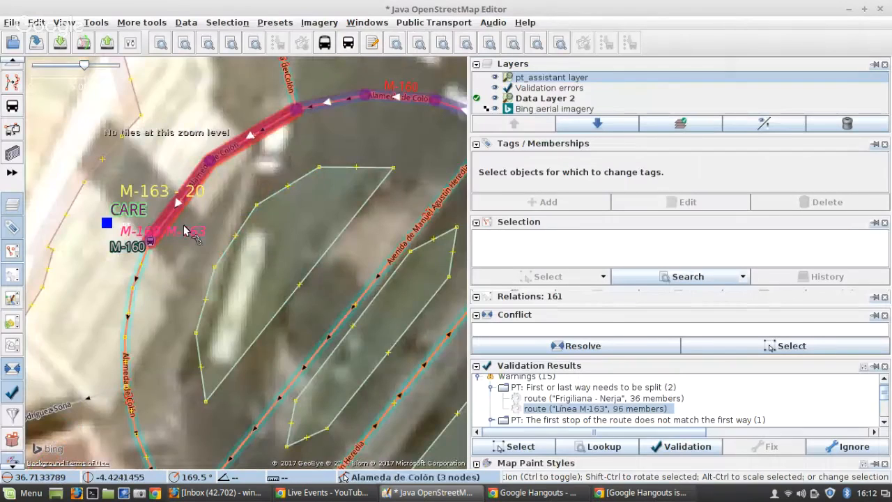
{"action": "scroll", "coordinate": [178, 237], "scroll_direction": "up", "scroll_amount": 5}
{"action": "left_click", "coordinate": [141, 235]}
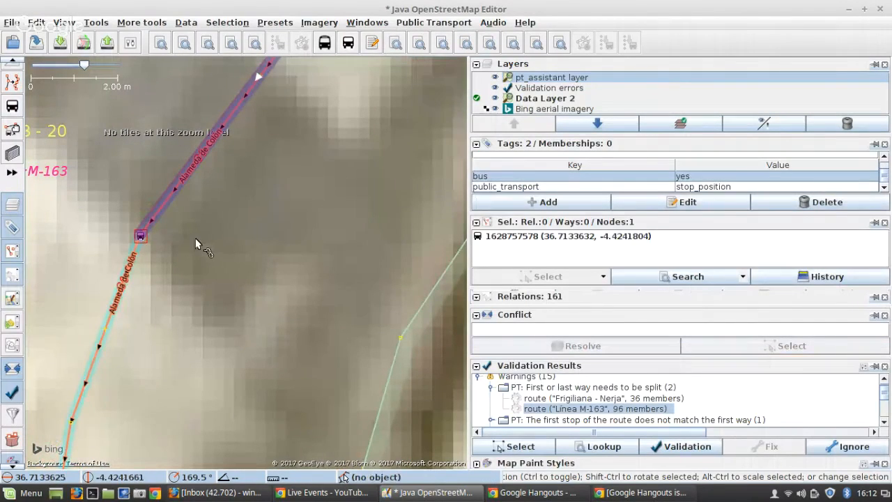
{"action": "scroll", "coordinate": [195, 237], "scroll_direction": "down", "scroll_amount": 1}
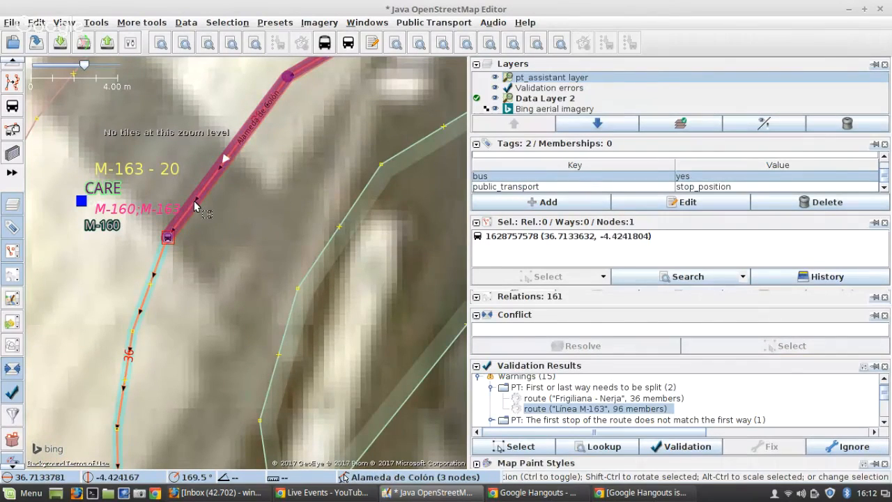
{"action": "scroll", "coordinate": [194, 200], "scroll_direction": "down", "scroll_amount": 6}
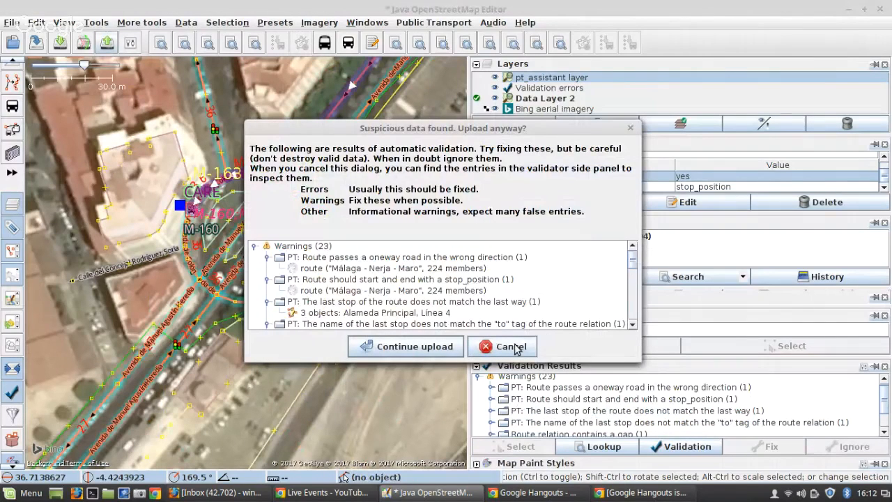
Cancel the upload and start fixing the Málaga - Nerja - Maro route's warning about passing a oneway road in the wrong direction
{"action": "left_click", "coordinate": [514, 347]}
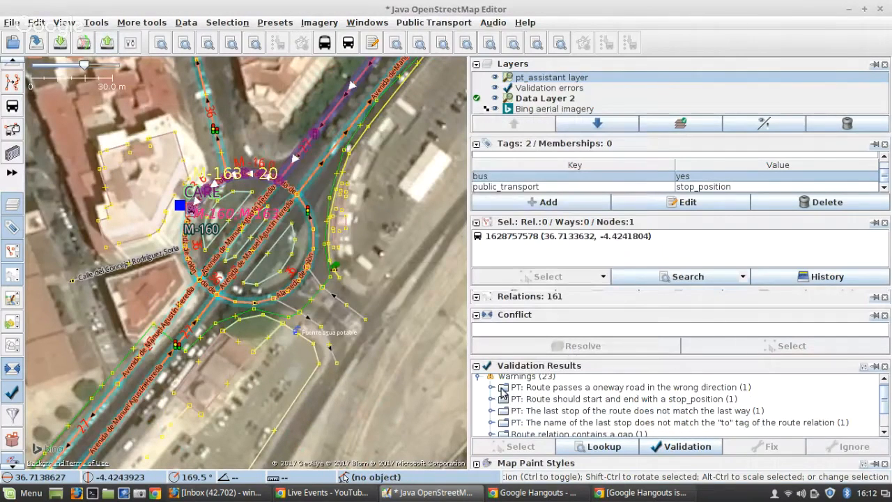
{"action": "left_click", "coordinate": [493, 388]}
{"action": "left_click", "coordinate": [547, 399]}
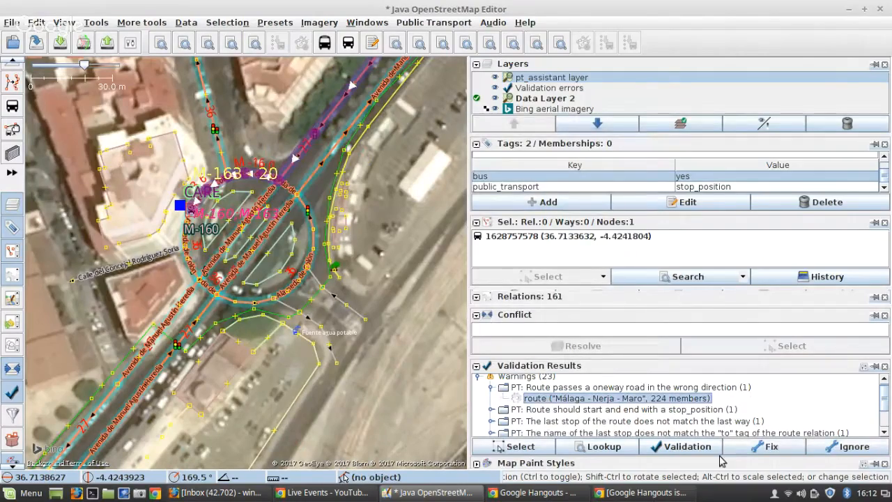
{"action": "left_click", "coordinate": [746, 449]}
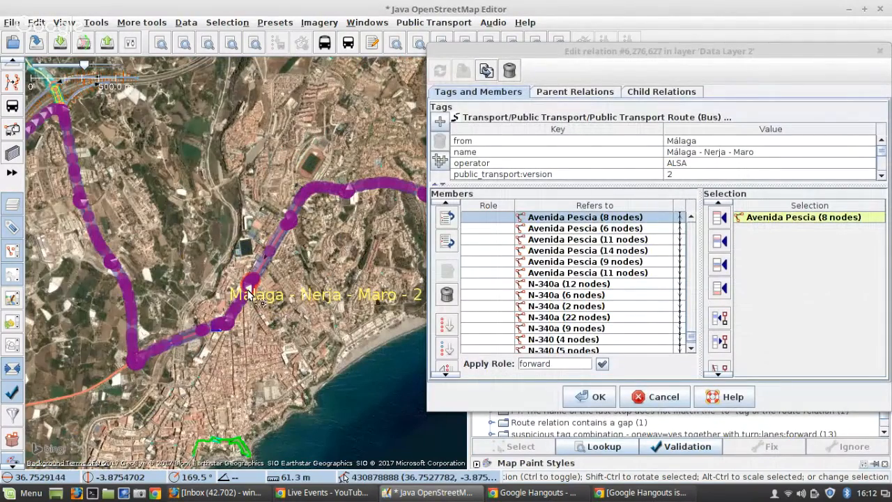
Remove the wrong-direction Avenida Pescia roundabout way (8 nodes) from the Málaga - Nerja - Maro relation's members
{"action": "scroll", "coordinate": [250, 294], "scroll_direction": "down", "scroll_amount": 5}
{"action": "scroll", "coordinate": [244, 292], "scroll_direction": "down", "scroll_amount": 1}
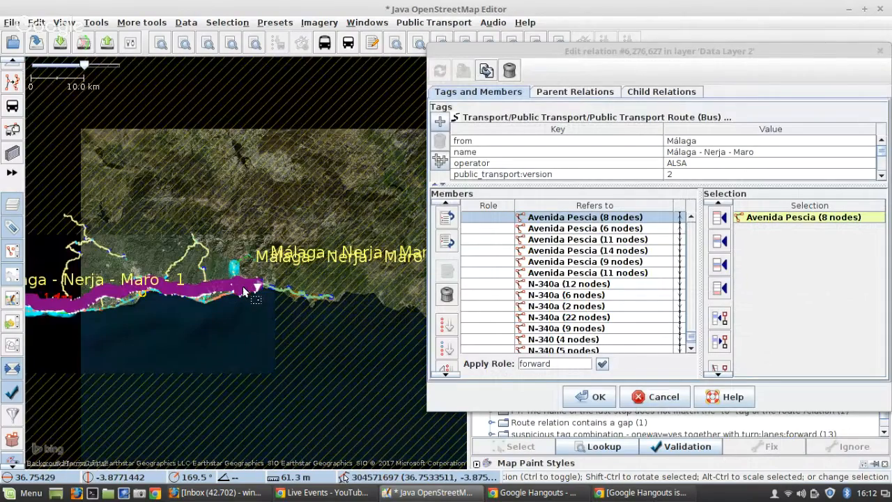
{"action": "scroll", "coordinate": [300, 282], "scroll_direction": "up", "scroll_amount": 1}
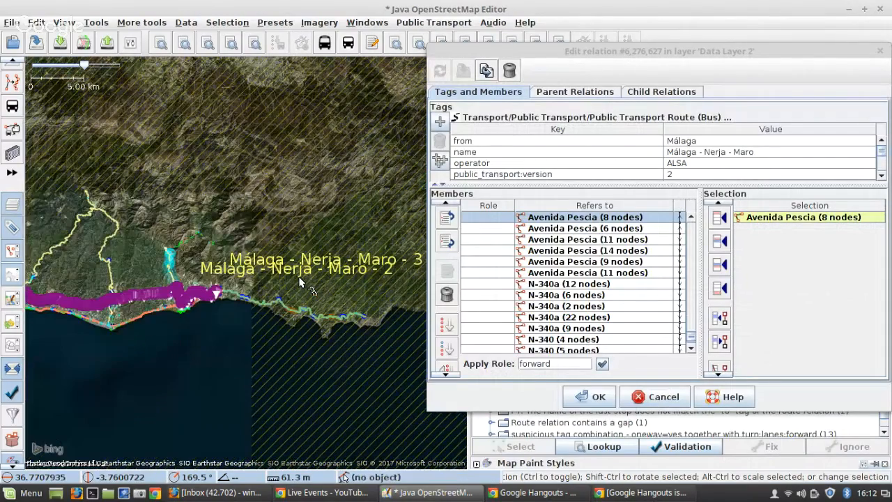
{"action": "scroll", "coordinate": [234, 277], "scroll_direction": "up", "scroll_amount": 3}
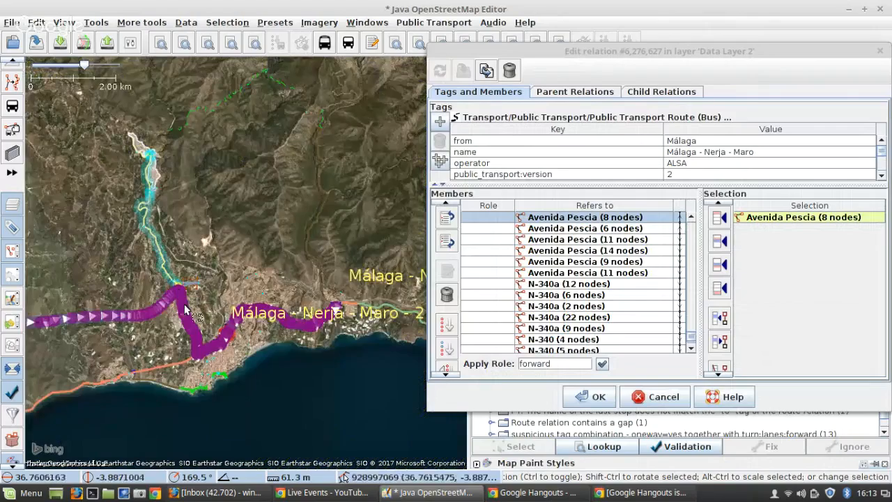
{"action": "scroll", "coordinate": [249, 349], "scroll_direction": "up", "scroll_amount": 2}
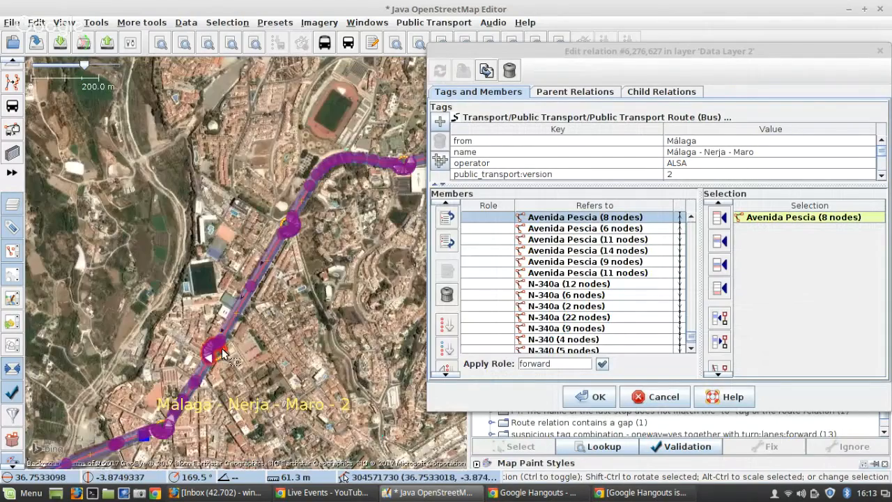
{"action": "scroll", "coordinate": [221, 347], "scroll_direction": "up", "scroll_amount": 4}
{"action": "left_click_drag", "start_coordinate": [220, 350], "coordinate": [269, 211]}
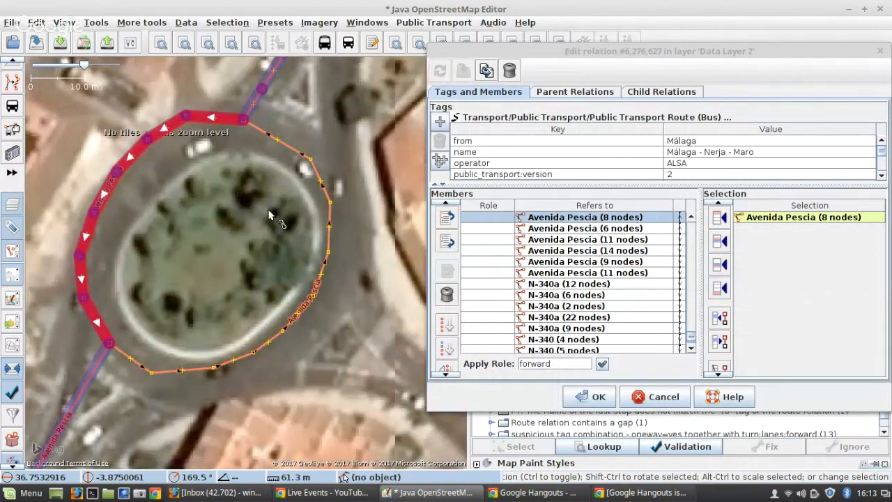
{"action": "scroll", "coordinate": [545, 273], "scroll_direction": "up", "scroll_amount": 1}
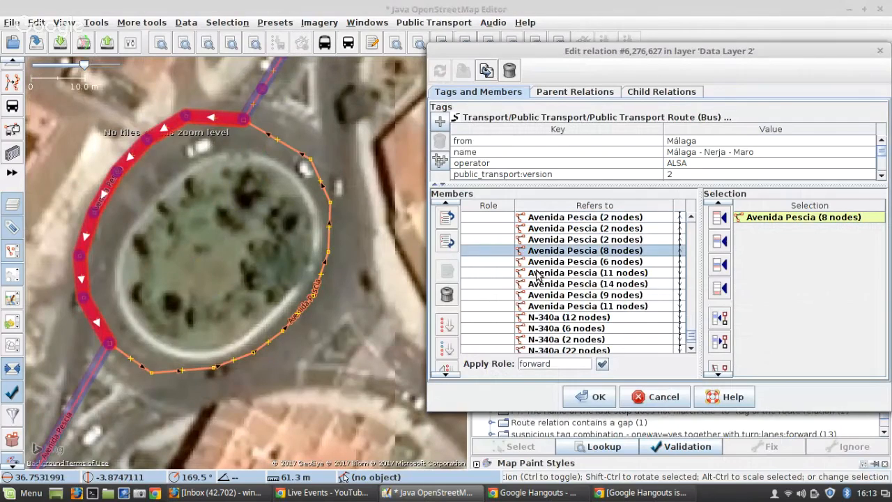
{"action": "left_click", "coordinate": [447, 296]}
Insert the opposite roundabout half, Avenida Pescia (10 nodes), after the last 2-node Avenida Pescia member and save the relation
{"action": "left_click", "coordinate": [189, 378]}
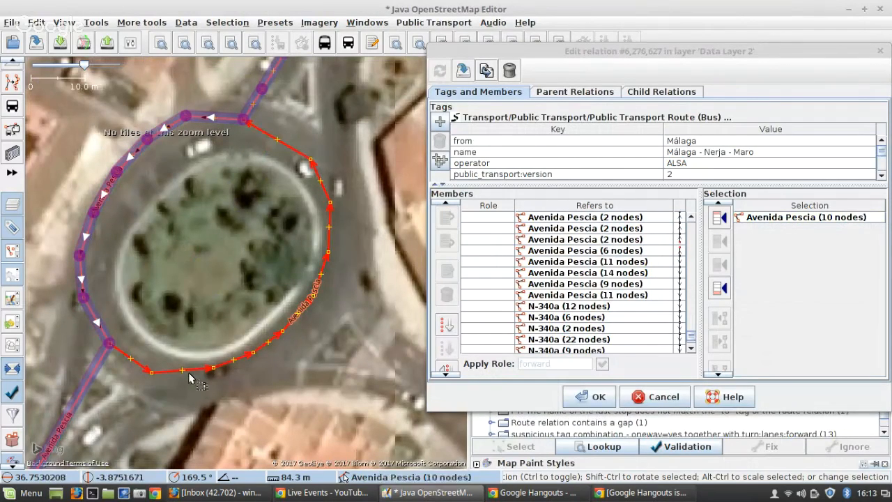
{"action": "left_click", "coordinate": [652, 242]}
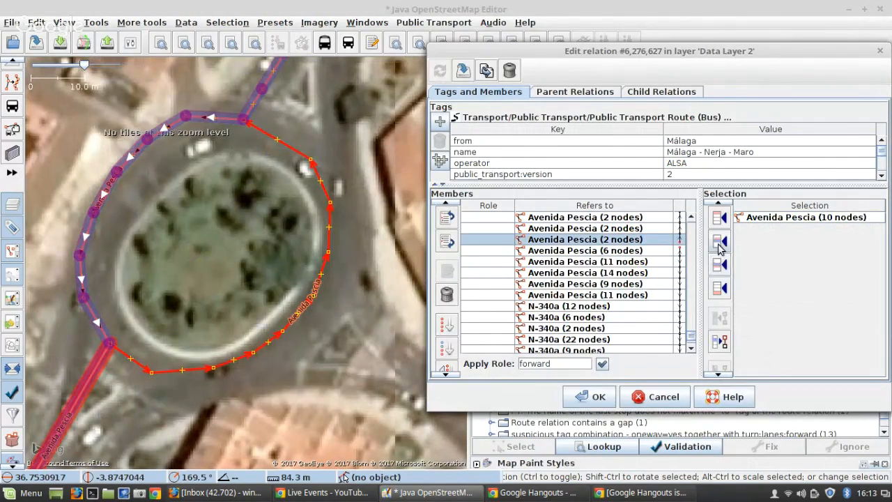
{"action": "left_click", "coordinate": [721, 265]}
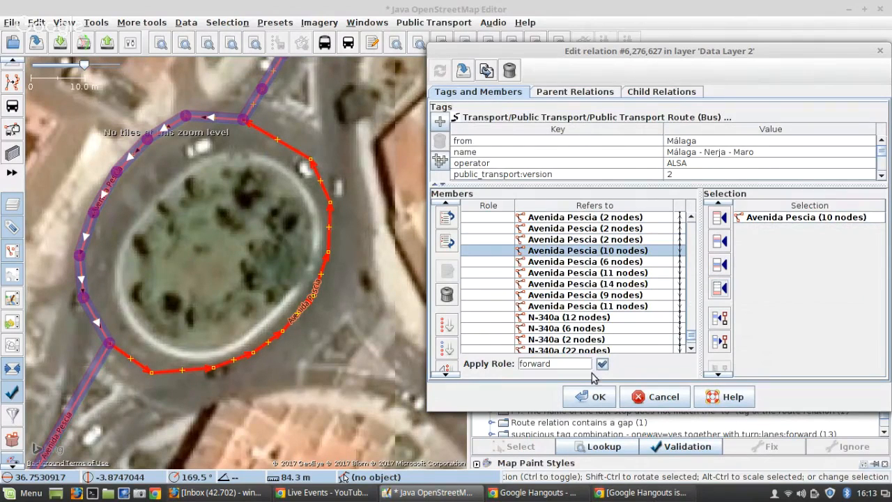
{"action": "left_click", "coordinate": [589, 397]}
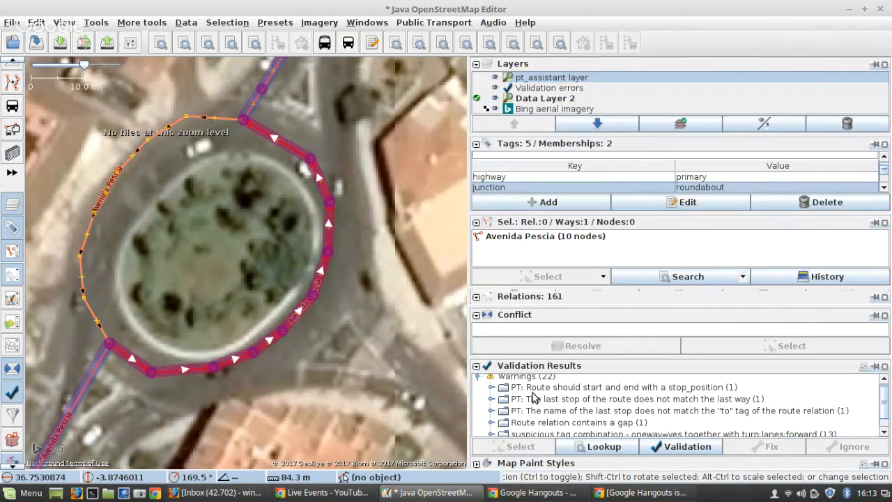
Run the upload check again, cancel it, and examine where the Málaga - Nerja - Maro route lacks a stop_position near Andén 30
{"action": "left_click", "coordinate": [106, 42]}
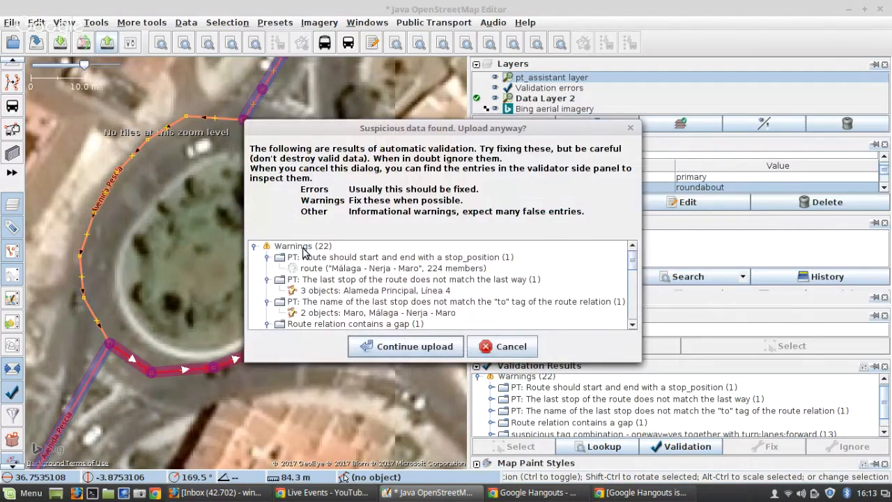
{"action": "left_click", "coordinate": [506, 351]}
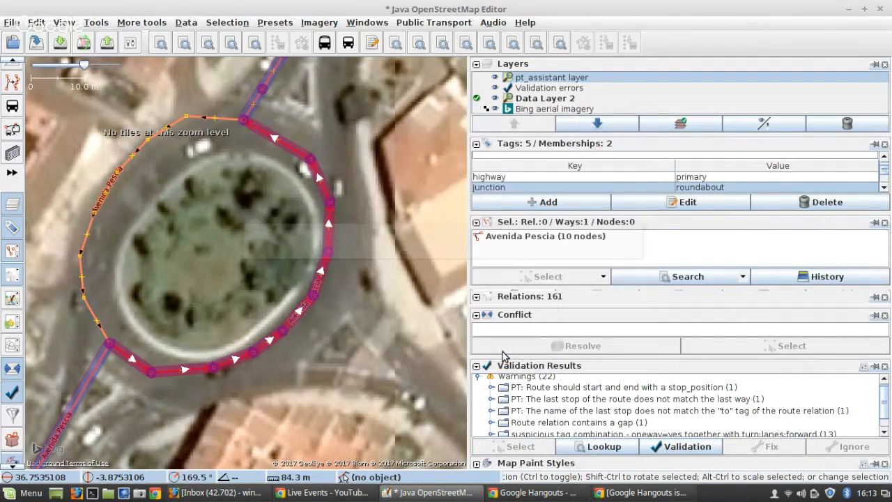
{"action": "left_click", "coordinate": [492, 387]}
{"action": "left_click", "coordinate": [562, 400]}
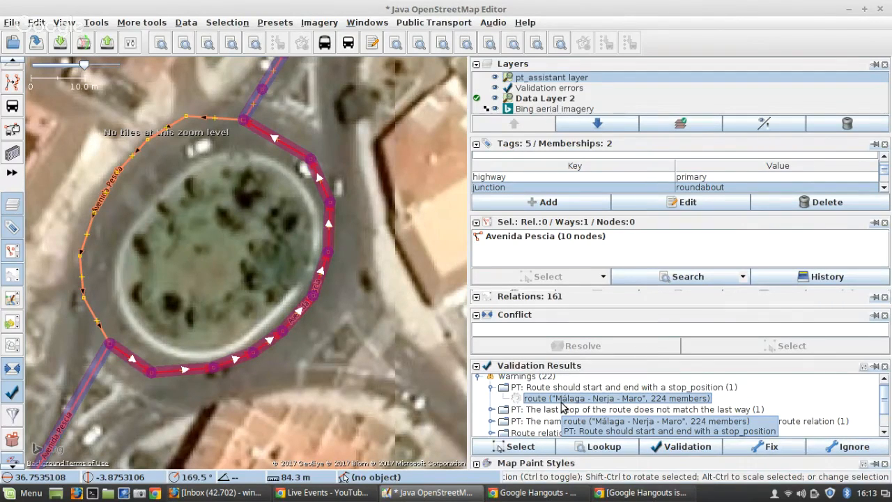
{"action": "right_click", "coordinate": [566, 406]}
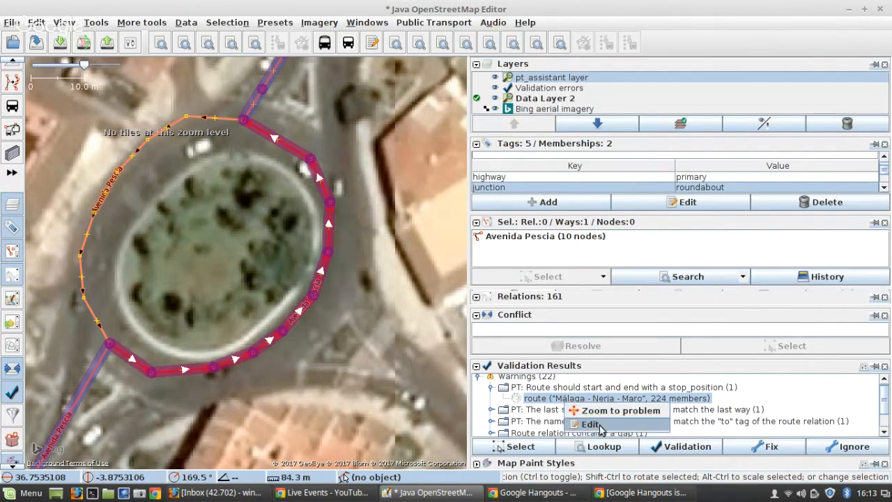
{"action": "left_click", "coordinate": [614, 412]}
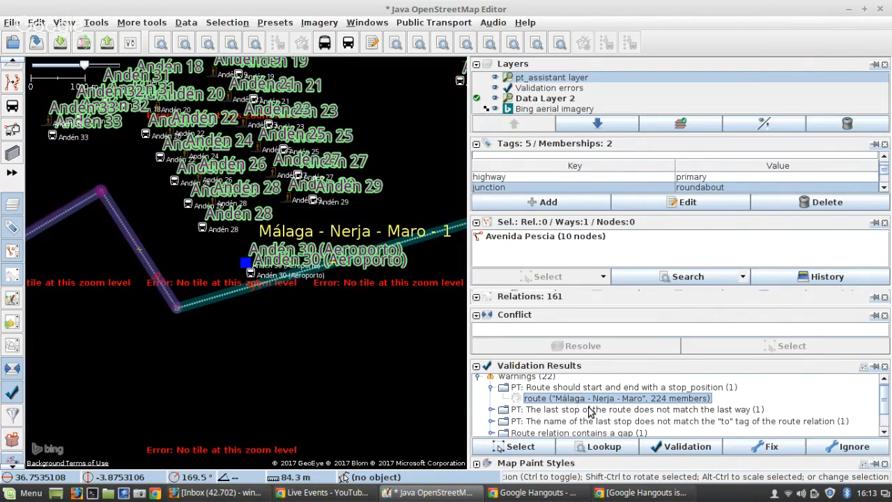
{"action": "scroll", "coordinate": [247, 285], "scroll_direction": "up", "scroll_amount": 1}
{"action": "scroll", "coordinate": [311, 295], "scroll_direction": "down", "scroll_amount": 1}
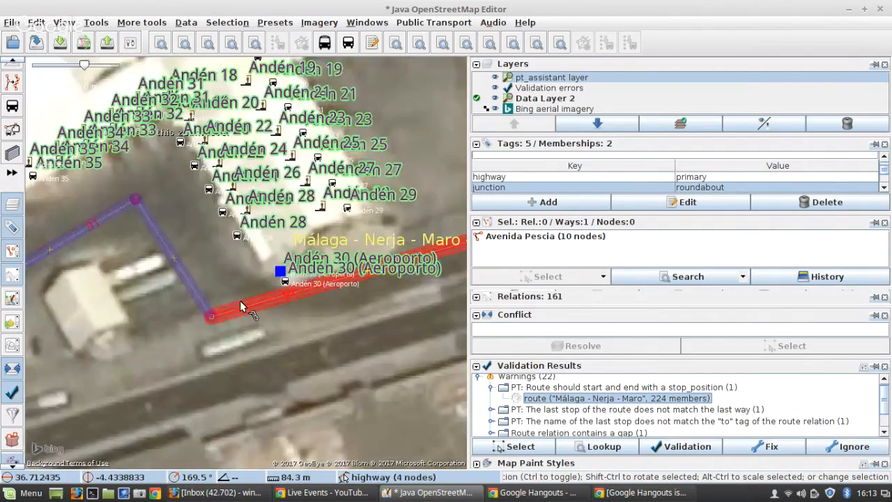
{"action": "scroll", "coordinate": [275, 302], "scroll_direction": "down", "scroll_amount": 1}
{"action": "scroll", "coordinate": [276, 305], "scroll_direction": "up", "scroll_amount": 3}
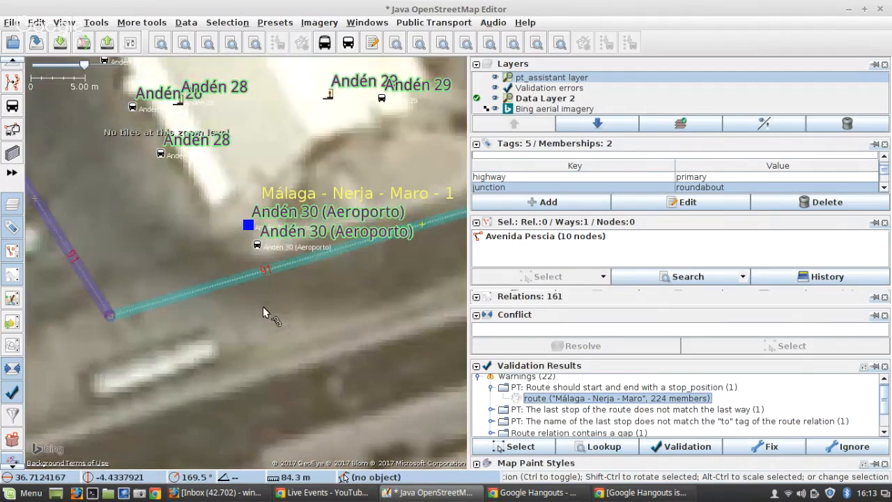
Open the Málaga - Nerja - Maro relation for editing and locate the 6-node highway near Andén 30 in its member list
{"action": "right_click", "coordinate": [581, 398]}
{"action": "left_click", "coordinate": [606, 420]}
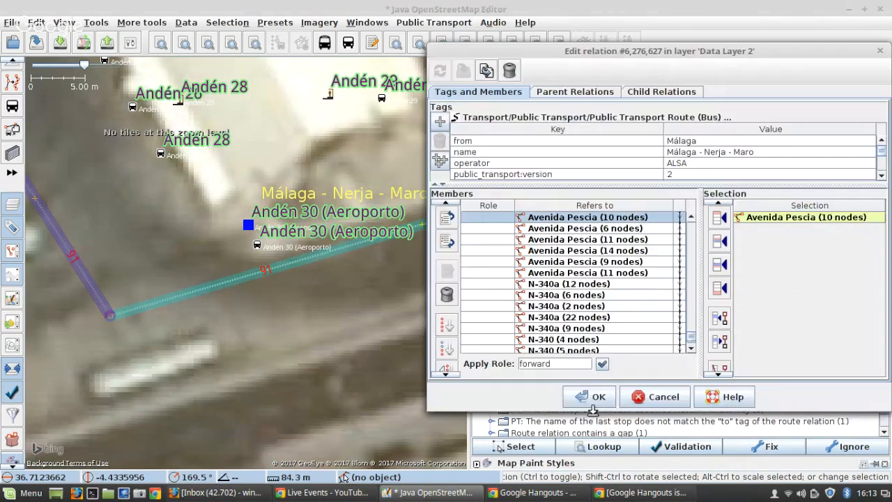
{"action": "left_click", "coordinate": [90, 295]}
{"action": "left_click", "coordinate": [95, 298]}
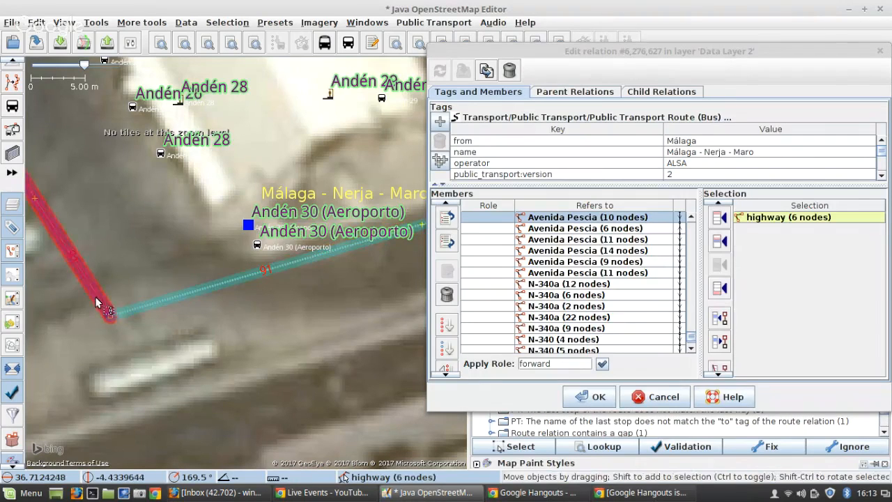
{"action": "scroll", "coordinate": [558, 307], "scroll_direction": "up", "scroll_amount": 5}
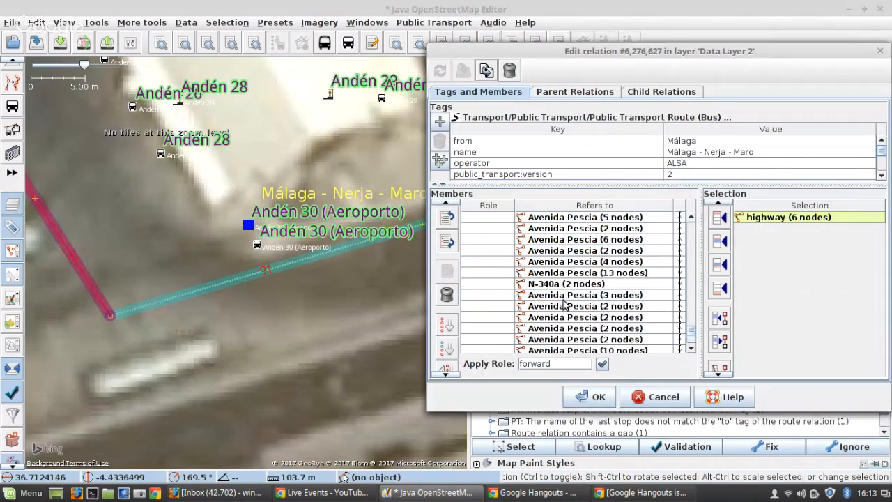
{"action": "scroll", "coordinate": [577, 301], "scroll_direction": "up", "scroll_amount": 10}
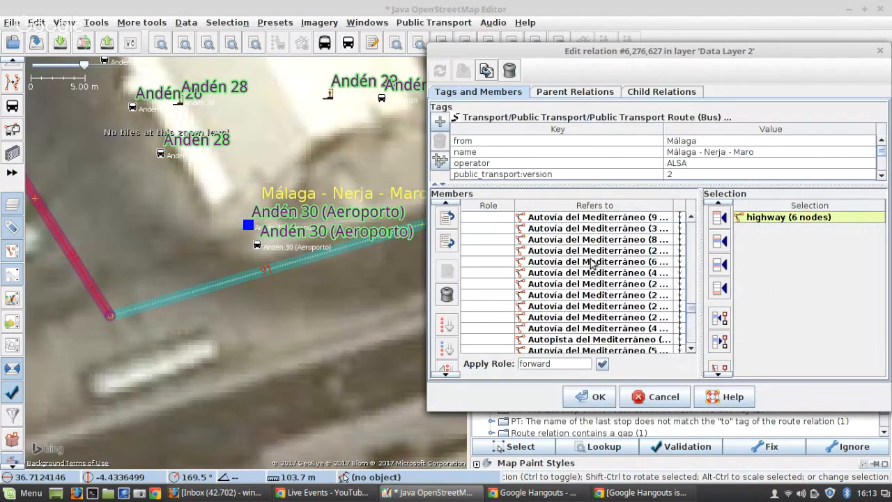
{"action": "scroll", "coordinate": [592, 261], "scroll_direction": "up", "scroll_amount": 10}
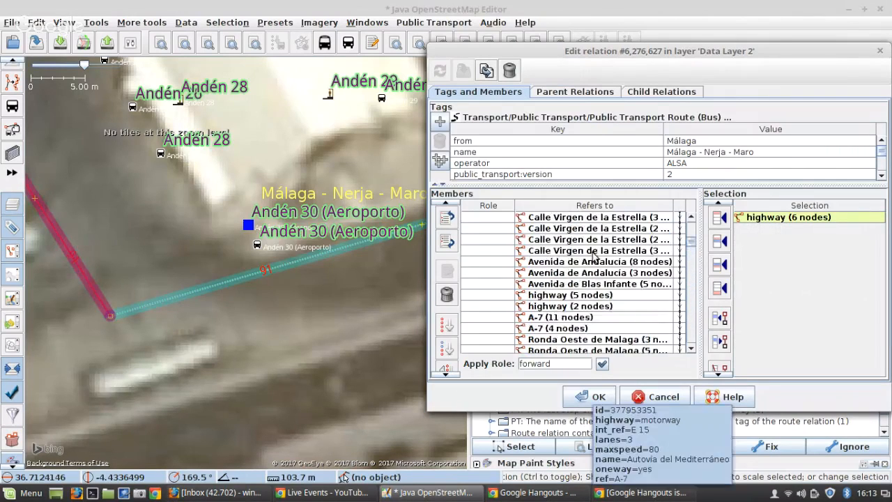
{"action": "scroll", "coordinate": [593, 258], "scroll_direction": "up", "scroll_amount": 5}
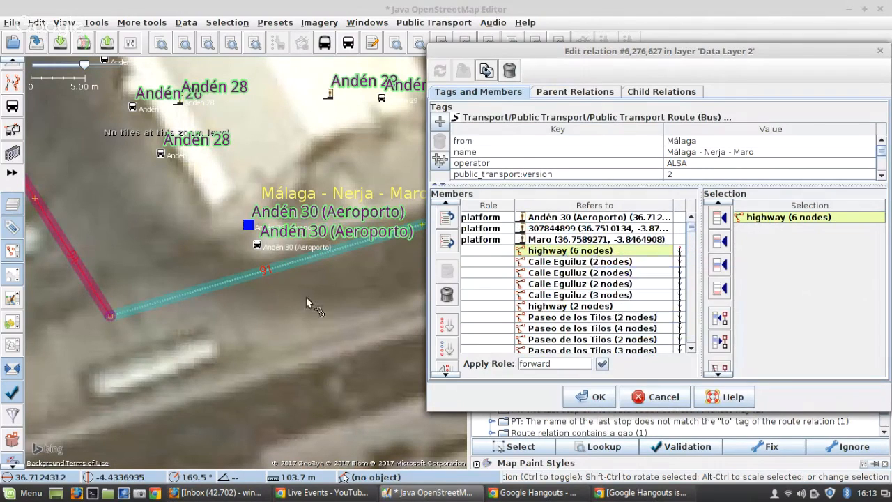
{"action": "left_click", "coordinate": [15, 108]}
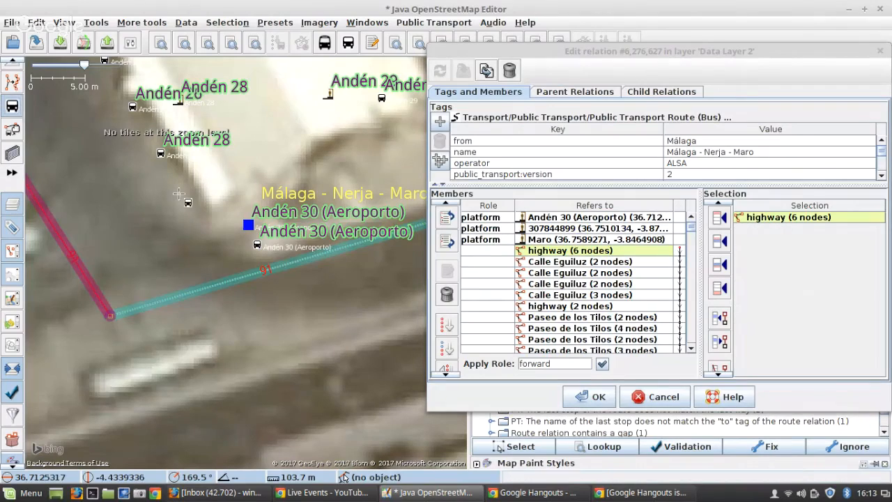
{"action": "left_click", "coordinate": [266, 282]}
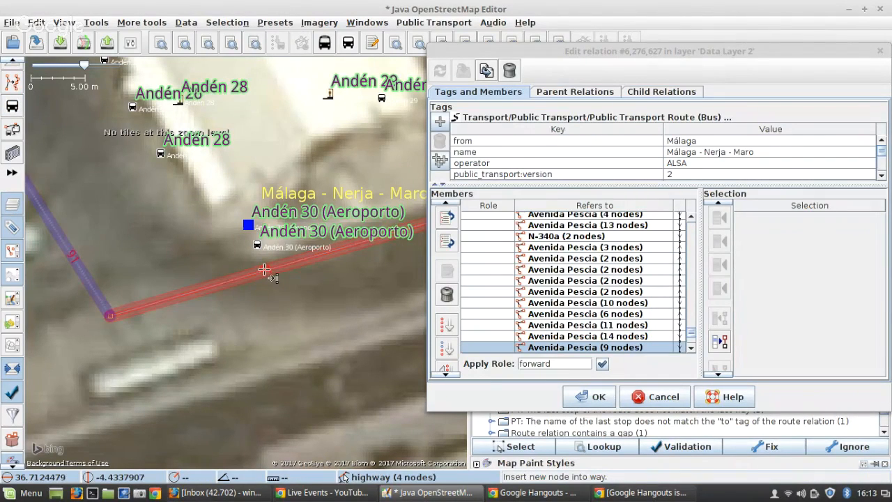
{"action": "key", "text": "s"}
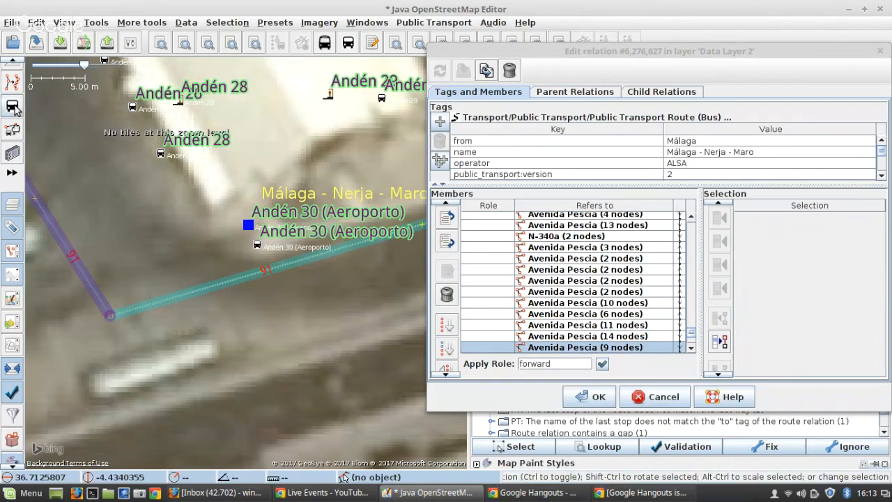
{"action": "left_click", "coordinate": [11, 109]}
{"action": "key", "text": "s"}
Add the 4-node highway beside Andén 30 (Aeroporto) as the first way of the relation, before the 6-node highway, and apply the change
{"action": "left_click", "coordinate": [204, 287]}
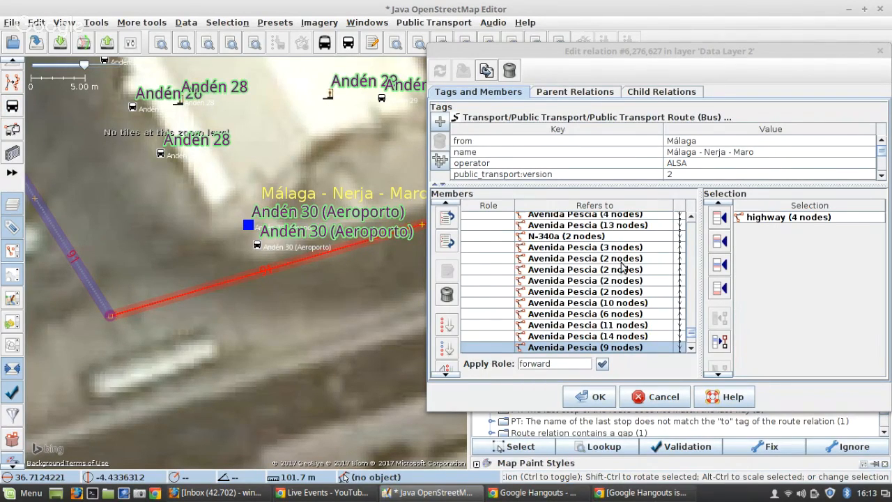
{"action": "scroll", "coordinate": [624, 268], "scroll_direction": "up", "scroll_amount": 6}
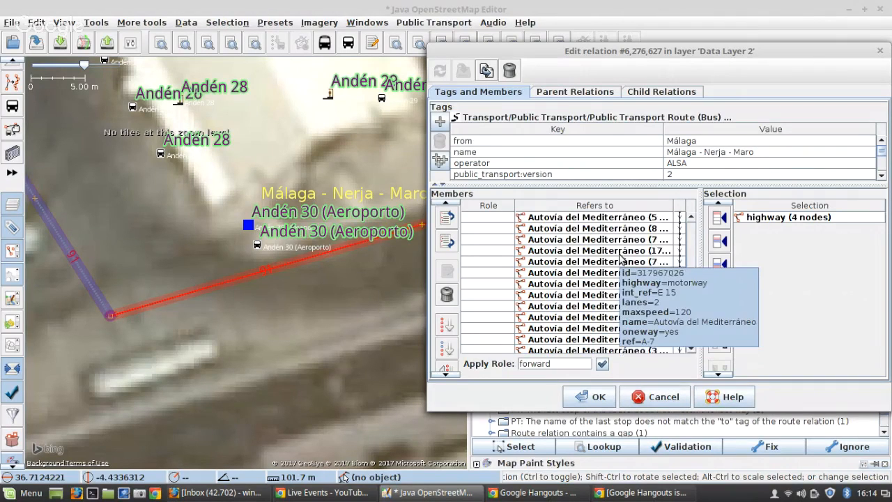
{"action": "scroll", "coordinate": [617, 257], "scroll_direction": "up", "scroll_amount": 8}
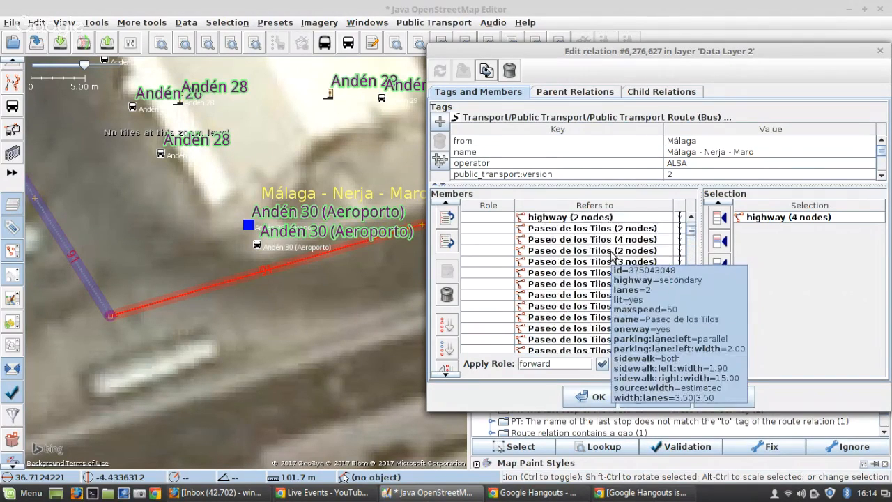
{"action": "scroll", "coordinate": [612, 255], "scroll_direction": "up", "scroll_amount": 3}
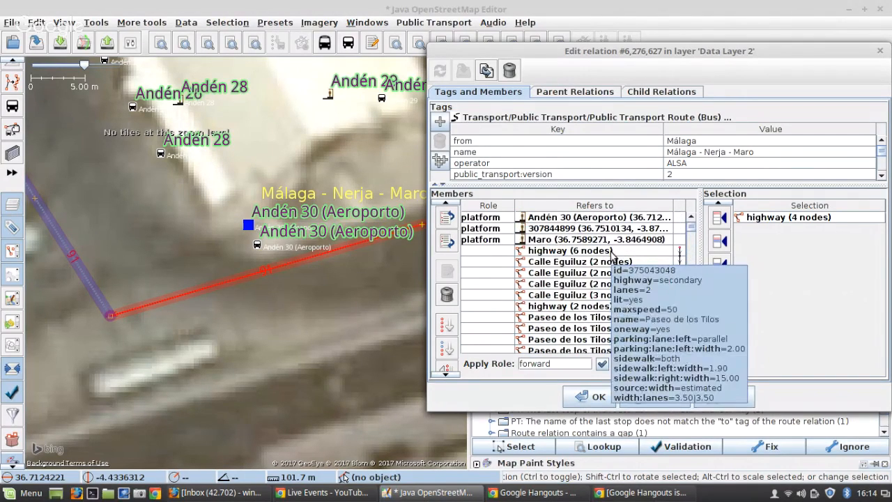
{"action": "left_click", "coordinate": [720, 240]}
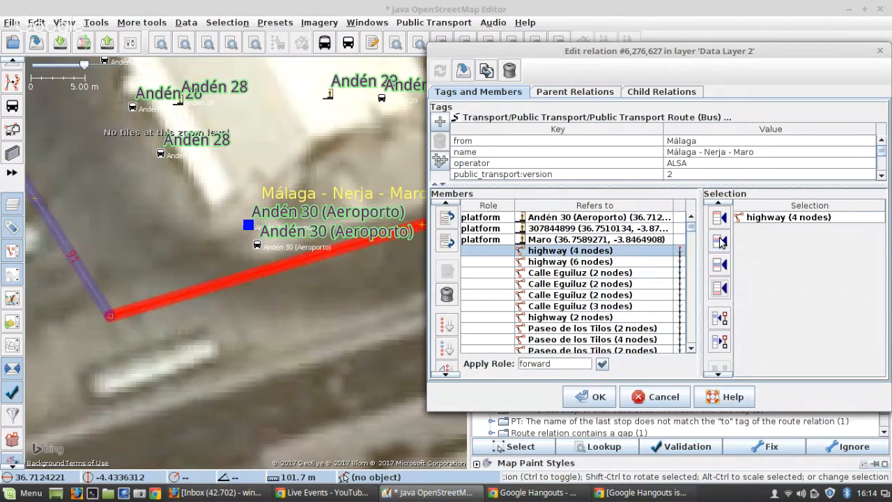
{"action": "left_click", "coordinate": [464, 71]}
Split the highway beside Andén 30 (Aeroporto) with a new stop position node, and merge the existing Andén 30 stop node into it
{"action": "left_click", "coordinate": [17, 104]}
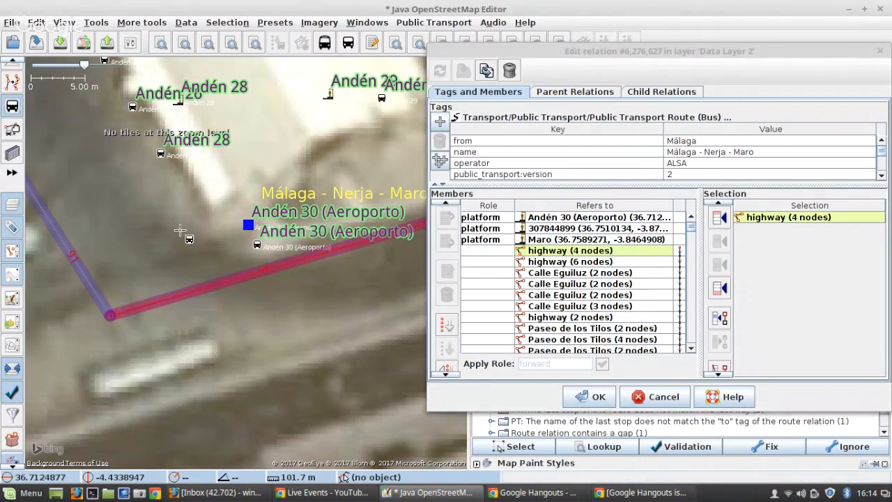
{"action": "left_click", "coordinate": [263, 271]}
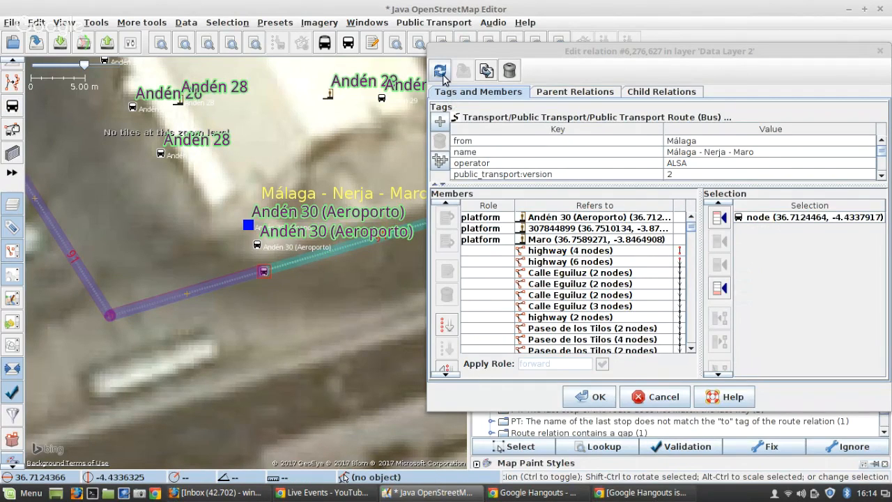
{"action": "left_click", "coordinate": [257, 245]}
{"action": "left_click", "coordinate": [265, 271], "text": "shift"}
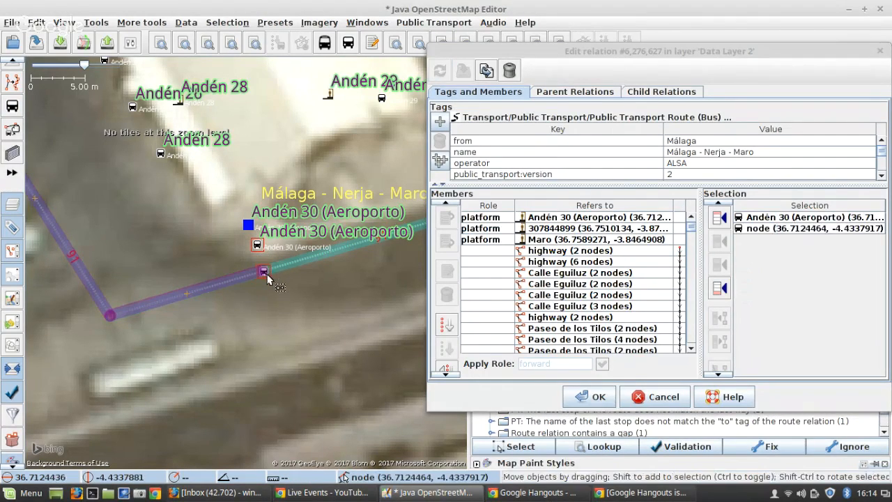
{"action": "key", "text": "m"}
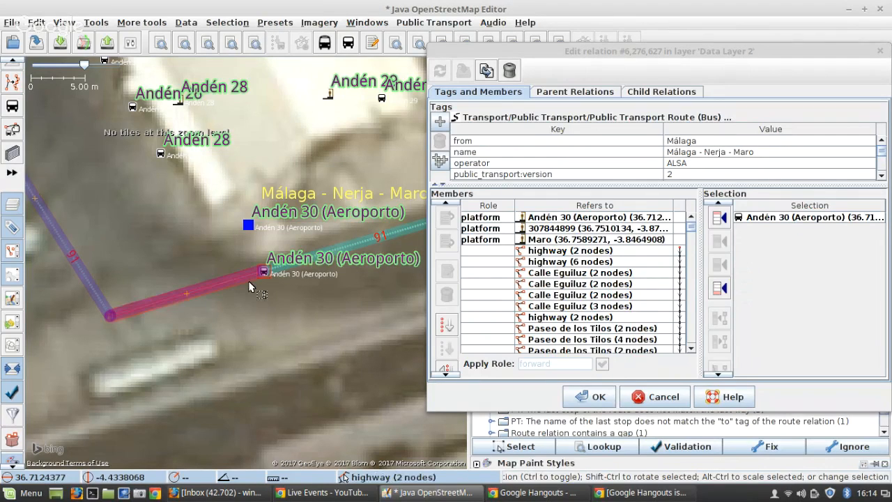
{"action": "scroll", "coordinate": [250, 288], "scroll_direction": "down", "scroll_amount": 3}
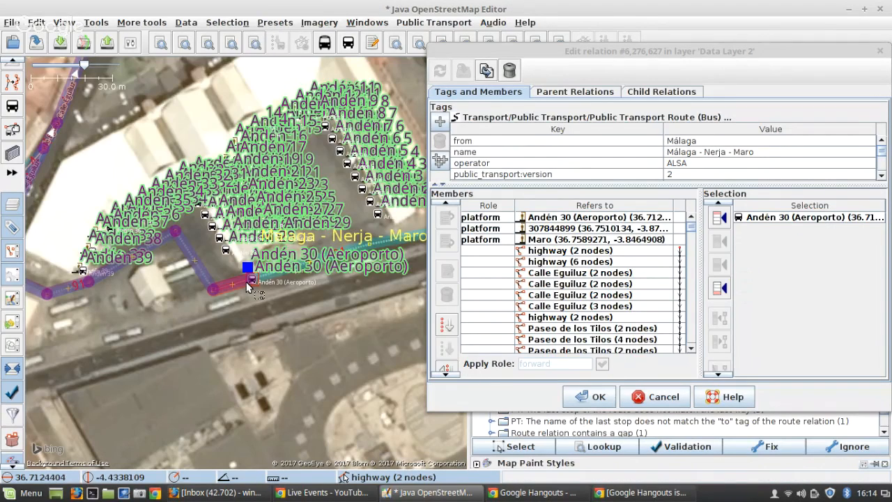
{"action": "scroll", "coordinate": [253, 279], "scroll_direction": "up", "scroll_amount": 3}
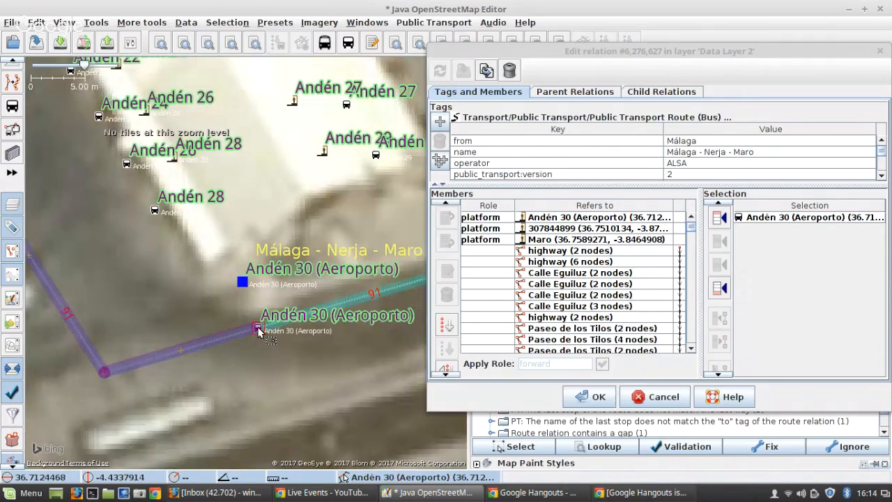
Check the history of the merged Andén 30 (Aeroporto) node, and save the Málaga - Nerja - Maro relation
{"action": "key", "text": "ctrl+h"}
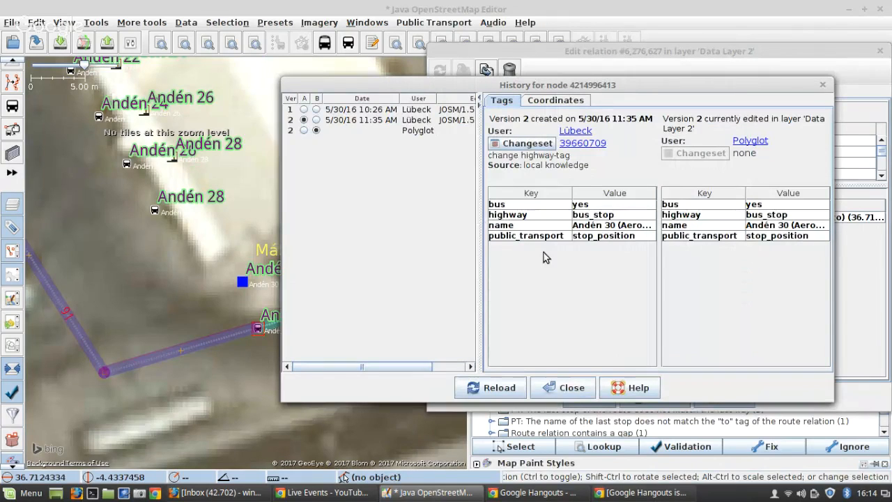
{"action": "left_click", "coordinate": [548, 392]}
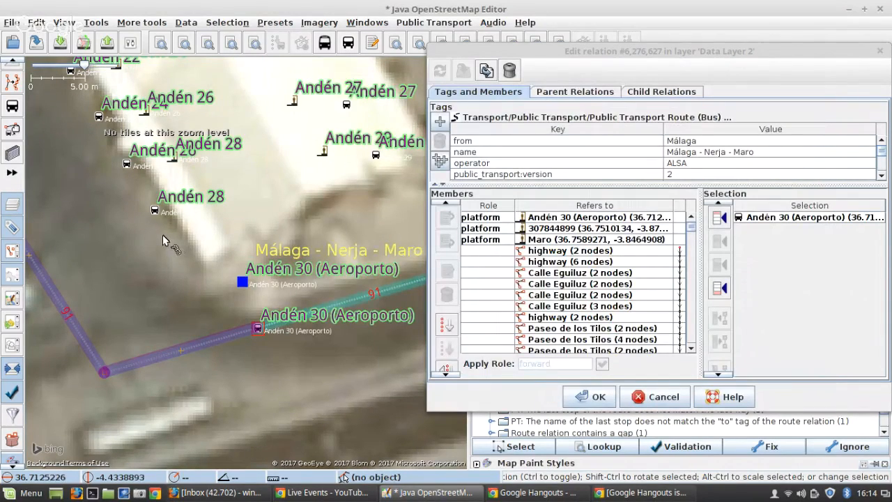
{"action": "scroll", "coordinate": [162, 234], "scroll_direction": "down", "scroll_amount": 1}
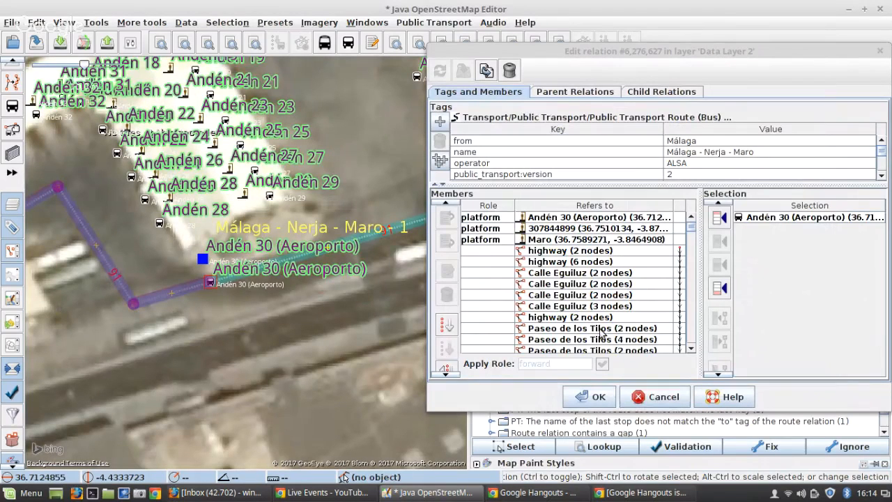
{"action": "left_click", "coordinate": [613, 396]}
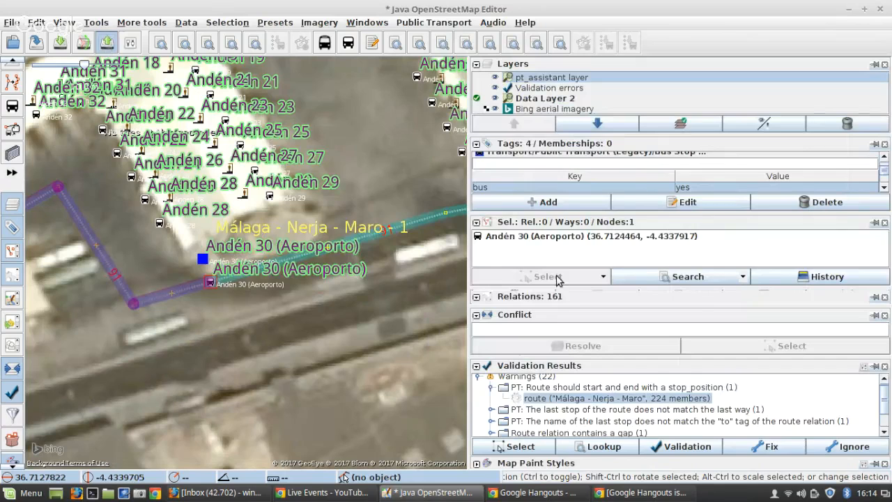
Cancel the upload check and zoom to the Línea 91 problem under the warning that the first or last way needs splitting
{"action": "left_click", "coordinate": [506, 345]}
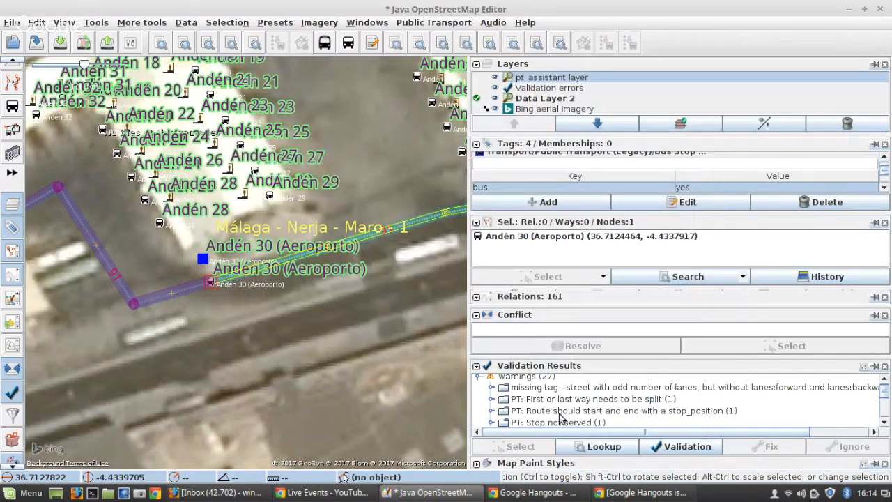
{"action": "left_click", "coordinate": [492, 399]}
{"action": "left_click", "coordinate": [537, 411]}
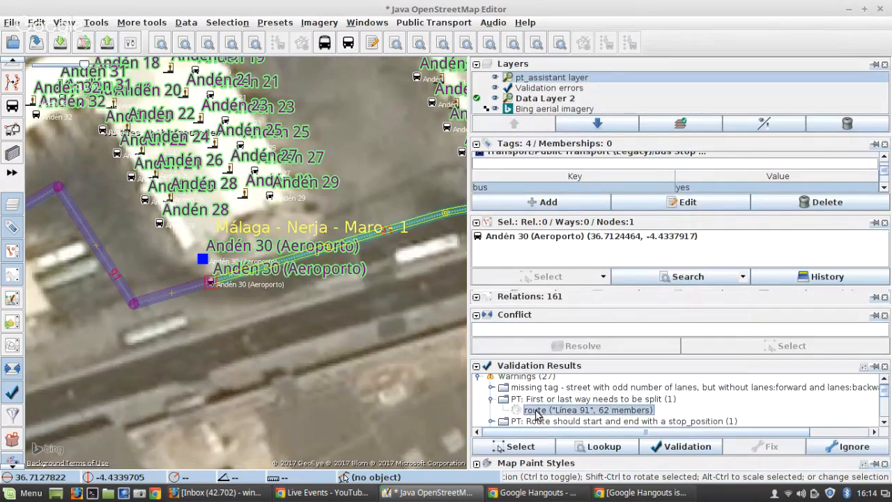
{"action": "right_click", "coordinate": [537, 412]}
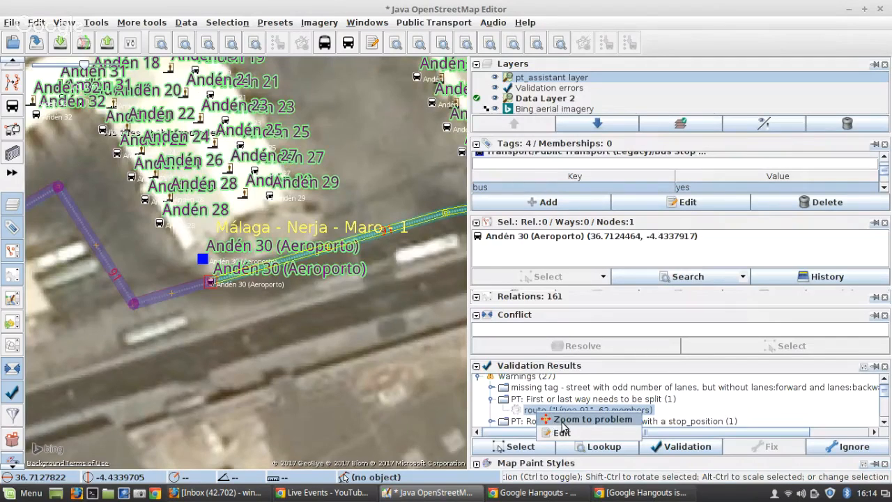
{"action": "left_click", "coordinate": [562, 422]}
{"action": "scroll", "coordinate": [233, 257], "scroll_direction": "up", "scroll_amount": 2}
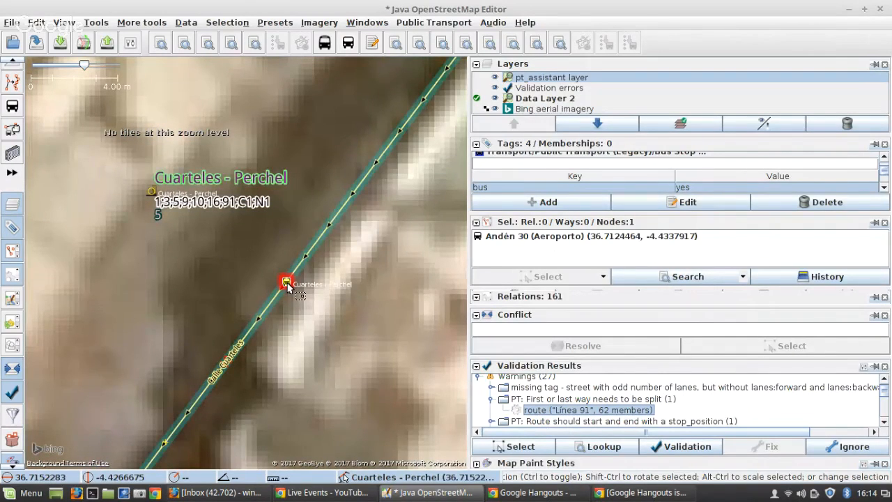
Select the Línea 91 route and examine its course between Cuarteles - Perchel and Andén 30 (Aeroporto)
{"action": "left_click", "coordinate": [514, 447]}
{"action": "scroll", "coordinate": [211, 284], "scroll_direction": "down", "scroll_amount": 2}
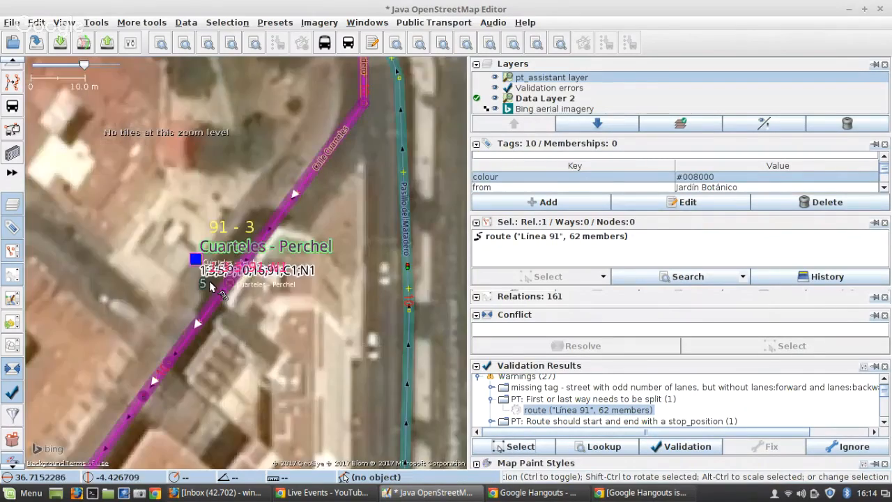
{"action": "scroll", "coordinate": [211, 284], "scroll_direction": "down", "scroll_amount": 3}
{"action": "scroll", "coordinate": [211, 291], "scroll_direction": "down", "scroll_amount": 2}
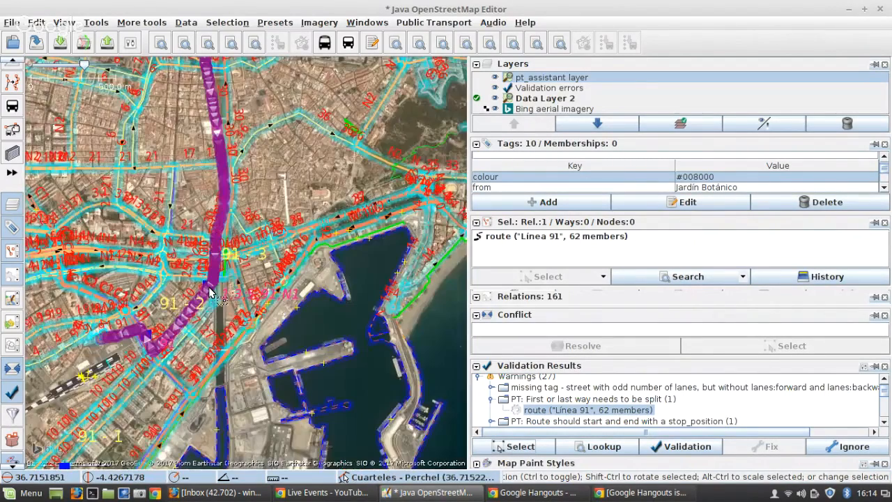
{"action": "scroll", "coordinate": [211, 292], "scroll_direction": "up", "scroll_amount": 2}
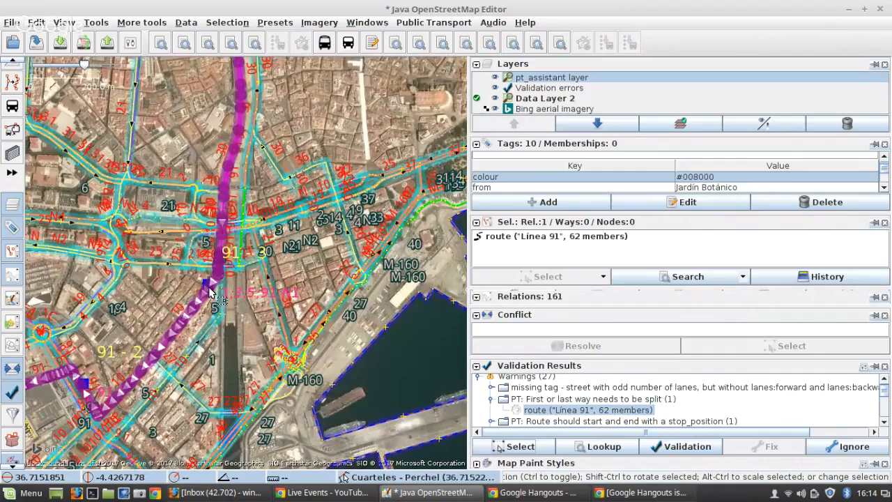
{"action": "scroll", "coordinate": [211, 291], "scroll_direction": "down", "scroll_amount": 2}
{"action": "scroll", "coordinate": [210, 295], "scroll_direction": "up", "scroll_amount": 4}
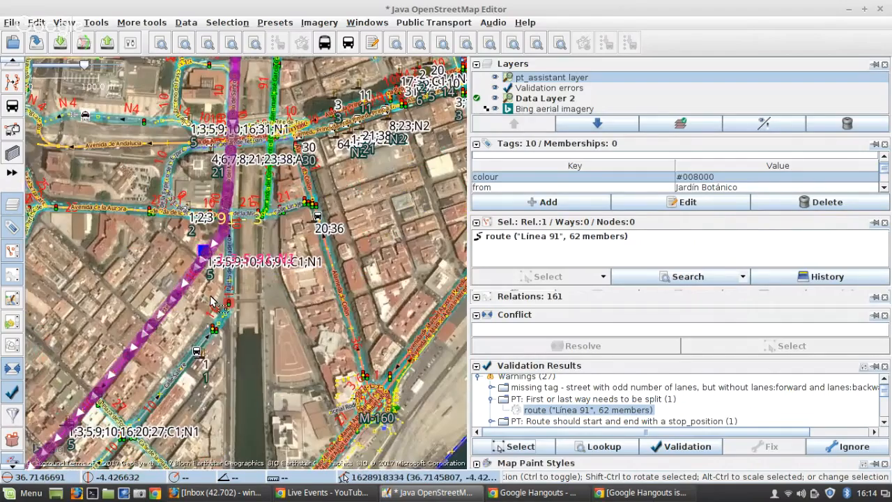
{"action": "scroll", "coordinate": [213, 301], "scroll_direction": "down", "scroll_amount": 2}
{"action": "scroll", "coordinate": [63, 331], "scroll_direction": "up", "scroll_amount": 5}
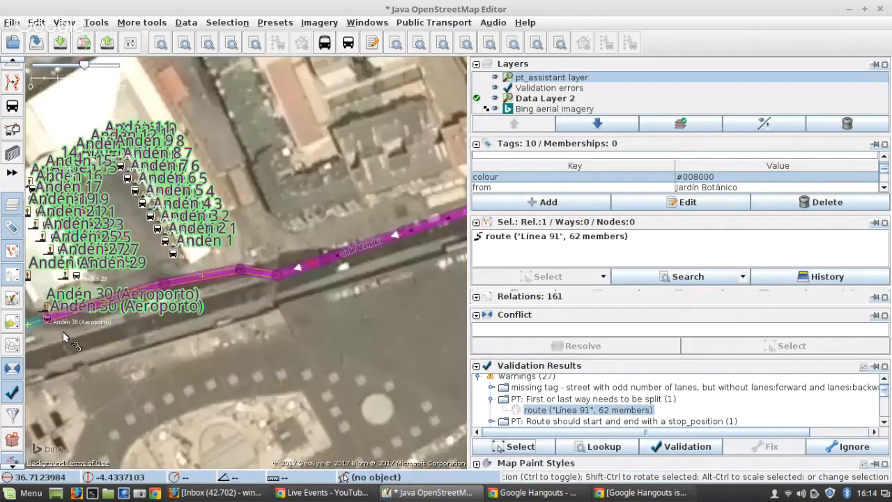
{"action": "scroll", "coordinate": [62, 331], "scroll_direction": "up", "scroll_amount": 2}
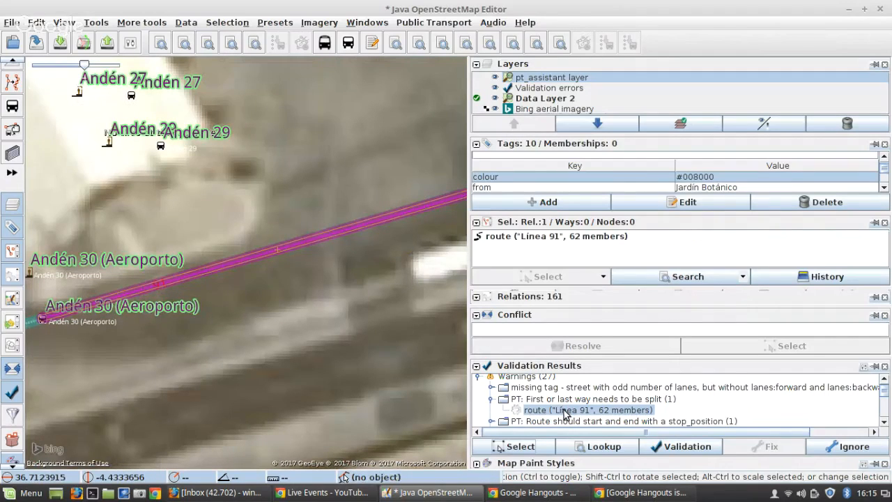
Edit the Línea 91 relation from its stop_position warning, adding the Andén 30 (Aeroporto) platform after Cuarteles - Perchel, and save it
{"action": "scroll", "coordinate": [565, 412], "scroll_direction": "down", "scroll_amount": 1}
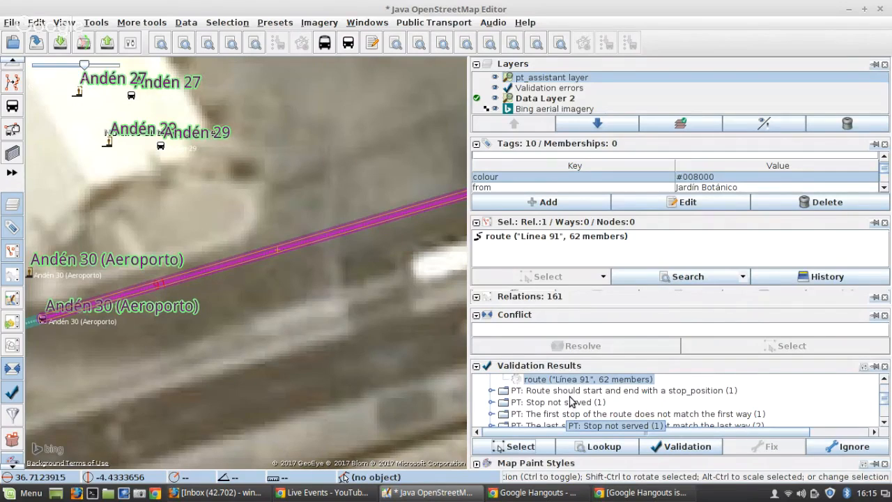
{"action": "left_click", "coordinate": [492, 391]}
{"action": "left_click", "coordinate": [566, 408]}
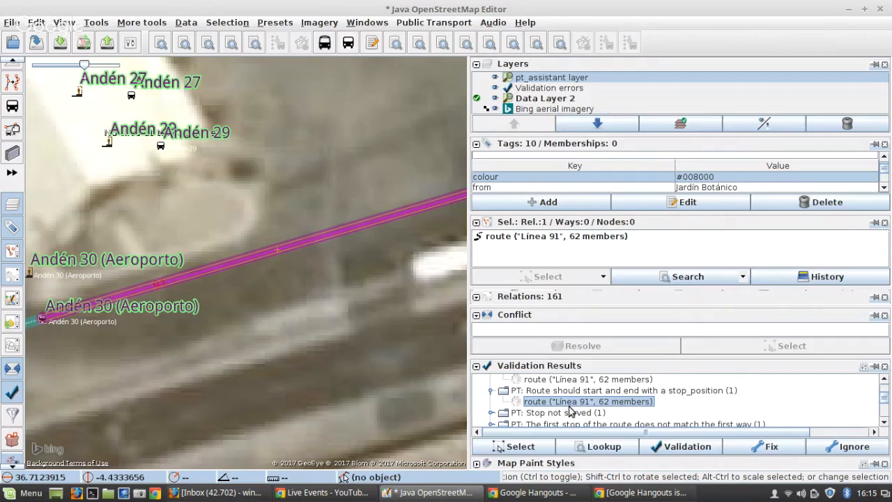
{"action": "right_click", "coordinate": [571, 410]}
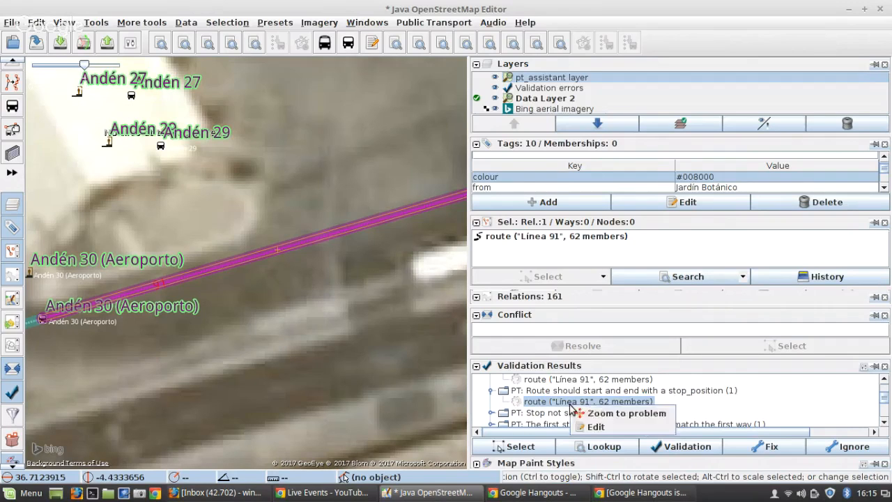
{"action": "left_click", "coordinate": [603, 425]}
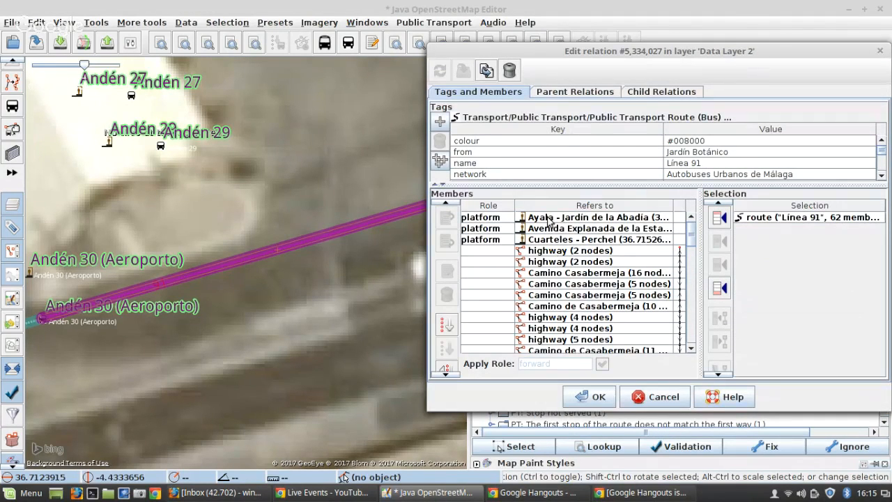
{"action": "left_click_drag", "start_coordinate": [141, 282], "coordinate": [239, 287]}
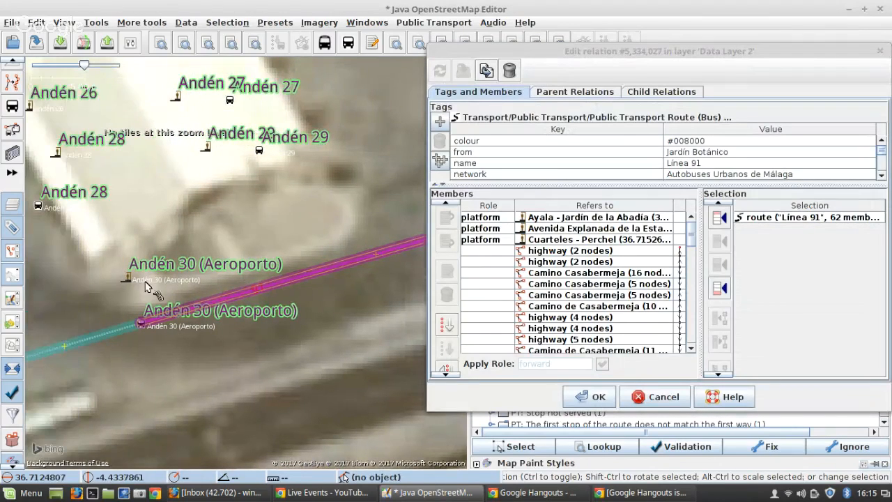
{"action": "left_click", "coordinate": [126, 278]}
{"action": "left_click", "coordinate": [658, 241]}
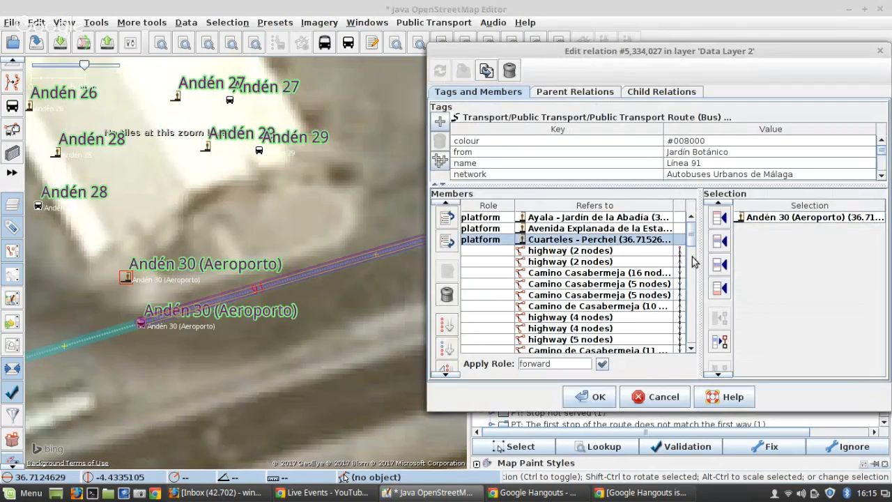
{"action": "left_click", "coordinate": [718, 267]}
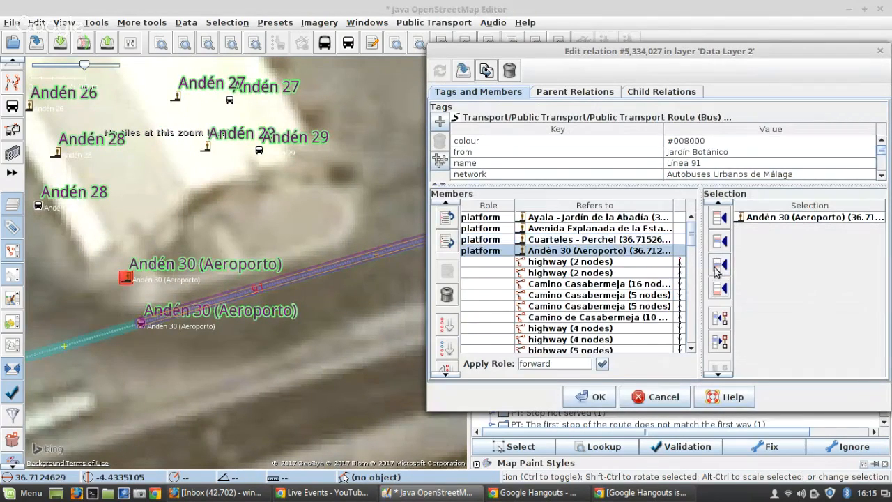
{"action": "left_click", "coordinate": [594, 394]}
Run the upload check again, review the remaining route warnings, and continue to the upload settings
{"action": "scroll", "coordinate": [549, 418], "scroll_direction": "down", "scroll_amount": 1}
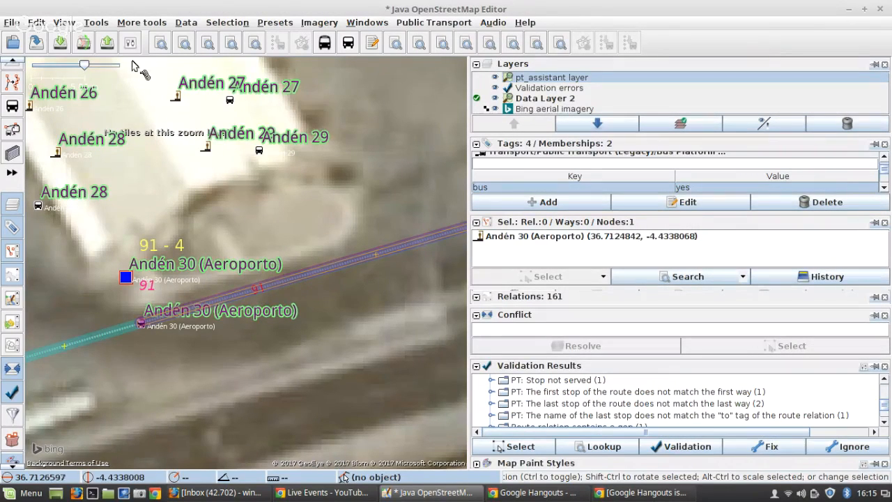
{"action": "left_click", "coordinate": [108, 49]}
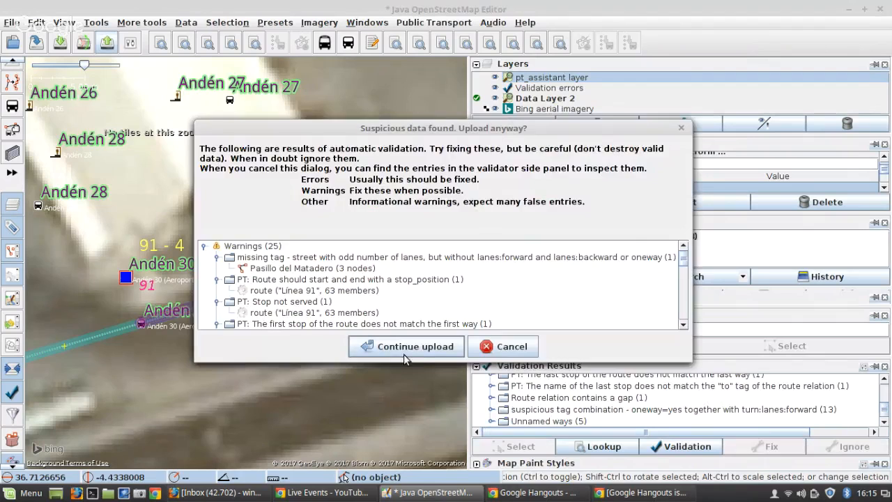
{"action": "scroll", "coordinate": [354, 313], "scroll_direction": "down", "scroll_amount": 1}
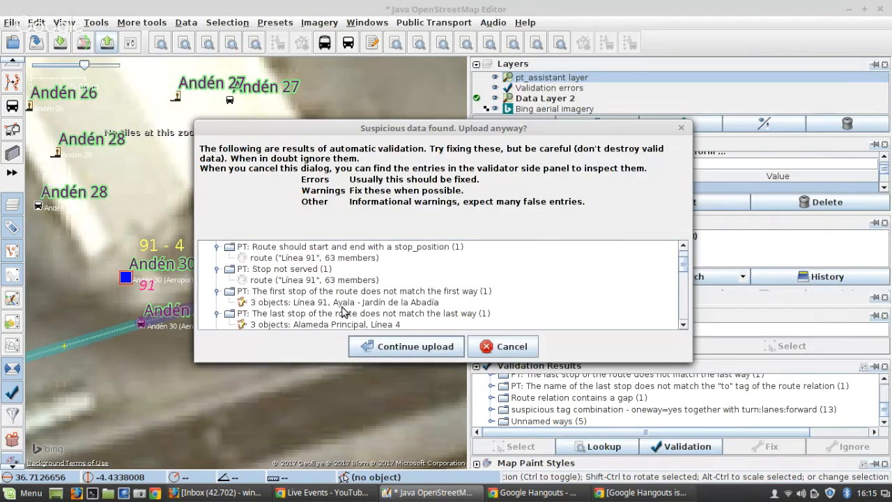
{"action": "scroll", "coordinate": [322, 311], "scroll_direction": "down", "scroll_amount": 1}
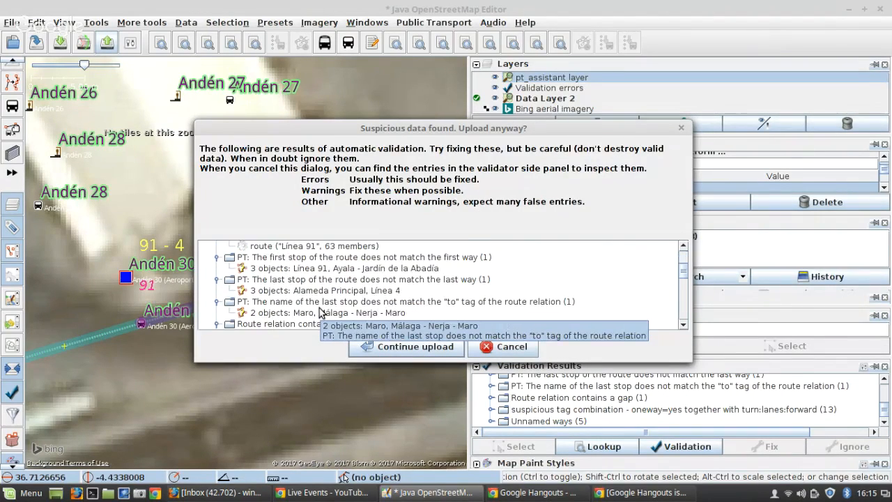
{"action": "left_click", "coordinate": [427, 346]}
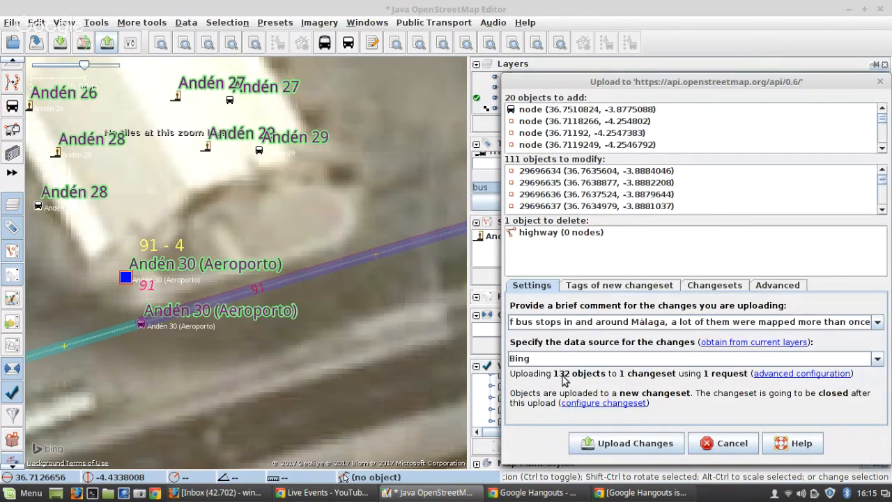
Clear the old changeset comment and look through the objects to modify for the changed bus routes
{"action": "left_click", "coordinate": [588, 327]}
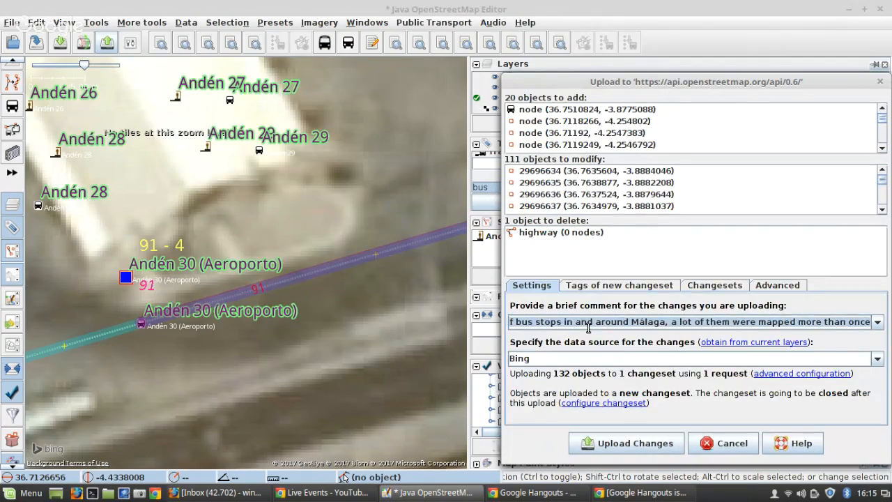
{"action": "key", "text": "BackSpace"}
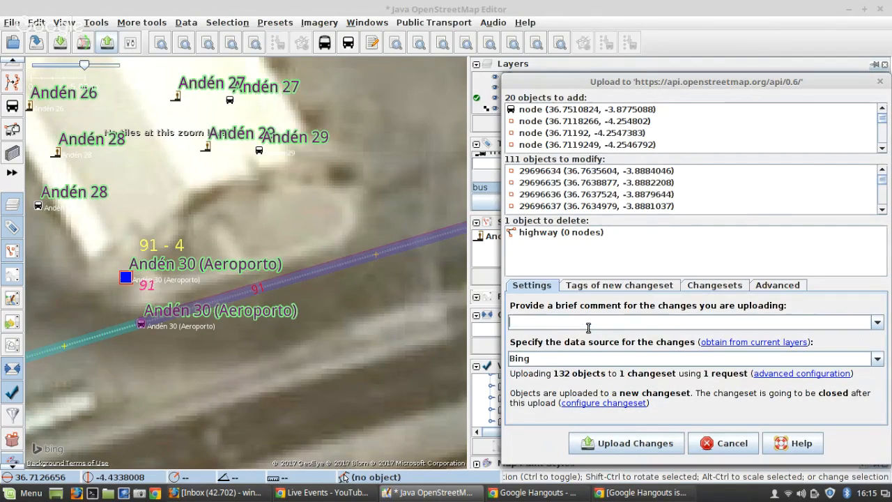
{"action": "scroll", "coordinate": [614, 183], "scroll_direction": "down", "scroll_amount": 3}
{"action": "scroll", "coordinate": [613, 183], "scroll_direction": "down", "scroll_amount": 15}
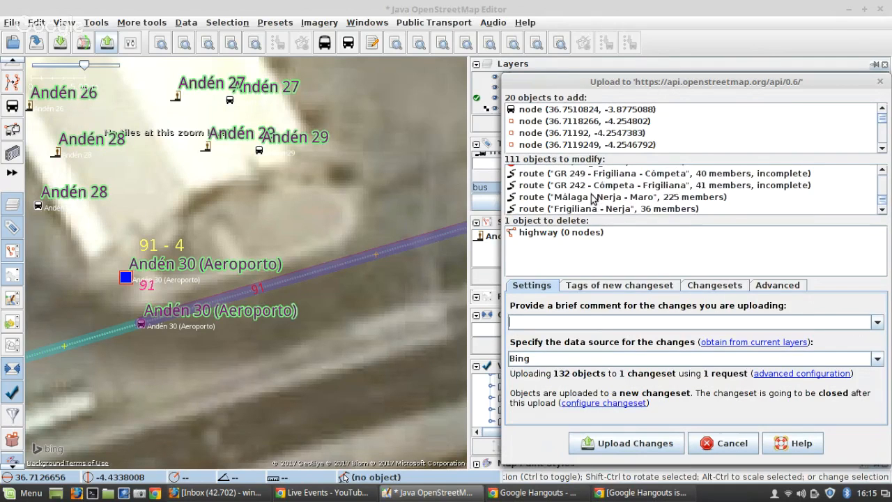
{"action": "scroll", "coordinate": [596, 200], "scroll_direction": "up", "scroll_amount": 1}
{"action": "scroll", "coordinate": [593, 200], "scroll_direction": "down", "scroll_amount": 1}
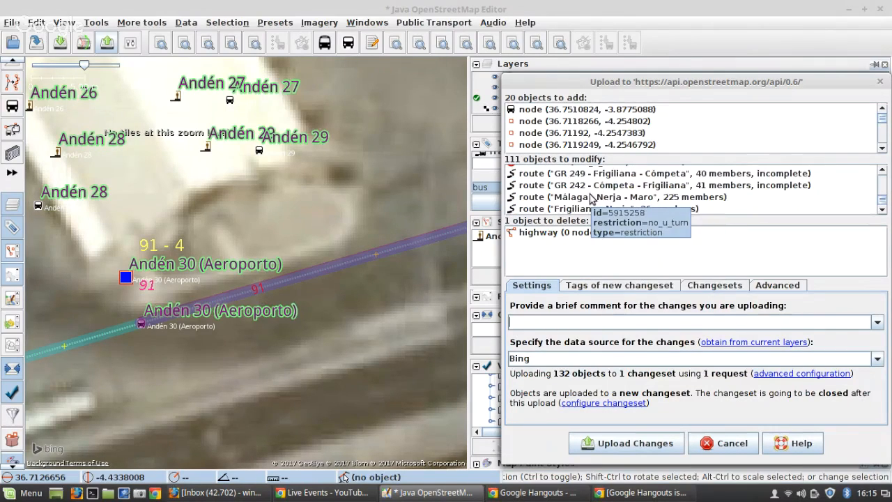
{"action": "scroll", "coordinate": [591, 211], "scroll_direction": "up", "scroll_amount": 1}
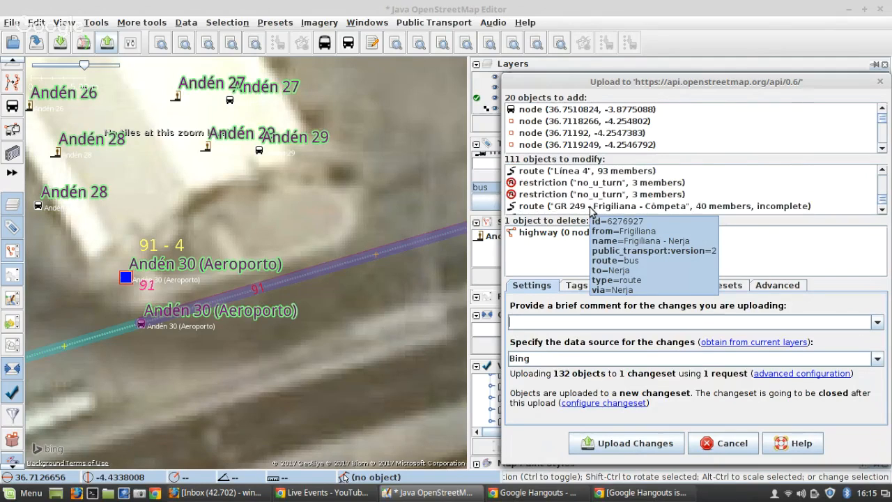
{"action": "scroll", "coordinate": [591, 211], "scroll_direction": "up", "scroll_amount": 1}
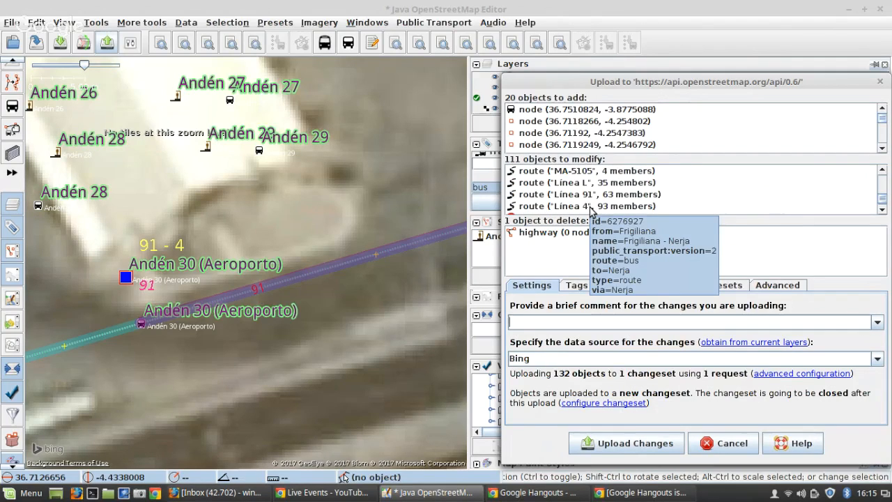
Enter the changeset comment "Línea L, 4, 90 and several other bus routes" and upload the changes
{"action": "type", "text": "LIn"}
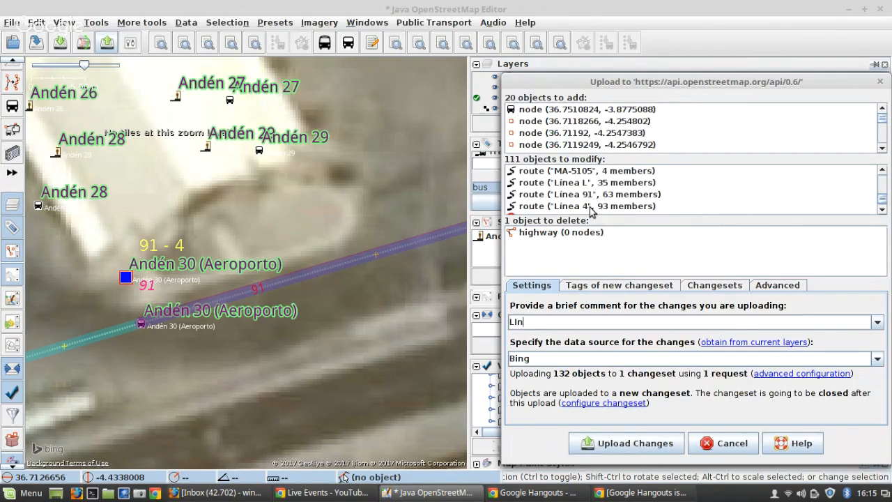
{"action": "key", "text": "BackSpace"}
{"action": "key", "text": "BackSpace"}
{"action": "type", "text": "inea L, 4"}
{"action": "type", "text": ", 90 and several other "}
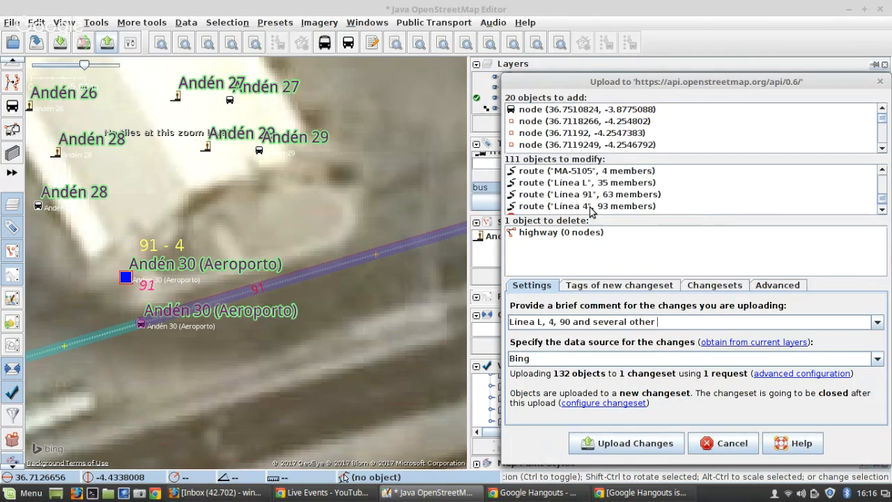
{"action": "type", "text": "bus routes"}
{"action": "left_click", "coordinate": [650, 442]}
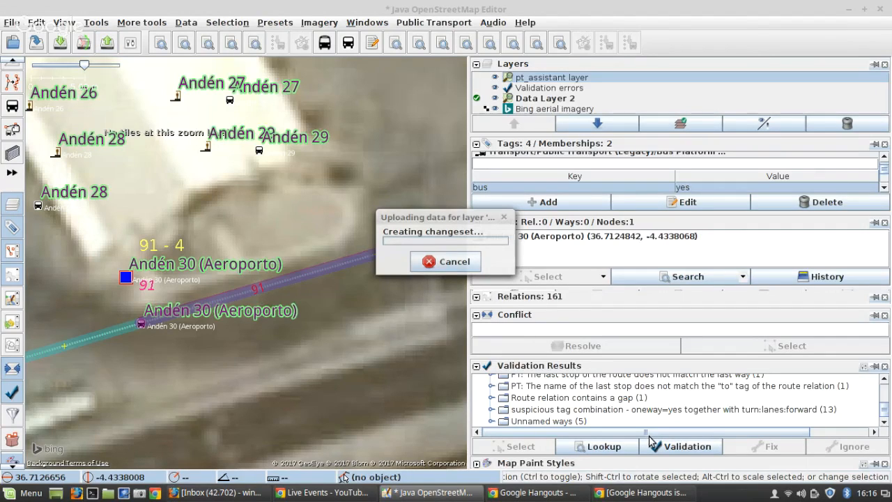
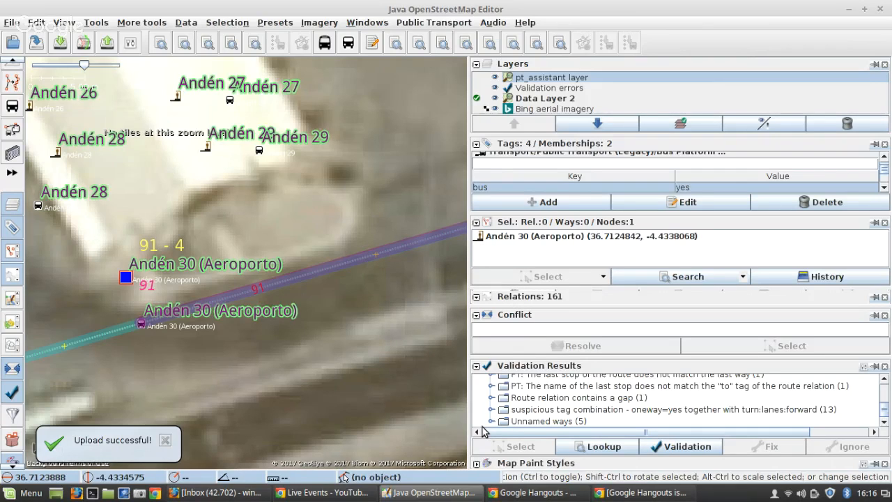
Clear the selection, validate the whole data layer again, and review the errors and public transport route warnings
{"action": "left_click", "coordinate": [392, 384]}
{"action": "left_click", "coordinate": [679, 447]}
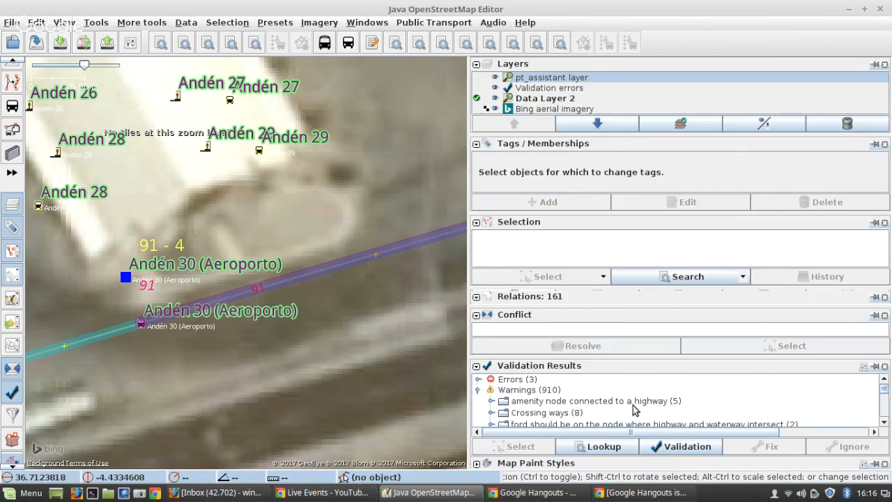
{"action": "scroll", "coordinate": [635, 410], "scroll_direction": "down", "scroll_amount": 1}
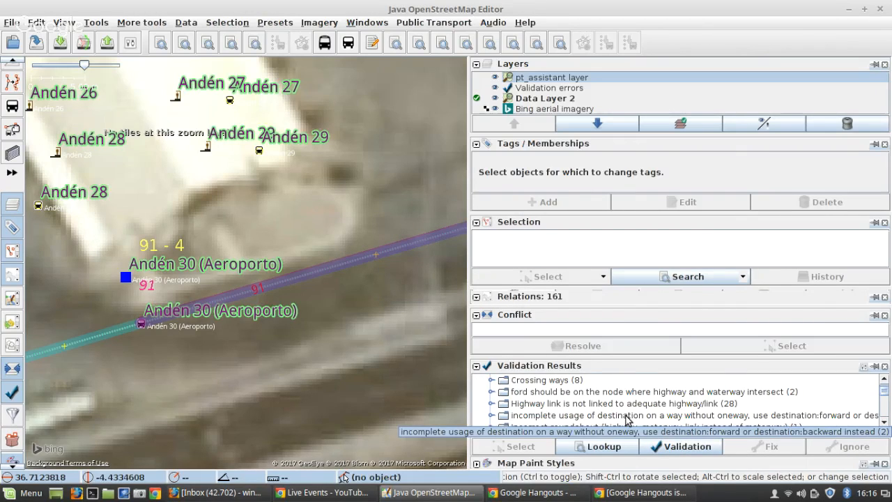
{"action": "scroll", "coordinate": [625, 418], "scroll_direction": "up", "scroll_amount": 1}
{"action": "left_click", "coordinate": [478, 379]}
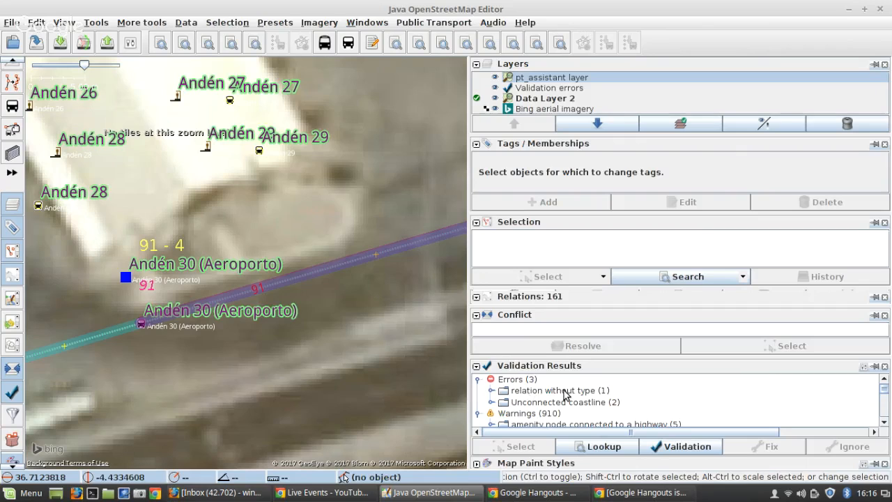
{"action": "scroll", "coordinate": [566, 398], "scroll_direction": "down", "scroll_amount": 3}
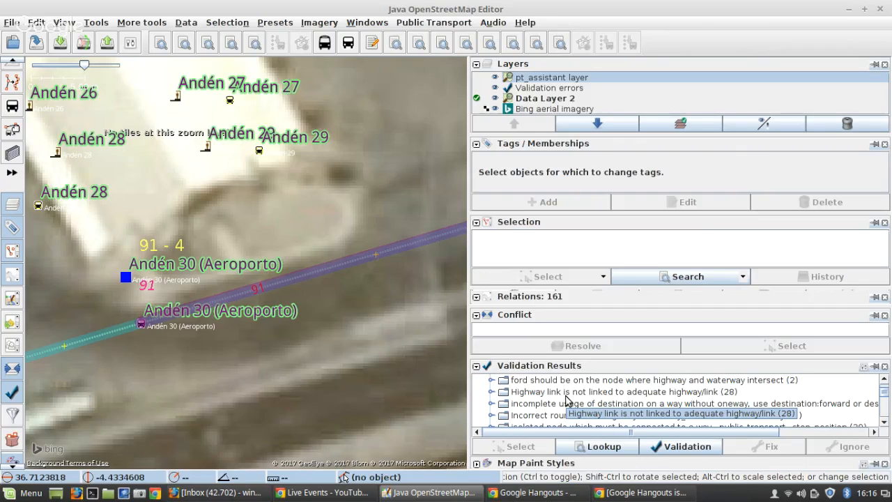
{"action": "scroll", "coordinate": [566, 404], "scroll_direction": "down", "scroll_amount": 9}
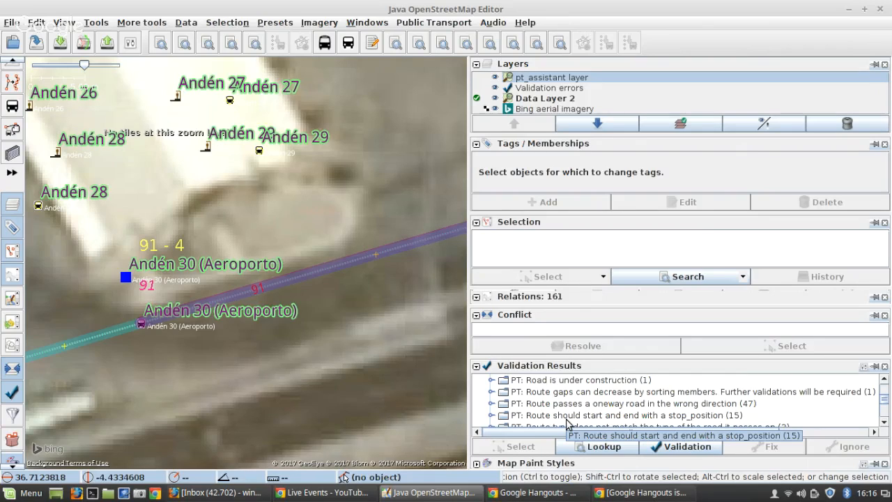
{"action": "left_click", "coordinate": [492, 392]}
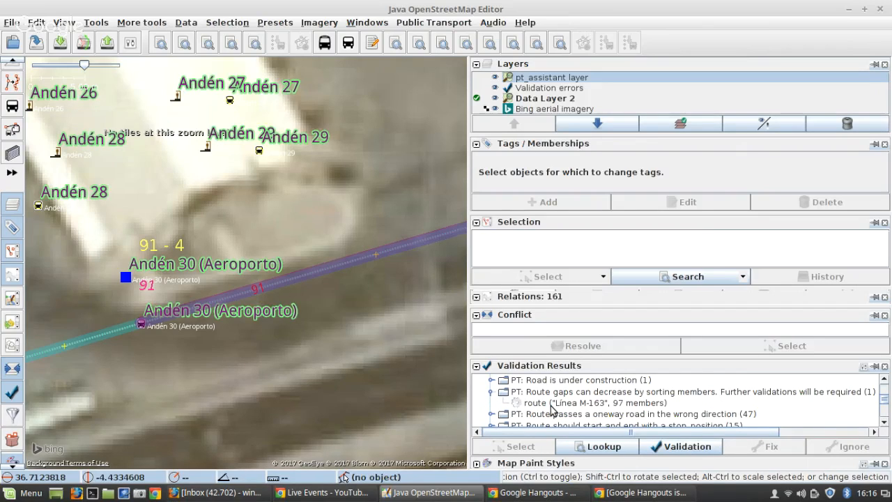
{"action": "scroll", "coordinate": [553, 410], "scroll_direction": "down", "scroll_amount": 1}
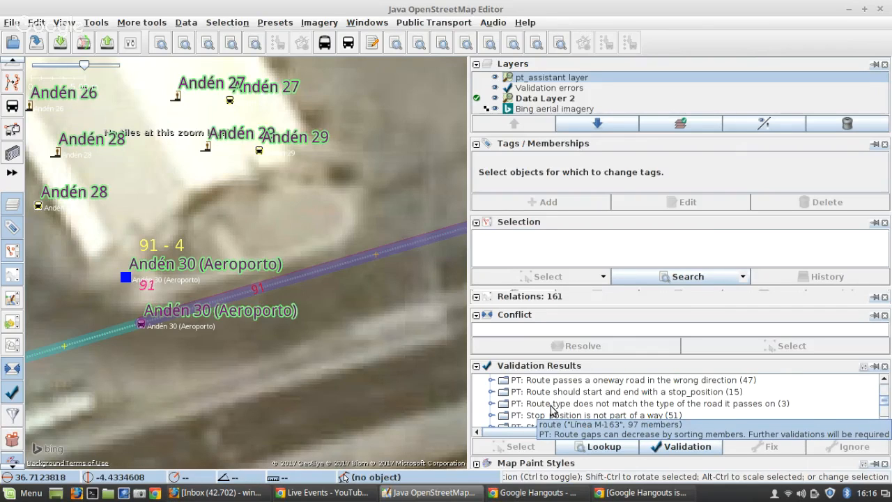
Start the fix for Línea 3 under the wrong-direction oneway warning and examine the Carretera de Olías roundabout
{"action": "left_click", "coordinate": [493, 381]}
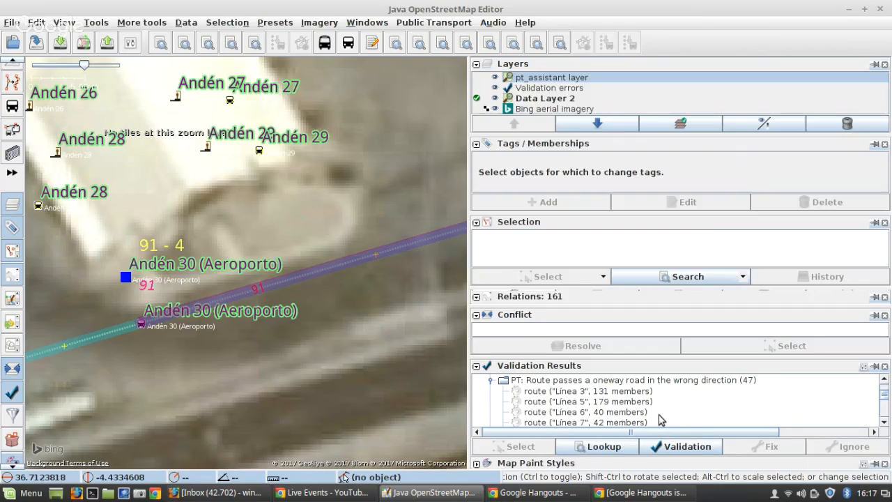
{"action": "left_click", "coordinate": [626, 392]}
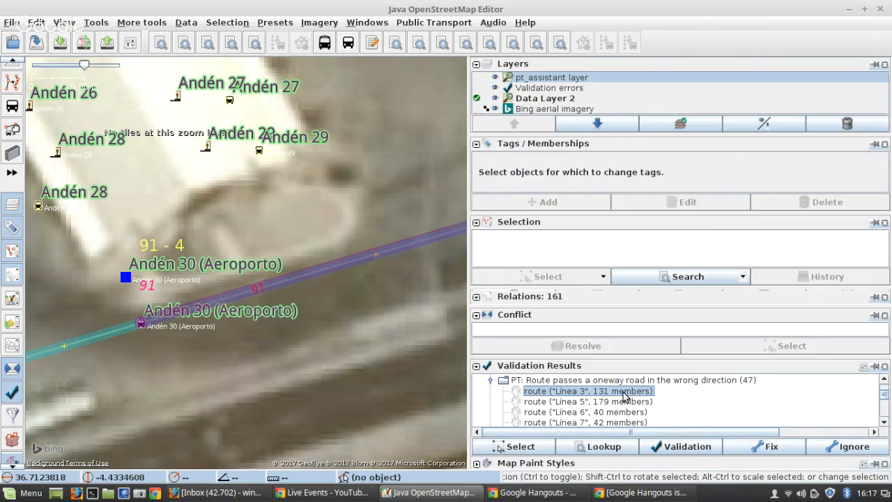
{"action": "left_click", "coordinate": [752, 451]}
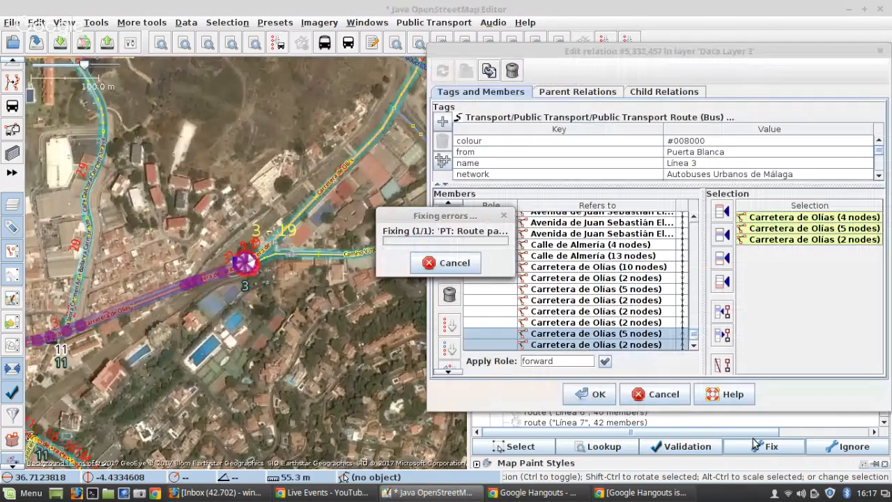
{"action": "scroll", "coordinate": [244, 279], "scroll_direction": "down", "scroll_amount": 4}
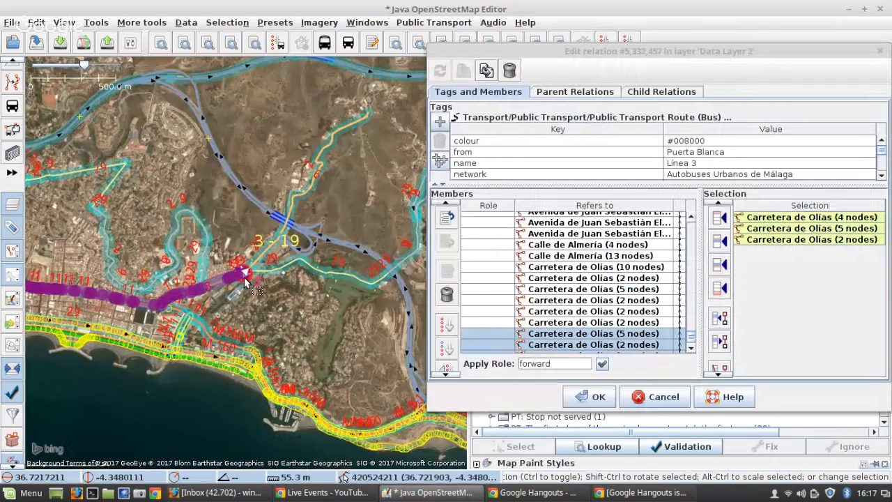
{"action": "scroll", "coordinate": [245, 279], "scroll_direction": "up", "scroll_amount": 10}
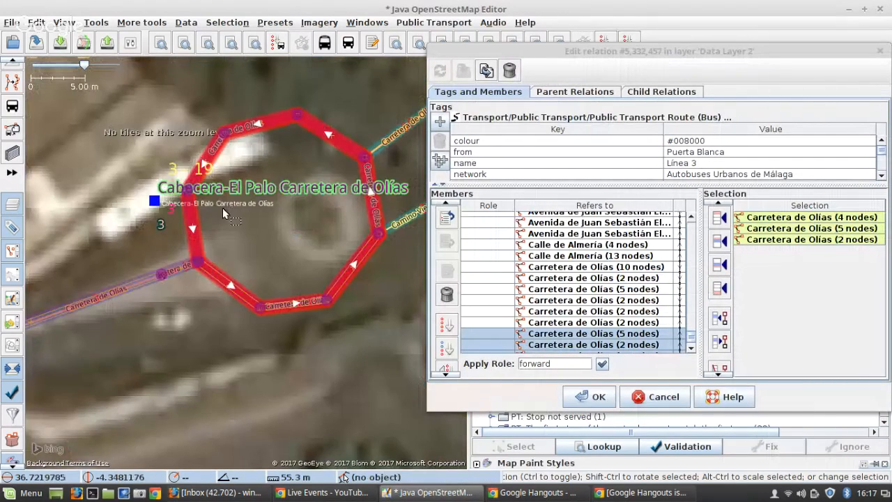
{"action": "scroll", "coordinate": [616, 310], "scroll_direction": "down", "scroll_amount": 1}
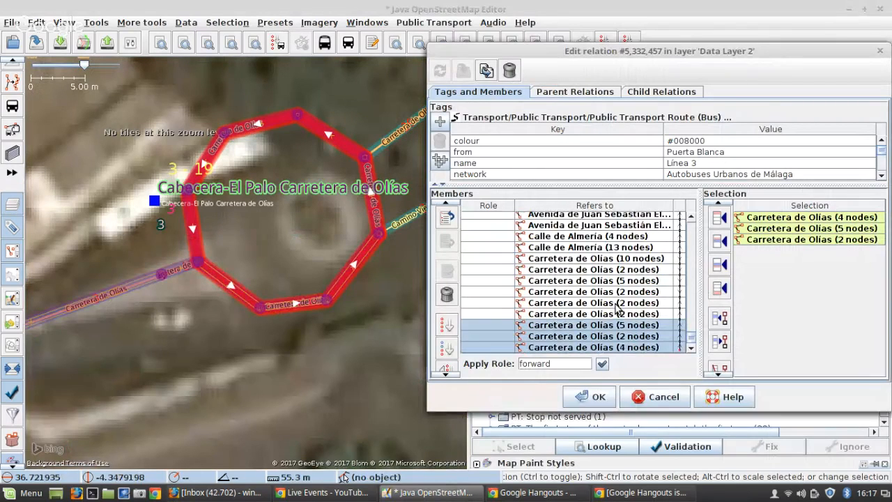
Remove the 5-node Carretera de Olías roundabout way from the Línea 3 relation, sort the members below it, and save
{"action": "left_click", "coordinate": [621, 292]}
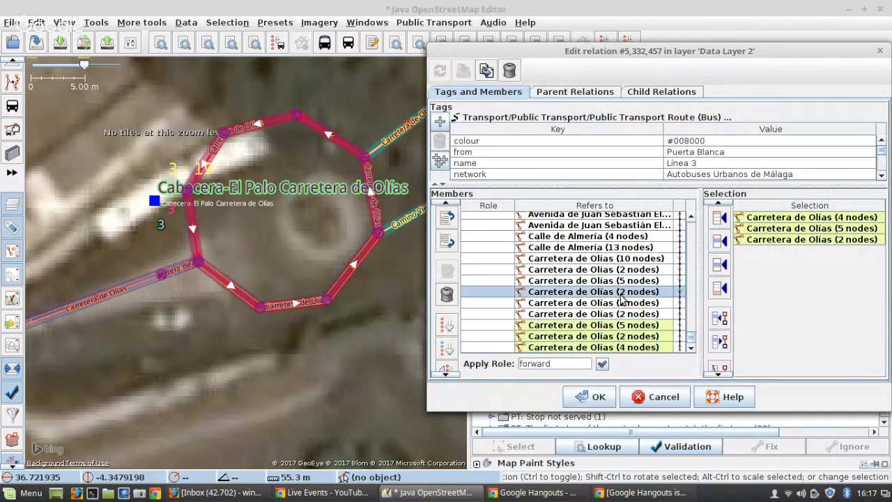
{"action": "left_click", "coordinate": [193, 231]}
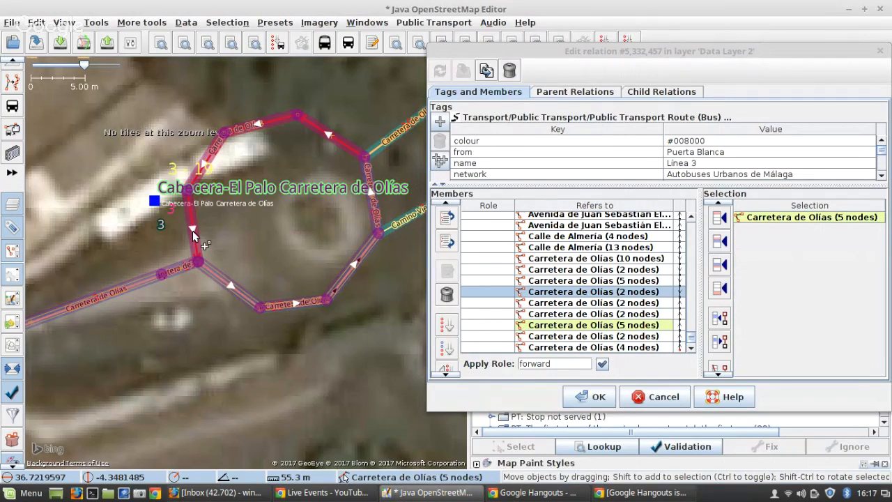
{"action": "left_click", "coordinate": [606, 325]}
{"action": "left_click", "coordinate": [446, 293]}
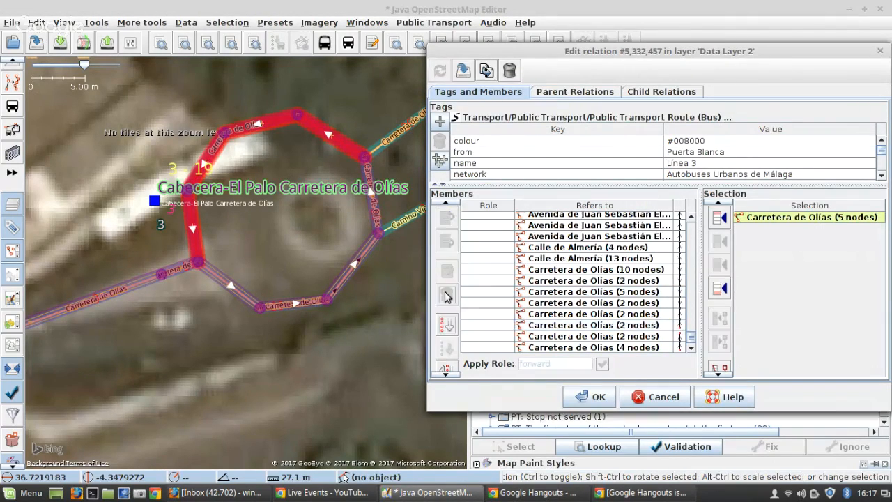
{"action": "left_click", "coordinate": [610, 315]}
{"action": "left_click", "coordinate": [447, 349]}
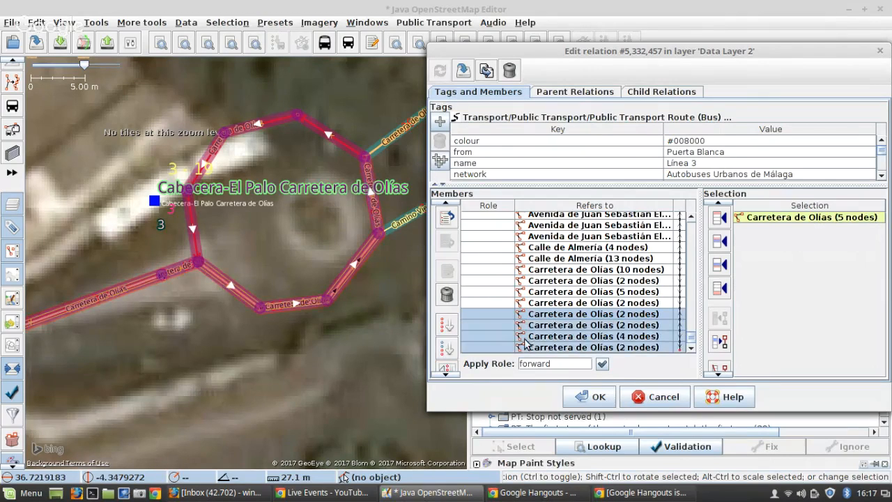
{"action": "left_click", "coordinate": [594, 399]}
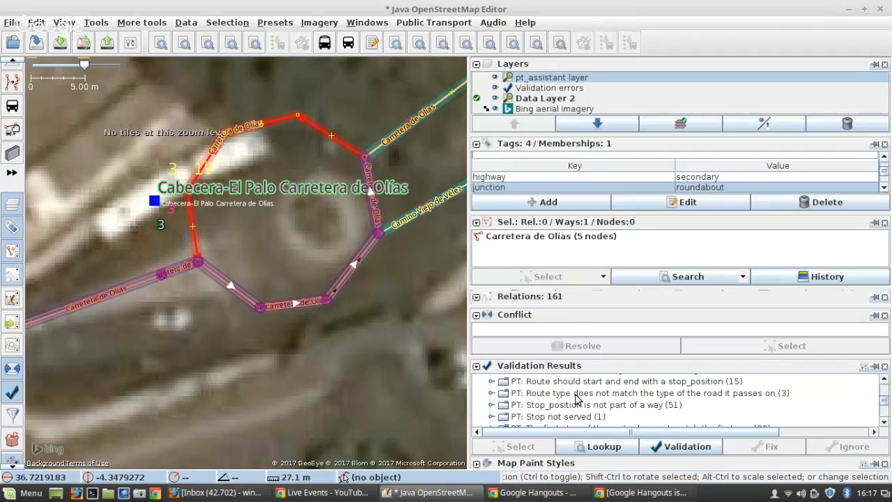
Append the 5-node roundabout way and the adjoining 2-node Carretera de Olías way to the end of the 130-member Línea 3 relation and save
{"action": "scroll", "coordinate": [190, 202], "scroll_direction": "up", "scroll_amount": 2}
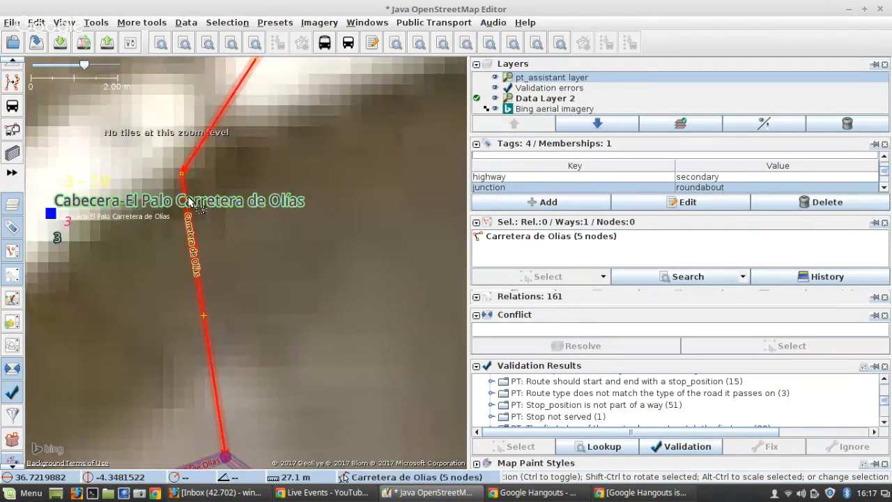
{"action": "scroll", "coordinate": [188, 204], "scroll_direction": "down", "scroll_amount": 4}
{"action": "scroll", "coordinate": [185, 209], "scroll_direction": "up", "scroll_amount": 2}
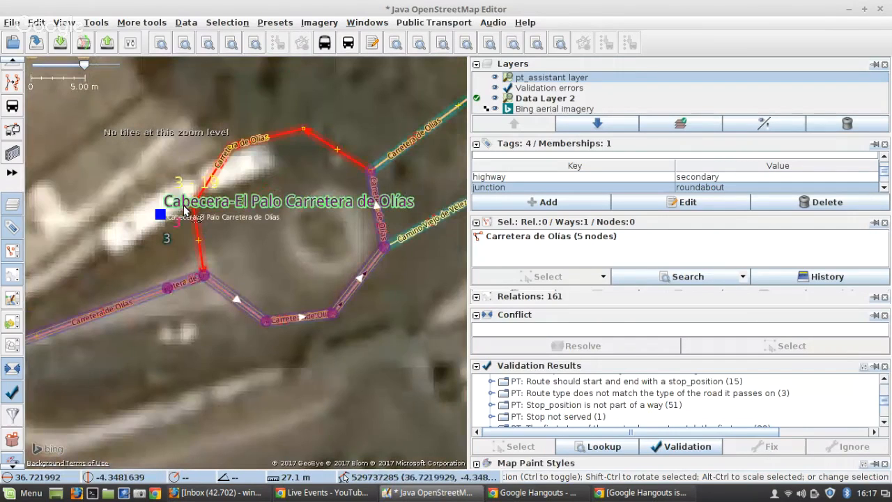
{"action": "left_click", "coordinate": [180, 281]}
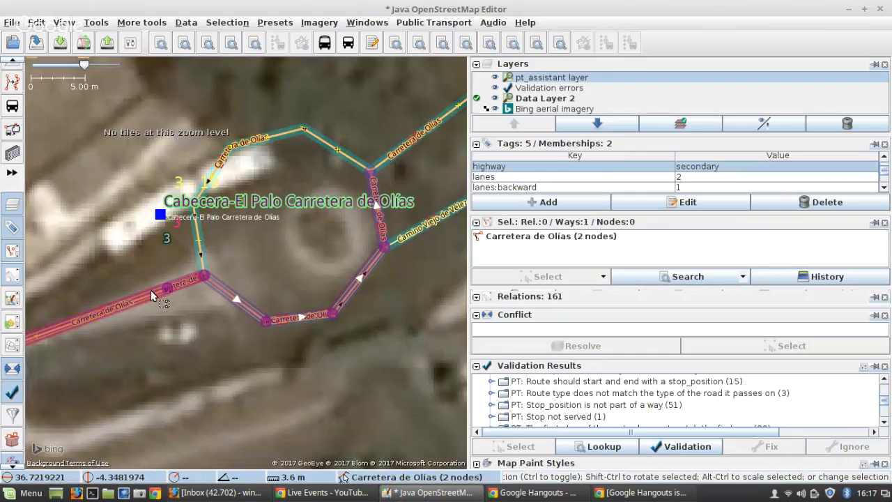
{"action": "scroll", "coordinate": [561, 172], "scroll_direction": "down", "scroll_amount": 3}
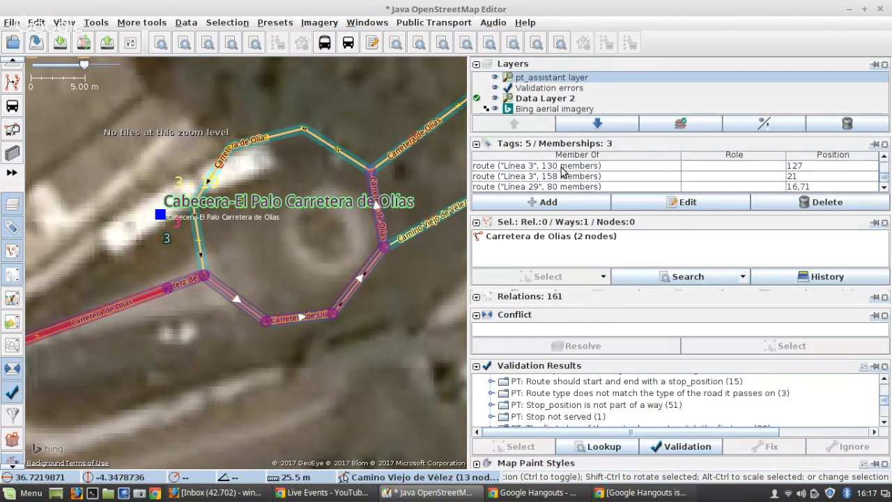
{"action": "left_click", "coordinate": [562, 168]}
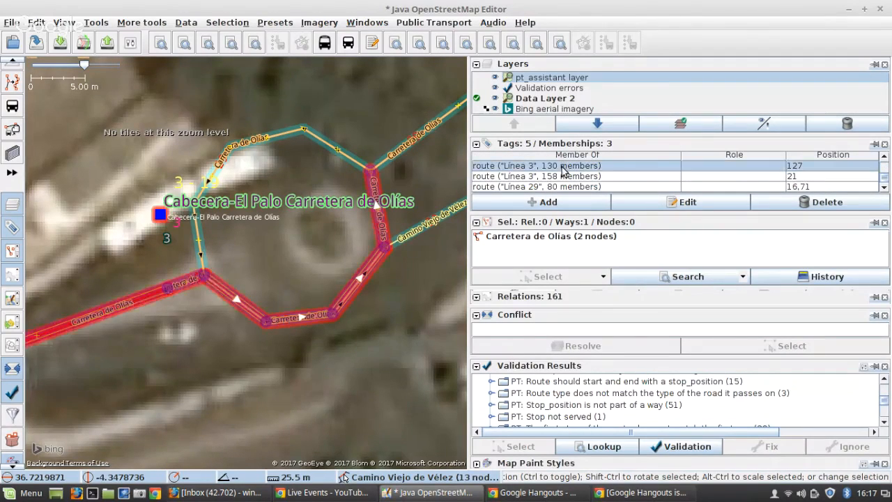
{"action": "left_click", "coordinate": [679, 202]}
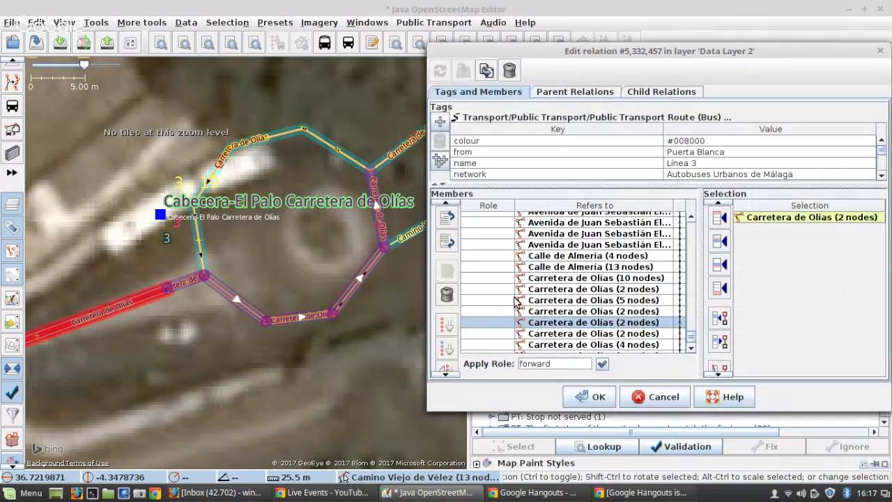
{"action": "left_click", "coordinate": [322, 148]}
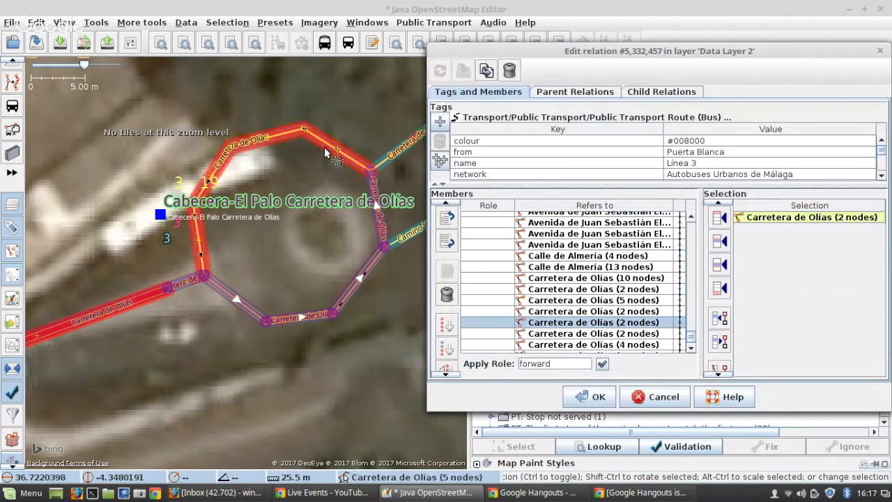
{"action": "left_click", "coordinate": [195, 282], "text": "shift"}
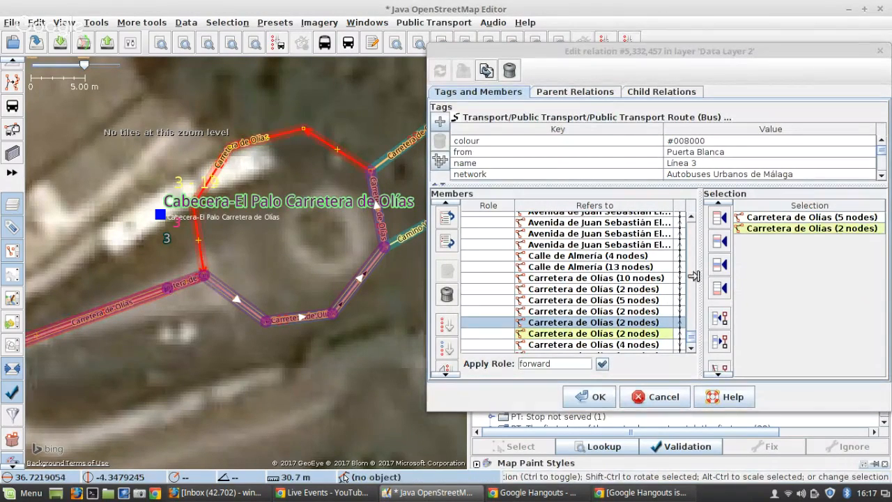
{"action": "left_click", "coordinate": [719, 269]}
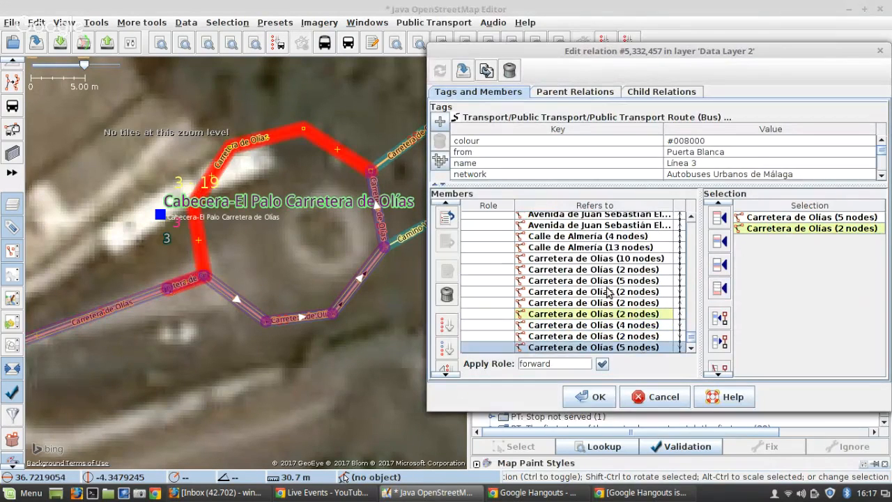
{"action": "left_click", "coordinate": [592, 391]}
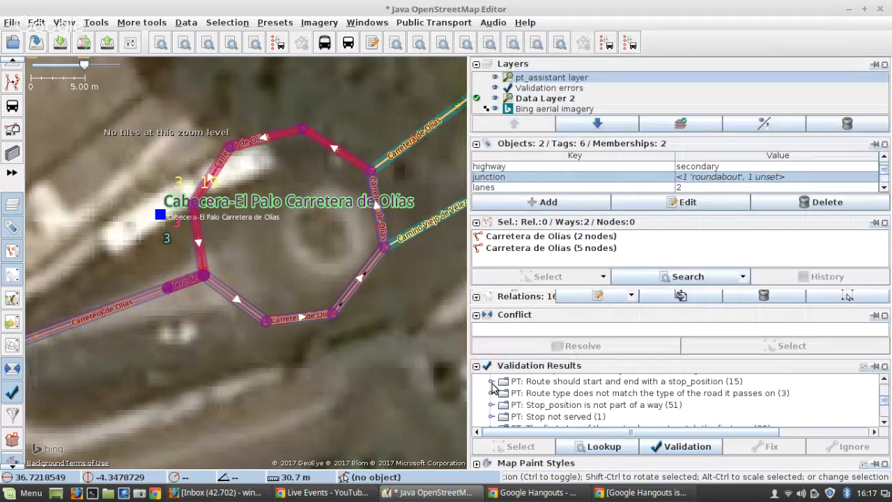
Start the fix for the 179-member Línea 5 route under the wrong-direction oneway road warning
{"action": "scroll", "coordinate": [493, 388], "scroll_direction": "up", "scroll_amount": 1}
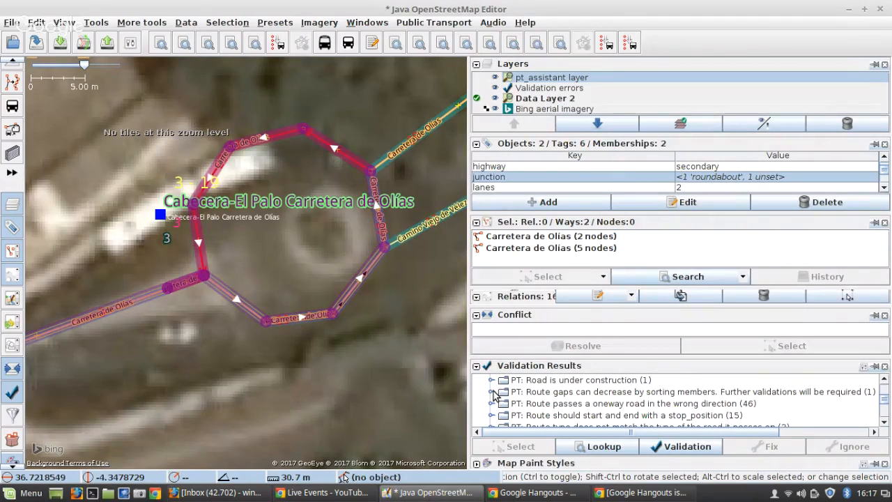
{"action": "scroll", "coordinate": [495, 395], "scroll_direction": "up", "scroll_amount": 1}
{"action": "scroll", "coordinate": [495, 395], "scroll_direction": "up", "scroll_amount": 1}
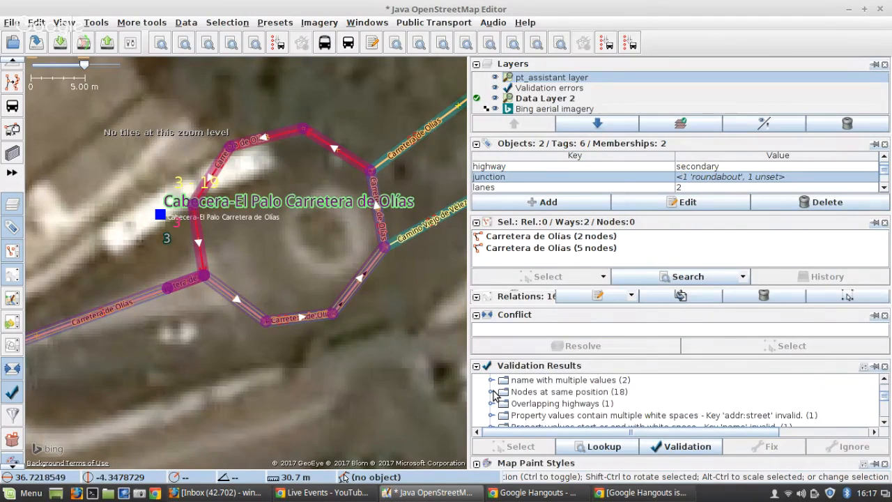
{"action": "scroll", "coordinate": [495, 394], "scroll_direction": "down", "scroll_amount": 4}
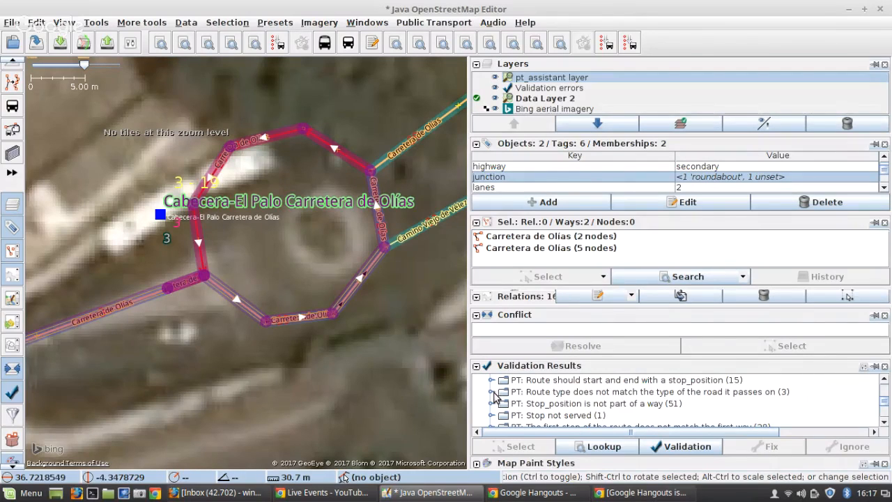
{"action": "scroll", "coordinate": [495, 401], "scroll_direction": "down", "scroll_amount": 1}
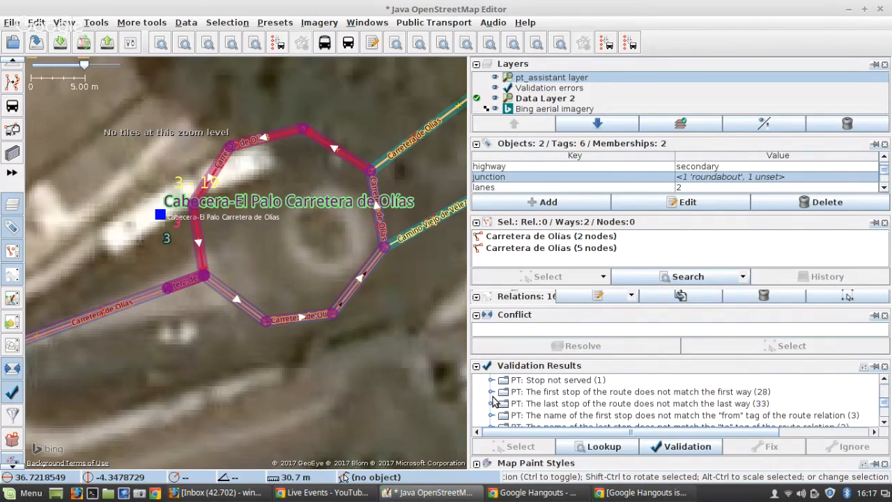
{"action": "scroll", "coordinate": [495, 400], "scroll_direction": "up", "scroll_amount": 2}
{"action": "scroll", "coordinate": [495, 401], "scroll_direction": "up", "scroll_amount": 1}
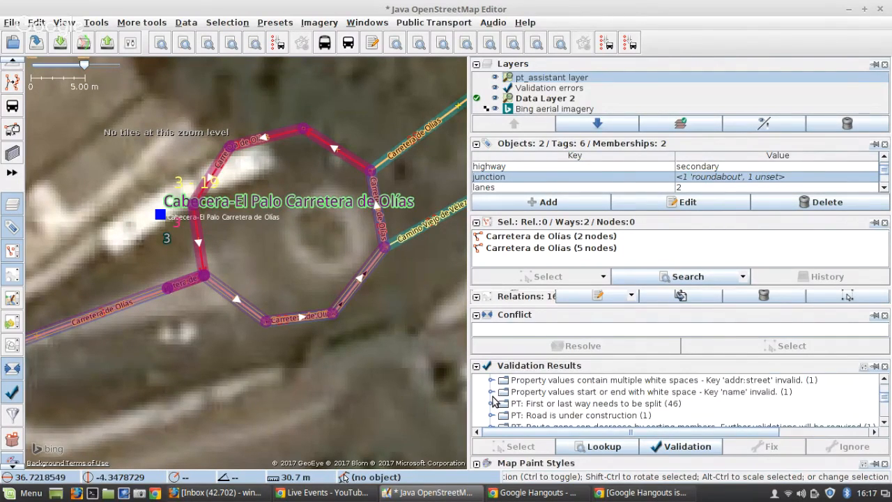
{"action": "scroll", "coordinate": [495, 401], "scroll_direction": "down", "scroll_amount": 1}
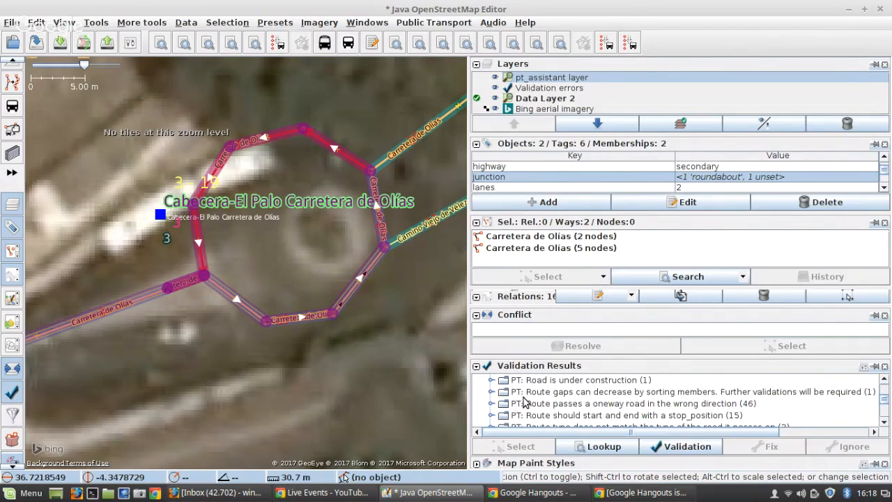
{"action": "left_click", "coordinate": [491, 403]}
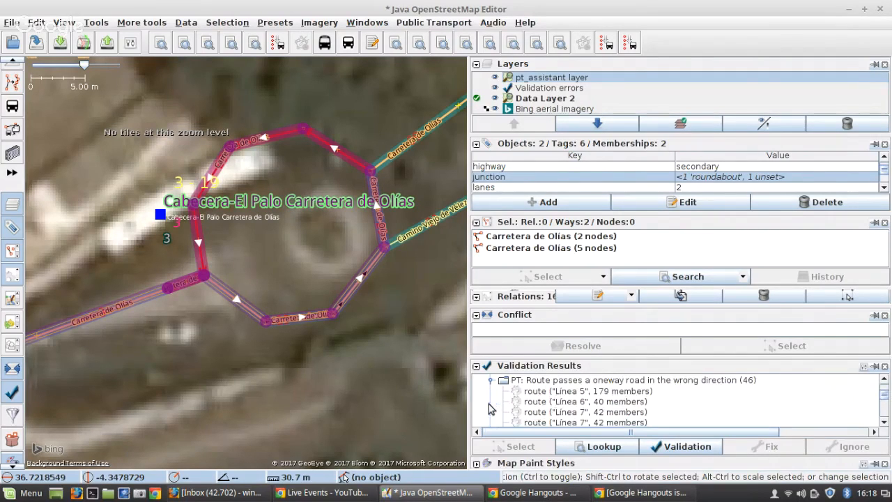
{"action": "left_click", "coordinate": [558, 397]}
{"action": "left_click", "coordinate": [757, 446]}
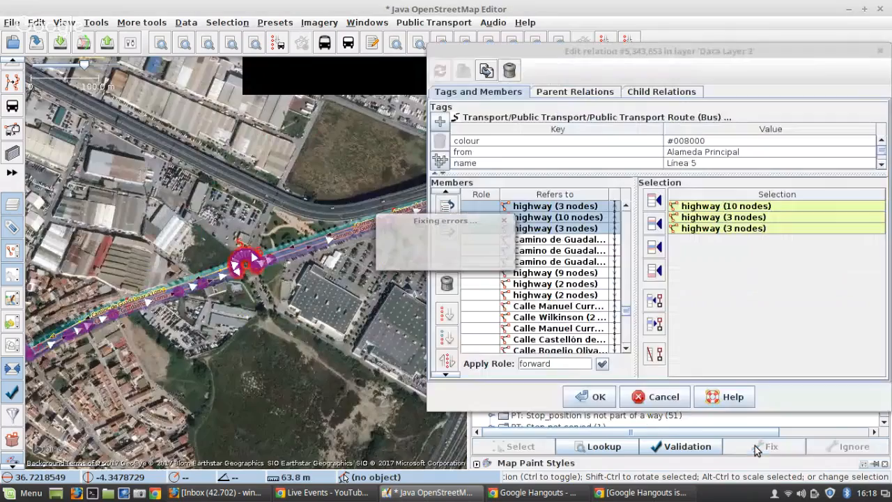
Download the OpenStreetMap data around the highlighted Camino de Guadalmar a la Loma roundabout
{"action": "scroll", "coordinate": [244, 260], "scroll_direction": "up", "scroll_amount": 6}
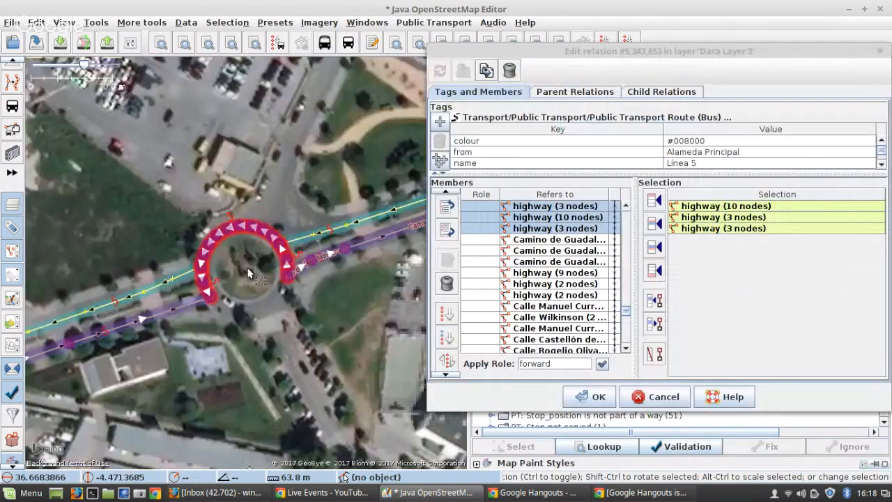
{"action": "left_click", "coordinate": [59, 44]}
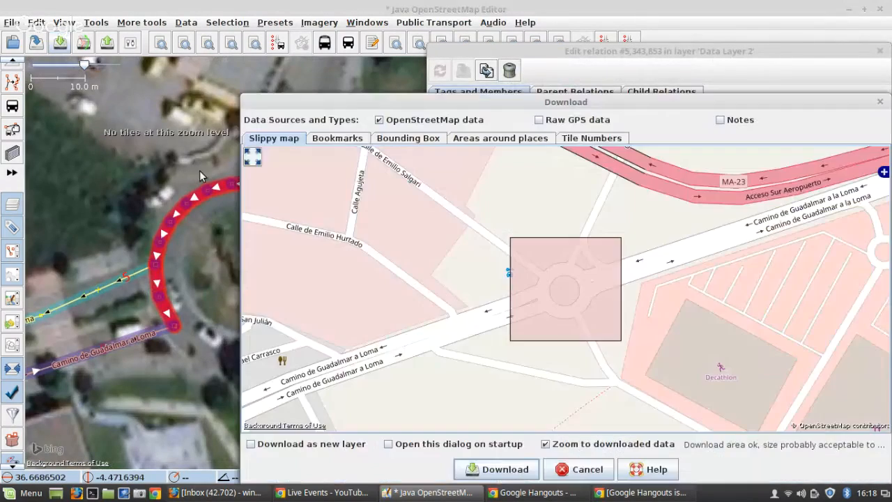
{"action": "left_click", "coordinate": [496, 468]}
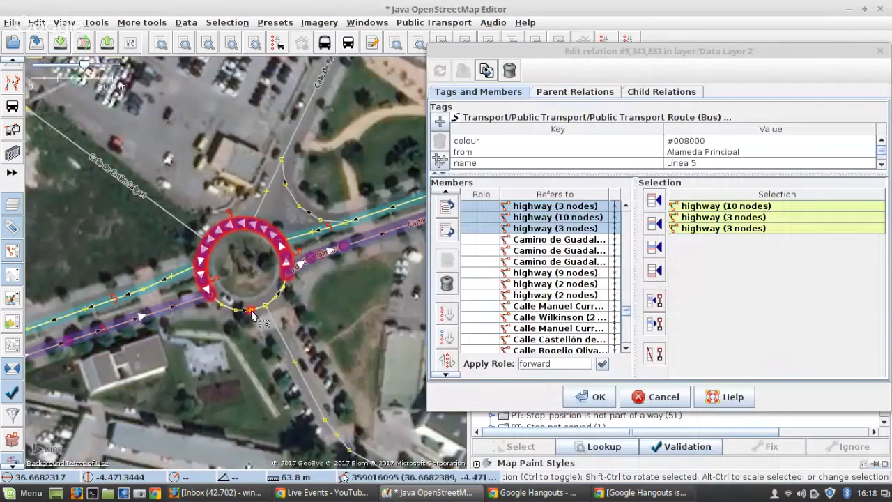
Replace the three wrong-direction roundabout ways in Línea 5 with the 8-node southern arc, placed before the outgoing Camino de Guadalmar way, and save
{"action": "left_click", "coordinate": [447, 283]}
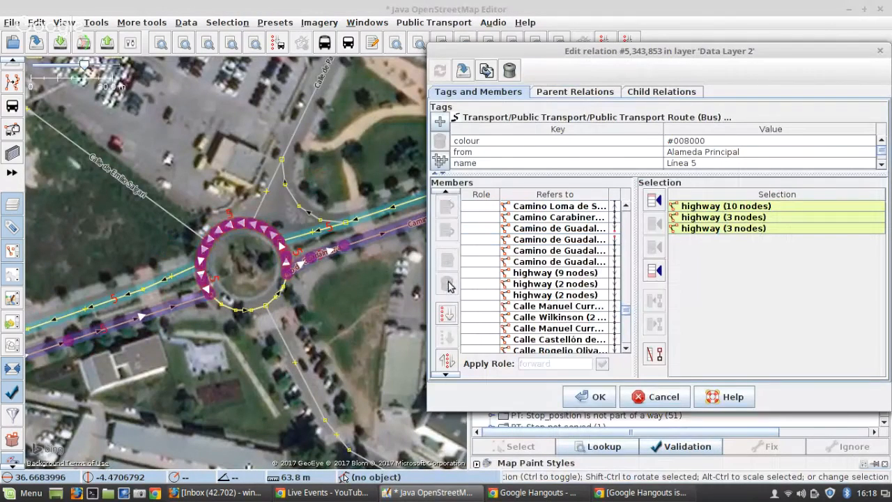
{"action": "scroll", "coordinate": [229, 303], "scroll_direction": "up", "scroll_amount": 2}
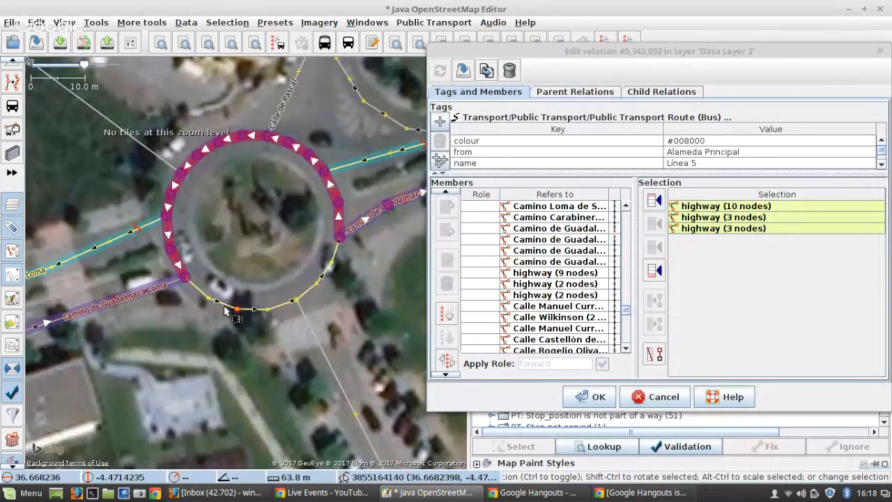
{"action": "left_click", "coordinate": [224, 309]}
{"action": "left_click", "coordinate": [590, 240]}
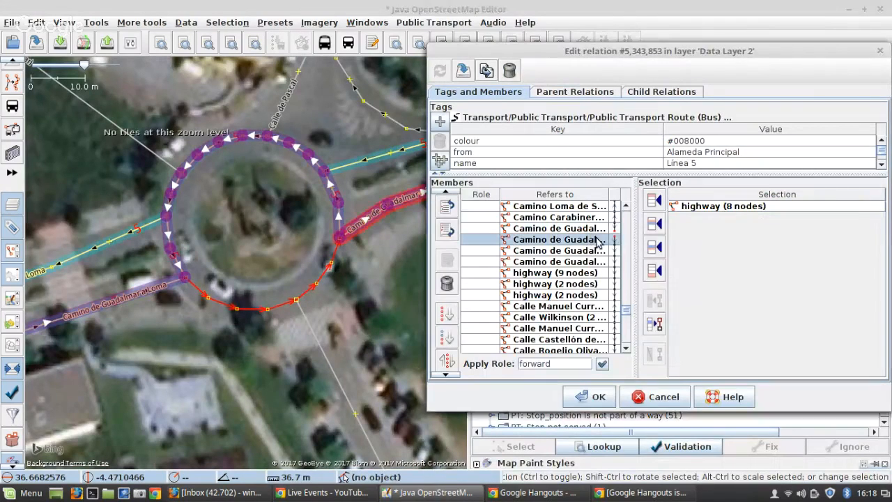
{"action": "left_click", "coordinate": [643, 234]}
{"action": "left_click", "coordinate": [581, 397]}
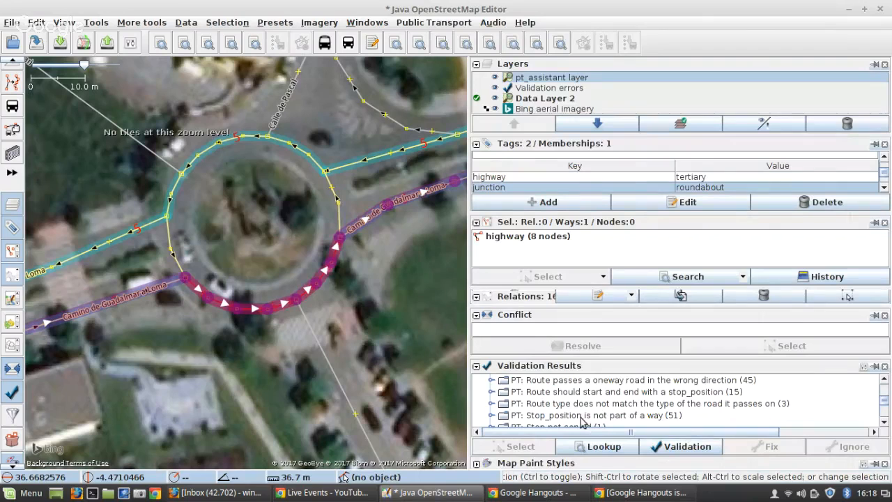
Start the fix for the 40-member Línea 6 route under the wrong-direction oneway road warning
{"action": "left_click", "coordinate": [491, 380]}
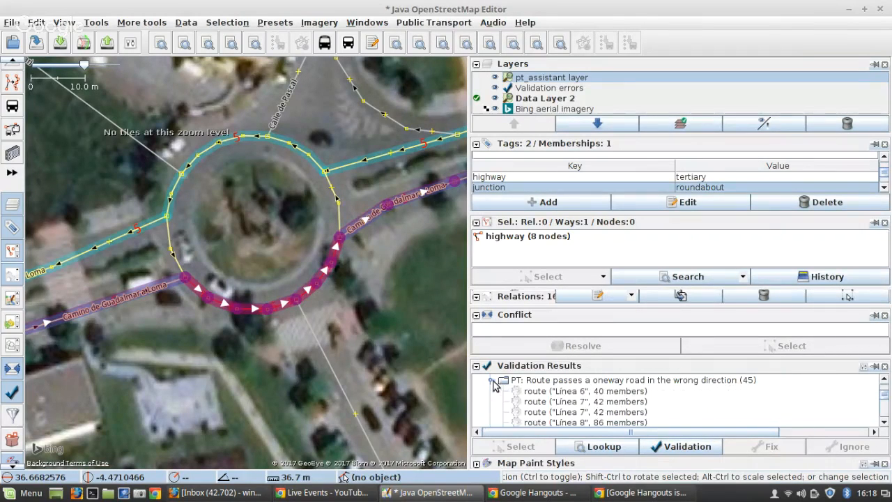
{"action": "left_click", "coordinate": [536, 393]}
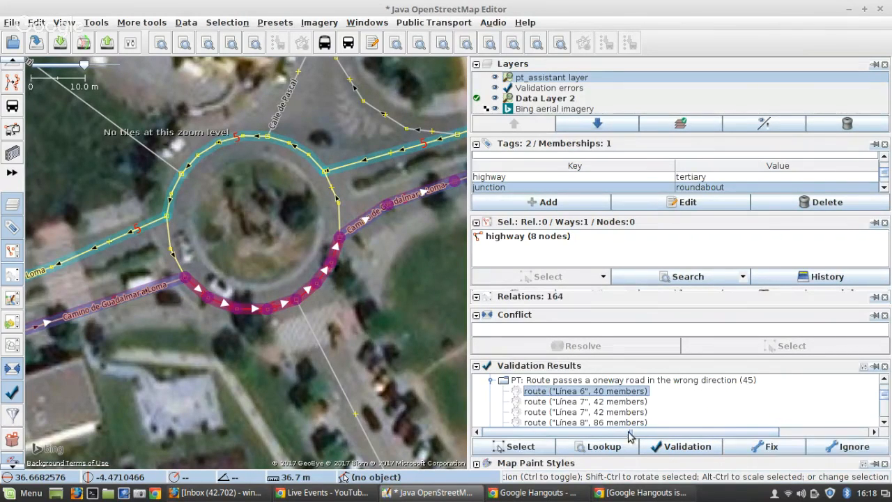
{"action": "left_click", "coordinate": [745, 448]}
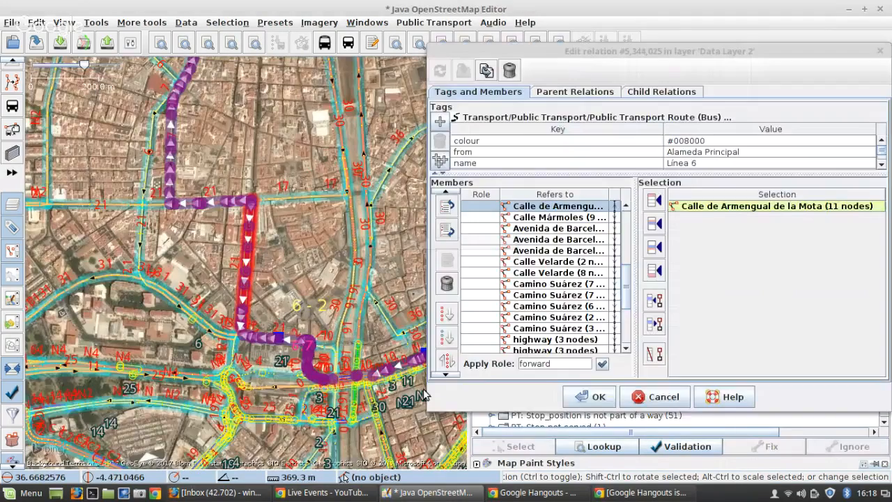
Examine the Calle de Armengual de la Mota way between Calle Hilera and Calle Mármoles for Línea 6, and close the relation without changes
{"action": "scroll", "coordinate": [245, 203], "scroll_direction": "up", "scroll_amount": 6}
{"action": "scroll", "coordinate": [300, 183], "scroll_direction": "up", "scroll_amount": 1}
{"action": "scroll", "coordinate": [303, 185], "scroll_direction": "down", "scroll_amount": 5}
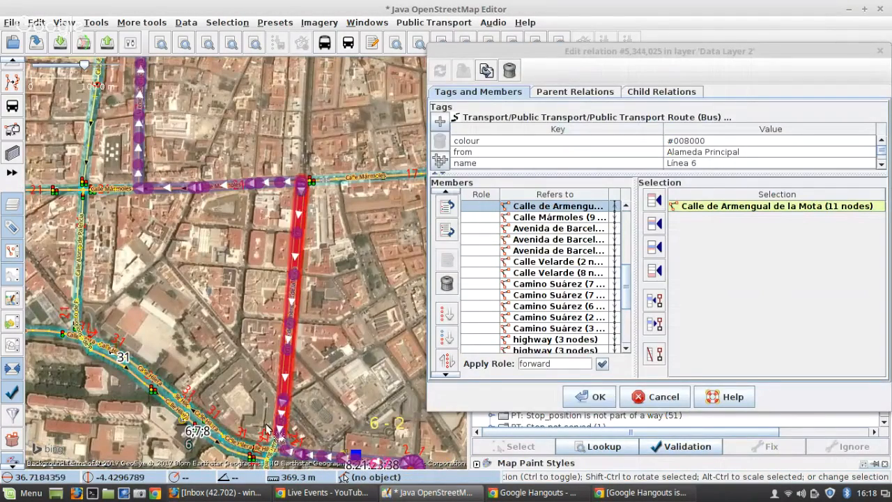
{"action": "scroll", "coordinate": [283, 439], "scroll_direction": "up", "scroll_amount": 3}
{"action": "scroll", "coordinate": [302, 410], "scroll_direction": "down", "scroll_amount": 2}
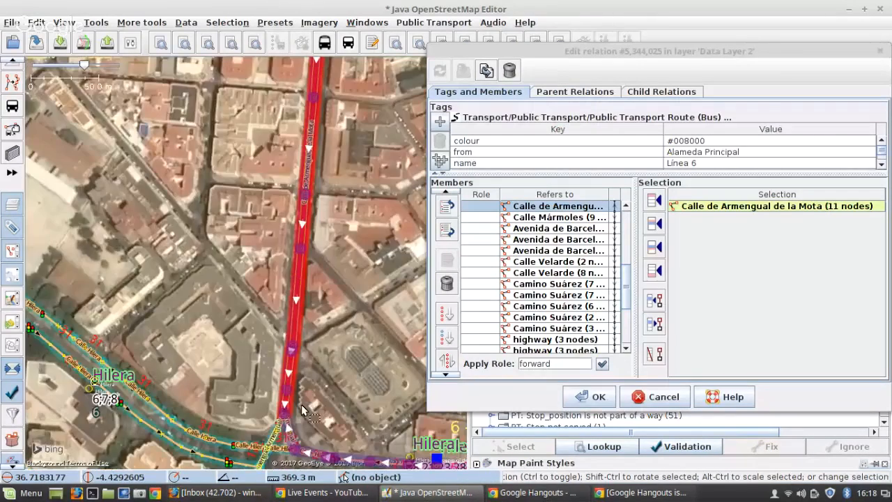
{"action": "scroll", "coordinate": [302, 410], "scroll_direction": "down", "scroll_amount": 2}
{"action": "scroll", "coordinate": [300, 417], "scroll_direction": "up", "scroll_amount": 3}
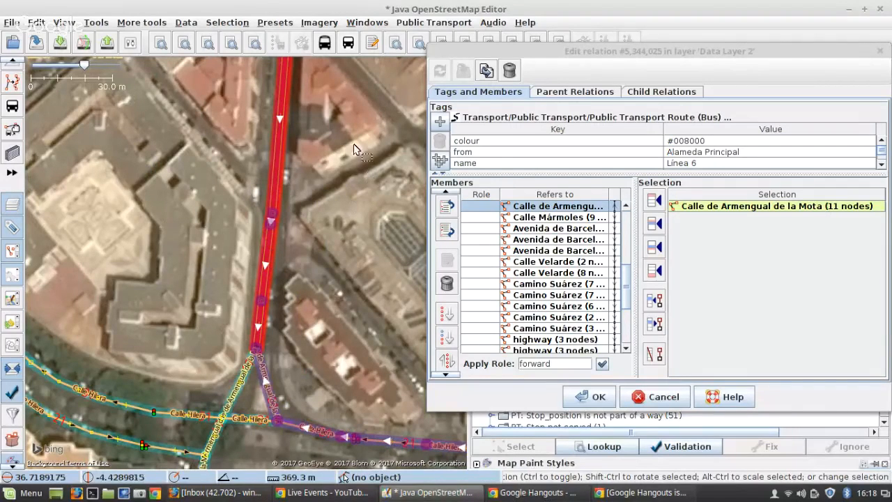
{"action": "left_click_drag", "start_coordinate": [339, 132], "coordinate": [296, 425]}
{"action": "left_click_drag", "start_coordinate": [337, 196], "coordinate": [300, 479]}
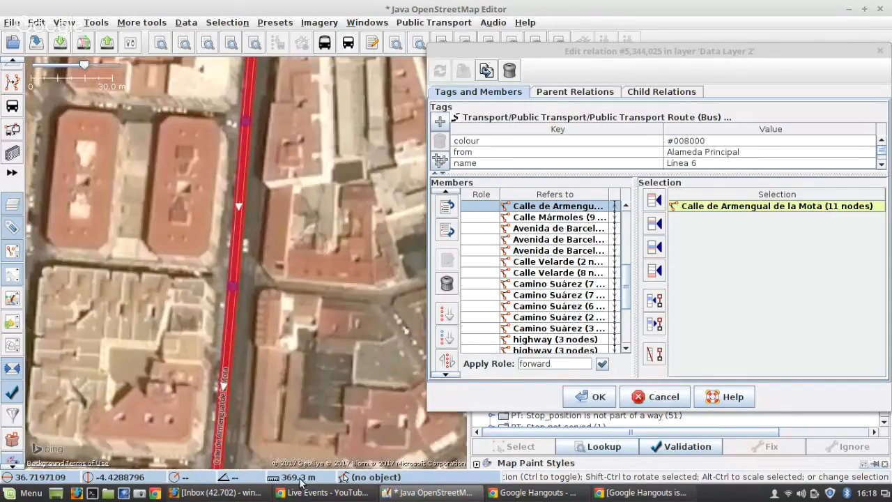
{"action": "scroll", "coordinate": [300, 288], "scroll_direction": "down", "scroll_amount": 4}
{"action": "scroll", "coordinate": [297, 203], "scroll_direction": "up", "scroll_amount": 4}
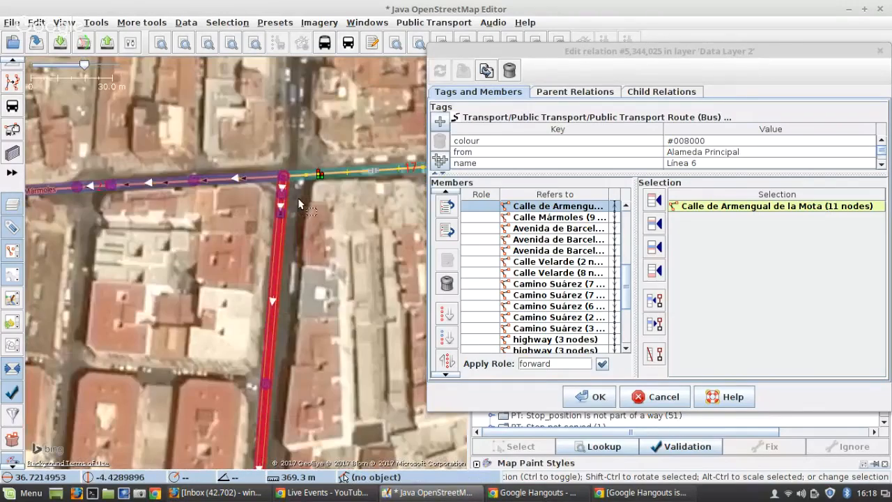
{"action": "scroll", "coordinate": [300, 203], "scroll_direction": "down", "scroll_amount": 1}
{"action": "scroll", "coordinate": [311, 204], "scroll_direction": "down", "scroll_amount": 2}
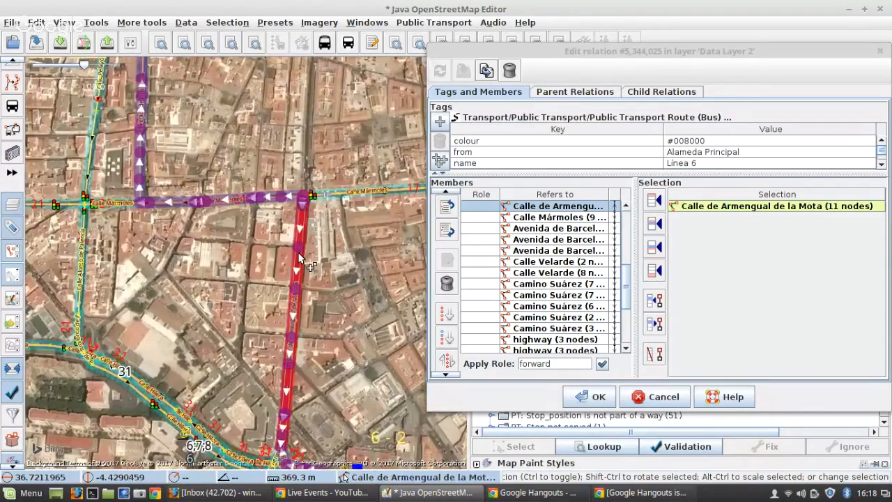
{"action": "scroll", "coordinate": [261, 409], "scroll_direction": "up", "scroll_amount": 2}
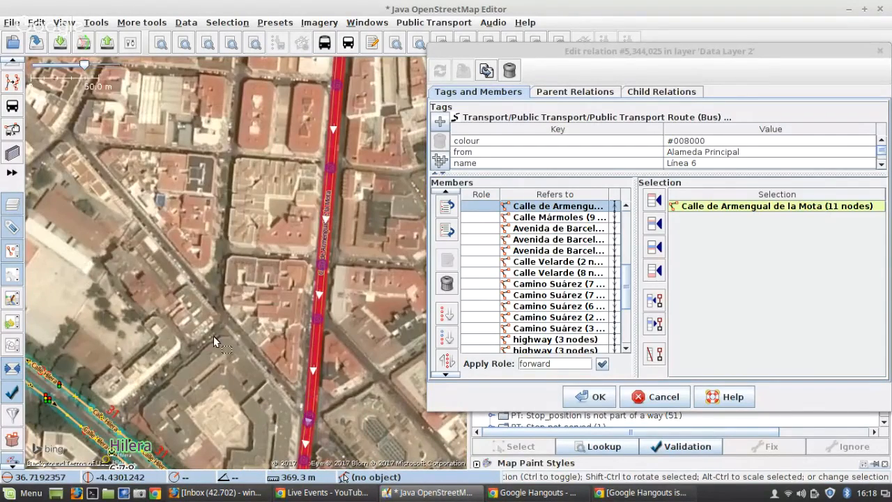
{"action": "scroll", "coordinate": [214, 335], "scroll_direction": "down", "scroll_amount": 2}
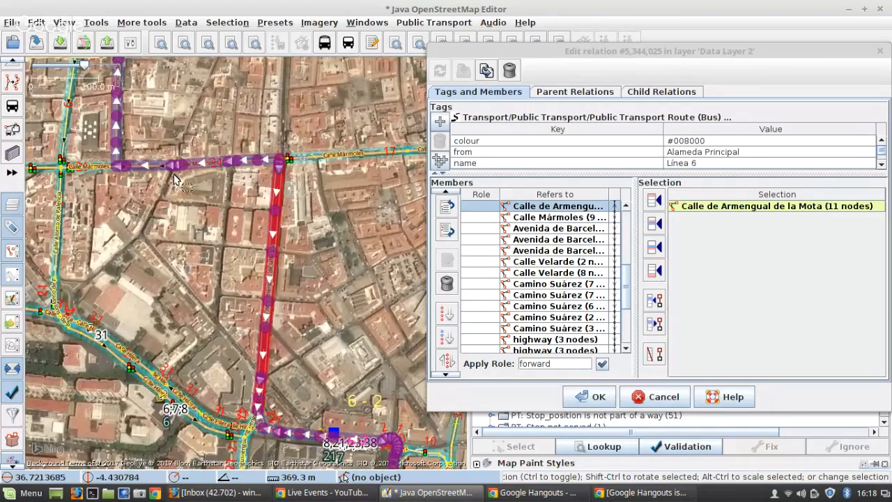
{"action": "left_click_drag", "start_coordinate": [175, 180], "coordinate": [178, 180]}
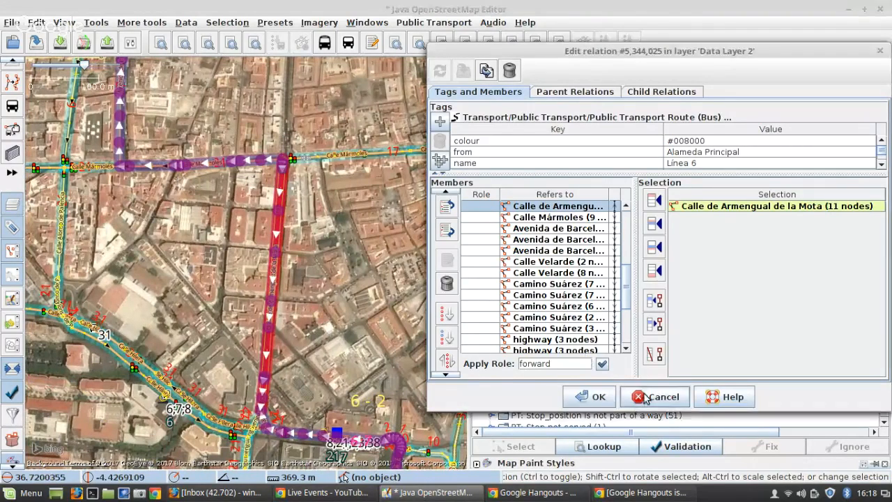
{"action": "left_click", "coordinate": [642, 398]}
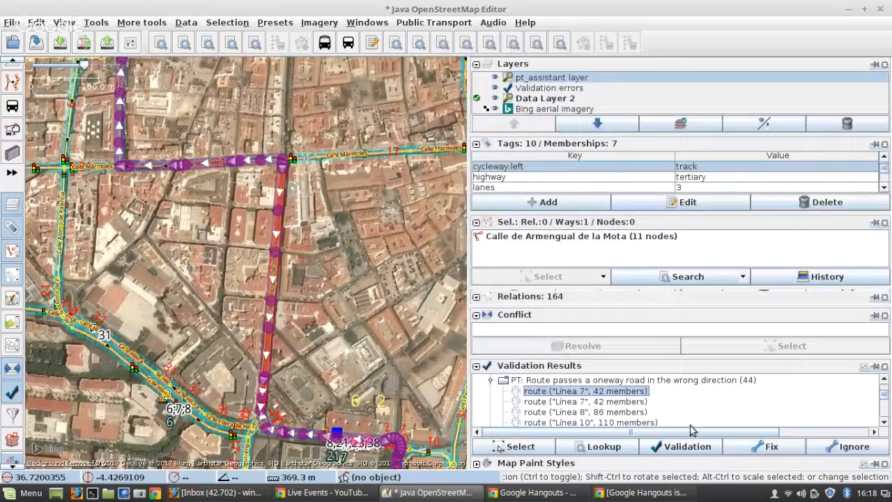
Dismiss the first Línea 7 wrong-direction warning without edits and start the fix for the second 42-member Línea 7 route
{"action": "left_click", "coordinate": [748, 448]}
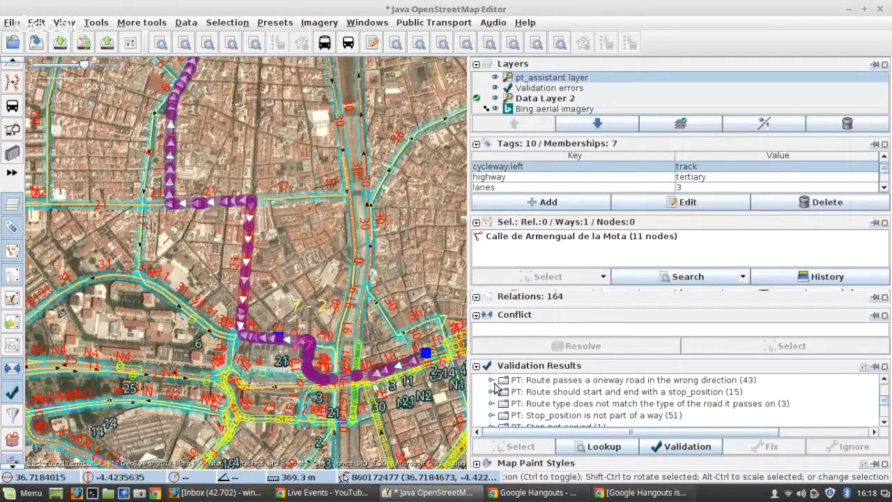
{"action": "left_click", "coordinate": [492, 381]}
{"action": "left_click", "coordinate": [544, 392]}
{"action": "left_click", "coordinate": [753, 447]}
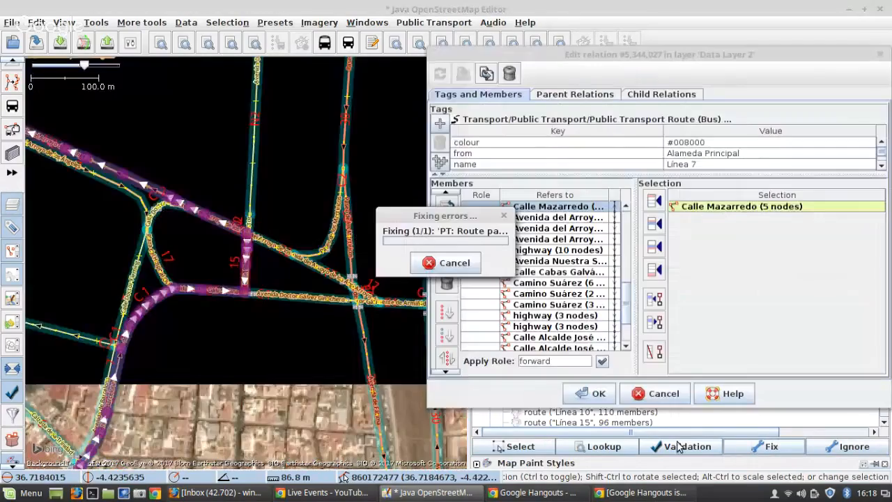
Remove the wrong-direction 5-node Calle Mazarredo way from the Línea 7 route members
{"action": "scroll", "coordinate": [253, 266], "scroll_direction": "up", "scroll_amount": 5}
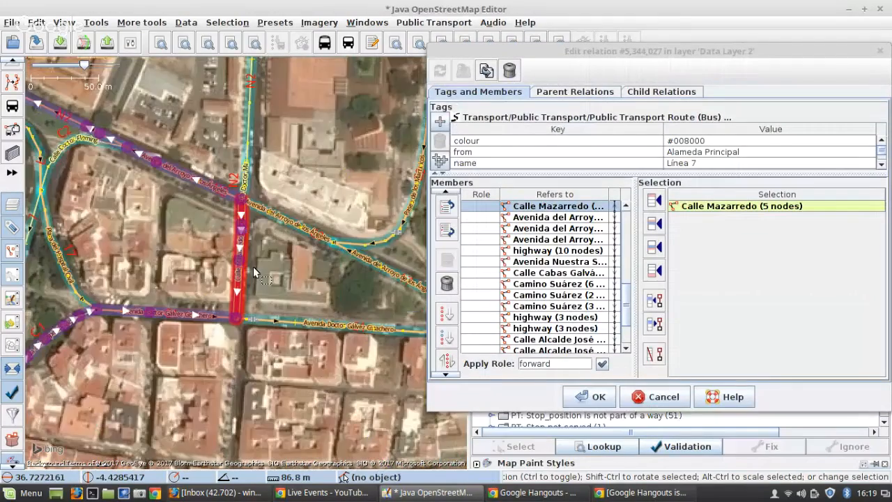
{"action": "scroll", "coordinate": [178, 338], "scroll_direction": "down", "scroll_amount": 4}
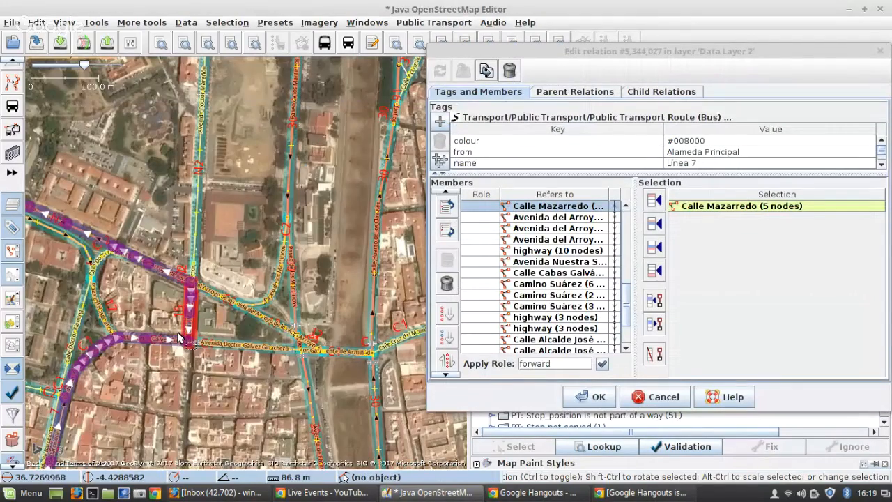
{"action": "scroll", "coordinate": [178, 338], "scroll_direction": "up", "scroll_amount": 1}
{"action": "scroll", "coordinate": [178, 338], "scroll_direction": "down", "scroll_amount": 1}
{"action": "scroll", "coordinate": [215, 328], "scroll_direction": "up", "scroll_amount": 1}
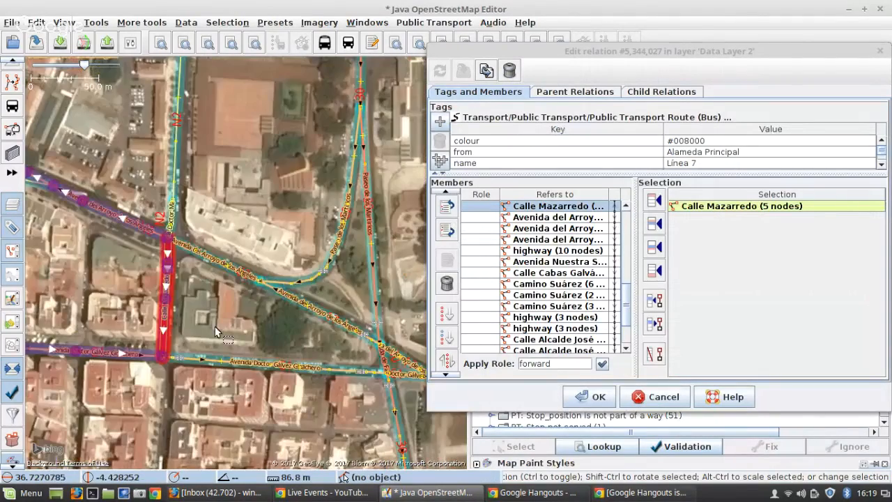
{"action": "scroll", "coordinate": [558, 268], "scroll_direction": "up", "scroll_amount": 1}
{"action": "left_click", "coordinate": [447, 284]}
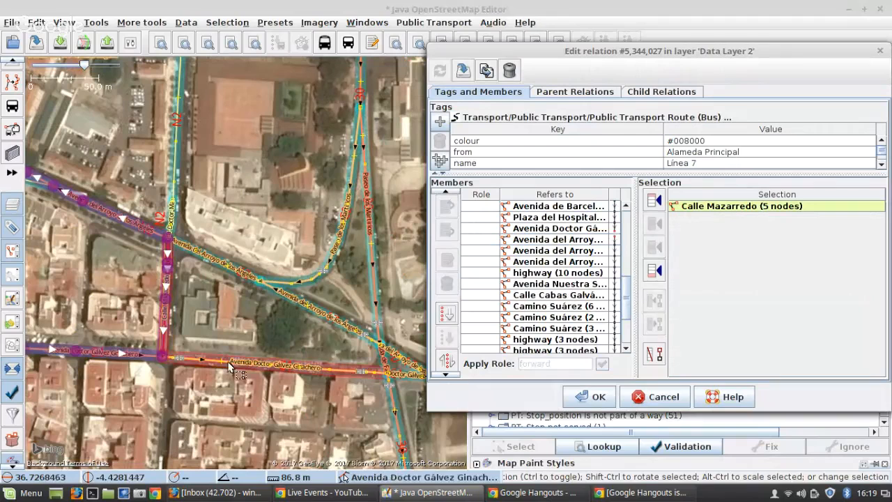
Insert Avenida Doctor Gálvez Ginachero (10 nodes), Avenida de Fátima (2 nodes) and Avenida del Arroyo de los Ángeles (5 nodes) before Línea 7's first existing Arroyo member
{"action": "left_click", "coordinate": [376, 364]}
{"action": "scroll", "coordinate": [376, 364], "scroll_direction": "up", "scroll_amount": 4}
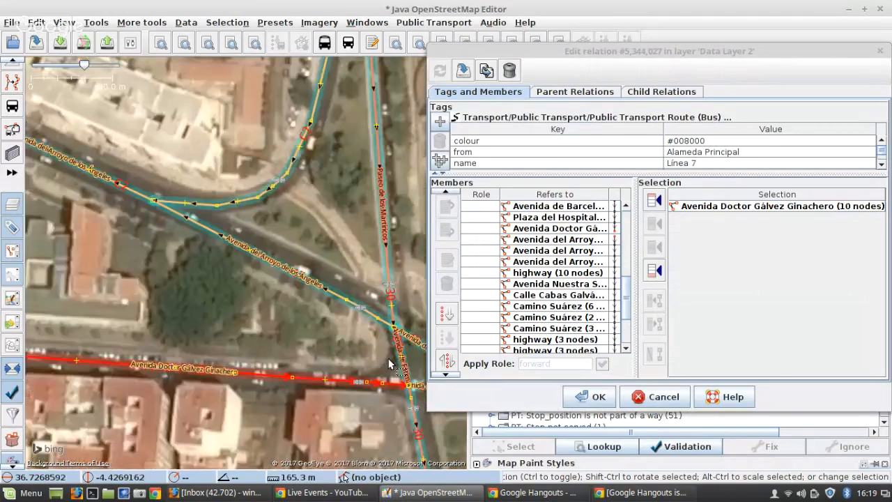
{"action": "left_click", "coordinate": [400, 309], "text": "shift"}
{"action": "left_click", "coordinate": [382, 292], "text": "shift"}
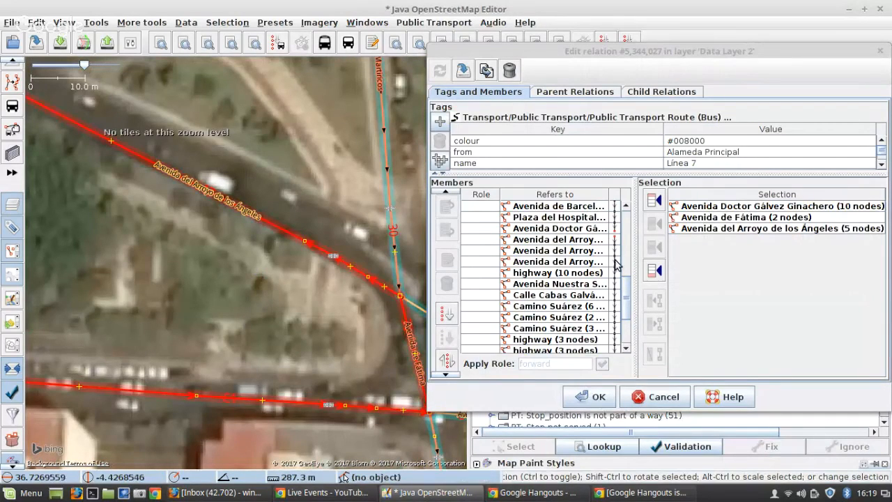
{"action": "left_click", "coordinate": [608, 239]}
{"action": "left_click", "coordinate": [654, 223]}
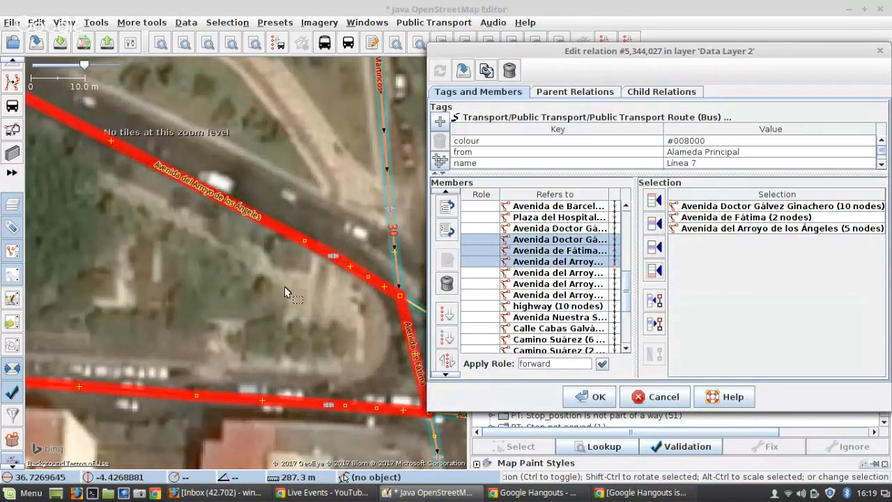
Add the 4-node Avenida del Arroyo de los Ángeles way after the newly inserted members of Línea 7 and save the relation
{"action": "scroll", "coordinate": [300, 292], "scroll_direction": "down", "scroll_amount": 4}
{"action": "scroll", "coordinate": [300, 292], "scroll_direction": "down", "scroll_amount": 2}
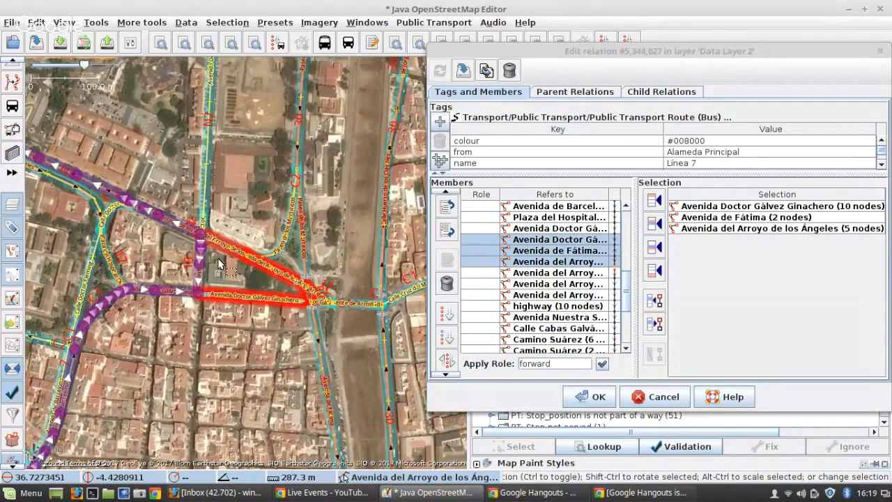
{"action": "scroll", "coordinate": [237, 262], "scroll_direction": "down", "scroll_amount": 2}
{"action": "scroll", "coordinate": [154, 243], "scroll_direction": "up", "scroll_amount": 2}
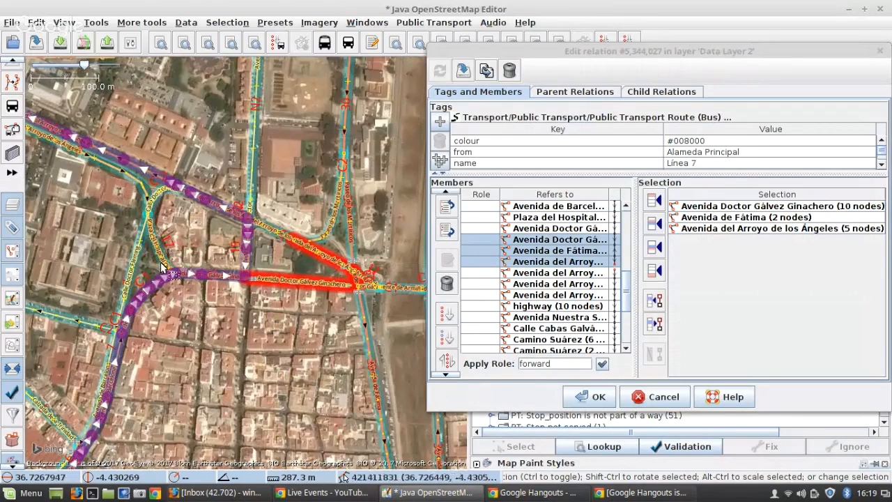
{"action": "scroll", "coordinate": [149, 171], "scroll_direction": "up", "scroll_amount": 2}
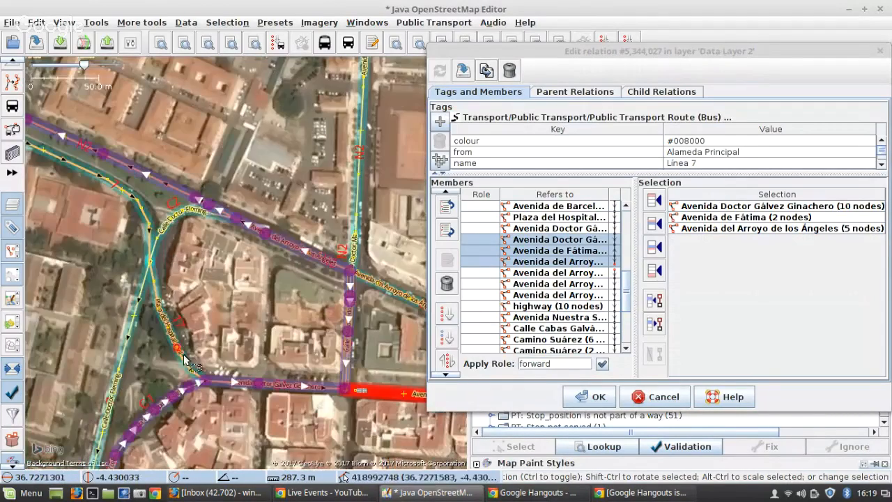
{"action": "scroll", "coordinate": [195, 370], "scroll_direction": "up", "scroll_amount": 2}
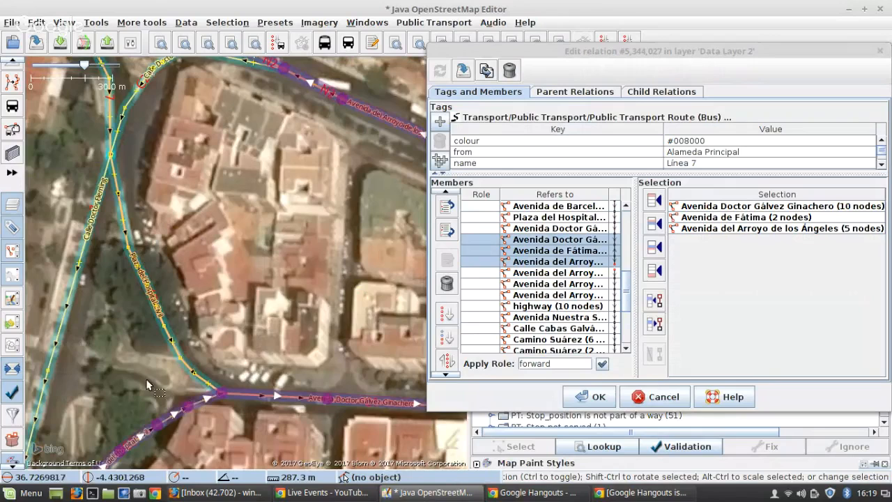
{"action": "scroll", "coordinate": [178, 390], "scroll_direction": "down", "scroll_amount": 1}
{"action": "scroll", "coordinate": [320, 284], "scroll_direction": "up", "scroll_amount": 1}
{"action": "left_click", "coordinate": [362, 282]}
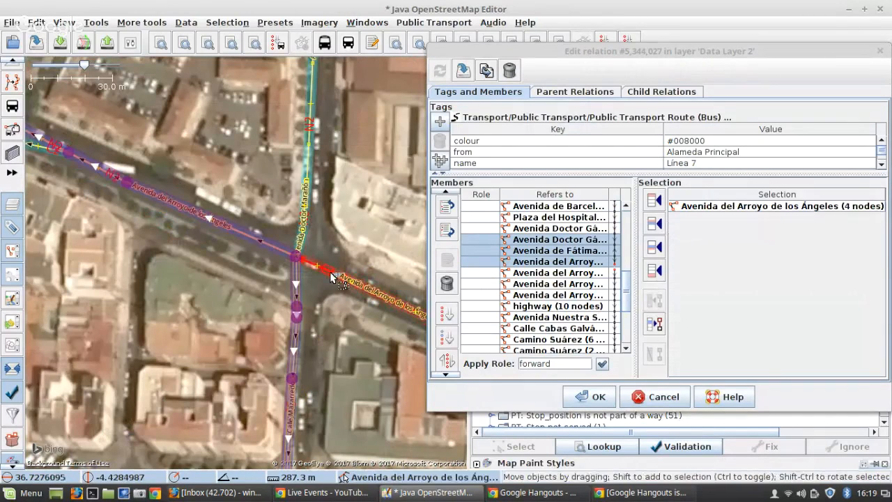
{"action": "left_click", "coordinate": [656, 248]}
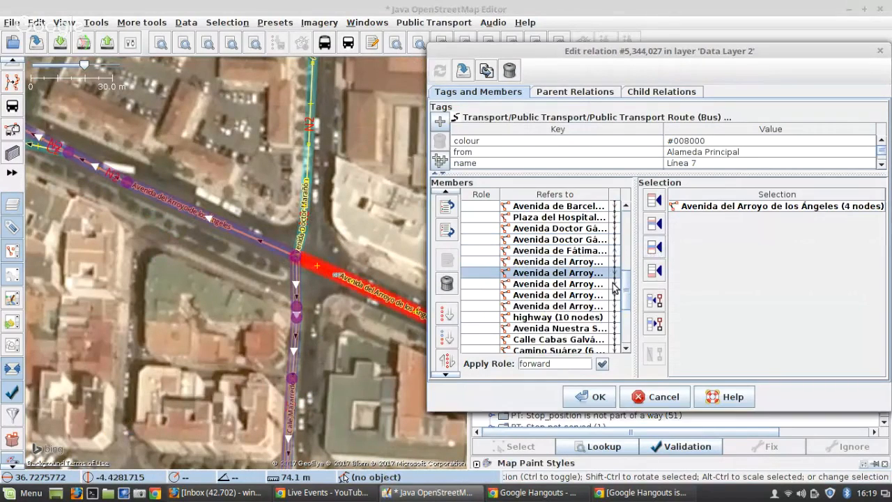
{"action": "left_click", "coordinate": [582, 394]}
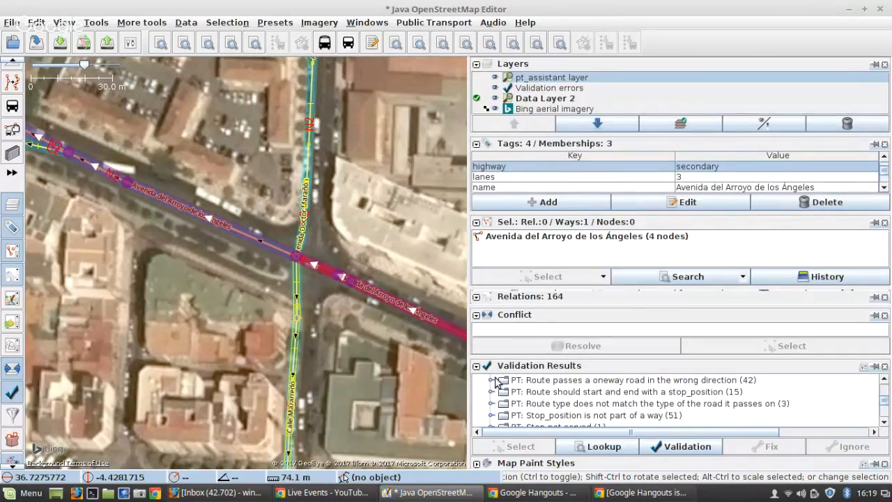
Open the fix for the 86-member Línea 8 route, check Calle de Armengual de la Mota, and close it without changes
{"action": "left_click", "coordinate": [492, 380]}
{"action": "left_click", "coordinate": [576, 395]}
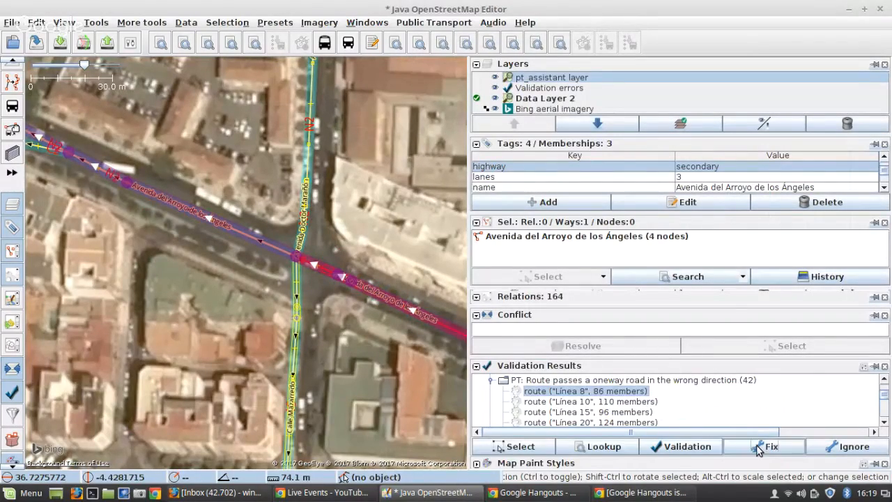
{"action": "left_click", "coordinate": [759, 450]}
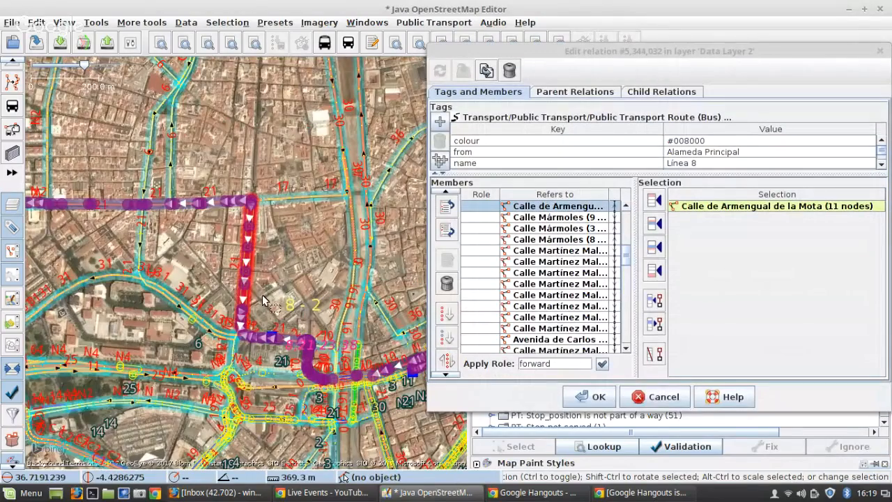
{"action": "scroll", "coordinate": [262, 303], "scroll_direction": "up", "scroll_amount": 3}
{"action": "scroll", "coordinate": [252, 309], "scroll_direction": "down", "scroll_amount": 1}
{"action": "left_click", "coordinate": [657, 396]}
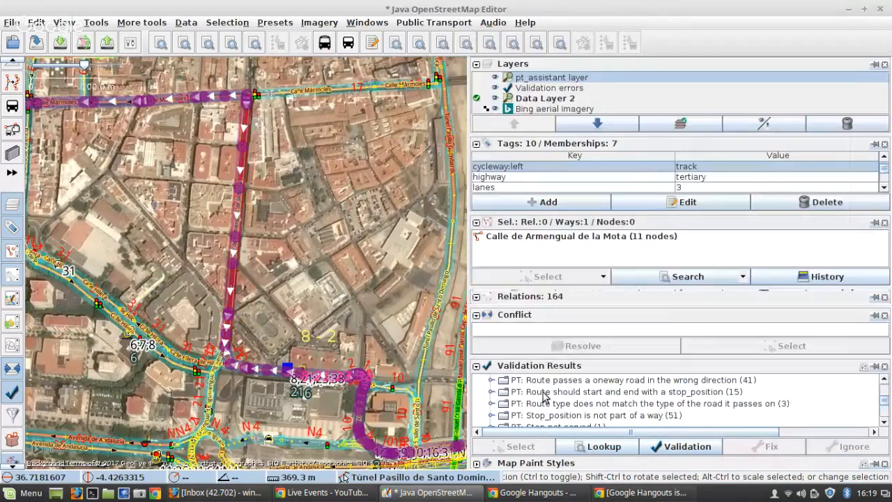
Start the fix for the 110-member Línea 10 route under the wrong-direction oneway road warning
{"action": "left_click", "coordinate": [491, 380]}
{"action": "left_click", "coordinate": [537, 392]}
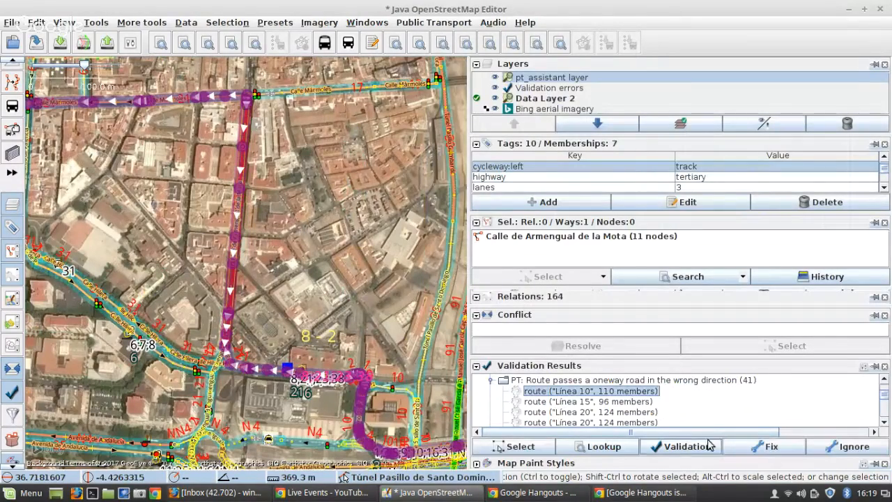
{"action": "left_click", "coordinate": [732, 446]}
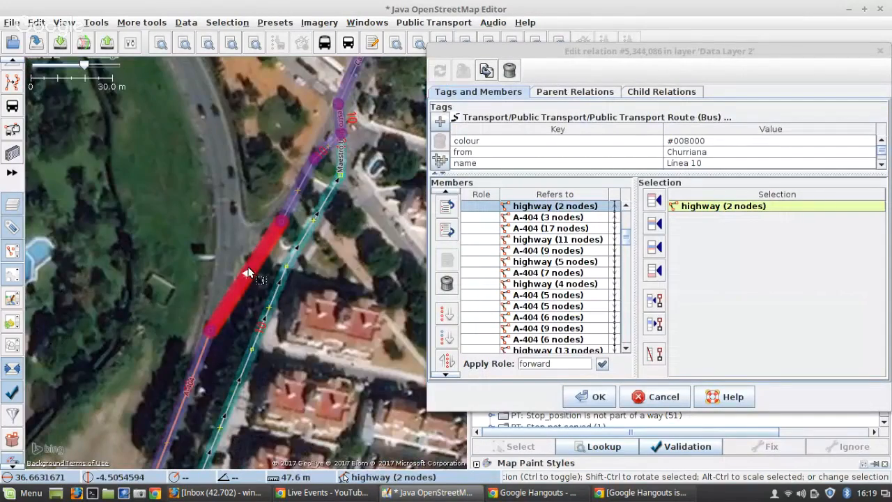
Download the OpenStreetMap data around the highlighted 2-node highway beside the A-404 in Línea 10
{"action": "scroll", "coordinate": [249, 274], "scroll_direction": "down", "scroll_amount": 1}
{"action": "scroll", "coordinate": [249, 270], "scroll_direction": "down", "scroll_amount": 1}
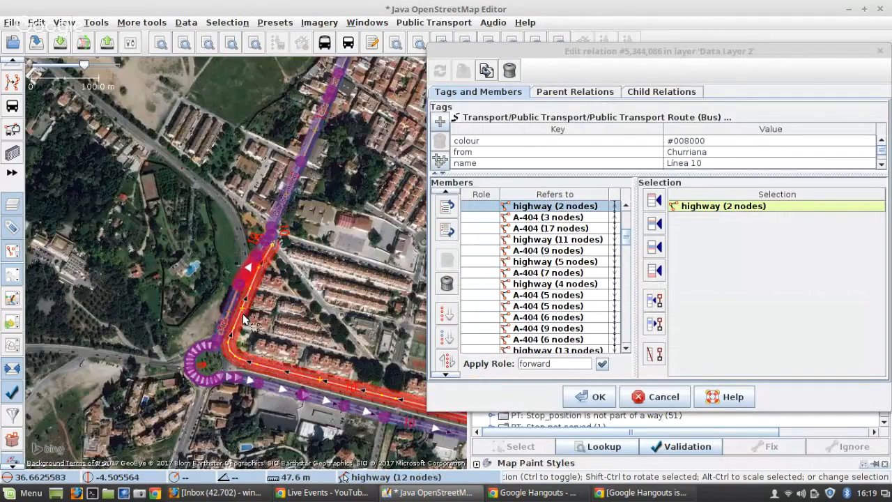
{"action": "scroll", "coordinate": [259, 278], "scroll_direction": "up", "scroll_amount": 2}
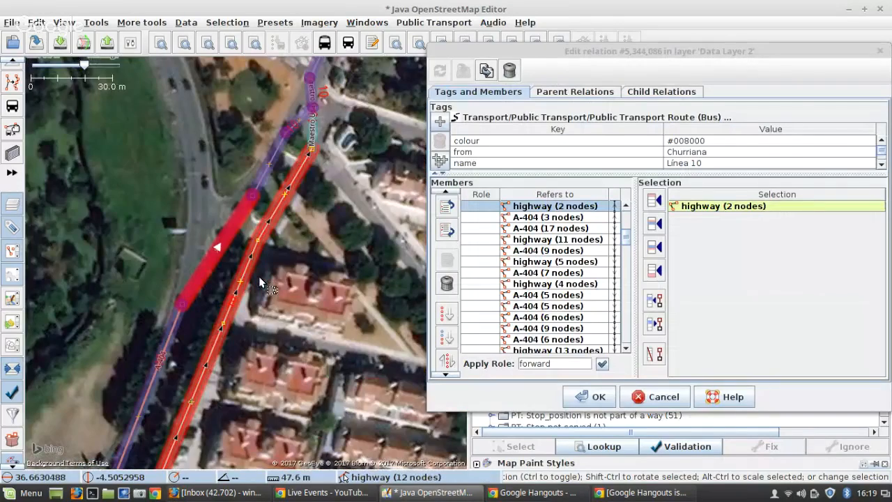
{"action": "left_click", "coordinate": [60, 43]}
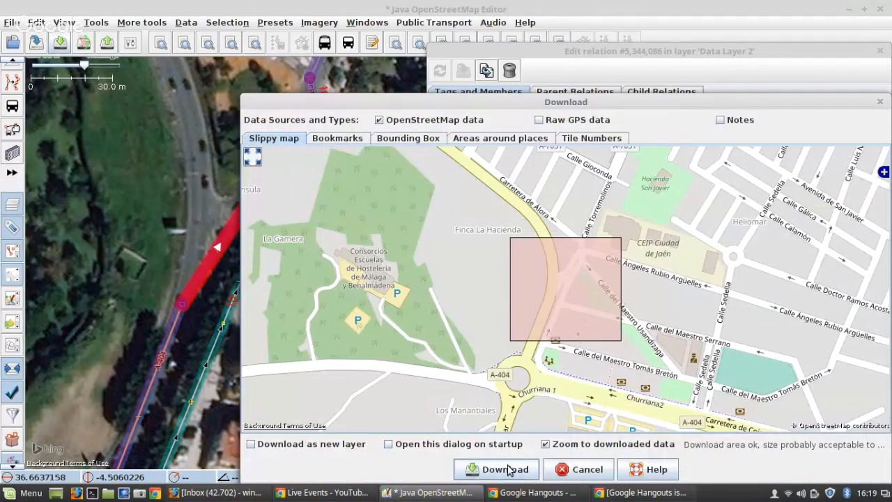
{"action": "left_click", "coordinate": [508, 470]}
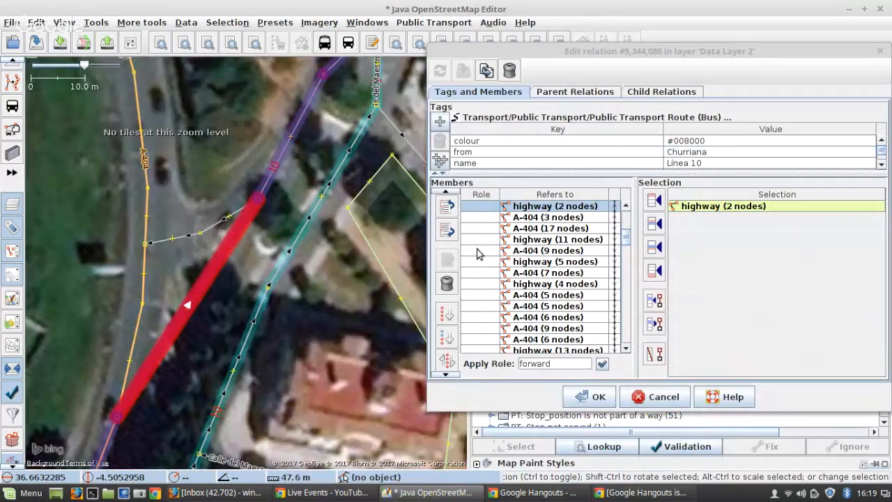
Remove the 2-node highway from Línea 10 and split the A-404 at the 3-node highway's junction, keeping the history on the 18-node segment
{"action": "left_click", "coordinate": [447, 283]}
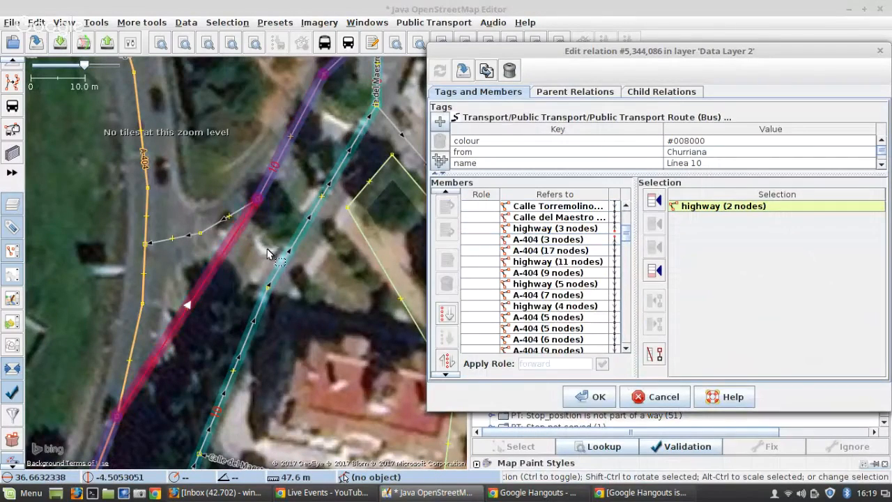
{"action": "left_click", "coordinate": [233, 220]}
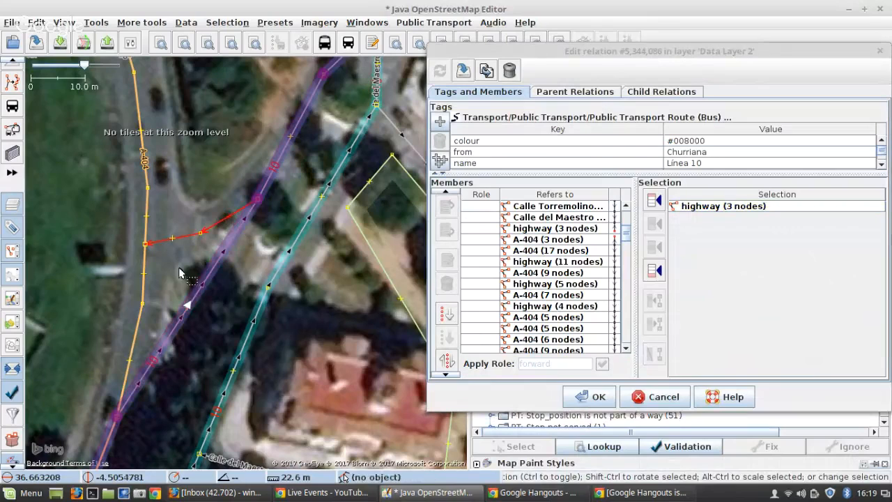
{"action": "left_click", "coordinate": [144, 253], "text": "shift"}
{"action": "left_click", "coordinate": [145, 251], "text": "shift"}
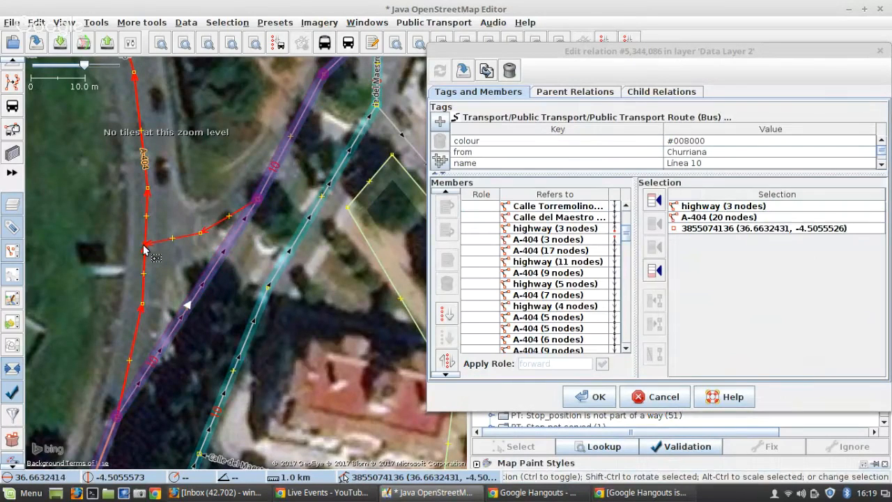
{"action": "key", "text": "p"}
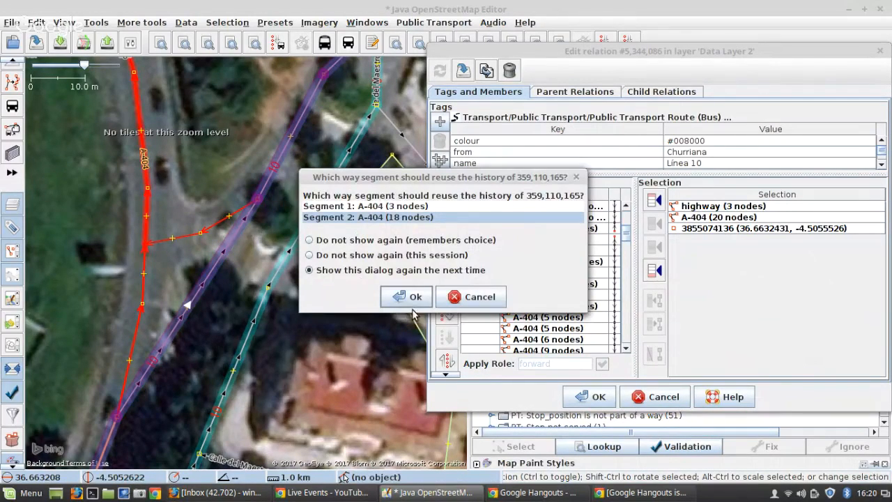
{"action": "left_click", "coordinate": [411, 300]}
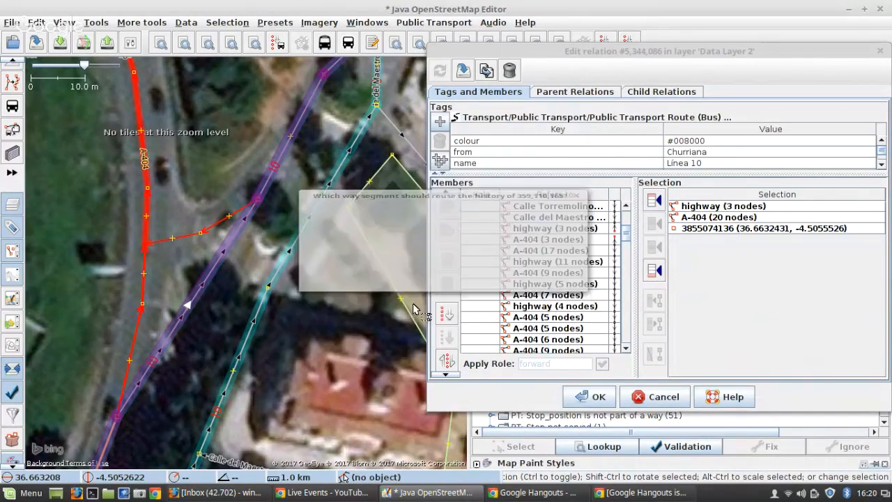
Insert the 3-node connecting highway and the new 3-node A-404 segment before the existing A-404 (3 nodes) member of Línea 10 and save the relation
{"action": "left_click", "coordinate": [147, 226], "text": "ctrl"}
{"action": "left_click", "coordinate": [597, 242]}
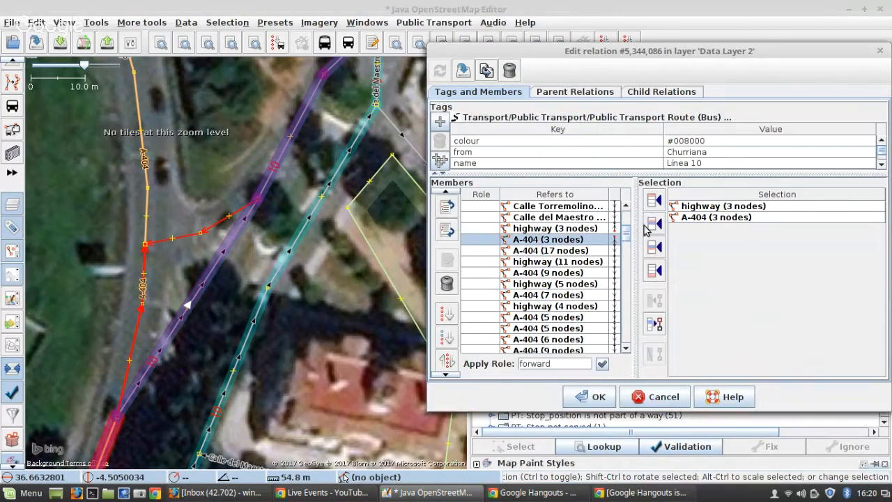
{"action": "left_click", "coordinate": [654, 223]}
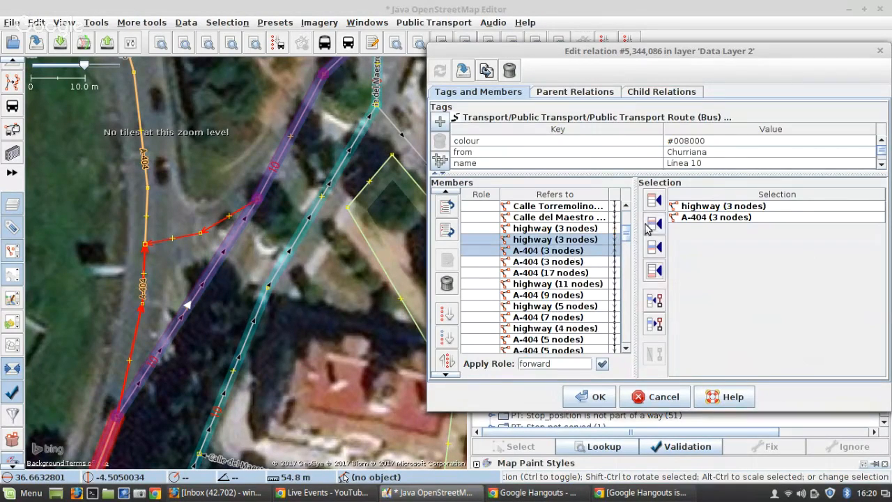
{"action": "left_click", "coordinate": [598, 397]}
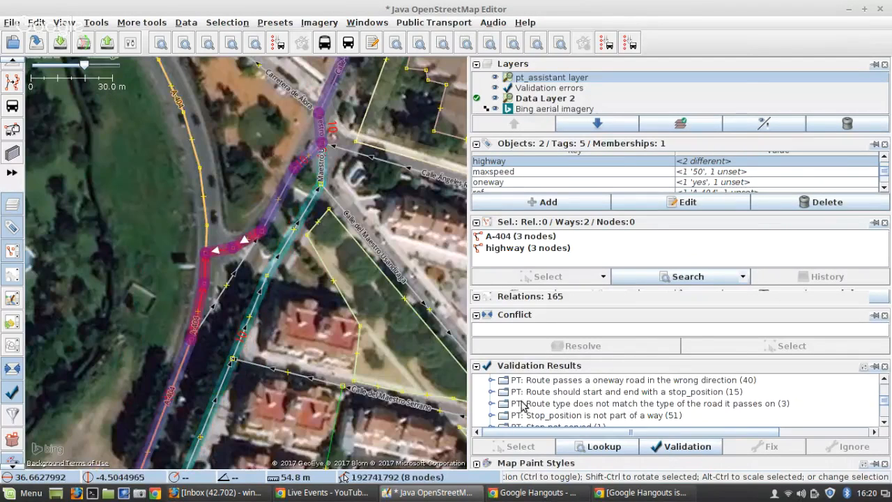
Open the wrong-direction oneway fix for the 96-member Línea 15 route and remove the 5-node Calle Mazarredo way from its members
{"action": "left_click", "coordinate": [492, 380]}
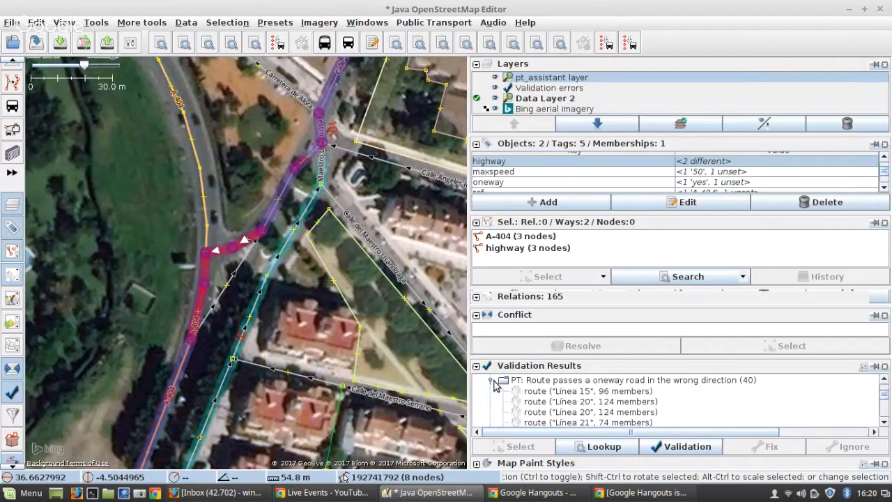
{"action": "left_click", "coordinate": [579, 393]}
{"action": "left_click", "coordinate": [729, 446]}
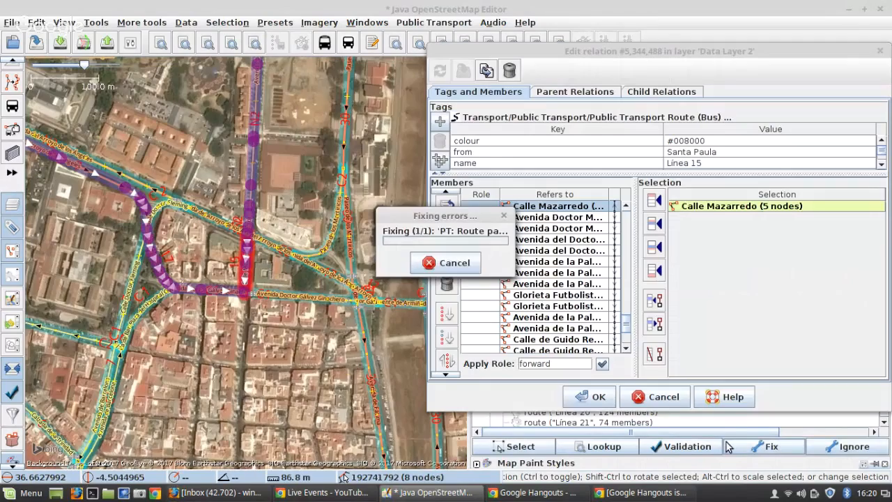
{"action": "scroll", "coordinate": [251, 279], "scroll_direction": "up", "scroll_amount": 3}
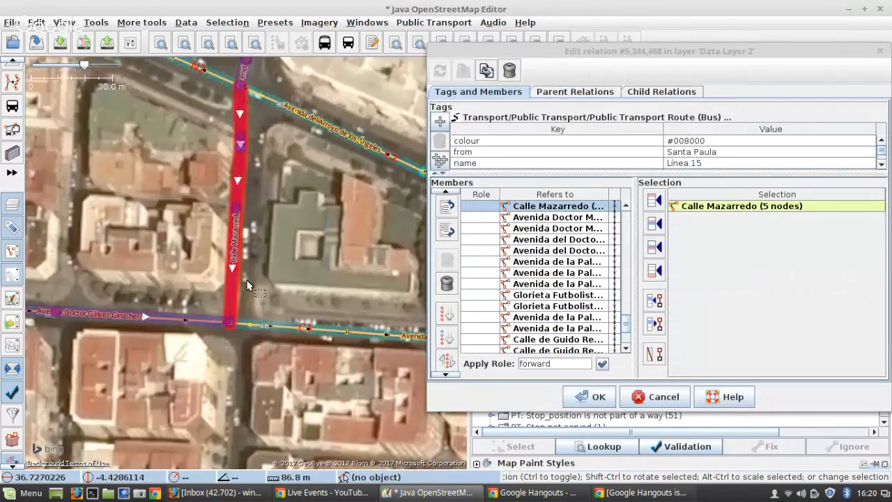
{"action": "scroll", "coordinate": [251, 286], "scroll_direction": "down", "scroll_amount": 2}
{"action": "scroll", "coordinate": [530, 266], "scroll_direction": "up", "scroll_amount": 1}
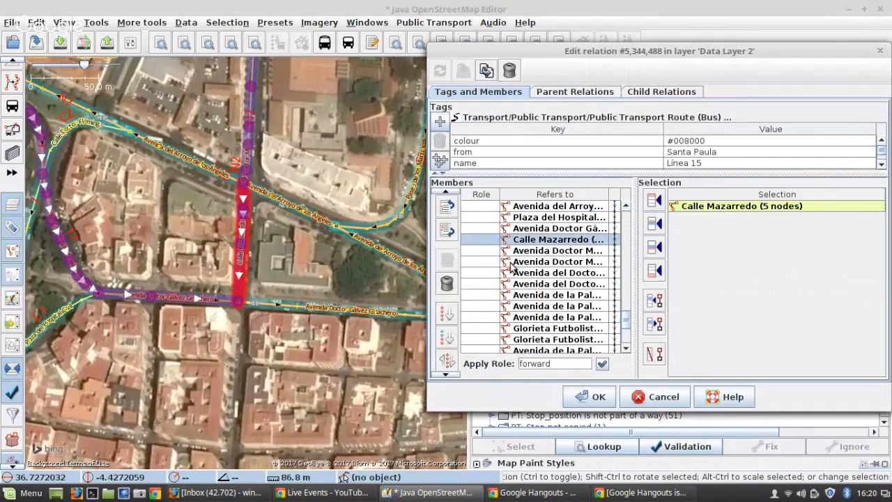
{"action": "left_click", "coordinate": [447, 283]}
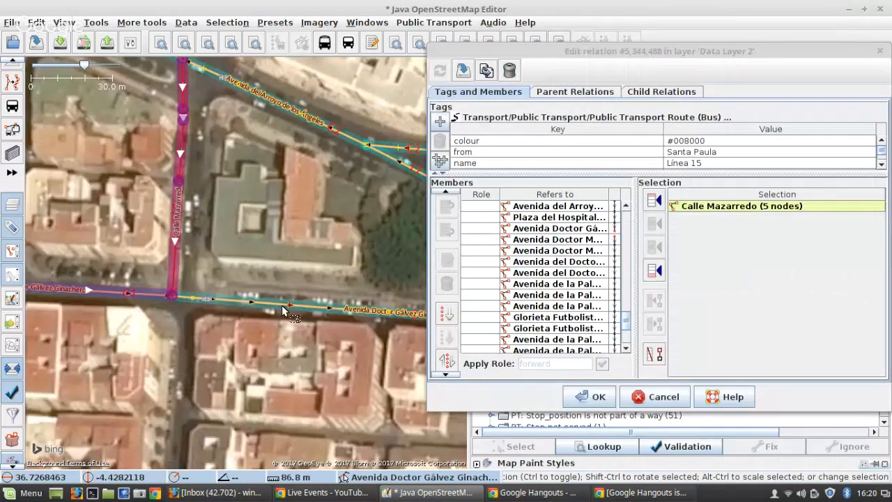
Add the 10-node Avenida Doctor Gálvez Ginachero and 2-node Avenida de Fátima ways after the existing Avenida Doctor Gálvez Ginachero member of Línea 15
{"action": "left_click", "coordinate": [249, 310]}
{"action": "scroll", "coordinate": [250, 310], "scroll_direction": "up", "scroll_amount": 5}
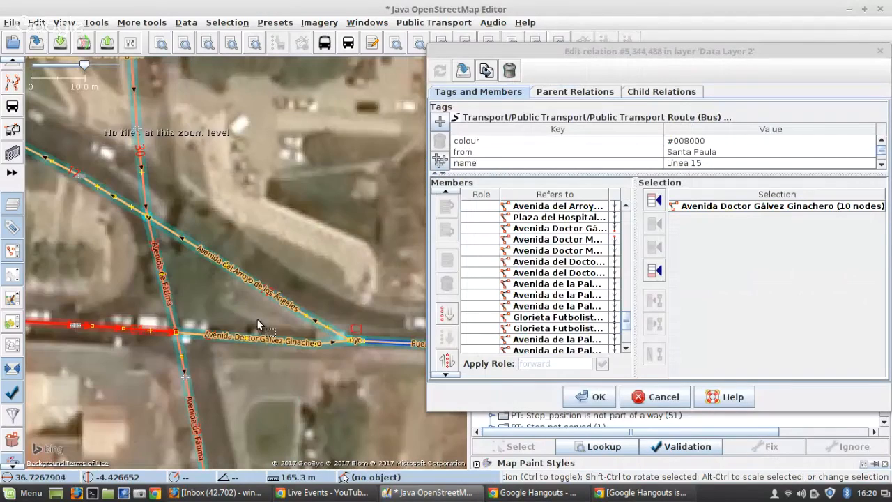
{"action": "left_click", "coordinate": [167, 300], "text": "shift"}
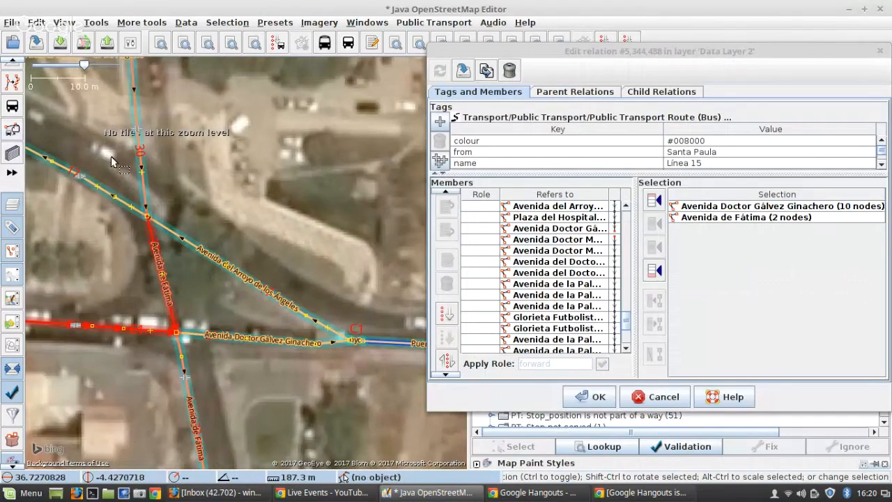
{"action": "left_click", "coordinate": [615, 231]}
{"action": "left_click", "coordinate": [655, 247]}
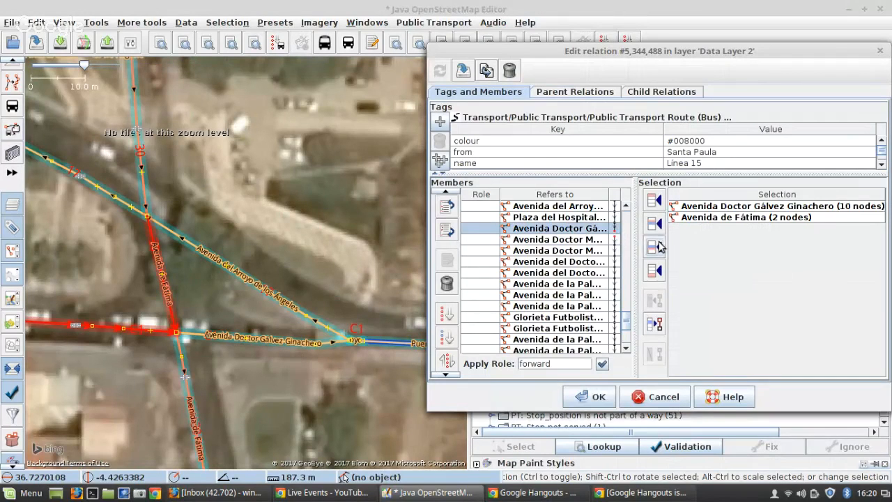
Examine how the Avenida del Arroyo de los Ángeles ways connect Avenida de Fátima with Avenida Doctor Marañón along the Línea 15 route
{"action": "left_click", "coordinate": [13, 133]}
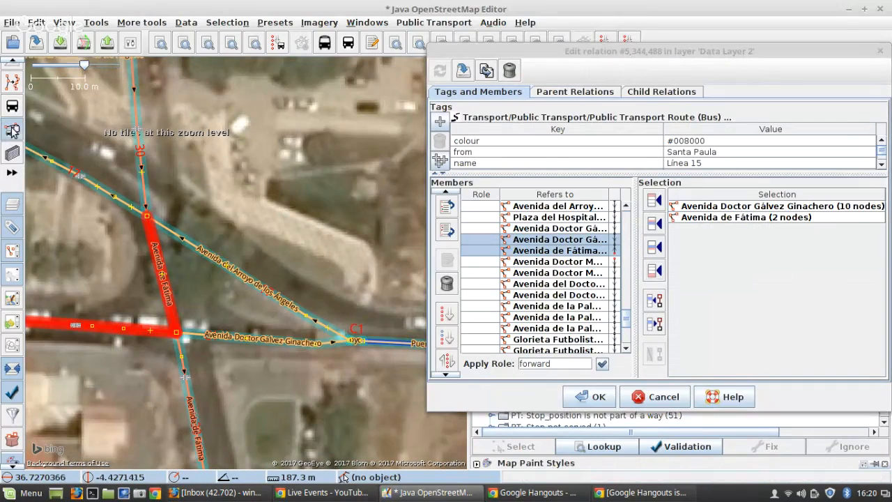
{"action": "left_click", "coordinate": [134, 210]}
{"action": "scroll", "coordinate": [134, 210], "scroll_direction": "down", "scroll_amount": 5}
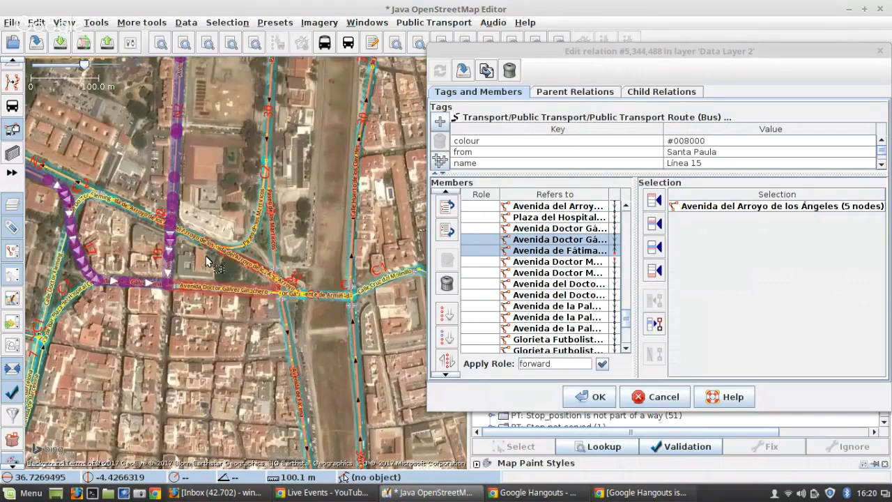
{"action": "scroll", "coordinate": [144, 210], "scroll_direction": "up", "scroll_amount": 3}
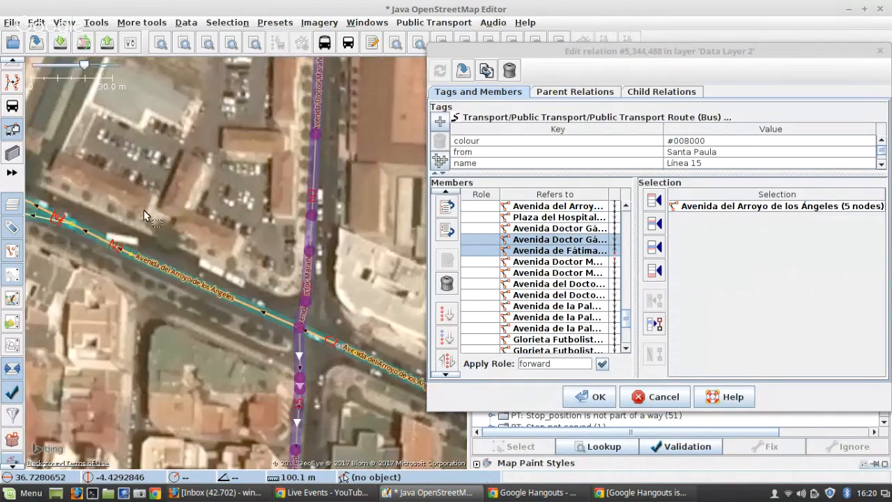
{"action": "left_click", "coordinate": [106, 238]}
{"action": "key", "text": "3"}
{"action": "scroll", "coordinate": [233, 246], "scroll_direction": "up", "scroll_amount": 2}
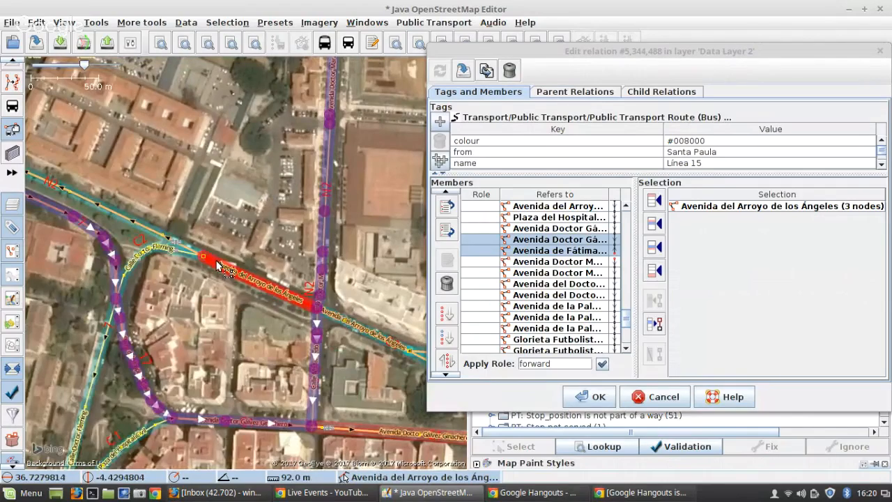
{"action": "scroll", "coordinate": [214, 260], "scroll_direction": "down", "scroll_amount": 2}
{"action": "scroll", "coordinate": [218, 267], "scroll_direction": "down", "scroll_amount": 3}
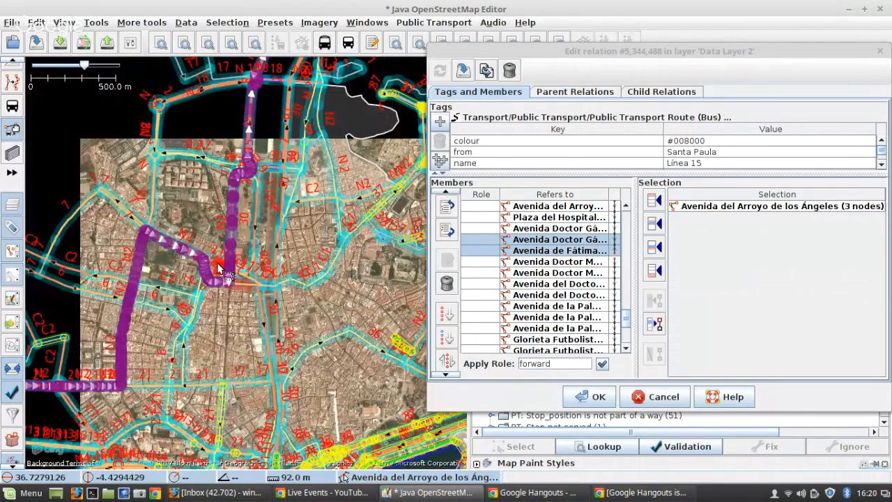
{"action": "scroll", "coordinate": [218, 267], "scroll_direction": "up", "scroll_amount": 3}
Locate the Avenida de Fátima member on the map and add the 5-node Avenida del Arroyo de los Ángeles way after it in Línea 15
{"action": "left_click", "coordinate": [566, 251]}
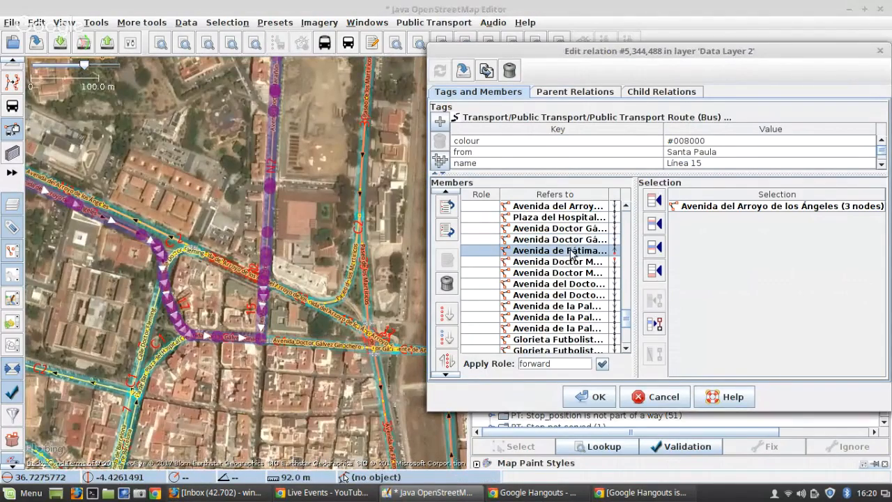
{"action": "right_click", "coordinate": [568, 252]}
{"action": "left_click", "coordinate": [598, 273]}
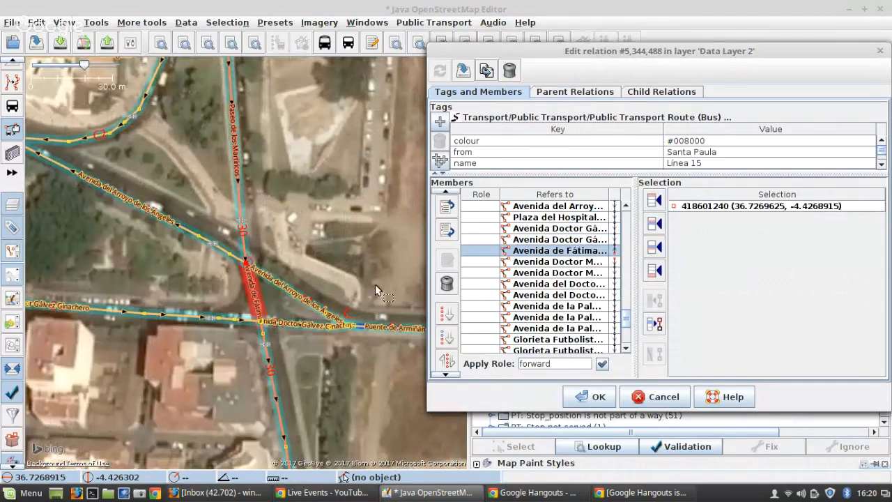
{"action": "left_click", "coordinate": [237, 262]}
{"action": "scroll", "coordinate": [237, 262], "scroll_direction": "down", "scroll_amount": 3}
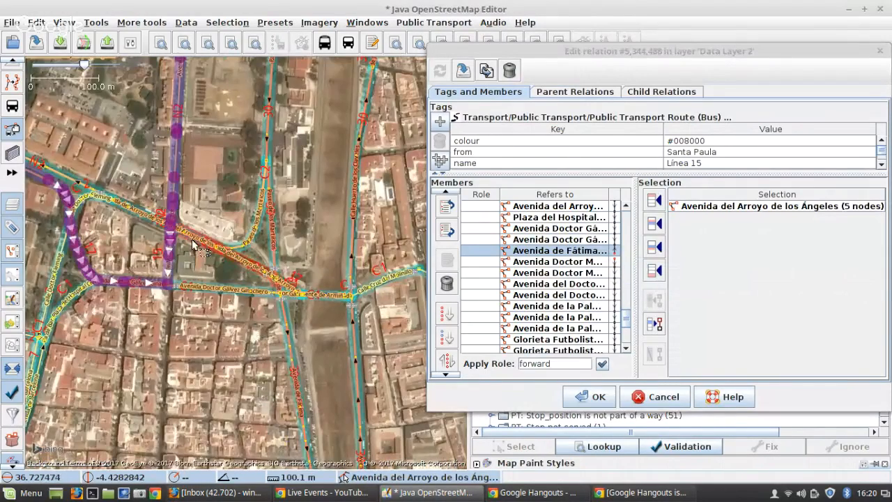
{"action": "scroll", "coordinate": [209, 255], "scroll_direction": "up", "scroll_amount": 2}
{"action": "scroll", "coordinate": [220, 258], "scroll_direction": "up", "scroll_amount": 2}
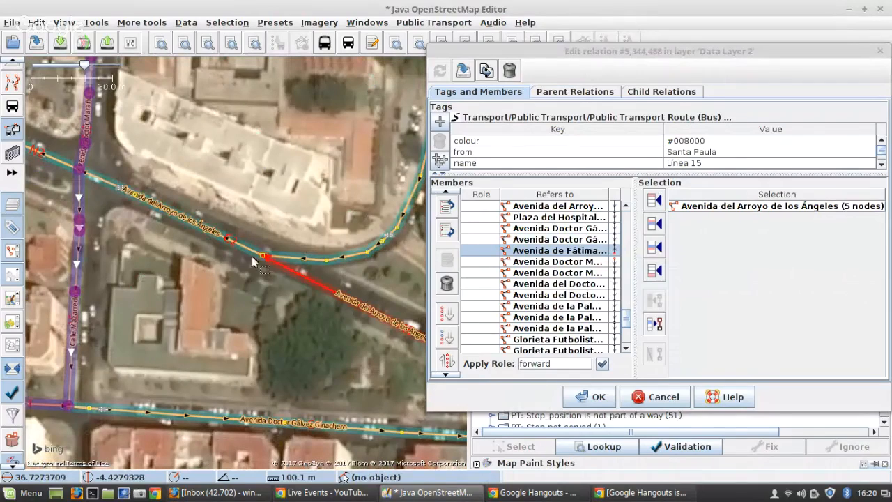
{"action": "left_click", "coordinate": [654, 247]}
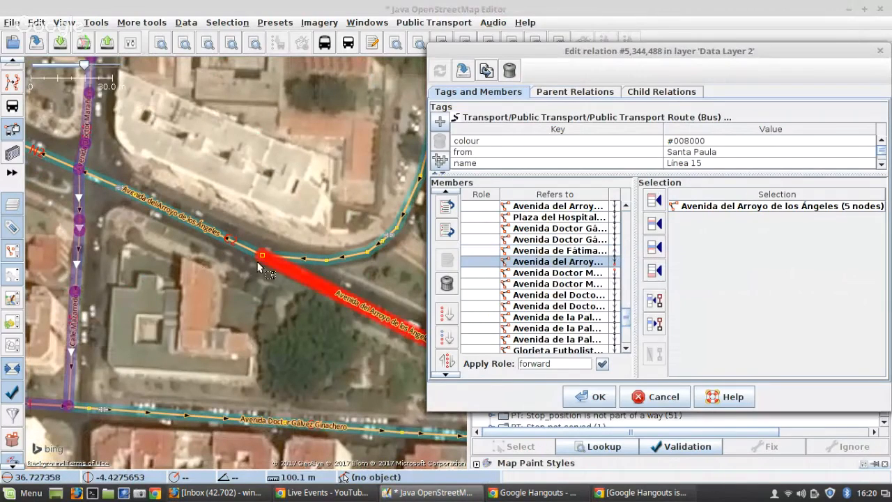
Add the 4-node Avenida del Arroyo de los Ángeles way after the newly inserted 5-node member of Línea 15 and save the relation
{"action": "left_click", "coordinate": [237, 246]}
{"action": "scroll", "coordinate": [268, 272], "scroll_direction": "down", "scroll_amount": 4}
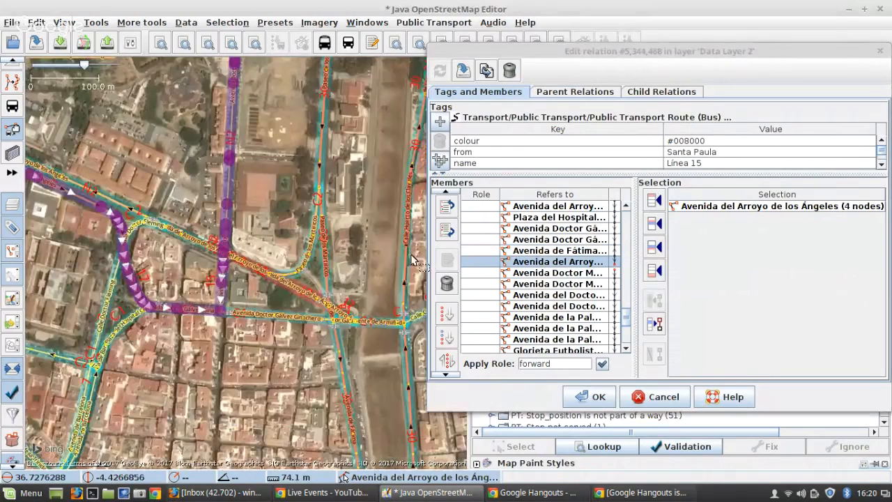
{"action": "left_click", "coordinate": [652, 248]}
{"action": "left_click", "coordinate": [590, 397]}
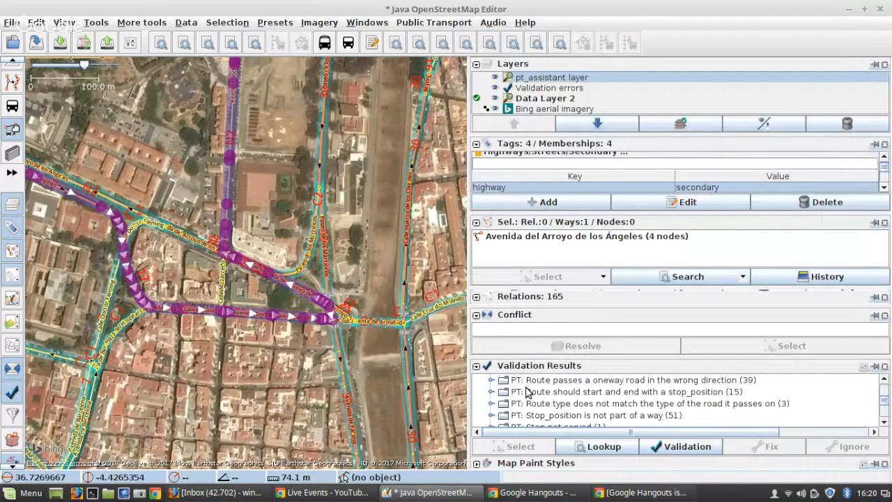
Start the fix for the first 124-member Línea 20 route under the wrong-direction oneway road warning
{"action": "left_click", "coordinate": [491, 380]}
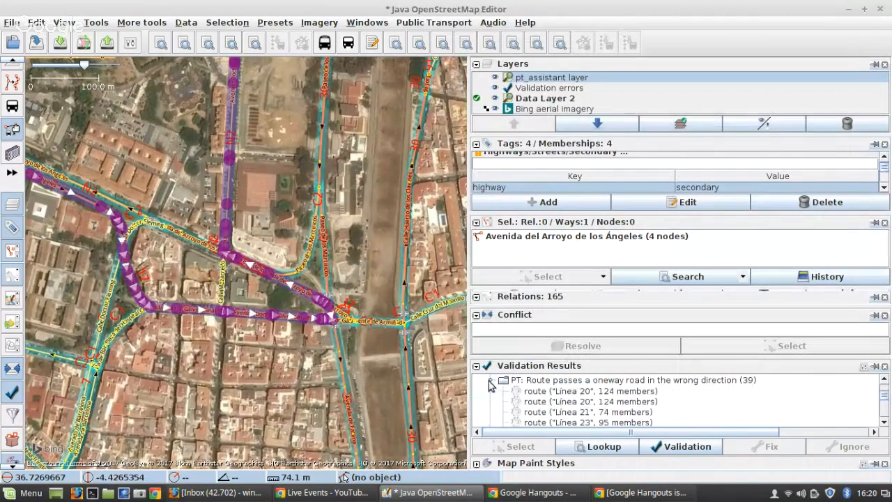
{"action": "left_click", "coordinate": [565, 392]}
{"action": "left_click", "coordinate": [737, 446]}
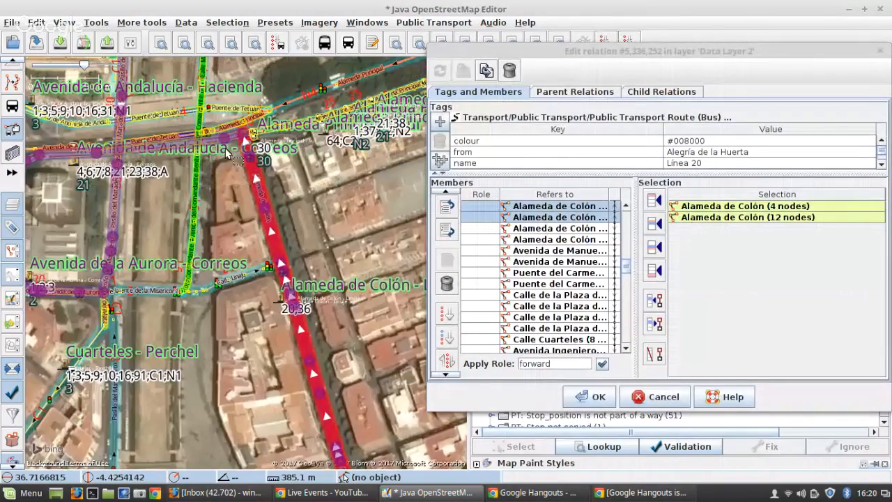
Examine the direction of the Alameda de Colón ways along the Línea 20 route and close the relation editor without saving
{"action": "scroll", "coordinate": [228, 153], "scroll_direction": "up", "scroll_amount": 1}
{"action": "scroll", "coordinate": [234, 145], "scroll_direction": "down", "scroll_amount": 1}
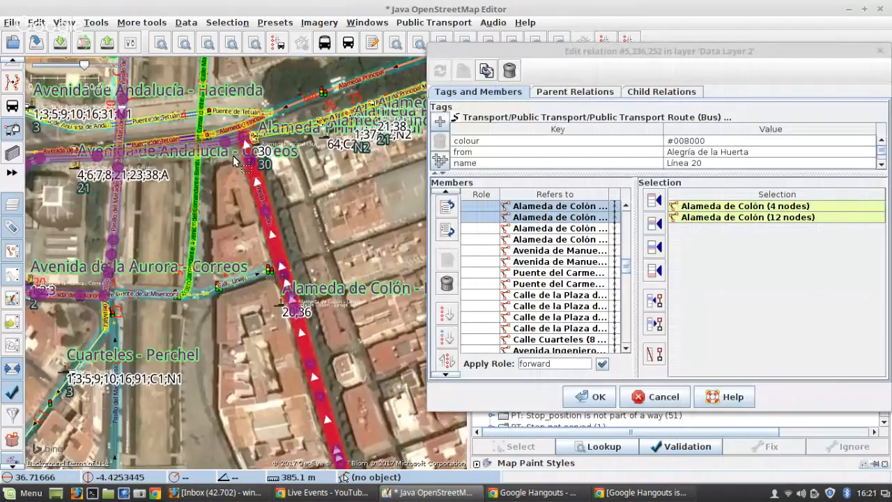
{"action": "scroll", "coordinate": [230, 163], "scroll_direction": "down", "scroll_amount": 1}
{"action": "scroll", "coordinate": [230, 163], "scroll_direction": "down", "scroll_amount": 1}
{"action": "scroll", "coordinate": [279, 297], "scroll_direction": "up", "scroll_amount": 3}
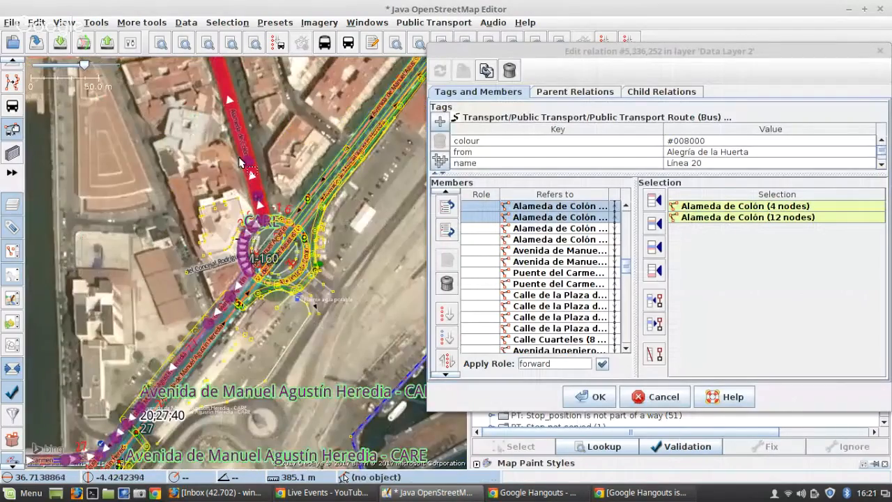
{"action": "scroll", "coordinate": [279, 265], "scroll_direction": "down", "scroll_amount": 1}
{"action": "scroll", "coordinate": [268, 181], "scroll_direction": "down", "scroll_amount": 1}
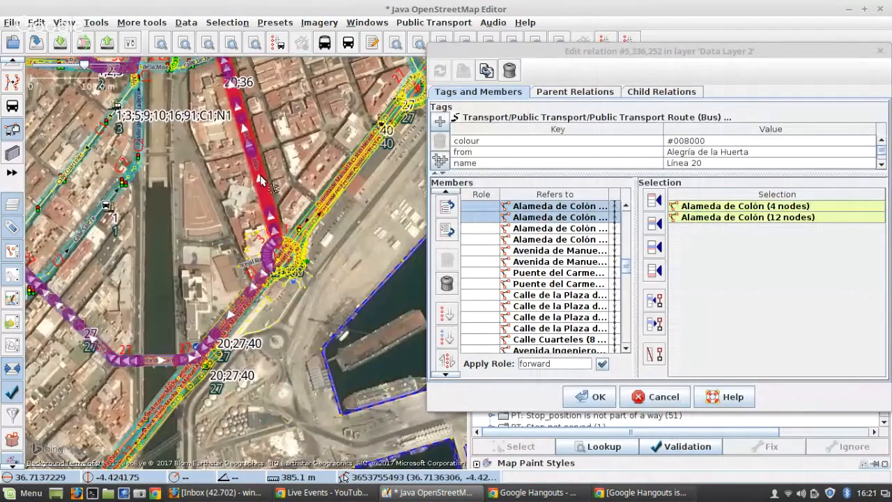
{"action": "left_click_drag", "start_coordinate": [195, 81], "coordinate": [196, 260]}
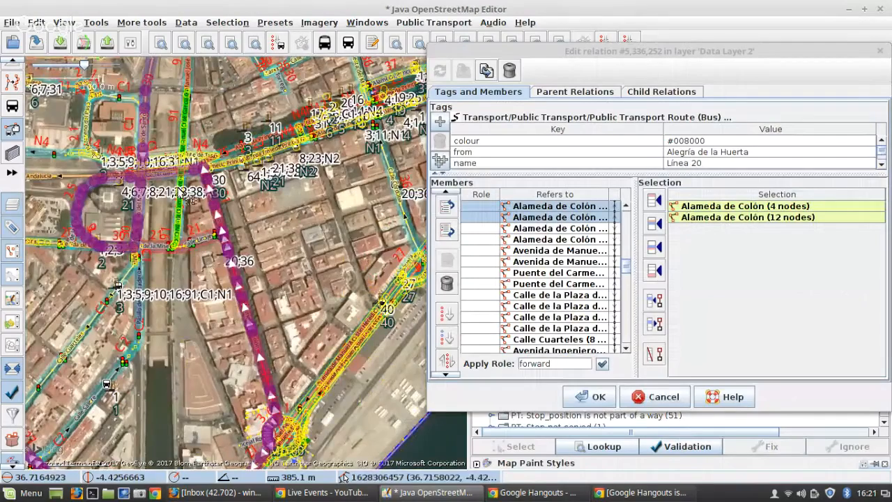
{"action": "scroll", "coordinate": [181, 192], "scroll_direction": "up", "scroll_amount": 3}
{"action": "scroll", "coordinate": [183, 202], "scroll_direction": "down", "scroll_amount": 5}
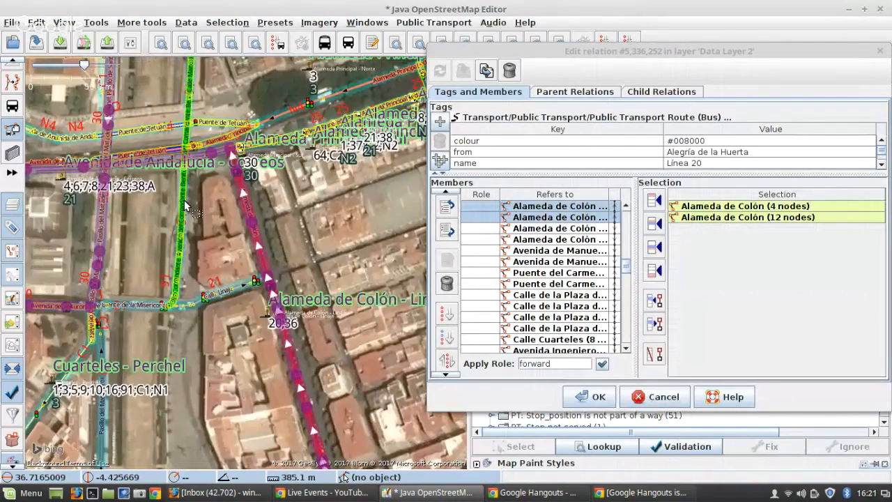
{"action": "left_click", "coordinate": [656, 396]}
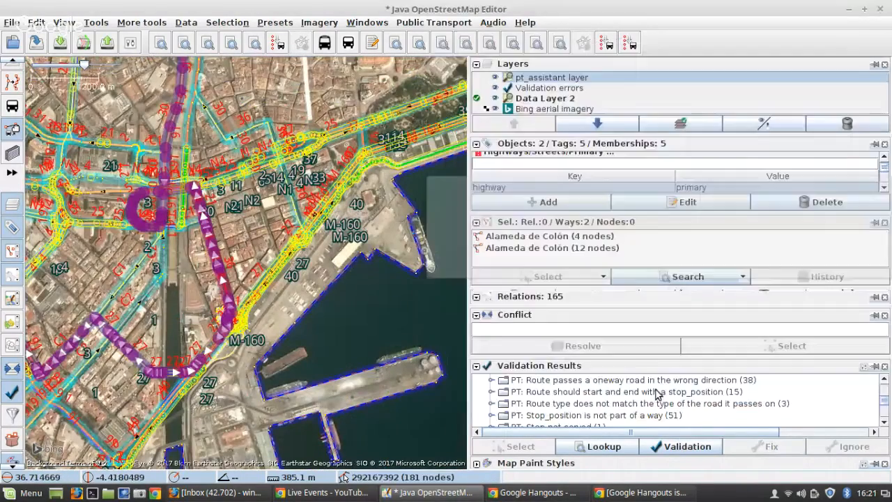
Start an upload to rerun the validation, cancel it, and list the routes whose first or last way needs to be split
{"action": "left_click", "coordinate": [107, 44]}
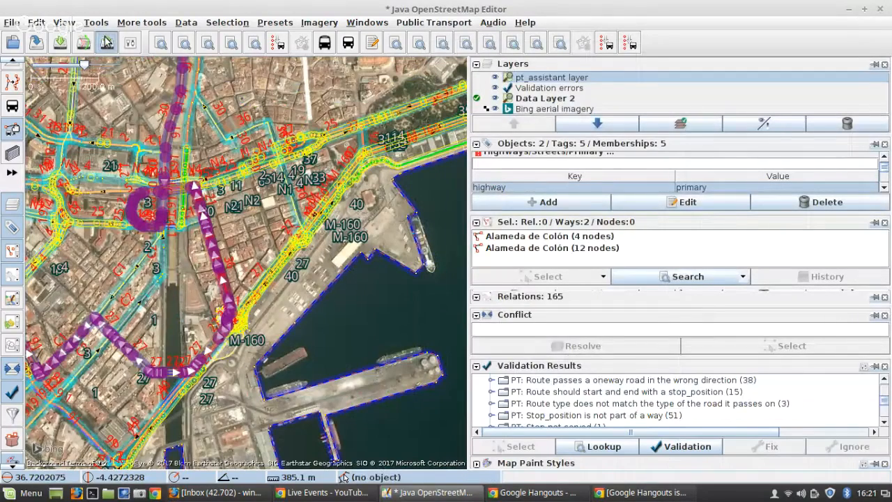
{"action": "left_click", "coordinate": [507, 350]}
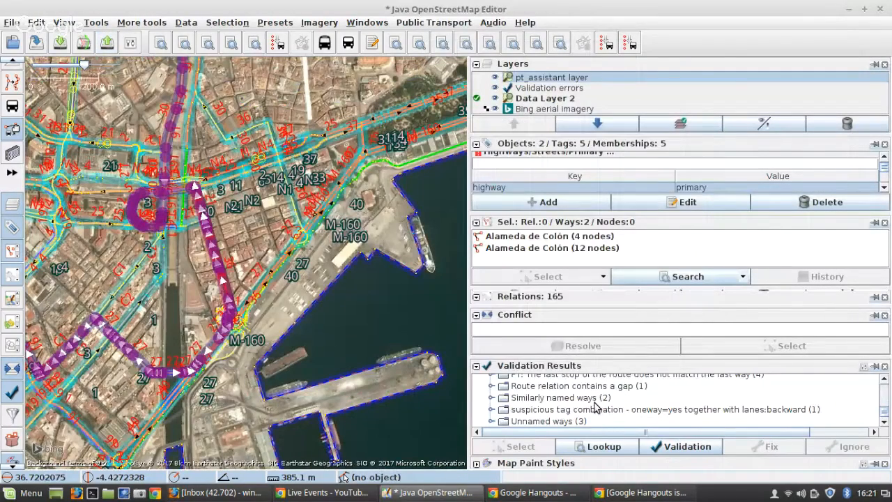
{"action": "scroll", "coordinate": [592, 408], "scroll_direction": "up", "scroll_amount": 5}
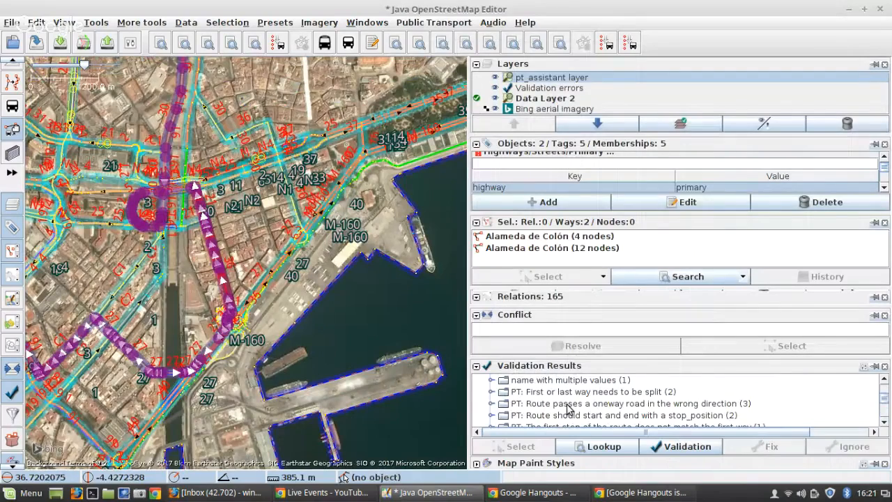
{"action": "left_click", "coordinate": [492, 392]}
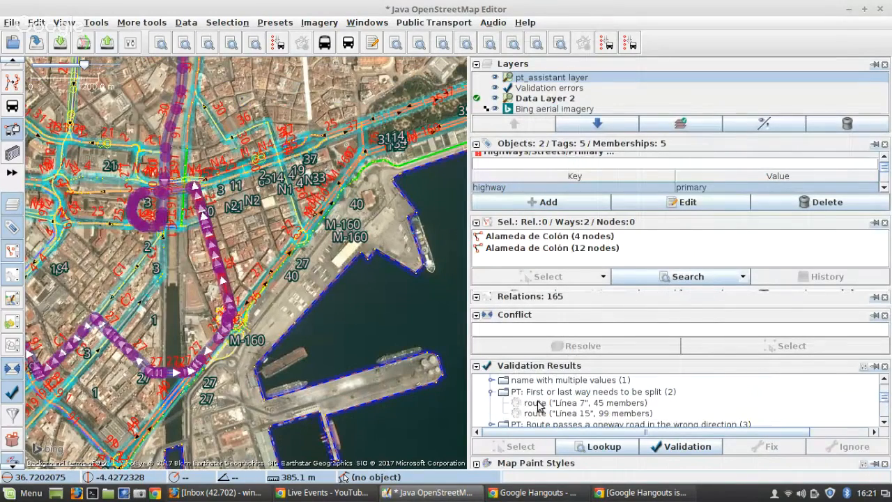
Select the 45-member Línea 7 route with the way-splitting warning and examine its course and end loop on the map
{"action": "left_click", "coordinate": [538, 405]}
{"action": "right_click", "coordinate": [545, 406]}
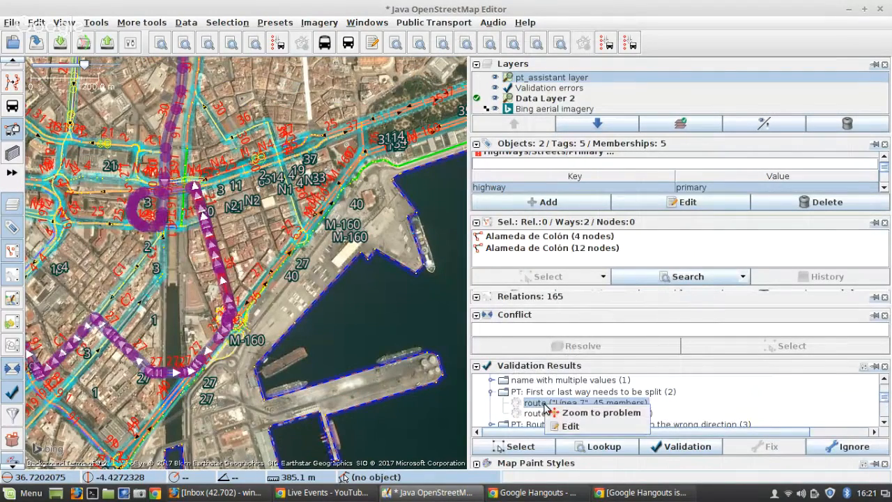
{"action": "left_click", "coordinate": [601, 413]}
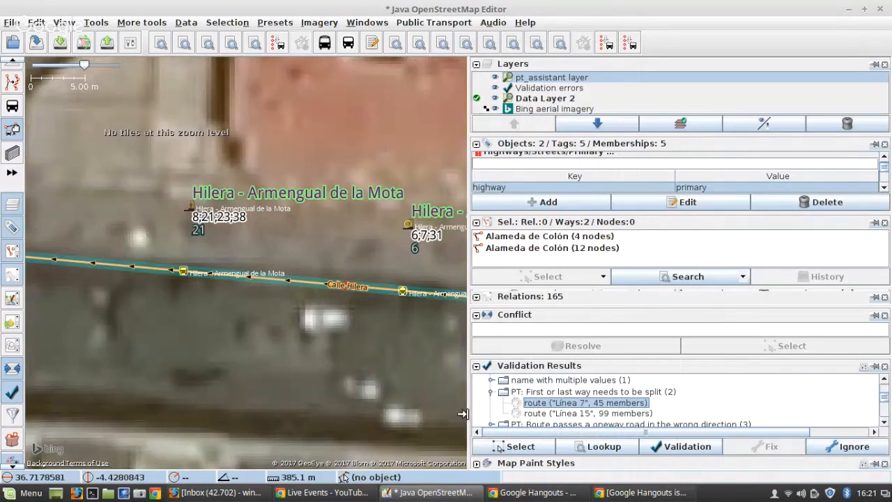
{"action": "left_click", "coordinate": [515, 448]}
{"action": "scroll", "coordinate": [195, 304], "scroll_direction": "down", "scroll_amount": 5}
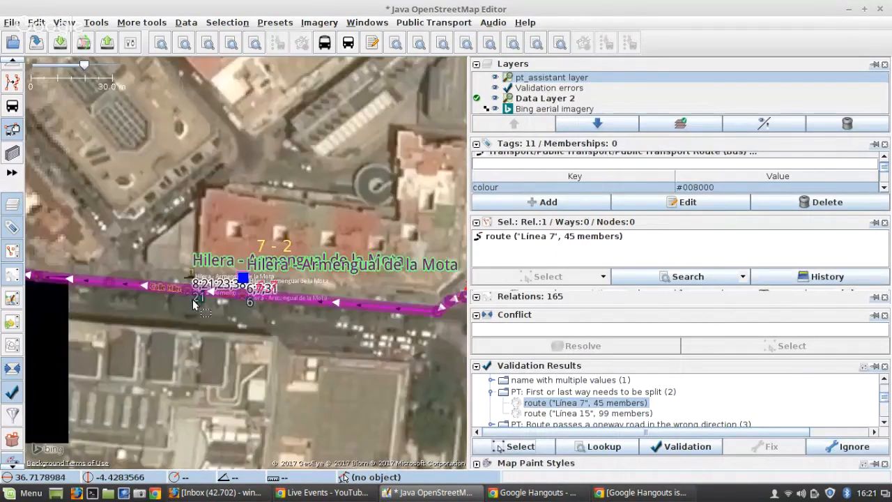
{"action": "scroll", "coordinate": [195, 303], "scroll_direction": "down", "scroll_amount": 2}
{"action": "scroll", "coordinate": [201, 314], "scroll_direction": "down", "scroll_amount": 1}
{"action": "scroll", "coordinate": [202, 317], "scroll_direction": "up", "scroll_amount": 1}
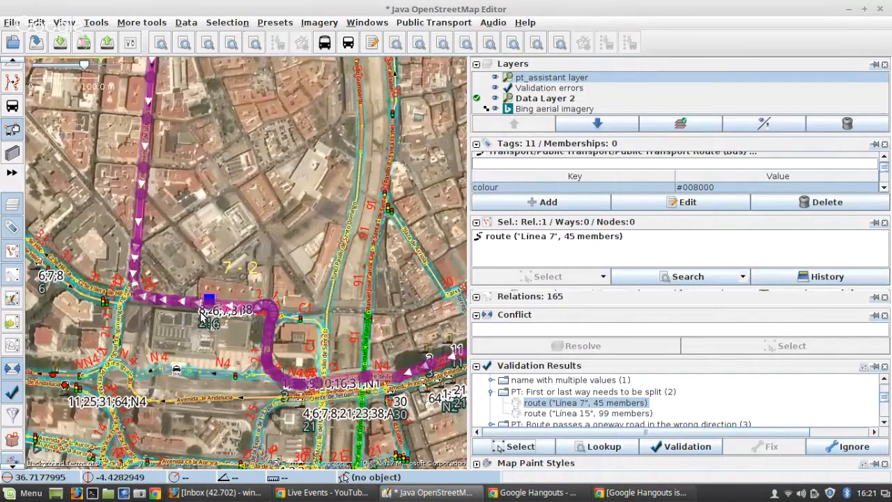
{"action": "scroll", "coordinate": [201, 318], "scroll_direction": "down", "scroll_amount": 3}
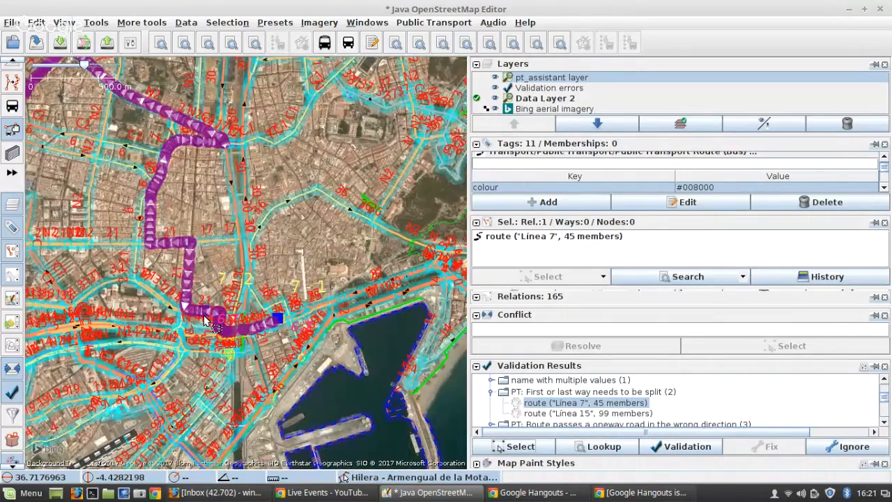
{"action": "scroll", "coordinate": [205, 321], "scroll_direction": "down", "scroll_amount": 3}
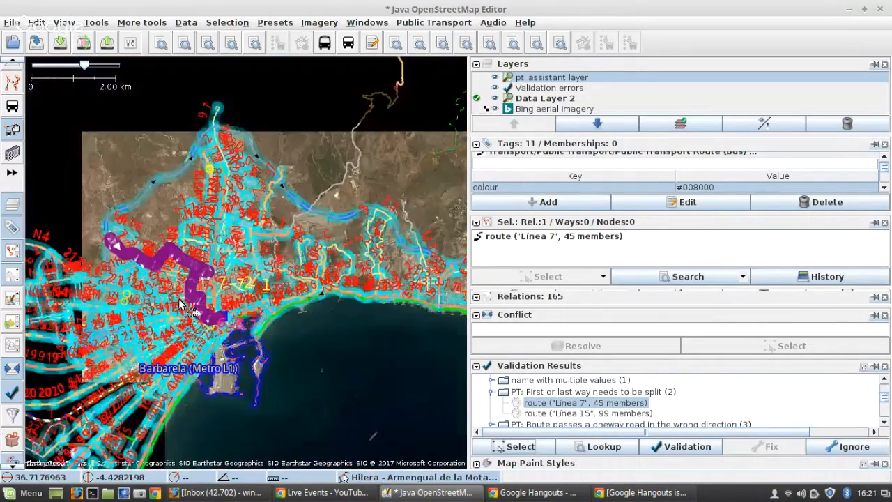
{"action": "scroll", "coordinate": [112, 244], "scroll_direction": "up", "scroll_amount": 2}
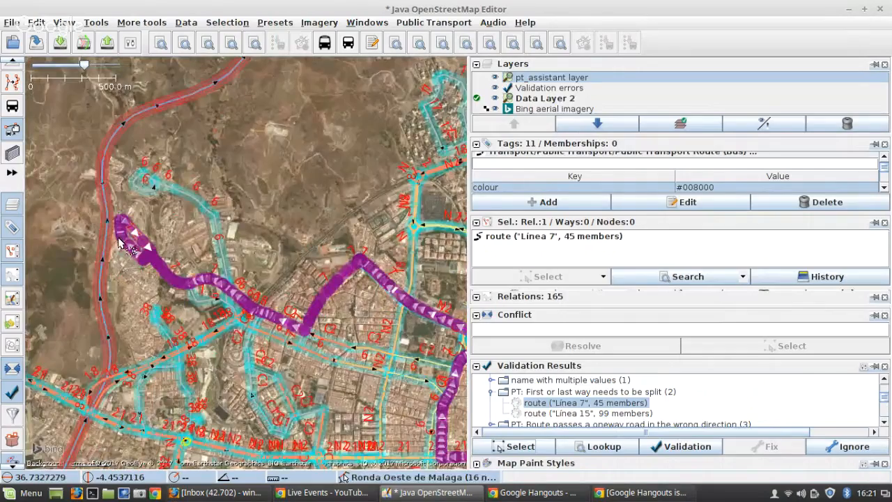
{"action": "scroll", "coordinate": [124, 243], "scroll_direction": "up", "scroll_amount": 1}
{"action": "scroll", "coordinate": [129, 239], "scroll_direction": "up", "scroll_amount": 2}
{"action": "scroll", "coordinate": [157, 280], "scroll_direction": "down", "scroll_amount": 2}
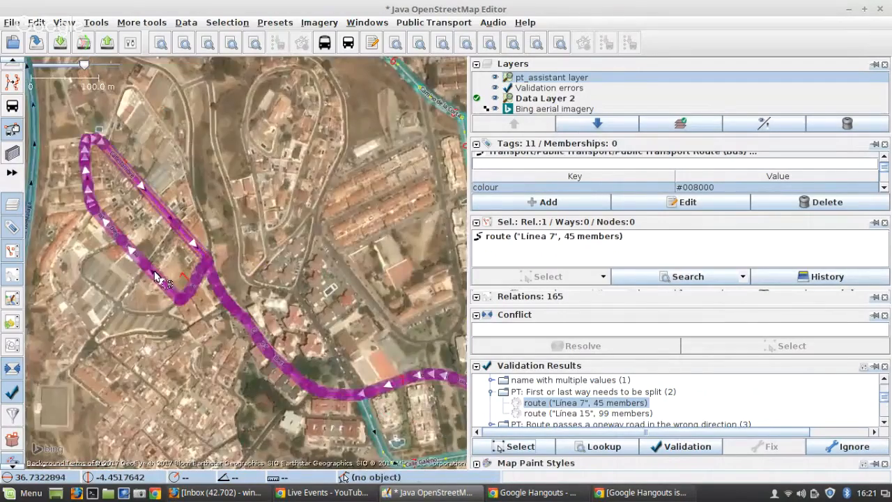
{"action": "scroll", "coordinate": [159, 280], "scroll_direction": "down", "scroll_amount": 1}
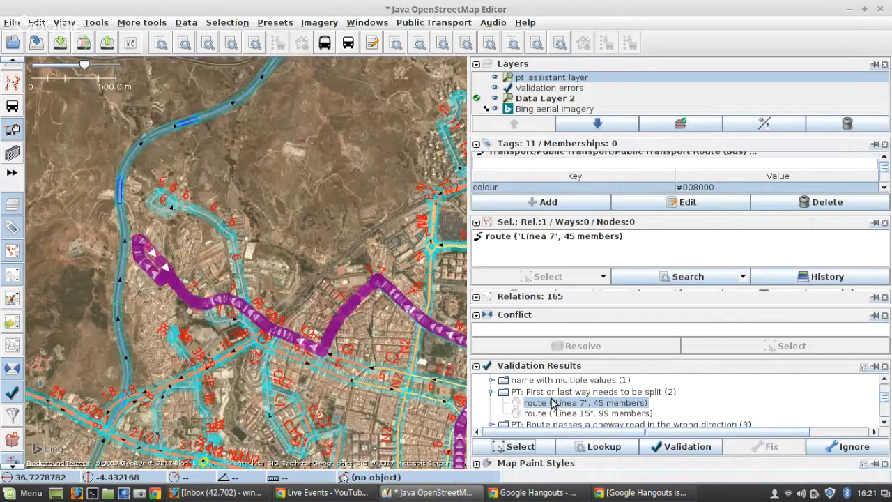
Start the fix for the first 45-member Línea 7 route under the wrong-direction oneway warning, check Calle de Armengual de la Mota and accept the relation
{"action": "scroll", "coordinate": [548, 406], "scroll_direction": "down", "scroll_amount": 1}
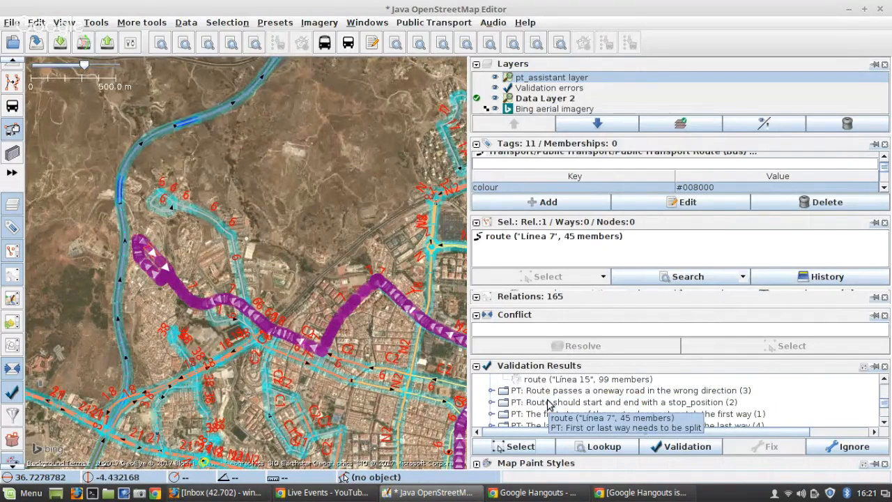
{"action": "scroll", "coordinate": [528, 400], "scroll_direction": "up", "scroll_amount": 1}
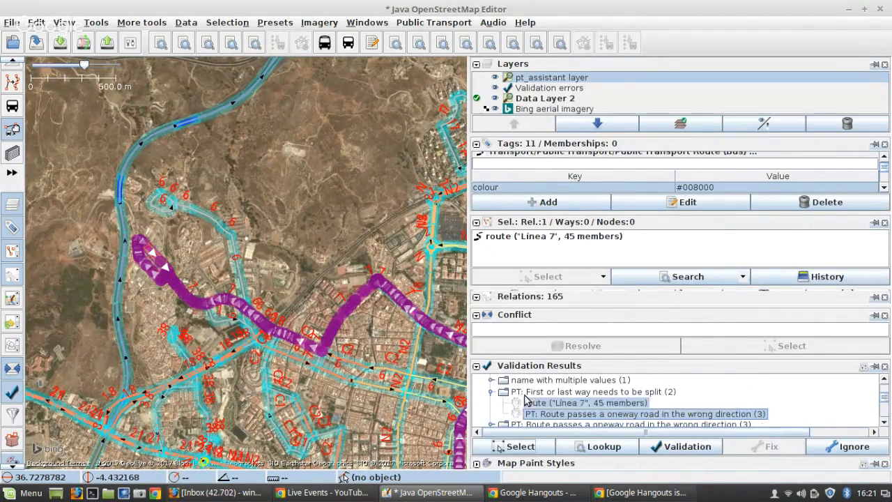
{"action": "scroll", "coordinate": [542, 406], "scroll_direction": "down", "scroll_amount": 1}
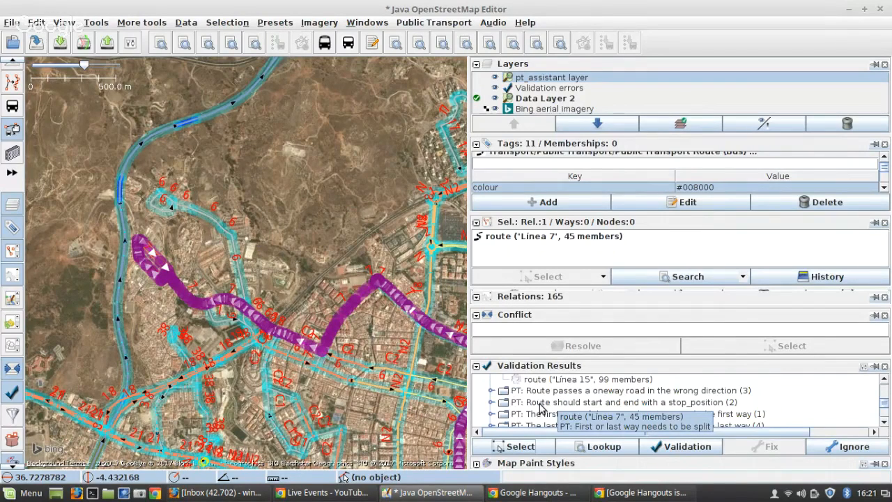
{"action": "left_click", "coordinate": [492, 391]}
{"action": "left_click", "coordinate": [581, 403]}
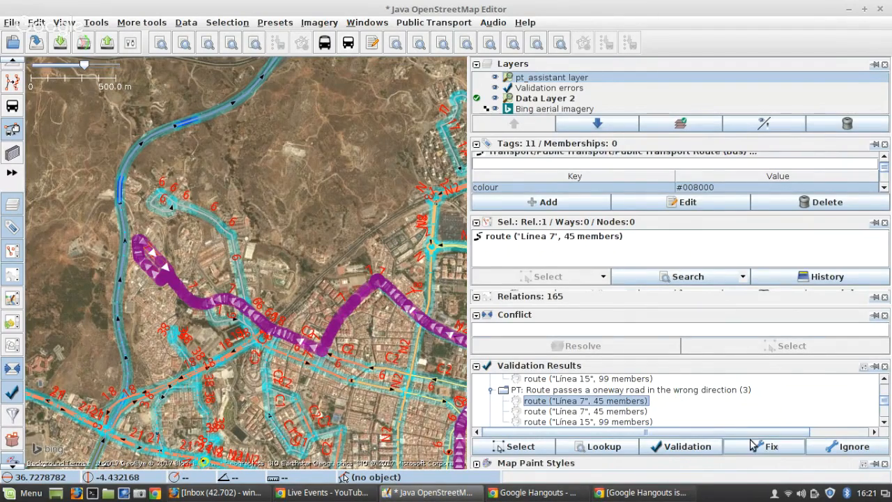
{"action": "left_click", "coordinate": [757, 447]}
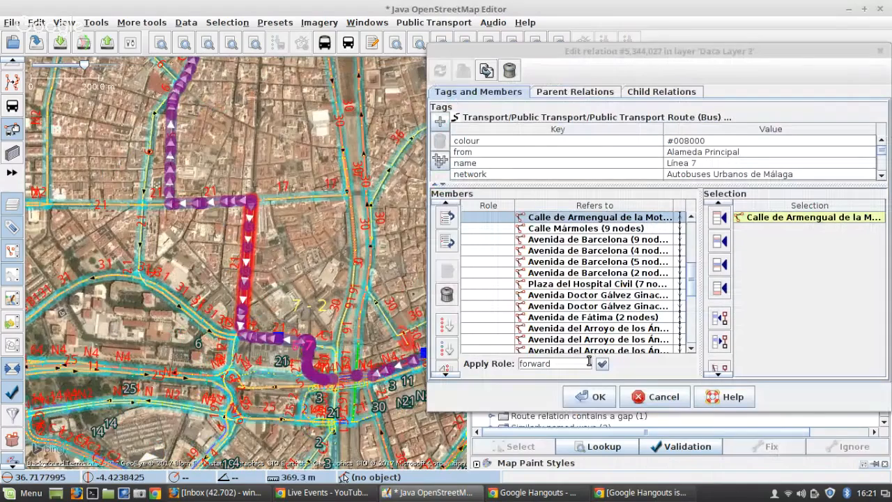
{"action": "left_click", "coordinate": [601, 396]}
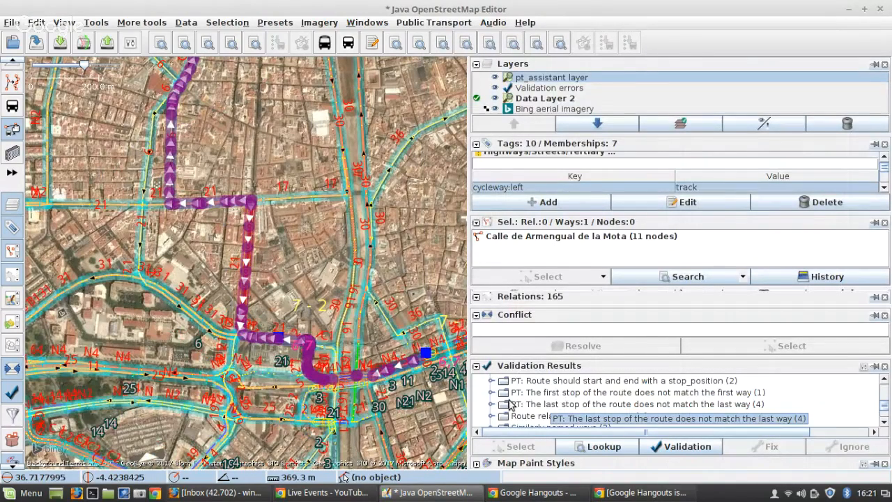
Upload the changes to OpenStreetMap despite the validation warnings, with the changeset comment "Línea 3, 5, 7, 10, 15"
{"action": "left_click", "coordinate": [107, 46]}
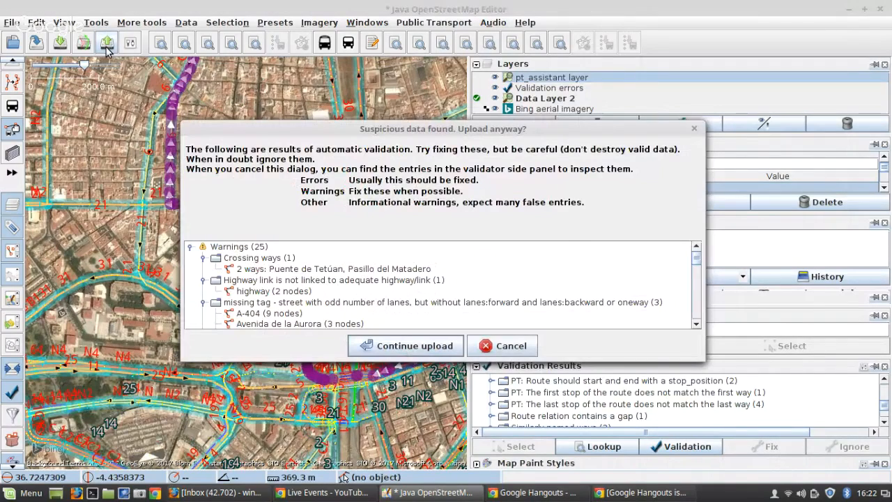
{"action": "key", "text": "Return"}
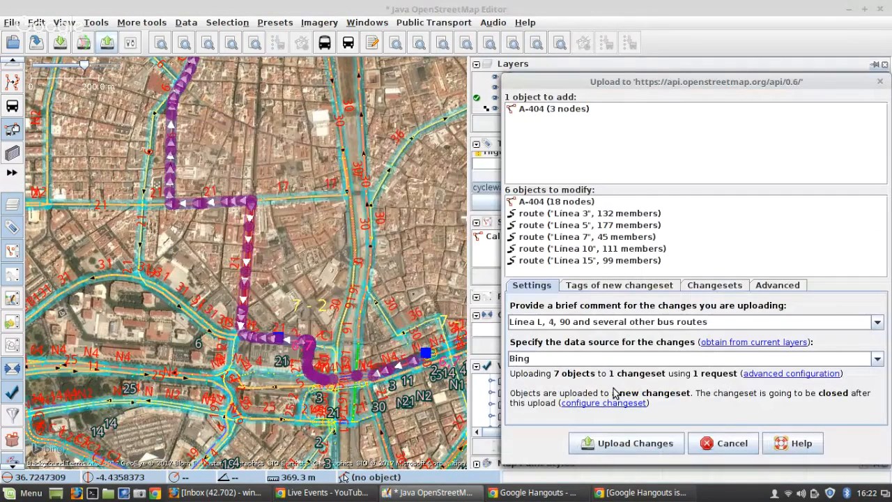
{"action": "left_click", "coordinate": [799, 321]}
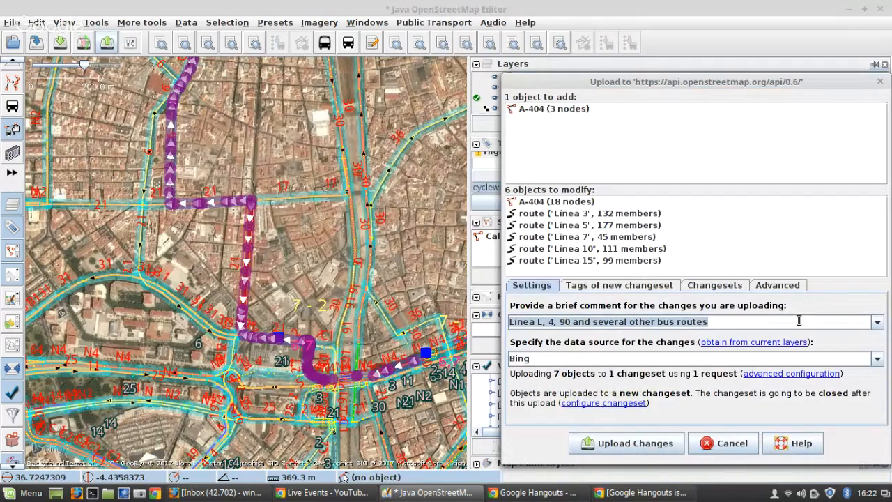
{"action": "left_click", "coordinate": [538, 322]}
{"action": "left_click_drag", "start_coordinate": [538, 321], "coordinate": [721, 322]}
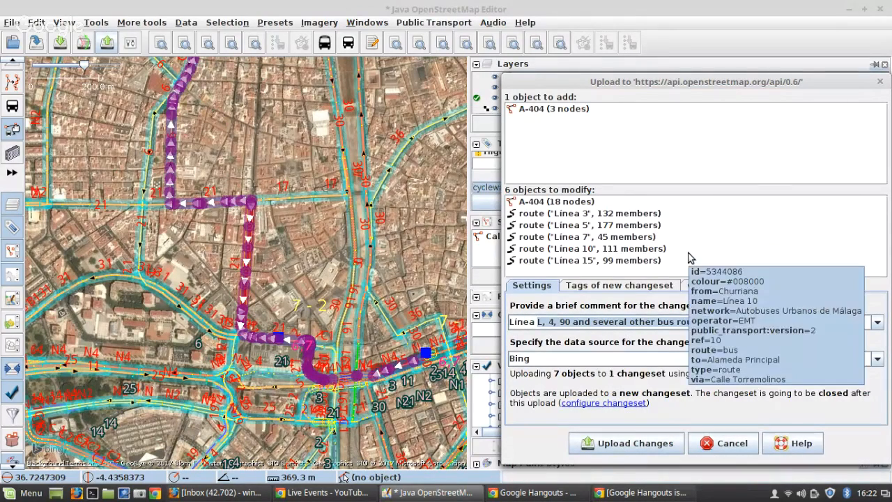
{"action": "key", "text": "BackSpace"}
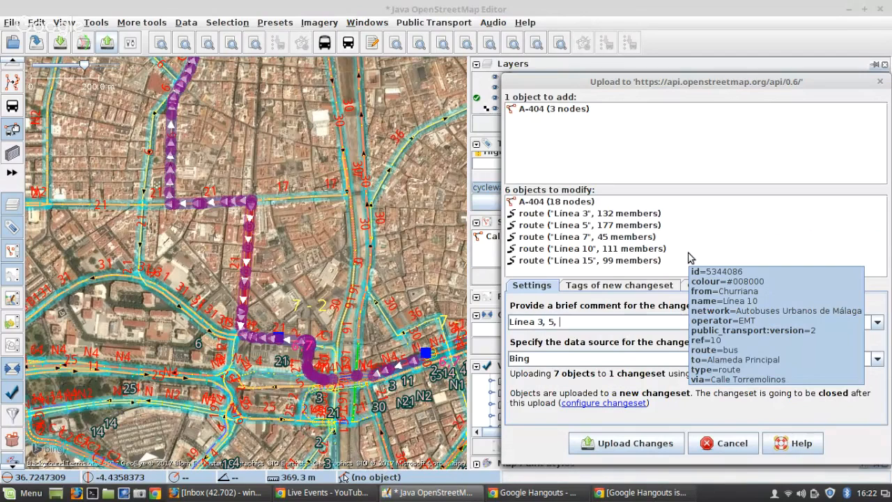
{"action": "type", "text": "3, 5, 7"}
{"action": "key", "text": "BackSpace"}
{"action": "type", "text": ", 10, 15"}
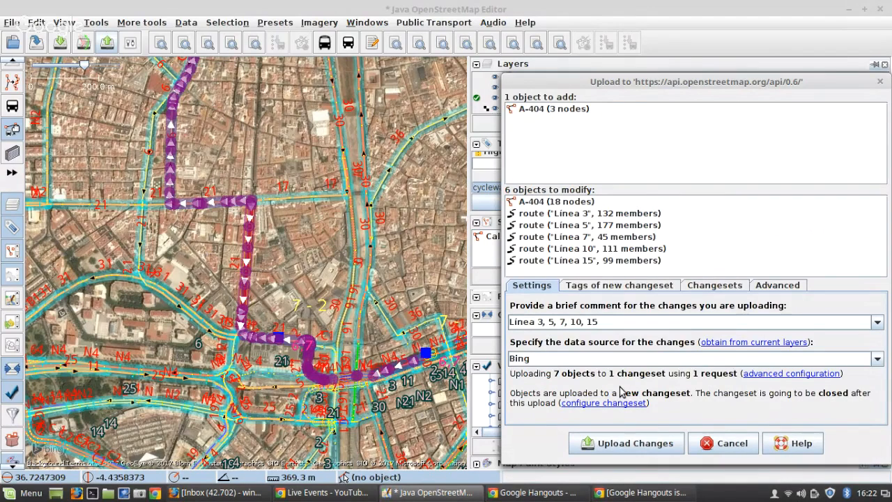
{"action": "left_click", "coordinate": [635, 441]}
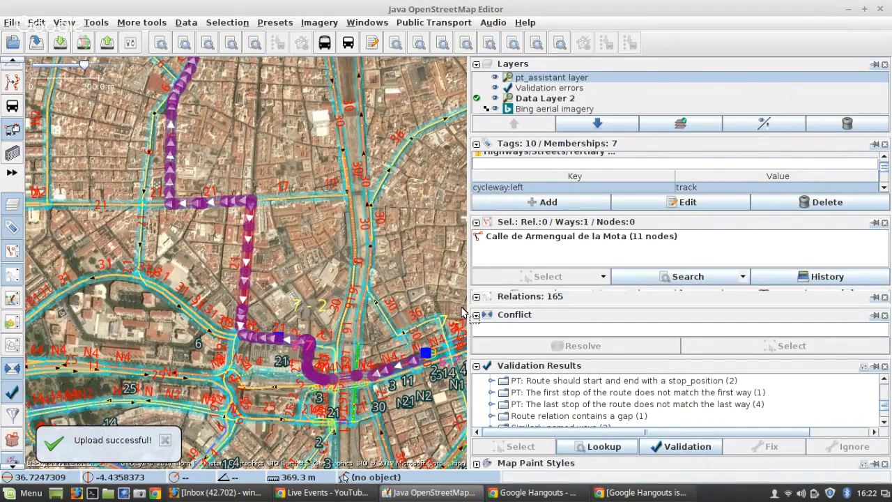
Switch to the Google Hangouts window and stop the broadcast
{"action": "left_click", "coordinate": [617, 495]}
{"action": "left_click", "coordinate": [558, 494]}
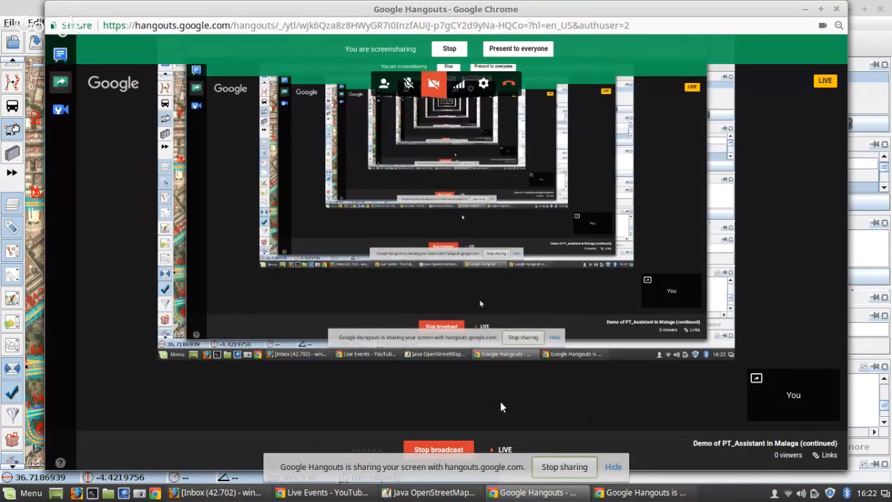
{"action": "left_click", "coordinate": [438, 449]}
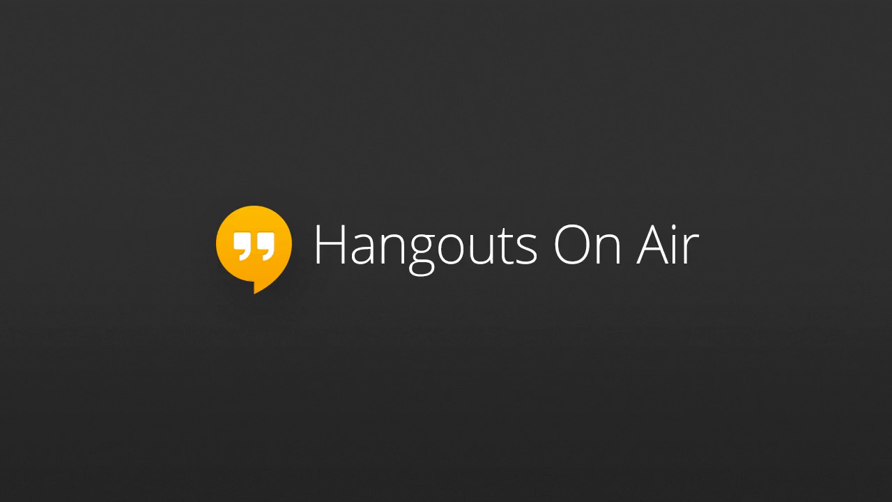